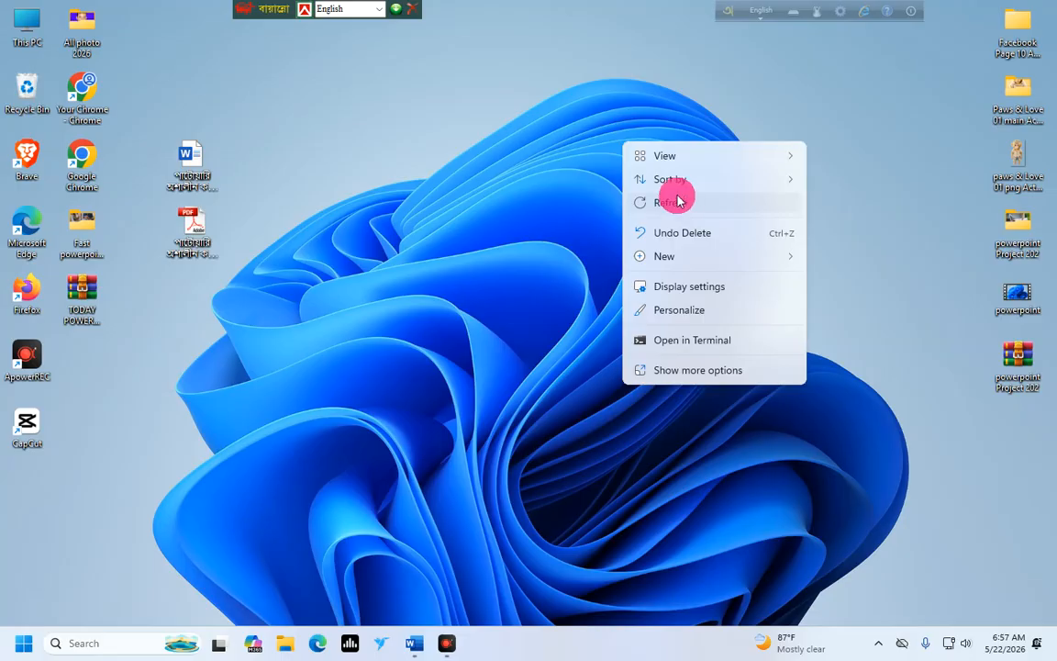
Refresh the desktop and move the Bijoy Bayanno language bar next to the other keyboard toolbar.
{"action": "right_click", "coordinate": [604, 85]}
{"action": "left_click", "coordinate": [654, 151]}
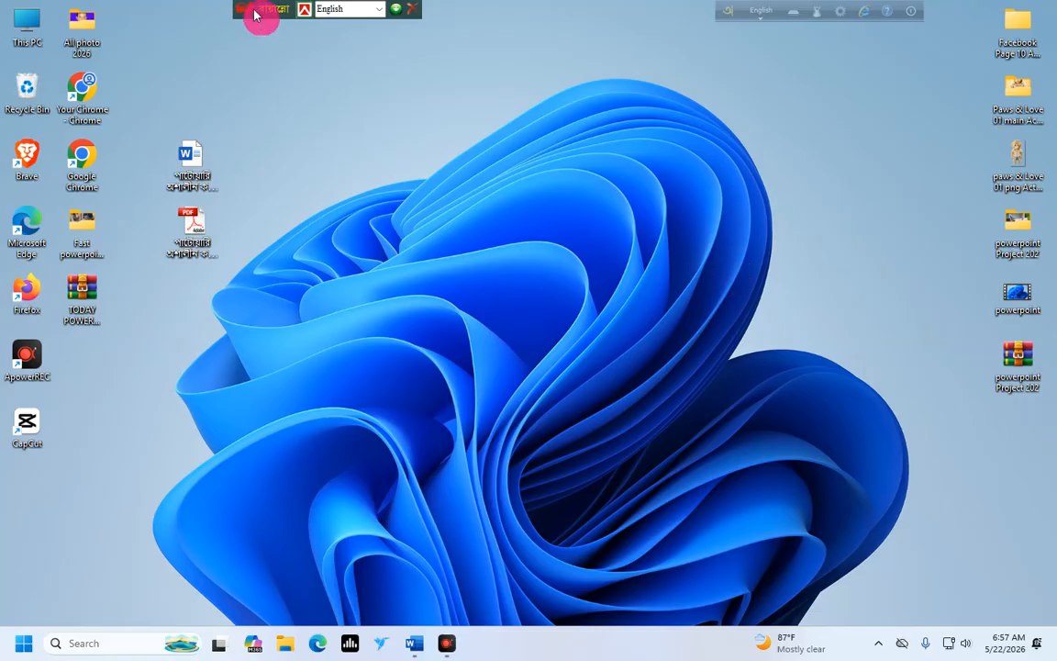
{"action": "left_click_drag", "start_coordinate": [257, 9], "coordinate": [520, 9]}
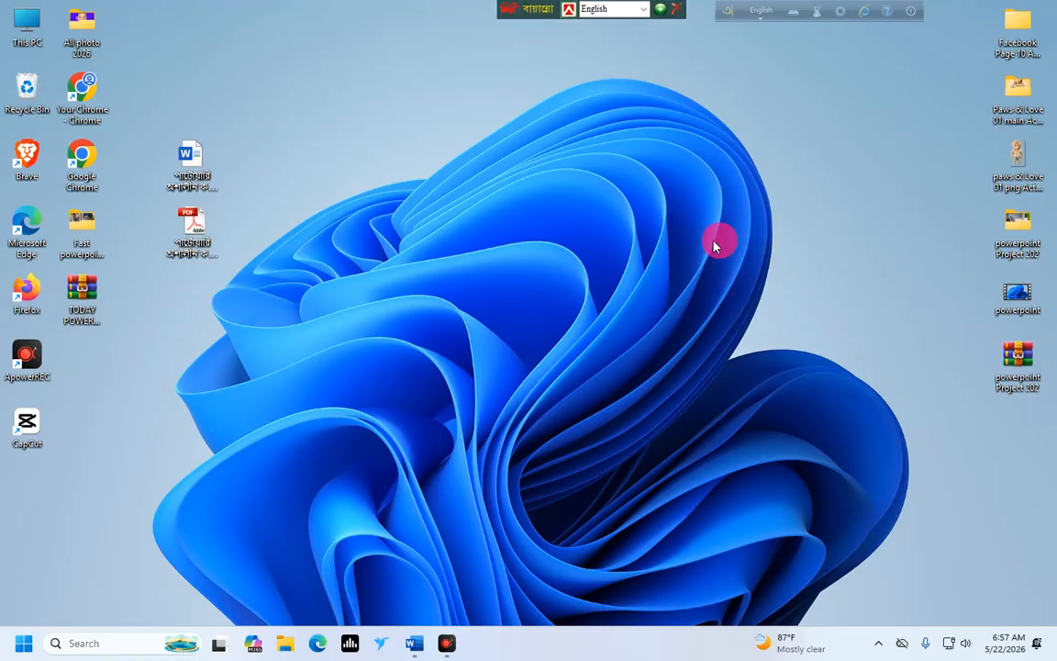
Move the PDF and Word documents into the second column of desktop icons, below the TODAY POWER... archive.
{"action": "left_click_drag", "start_coordinate": [188, 158], "coordinate": [133, 443]}
{"action": "left_click_drag", "start_coordinate": [197, 234], "coordinate": [97, 374]}
{"action": "left_click_drag", "start_coordinate": [139, 436], "coordinate": [92, 465]}
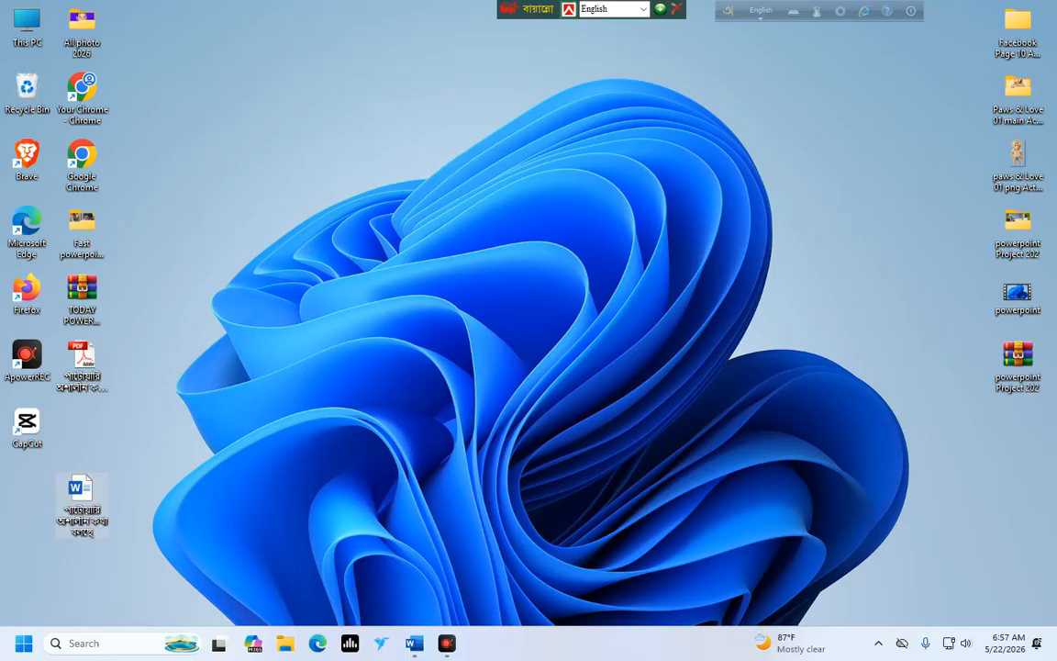
Open the properties of This PC and review the device and Windows specifications.
{"action": "right_click", "coordinate": [24, 20]}
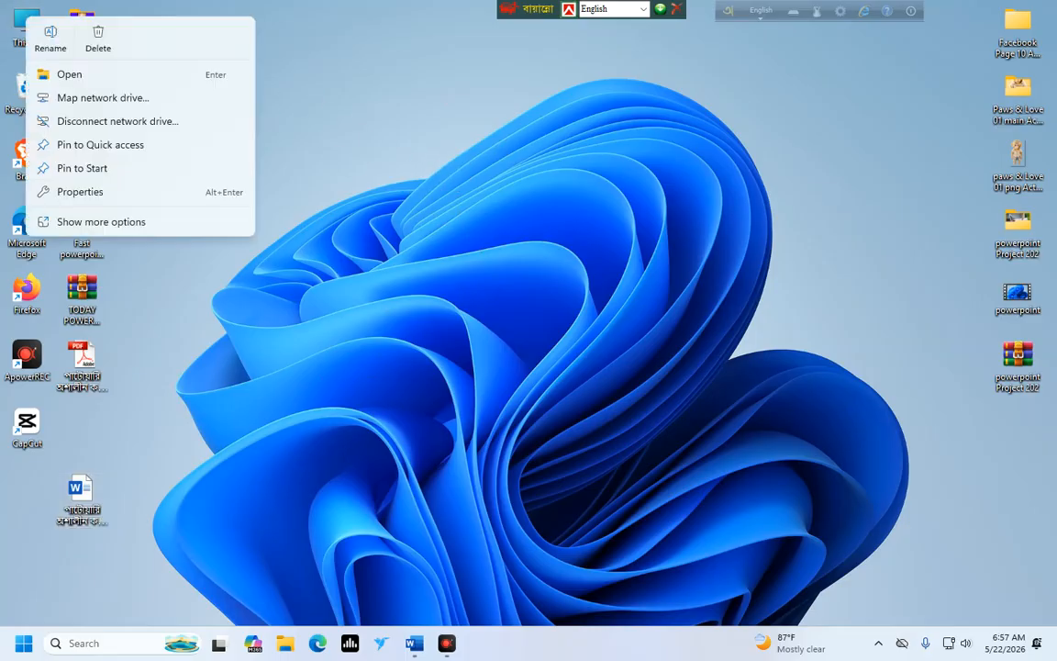
{"action": "left_click", "coordinate": [101, 220]}
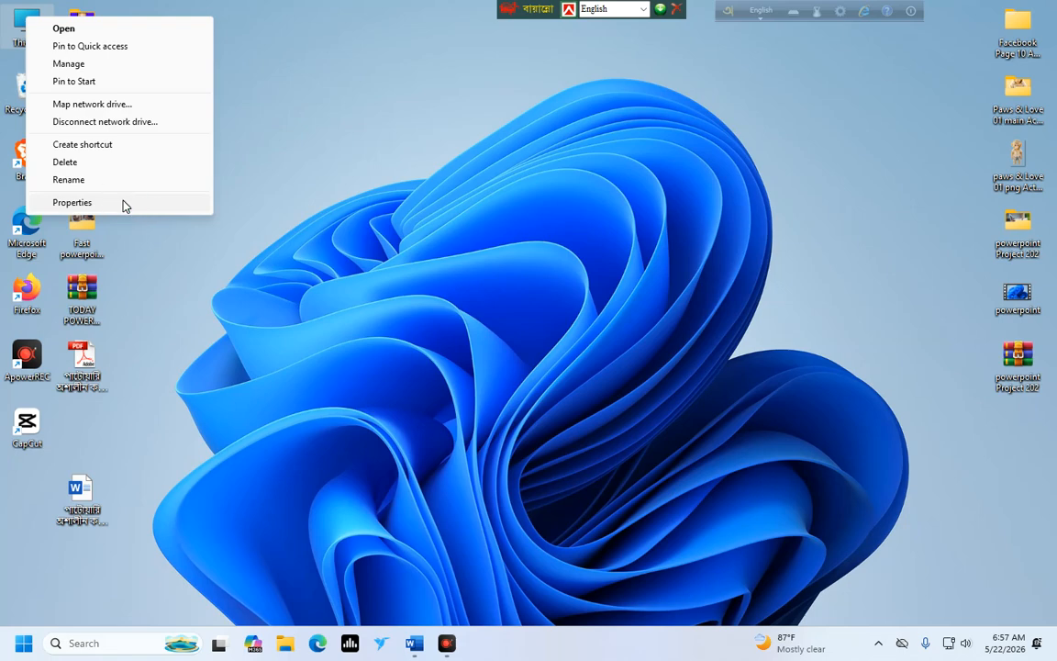
{"action": "left_click", "coordinate": [125, 205]}
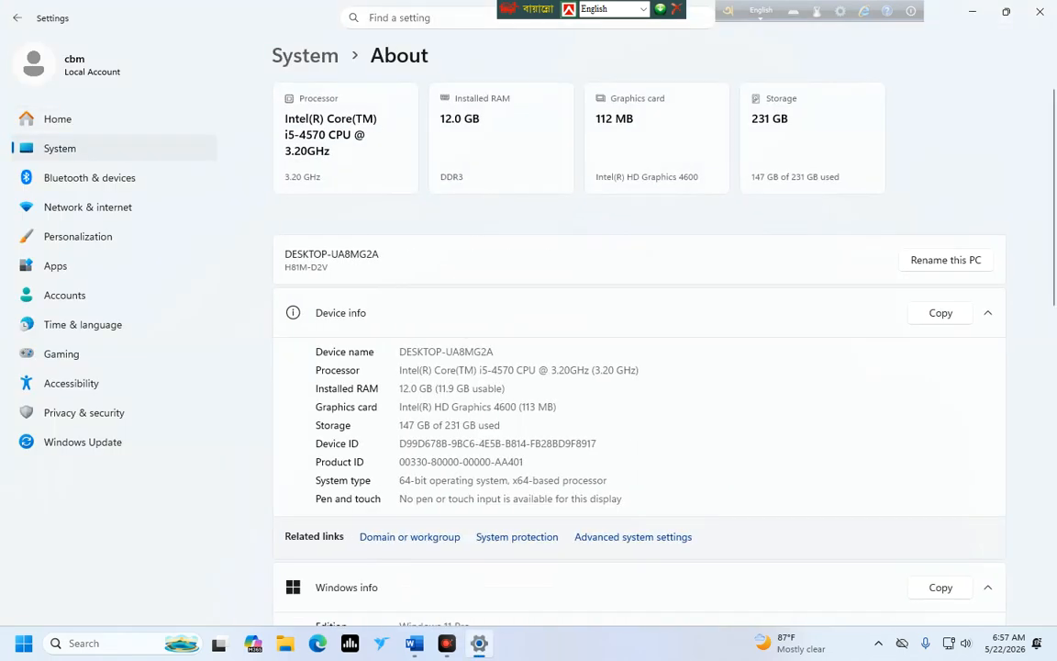
{"action": "scroll", "coordinate": [401, 306], "scroll_direction": "down", "scroll_amount": 3}
{"action": "scroll", "coordinate": [397, 306], "scroll_direction": "up", "scroll_amount": 2}
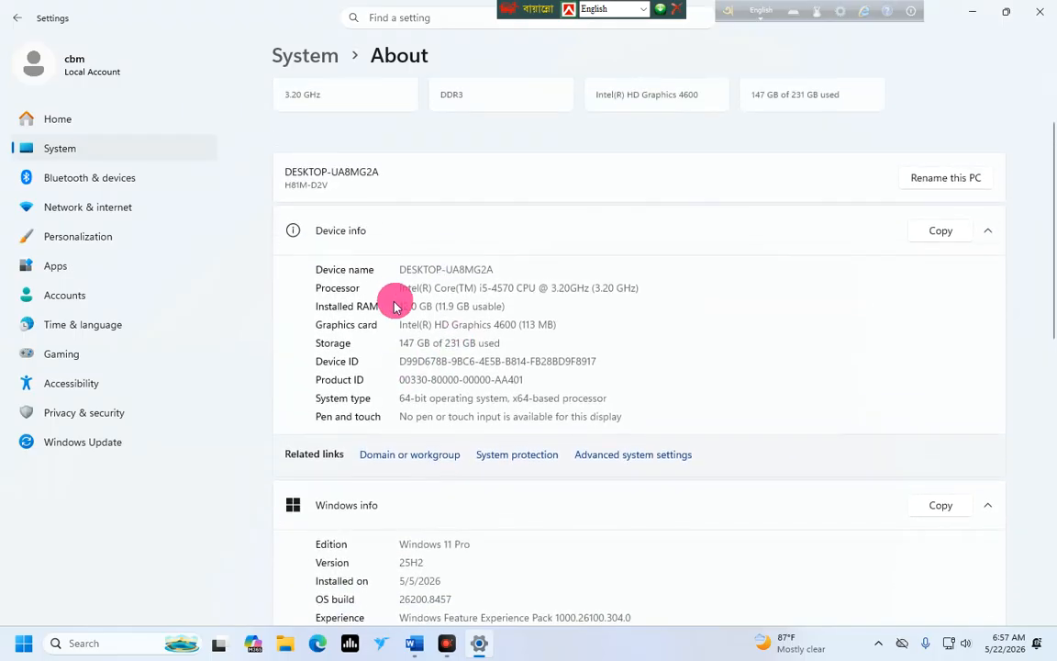
Examine the processor entry in the device info, highlighting its model and generation number, and close Settings.
{"action": "left_click_drag", "start_coordinate": [485, 288], "coordinate": [483, 287]}
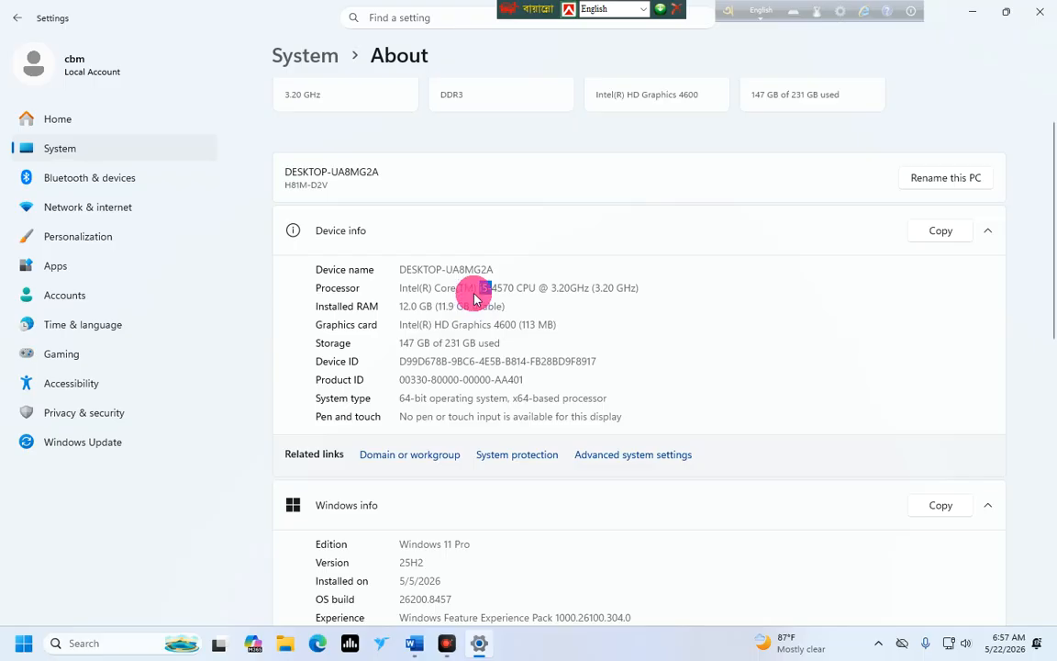
{"action": "mouse_move", "coordinate": [486, 287]}
{"action": "left_mouse_down"}
{"action": "mouse_move", "coordinate": [482, 295]}
{"action": "mouse_move", "coordinate": [500, 301]}
{"action": "mouse_move", "coordinate": [480, 285]}
{"action": "left_mouse_up"}
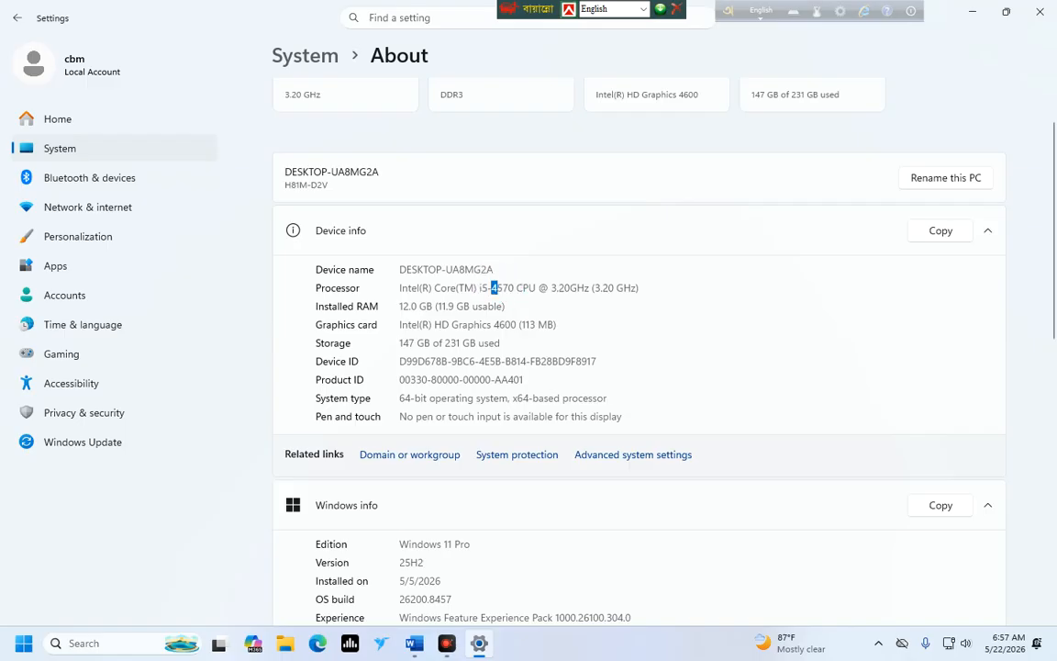
{"action": "left_click_drag", "start_coordinate": [472, 288], "coordinate": [476, 284]}
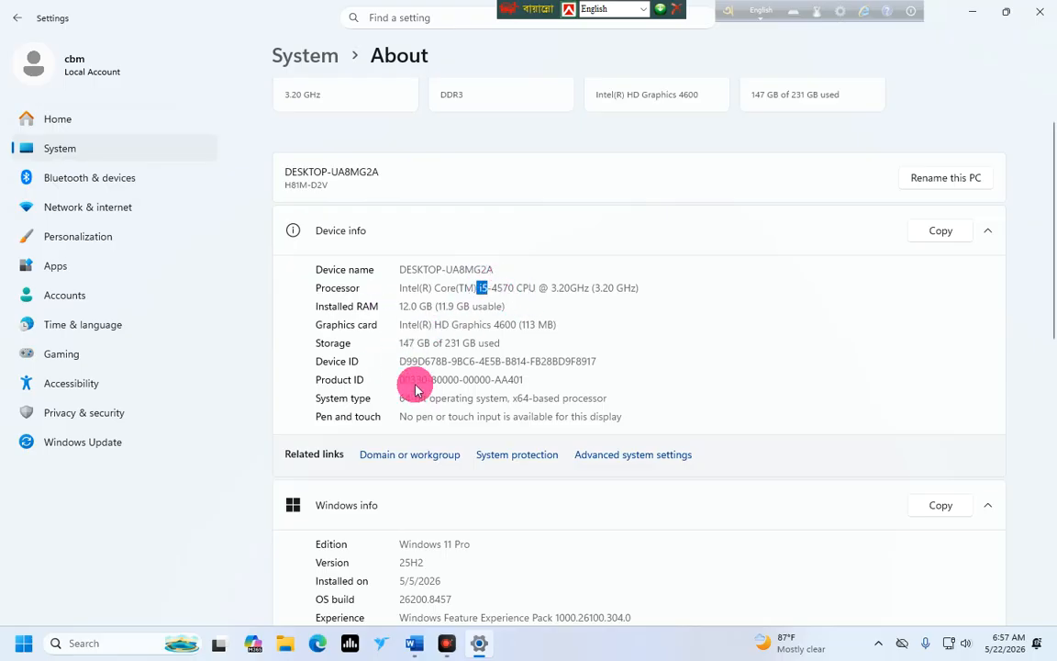
{"action": "left_click", "coordinate": [474, 287]}
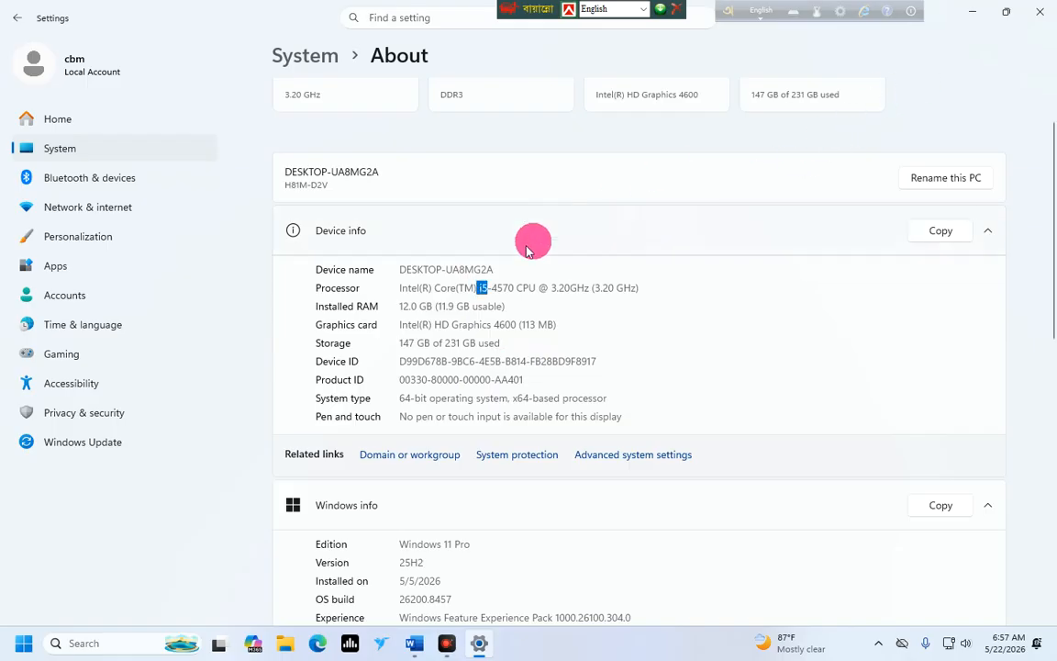
{"action": "left_click", "coordinate": [497, 285]}
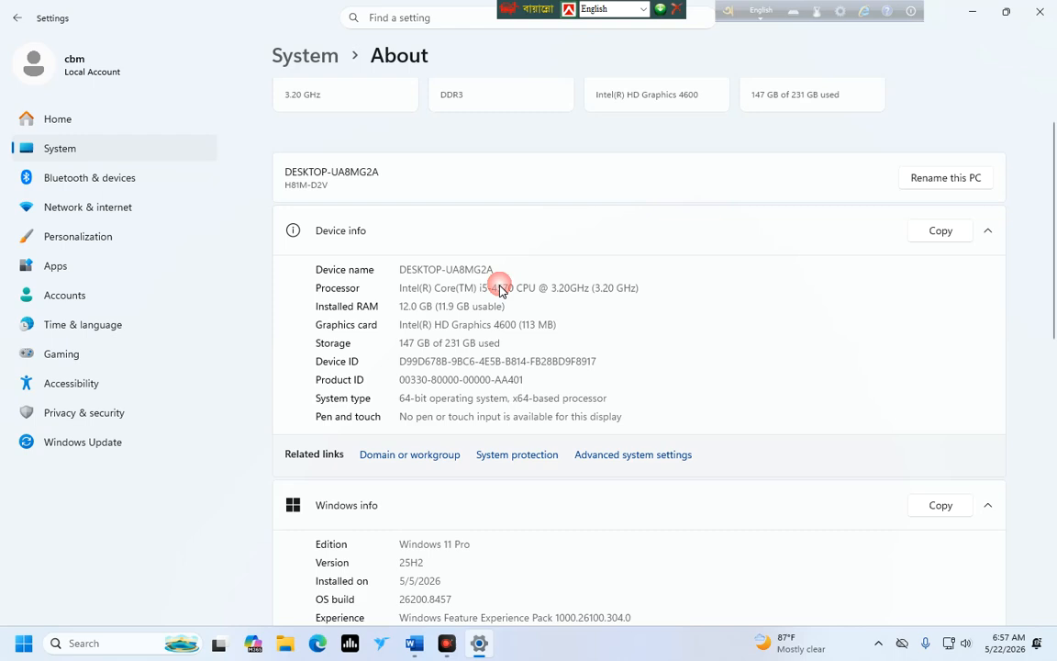
{"action": "left_click", "coordinate": [473, 287]}
{"action": "left_click", "coordinate": [491, 293]}
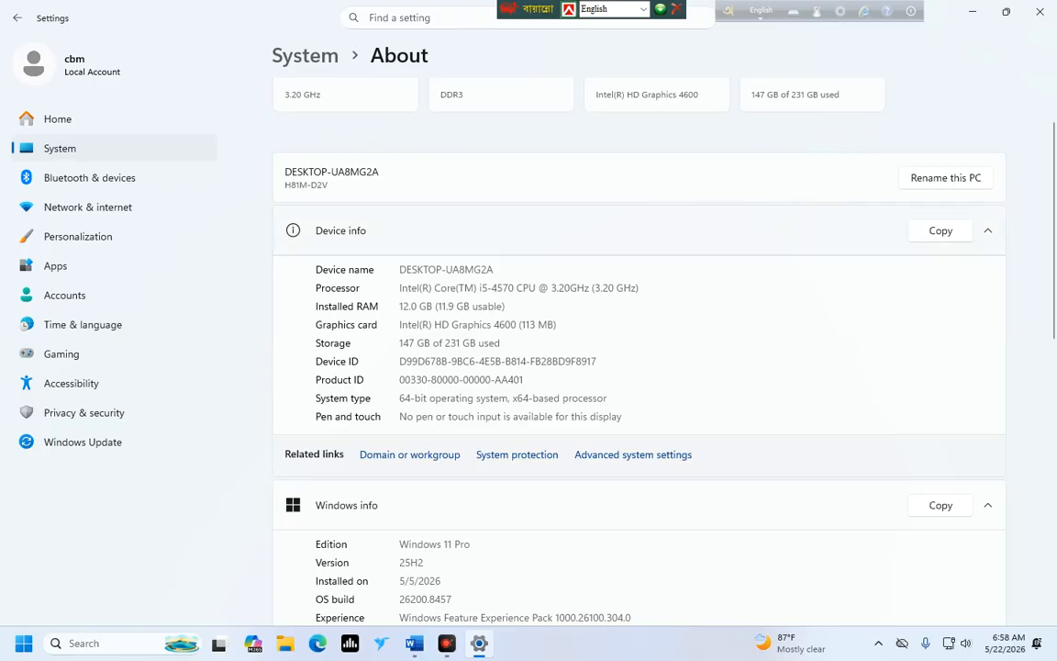
{"action": "left_click_drag", "start_coordinate": [400, 288], "coordinate": [486, 288]}
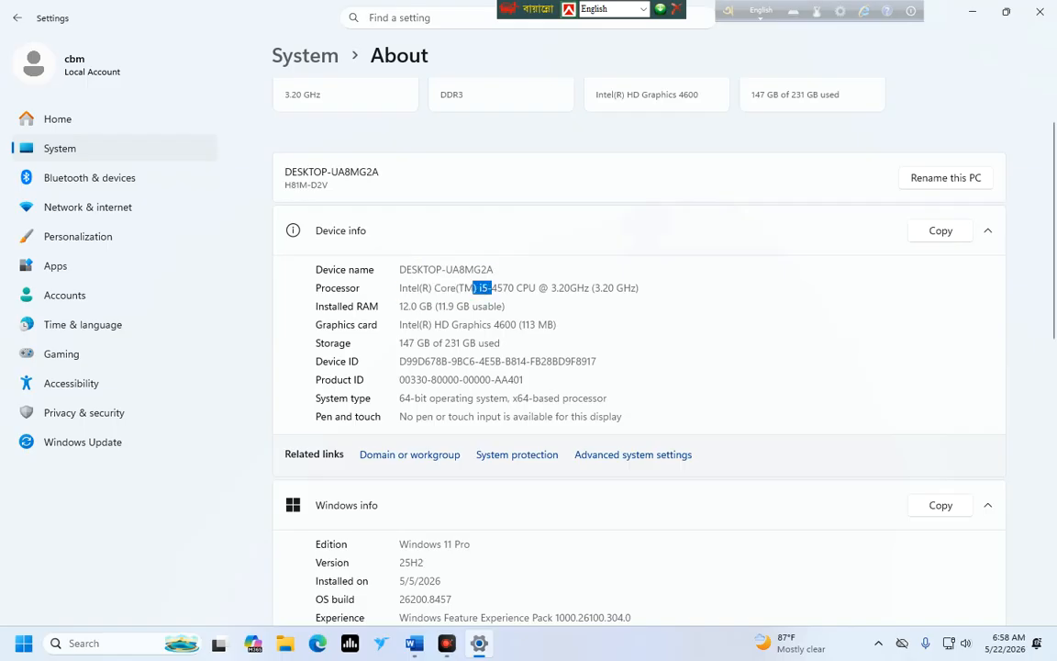
{"action": "left_click", "coordinate": [1040, 11]}
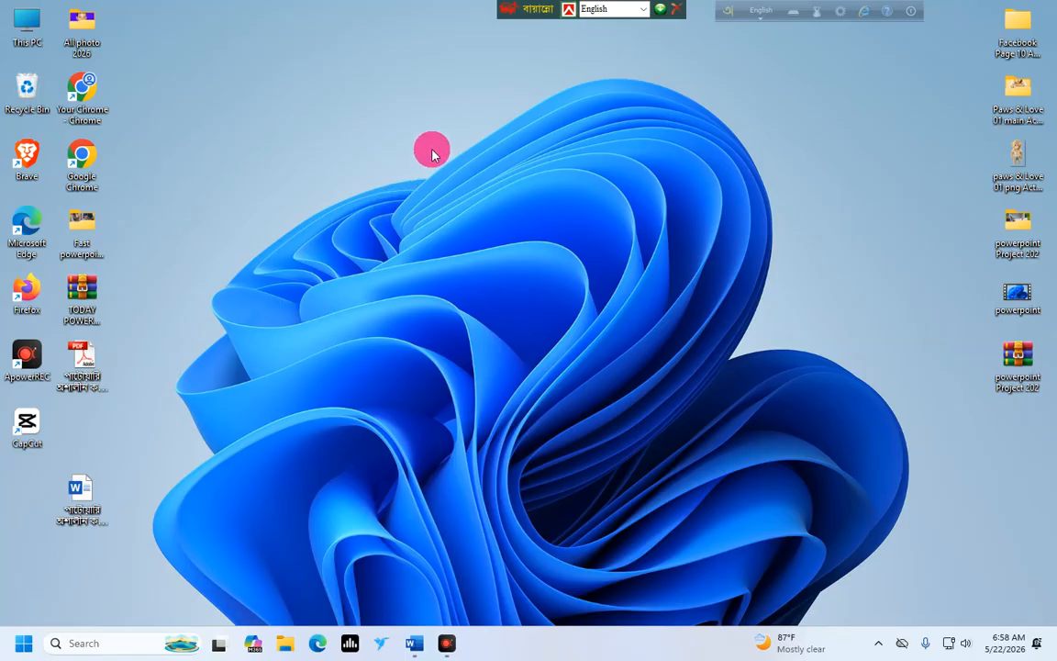
Refresh the desktop twice.
{"action": "right_click", "coordinate": [461, 110]}
{"action": "left_click", "coordinate": [509, 170]}
{"action": "right_click", "coordinate": [588, 136]}
{"action": "left_click", "coordinate": [642, 202]}
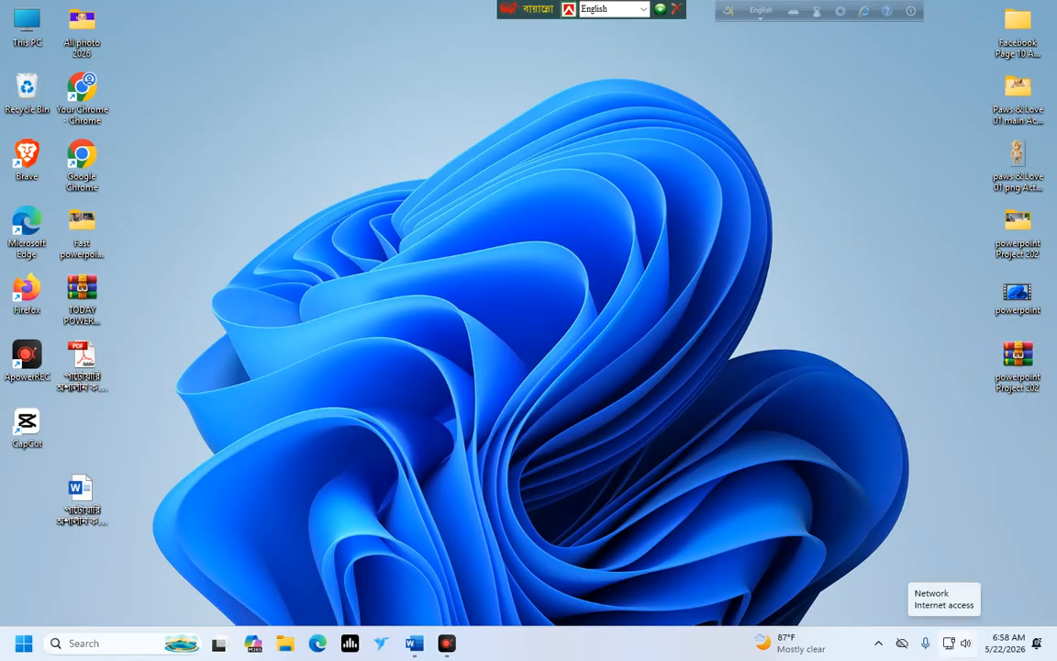
Disable the Ethernet adapter in the advanced network settings and close Settings.
{"action": "right_click", "coordinate": [948, 642]}
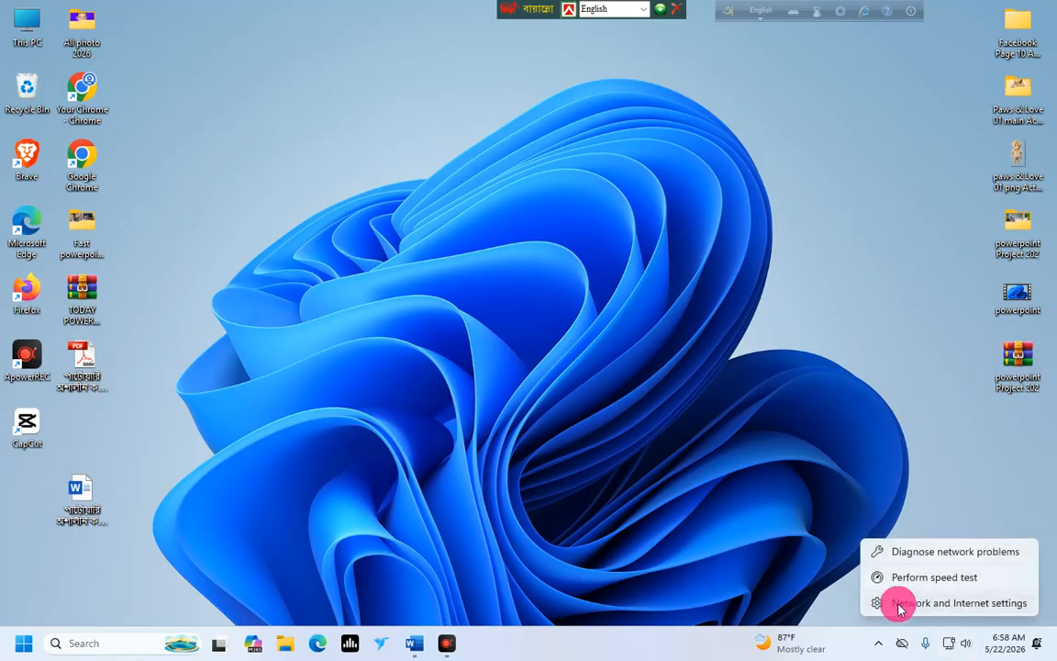
{"action": "left_click", "coordinate": [955, 603]}
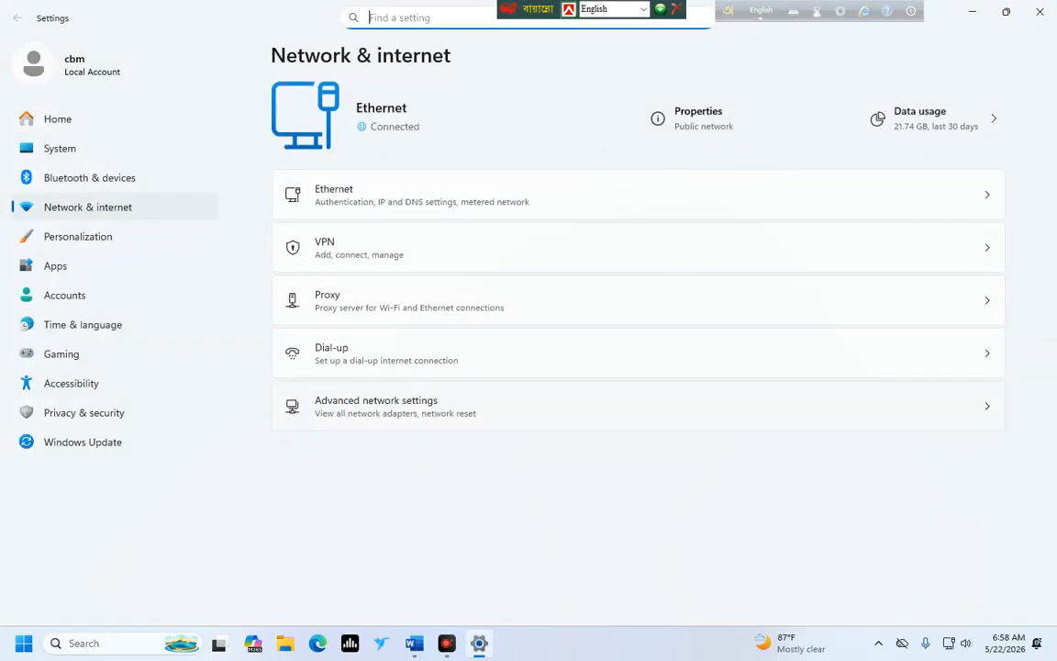
{"action": "left_click", "coordinate": [350, 413]}
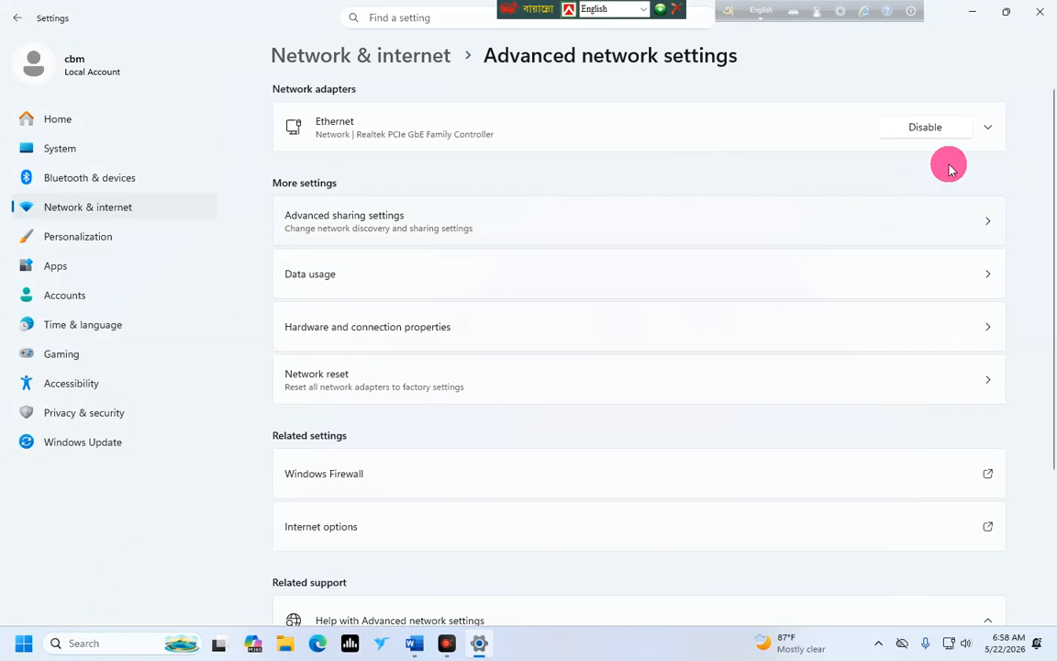
{"action": "left_click", "coordinate": [919, 128]}
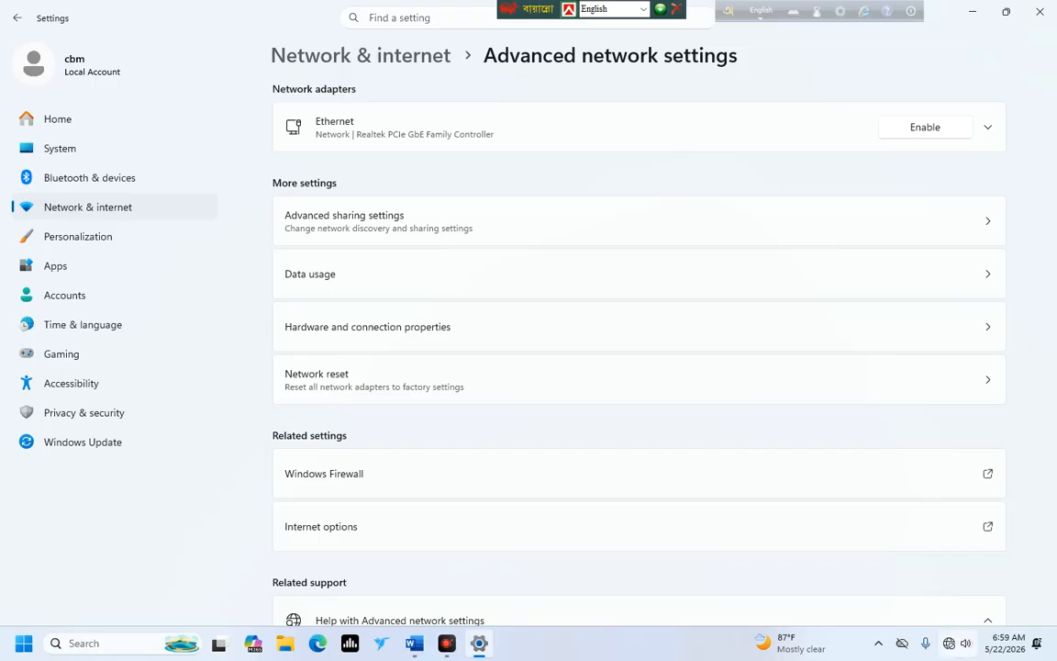
{"action": "left_click", "coordinate": [1042, 12]}
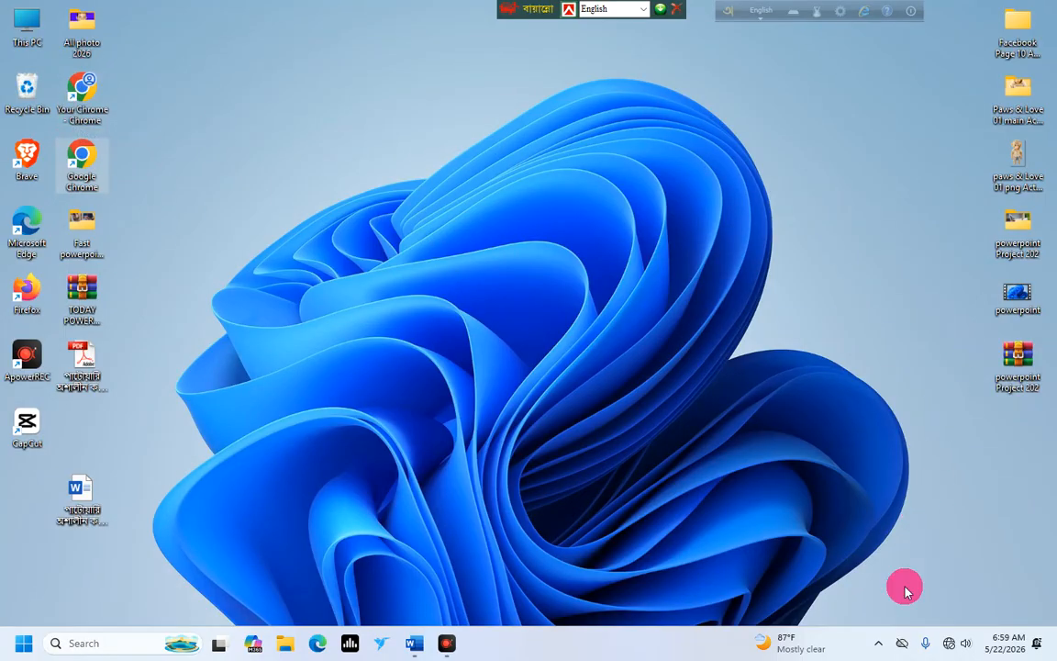
Enable the Ethernet adapter again in the advanced network settings, then close Settings and the Chrome profile window.
{"action": "mouse_move", "coordinate": [953, 645]}
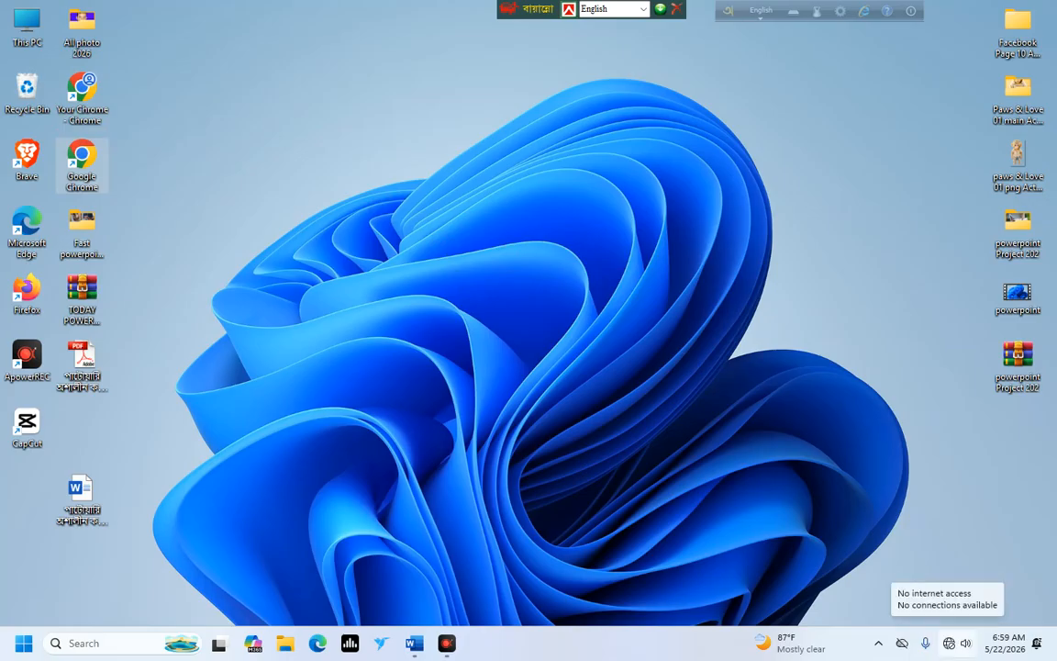
{"action": "right_click", "coordinate": [949, 643]}
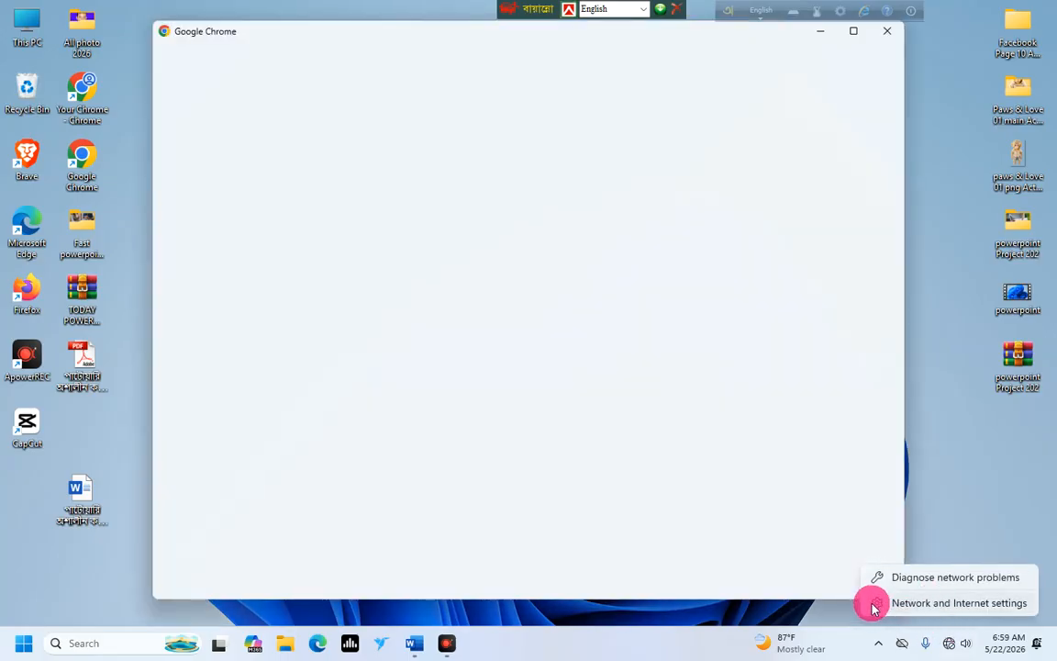
{"action": "left_click", "coordinate": [873, 601]}
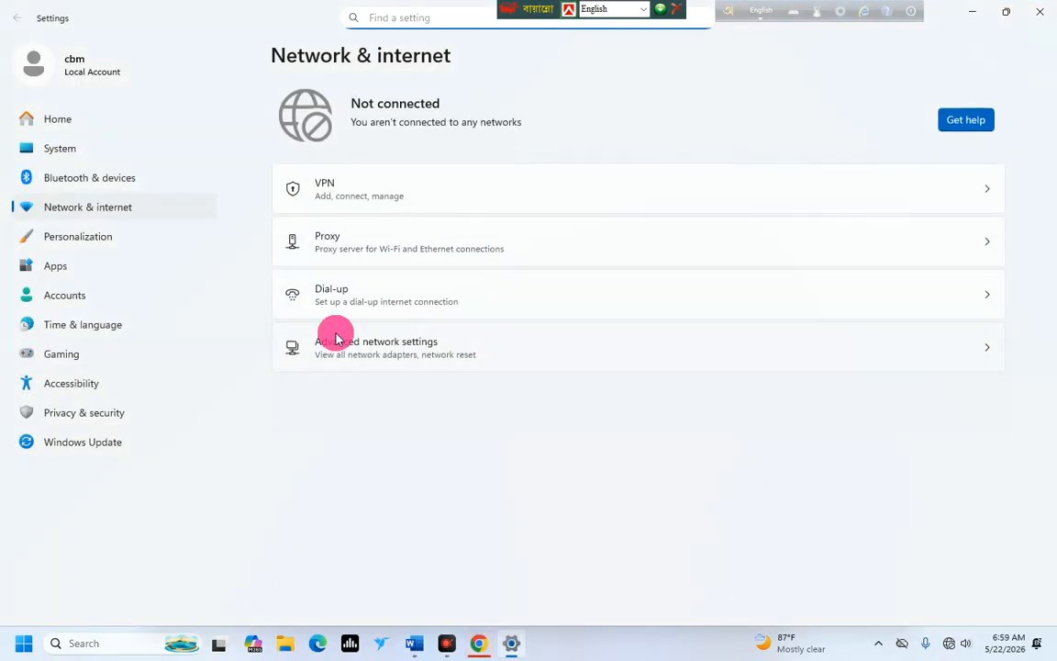
{"action": "left_click", "coordinate": [392, 345]}
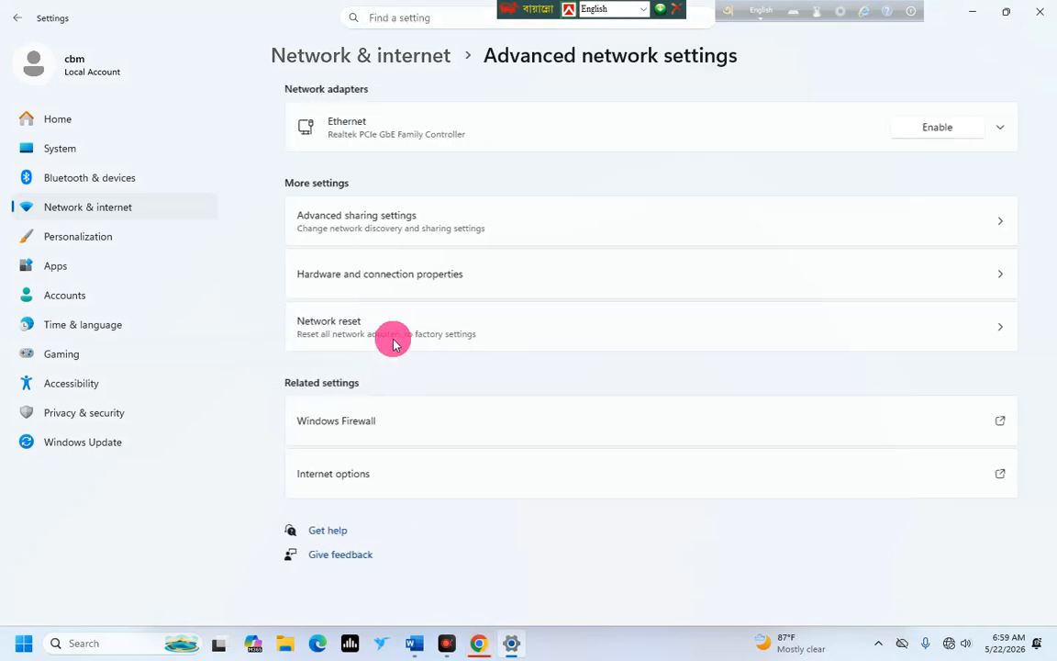
{"action": "left_click", "coordinate": [925, 130]}
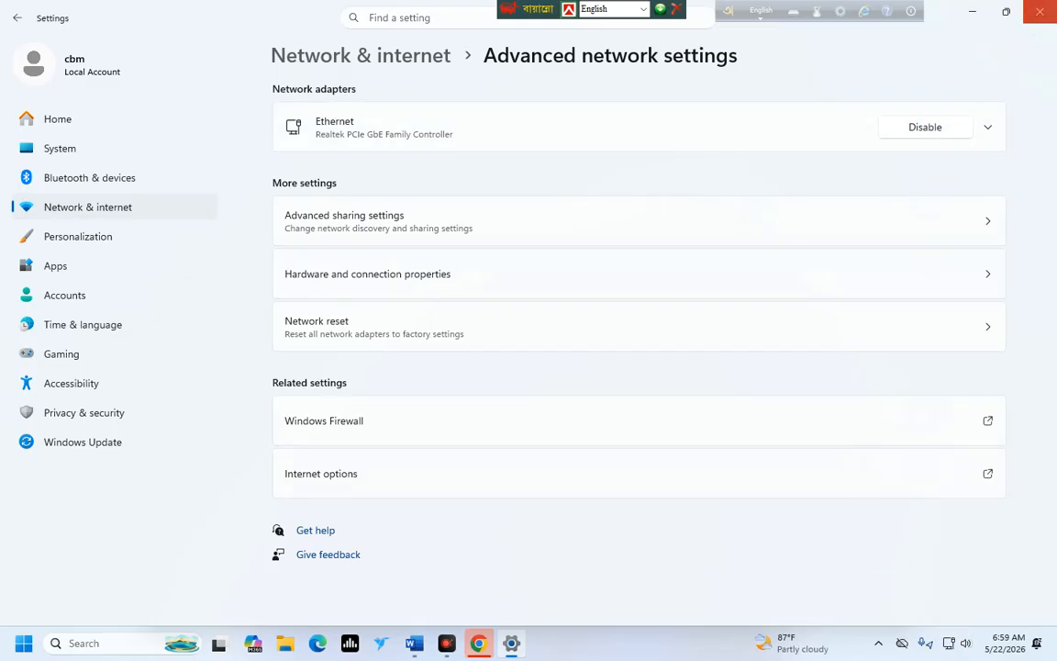
{"action": "left_click", "coordinate": [1040, 18]}
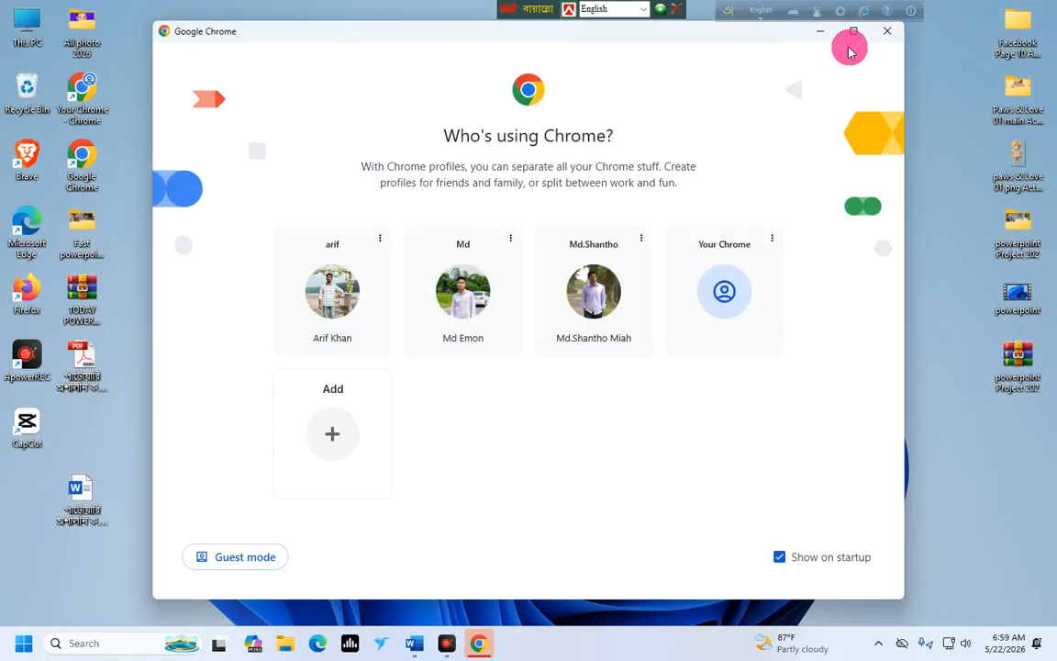
{"action": "left_click", "coordinate": [887, 31]}
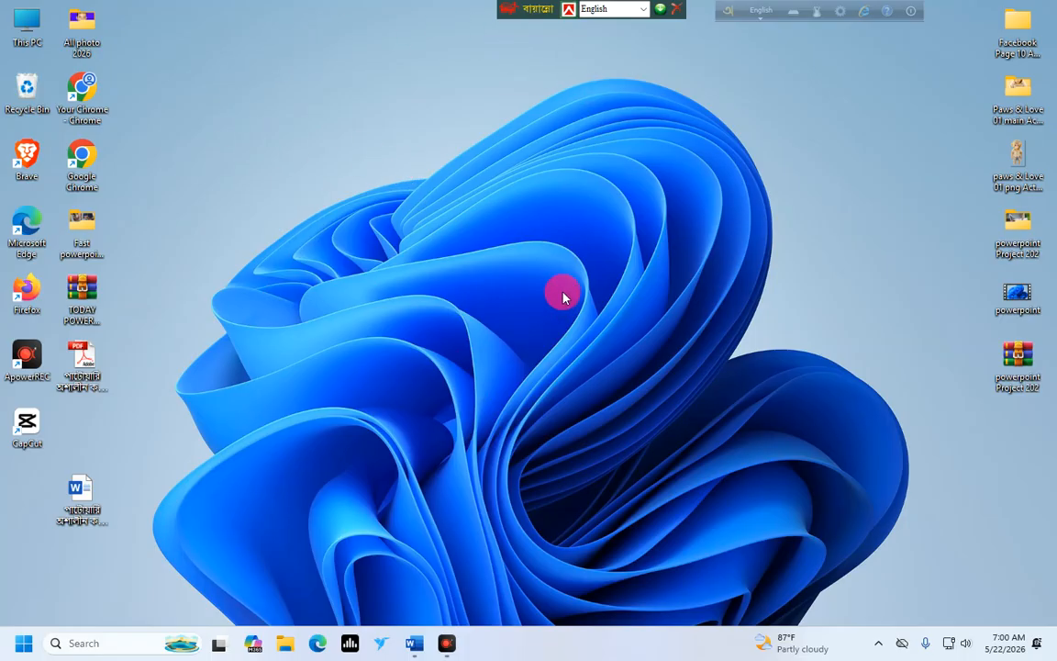
Open Control Panel's Programs and Features in a maximized window and look through the installed programs.
{"action": "left_click", "coordinate": [80, 643]}
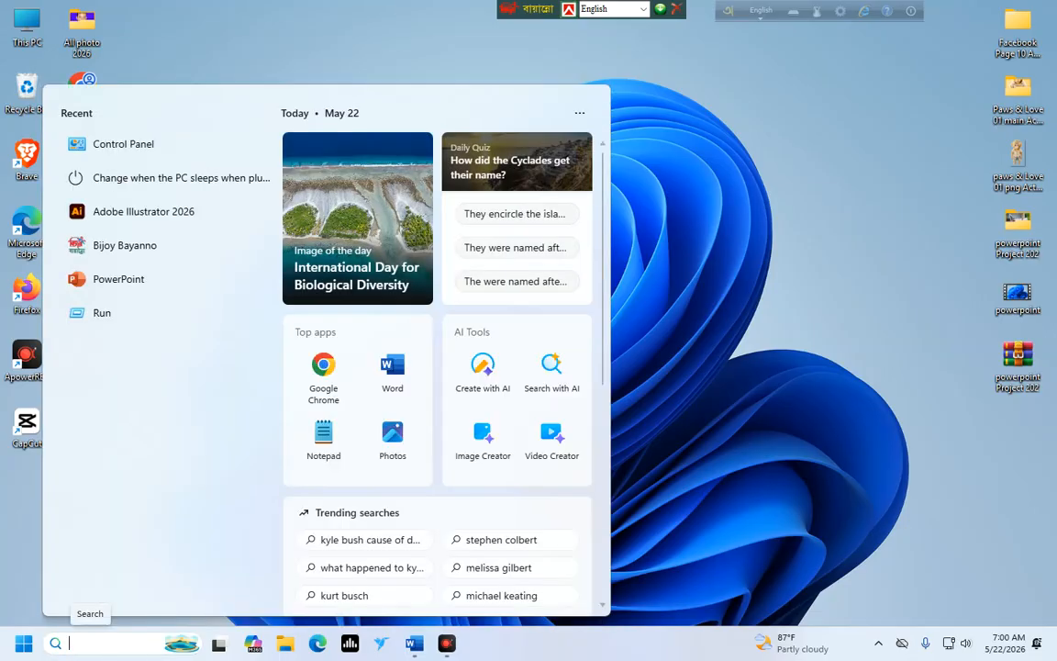
{"action": "type", "text": "cont"}
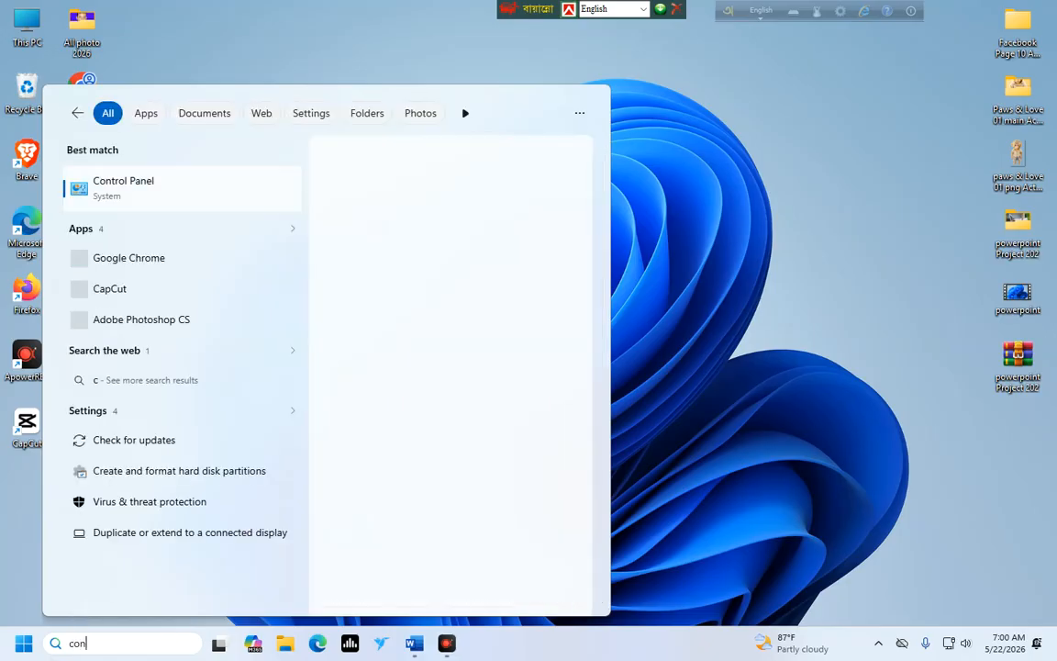
{"action": "left_click", "coordinate": [156, 180]}
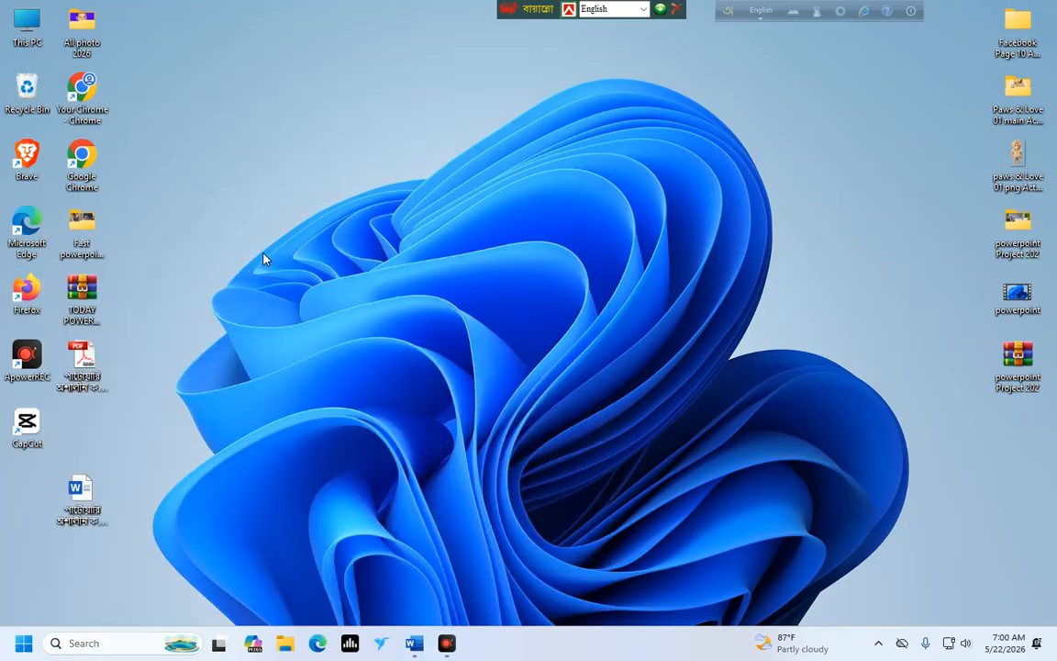
{"action": "left_click", "coordinate": [349, 372]}
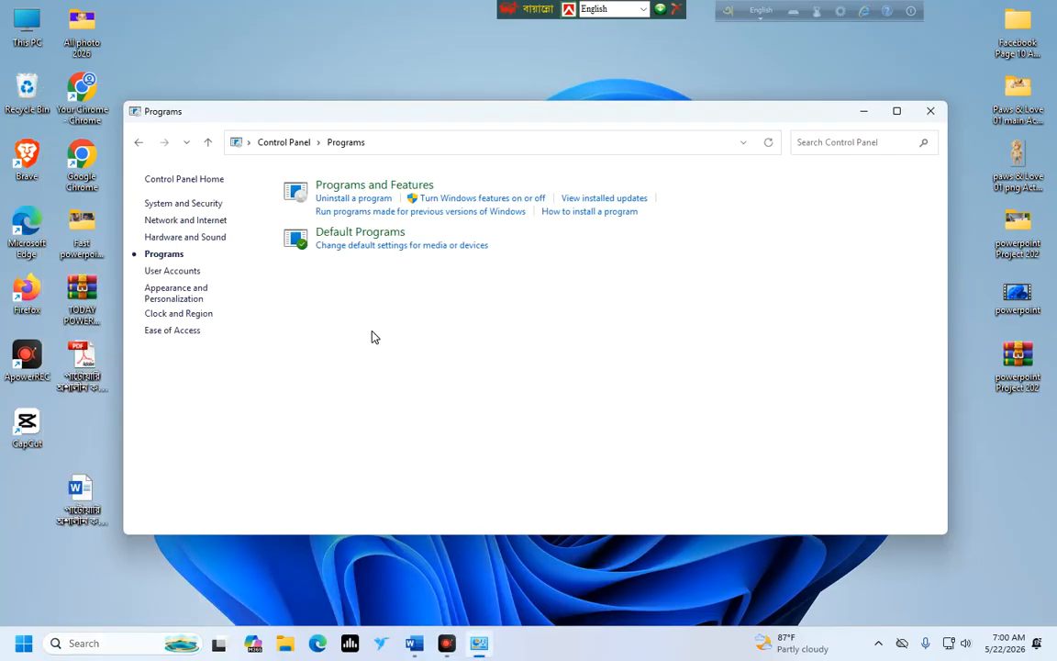
{"action": "left_click", "coordinate": [396, 188]}
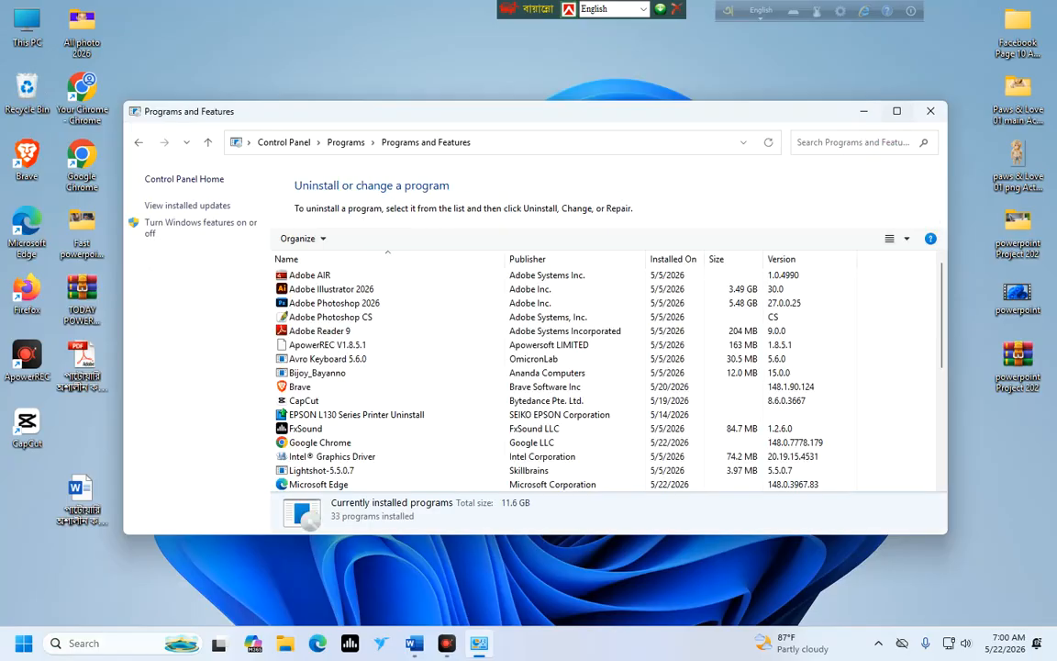
{"action": "left_click", "coordinate": [897, 111]}
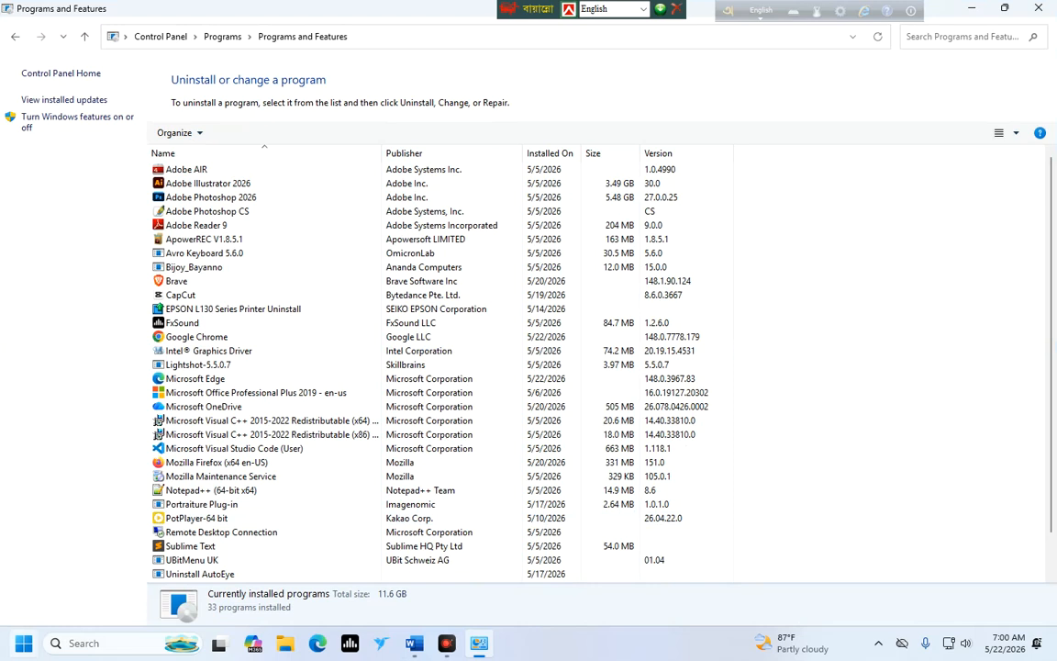
{"action": "left_click", "coordinate": [224, 476]}
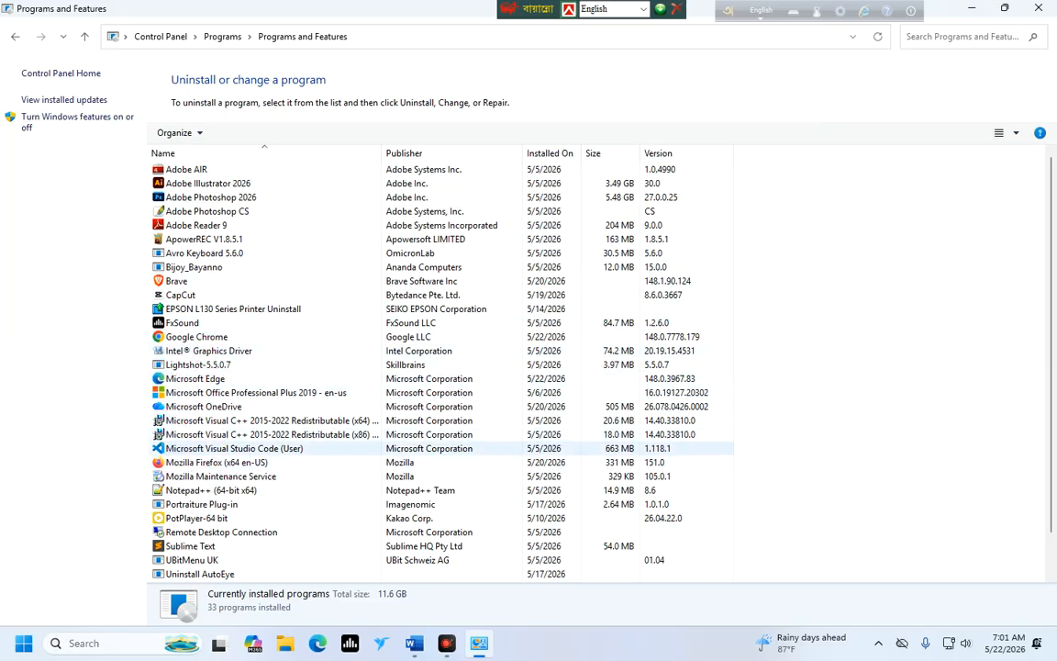
Close Programs and Features and move the two Chrome, Edge, Brave and Firefox shortcuts into a separate group on the desktop.
{"action": "left_click", "coordinate": [1038, 8]}
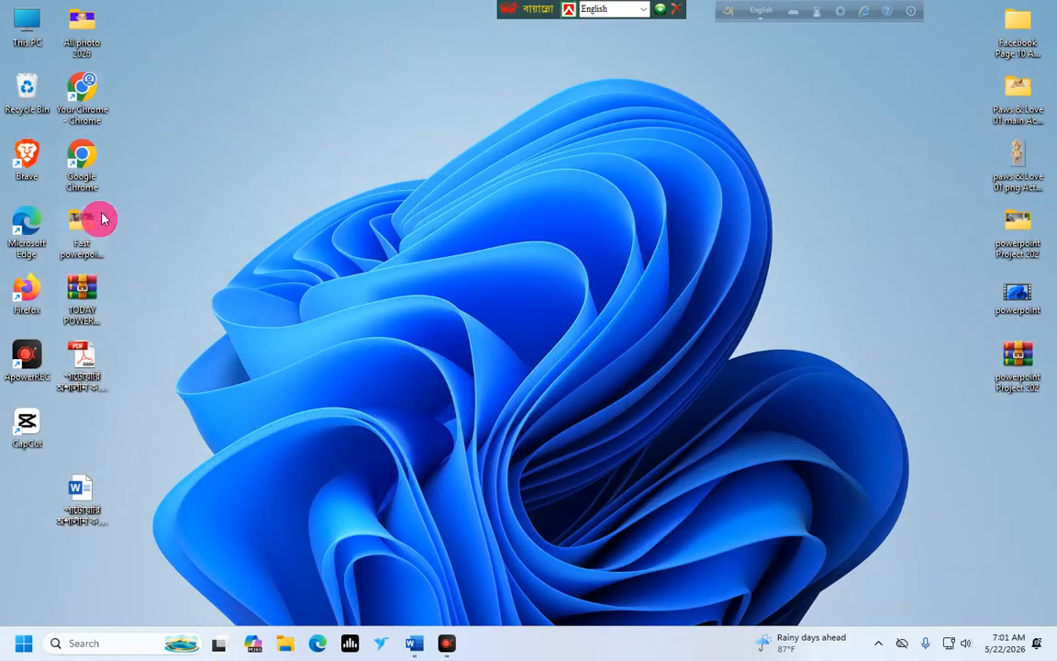
{"action": "left_click_drag", "start_coordinate": [80, 96], "coordinate": [245, 162]}
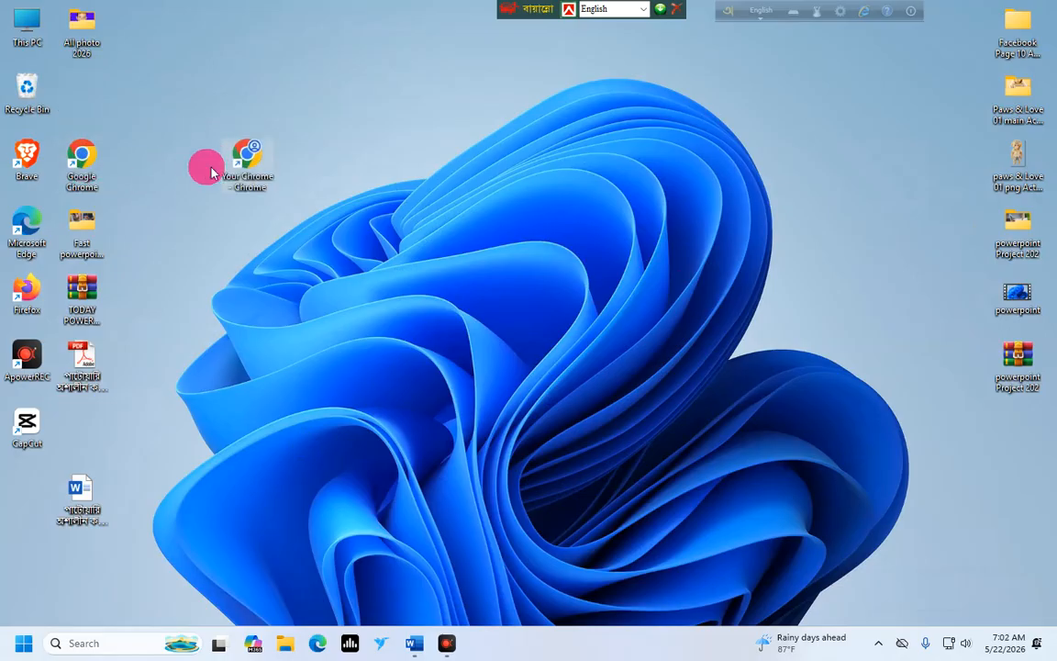
{"action": "left_click_drag", "start_coordinate": [242, 152], "coordinate": [135, 90]}
{"action": "left_click_drag", "start_coordinate": [82, 161], "coordinate": [138, 170]}
{"action": "left_click_drag", "start_coordinate": [27, 225], "coordinate": [194, 230]}
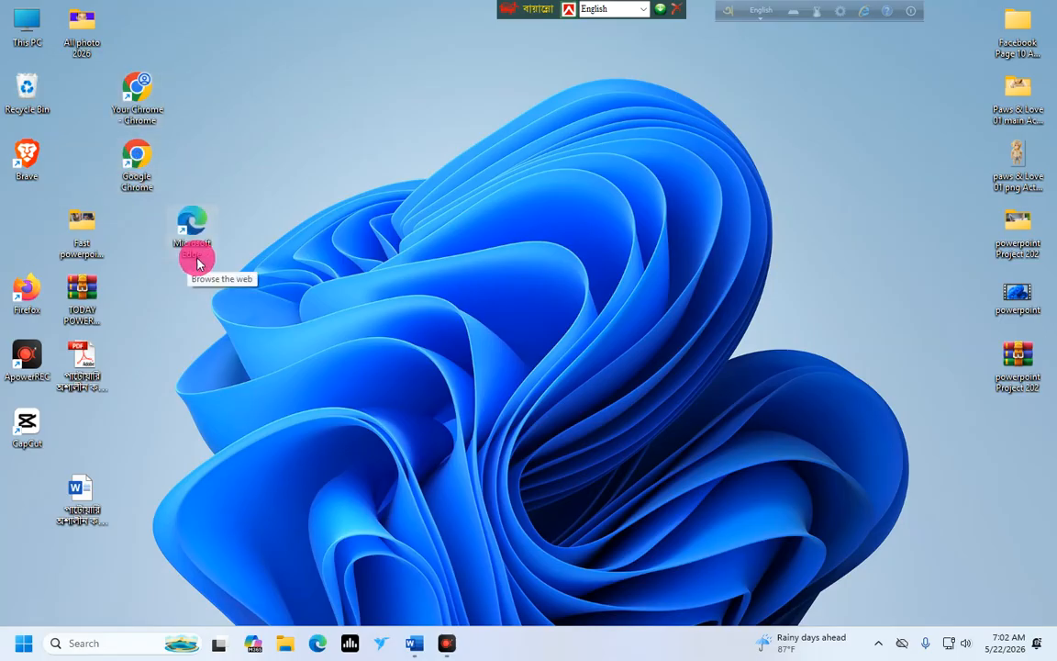
{"action": "left_click_drag", "start_coordinate": [190, 230], "coordinate": [219, 152]}
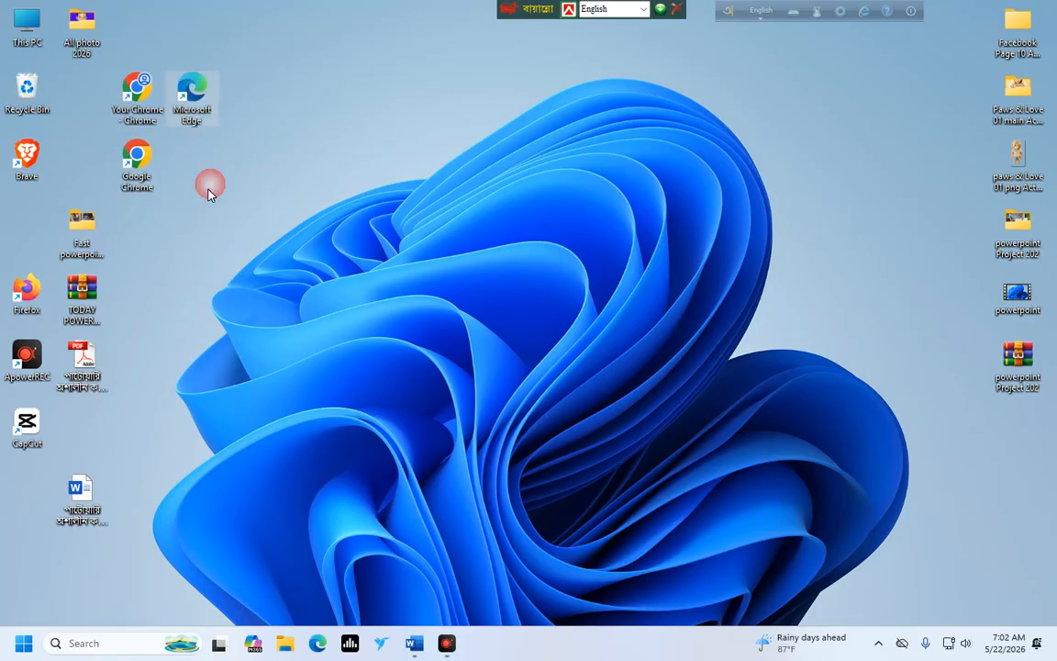
{"action": "left_click_drag", "start_coordinate": [25, 147], "coordinate": [210, 174]}
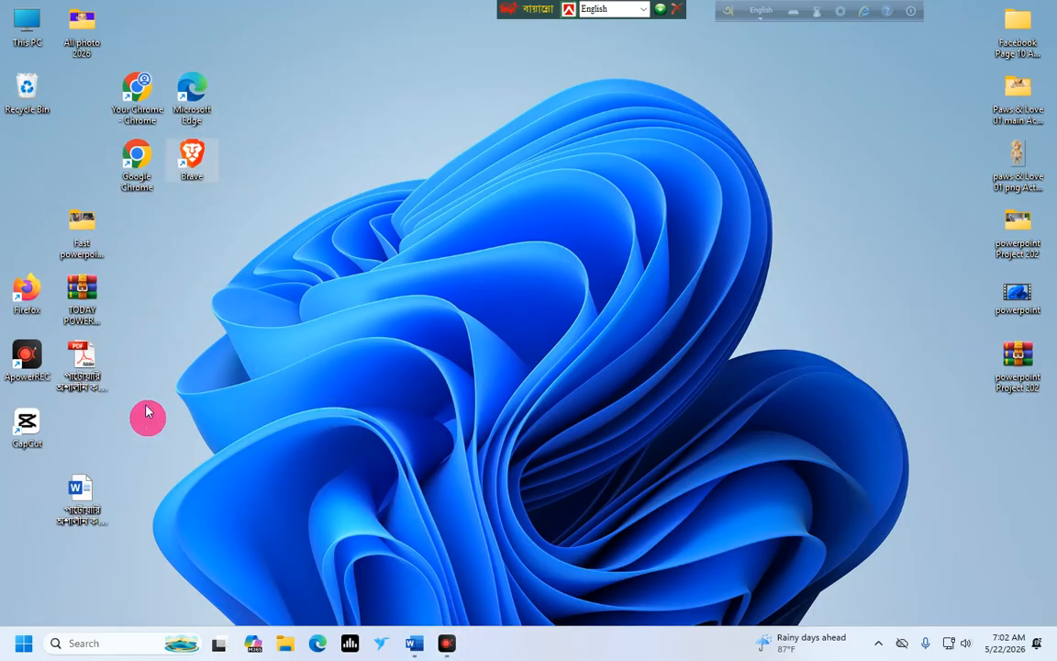
{"action": "left_click_drag", "start_coordinate": [29, 292], "coordinate": [195, 230]}
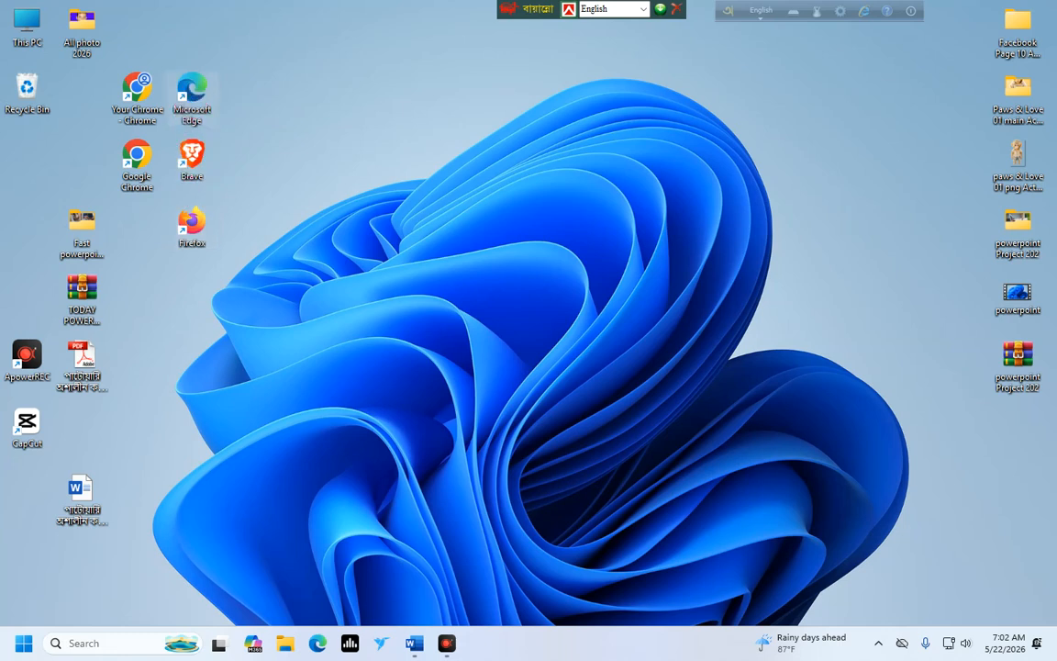
Arrange the Microsoft Edge, Brave, Firefox and Google Chrome shortcuts in one column on the desktop and select all four.
{"action": "left_click_drag", "start_coordinate": [190, 99], "coordinate": [356, 99]}
{"action": "left_click_drag", "start_coordinate": [192, 158], "coordinate": [358, 158]}
{"action": "left_click_drag", "start_coordinate": [193, 230], "coordinate": [360, 229]}
{"action": "left_click_drag", "start_coordinate": [146, 181], "coordinate": [377, 296]}
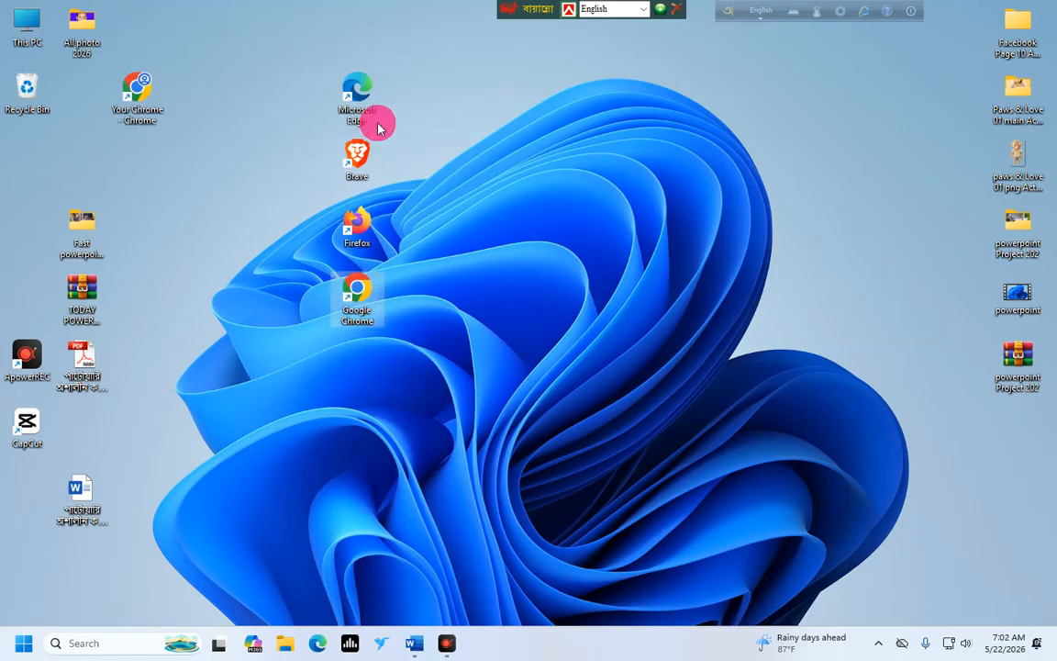
{"action": "left_click_drag", "start_coordinate": [397, 42], "coordinate": [355, 248]}
{"action": "left_click", "coordinate": [386, 95]}
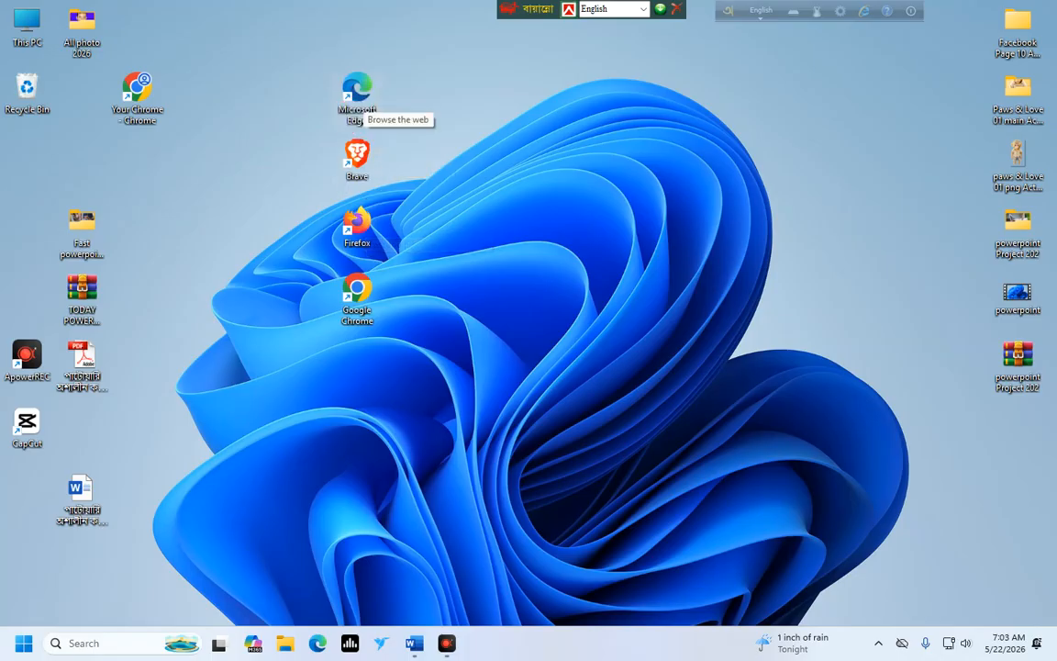
{"action": "left_click_drag", "start_coordinate": [397, 62], "coordinate": [284, 303]}
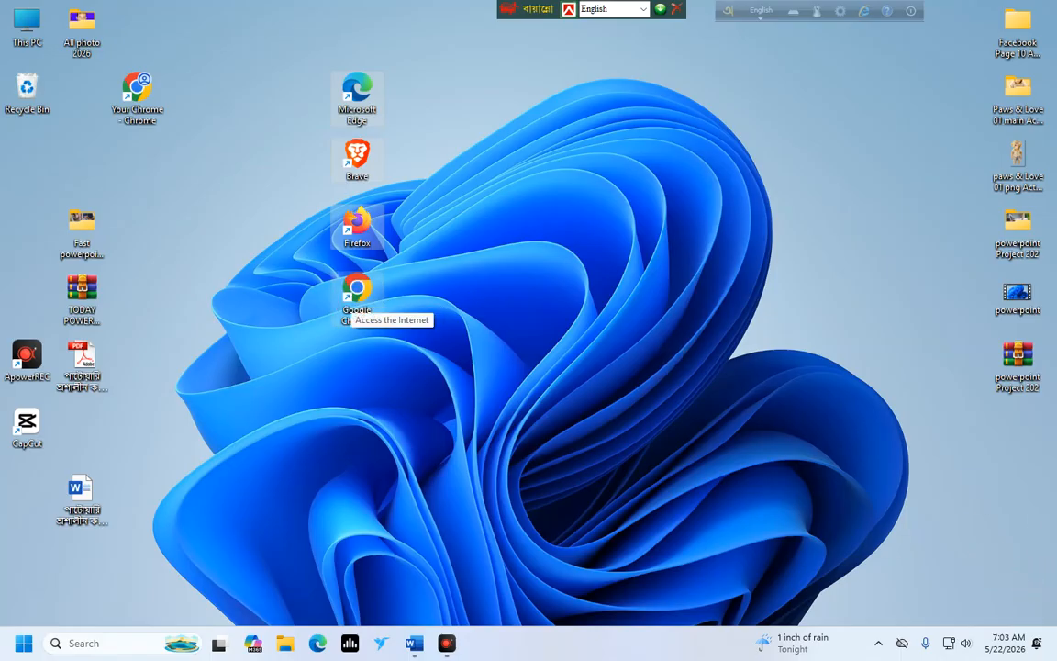
Open Google Chrome with the third profile and add a second new tab.
{"action": "double_click", "coordinate": [359, 294]}
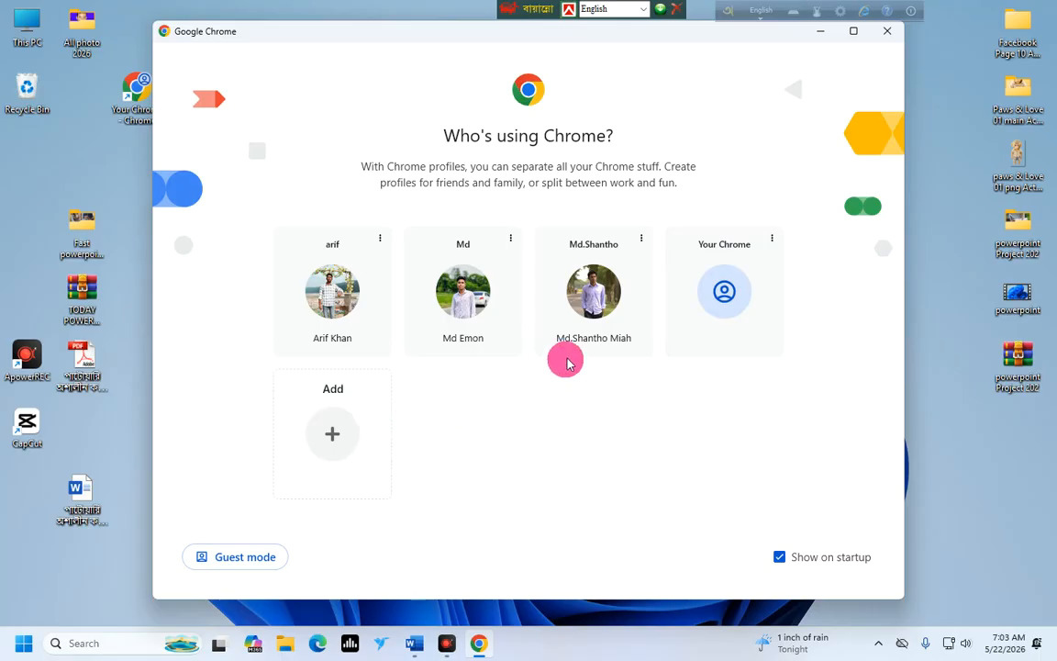
{"action": "left_click", "coordinate": [592, 292]}
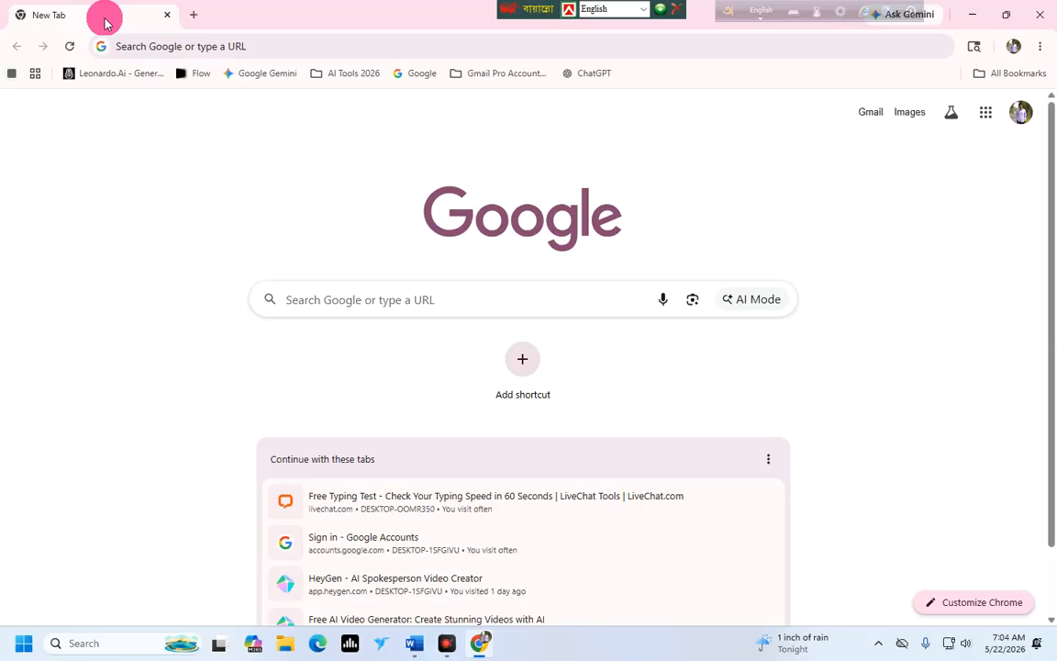
{"action": "left_click", "coordinate": [201, 16]}
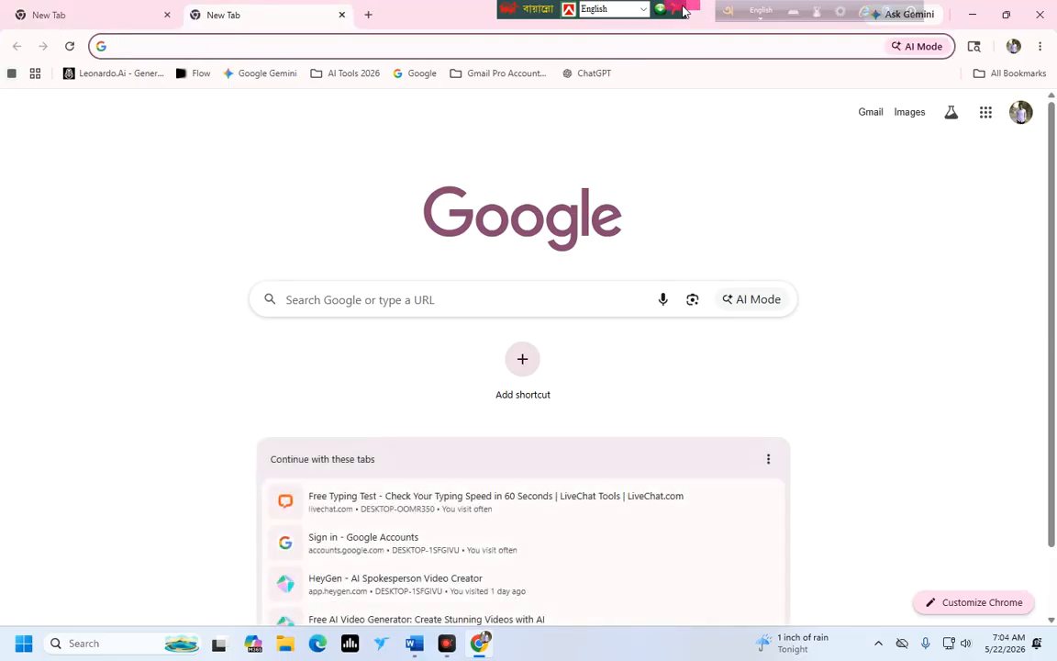
{"action": "left_click", "coordinate": [104, 21]}
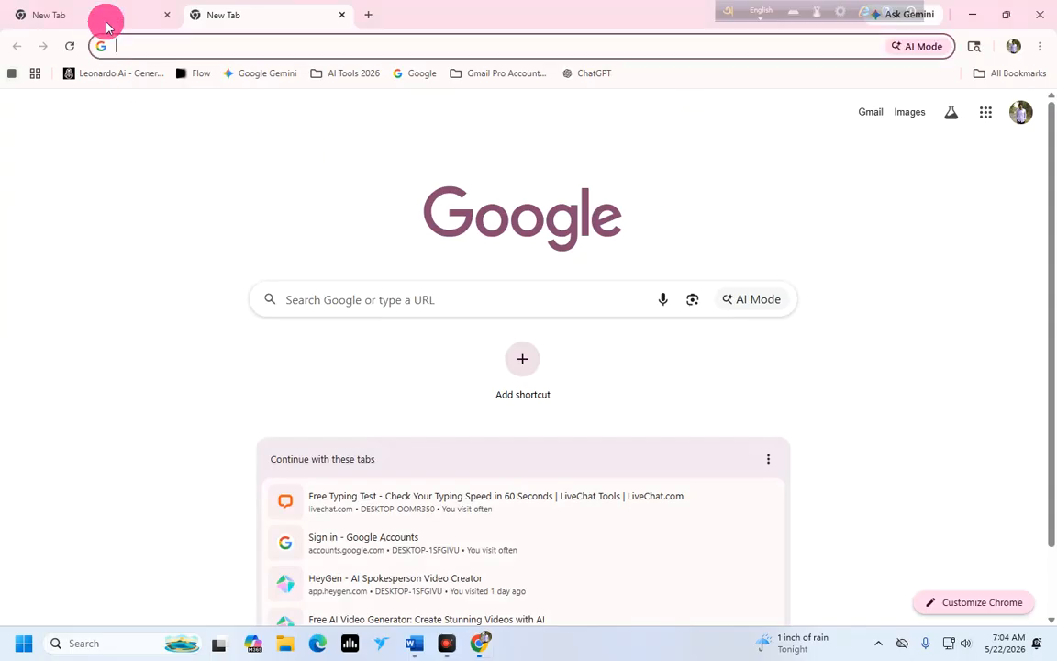
{"action": "left_click", "coordinate": [234, 18]}
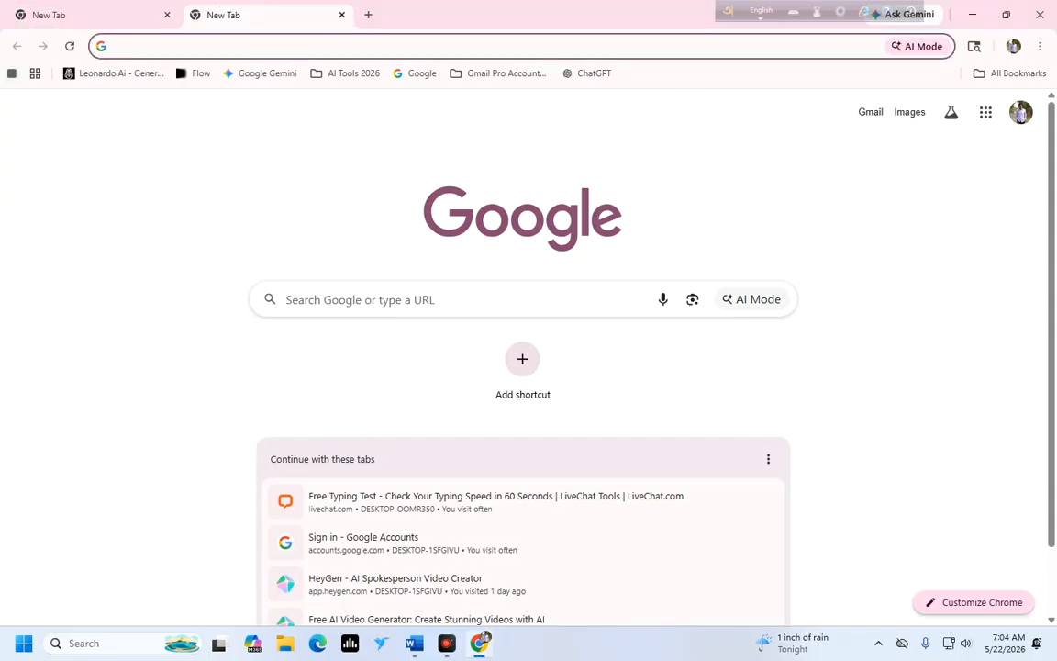
Examine the address bar and the Google search box with their search suggestions, and minimize Chrome.
{"action": "left_click", "coordinate": [165, 33]}
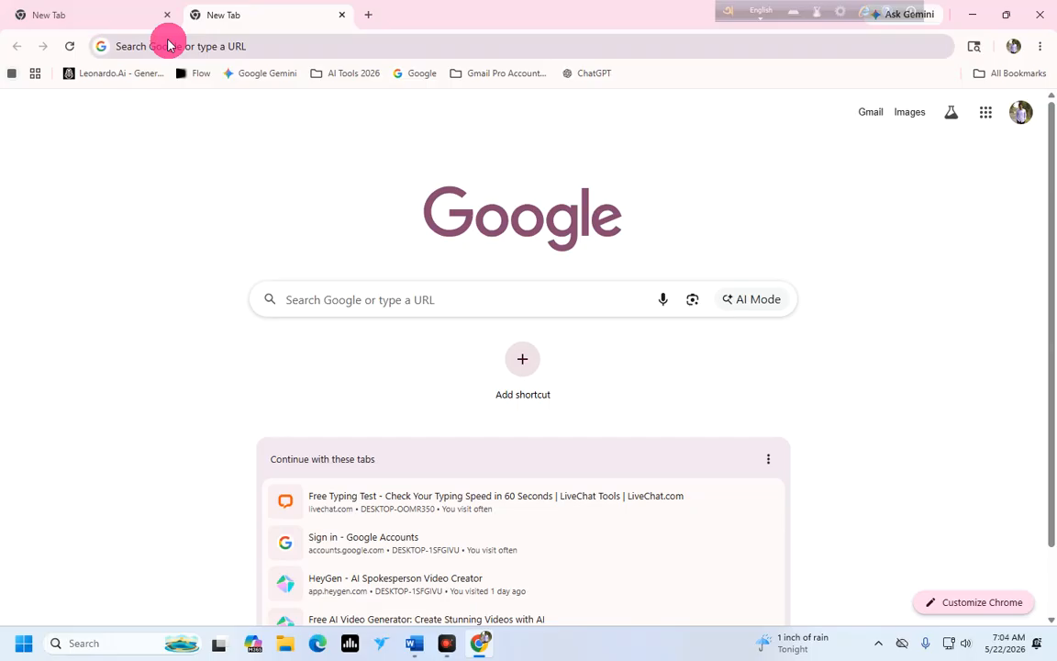
{"action": "left_click", "coordinate": [169, 48]}
{"action": "left_click", "coordinate": [450, 329]}
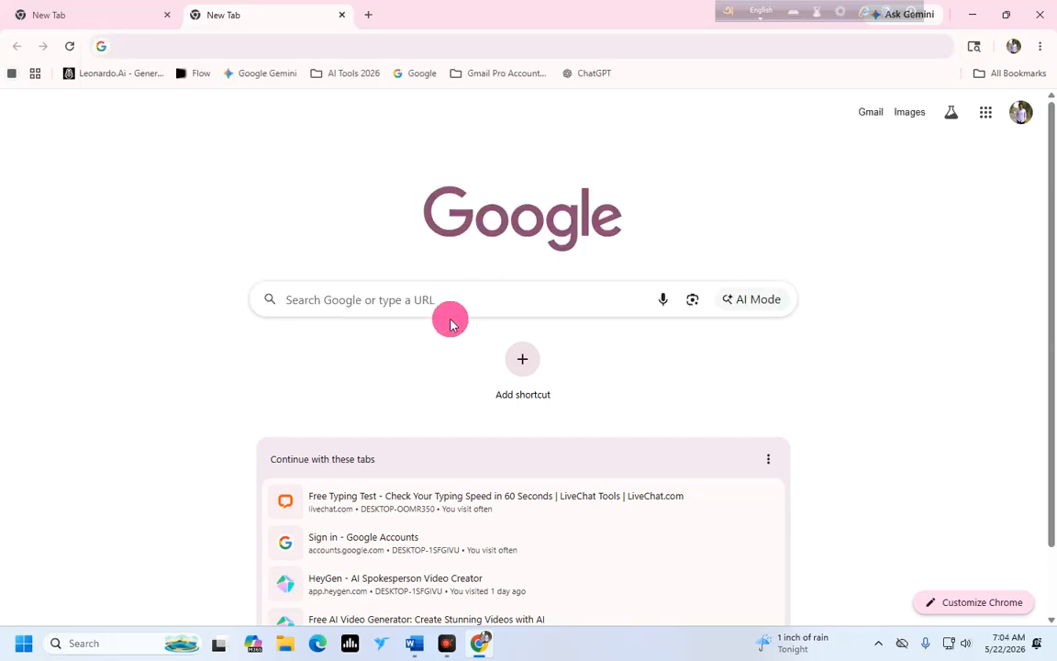
{"action": "left_click", "coordinate": [436, 296]}
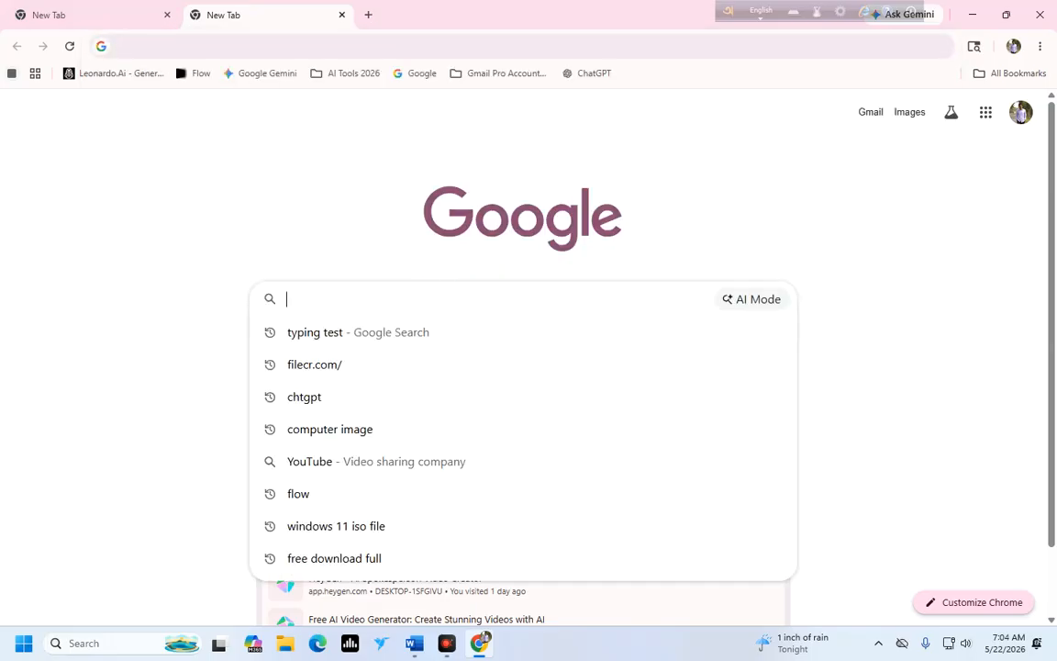
{"action": "left_click", "coordinate": [264, 236]}
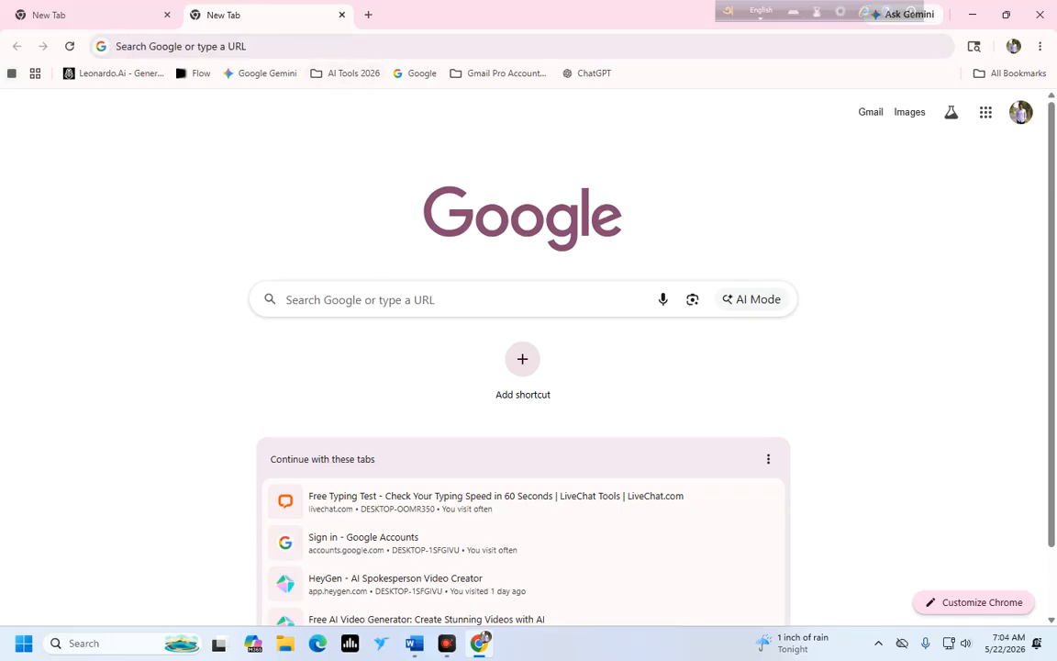
{"action": "left_click", "coordinate": [176, 44]}
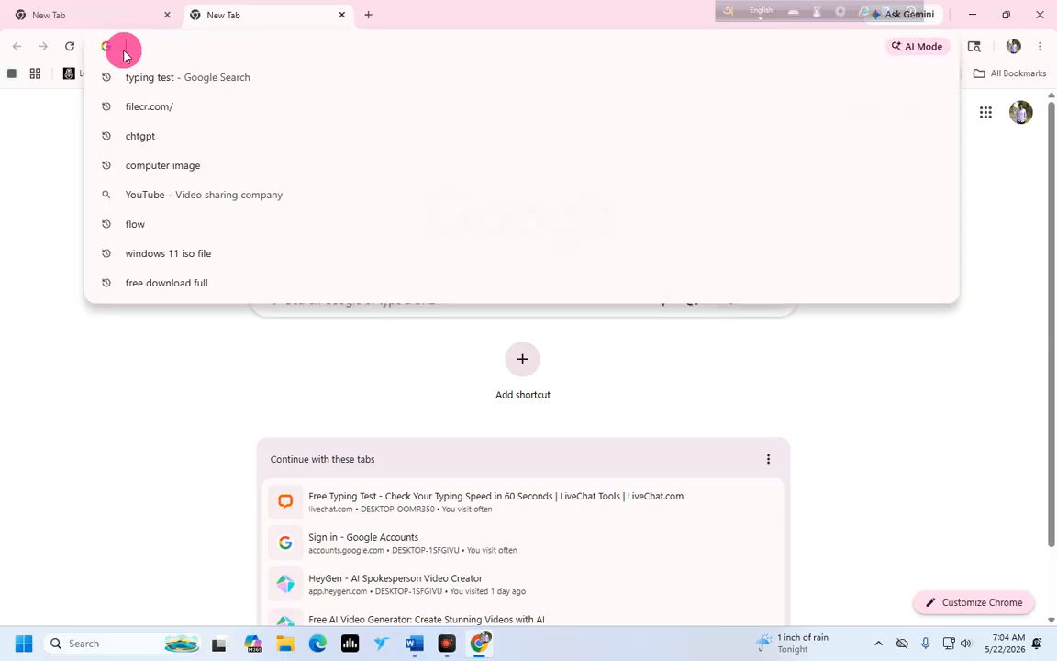
{"action": "left_click", "coordinate": [306, 298]}
{"action": "left_click", "coordinate": [30, 298]}
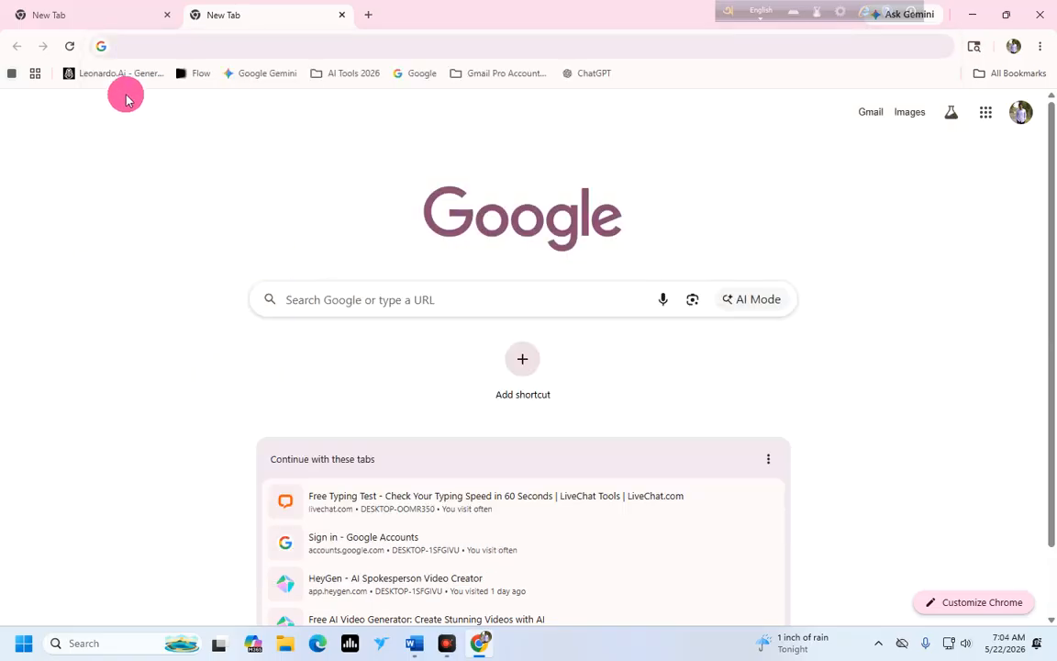
{"action": "left_click", "coordinate": [136, 42]}
{"action": "left_click", "coordinate": [129, 420]}
{"action": "left_click", "coordinate": [281, 290]}
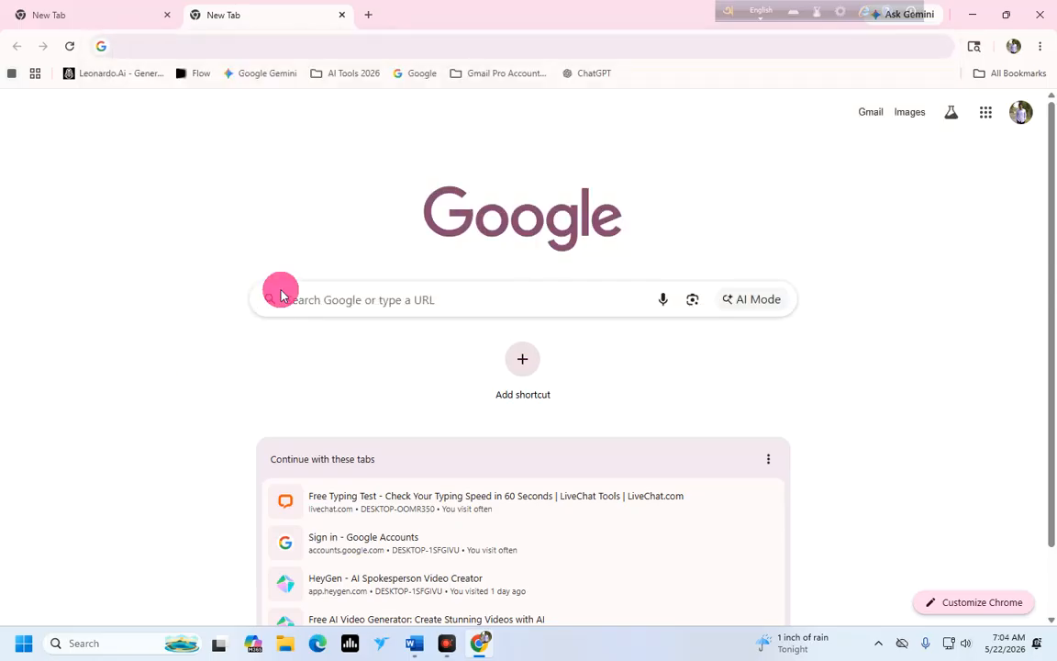
{"action": "left_click", "coordinate": [972, 14]}
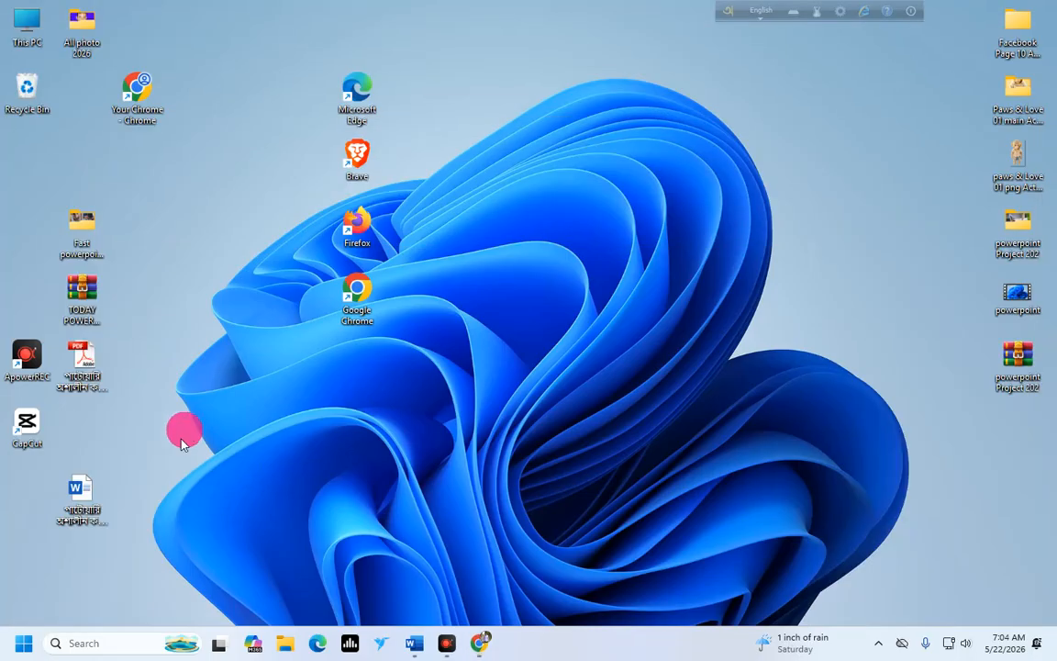
Create a new text document on the desktop and open it in Notepad.
{"action": "right_click", "coordinate": [615, 262]}
{"action": "mouse_move", "coordinate": [698, 375]}
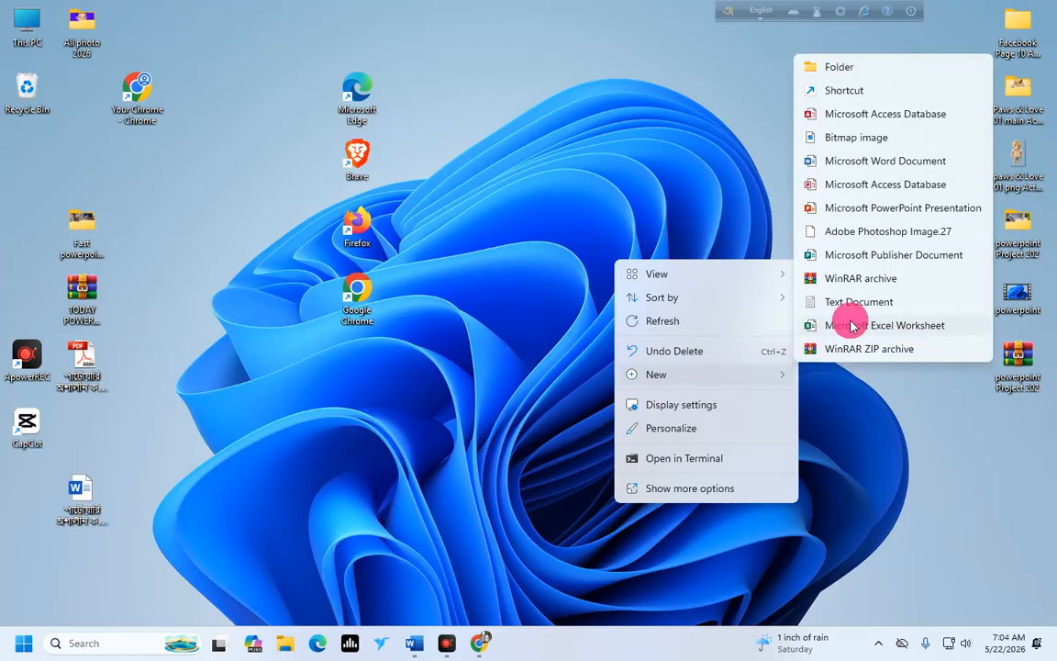
{"action": "left_click", "coordinate": [831, 299]}
{"action": "left_click", "coordinate": [631, 293]}
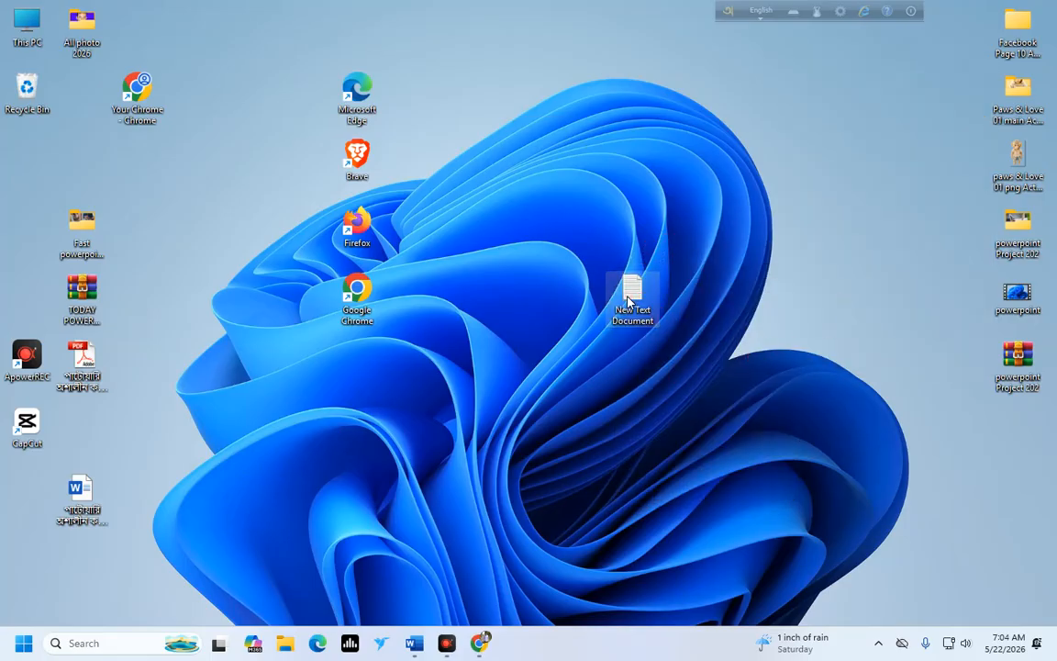
{"action": "double_click", "coordinate": [632, 301]}
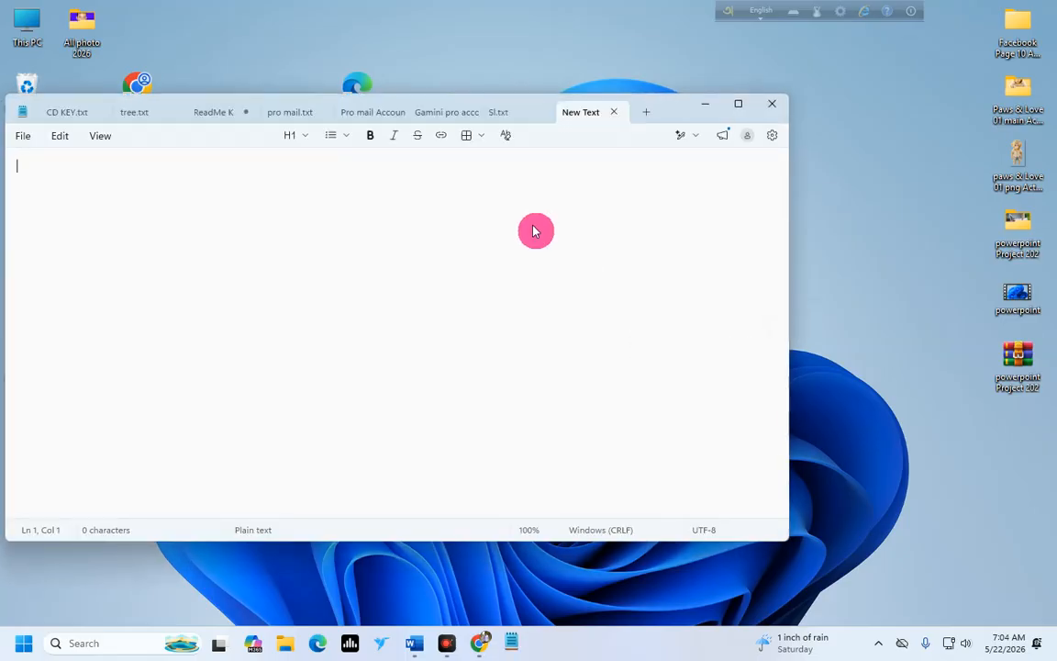
{"action": "left_click", "coordinate": [738, 104]}
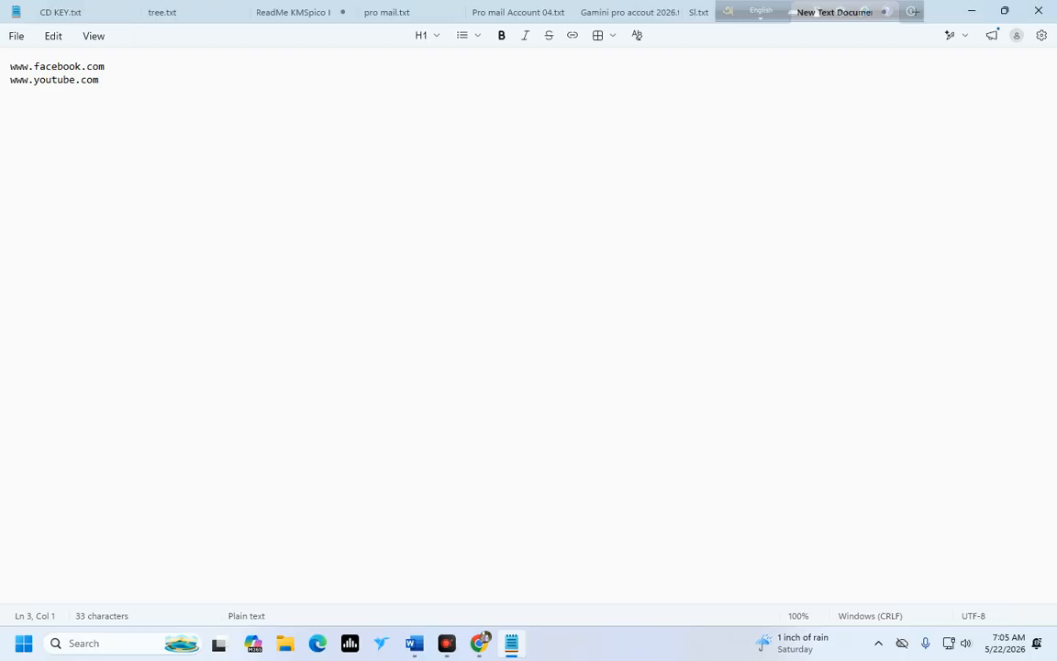
{"action": "left_click", "coordinate": [105, 68]}
{"action": "key", "text": "Down"}
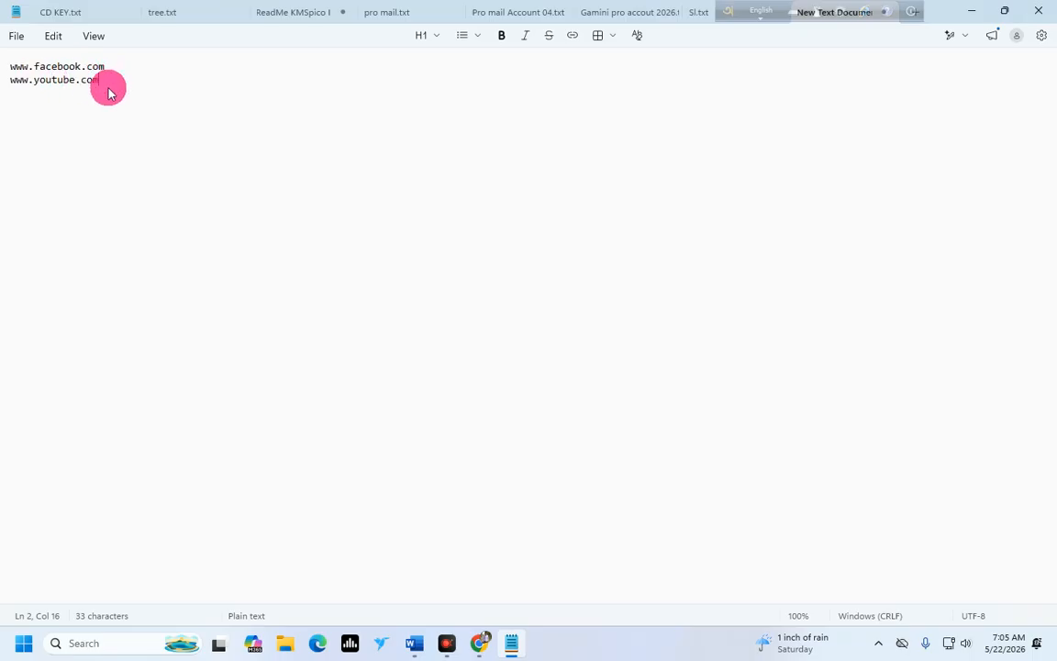
{"action": "key", "text": "Return"}
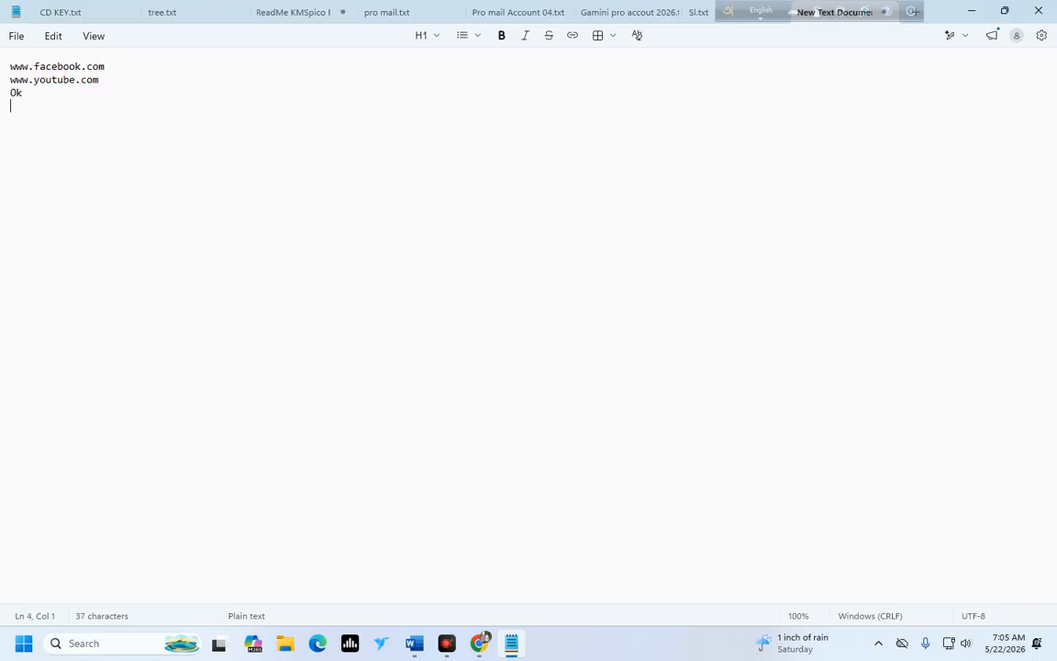
{"action": "left_click", "coordinate": [111, 69]}
{"action": "left_click", "coordinate": [103, 67]}
{"action": "left_click", "coordinate": [127, 93]}
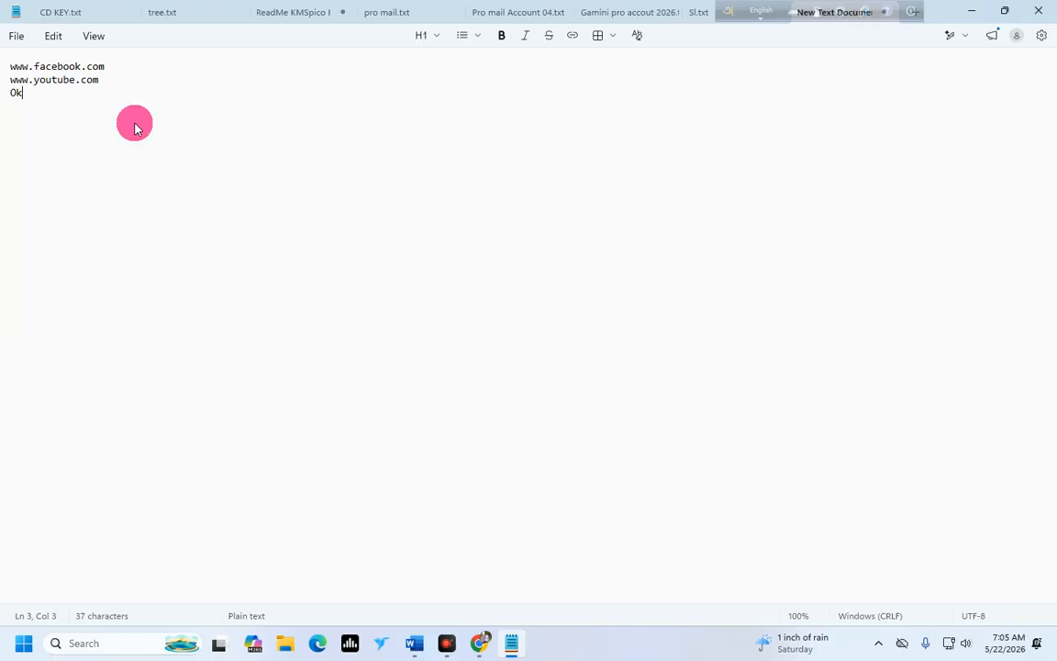
{"action": "key", "text": "Return"}
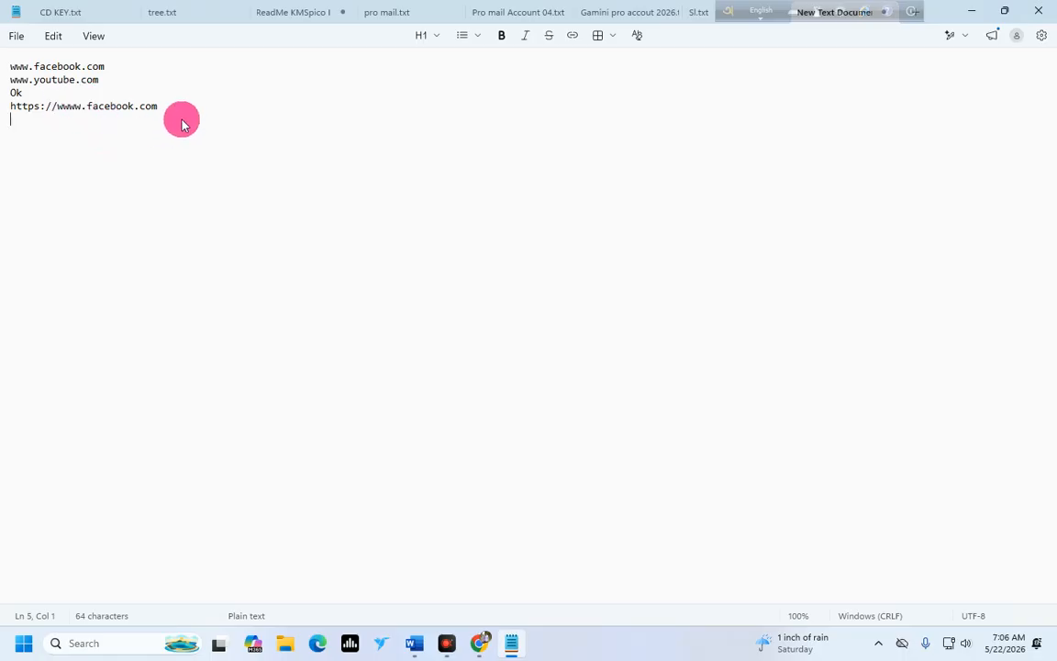
{"action": "left_click", "coordinate": [61, 106]}
{"action": "key", "text": "BackSpace"}
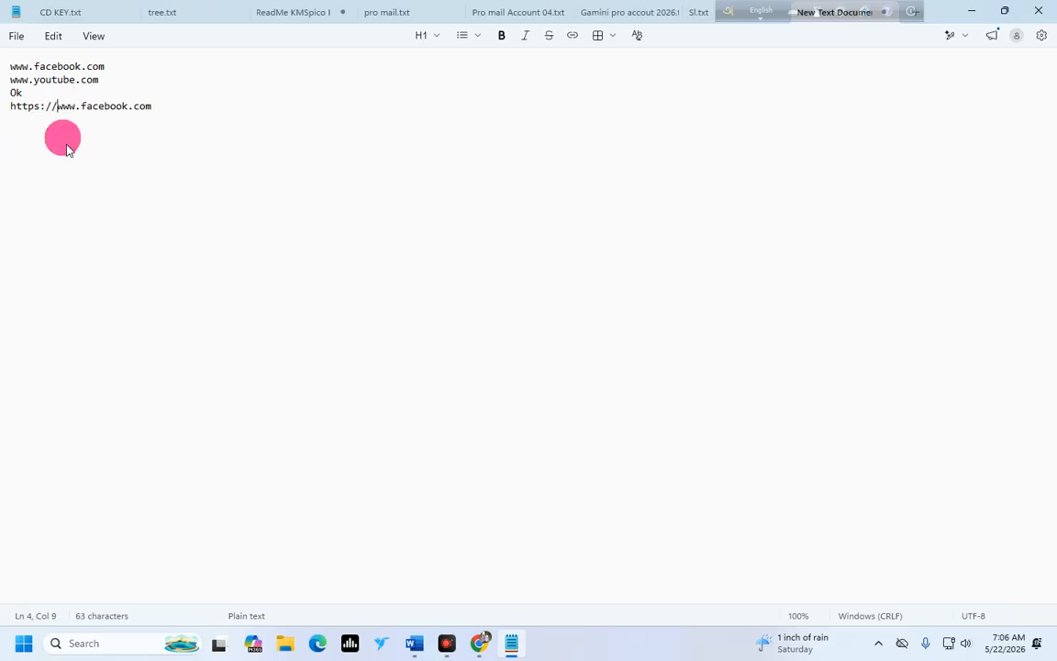
{"action": "left_click", "coordinate": [156, 106]}
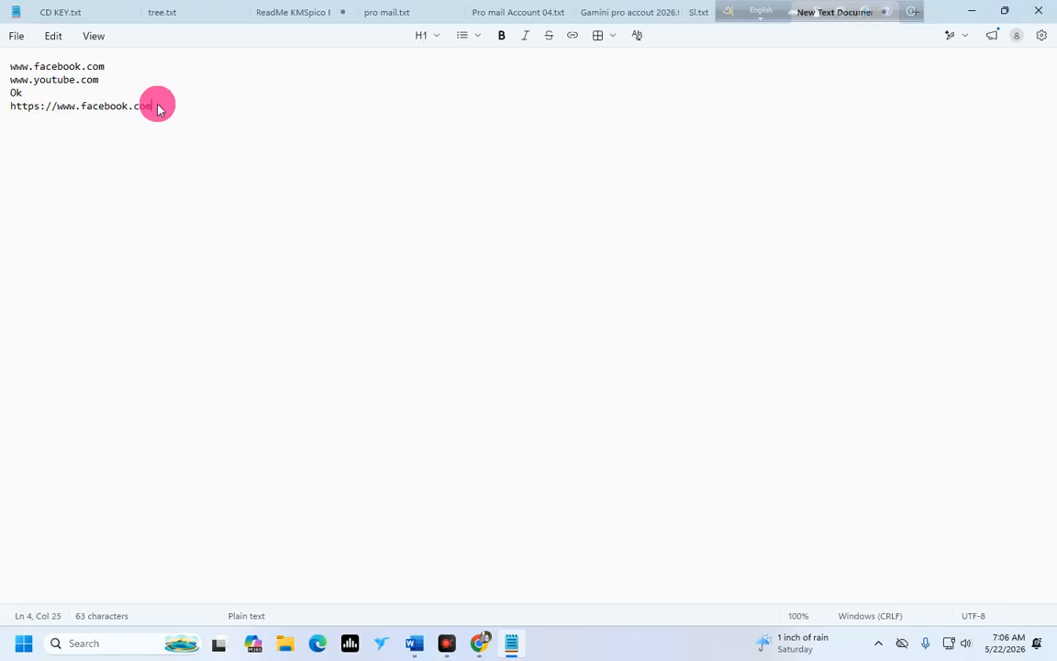
{"action": "key", "text": "Return"}
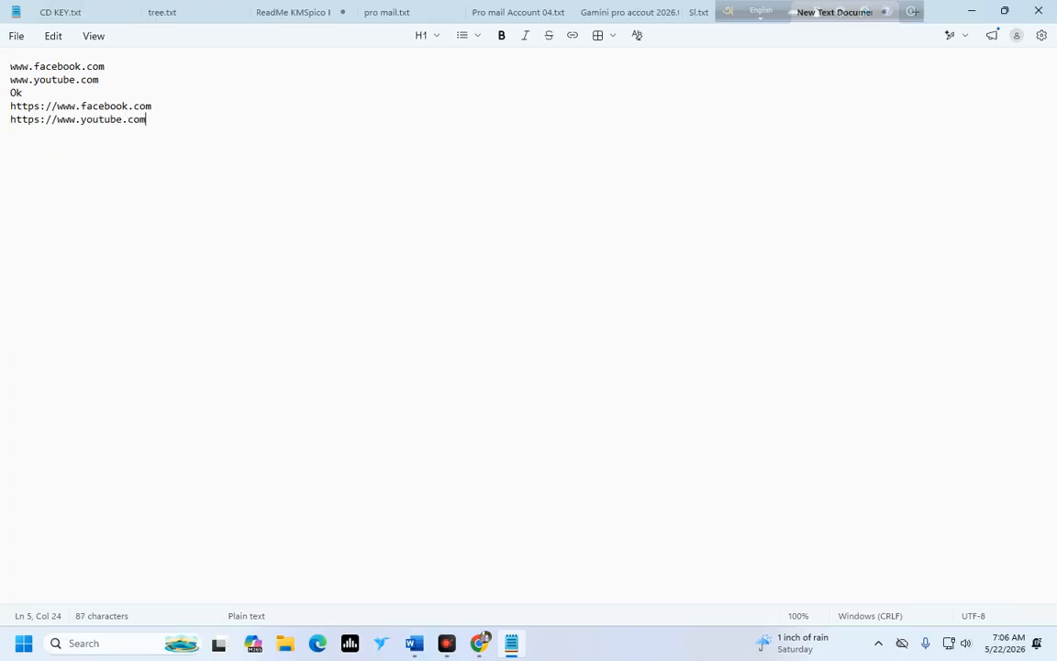
{"action": "key", "text": "Return"}
{"action": "left_click", "coordinate": [48, 170]}
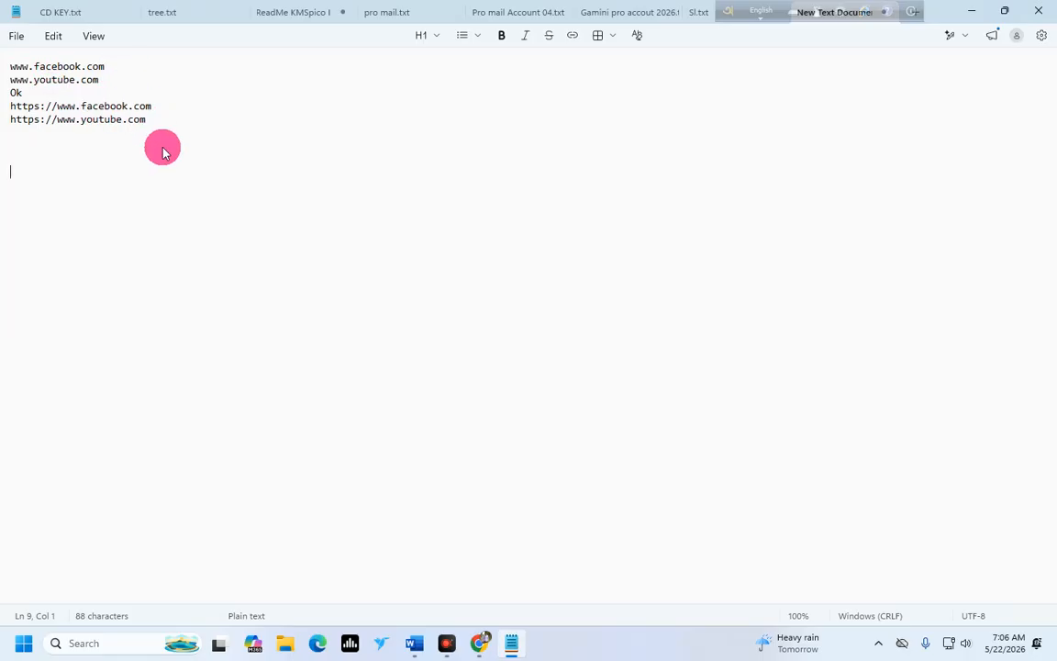
{"action": "left_click", "coordinate": [14, 106]}
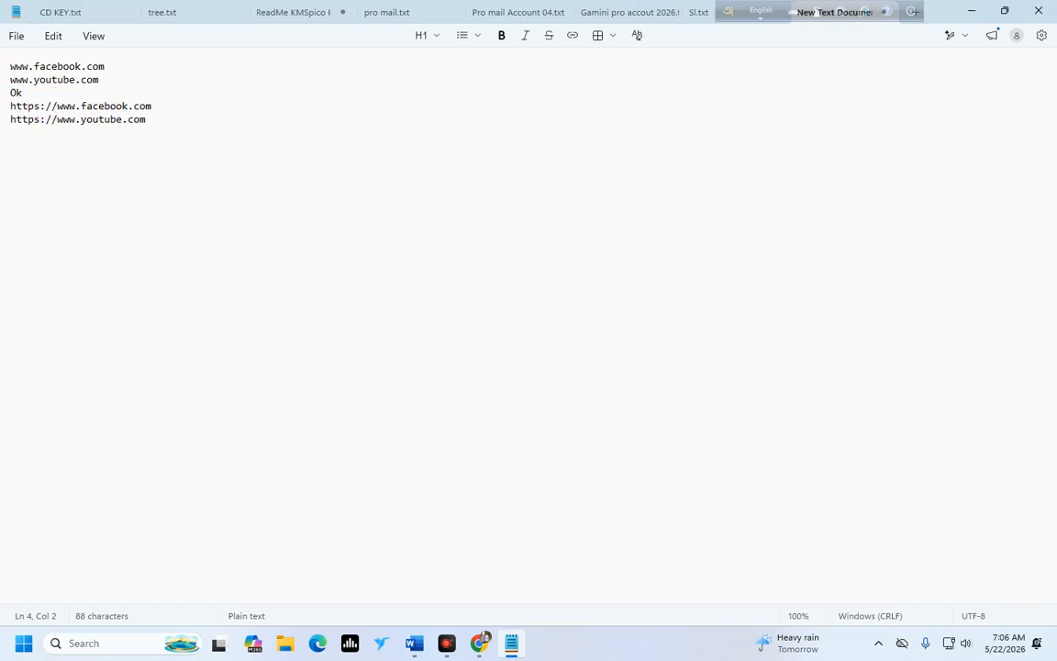
Examine the https prefix of the full Facebook address, highlighting its letter s.
{"action": "left_click", "coordinate": [43, 139]}
{"action": "left_click", "coordinate": [30, 105]}
{"action": "left_click", "coordinate": [82, 106]}
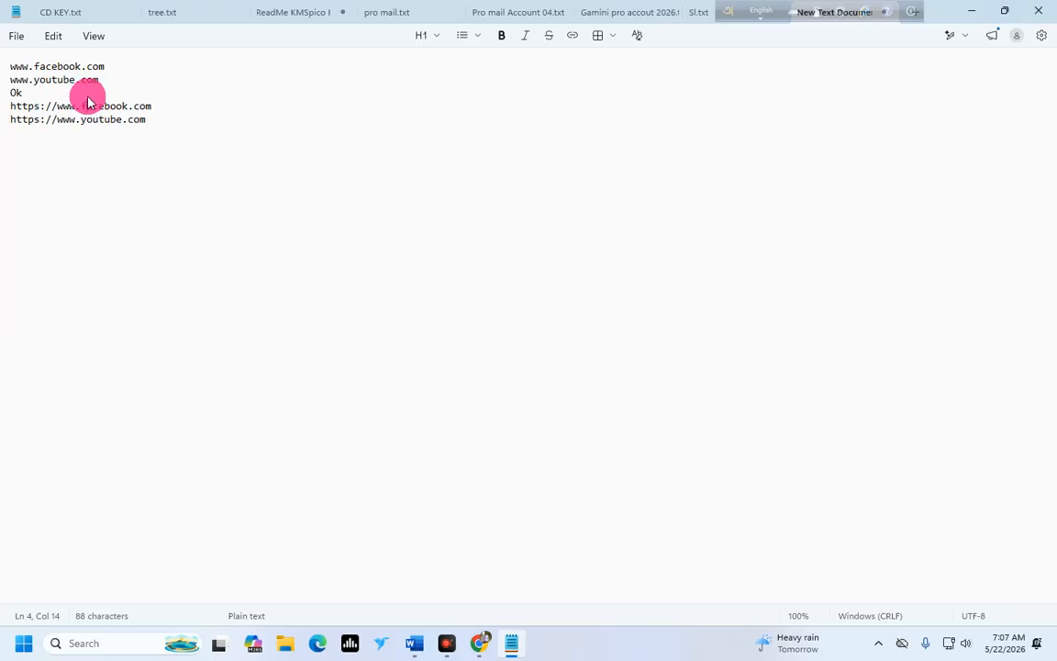
{"action": "left_click", "coordinate": [117, 179]}
{"action": "left_click_drag", "start_coordinate": [44, 103], "coordinate": [33, 104]}
{"action": "left_click", "coordinate": [60, 169]}
{"action": "left_click", "coordinate": [61, 169]}
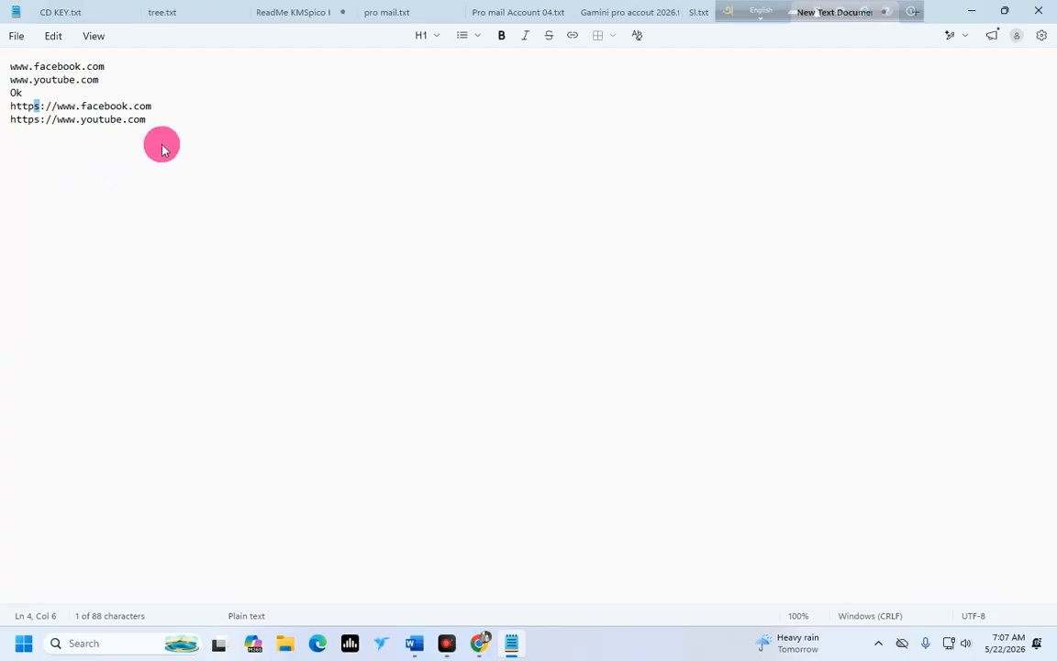
{"action": "key", "text": "ctrl+End"}
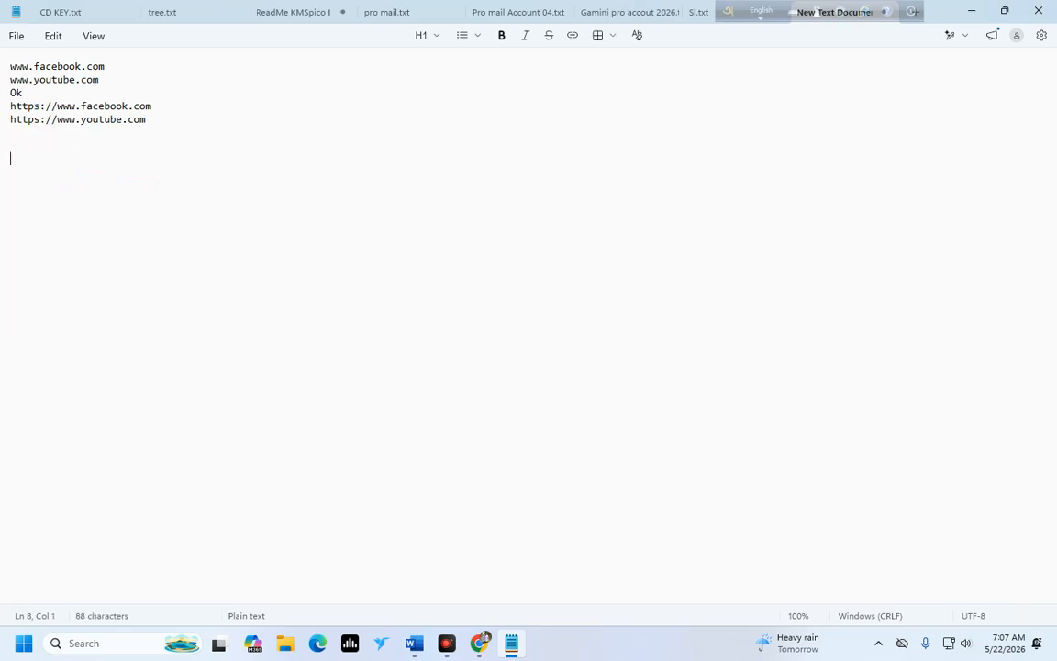
Compare http with https by marking the s before the colon in the full Facebook address again.
{"action": "left_click", "coordinate": [42, 106]}
{"action": "left_click", "coordinate": [21, 106]}
{"action": "left_click", "coordinate": [39, 105]}
{"action": "left_click_drag", "start_coordinate": [39, 104], "coordinate": [30, 103]}
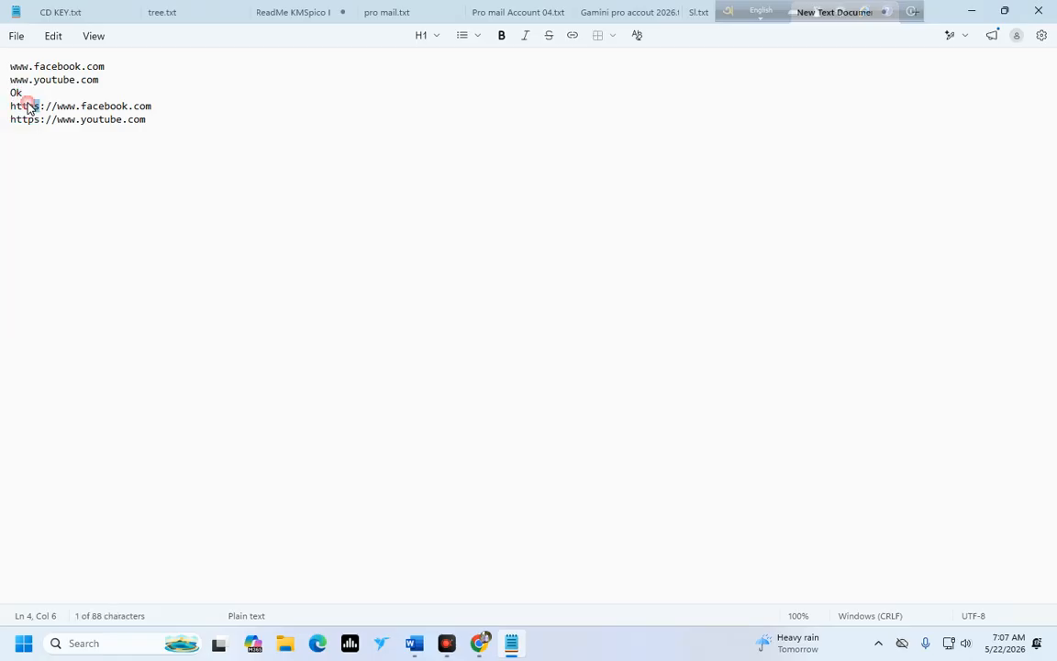
{"action": "left_click", "coordinate": [43, 105]}
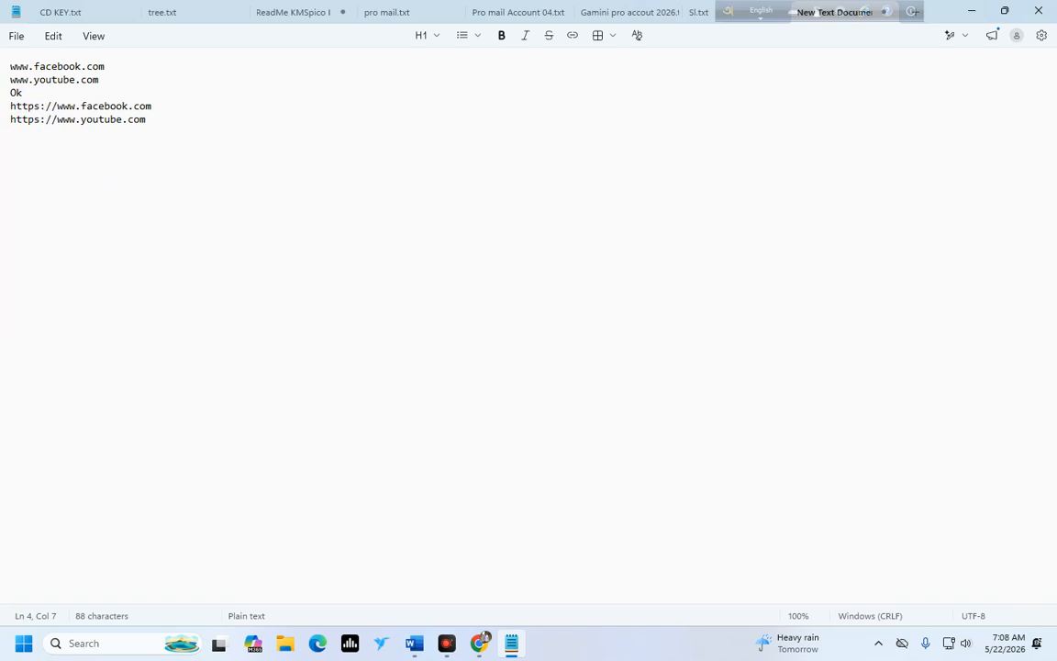
{"action": "left_click", "coordinate": [42, 106]}
{"action": "left_click", "coordinate": [31, 108], "text": "shift"}
{"action": "left_click", "coordinate": [42, 106]}
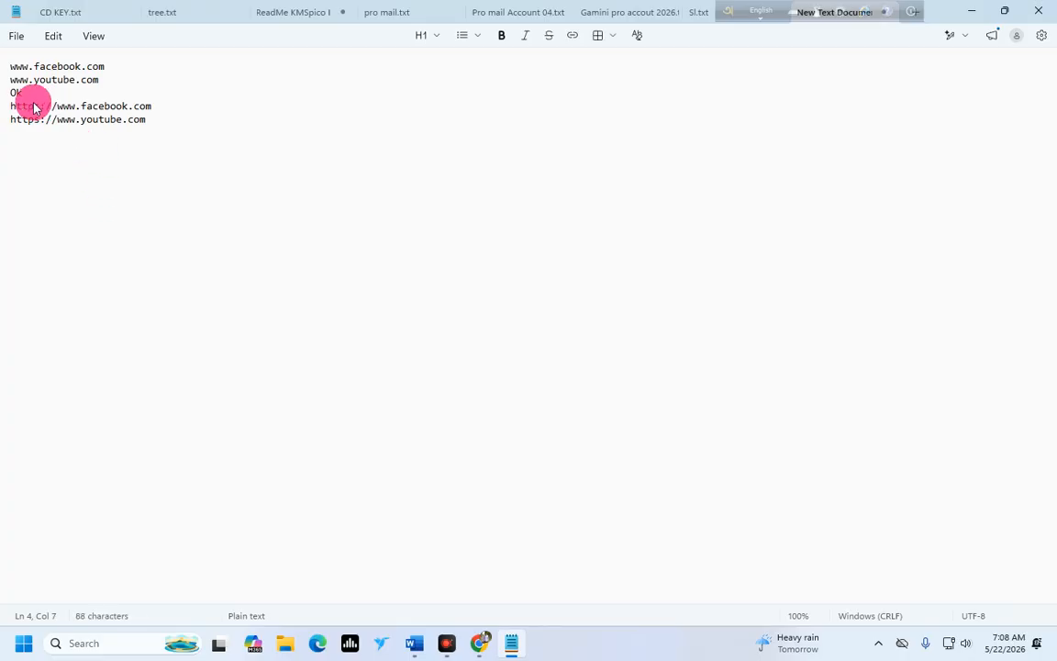
{"action": "left_click", "coordinate": [43, 106]}
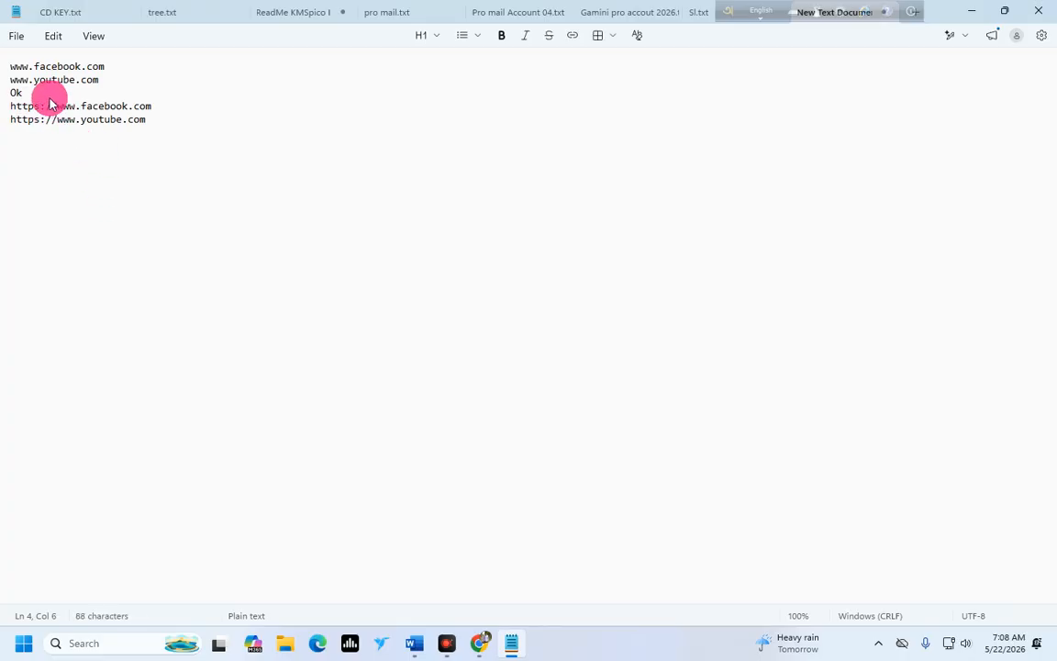
Examine the www part of the full Facebook address and highlight the site name facebook.
{"action": "left_click", "coordinate": [62, 105]}
{"action": "left_click", "coordinate": [70, 106]}
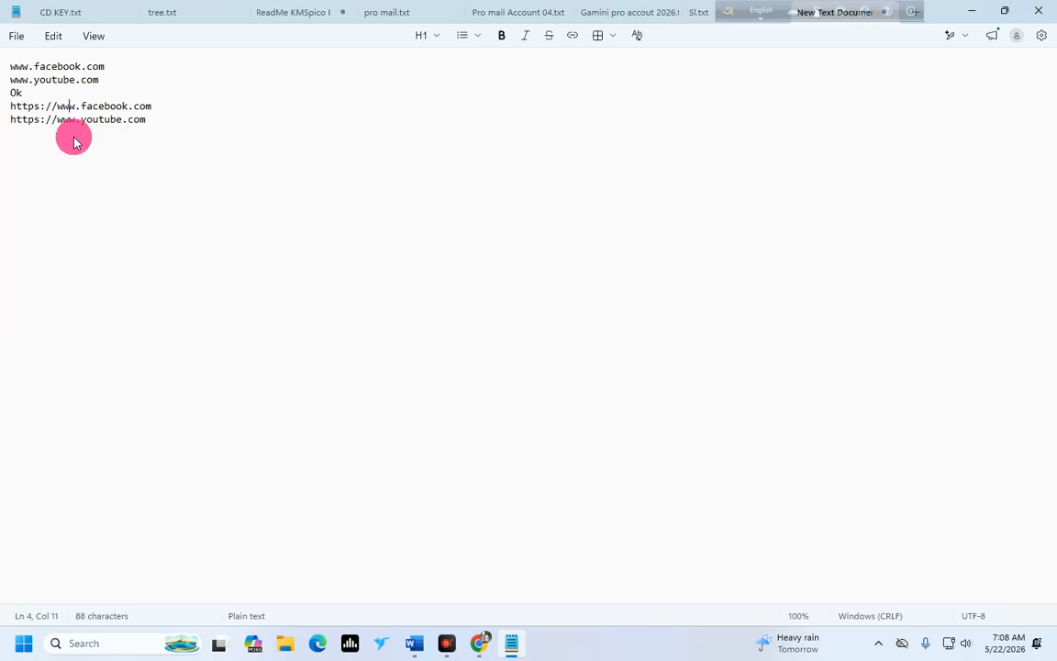
{"action": "left_click", "coordinate": [78, 105]}
{"action": "left_click_drag", "start_coordinate": [81, 106], "coordinate": [130, 105]}
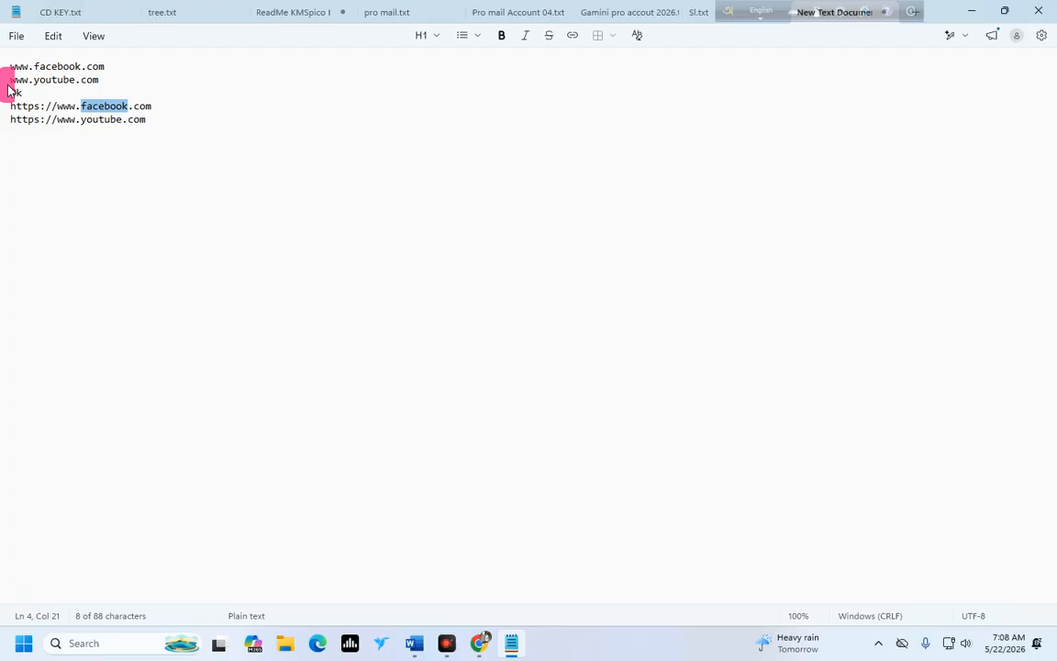
{"action": "left_click", "coordinate": [166, 106]}
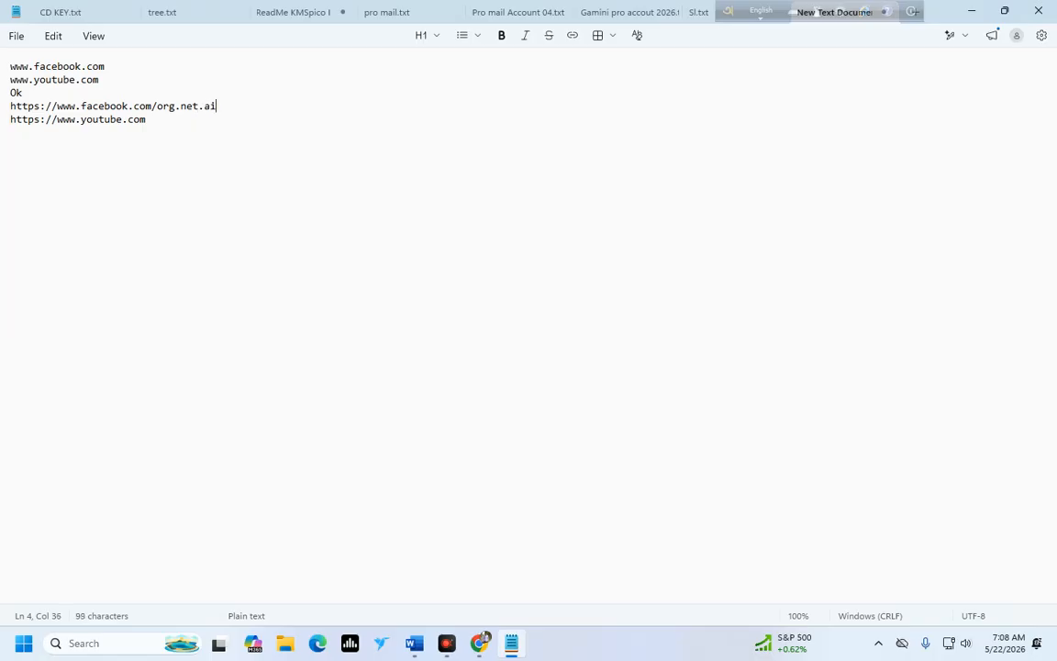
{"action": "type", "text": "xyz/"}
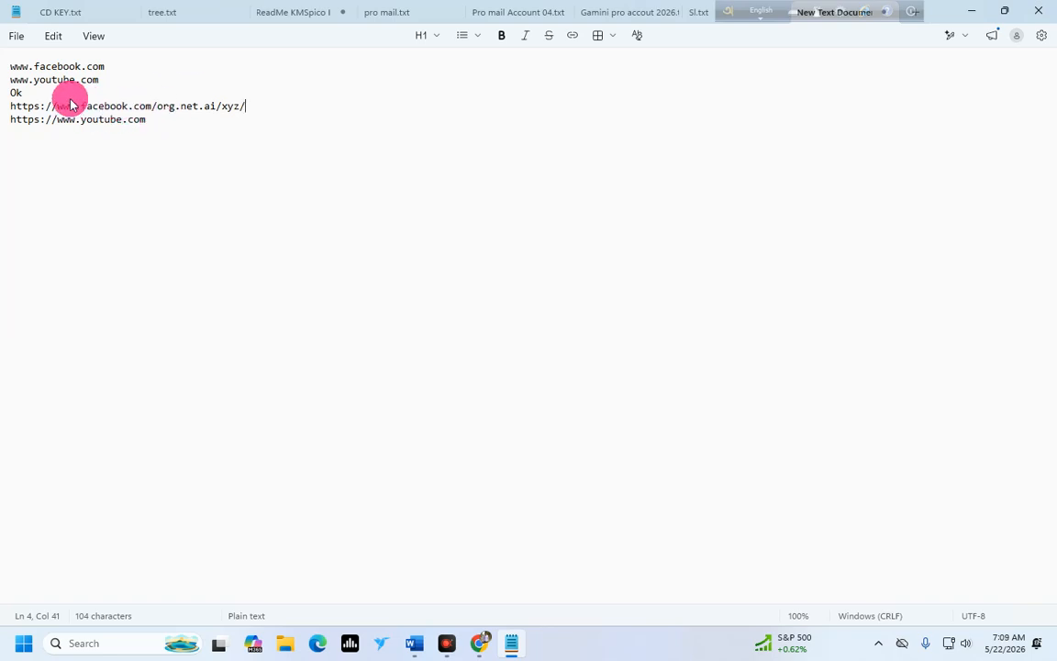
{"action": "left_click", "coordinate": [149, 106]}
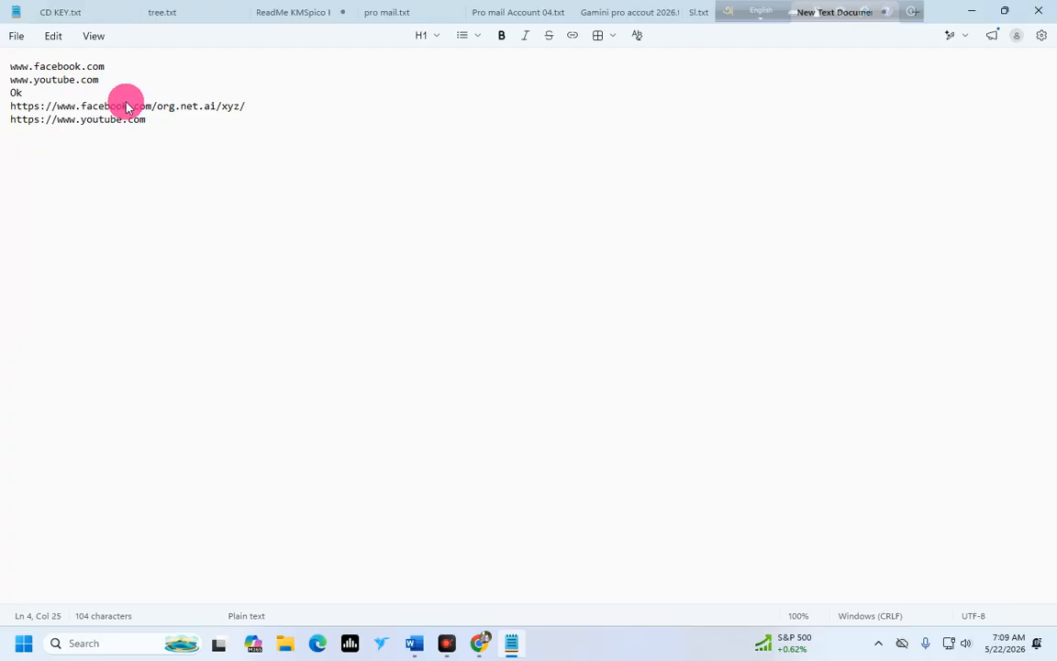
{"action": "left_click_drag", "start_coordinate": [132, 106], "coordinate": [5, 104]}
{"action": "key", "text": "ctrl+c"}
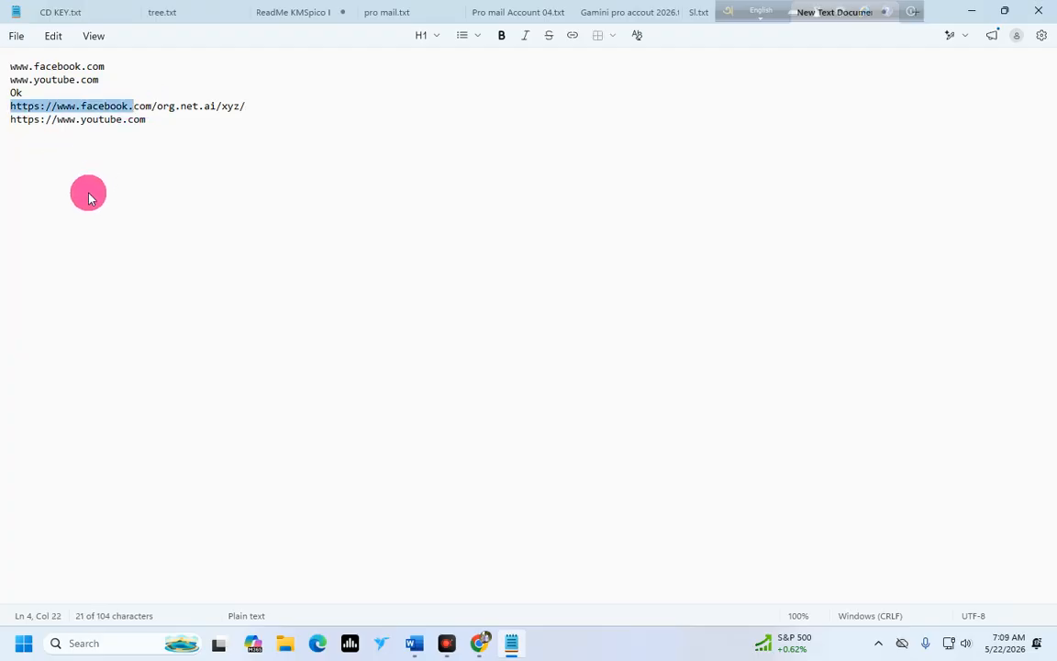
{"action": "key", "text": "ctrl+End"}
{"action": "key", "text": "Return"}
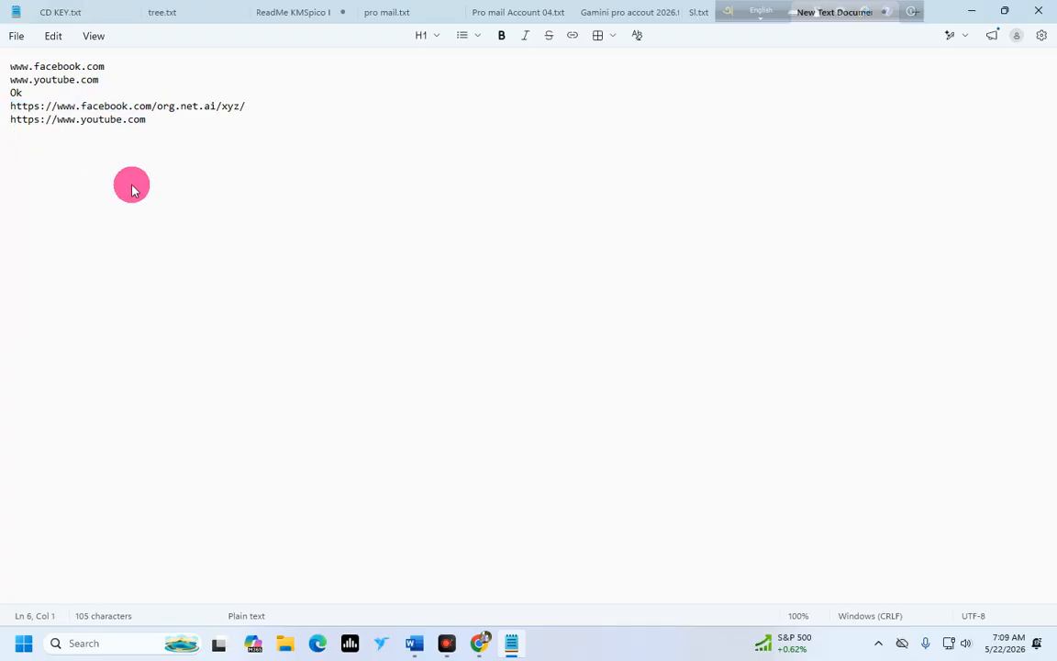
{"action": "key", "text": "ctrl+v"}
{"action": "left_click_drag", "start_coordinate": [147, 120], "coordinate": [9, 117]}
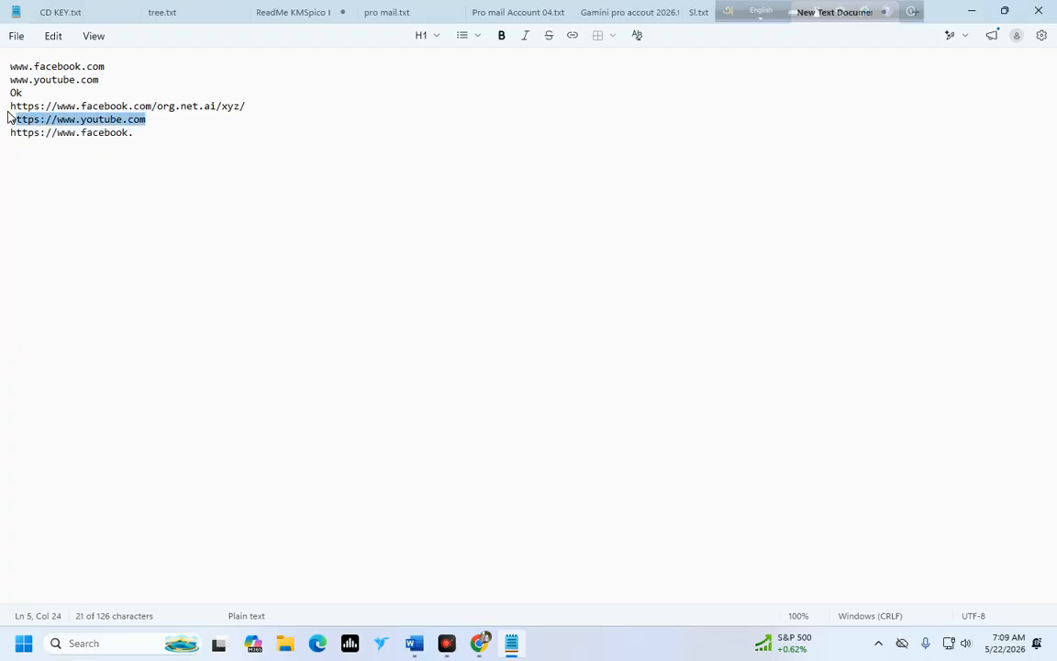
{"action": "left_click", "coordinate": [177, 185]}
{"action": "key", "text": "Return"}
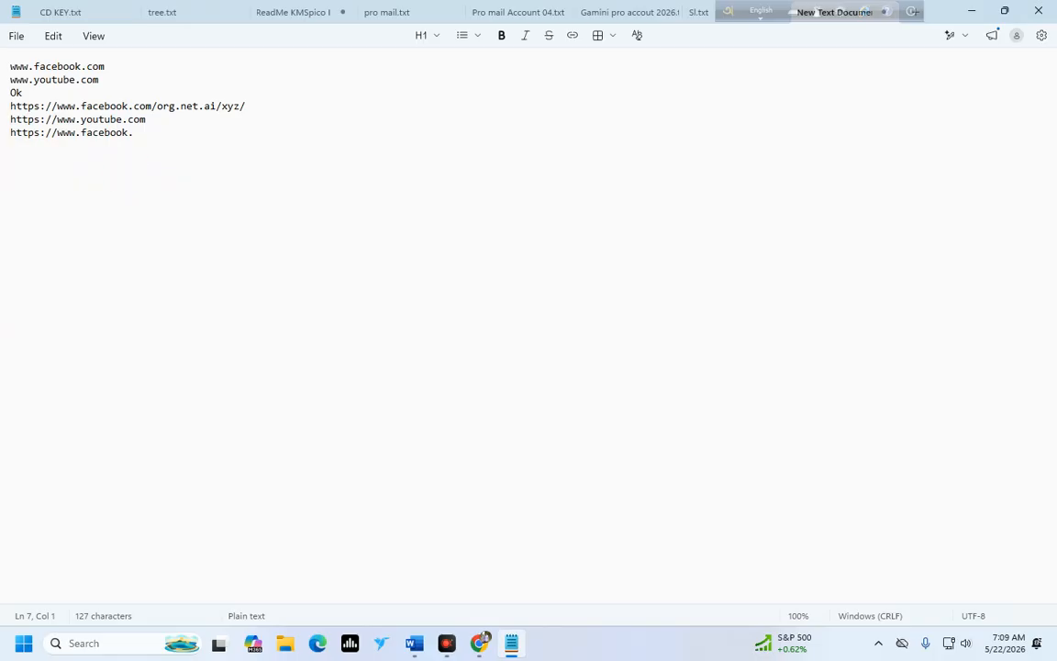
{"action": "type", "text": "https://www.youtube.com"}
{"action": "left_click", "coordinate": [134, 133]}
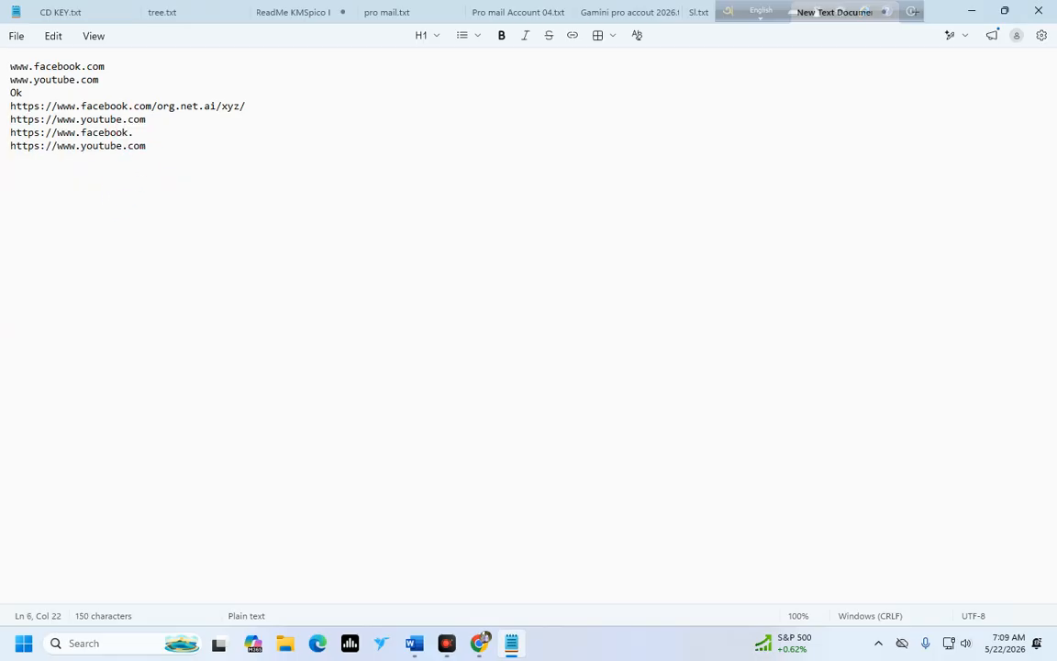
{"action": "key", "text": "Return"}
{"action": "left_click", "coordinate": [162, 170]}
{"action": "key", "text": "Return"}
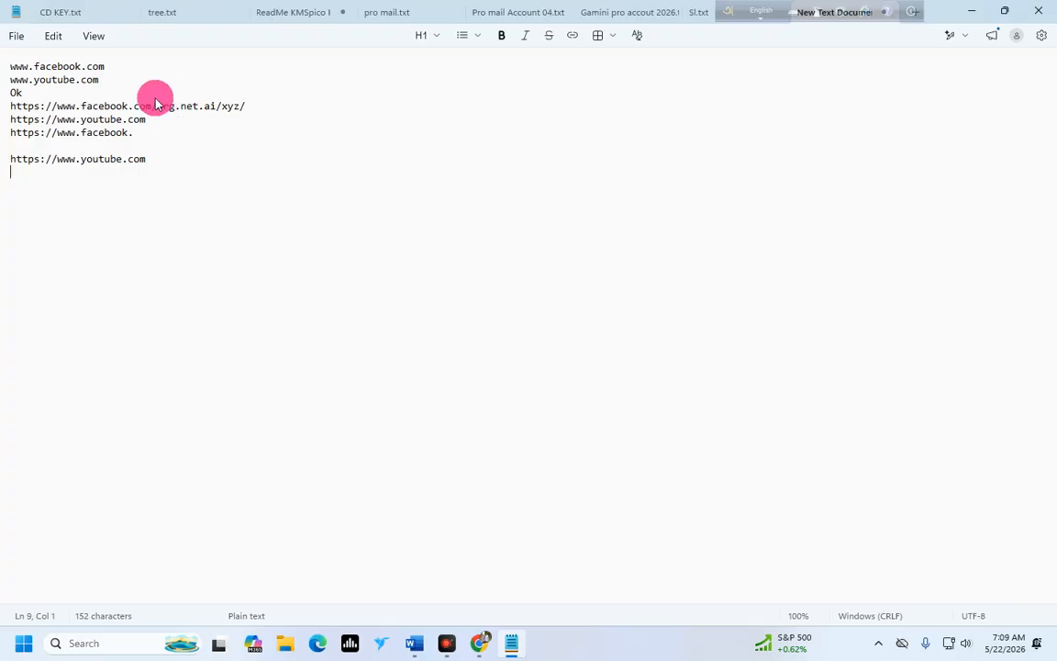
{"action": "left_click_drag", "start_coordinate": [81, 104], "coordinate": [131, 95]}
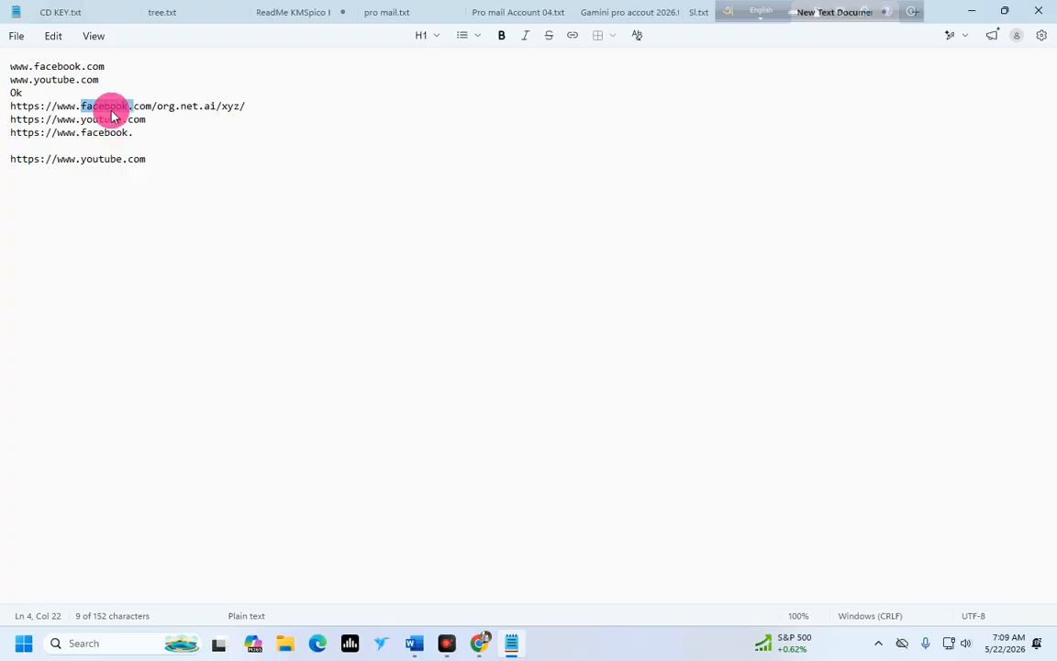
{"action": "left_click", "coordinate": [110, 108]}
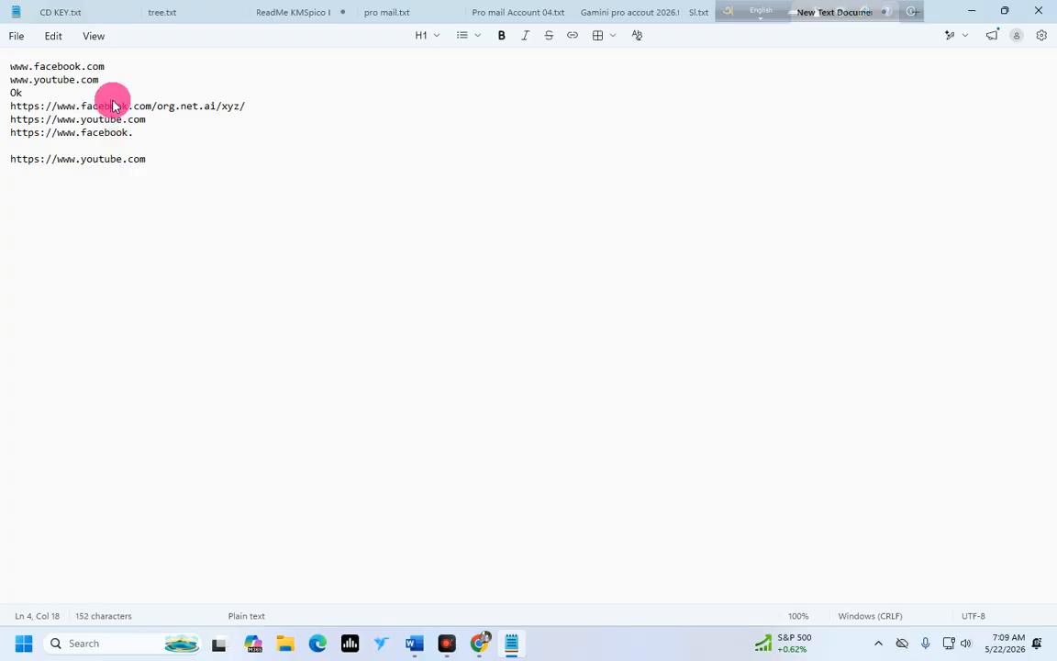
{"action": "left_click", "coordinate": [79, 105]}
{"action": "left_click_drag", "start_coordinate": [78, 105], "coordinate": [2, 105]}
{"action": "left_click", "coordinate": [45, 172]}
{"action": "left_click_drag", "start_coordinate": [80, 104], "coordinate": [126, 97]}
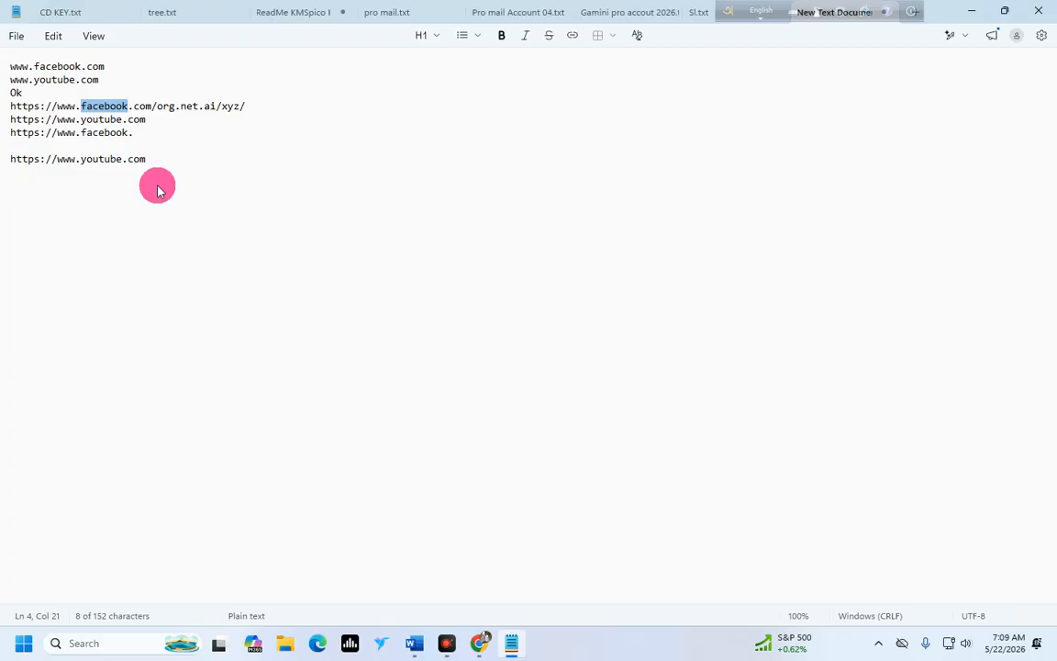
{"action": "left_click", "coordinate": [133, 106]}
{"action": "left_click_drag", "start_coordinate": [126, 102], "coordinate": [139, 102]}
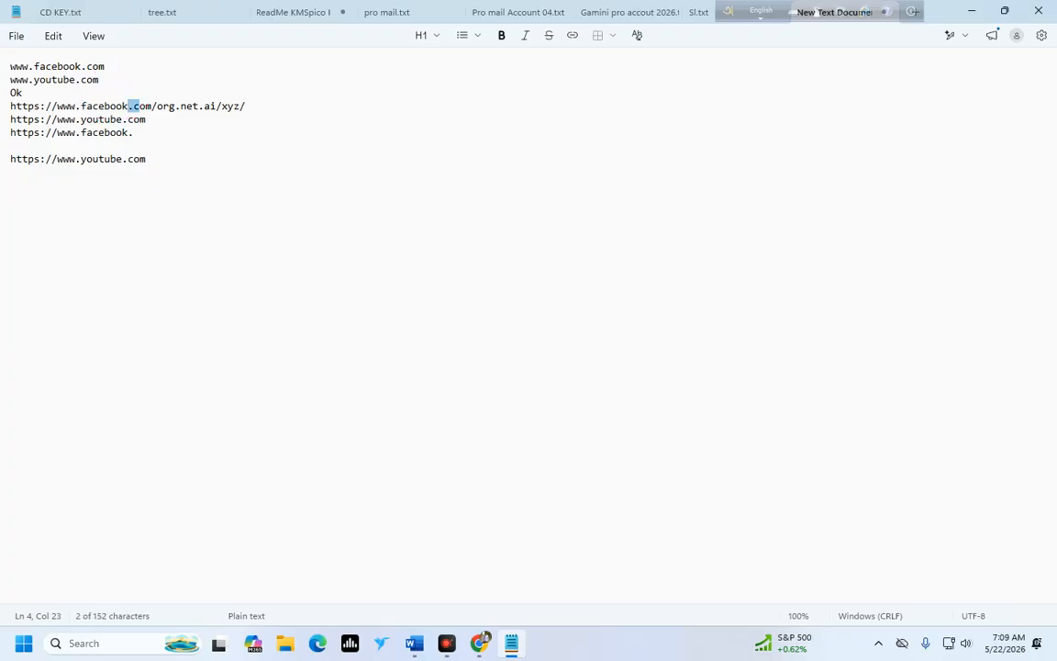
{"action": "left_click", "coordinate": [181, 106]}
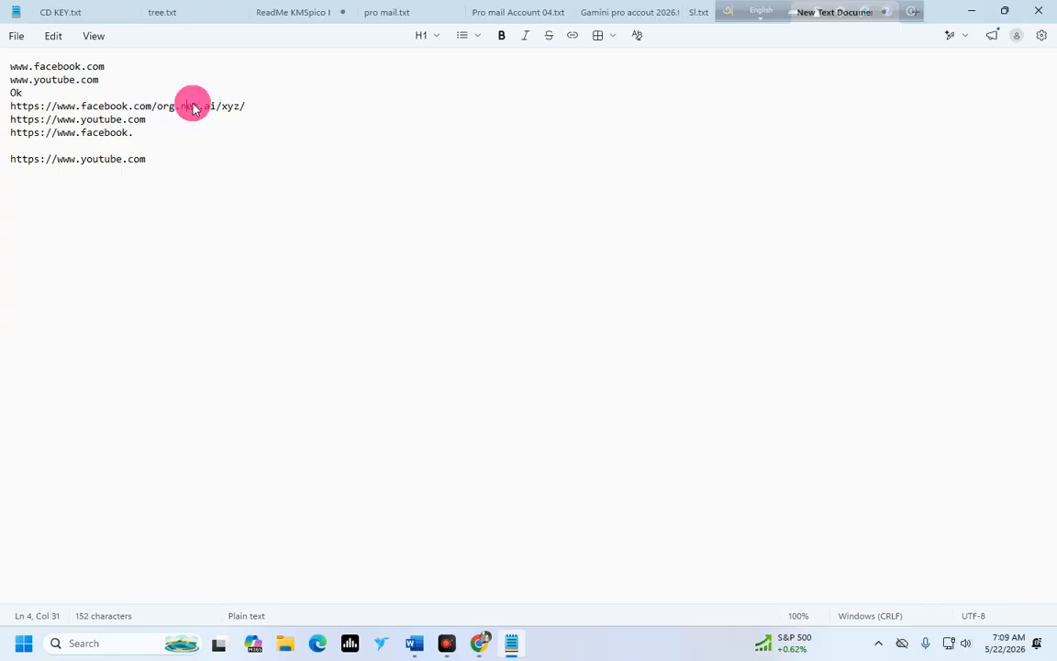
{"action": "left_click_drag", "start_coordinate": [205, 99], "coordinate": [212, 108]}
{"action": "left_click", "coordinate": [211, 155]}
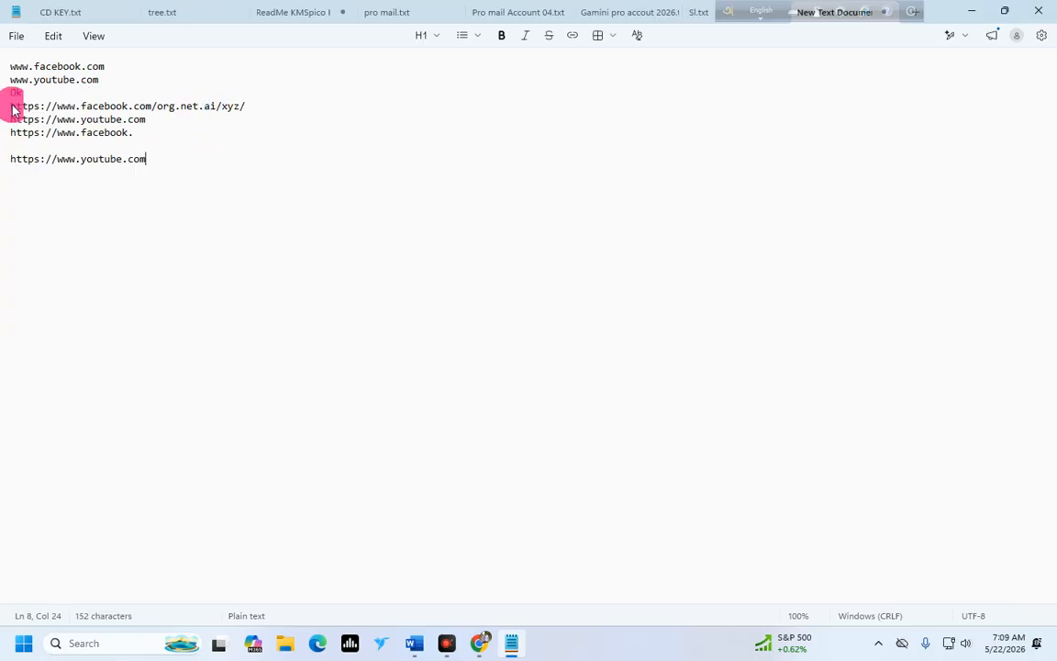
{"action": "left_click_drag", "start_coordinate": [10, 105], "coordinate": [145, 108]}
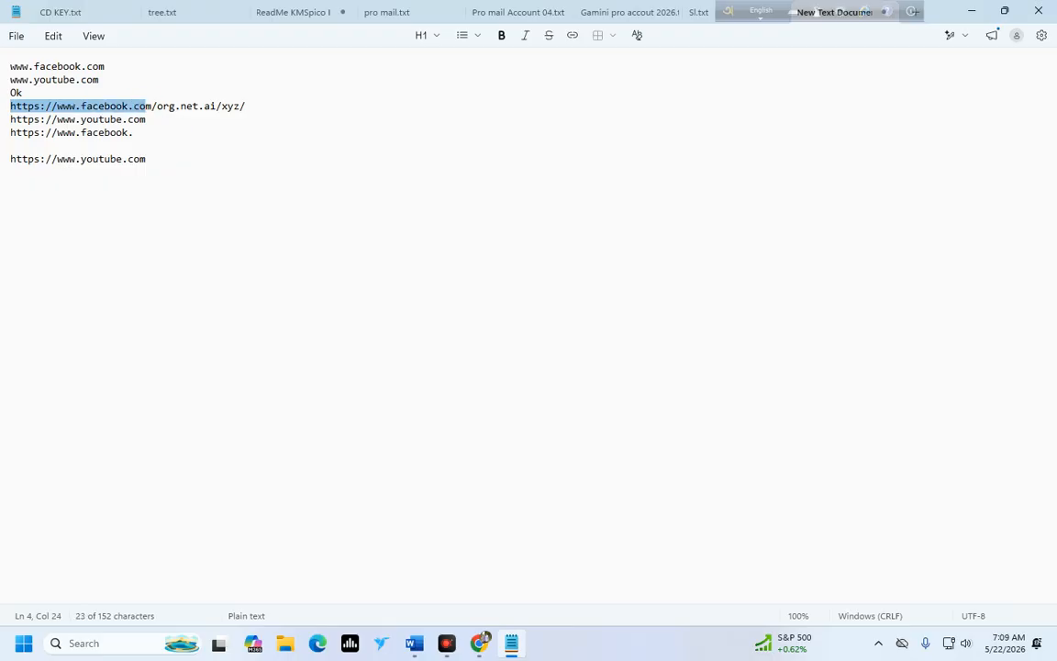
{"action": "left_click", "coordinate": [172, 131]}
{"action": "left_click", "coordinate": [152, 106]}
{"action": "left_click_drag", "start_coordinate": [151, 105], "coordinate": [134, 104]}
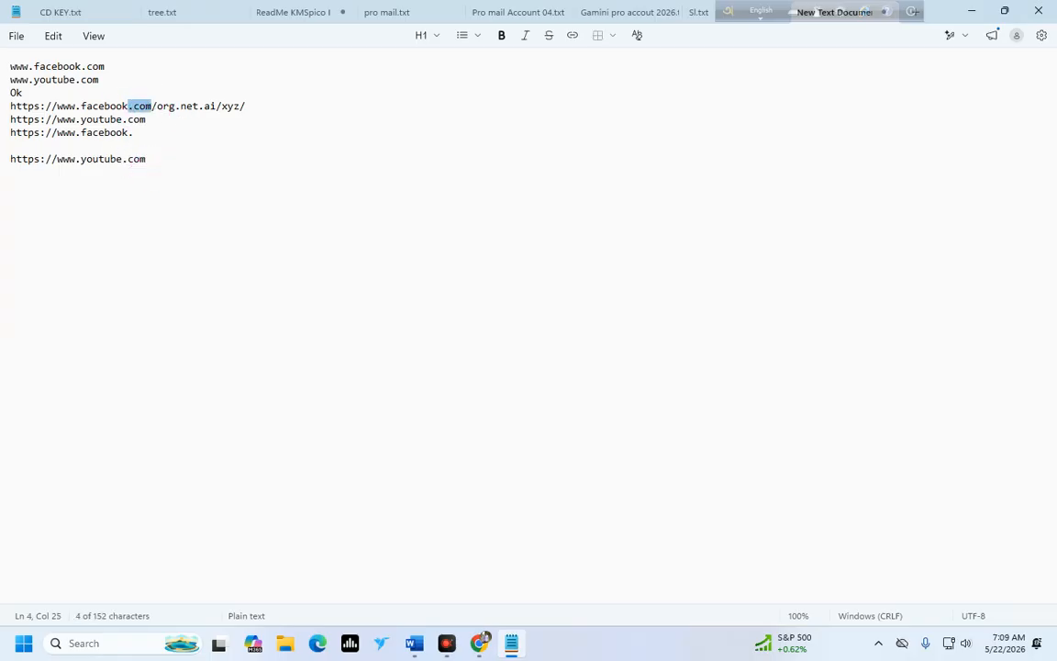
{"action": "left_click", "coordinate": [133, 105]}
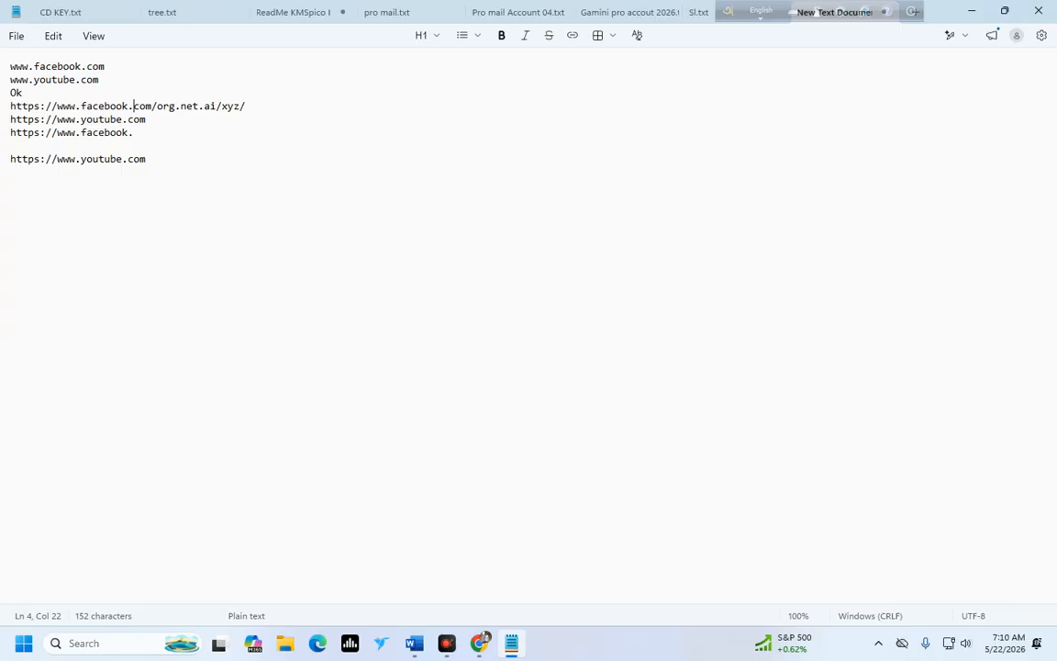
{"action": "left_click", "coordinate": [9, 105]}
{"action": "left_click_drag", "start_coordinate": [9, 106], "coordinate": [147, 105]}
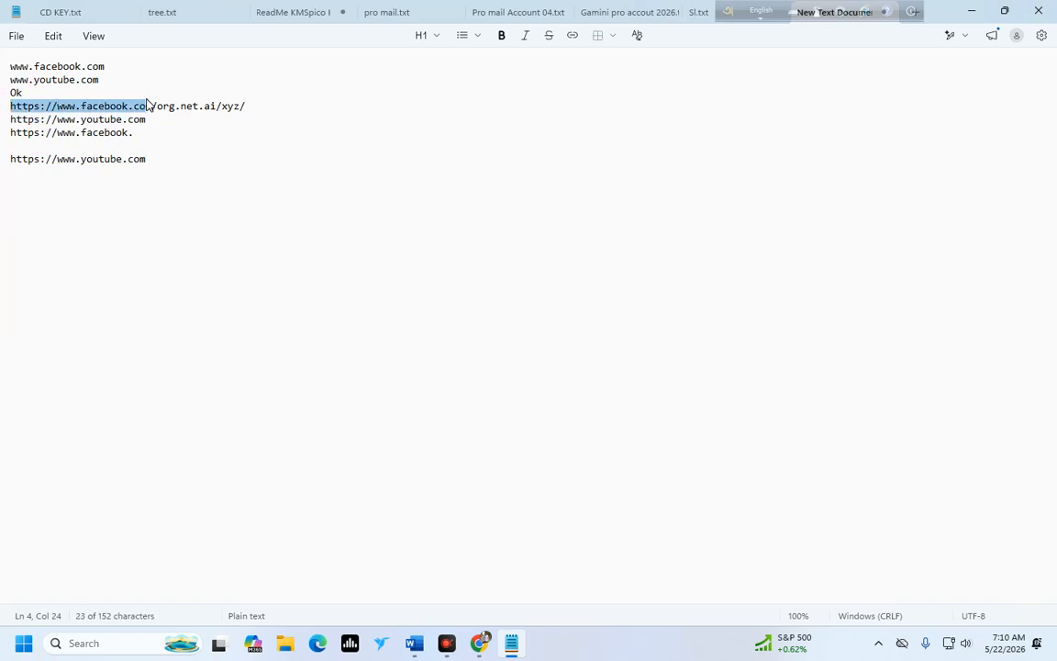
{"action": "left_click", "coordinate": [178, 182]}
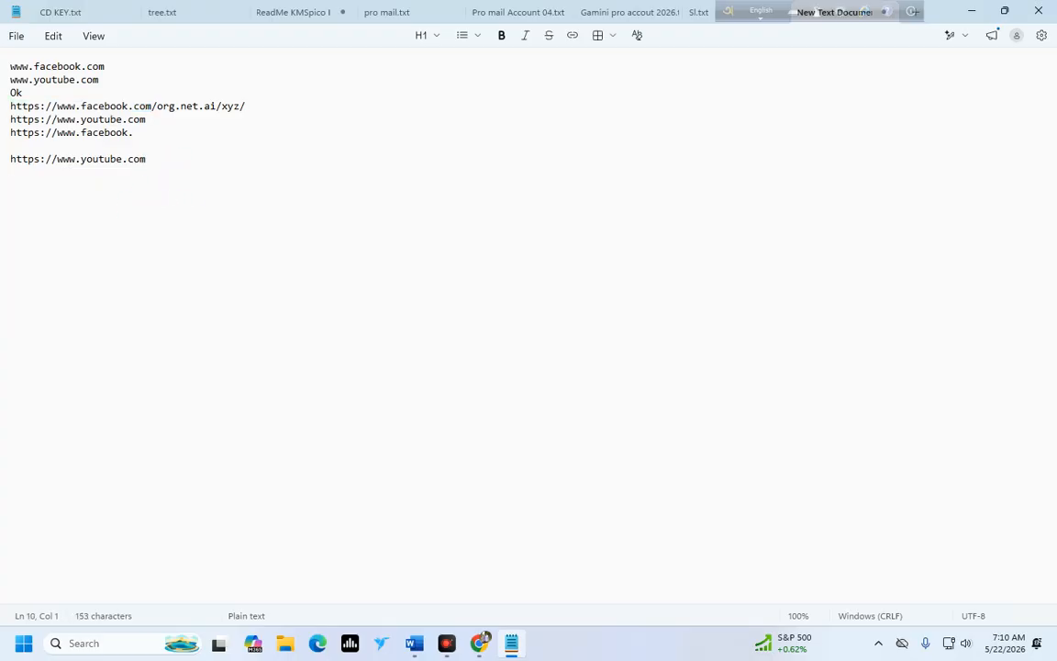
{"action": "type", "text": "https://www.facebook.com"}
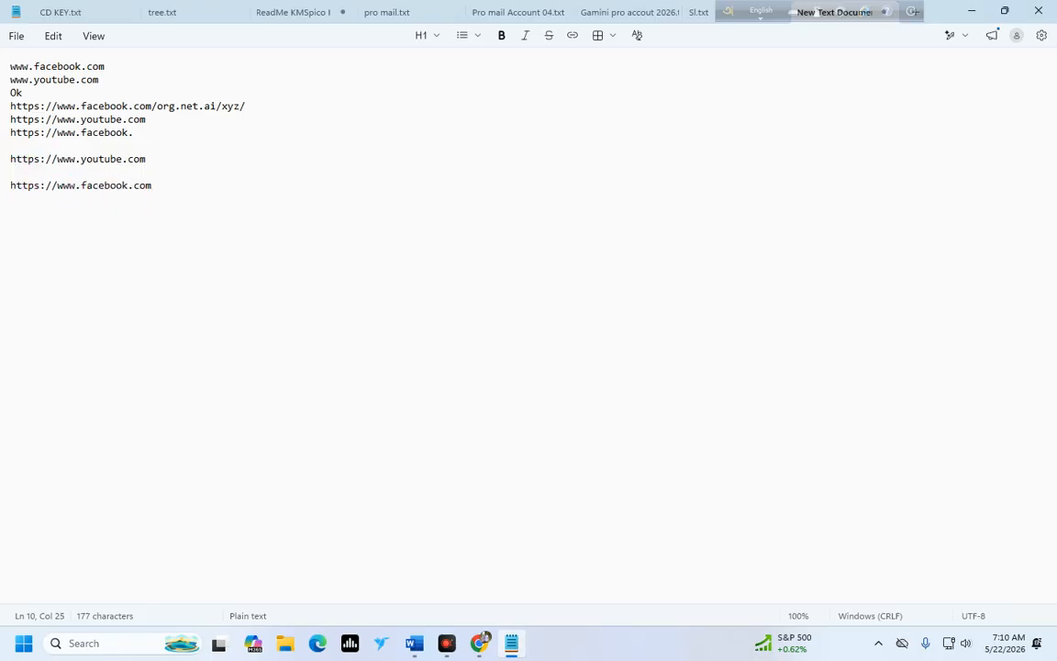
Change https to http in the last Facebook address by removing the s.
{"action": "double_click", "coordinate": [28, 185]}
{"action": "left_click", "coordinate": [23, 191]}
{"action": "left_click", "coordinate": [38, 186]}
{"action": "left_click", "coordinate": [51, 182]}
{"action": "left_click", "coordinate": [77, 187]}
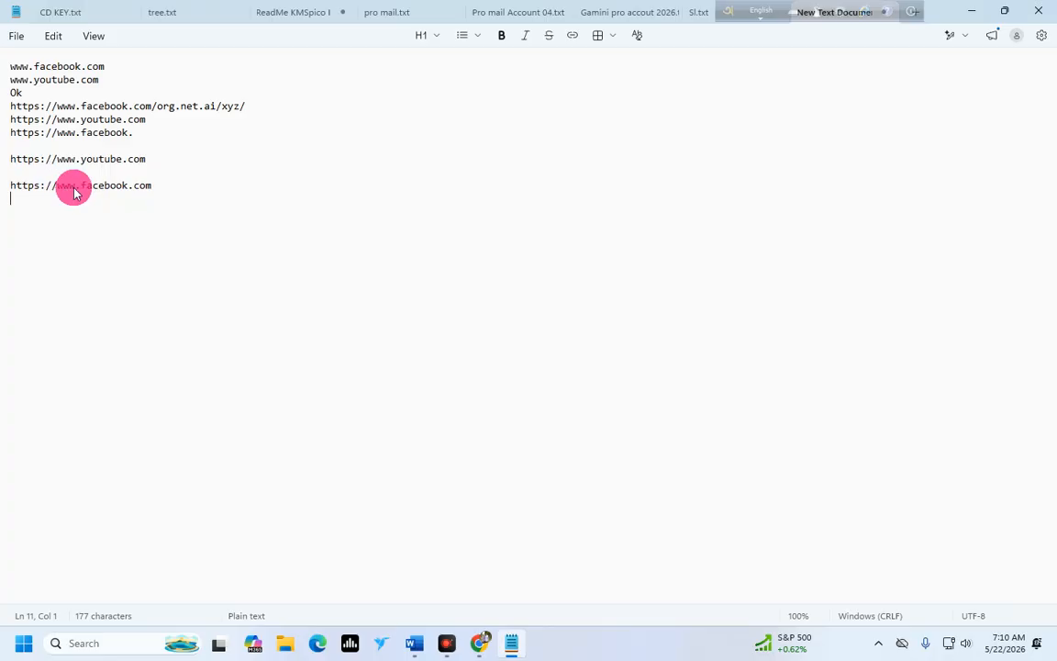
{"action": "left_click", "coordinate": [37, 185]}
{"action": "key", "text": "BackSpace"}
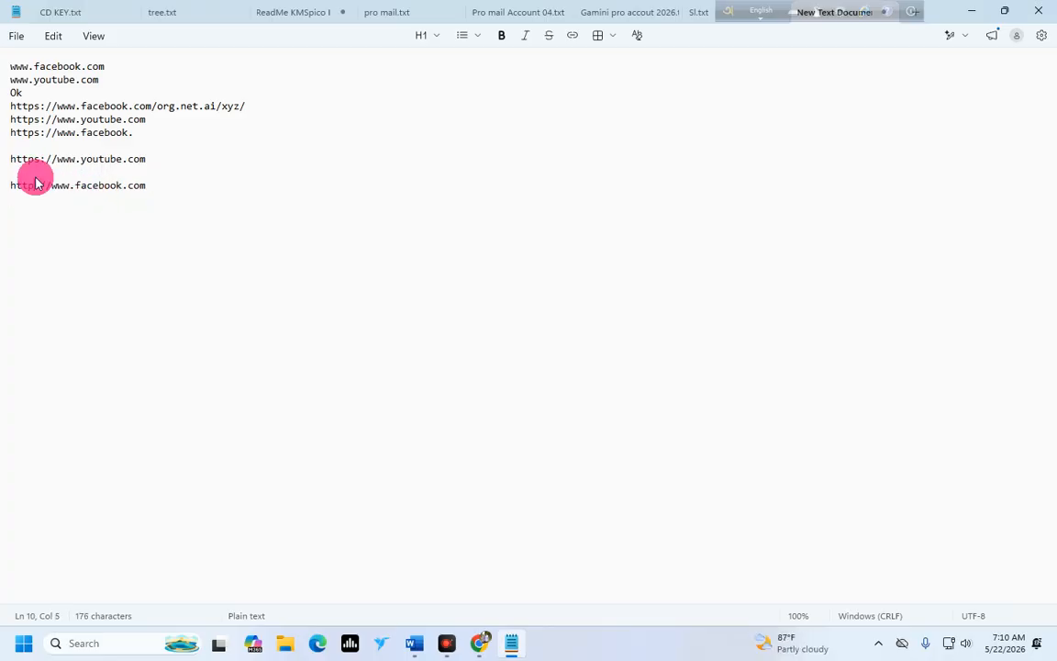
Insert meta. before facebook in the last address and highlight the word meta.
{"action": "left_click", "coordinate": [146, 188]}
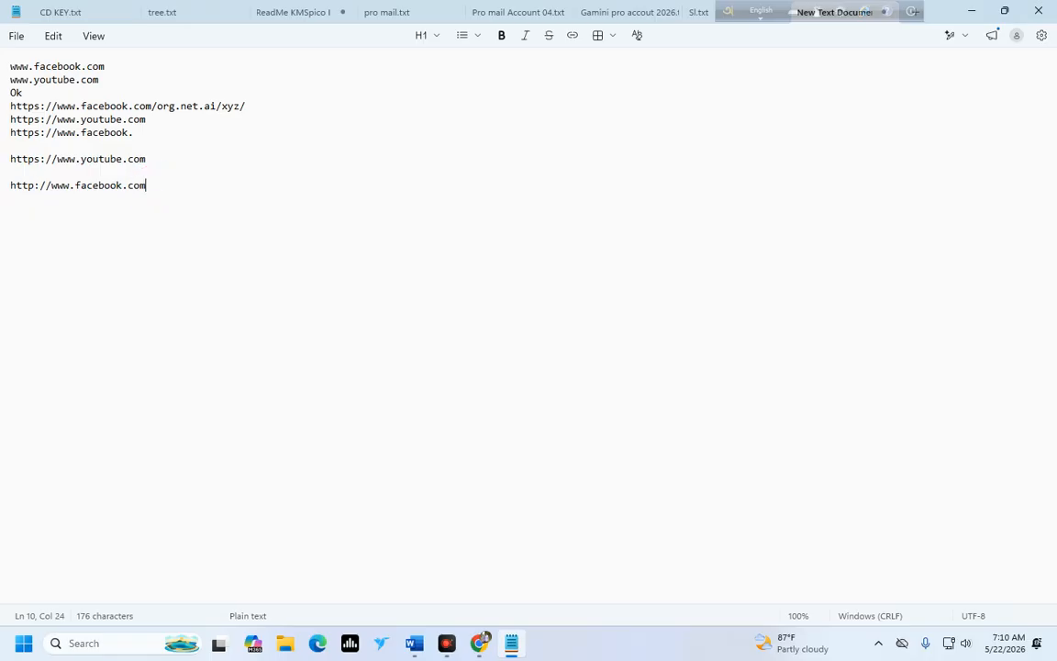
{"action": "left_click", "coordinate": [74, 187]}
{"action": "type", "text": "meta."}
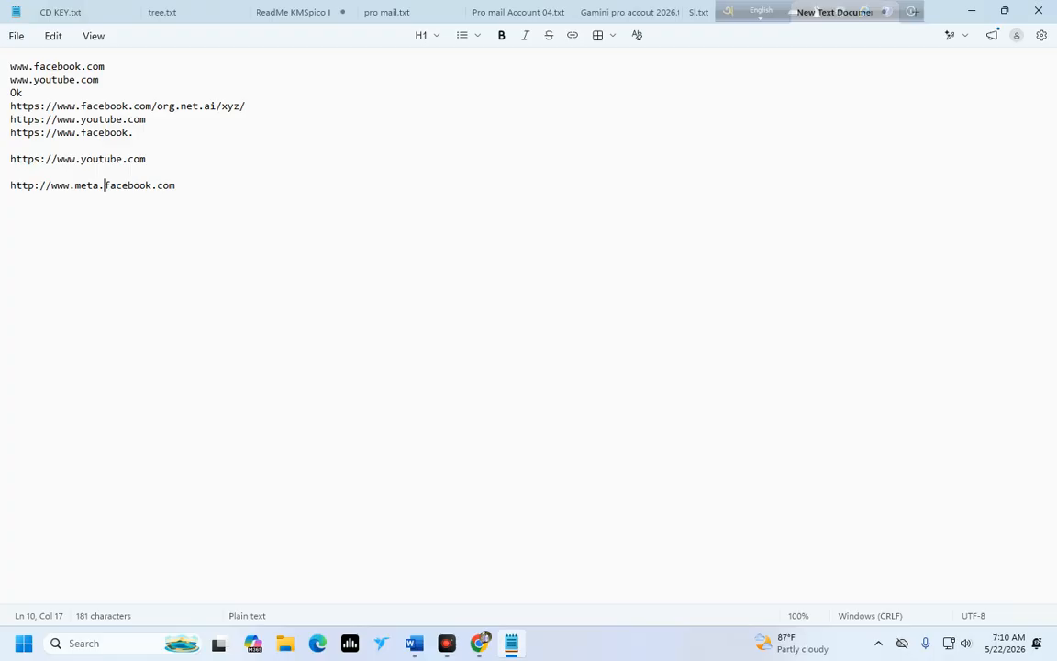
{"action": "left_click", "coordinate": [38, 198]}
{"action": "left_click_drag", "start_coordinate": [75, 184], "coordinate": [90, 185]}
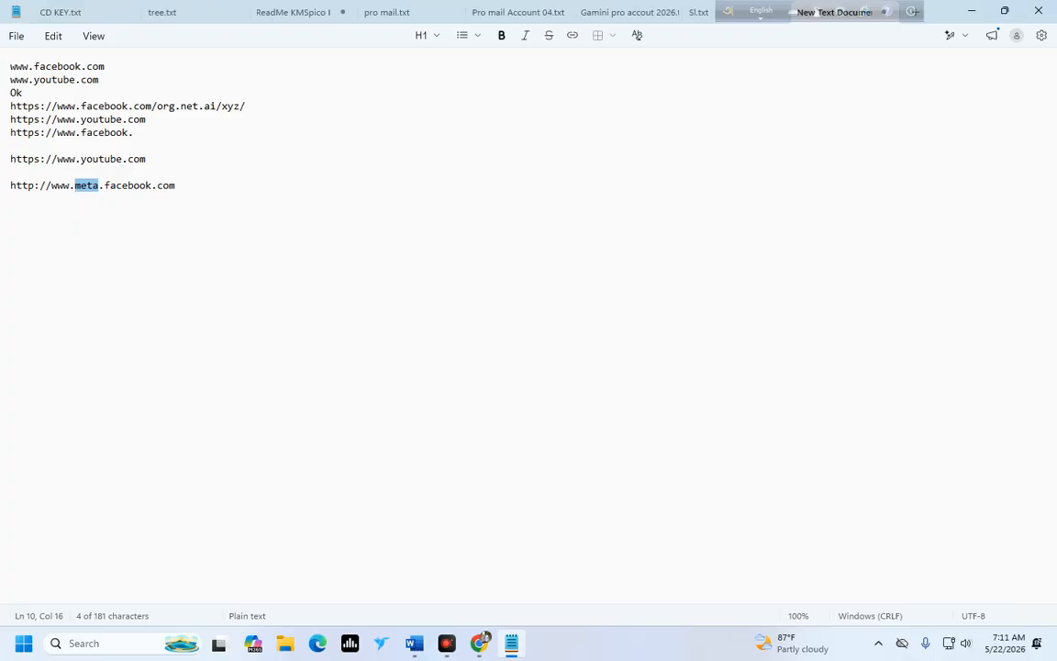
{"action": "left_click", "coordinate": [90, 186]}
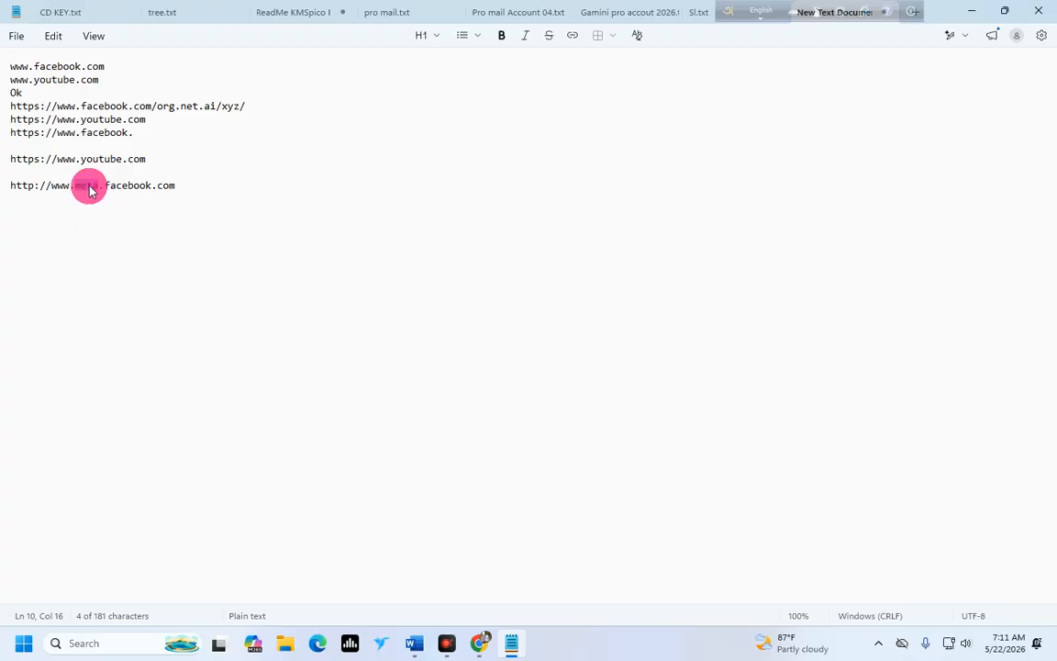
{"action": "left_click", "coordinate": [95, 182]}
{"action": "double_click", "coordinate": [90, 185]}
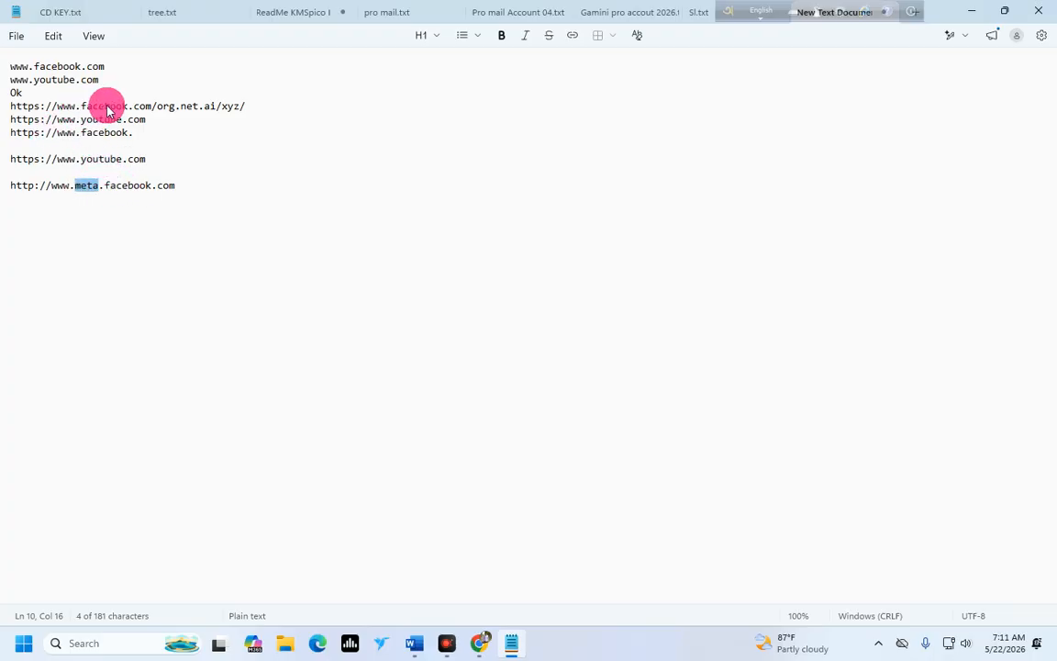
Move /org.net.ai/xyz/ from the end of the https Facebook address to a new last line, leaving a blank line above it.
{"action": "left_click_drag", "start_coordinate": [150, 105], "coordinate": [236, 136]}
{"action": "key", "text": "ctrl+c"}
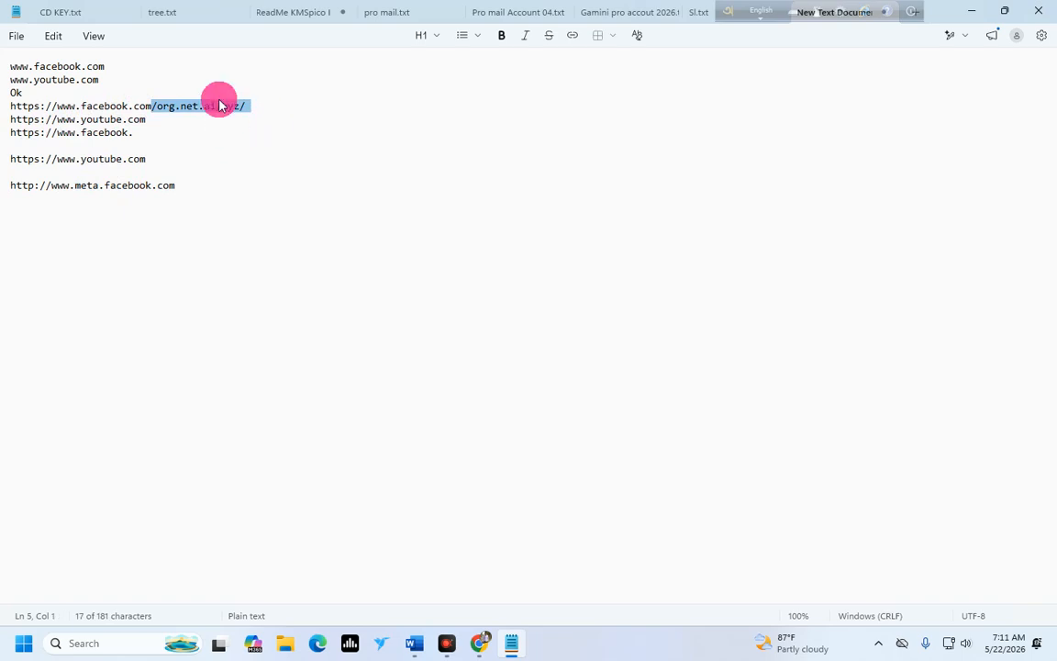
{"action": "right_click", "coordinate": [220, 105]}
{"action": "left_click", "coordinate": [244, 121]}
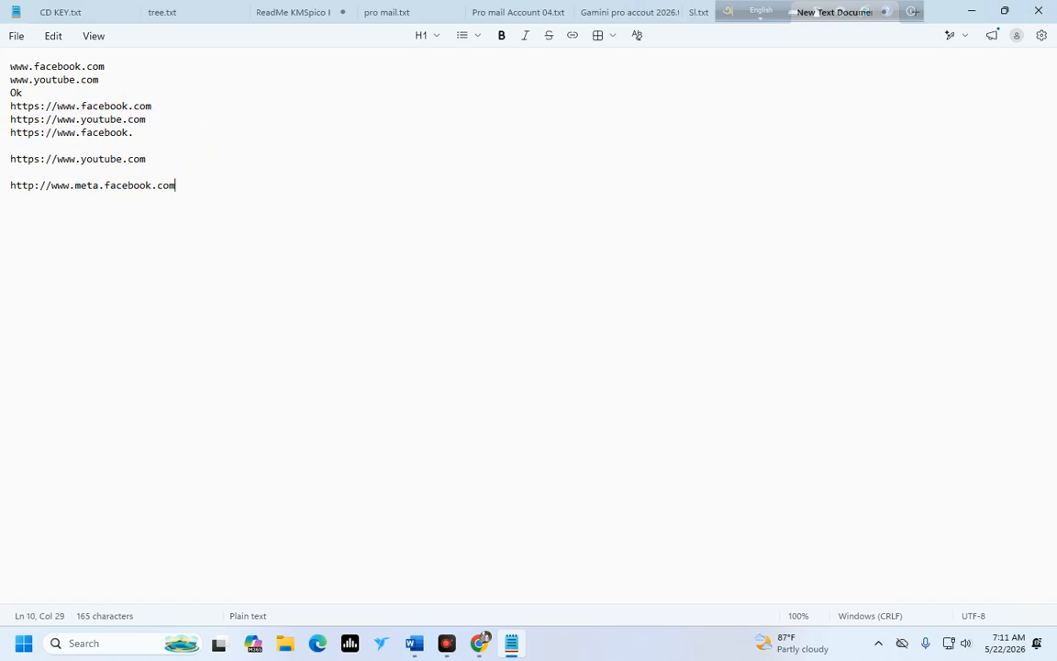
{"action": "key", "text": "Return"}
{"action": "key", "text": "Return"}
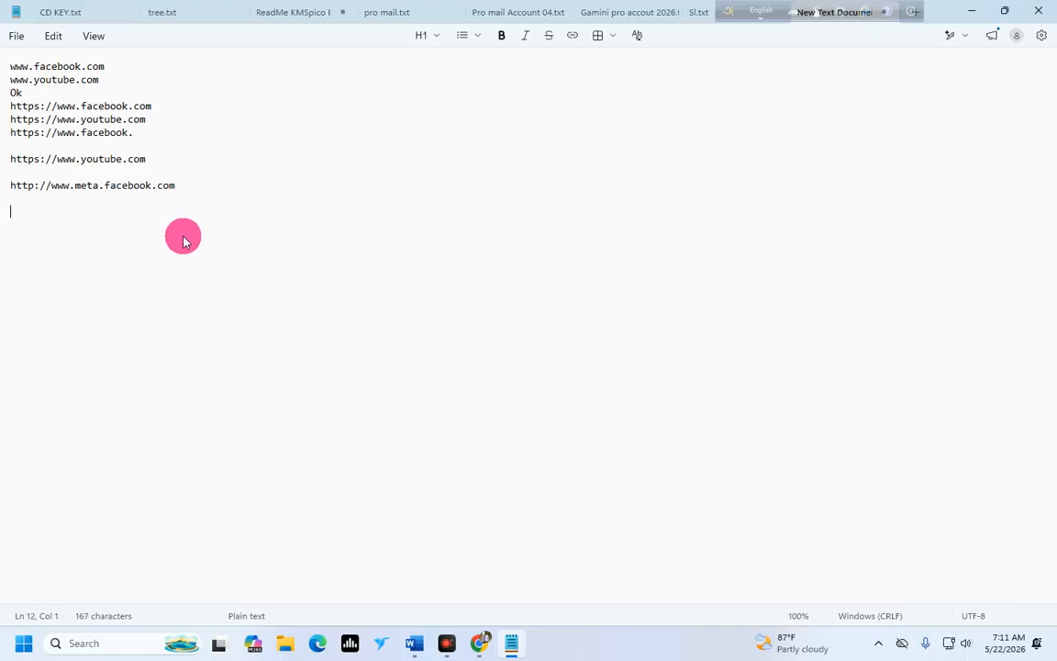
{"action": "key", "text": "ctrl+v"}
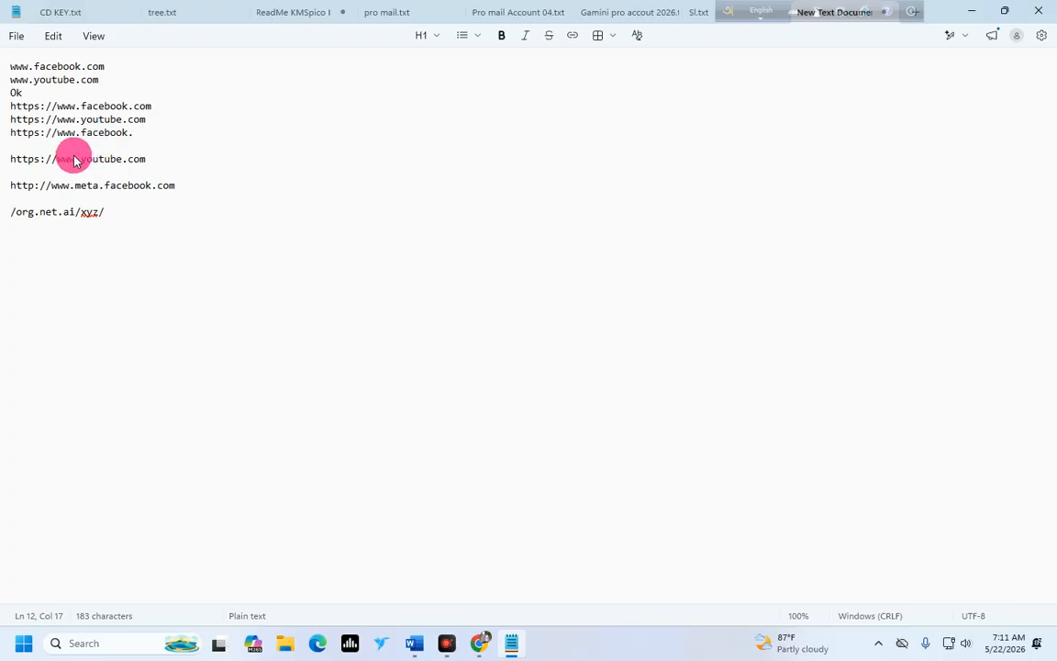
{"action": "left_click", "coordinate": [104, 185]}
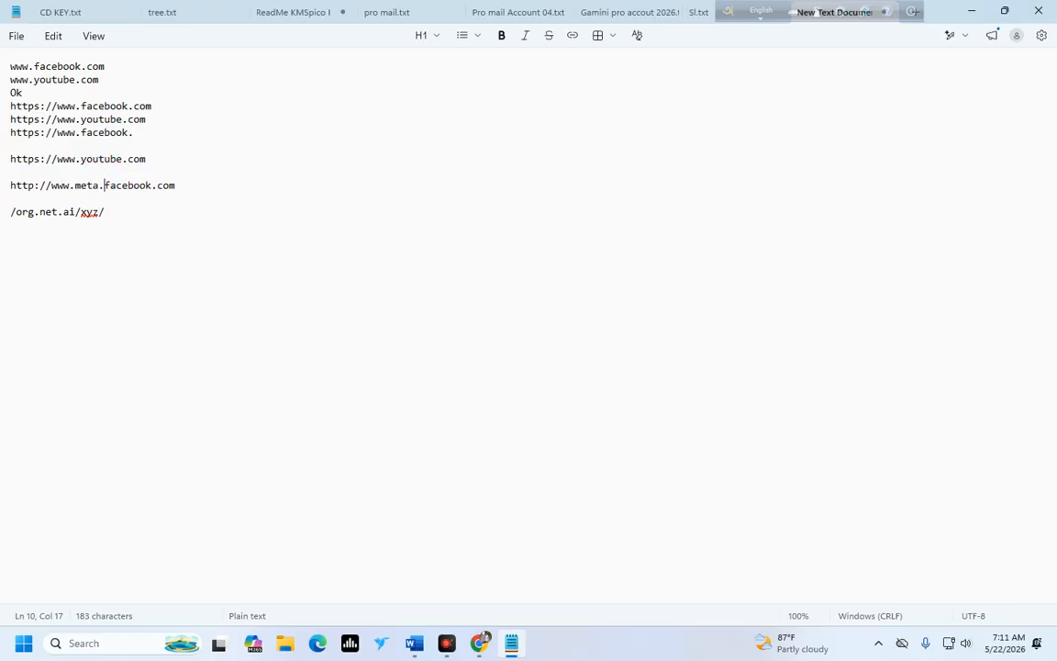
{"action": "left_click", "coordinate": [151, 185]}
{"action": "type", "text": "s"}
{"action": "left_click", "coordinate": [186, 186]}
{"action": "left_click", "coordinate": [35, 186]}
{"action": "type", "text": "s"}
{"action": "left_click", "coordinate": [194, 186]}
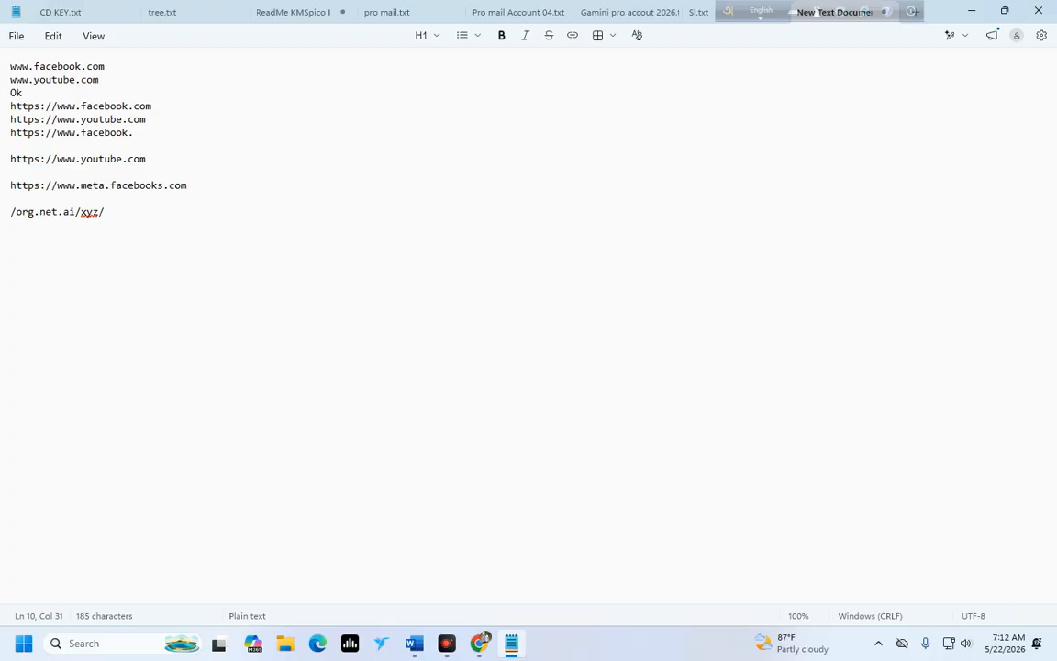
Examine the parts of the meta.facebooks.com address and compare it with the YouTube and https Facebook addresses above.
{"action": "left_click", "coordinate": [95, 184]}
{"action": "left_click", "coordinate": [106, 186]}
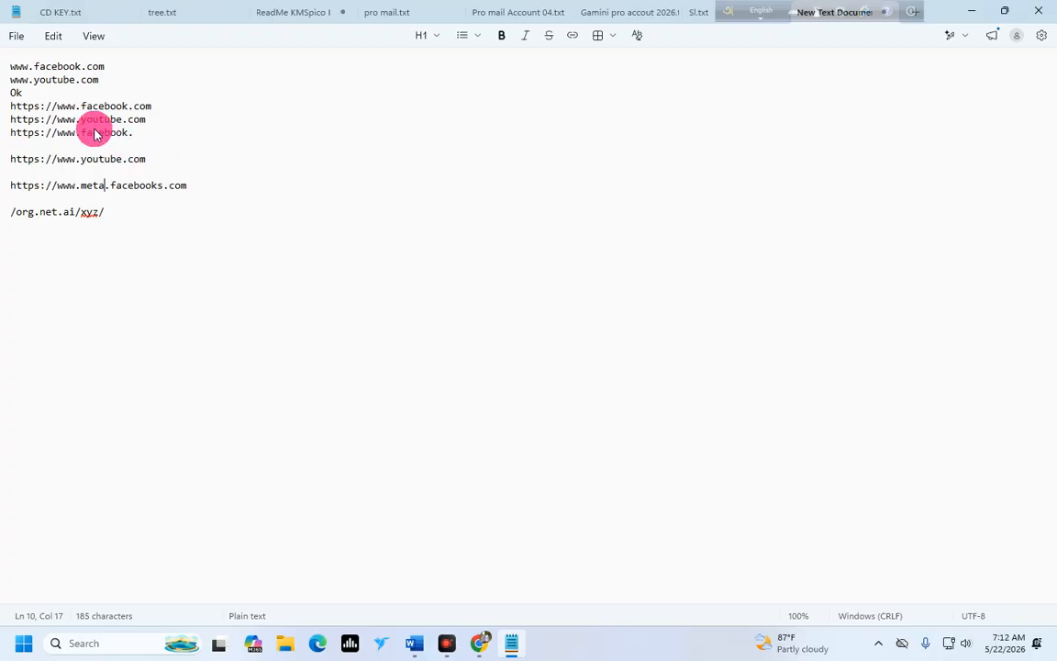
{"action": "left_click", "coordinate": [75, 159]}
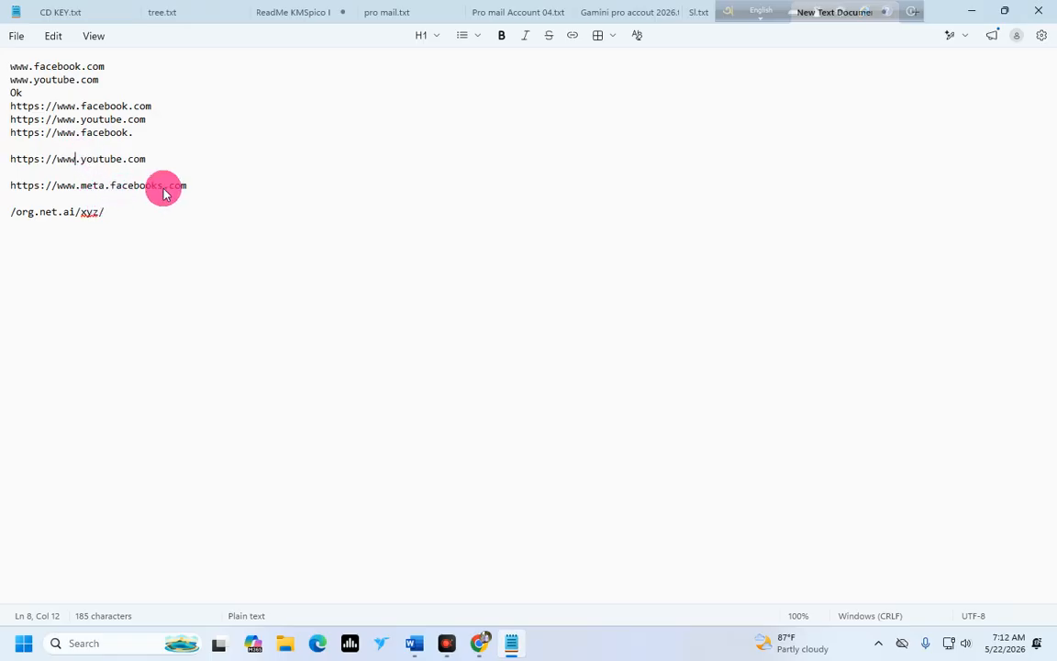
{"action": "left_click", "coordinate": [191, 184]}
{"action": "left_click_drag", "start_coordinate": [189, 184], "coordinate": [4, 185]}
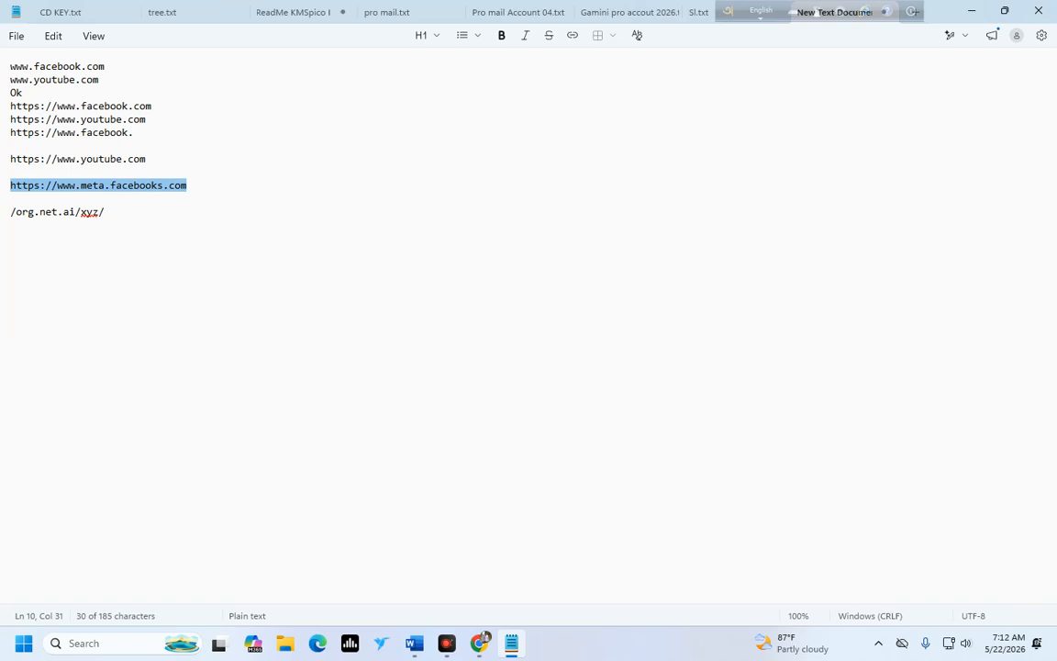
{"action": "left_click", "coordinate": [86, 105]}
{"action": "left_click_drag", "start_coordinate": [150, 109], "coordinate": [2, 106]}
{"action": "left_click_drag", "start_coordinate": [55, 185], "coordinate": [189, 185]}
{"action": "left_click", "coordinate": [106, 213]}
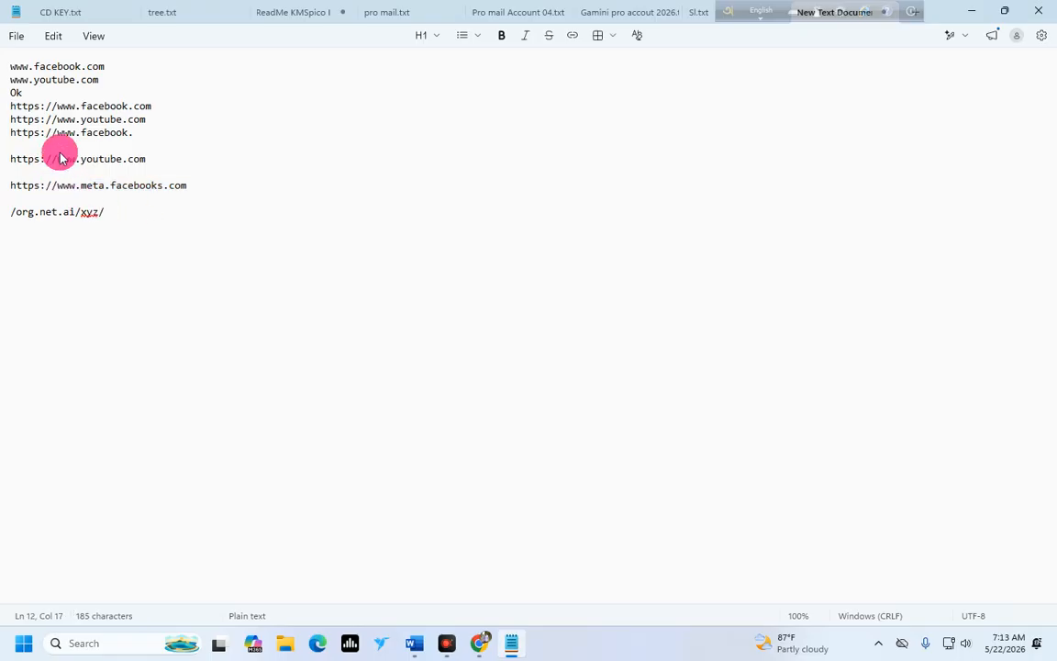
{"action": "left_click", "coordinate": [39, 183]}
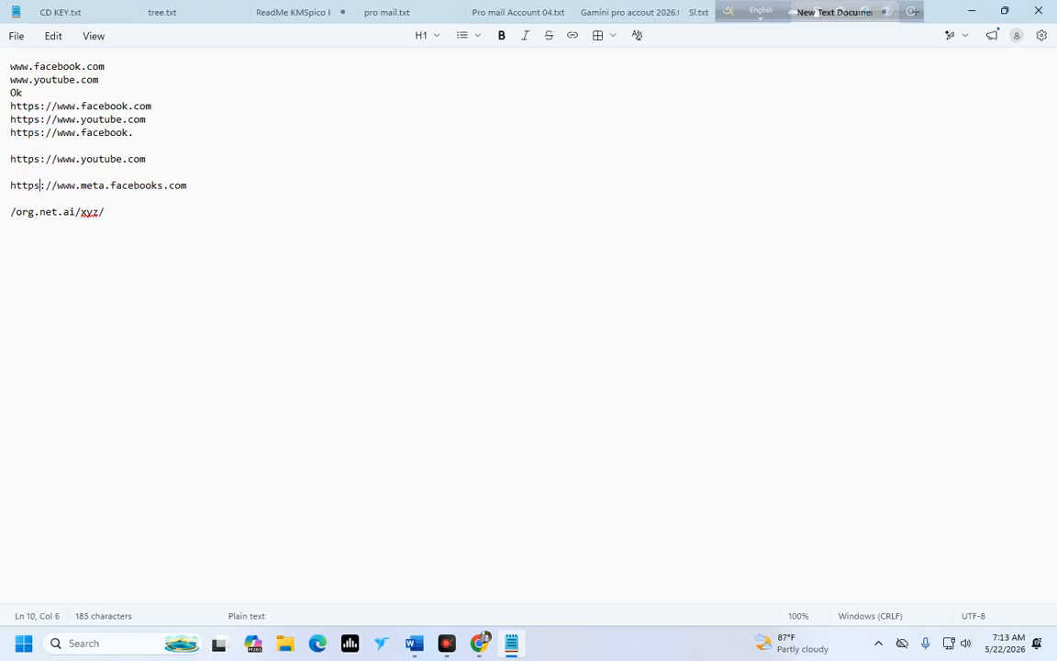
Remove the meta. subdomain from the facebooks.com address.
{"action": "left_click_drag", "start_coordinate": [109, 182], "coordinate": [91, 181]}
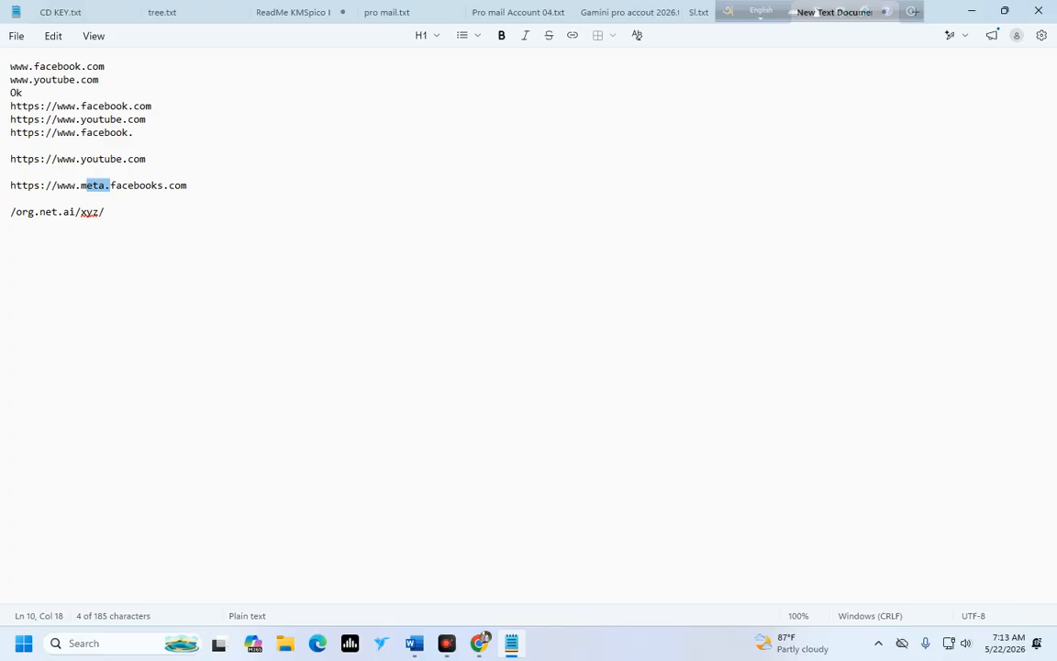
{"action": "key", "text": "BackSpace"}
{"action": "key", "text": "BackSpace"}
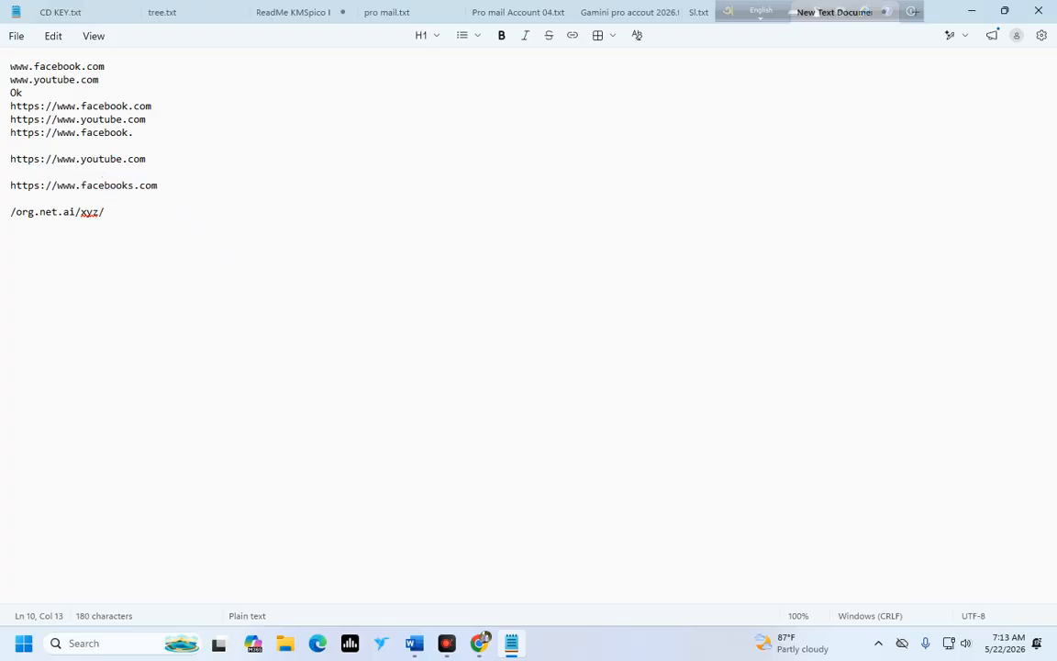
Compare the facebook and facebooks domain names and replace the com extension of the facebooks address with net.
{"action": "left_click", "coordinate": [125, 107]}
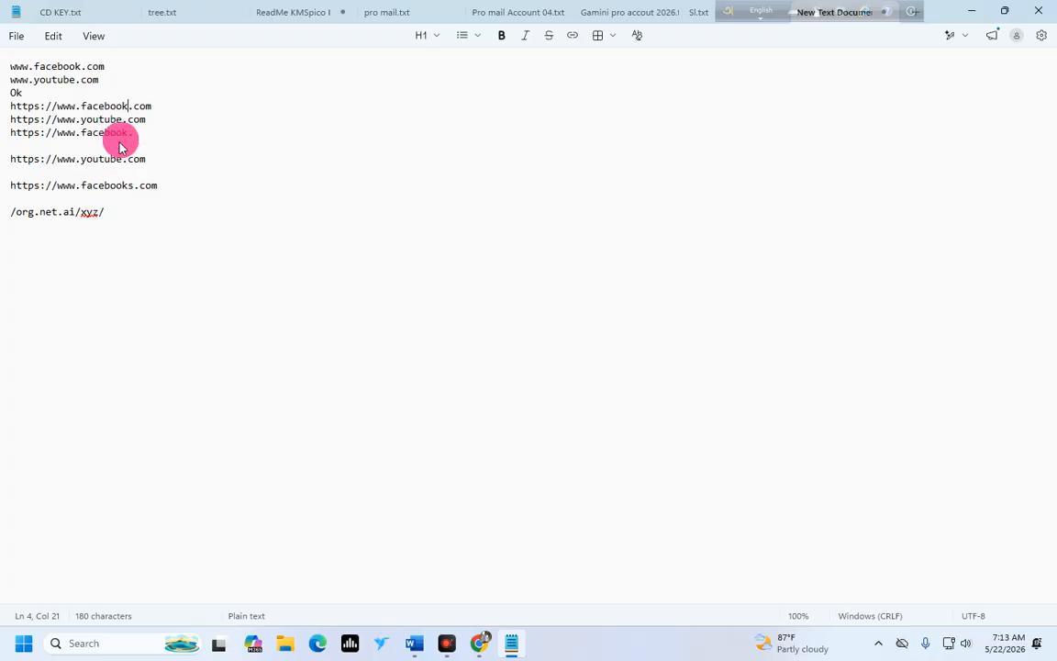
{"action": "left_click", "coordinate": [123, 191]}
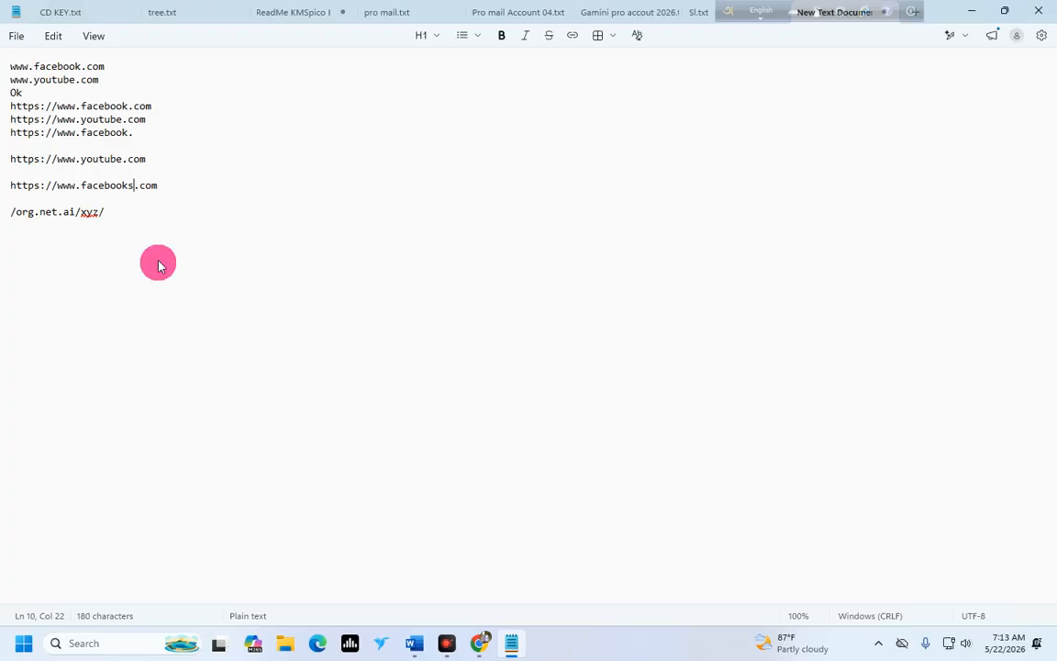
{"action": "left_click_drag", "start_coordinate": [154, 183], "coordinate": [138, 184]}
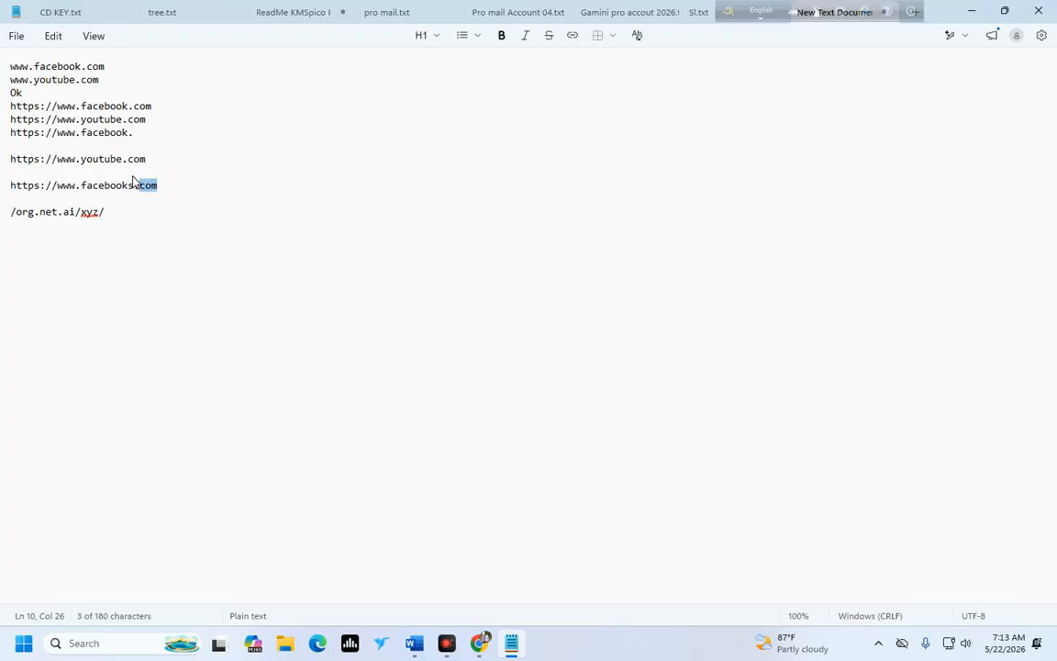
{"action": "key", "text": "BackSpace"}
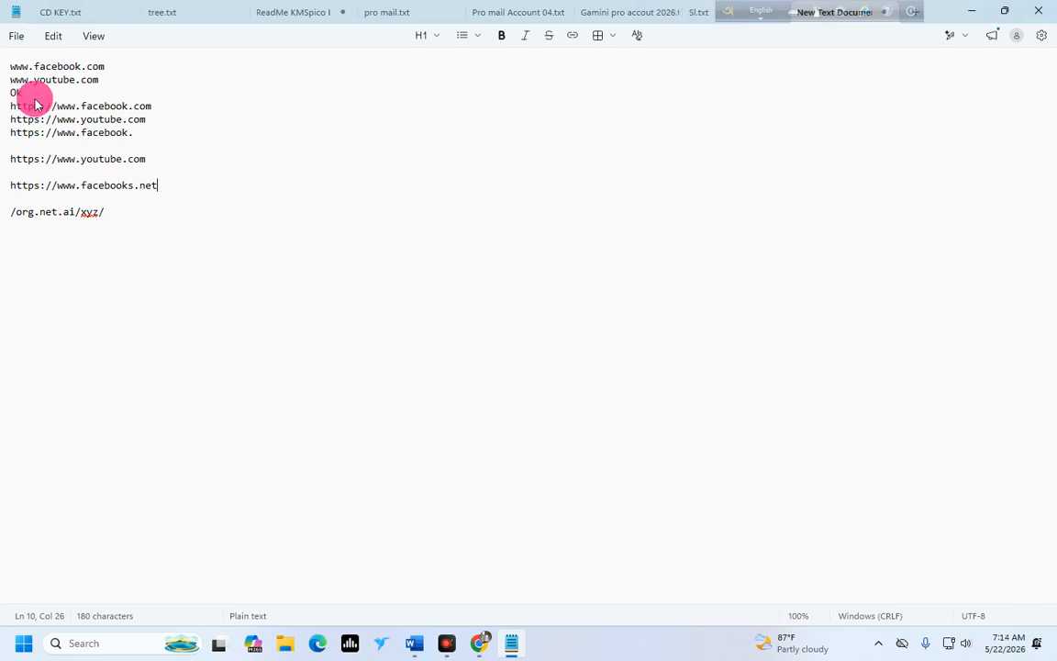
{"action": "left_click_drag", "start_coordinate": [69, 105], "coordinate": [61, 105]}
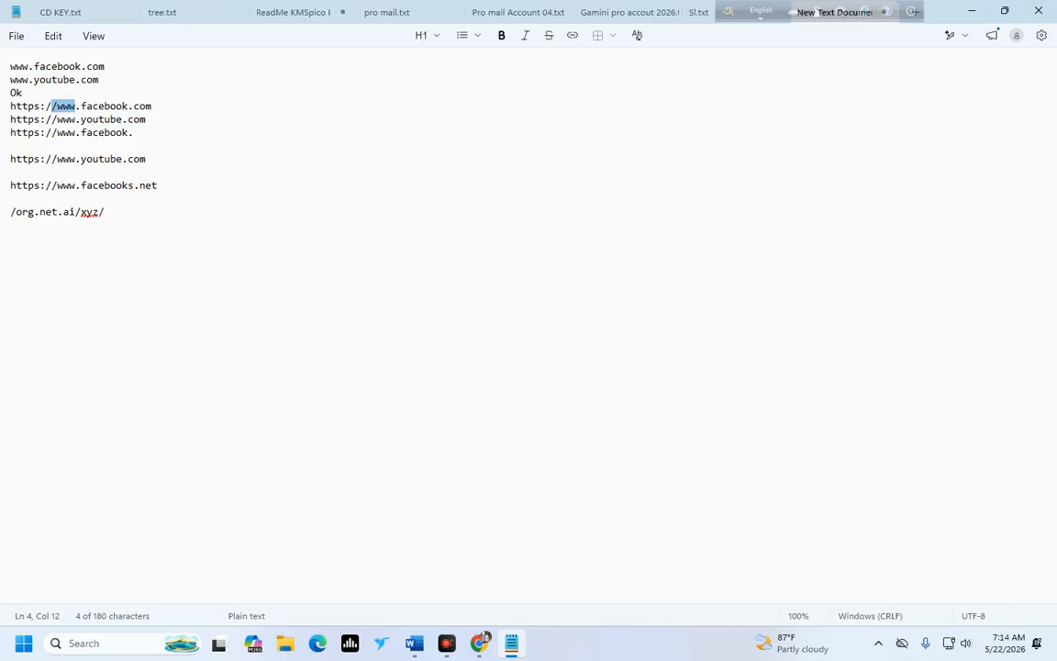
{"action": "key", "text": "Right"}
{"action": "key", "text": "Right"}
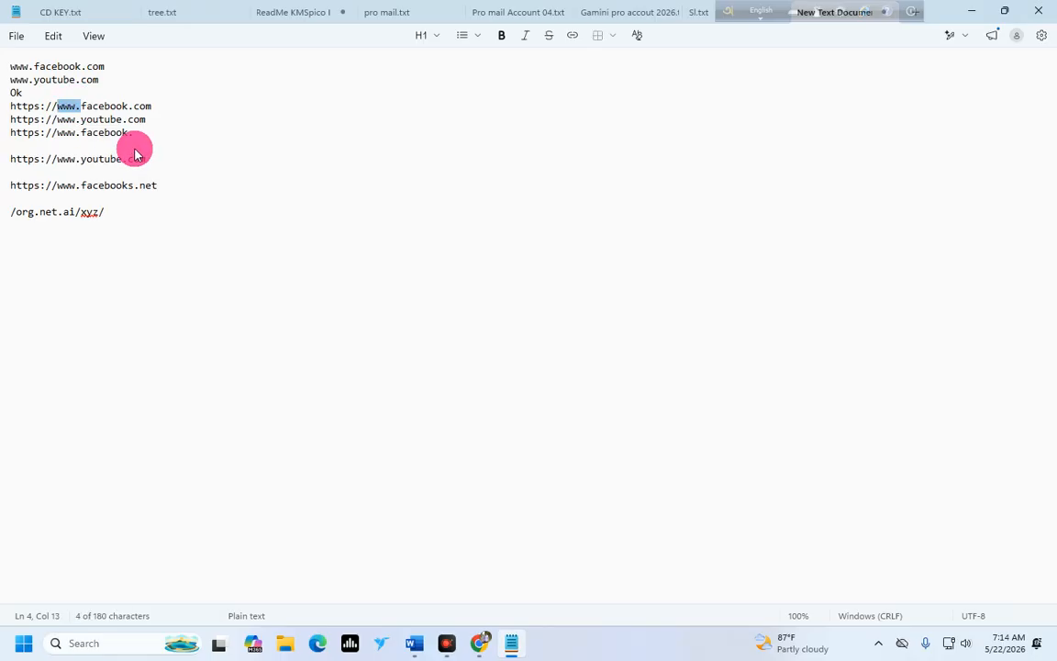
{"action": "key", "text": "BackSpace"}
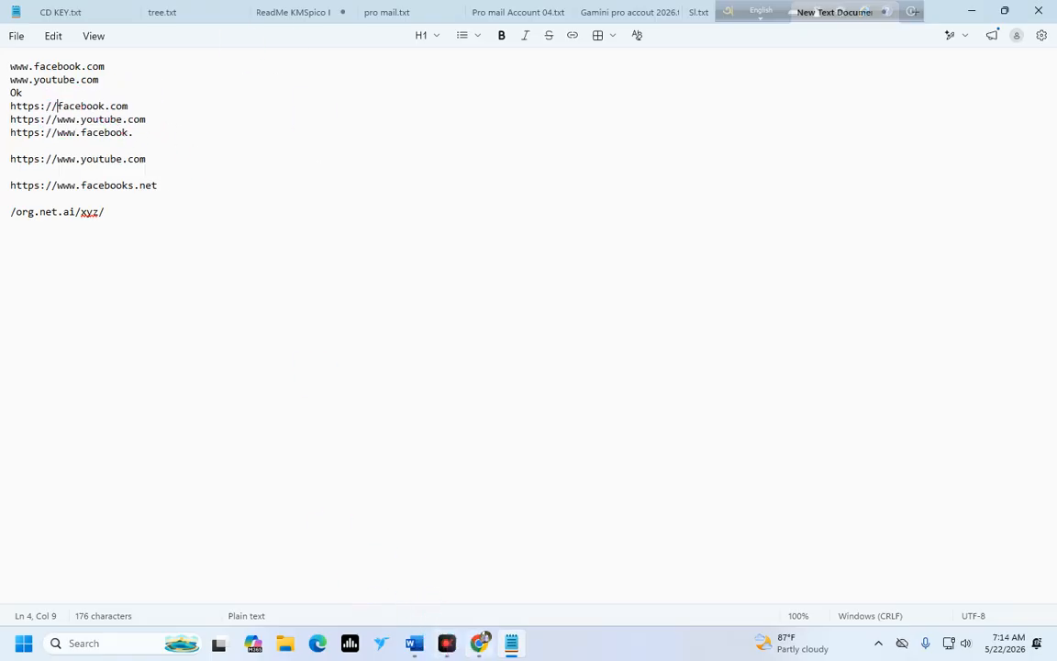
Switch to Chrome, search for Facebook in a new tab and open the Facebook website.
{"action": "left_click", "coordinate": [480, 643]}
{"action": "left_click", "coordinate": [368, 14]}
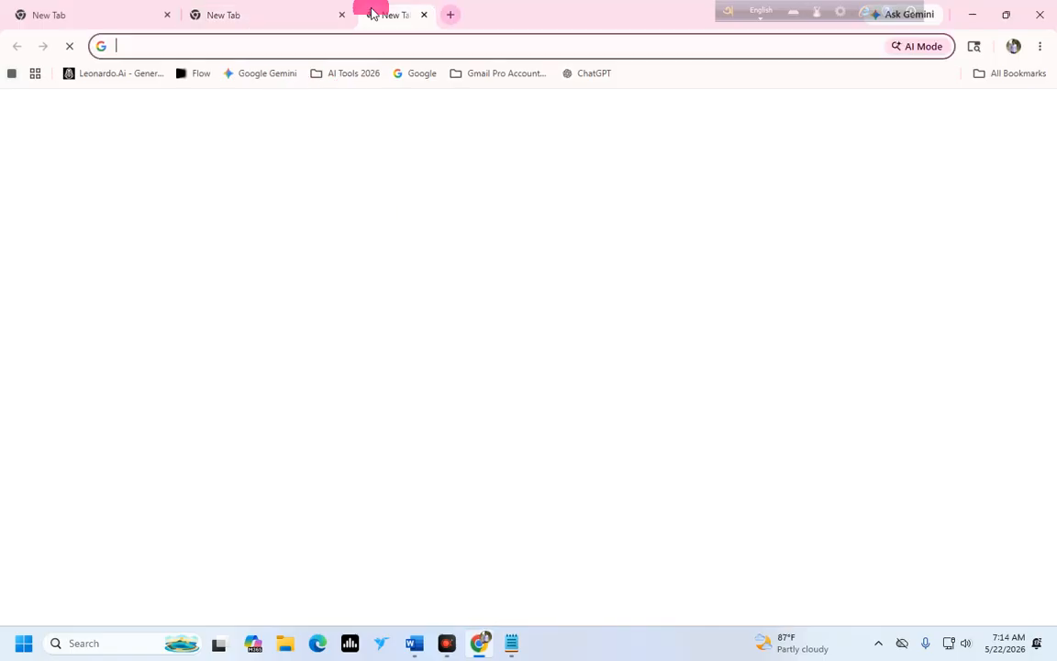
{"action": "left_click", "coordinate": [285, 44]}
{"action": "type", "text": "fa"}
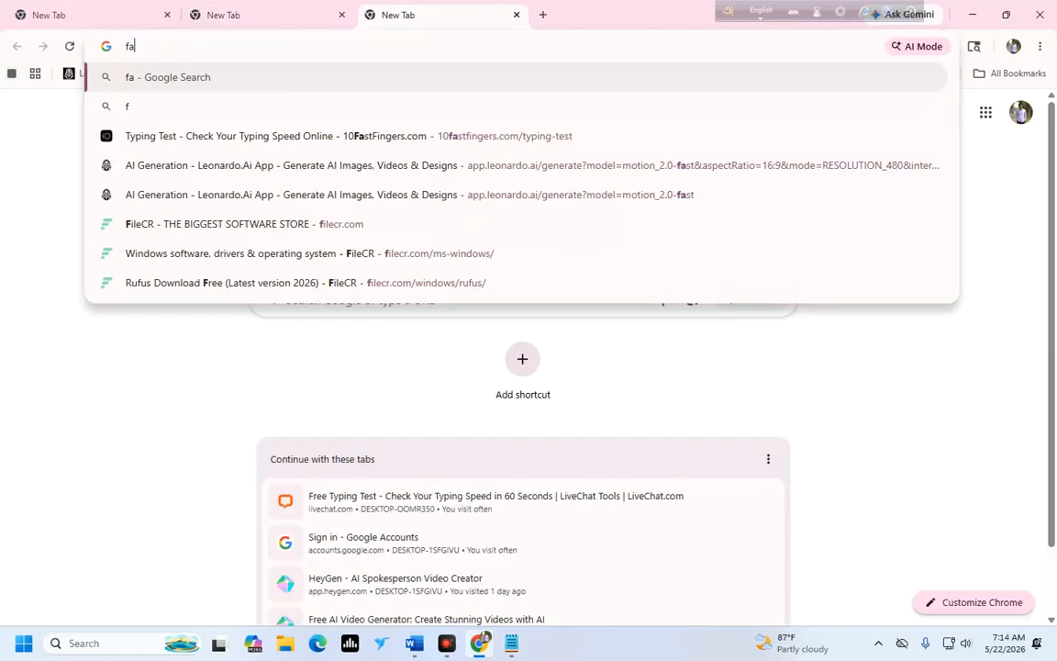
{"action": "key", "text": "BackSpace"}
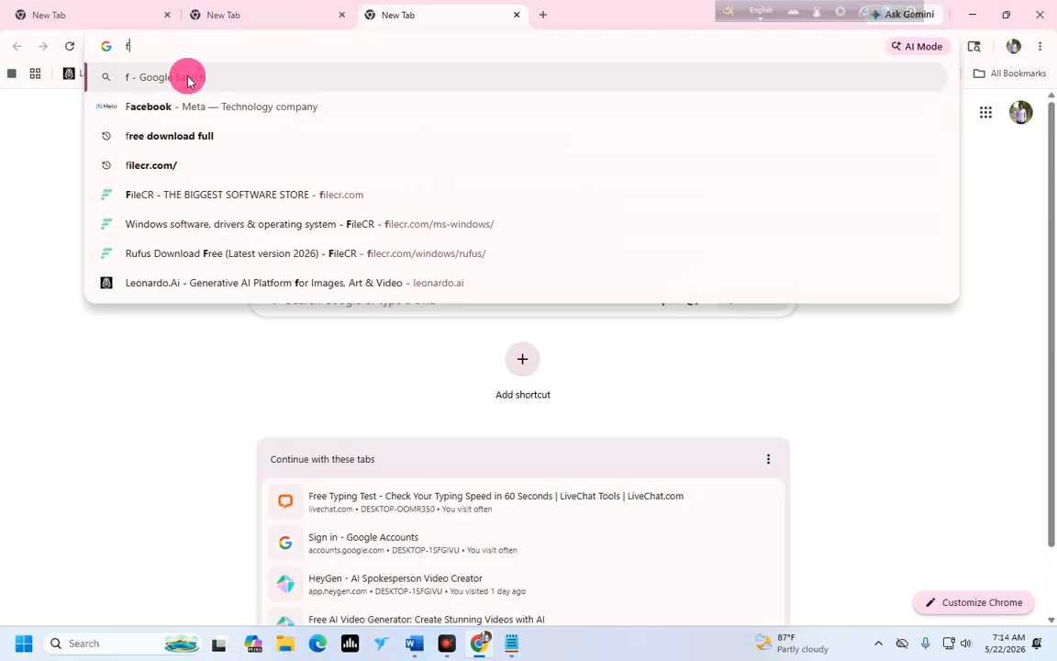
{"action": "left_click", "coordinate": [136, 107]}
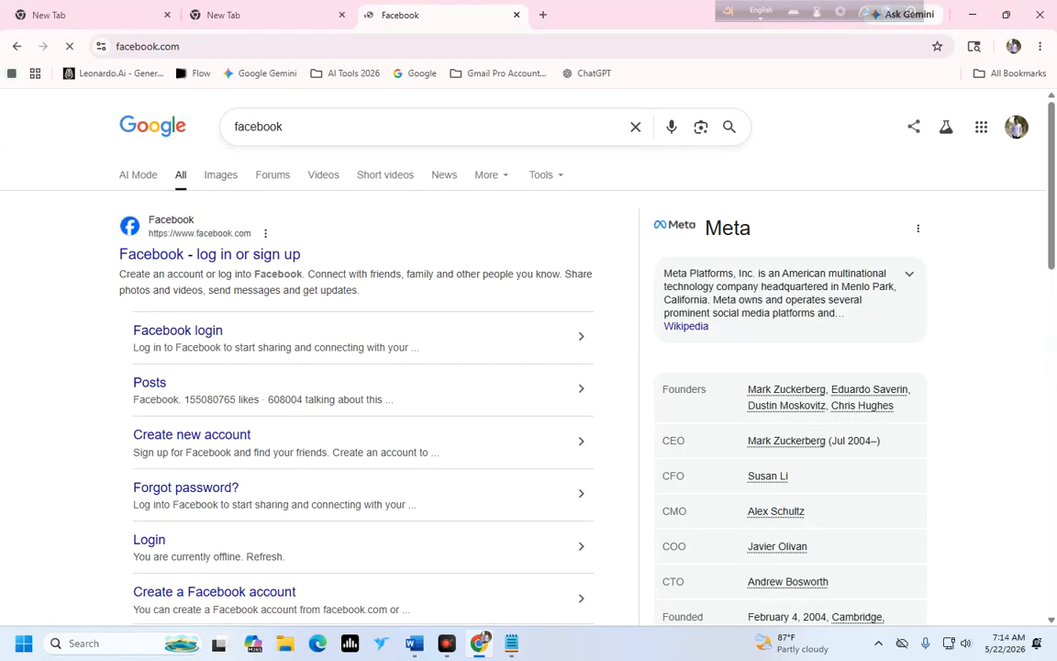
Examine the full web address of the Facebook page and look over its login page.
{"action": "left_click", "coordinate": [193, 47]}
{"action": "double_click", "coordinate": [195, 46]}
{"action": "left_click", "coordinate": [278, 41]}
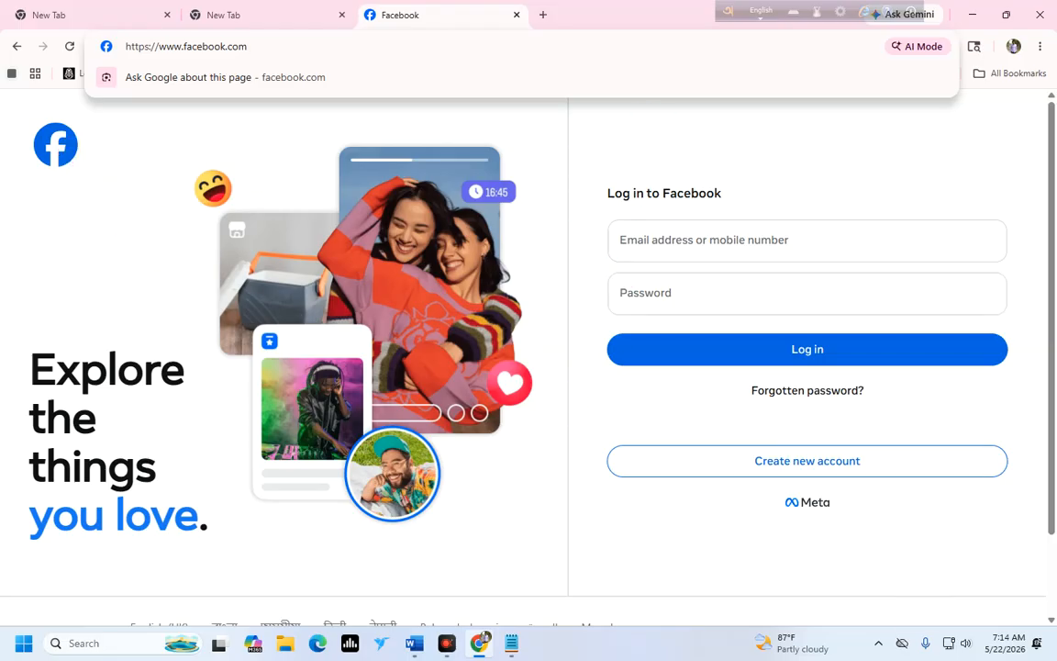
{"action": "left_click", "coordinate": [651, 157]}
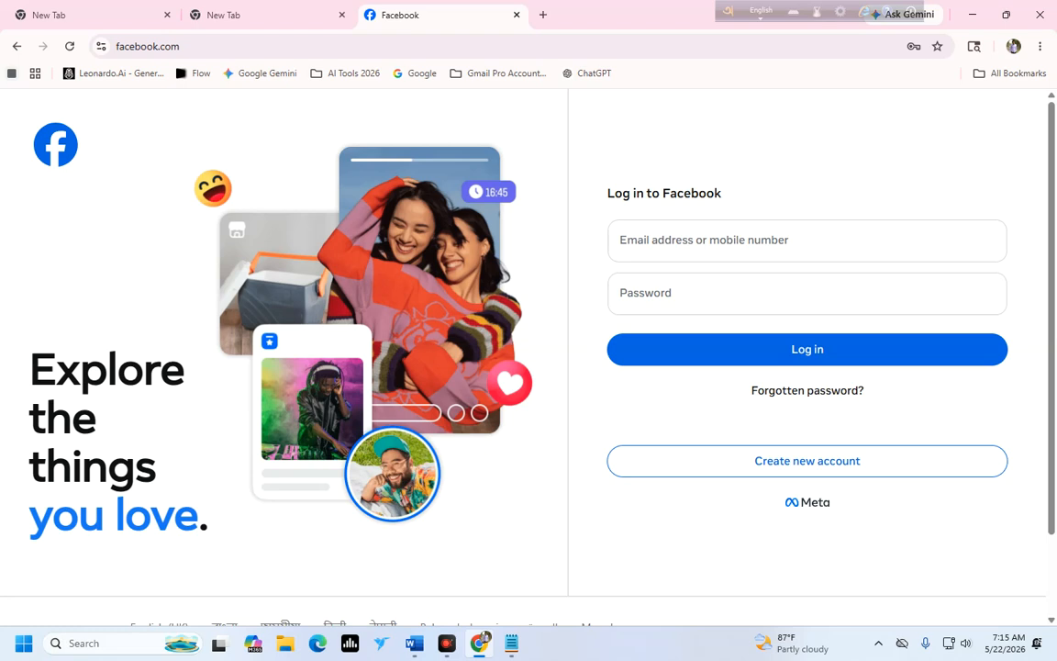
{"action": "left_click_drag", "start_coordinate": [1052, 186], "coordinate": [299, 621]}
{"action": "scroll", "coordinate": [301, 613], "scroll_direction": "down", "scroll_amount": 2}
{"action": "scroll", "coordinate": [344, 534], "scroll_direction": "up", "scroll_amount": 2}
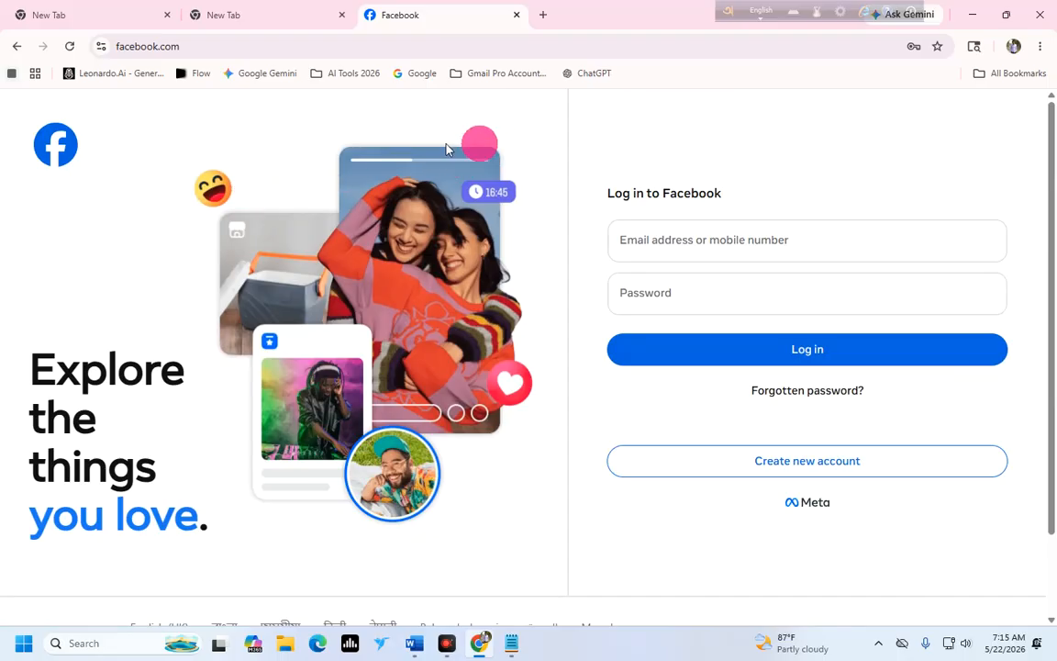
{"action": "left_click", "coordinate": [182, 46]}
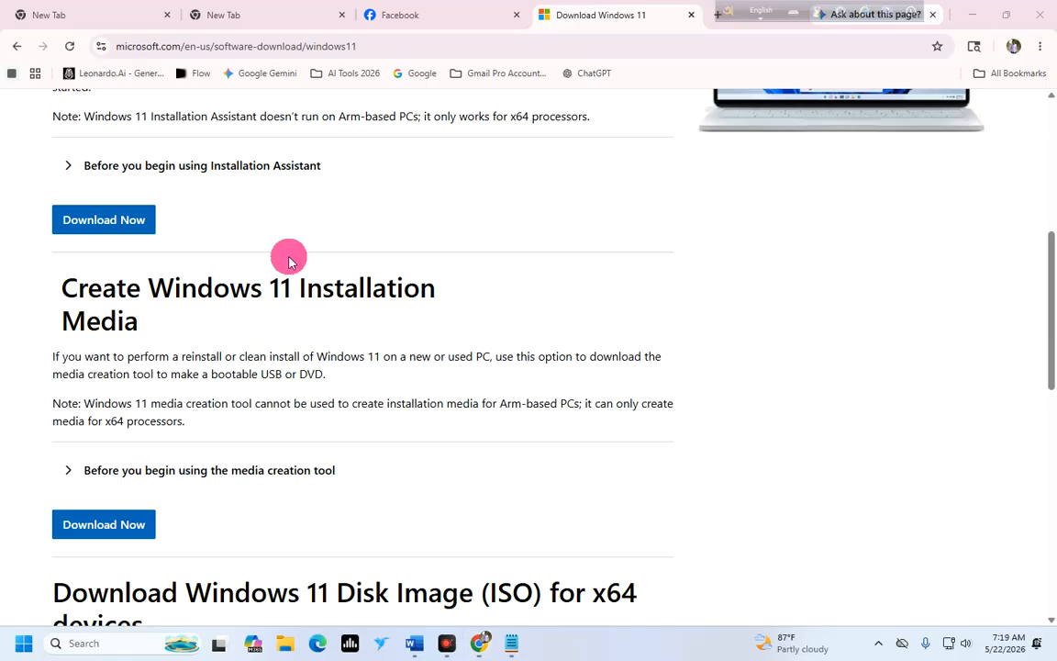
Close the Download Windows 11 page and check the full address of the Facebook page again.
{"action": "left_click", "coordinate": [691, 16]}
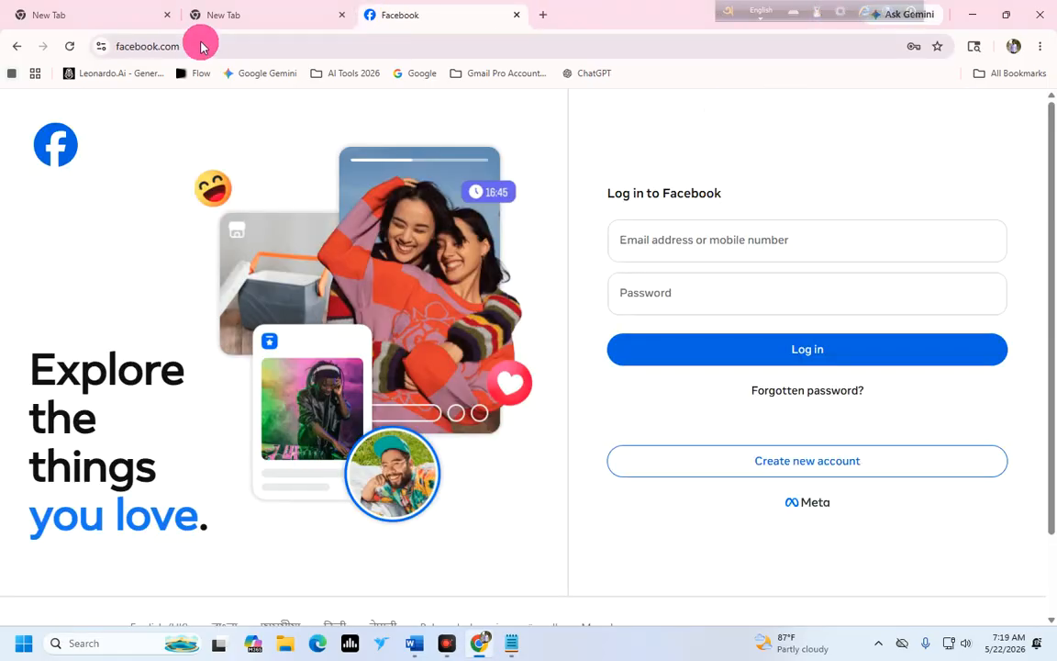
{"action": "left_click", "coordinate": [201, 44]}
{"action": "double_click", "coordinate": [201, 45]}
{"action": "left_click", "coordinate": [182, 178]}
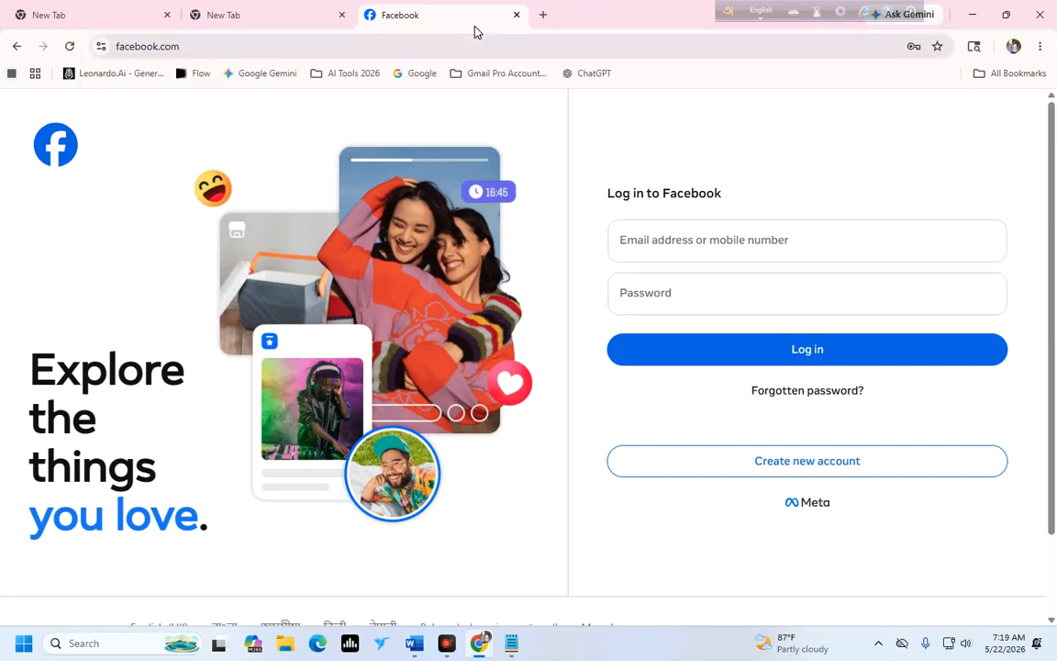
Check the login form's email and password fields and start creating a new Facebook account.
{"action": "left_click", "coordinate": [674, 237]}
{"action": "left_click", "coordinate": [637, 293]}
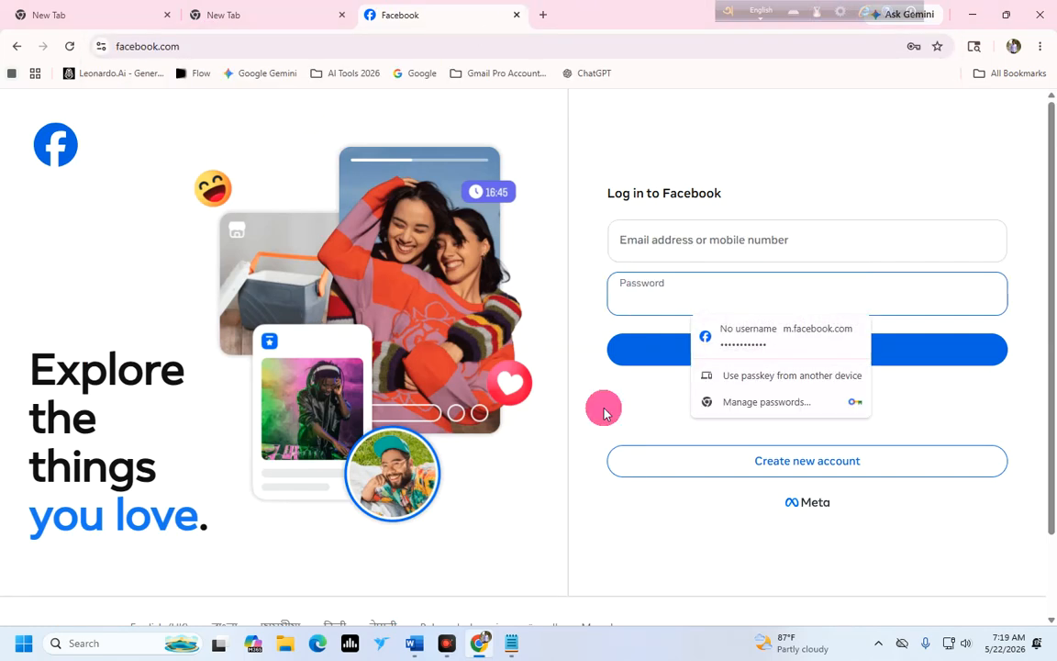
{"action": "left_click", "coordinate": [557, 432]}
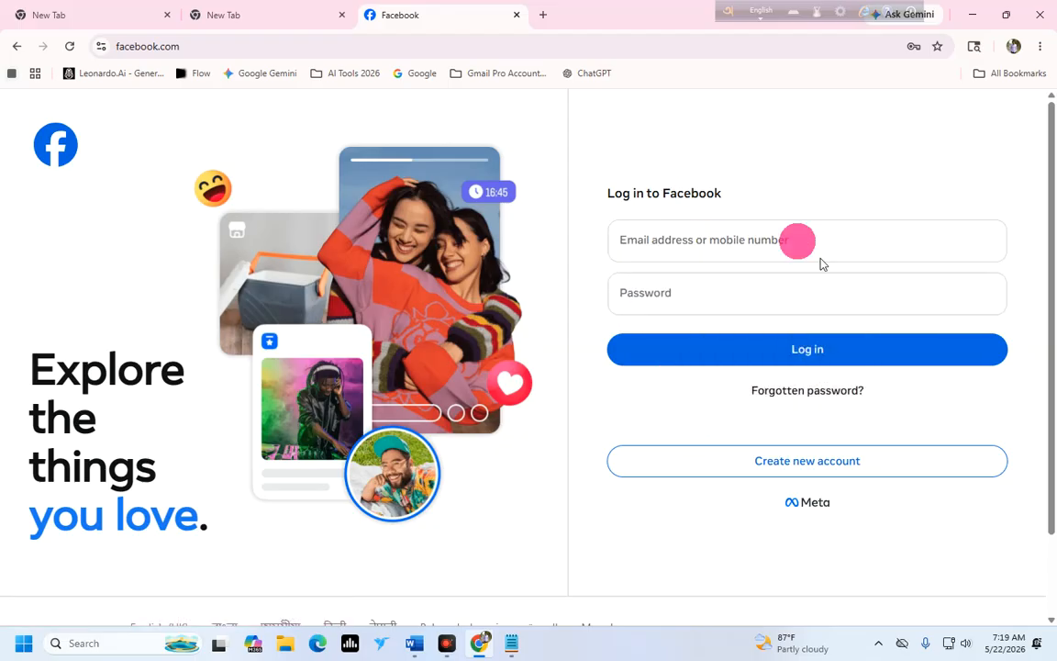
{"action": "left_click", "coordinate": [796, 464]}
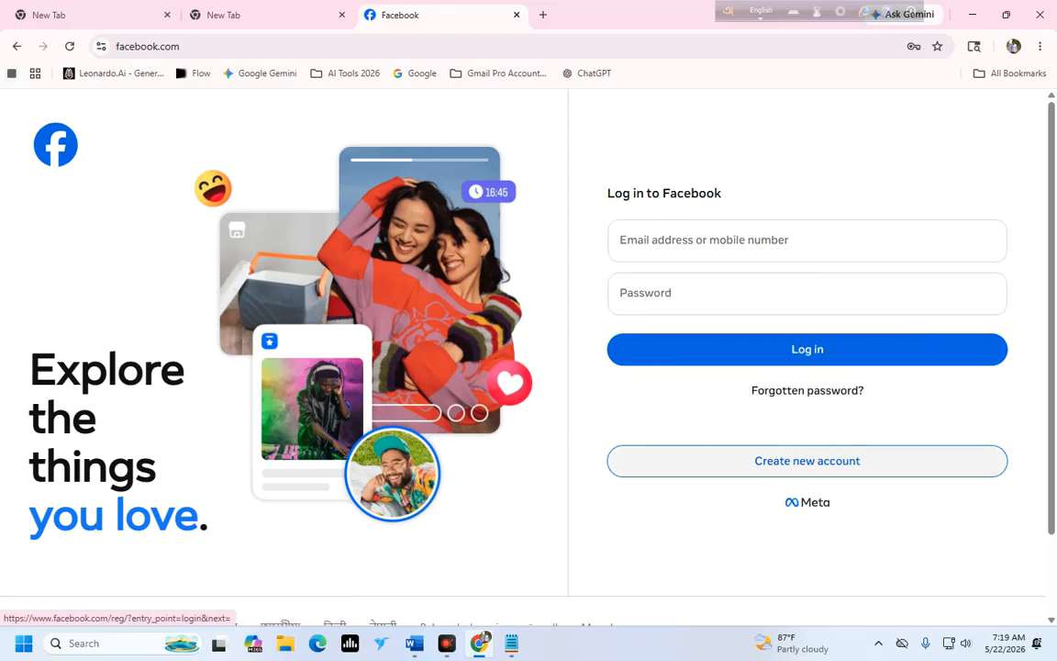
Check the login form's email and password fields and the full web address of the Facebook page.
{"action": "left_click", "coordinate": [743, 240]}
{"action": "left_click", "coordinate": [666, 289]}
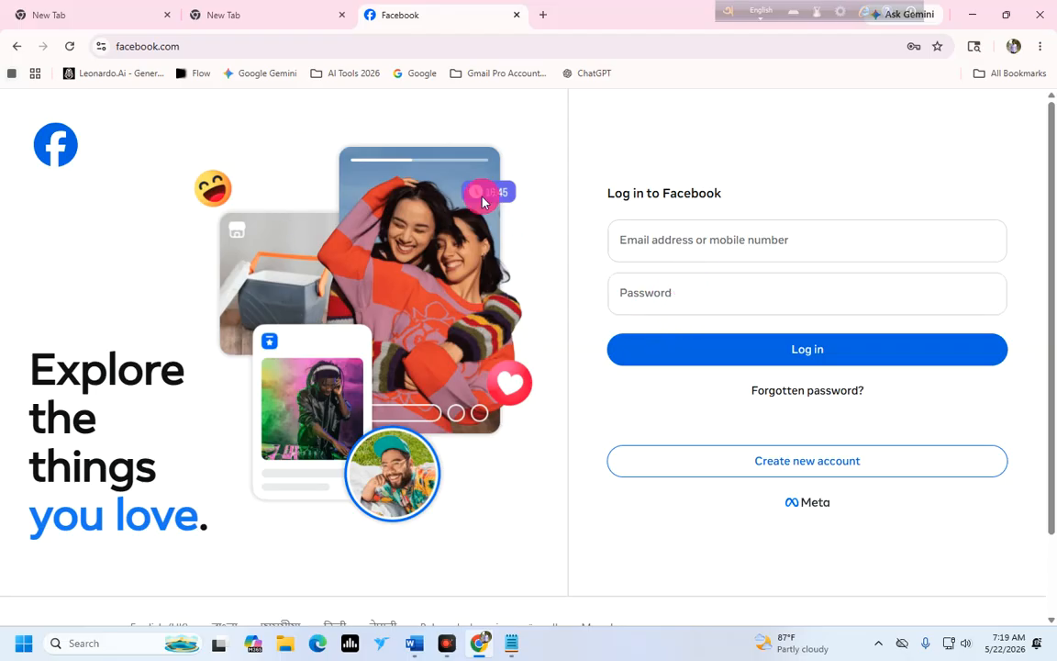
{"action": "left_click", "coordinate": [179, 46]}
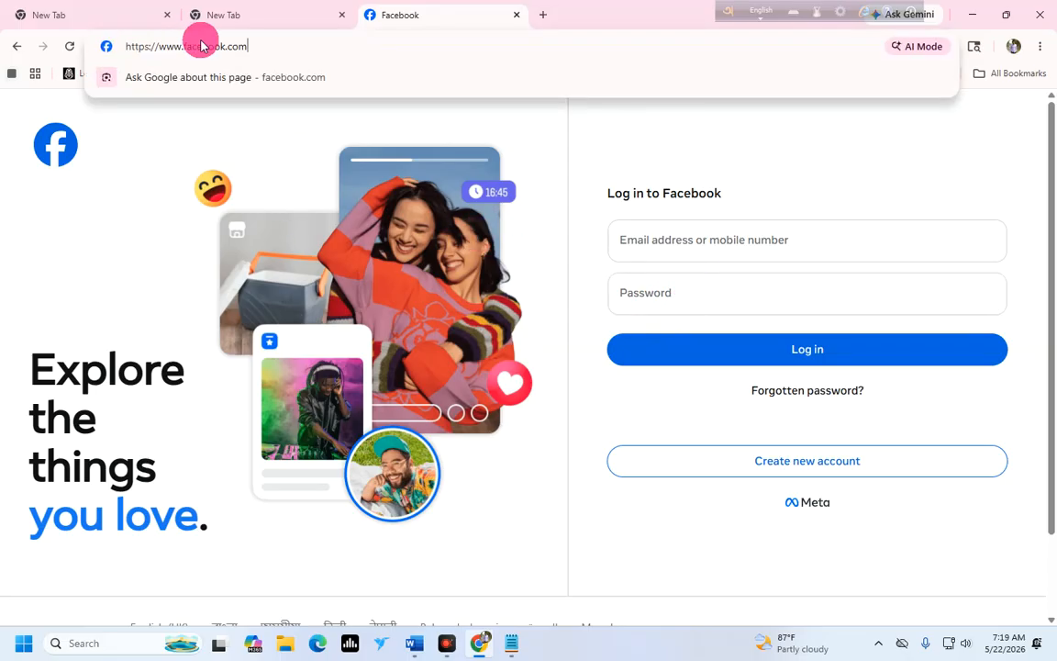
Close the Facebook page and the remaining Chrome tabs, and minimize Notepad to show the desktop.
{"action": "left_click", "coordinate": [517, 15]}
{"action": "left_click", "coordinate": [342, 16]}
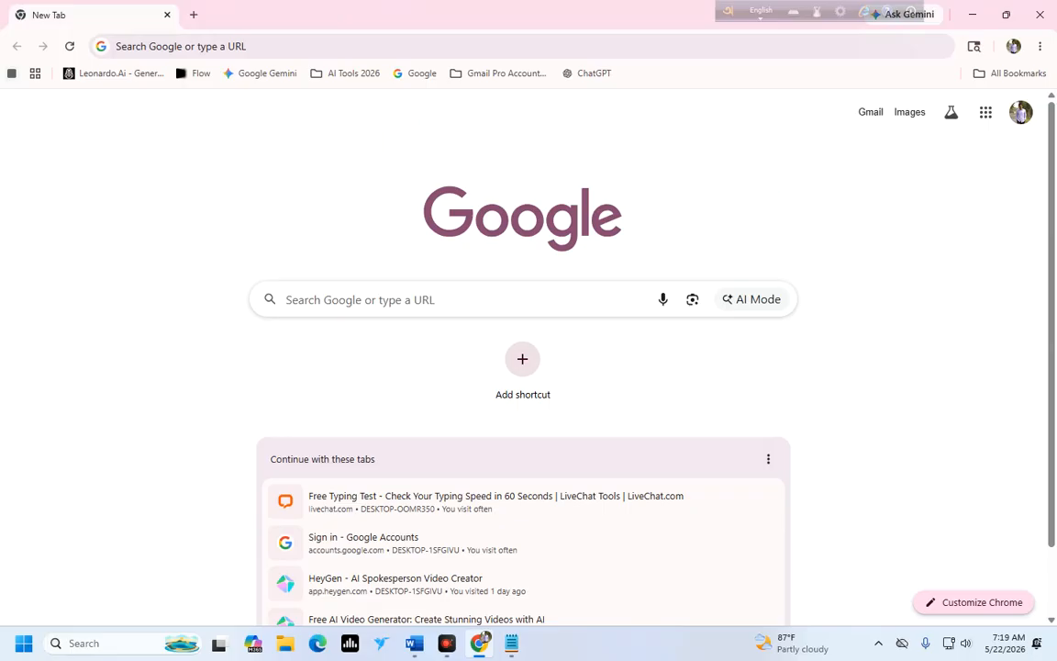
{"action": "left_click", "coordinate": [167, 15]}
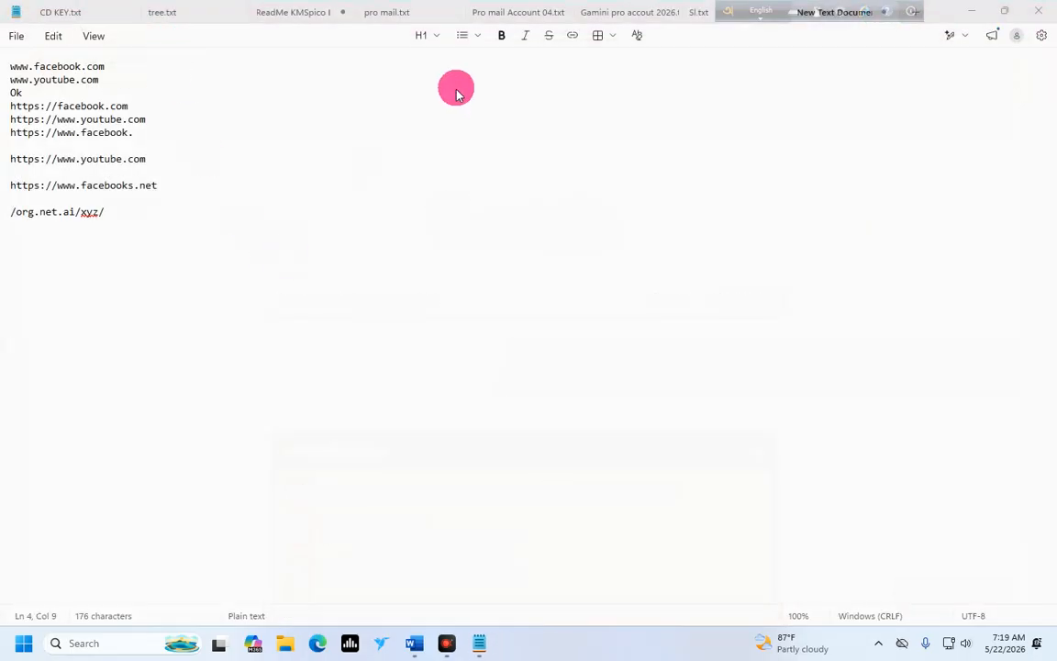
{"action": "left_click", "coordinate": [971, 7]}
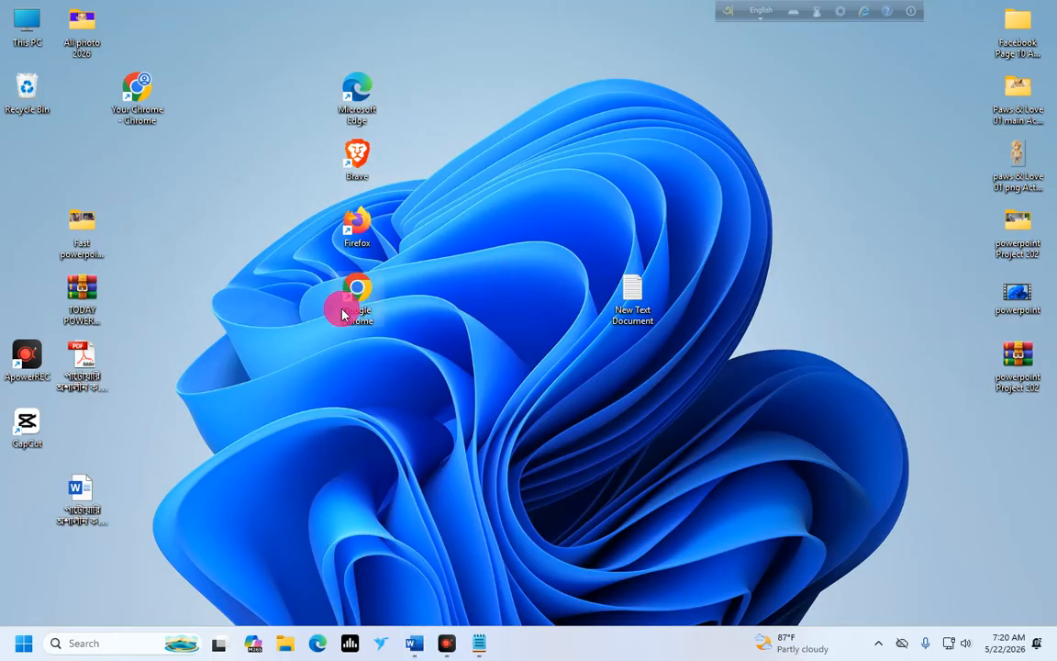
{"action": "right_click", "coordinate": [560, 123]}
{"action": "left_click", "coordinate": [600, 182]}
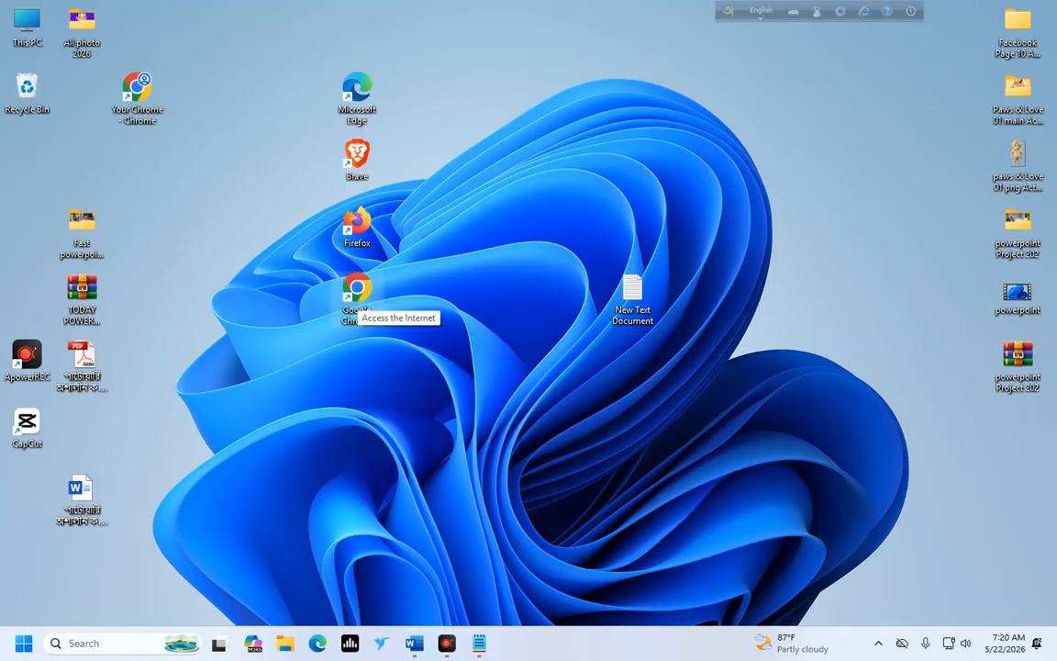
{"action": "double_click", "coordinate": [356, 294]}
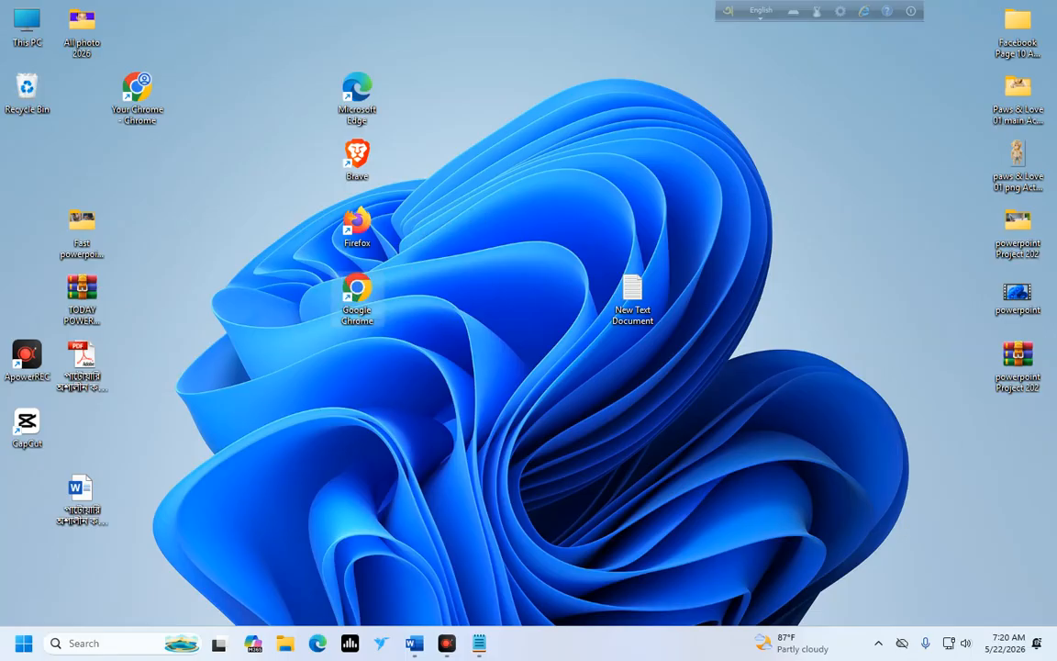
{"action": "left_click", "coordinate": [890, 33]}
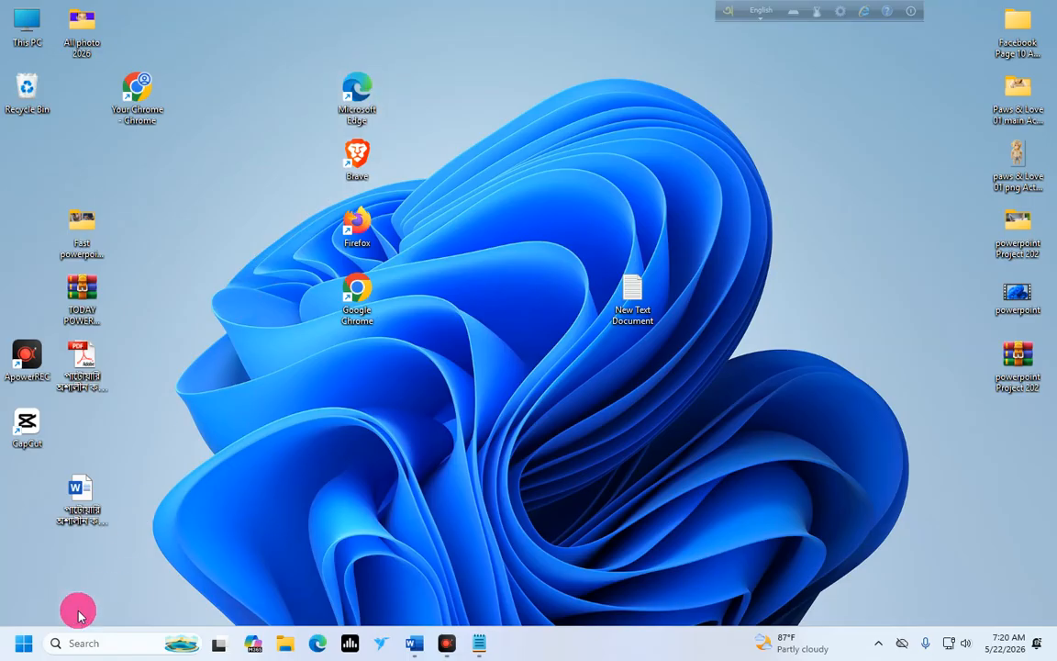
Open the Start menu, expand the pinned apps and look through the recommended items and app categories.
{"action": "left_click", "coordinate": [22, 646]}
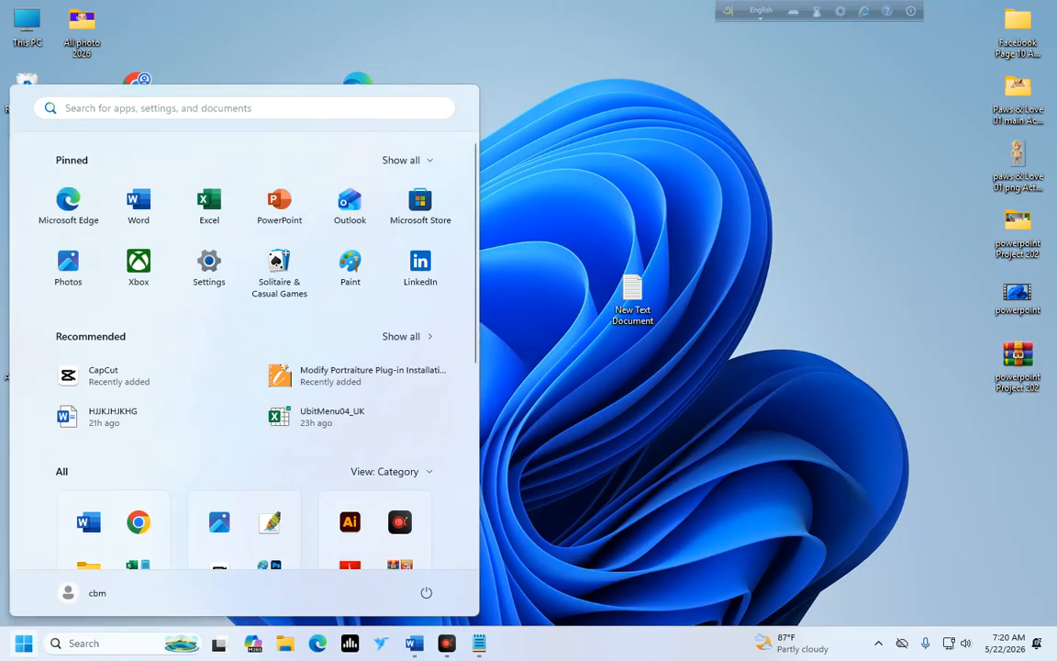
{"action": "left_click", "coordinate": [404, 162]}
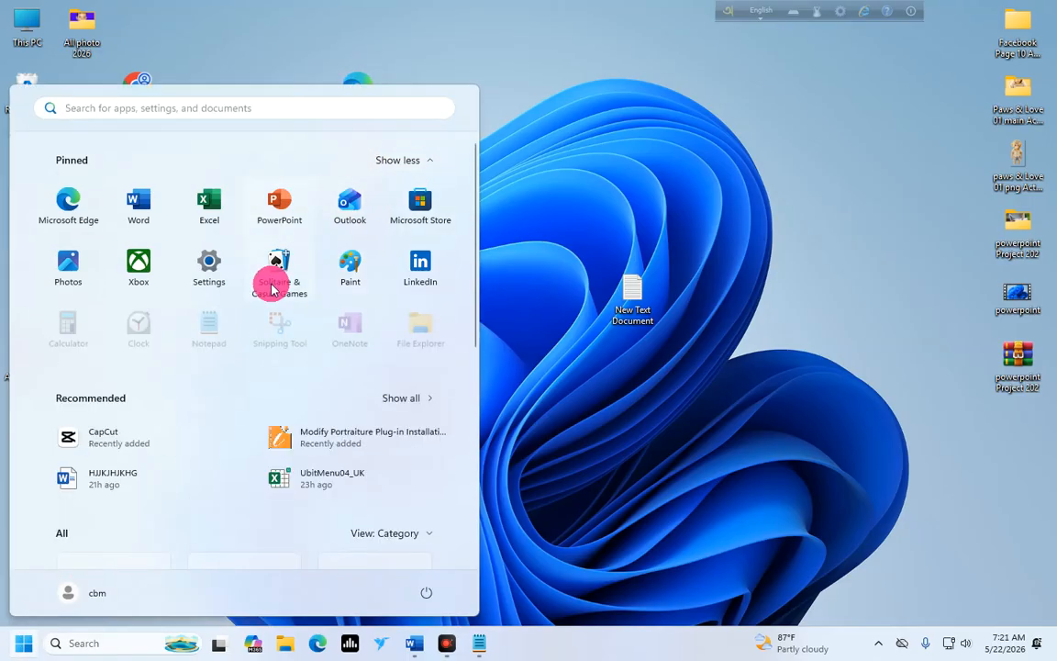
{"action": "scroll", "coordinate": [307, 307], "scroll_direction": "down", "scroll_amount": 4}
{"action": "scroll", "coordinate": [302, 327], "scroll_direction": "down", "scroll_amount": 1}
{"action": "scroll", "coordinate": [302, 327], "scroll_direction": "up", "scroll_amount": 3}
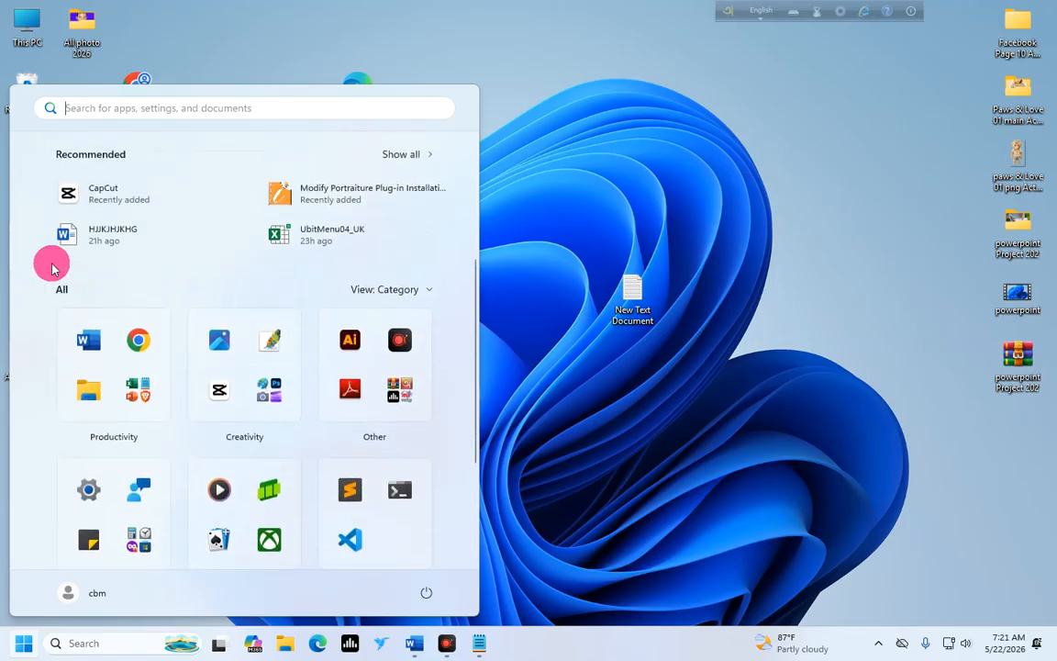
{"action": "scroll", "coordinate": [271, 439], "scroll_direction": "down", "scroll_amount": 3}
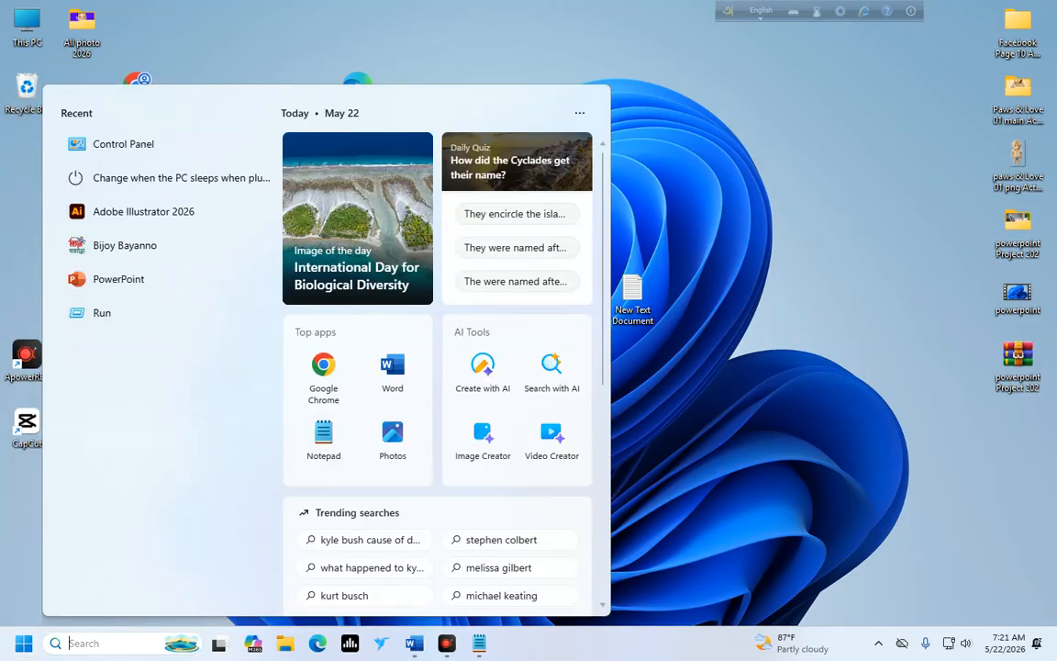
Search Windows for "eg" and open the file location of Microsoft Edge.
{"action": "type", "text": "e"}
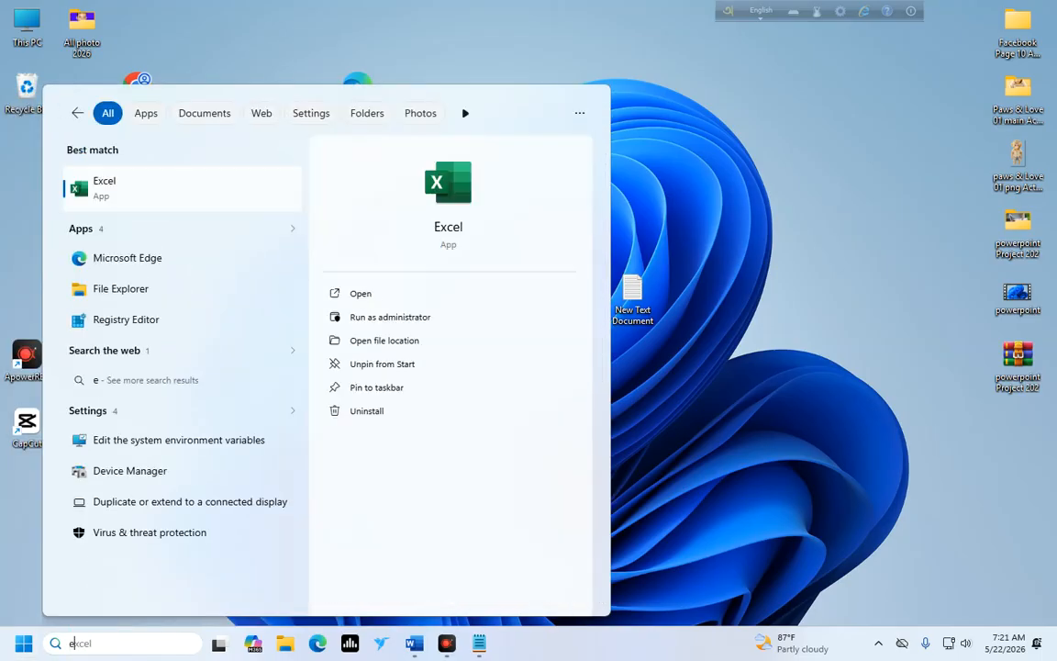
{"action": "type", "text": "g"}
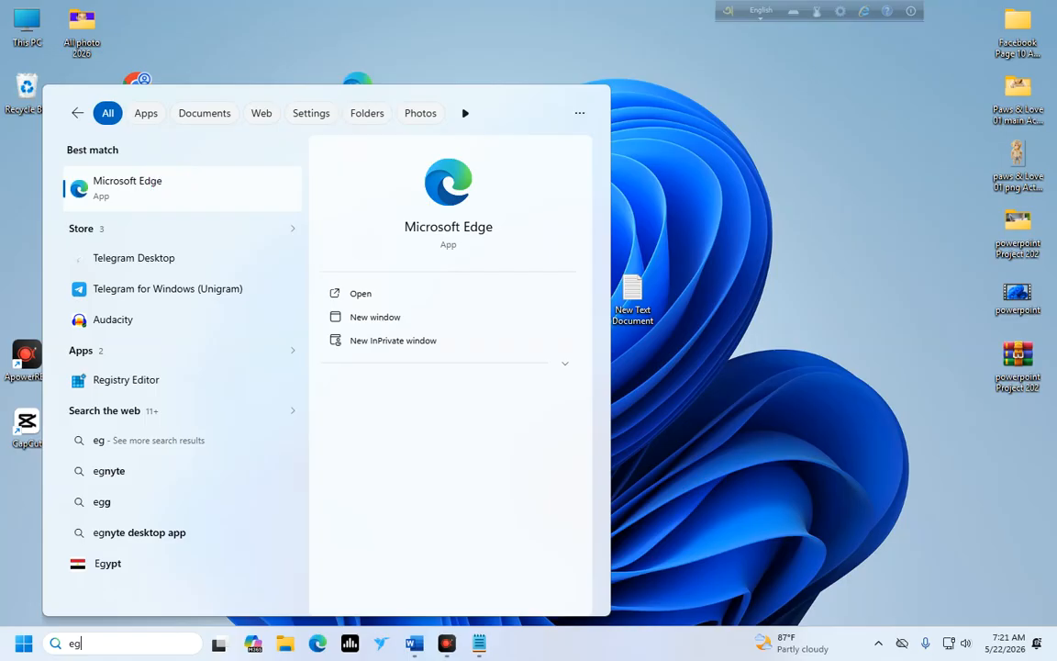
{"action": "right_click", "coordinate": [150, 180]}
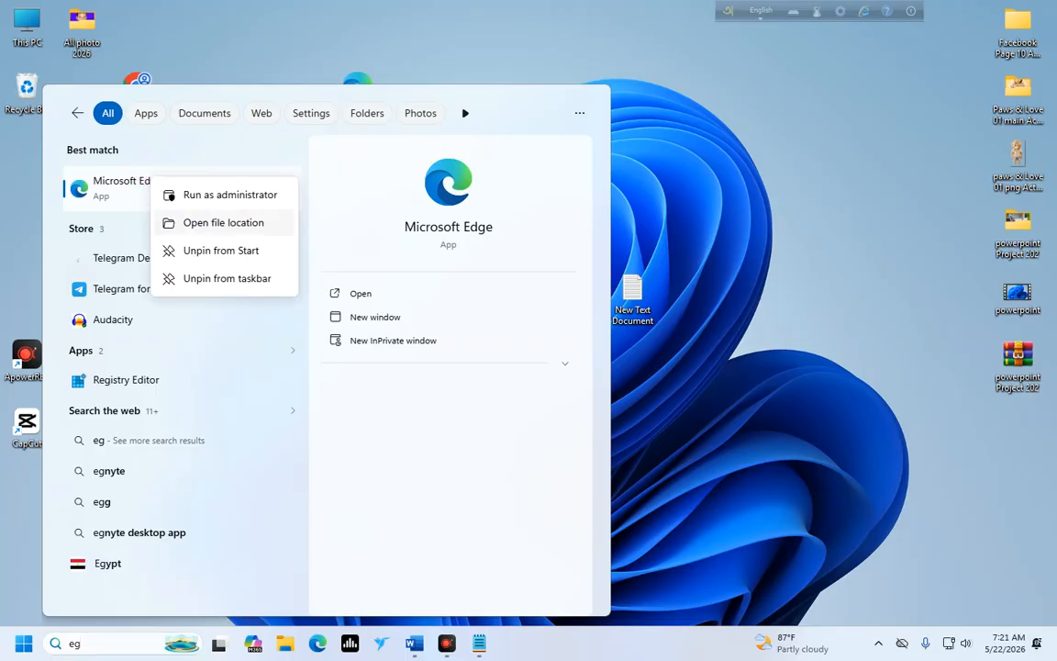
{"action": "left_click", "coordinate": [247, 224]}
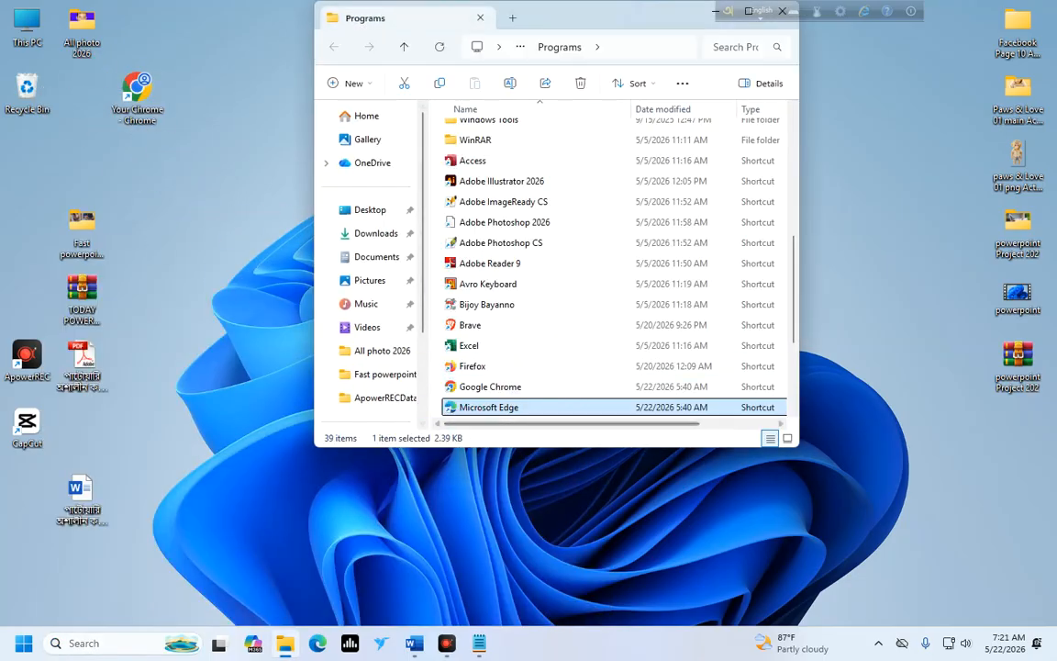
Create a desktop shortcut for Microsoft Edge from the Programs folder and close the folder window.
{"action": "right_click", "coordinate": [503, 406]}
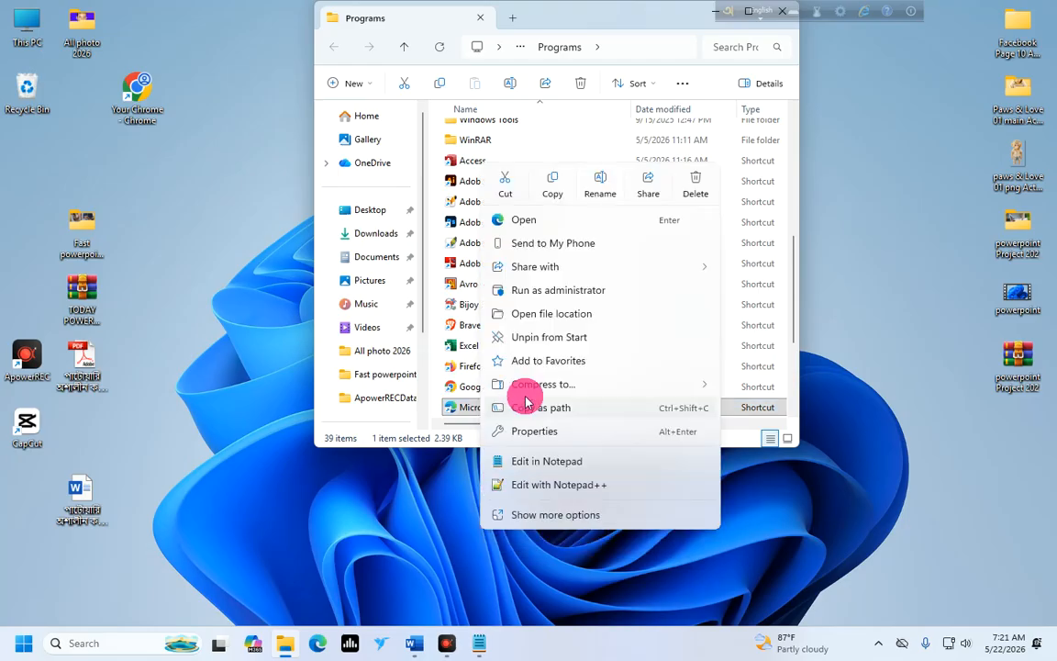
{"action": "left_click", "coordinate": [555, 509]}
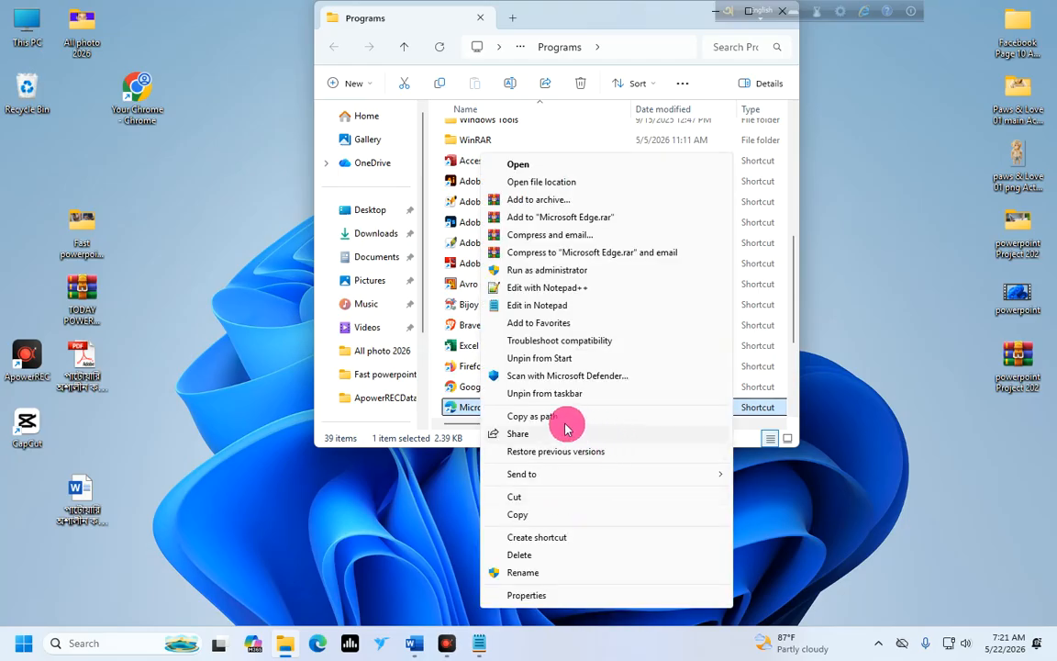
{"action": "mouse_move", "coordinate": [527, 477]}
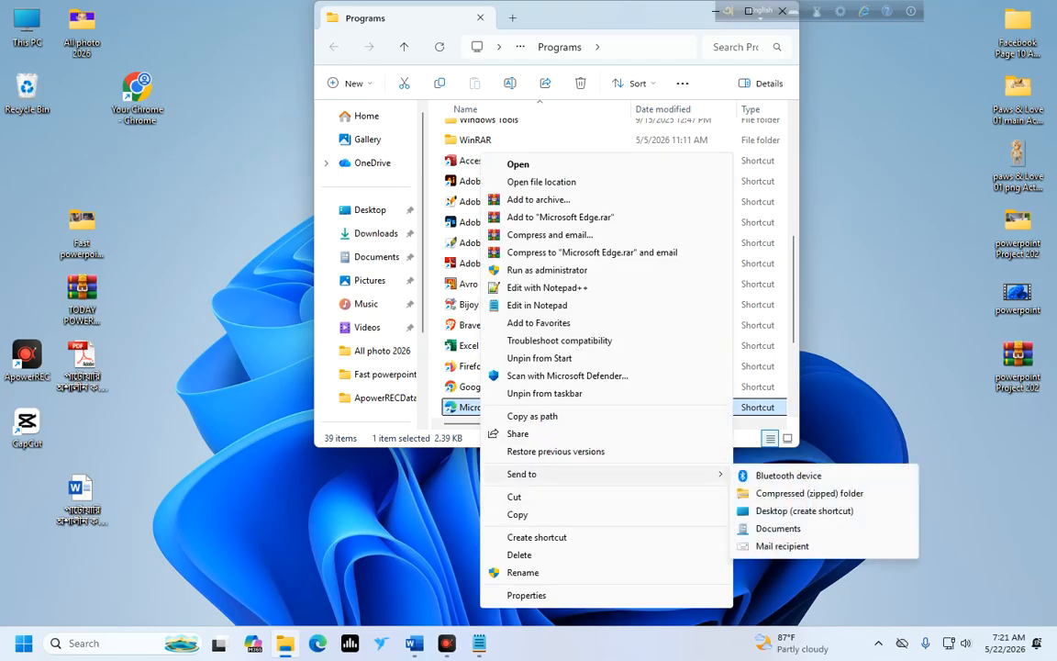
{"action": "left_click", "coordinate": [796, 511]}
{"action": "left_click_drag", "start_coordinate": [592, 12], "coordinate": [477, 72]}
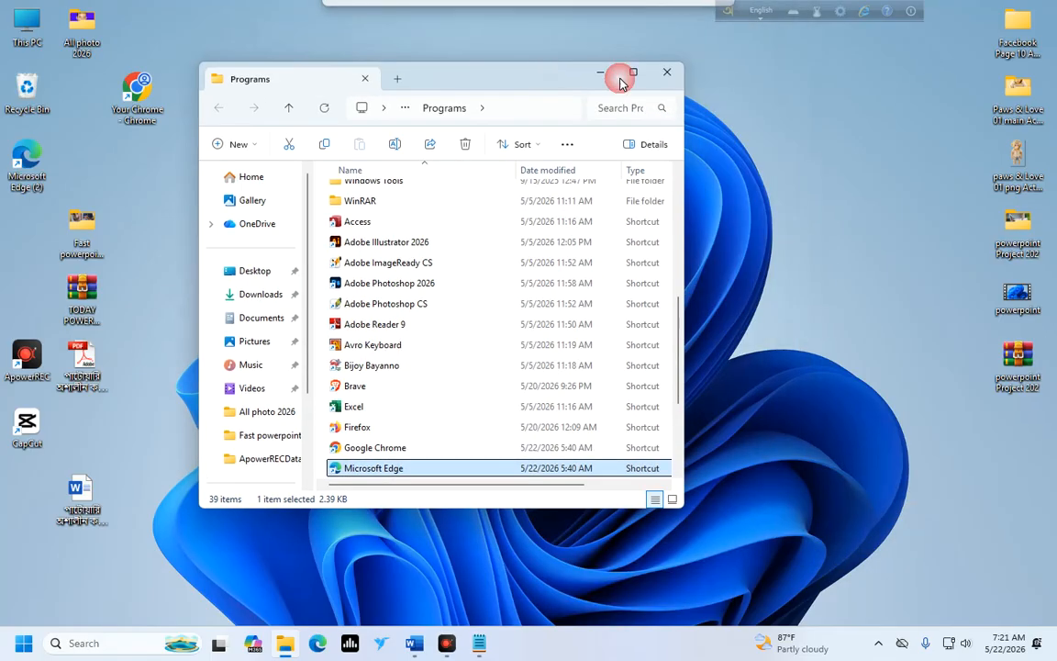
{"action": "left_click", "coordinate": [676, 73]}
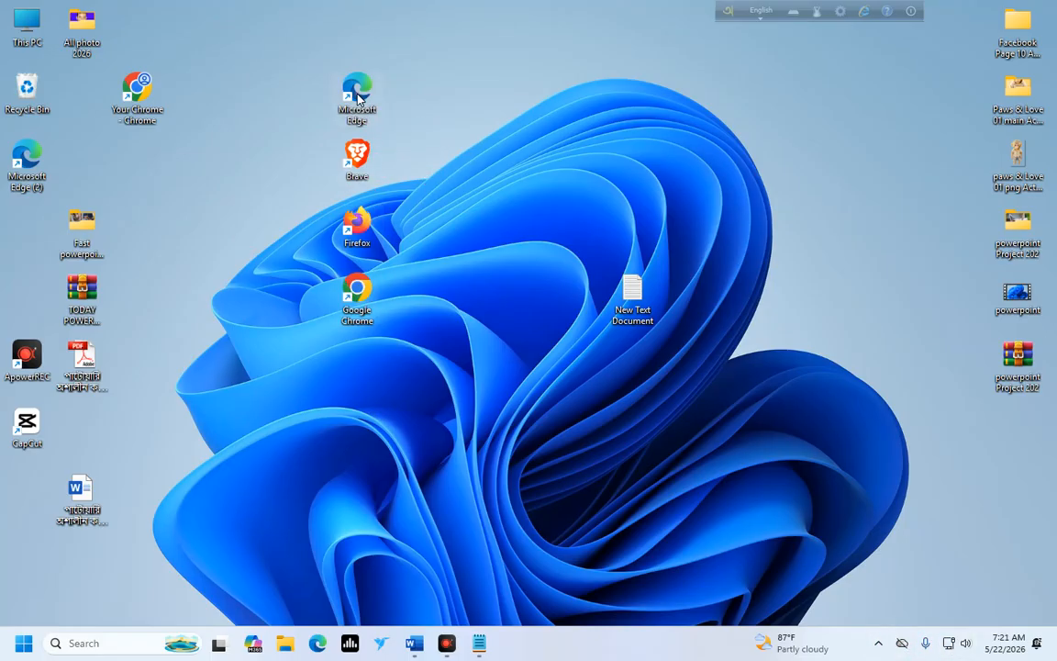
Open Microsoft Edge from its original desktop shortcut and search the web for google chrome.
{"action": "double_click", "coordinate": [357, 103]}
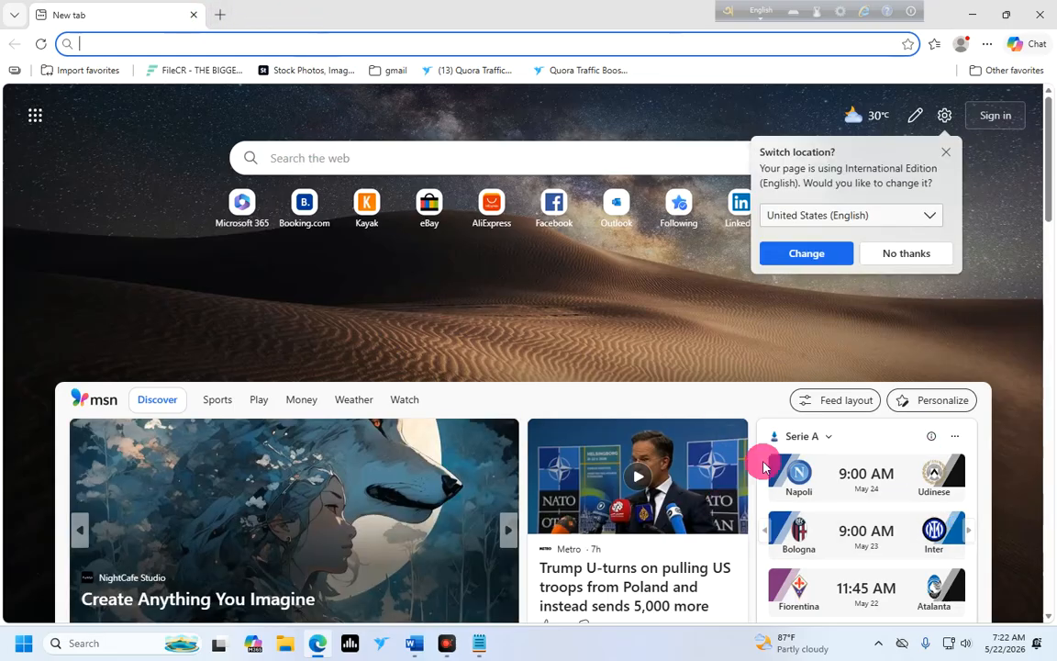
{"action": "scroll", "coordinate": [428, 369], "scroll_direction": "down", "scroll_amount": 3}
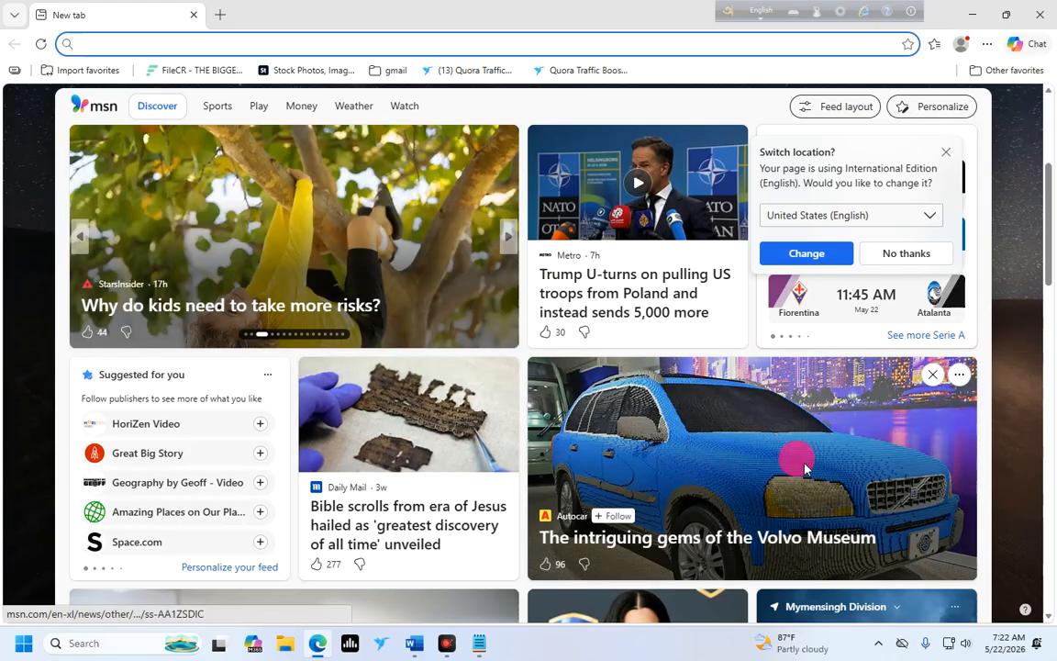
{"action": "scroll", "coordinate": [637, 401], "scroll_direction": "up", "scroll_amount": 3}
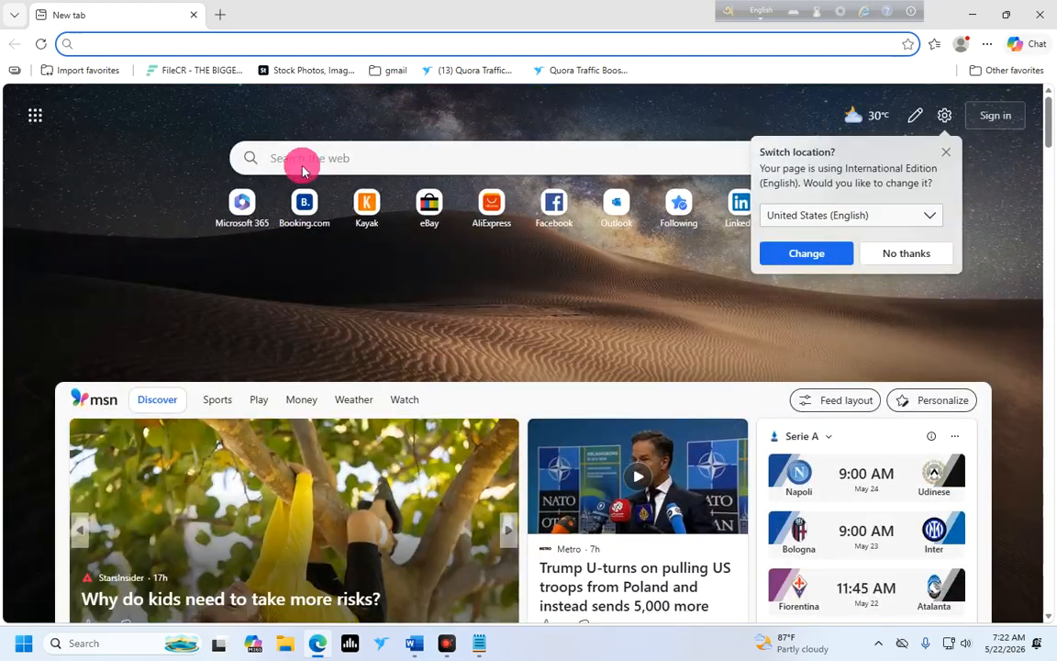
{"action": "left_click", "coordinate": [302, 162]}
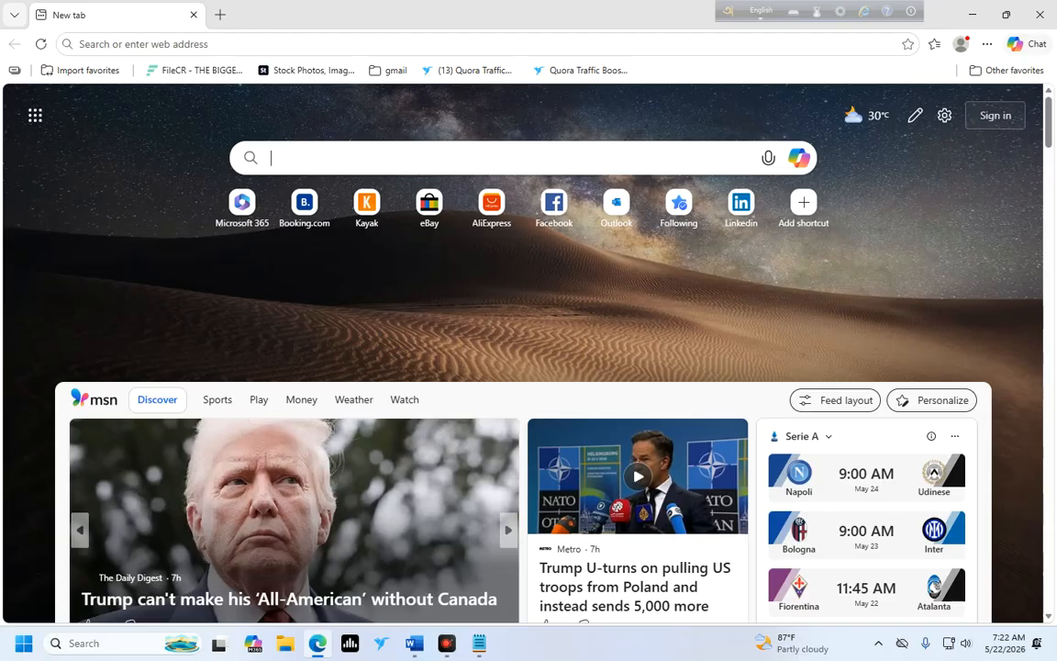
{"action": "type", "text": "el"}
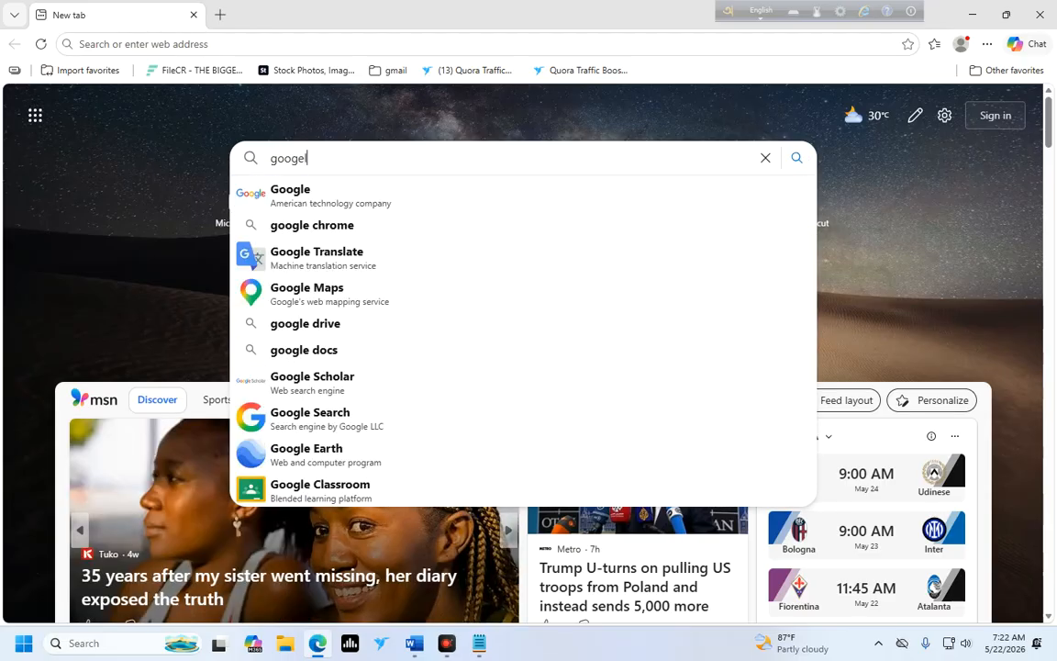
{"action": "left_click", "coordinate": [308, 225]}
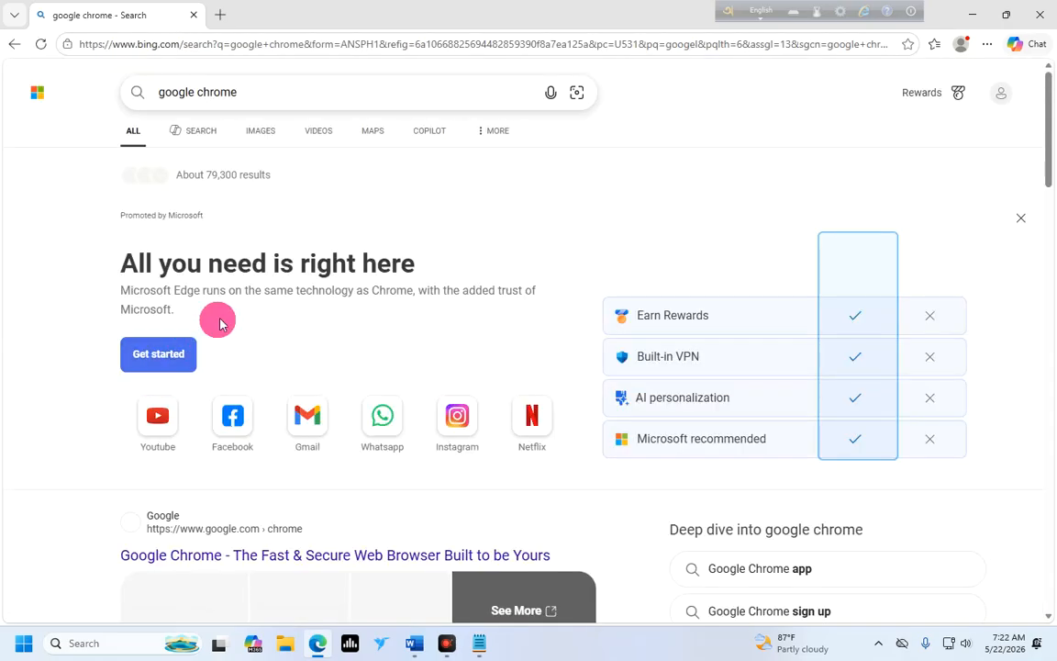
Look through the google chrome search results and open the lo4d.com result "Google Chrome - Download".
{"action": "scroll", "coordinate": [245, 301], "scroll_direction": "down", "scroll_amount": 5}
{"action": "scroll", "coordinate": [244, 249], "scroll_direction": "down", "scroll_amount": 2}
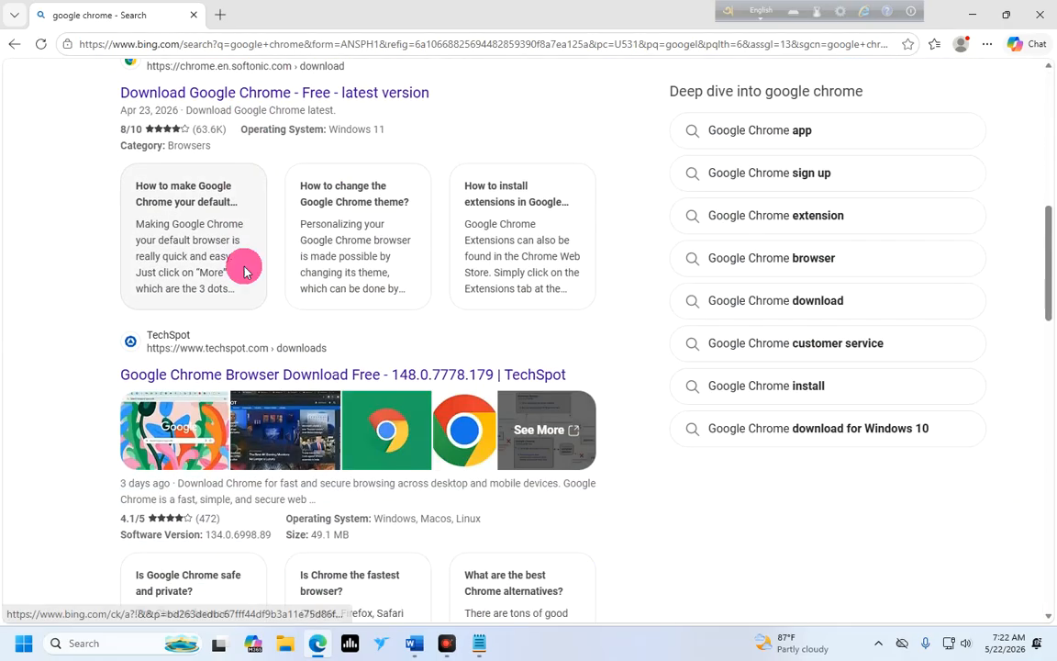
{"action": "scroll", "coordinate": [244, 267], "scroll_direction": "up", "scroll_amount": 4}
{"action": "scroll", "coordinate": [261, 312], "scroll_direction": "down", "scroll_amount": 8}
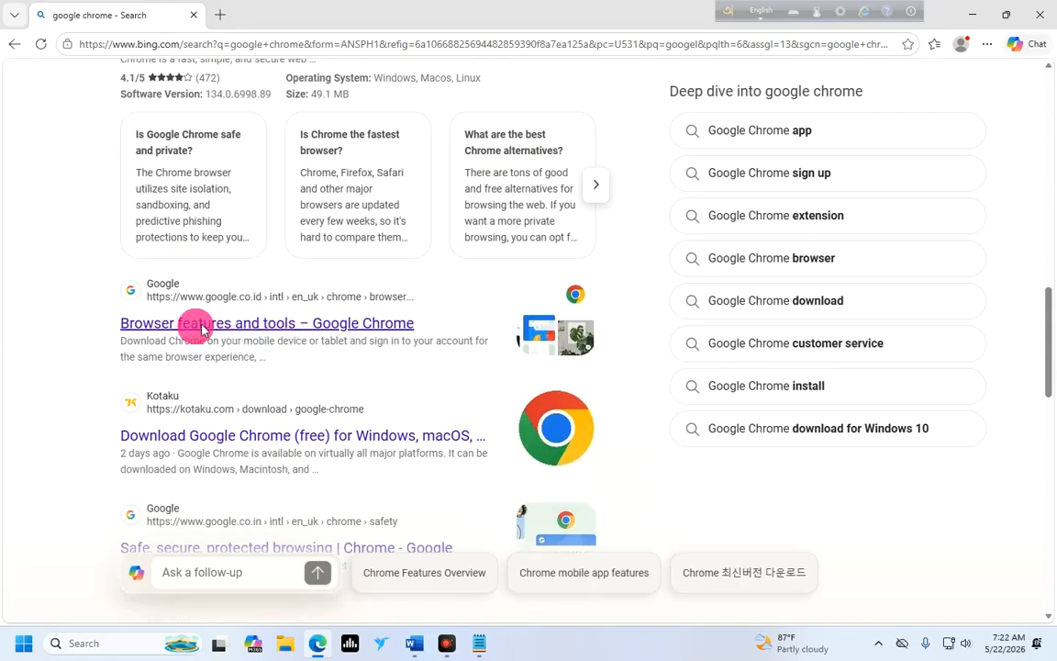
{"action": "scroll", "coordinate": [186, 337], "scroll_direction": "down", "scroll_amount": 4}
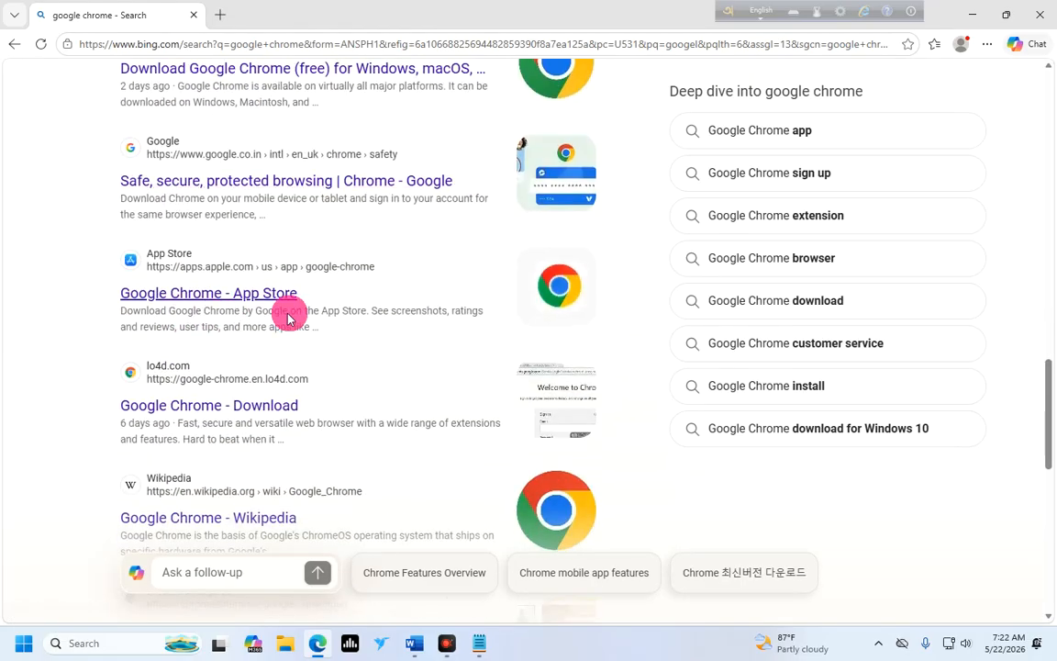
{"action": "scroll", "coordinate": [275, 319], "scroll_direction": "down", "scroll_amount": 2}
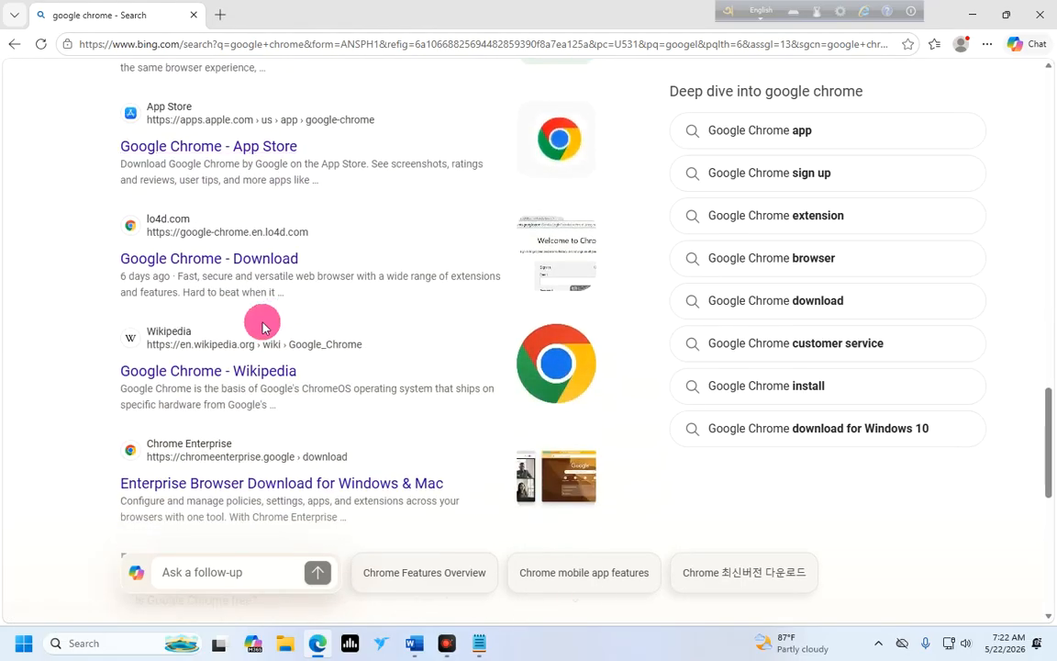
{"action": "left_click", "coordinate": [243, 261]}
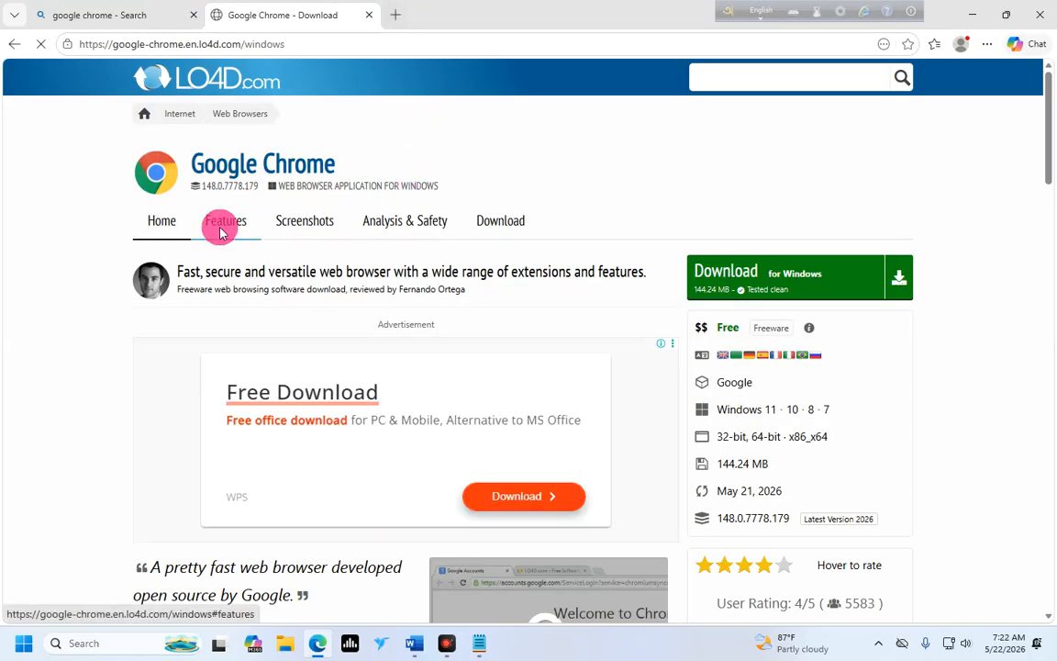
Look over the lo4d.com Google Chrome page, return to the search results and look further through the listings.
{"action": "scroll", "coordinate": [491, 240], "scroll_direction": "down", "scroll_amount": 7}
{"action": "scroll", "coordinate": [493, 299], "scroll_direction": "up", "scroll_amount": 3}
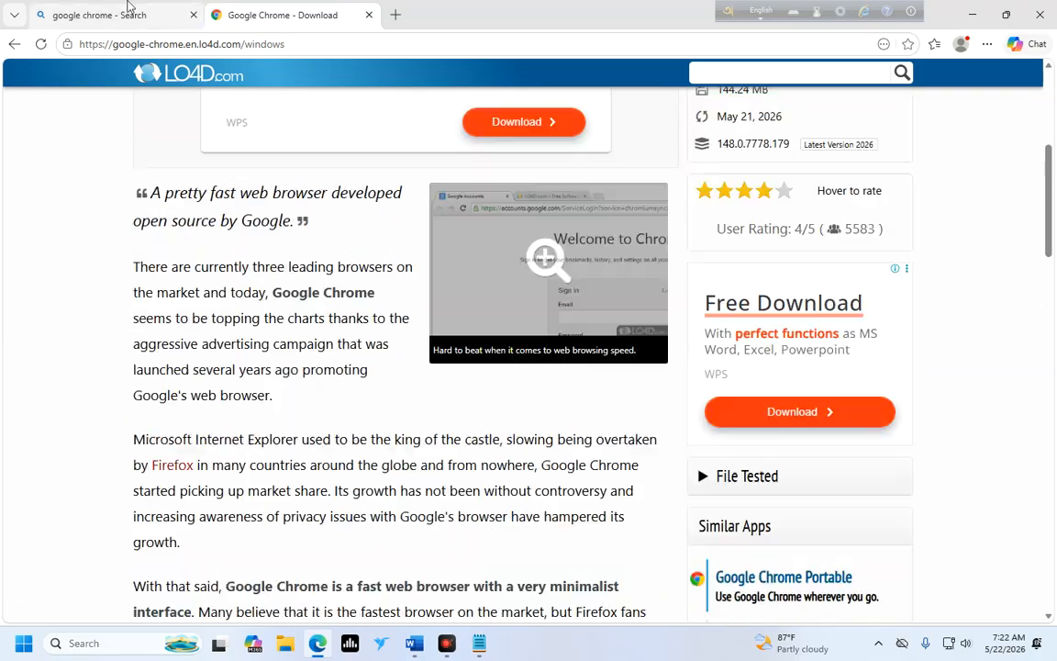
{"action": "left_click", "coordinate": [14, 44]}
{"action": "scroll", "coordinate": [264, 184], "scroll_direction": "down", "scroll_amount": 4}
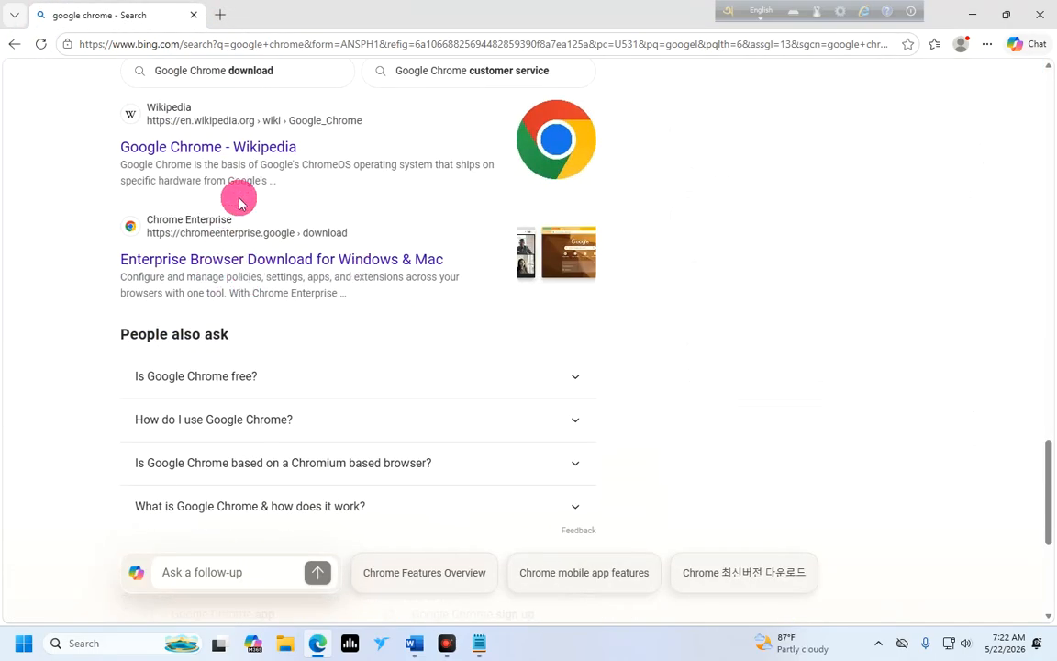
{"action": "scroll", "coordinate": [248, 235], "scroll_direction": "down", "scroll_amount": 4}
{"action": "scroll", "coordinate": [275, 267], "scroll_direction": "up", "scroll_amount": 6}
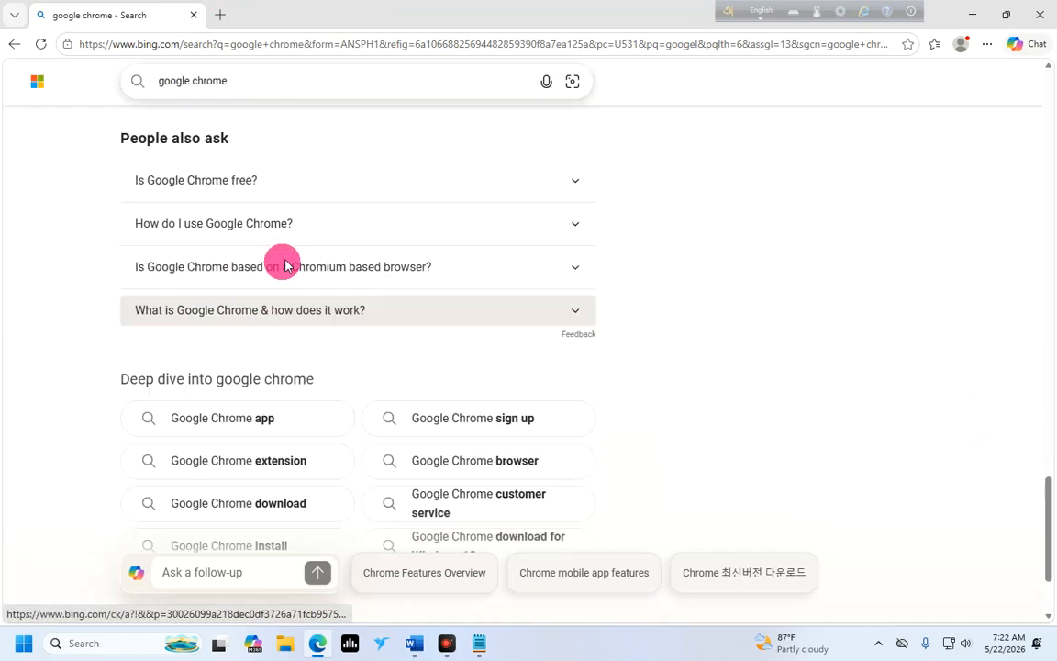
Search for google chrome download for pc and open the Softonic result "Download Google Chrome - Free - latest version".
{"action": "left_click", "coordinate": [240, 80]}
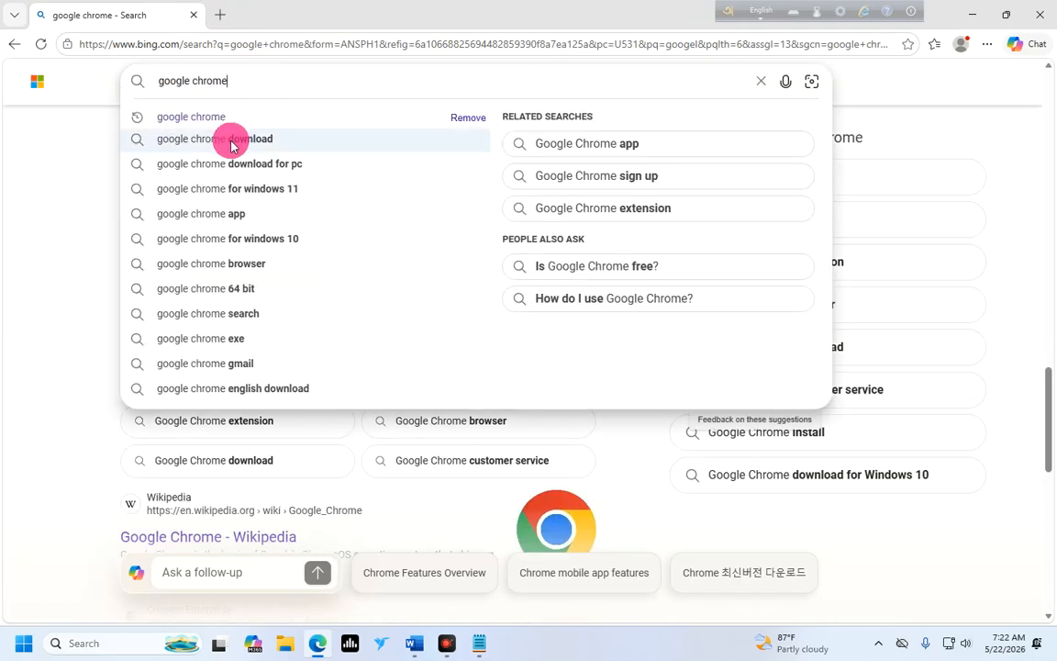
{"action": "left_click", "coordinate": [260, 164]}
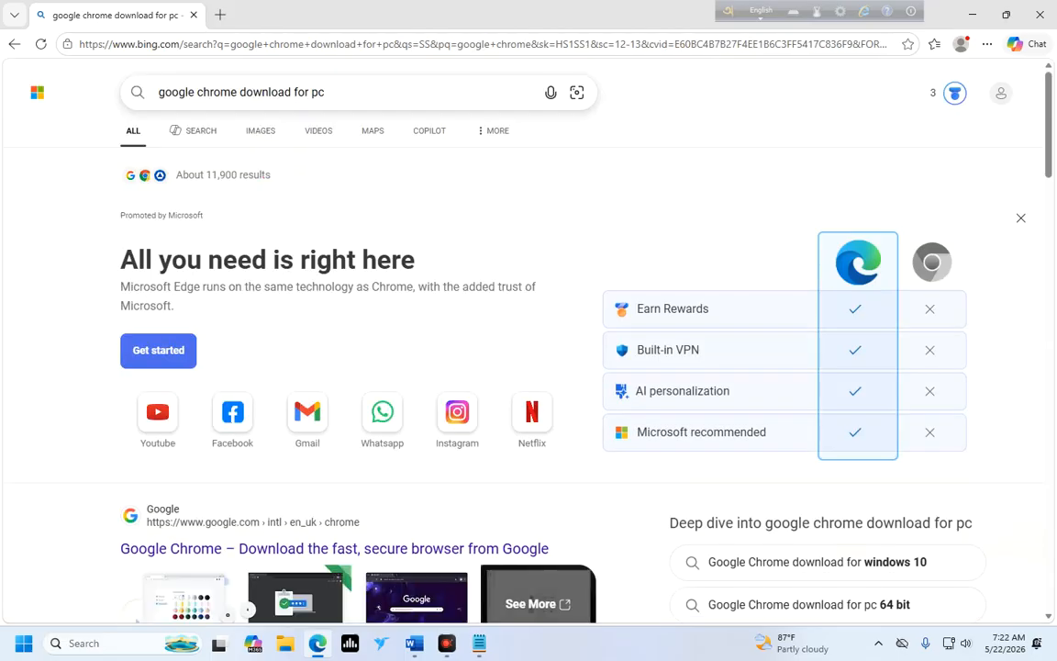
{"action": "scroll", "coordinate": [233, 206], "scroll_direction": "down", "scroll_amount": 6}
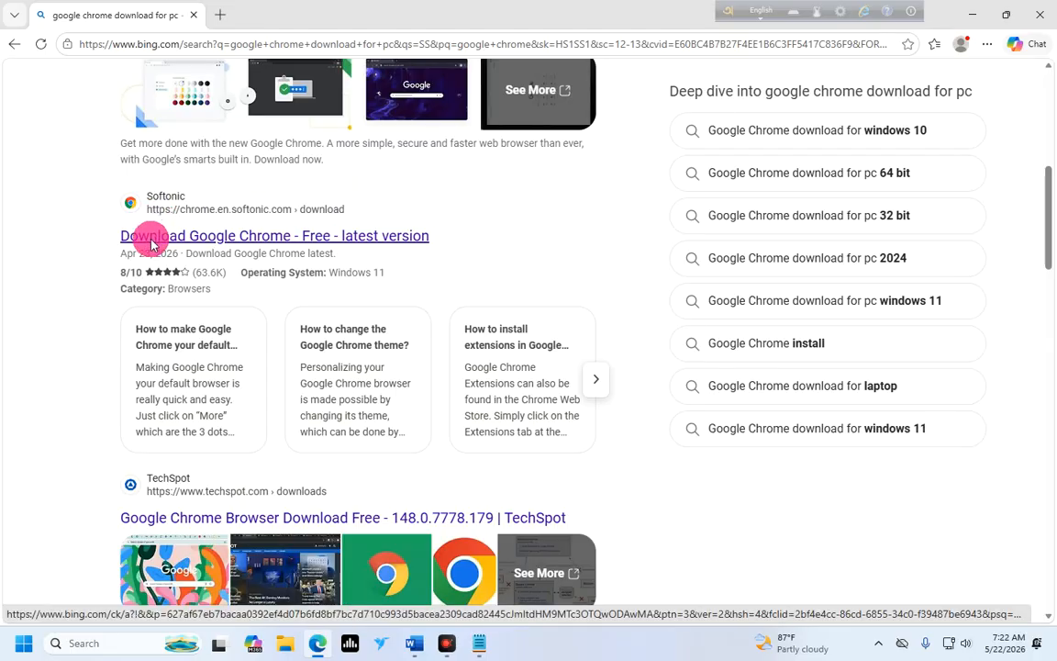
{"action": "left_click", "coordinate": [244, 236]}
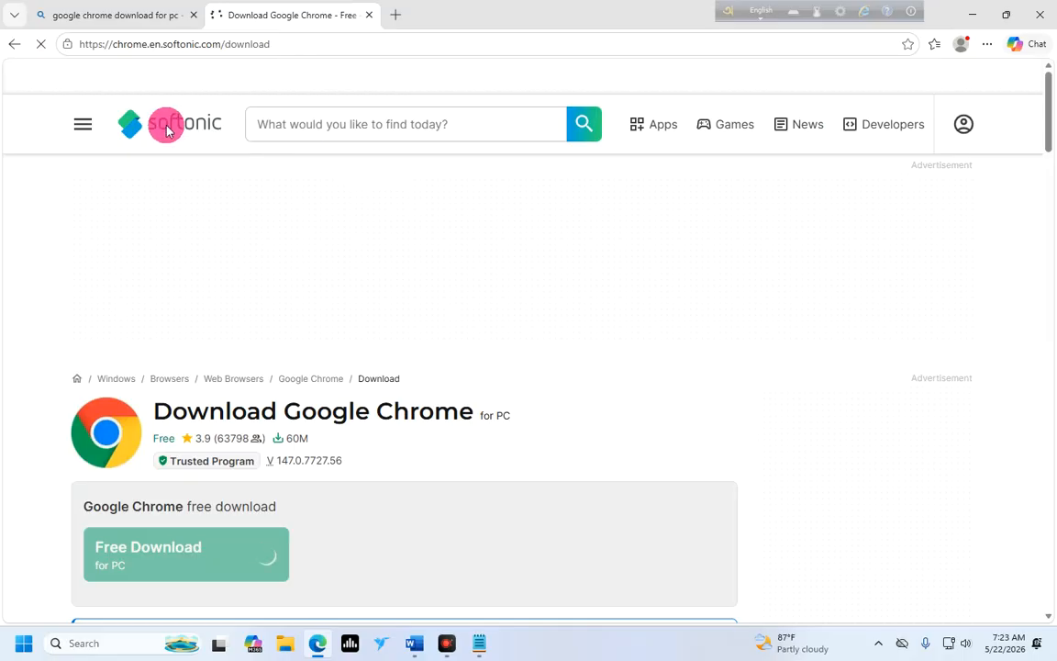
Return to the search results and look through the google chrome download for pc listings.
{"action": "left_click", "coordinate": [15, 43]}
{"action": "scroll", "coordinate": [257, 257], "scroll_direction": "down", "scroll_amount": 5}
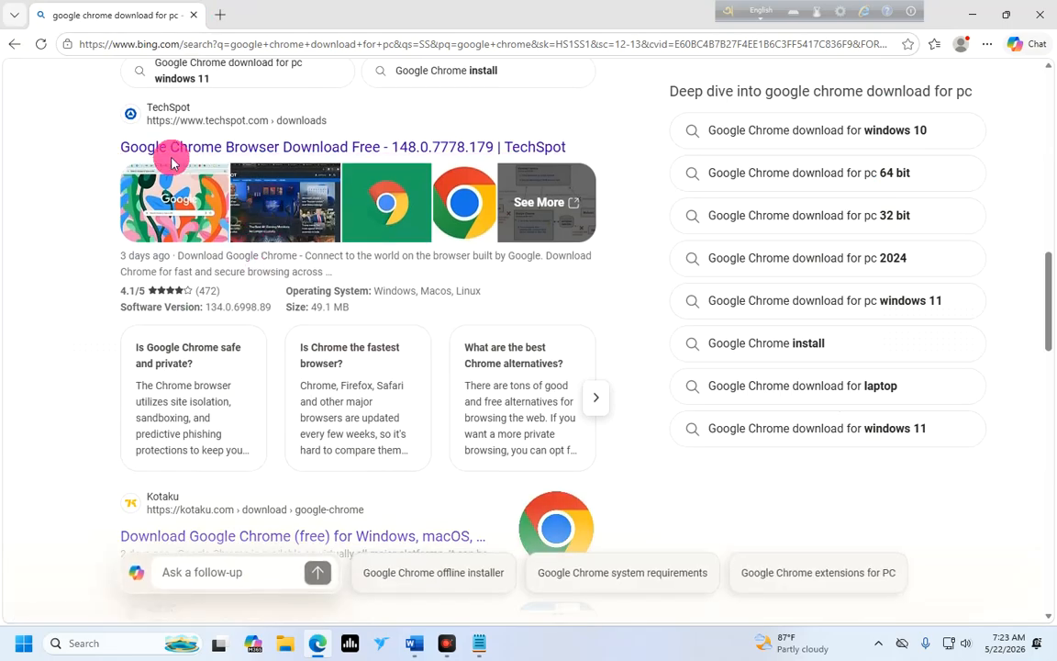
{"action": "scroll", "coordinate": [320, 272], "scroll_direction": "down", "scroll_amount": 1}
{"action": "scroll", "coordinate": [320, 272], "scroll_direction": "down", "scroll_amount": 6}
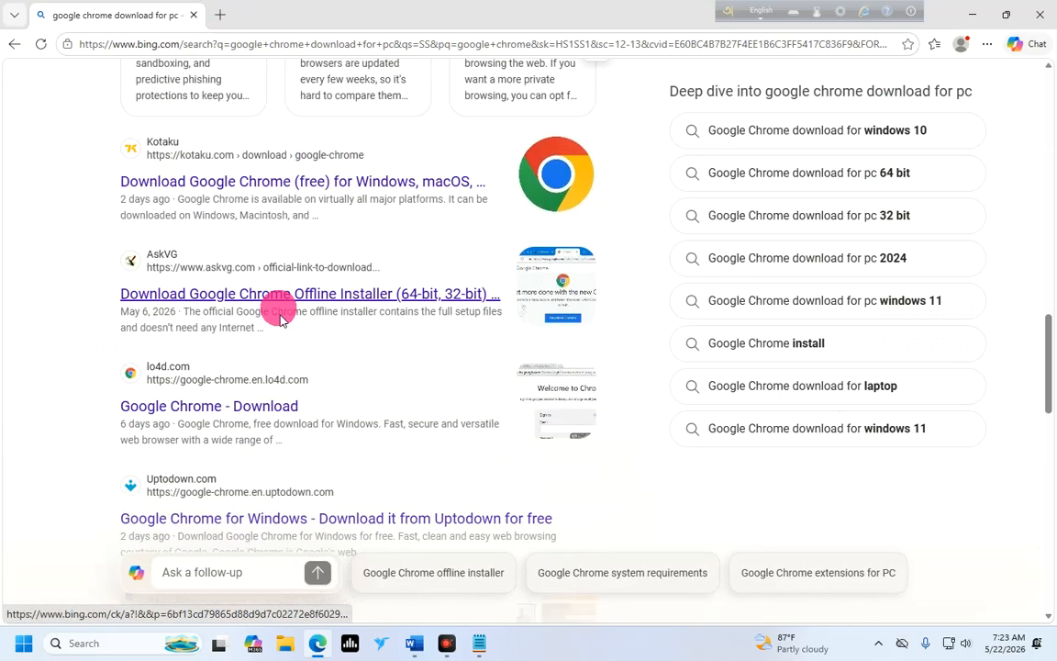
{"action": "scroll", "coordinate": [236, 285], "scroll_direction": "down", "scroll_amount": 3}
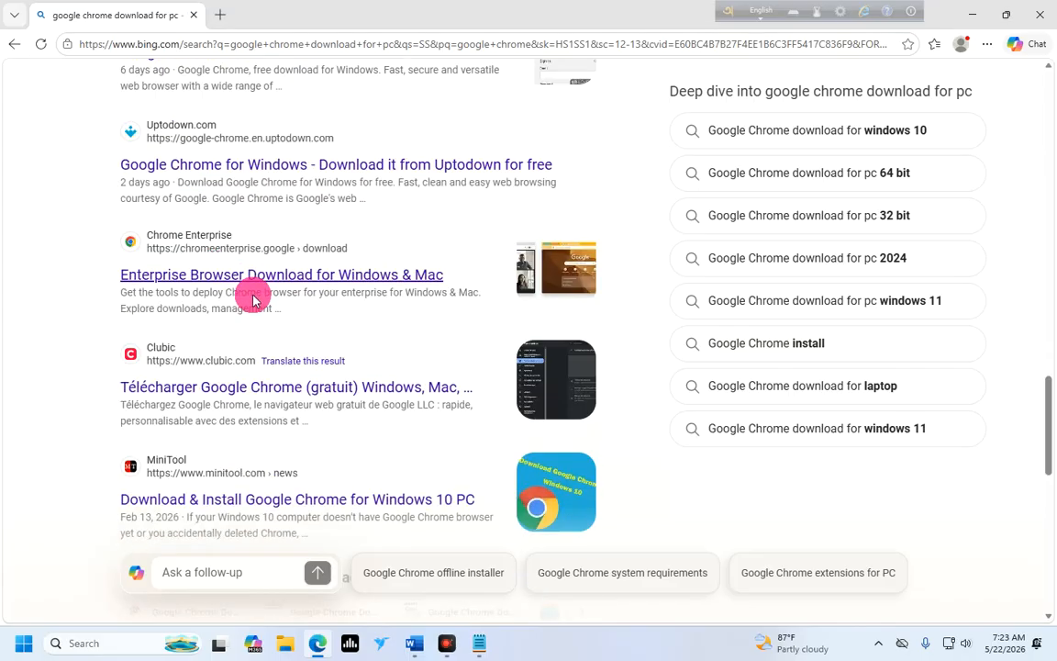
{"action": "scroll", "coordinate": [259, 288], "scroll_direction": "down", "scroll_amount": 7}
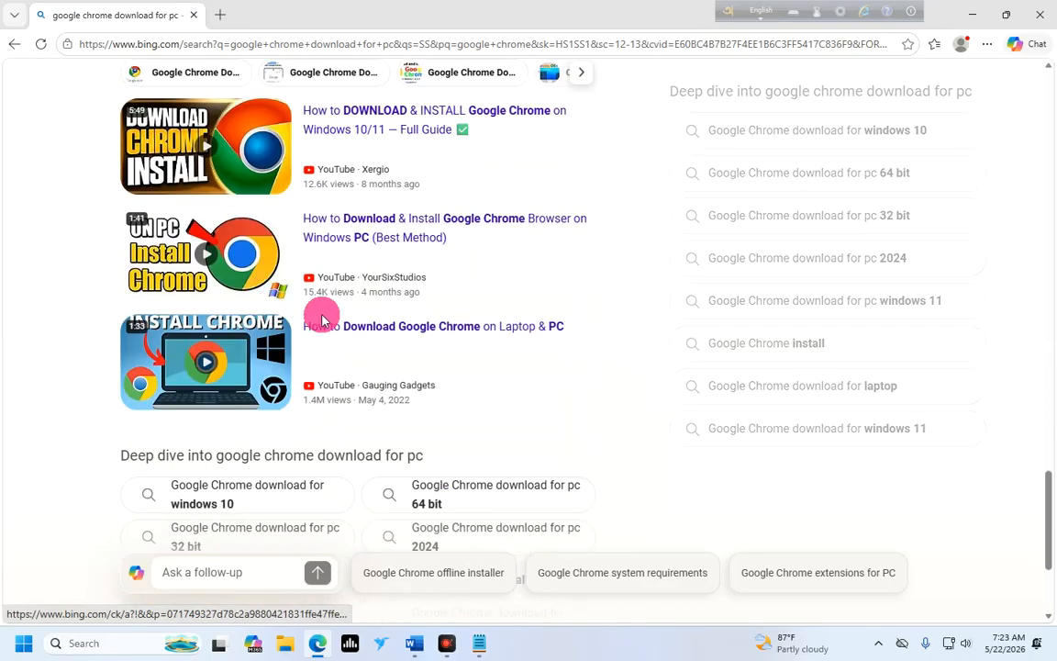
{"action": "scroll", "coordinate": [315, 161], "scroll_direction": "up", "scroll_amount": 3}
{"action": "scroll", "coordinate": [315, 162], "scroll_direction": "up", "scroll_amount": 7}
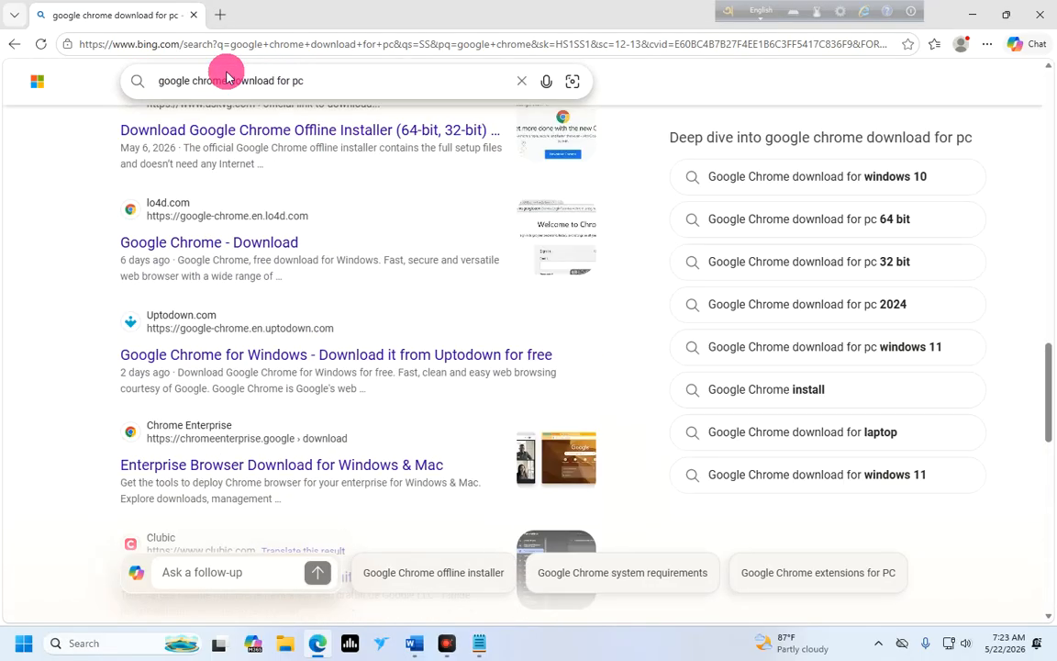
Search for google chrome download for windows and open the google.co.in result "Google Chrome – Download the fast, secure browser from Google".
{"action": "left_click_drag", "start_coordinate": [233, 81], "coordinate": [338, 79]}
{"action": "key", "text": "BackSpace"}
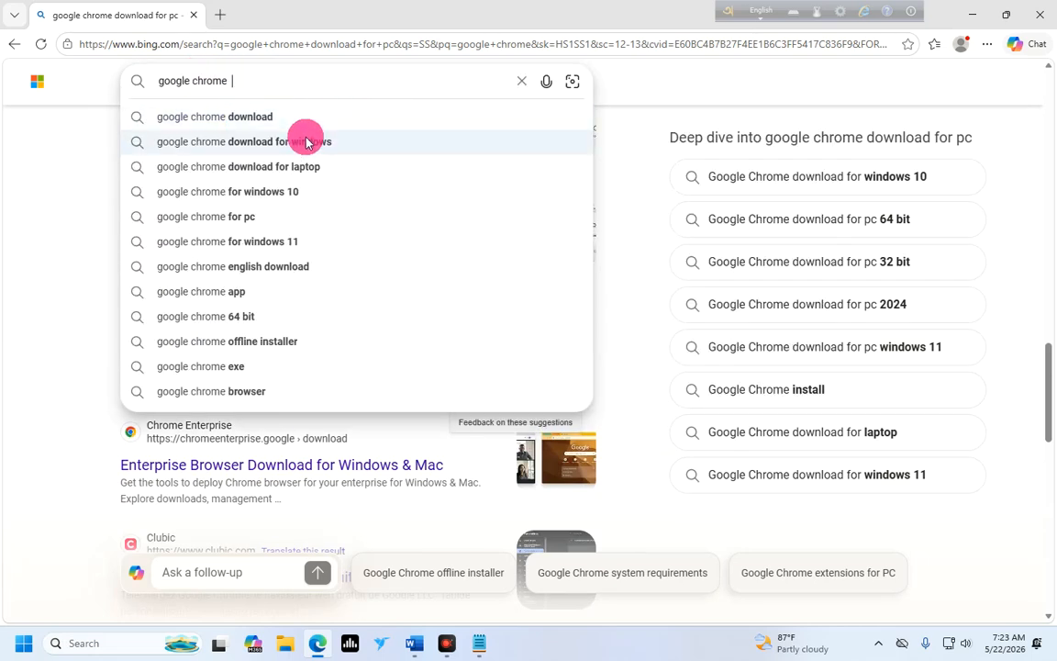
{"action": "left_click", "coordinate": [305, 141]}
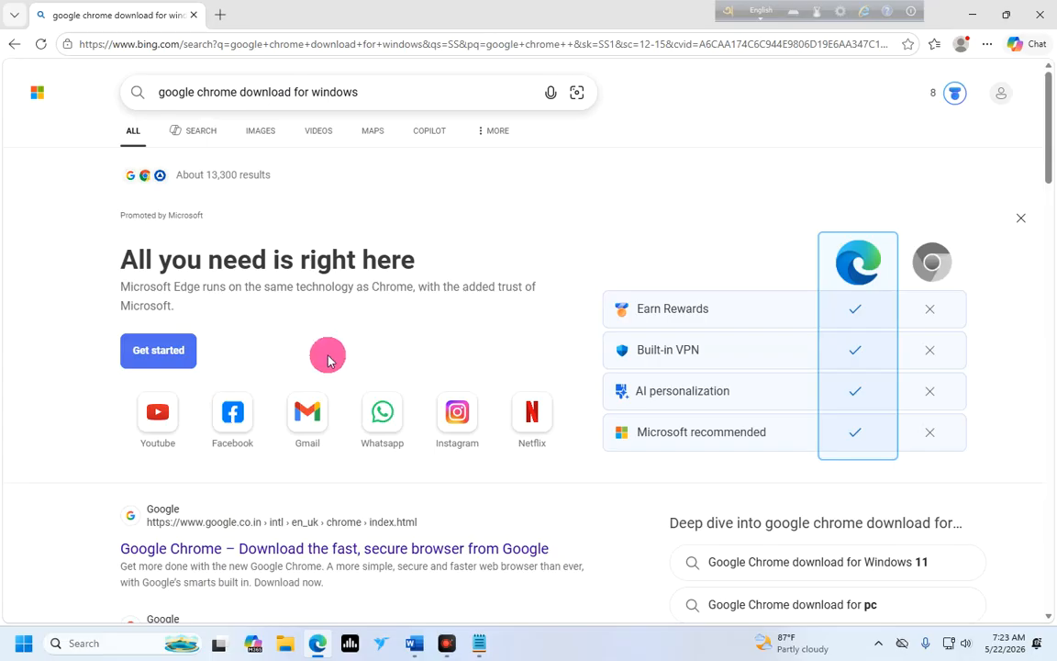
{"action": "scroll", "coordinate": [329, 360], "scroll_direction": "down", "scroll_amount": 2}
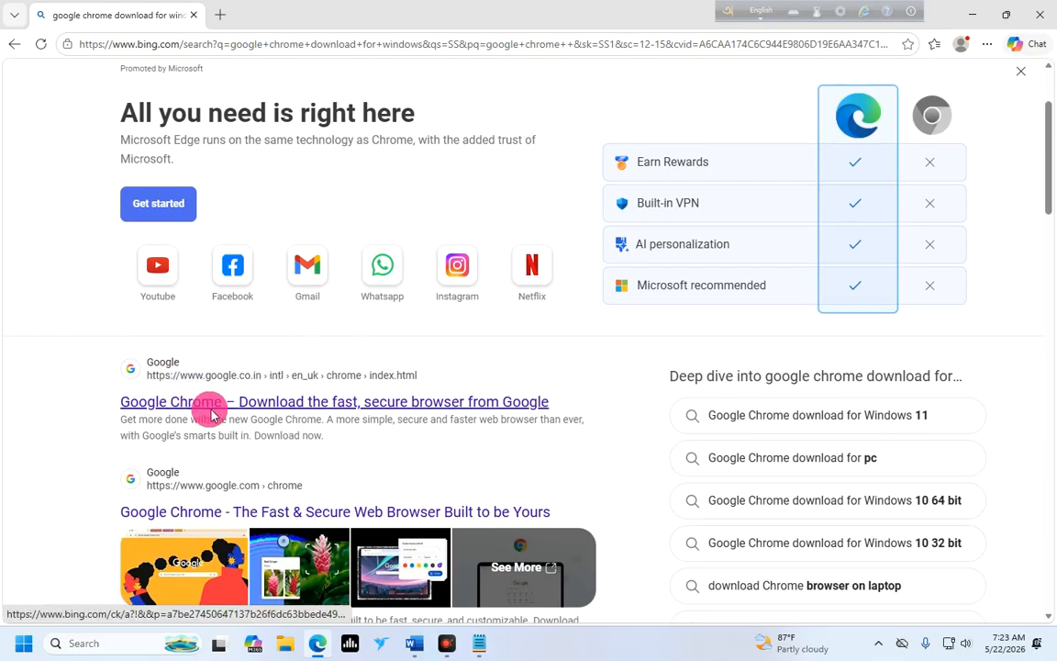
{"action": "left_click", "coordinate": [393, 402]}
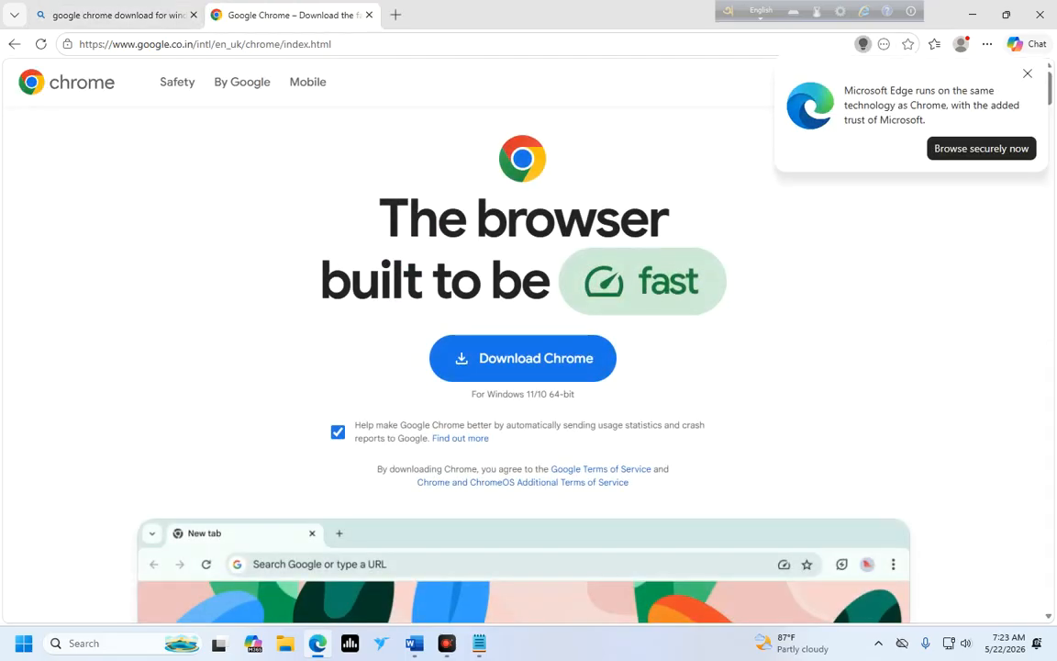
{"action": "left_click", "coordinate": [243, 43]}
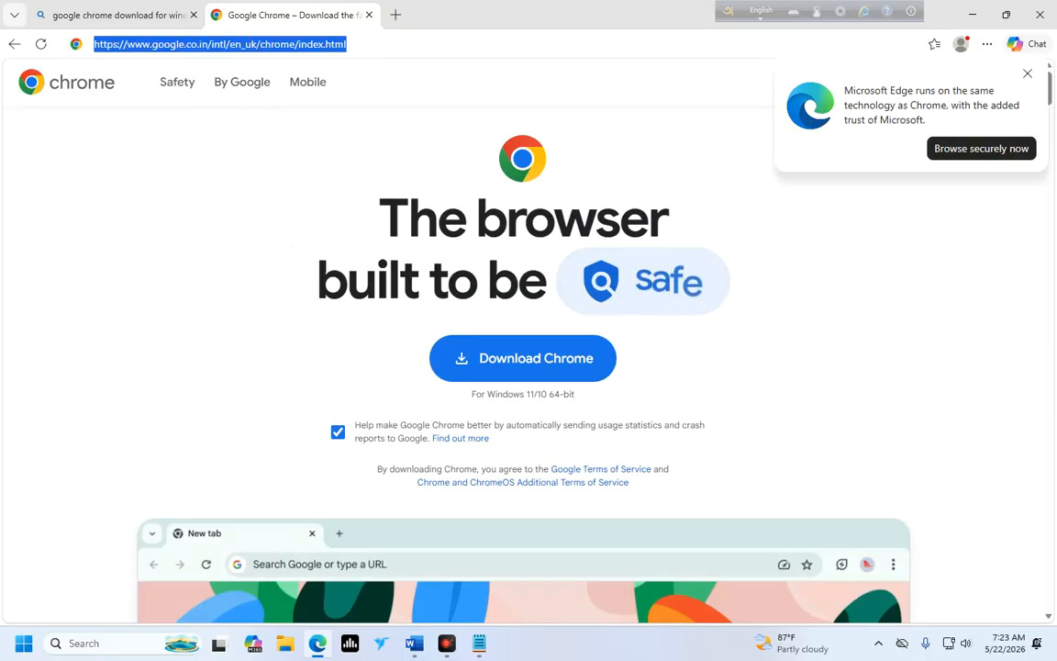
{"action": "left_click", "coordinate": [323, 44]}
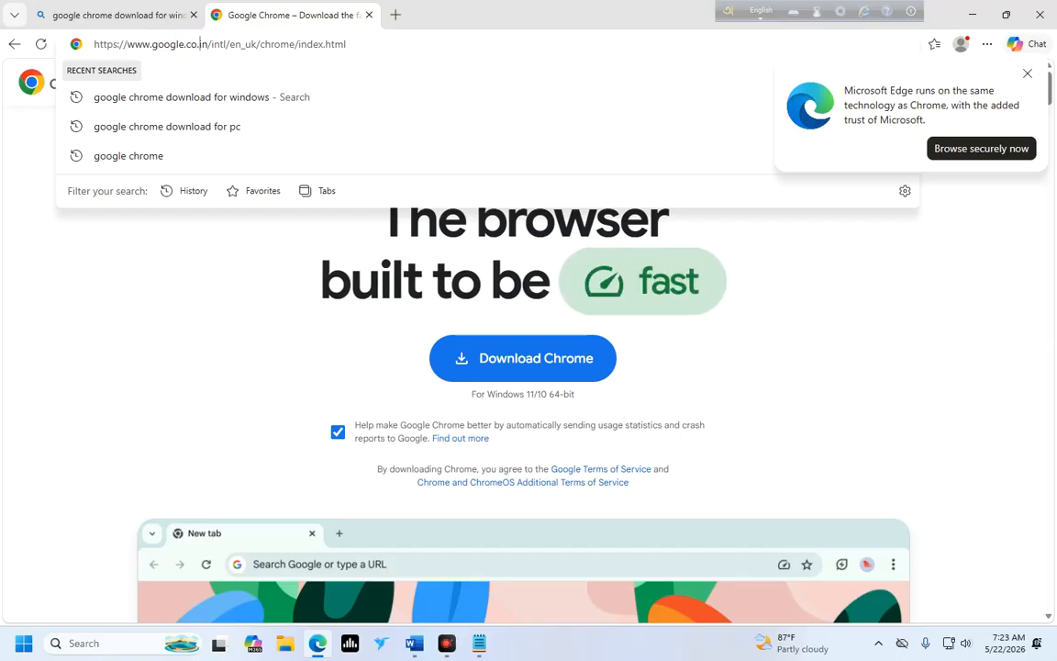
{"action": "left_click_drag", "start_coordinate": [208, 44], "coordinate": [92, 44]}
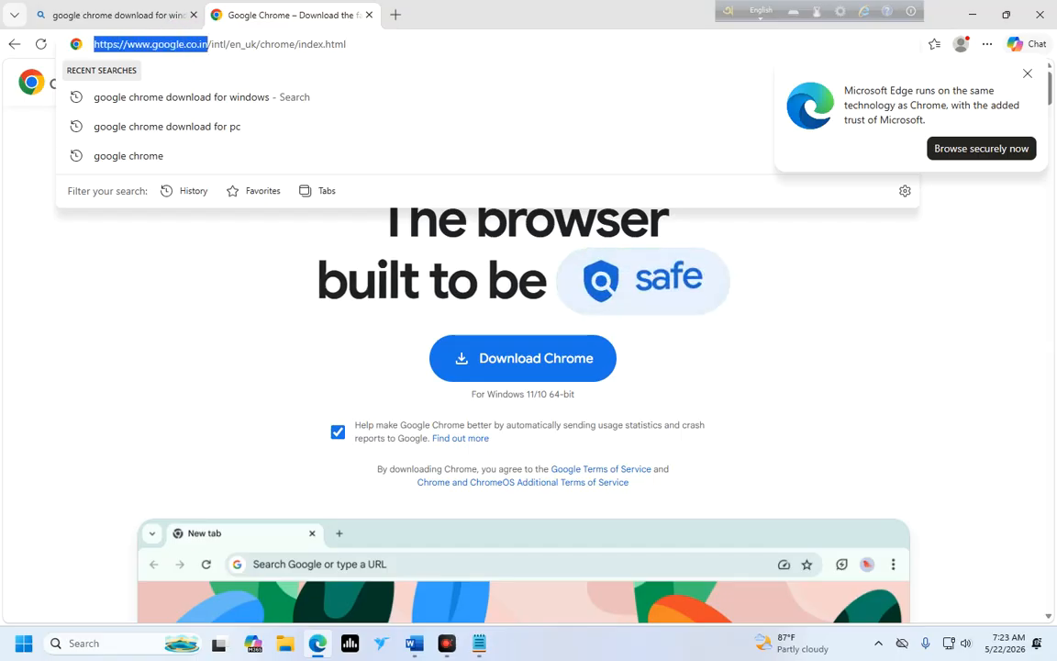
{"action": "left_click", "coordinate": [146, 231]}
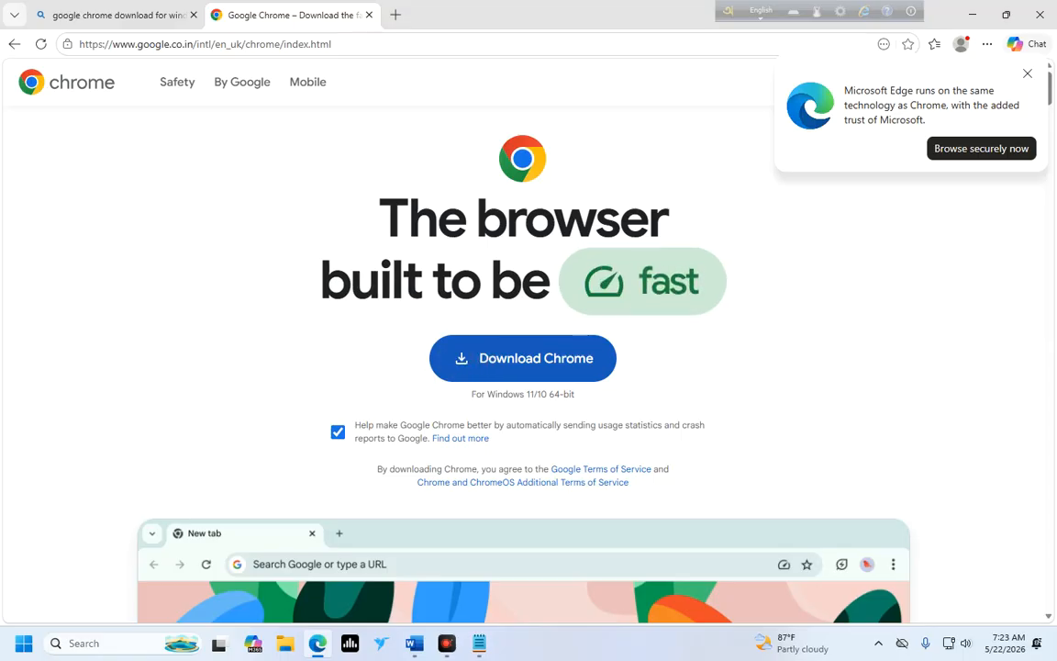
Download Chrome from Google's page and copy the ChromeSetup file in the Downloads folder.
{"action": "left_click", "coordinate": [462, 354]}
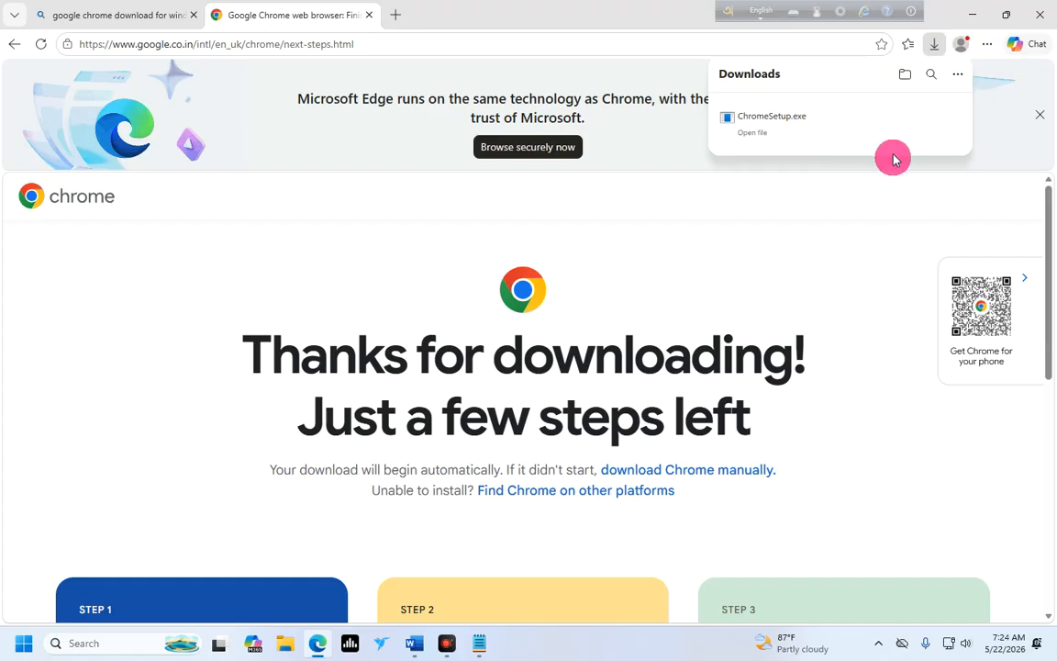
{"action": "left_click", "coordinate": [904, 77]}
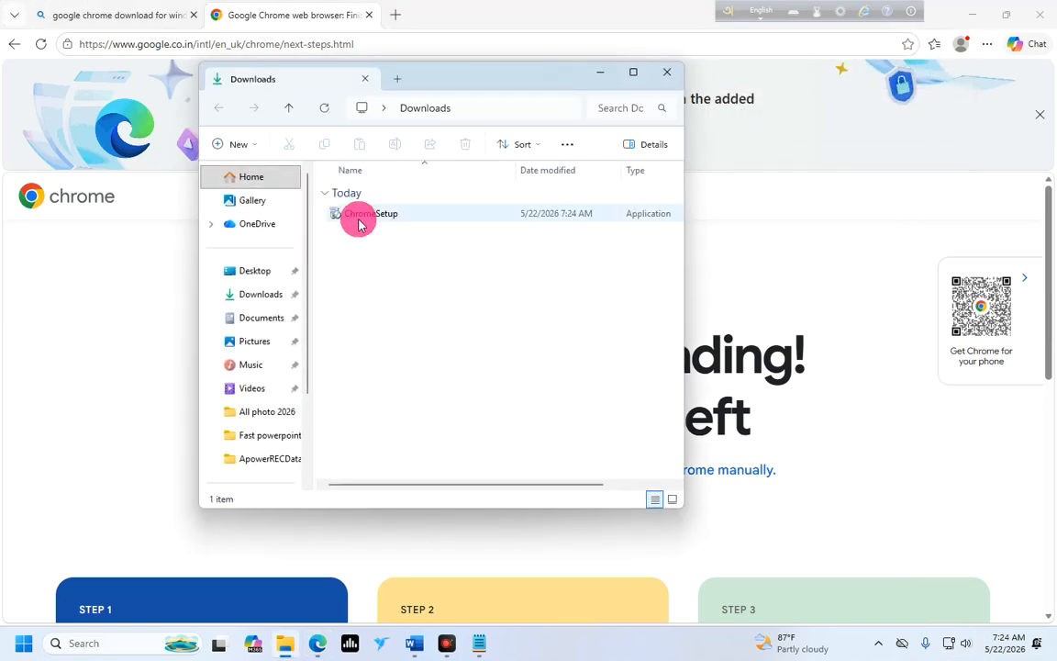
{"action": "left_click", "coordinate": [362, 216]}
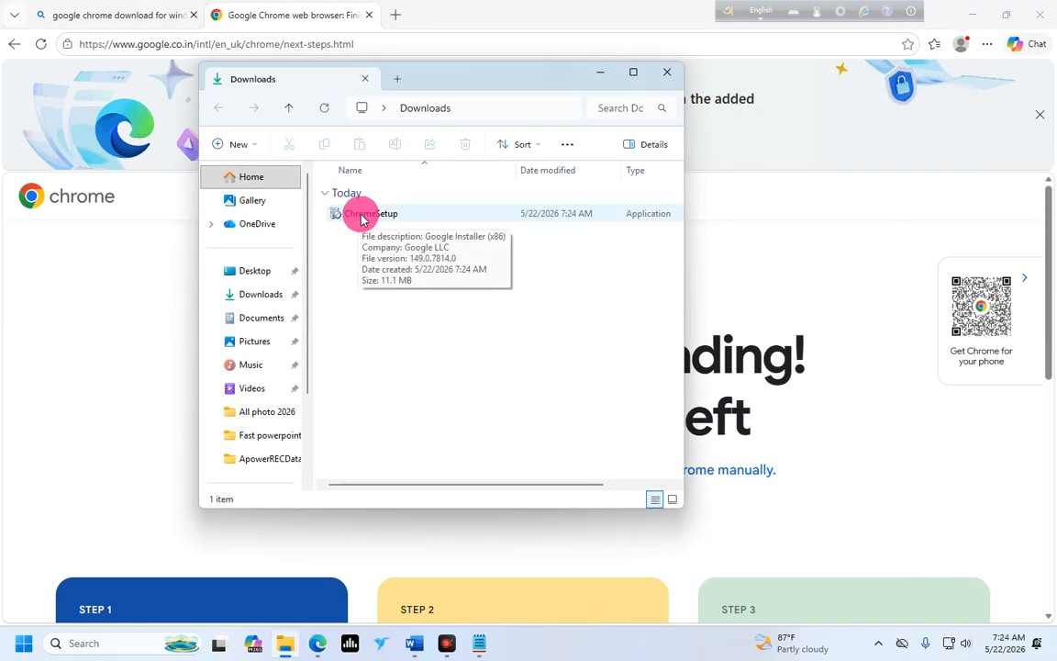
{"action": "right_click", "coordinate": [359, 219]}
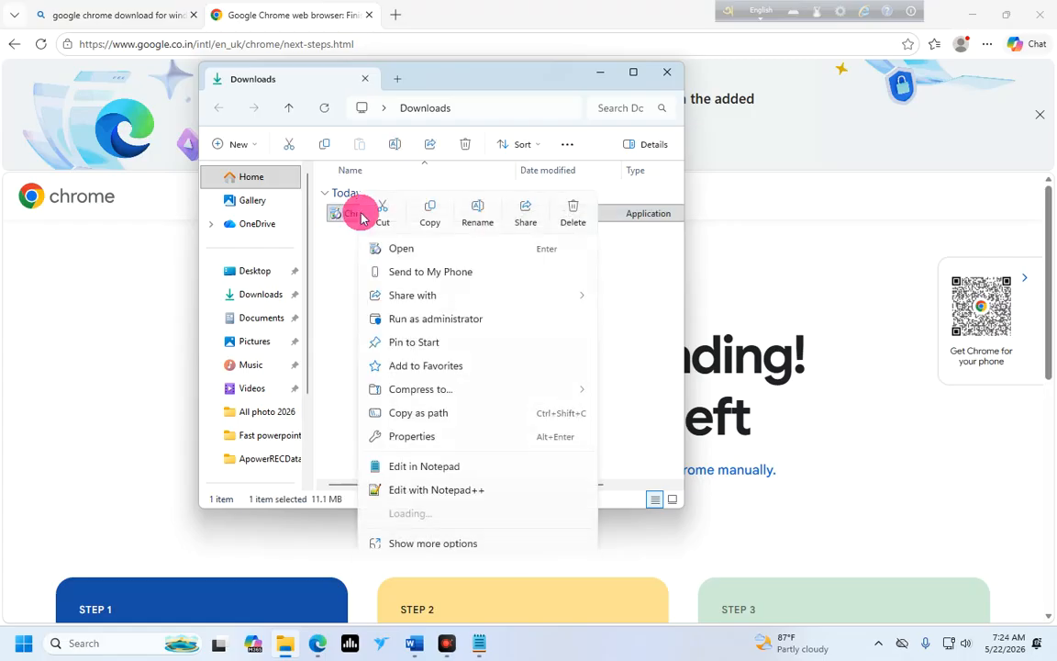
{"action": "left_click", "coordinate": [656, 85]}
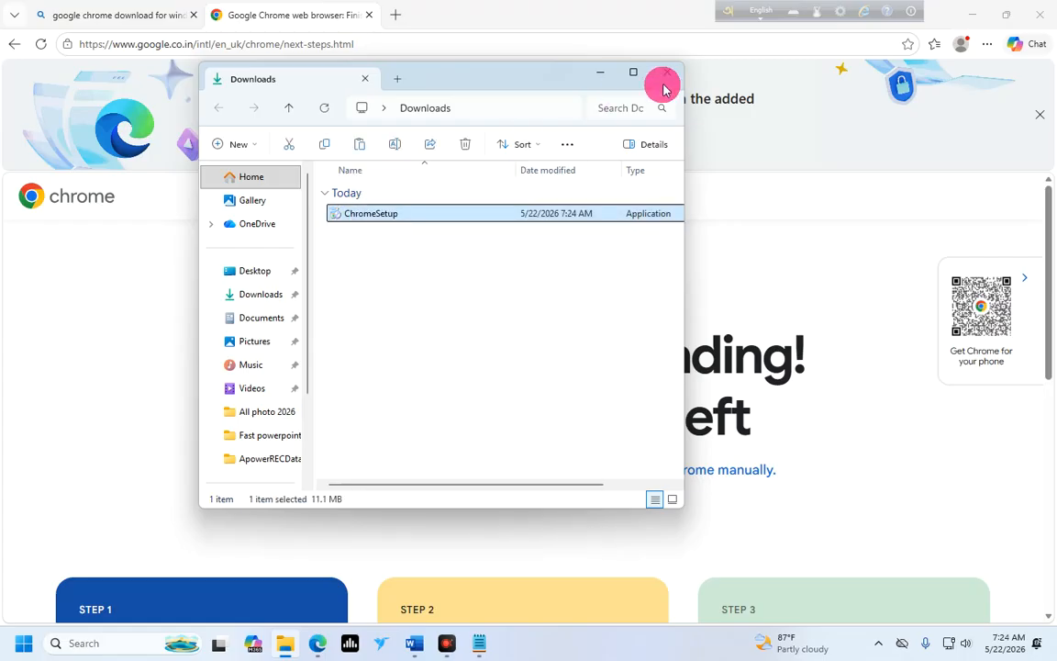
Close the Downloads folder, minimize the browser and paste ChromeSetup onto the desktop.
{"action": "left_click", "coordinate": [668, 71]}
{"action": "left_click", "coordinate": [972, 15]}
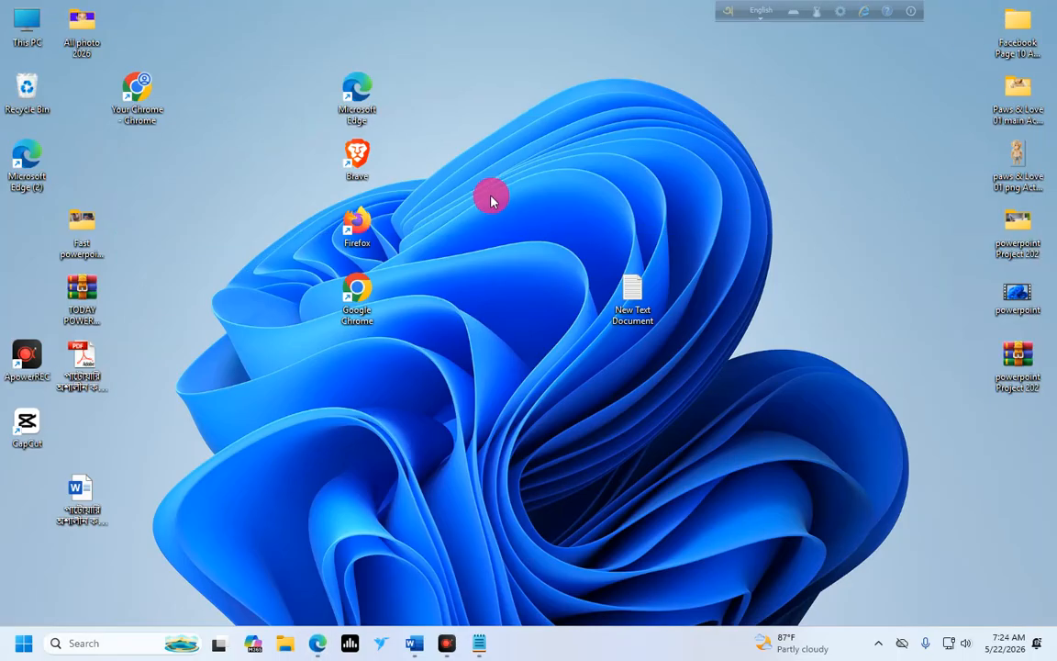
{"action": "right_click", "coordinate": [566, 134]}
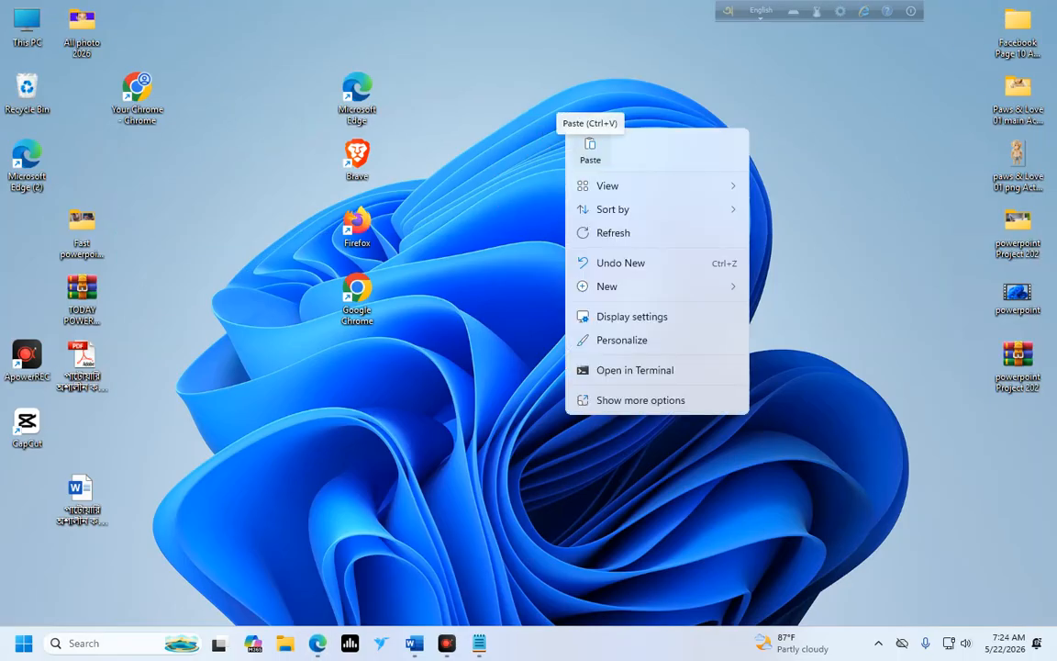
{"action": "left_click", "coordinate": [590, 146]}
Place the ChromeSetup file and the Google Chrome shortcut side by side on the desktop, level with Brave.
{"action": "left_click_drag", "start_coordinate": [12, 224], "coordinate": [533, 225]}
{"action": "left_click", "coordinate": [358, 303]}
{"action": "left_click_drag", "start_coordinate": [358, 303], "coordinate": [469, 163]}
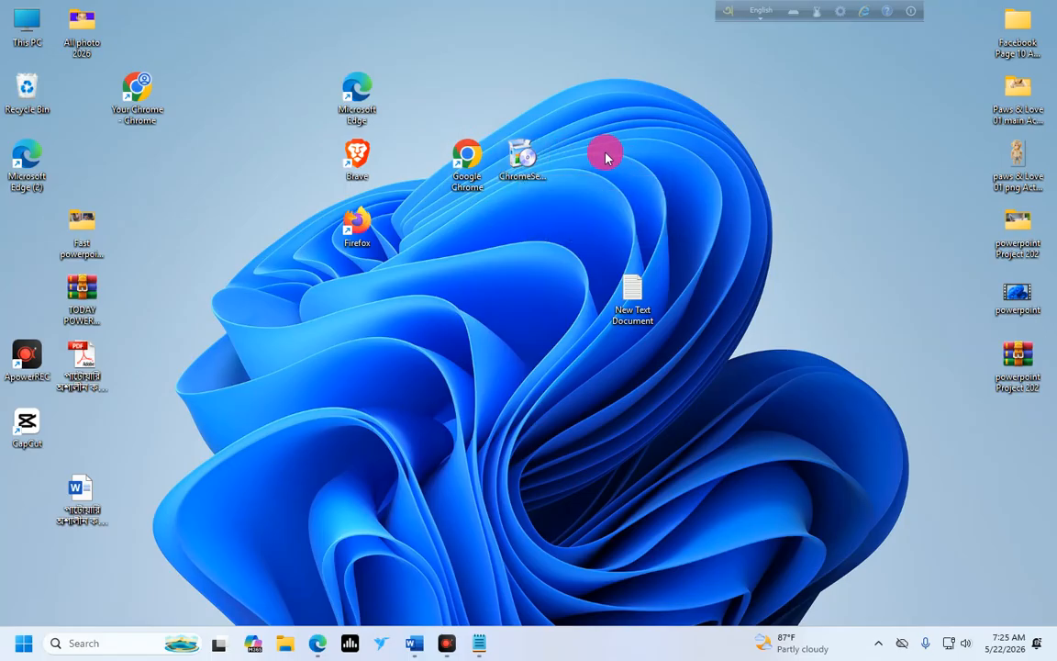
Open Google Chrome from its desktop shortcut to view the profile chooser, and close it.
{"action": "double_click", "coordinate": [467, 156]}
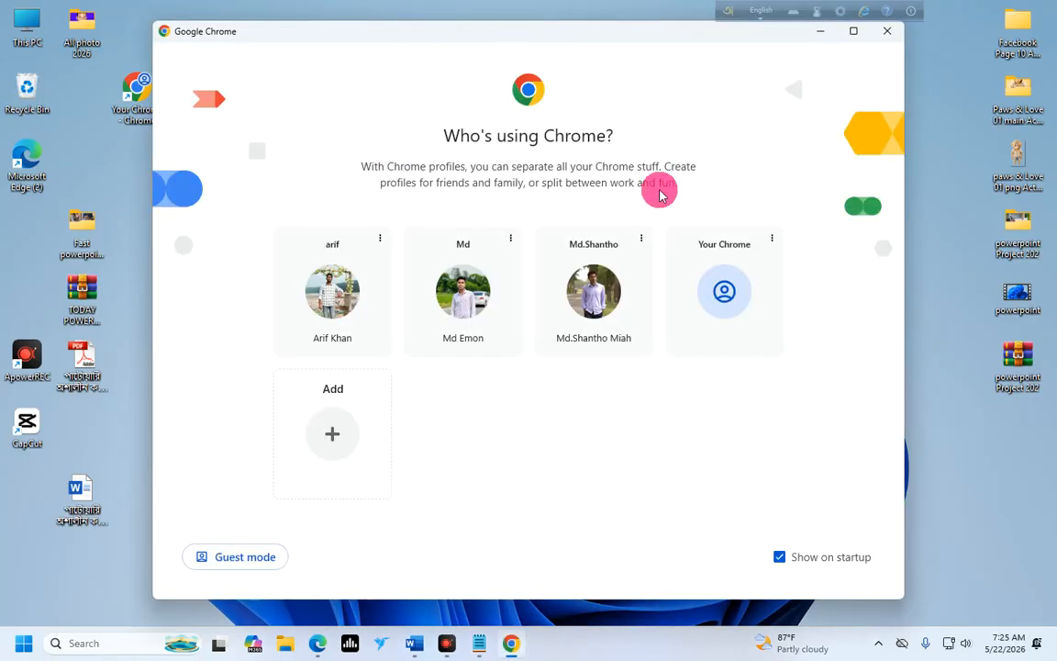
{"action": "left_click", "coordinate": [887, 31]}
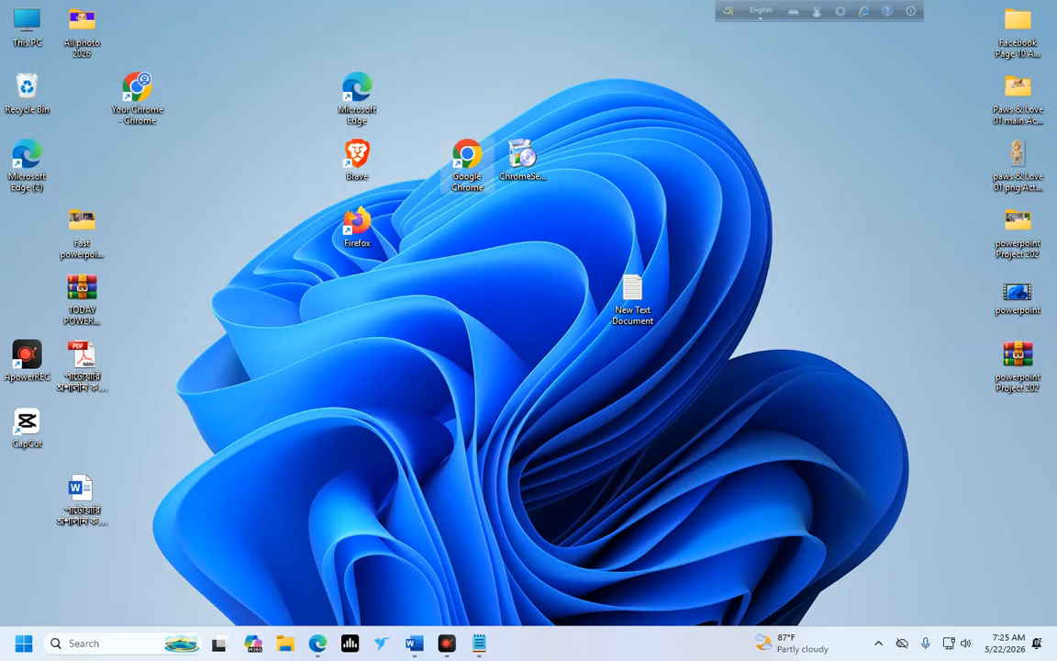
Delete ChromeSetup from the desktop and move the Google Chrome shortcut back below Firefox.
{"action": "right_click", "coordinate": [521, 158]}
{"action": "left_click", "coordinate": [734, 184]}
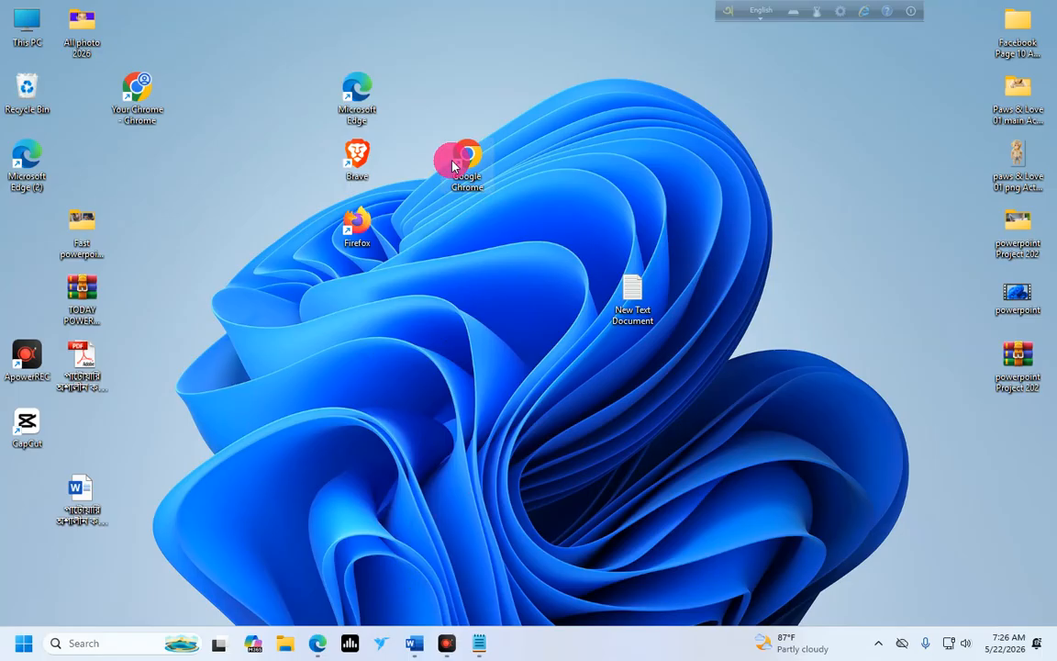
{"action": "left_click_drag", "start_coordinate": [452, 165], "coordinate": [358, 298]}
Add a Chrome profile without signing in, labelled with a person's first name followed by "internet class 2026".
{"action": "double_click", "coordinate": [358, 295]}
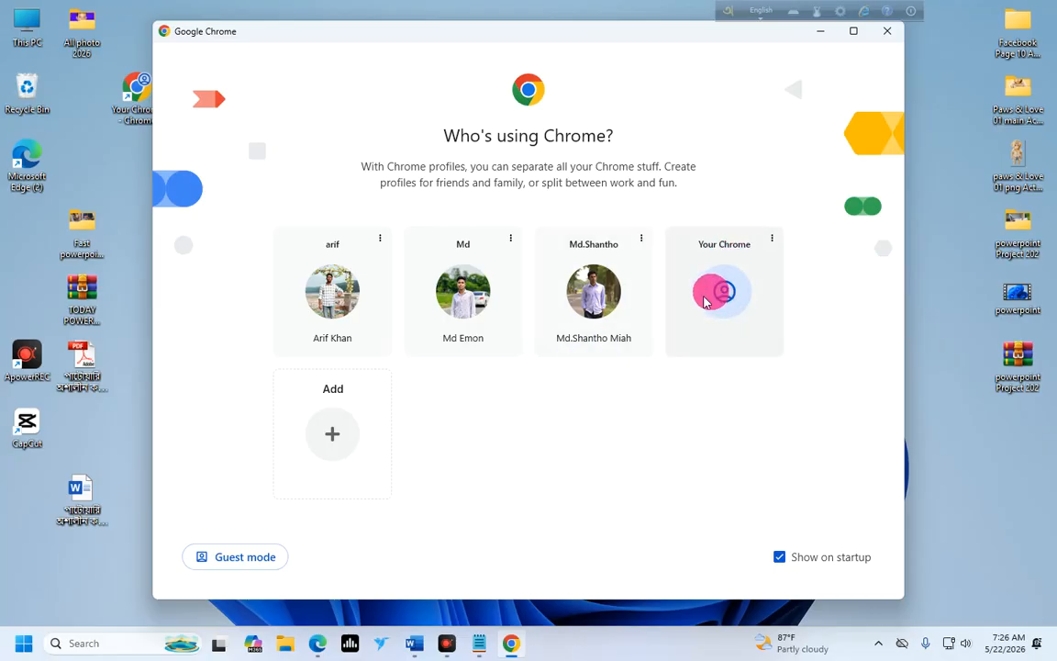
{"action": "left_click", "coordinate": [328, 404]}
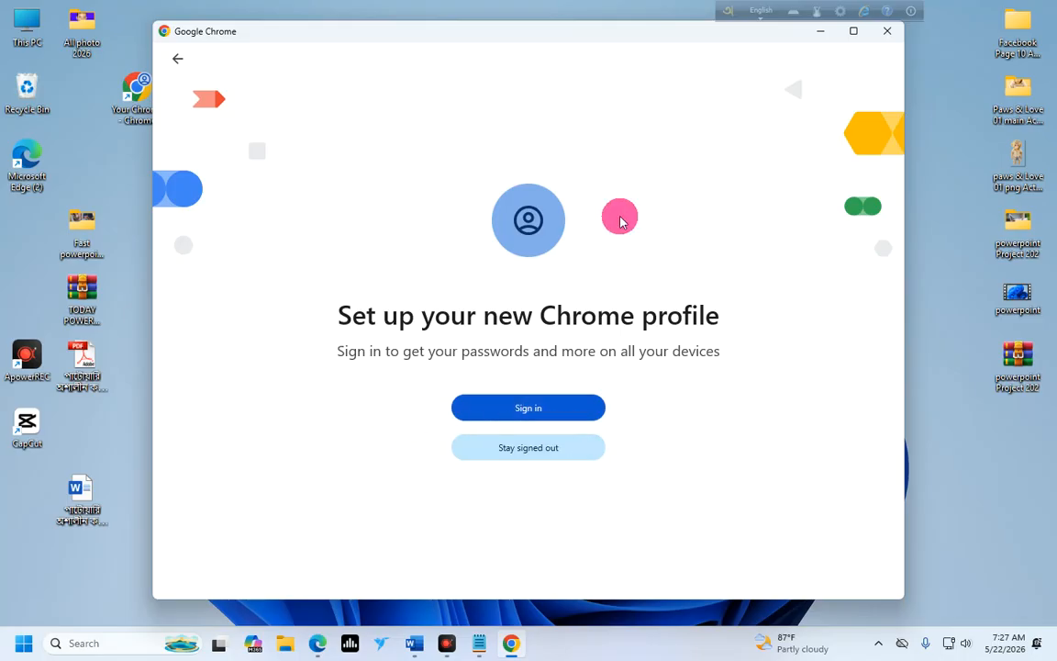
{"action": "left_click", "coordinate": [530, 450]}
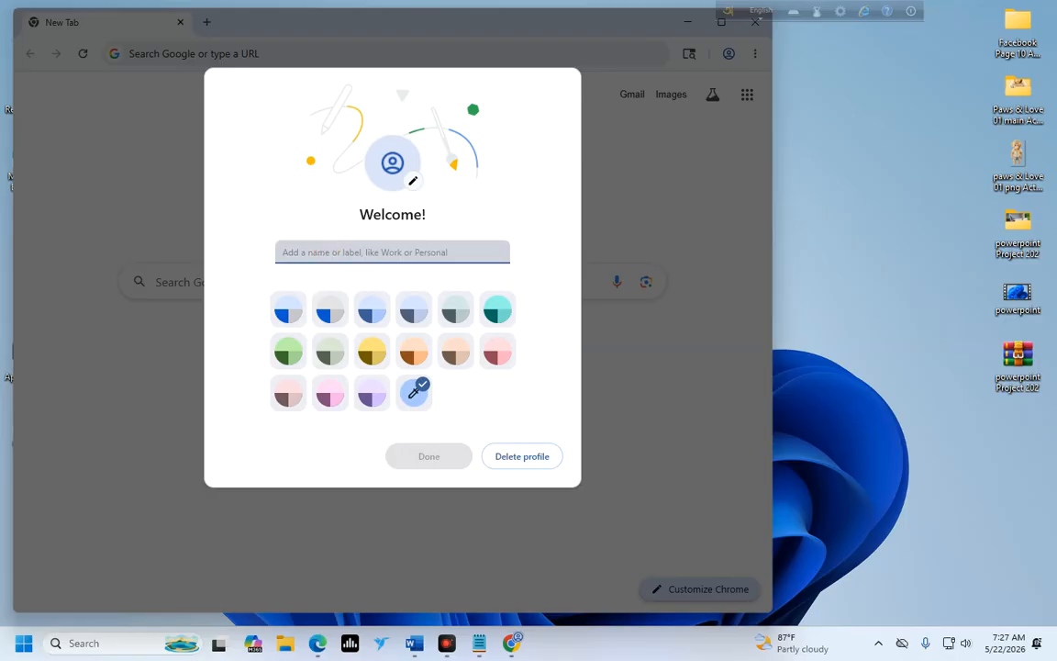
{"action": "type", "text": "Rofiq internet class 2026"}
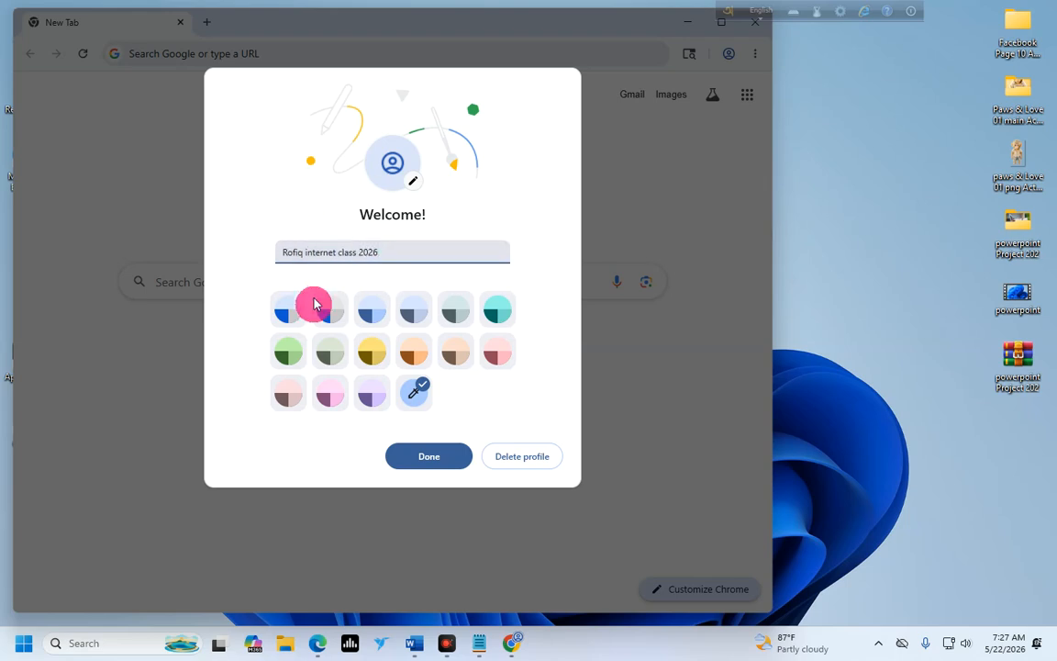
{"action": "left_click", "coordinate": [432, 455]}
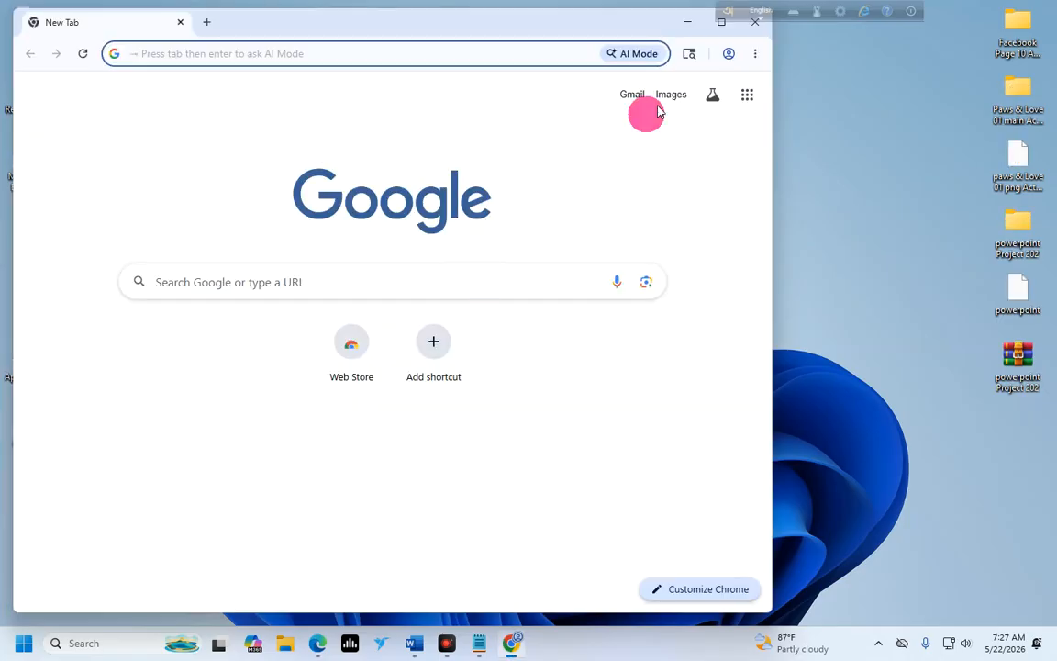
Maximize the new profile's browser window and close it.
{"action": "left_click_drag", "start_coordinate": [664, 25], "coordinate": [619, 95]}
{"action": "left_click", "coordinate": [708, 94]}
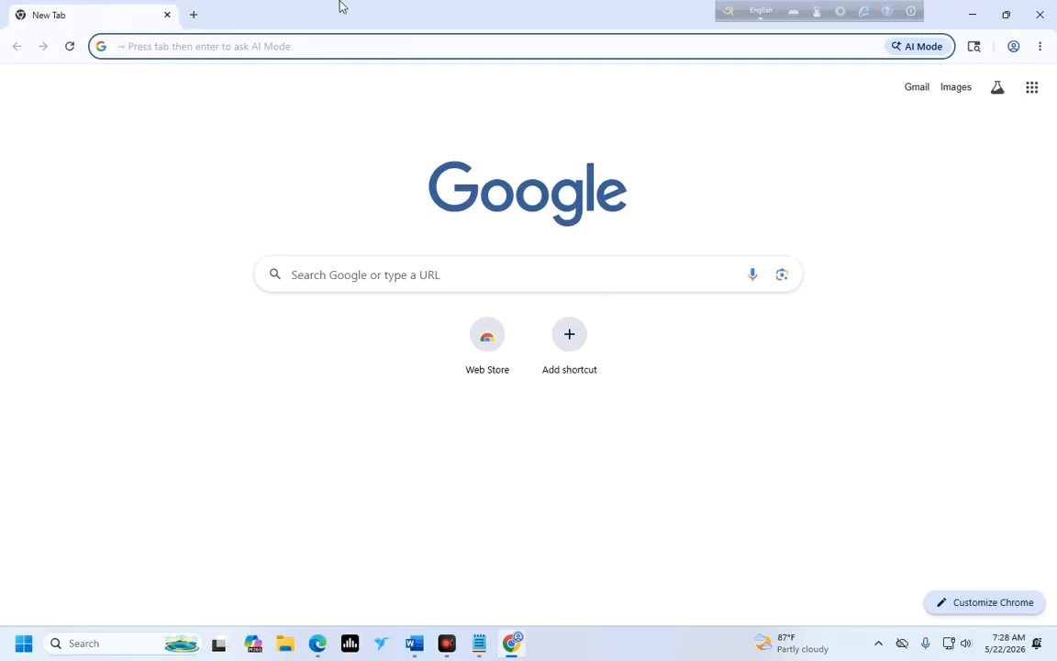
{"action": "left_click", "coordinate": [1051, 30]}
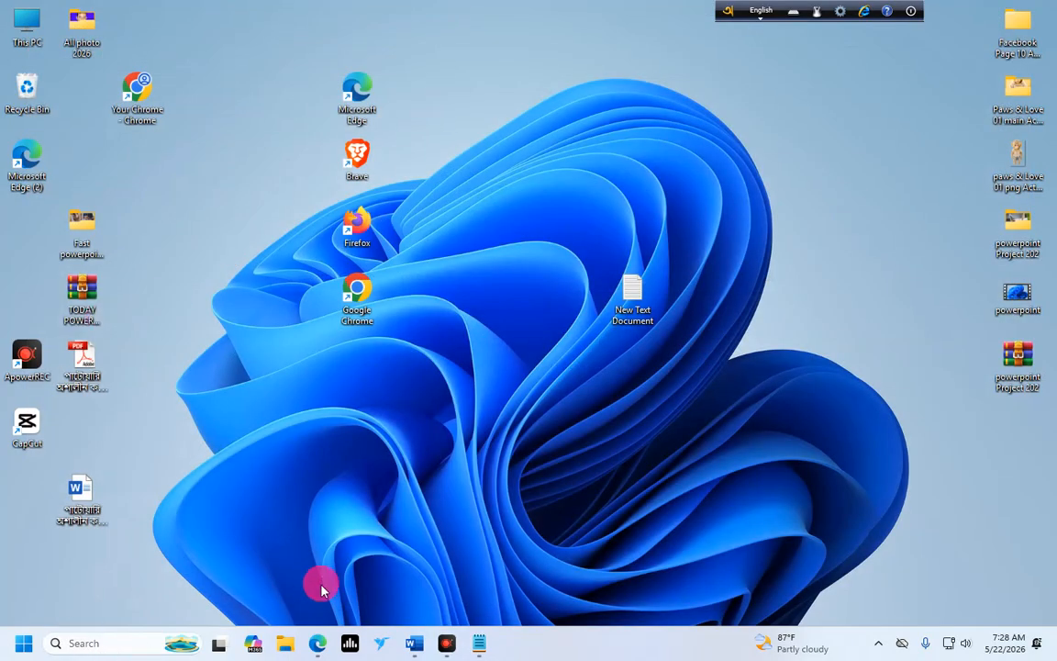
Open Chrome from its desktop shortcut twice with the third existing profile, closing the window each time.
{"action": "double_click", "coordinate": [357, 286]}
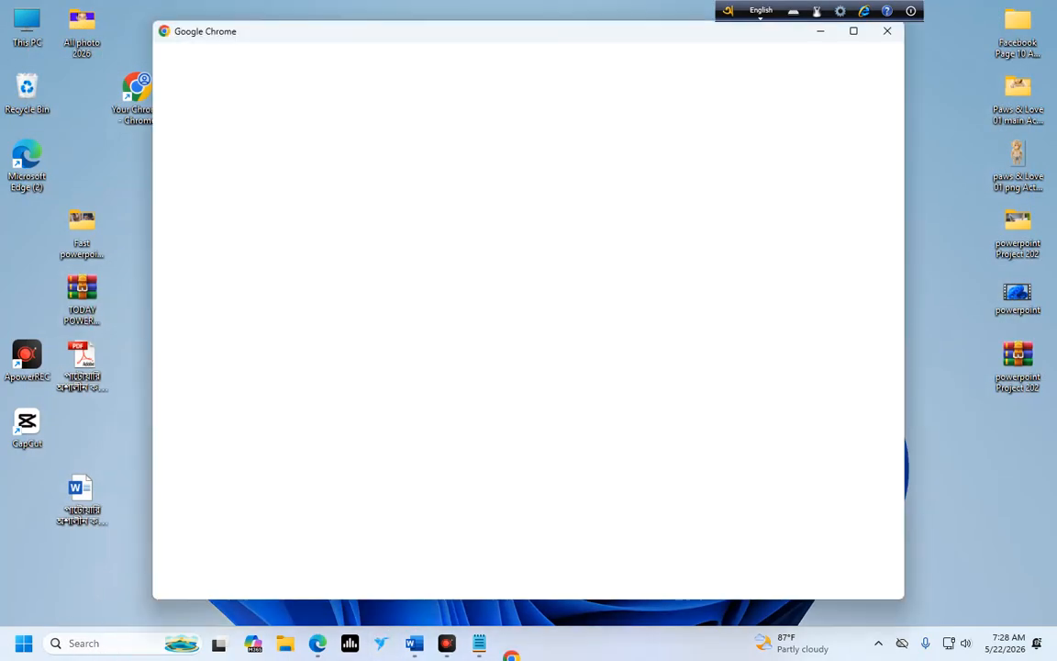
{"action": "left_click", "coordinate": [597, 299]}
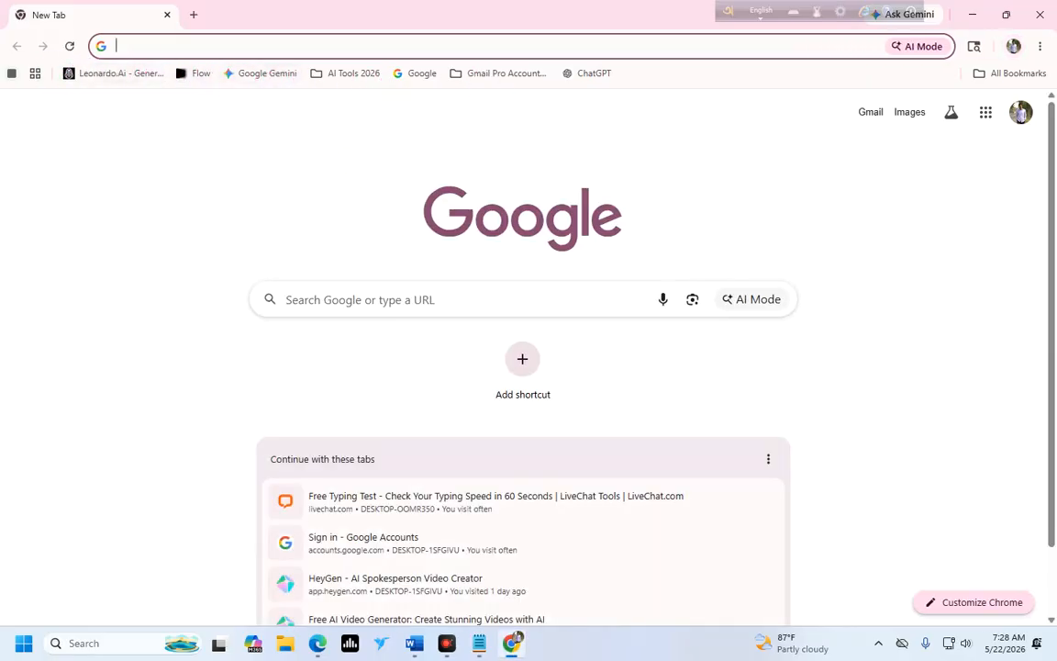
{"action": "left_click", "coordinate": [1040, 15]}
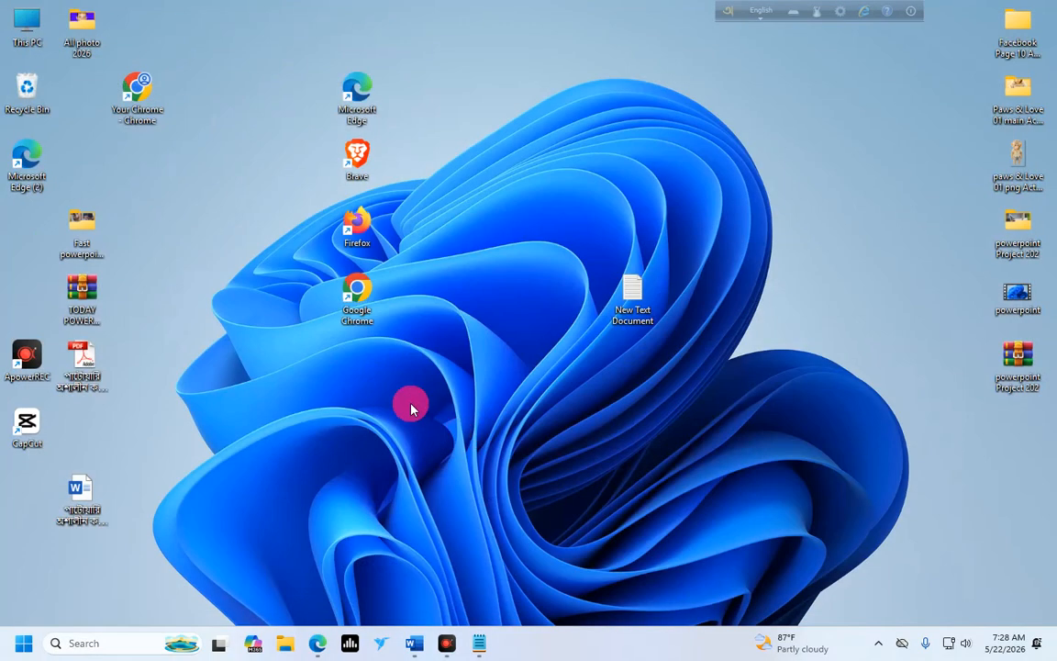
{"action": "double_click", "coordinate": [358, 309]}
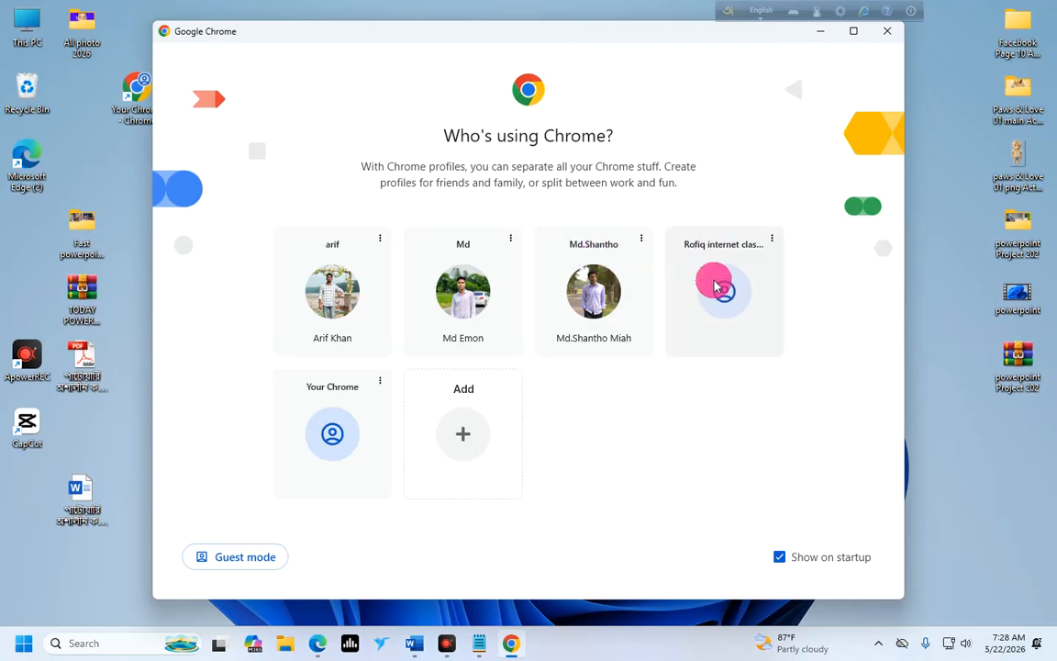
{"action": "left_click", "coordinate": [595, 290]}
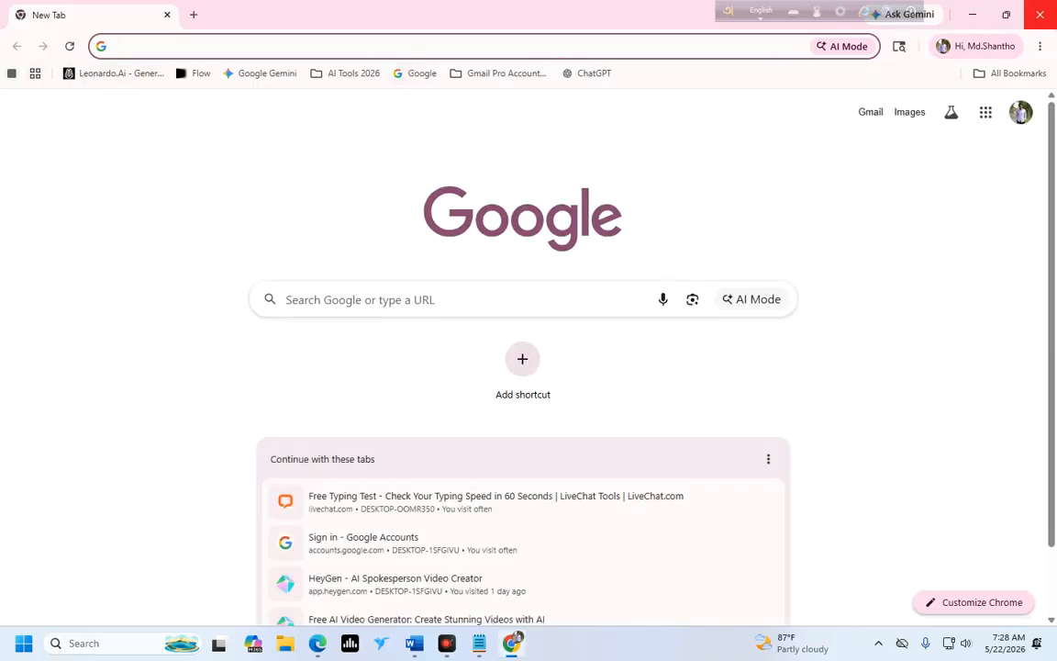
{"action": "left_click", "coordinate": [1039, 14]}
Open Chrome with the internet class 2026 profile and close its only tab.
{"action": "double_click", "coordinate": [347, 280]}
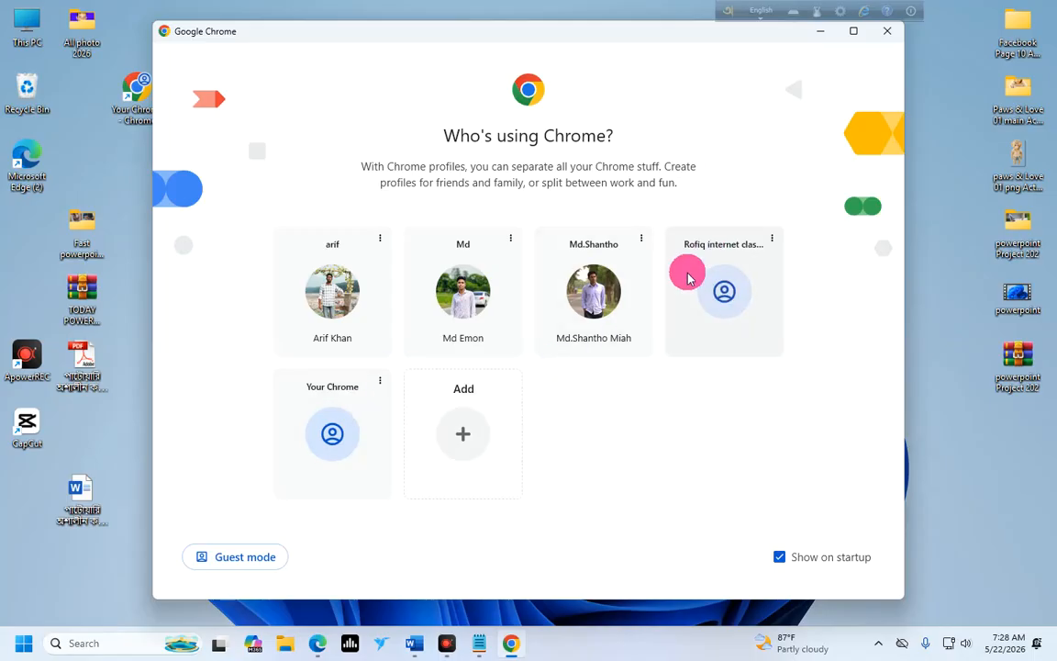
{"action": "left_click", "coordinate": [718, 298]}
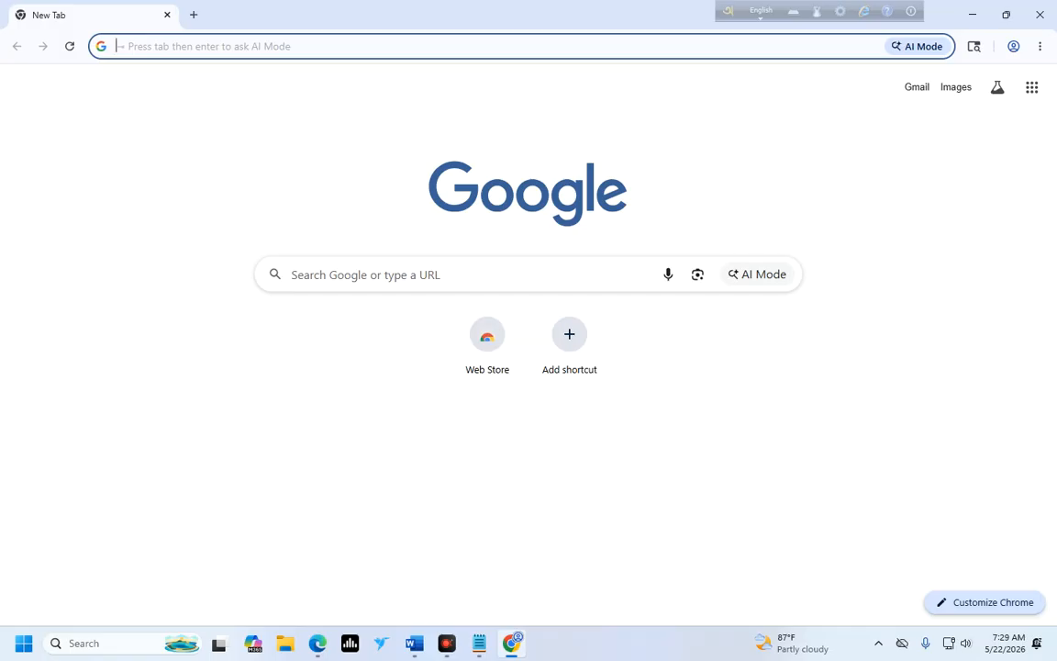
{"action": "left_click", "coordinate": [166, 16]}
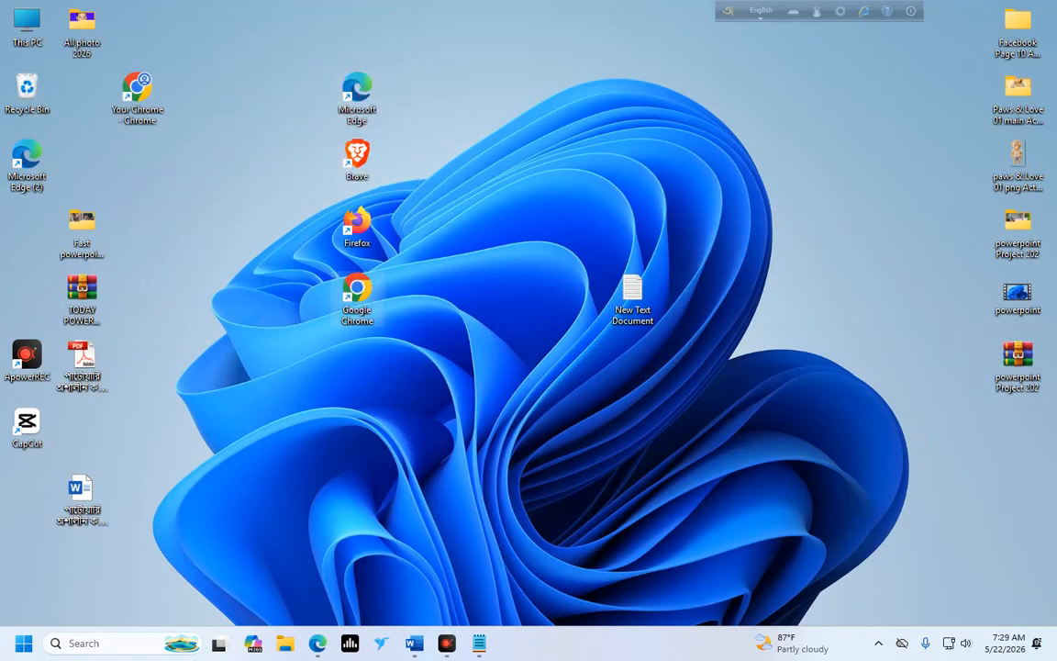
Reopen Chrome with the internet class 2026 profile and move the floating language bar away from the window controls.
{"action": "double_click", "coordinate": [358, 294]}
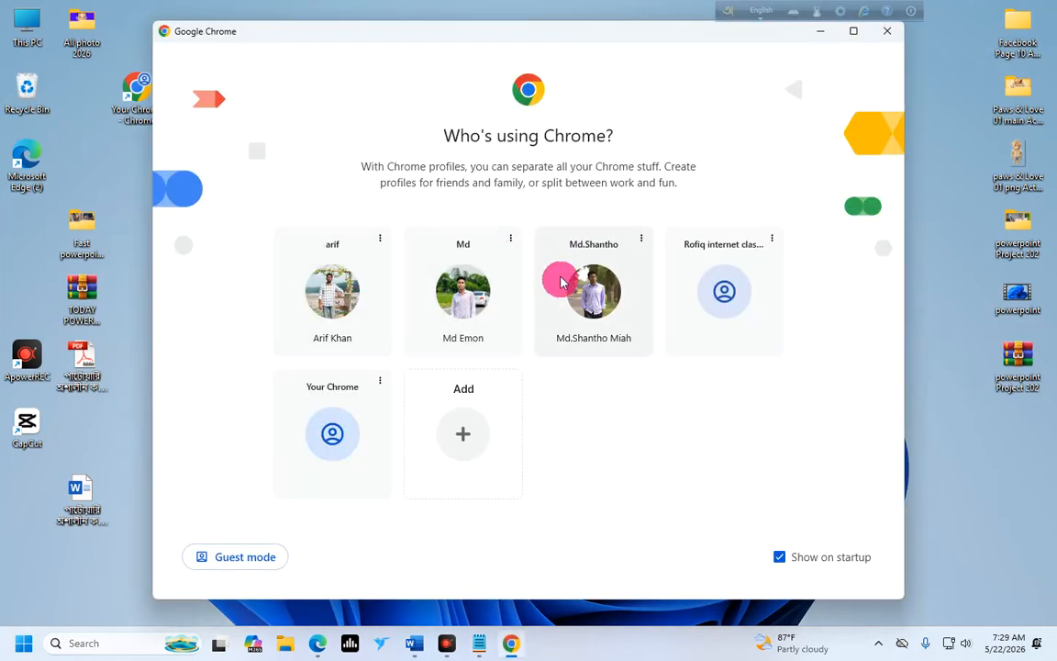
{"action": "left_click", "coordinate": [716, 298]}
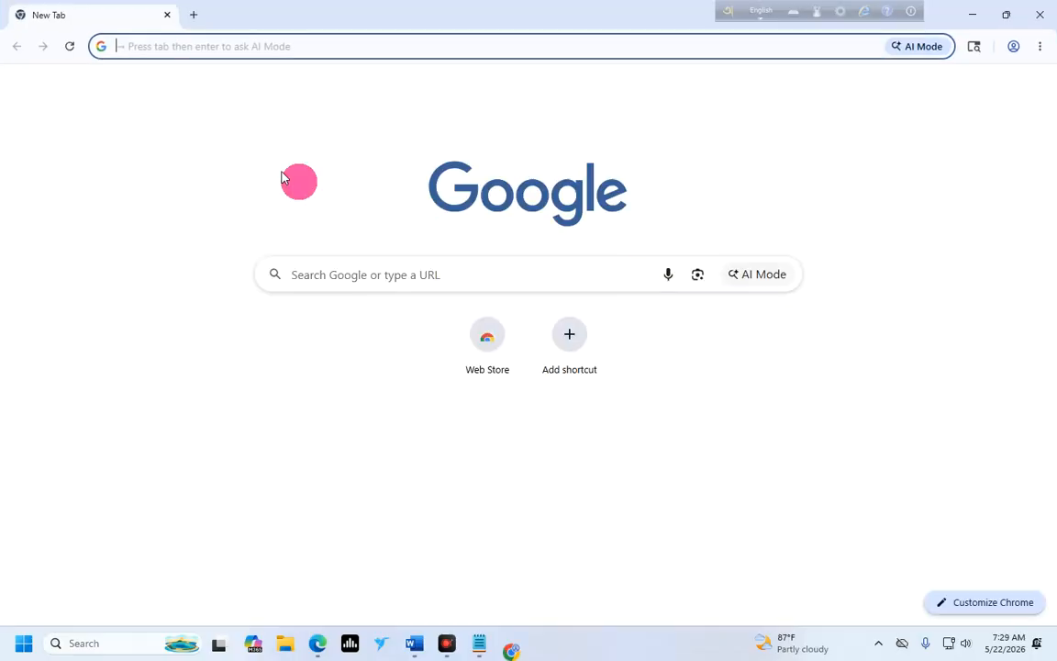
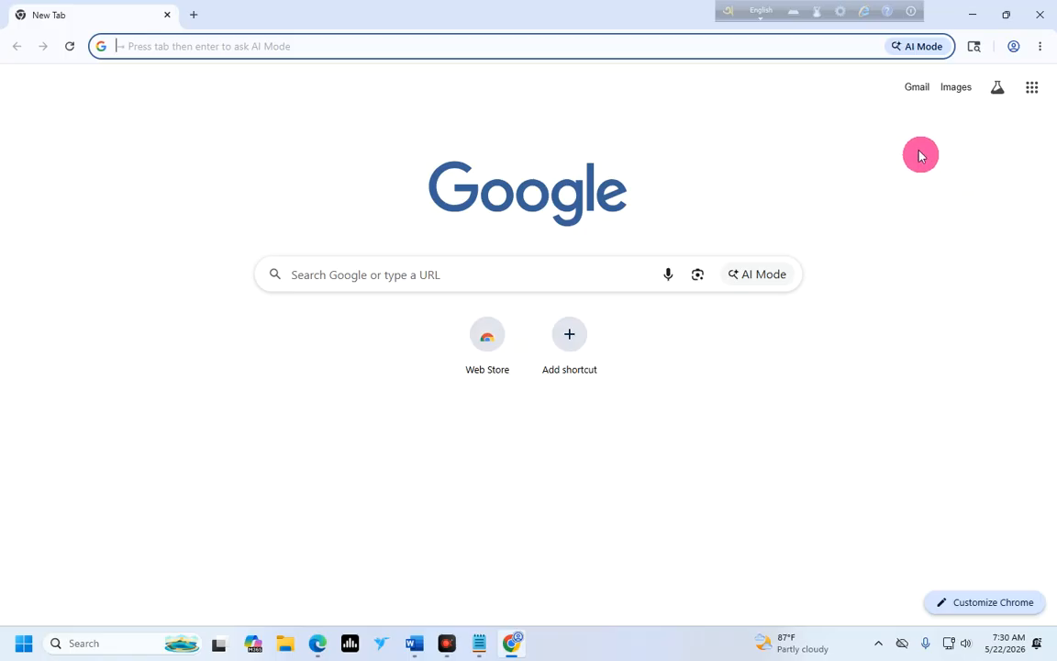
{"action": "left_click_drag", "start_coordinate": [727, 10], "coordinate": [396, 11]}
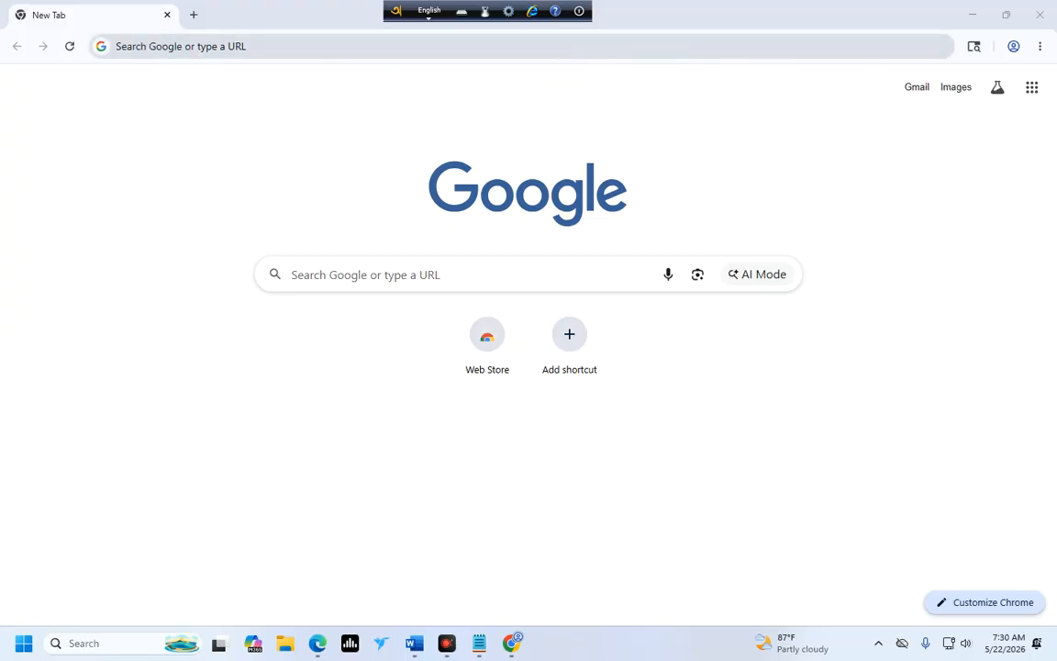
View the address bar's trending search suggestions and dismiss them.
{"action": "left_click", "coordinate": [181, 45]}
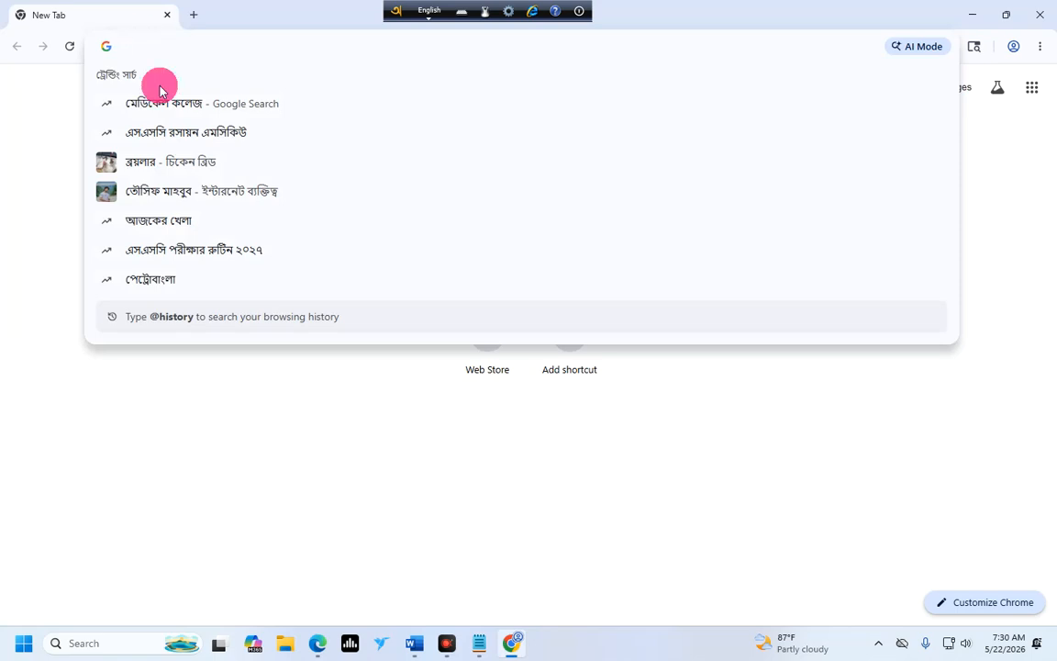
{"action": "left_click", "coordinate": [215, 356]}
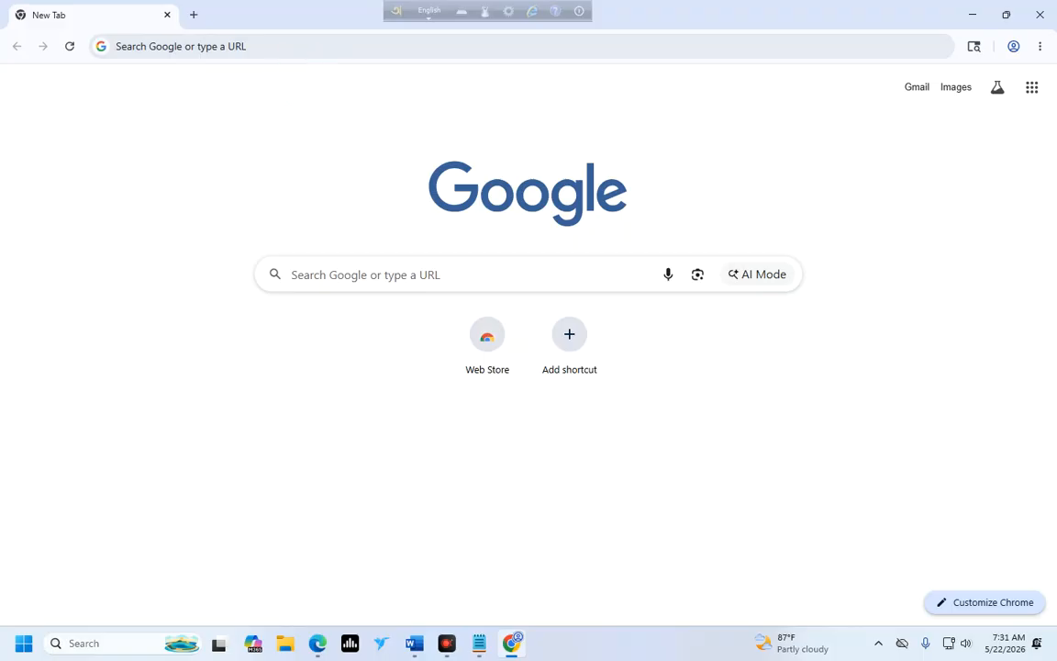
Minimize Chrome, view the web addresses in New Text Document on the desktop, minimize it and return to Chrome.
{"action": "left_click", "coordinate": [972, 14]}
{"action": "double_click", "coordinate": [643, 315]}
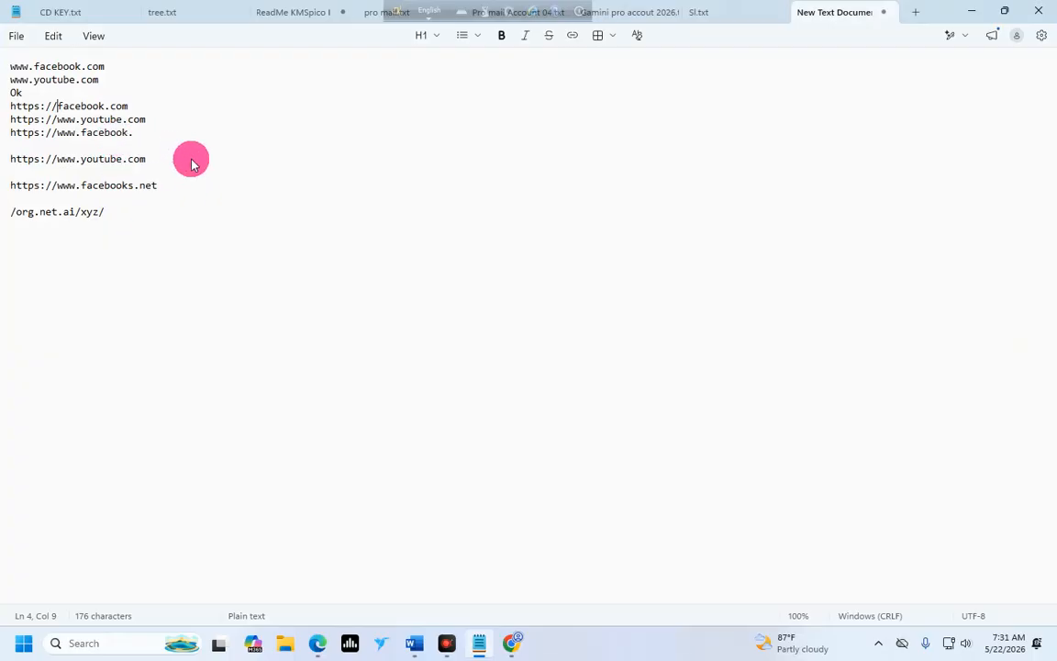
{"action": "left_click", "coordinate": [971, 11]}
{"action": "mouse_move", "coordinate": [509, 643]}
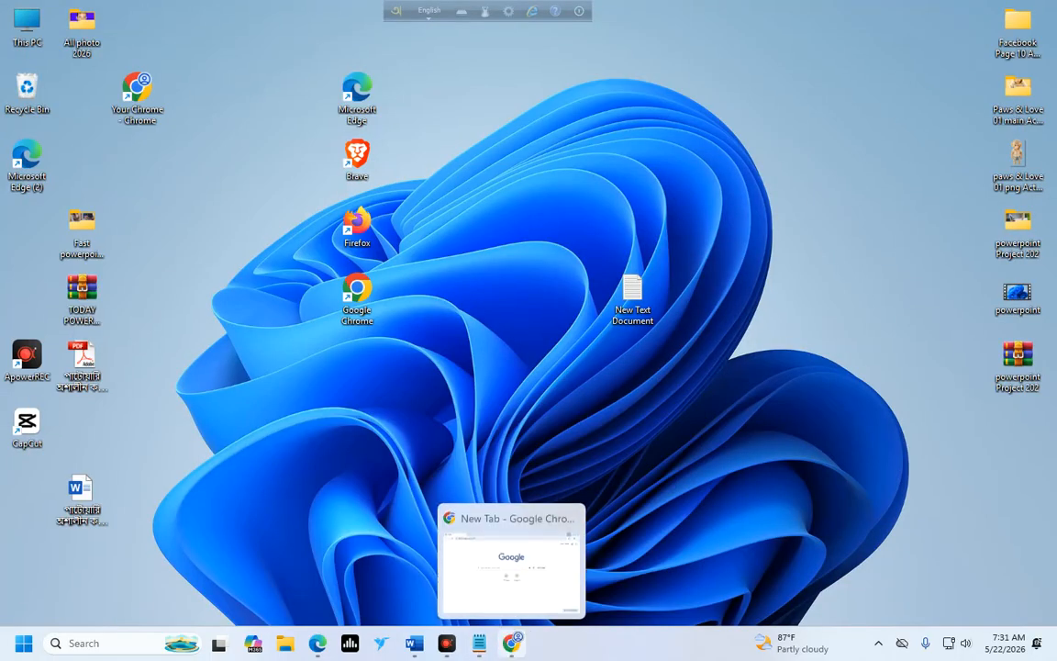
{"action": "left_click", "coordinate": [455, 571]}
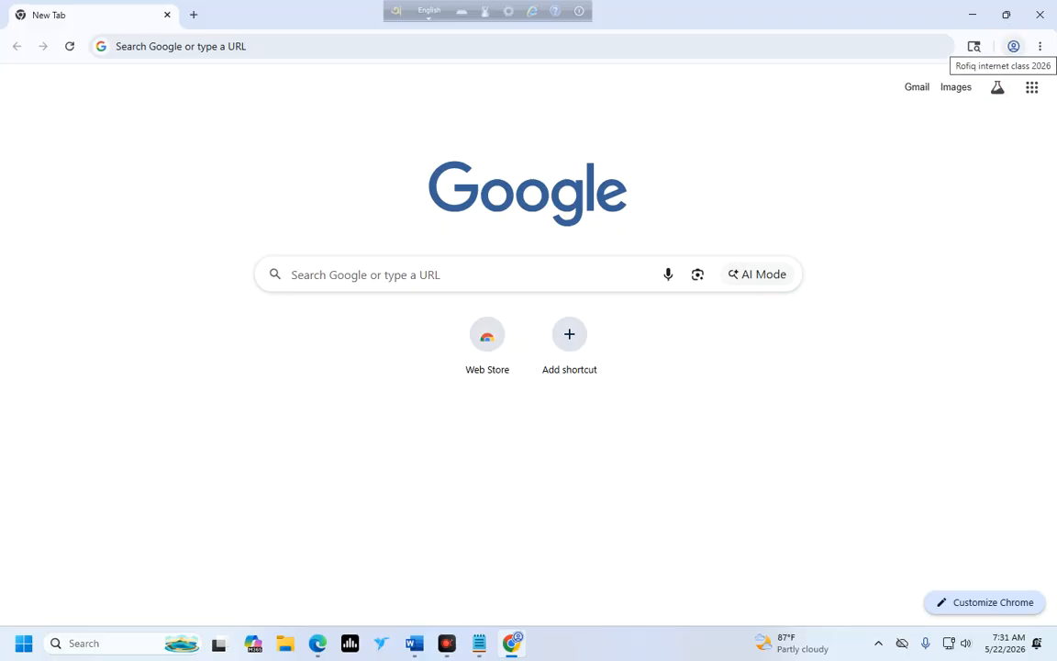
View the current Chrome profile's details and open the Sign in to Chrome page with its email or phone field active.
{"action": "left_click", "coordinate": [1013, 46]}
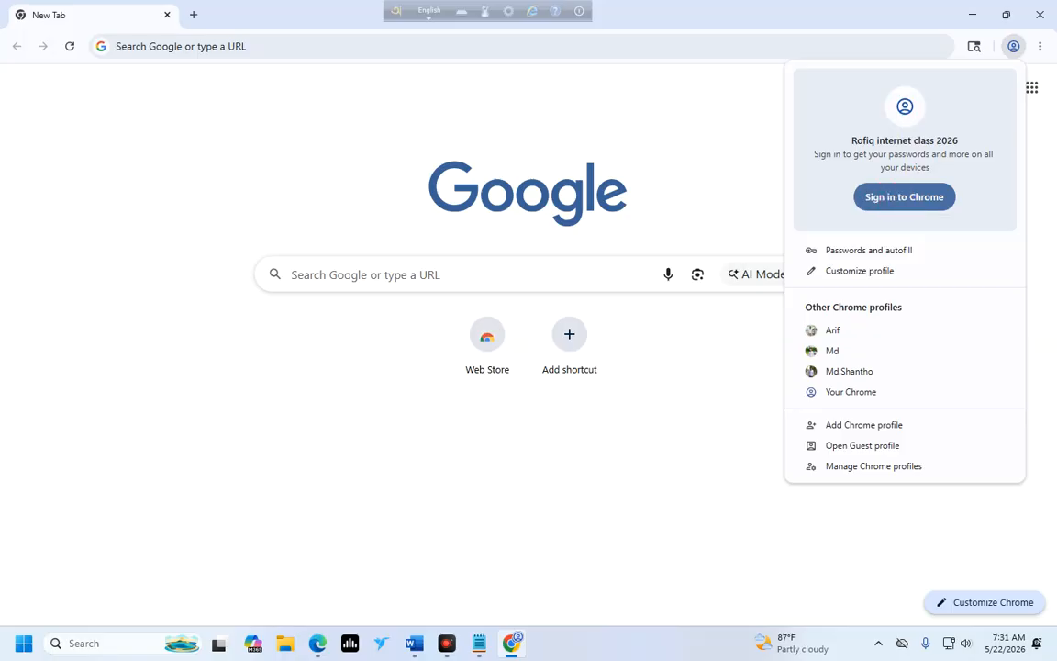
{"action": "left_click", "coordinate": [1013, 46]}
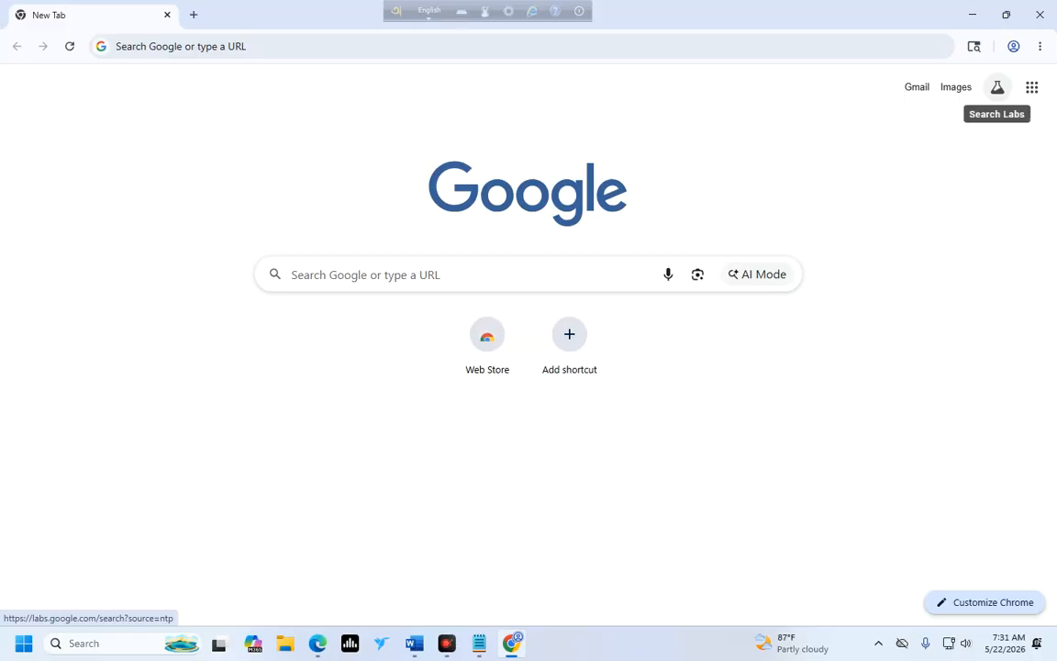
{"action": "left_click", "coordinate": [1014, 46]}
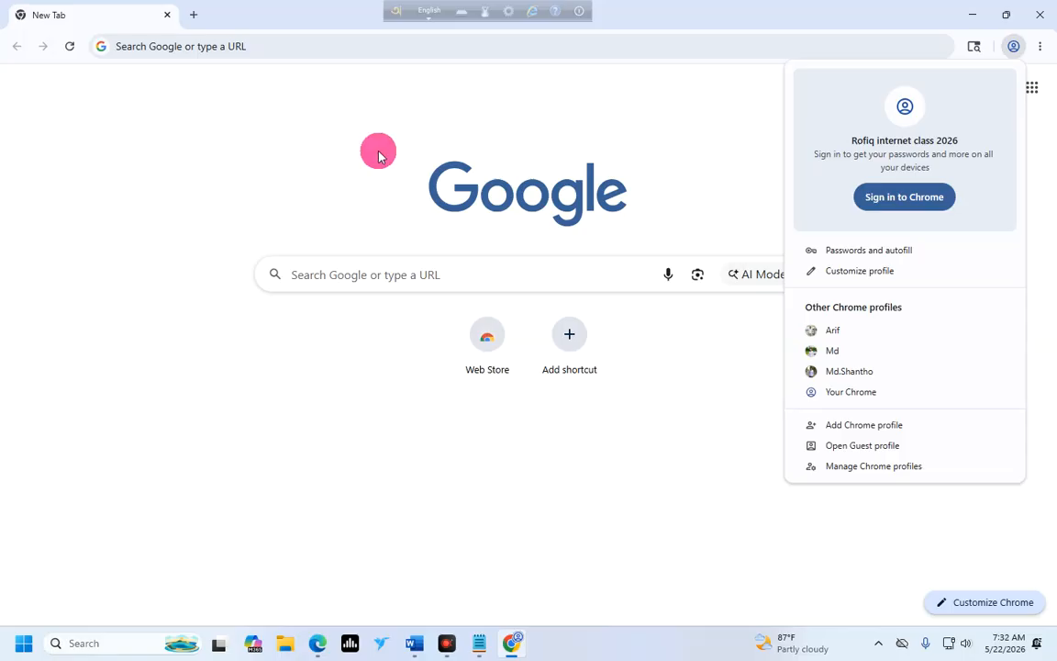
{"action": "left_click", "coordinate": [883, 197]}
{"action": "left_click", "coordinate": [632, 274]}
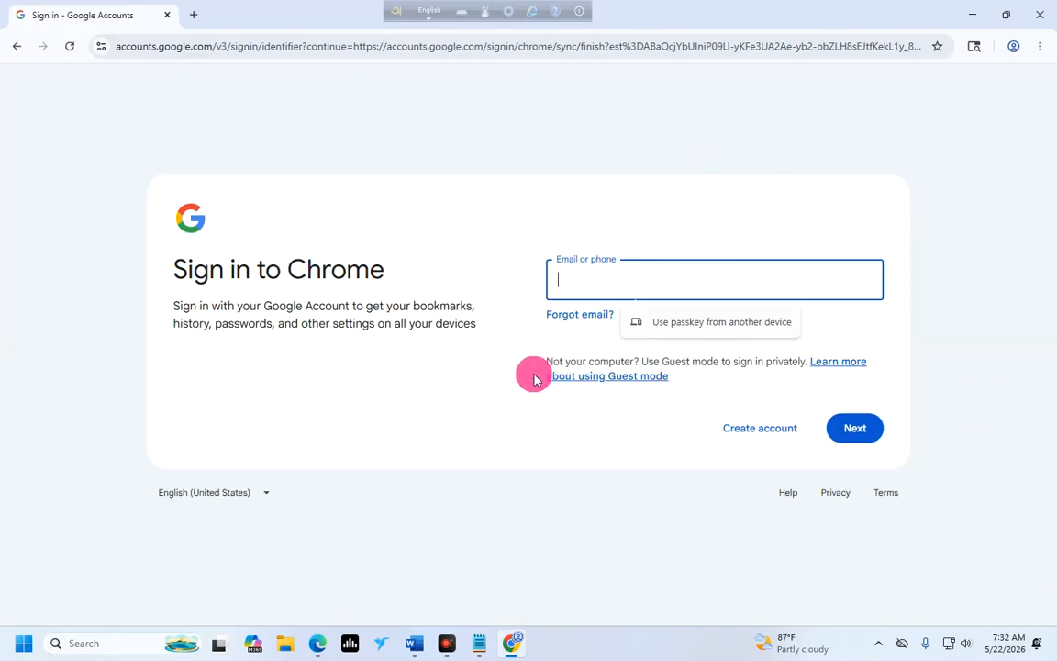
Open the Gmail page in a new tab.
{"action": "left_click", "coordinate": [194, 15]}
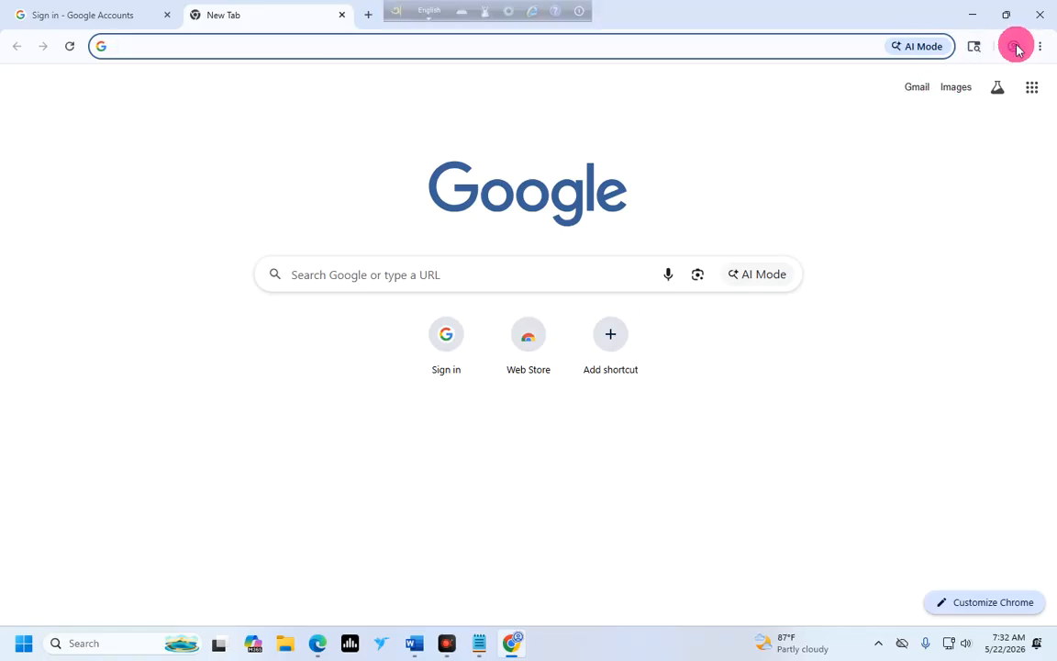
{"action": "left_click", "coordinate": [917, 88]}
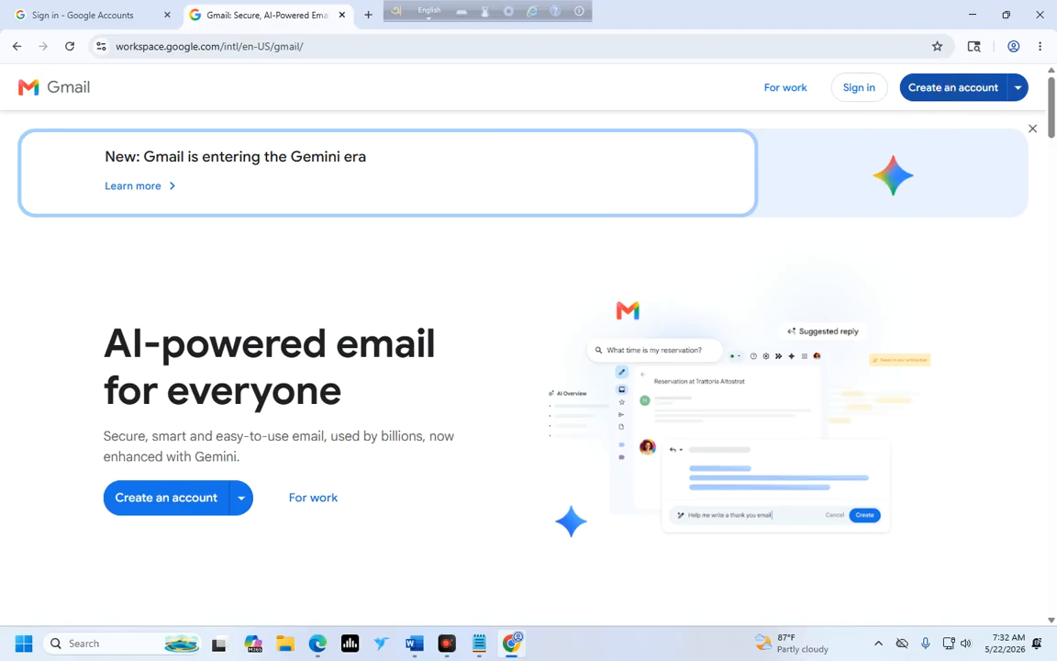
Open the Google Account creation form for personal use, view its name fields and go back to the Gmail page.
{"action": "left_click", "coordinate": [959, 96]}
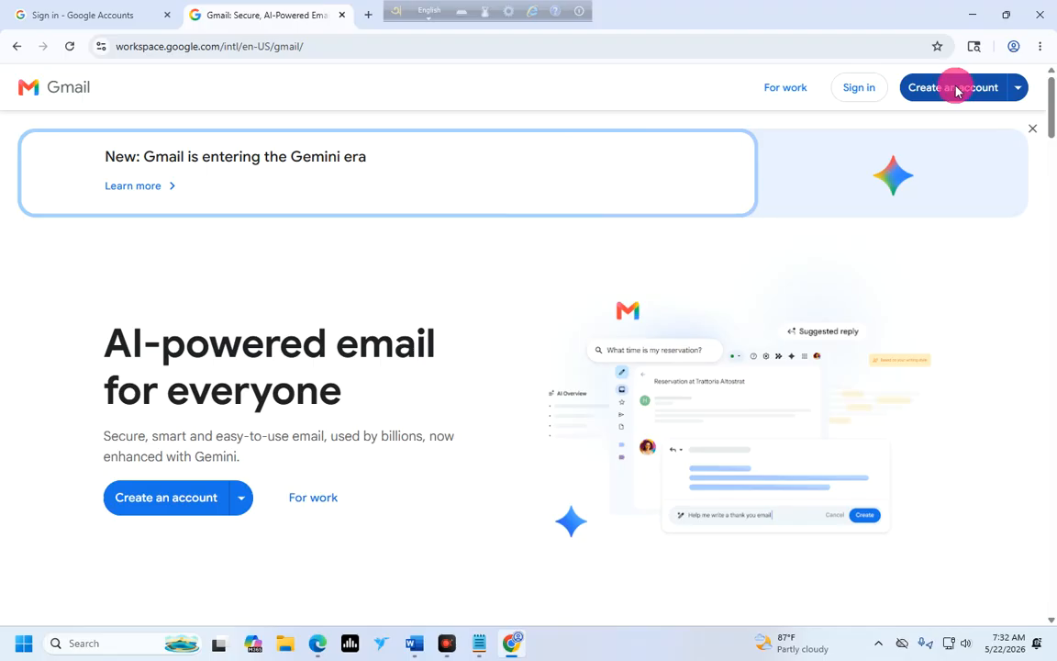
{"action": "left_click", "coordinate": [957, 89]}
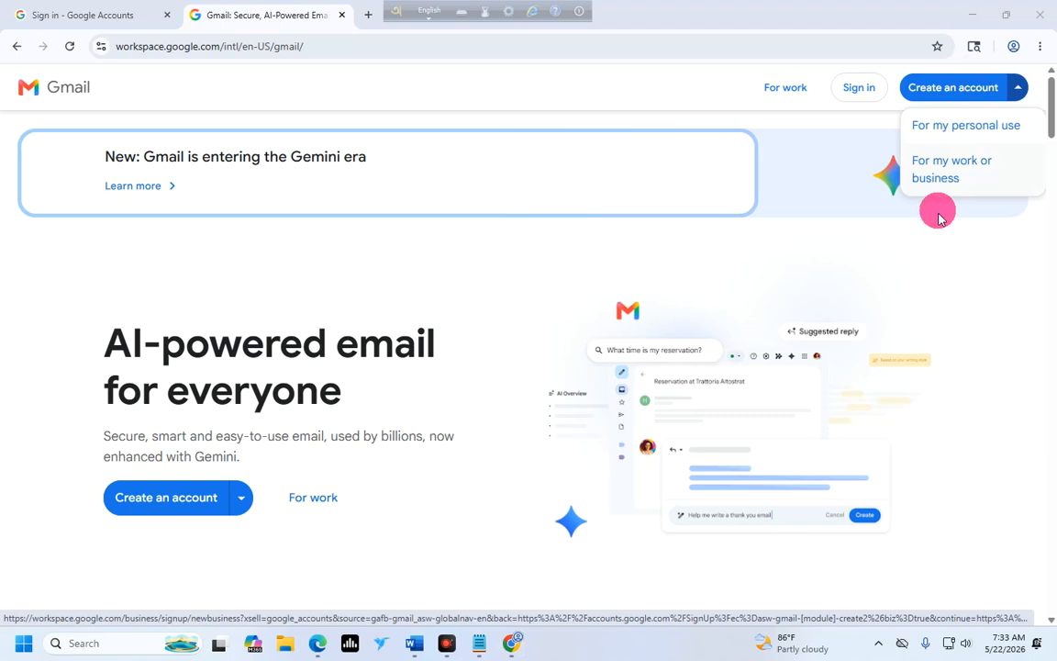
{"action": "left_click", "coordinate": [984, 125]}
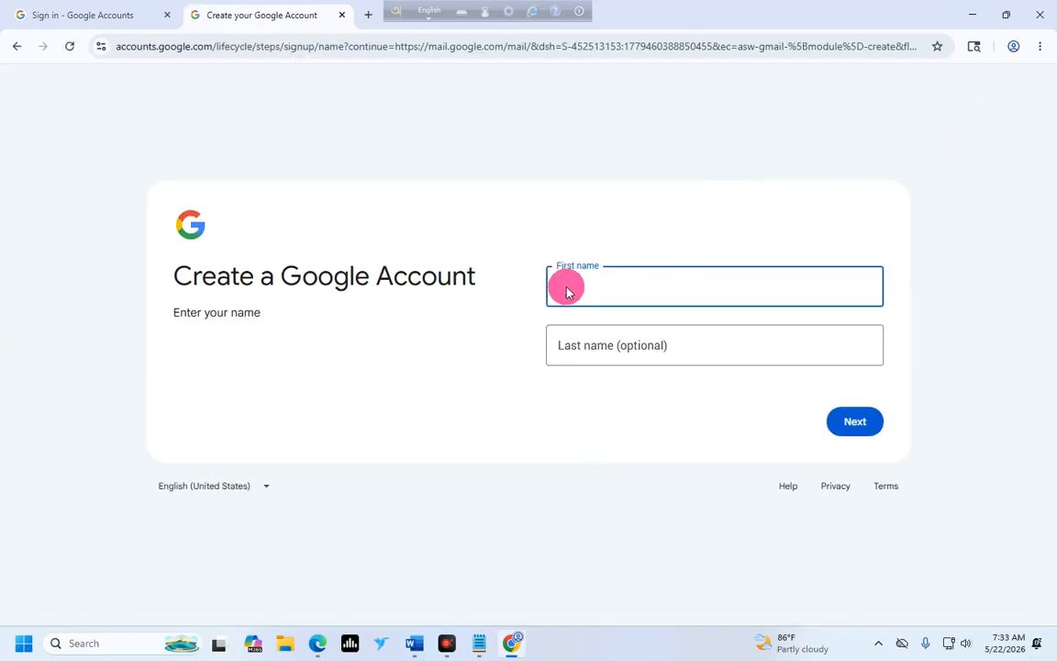
{"action": "left_click", "coordinate": [613, 341]}
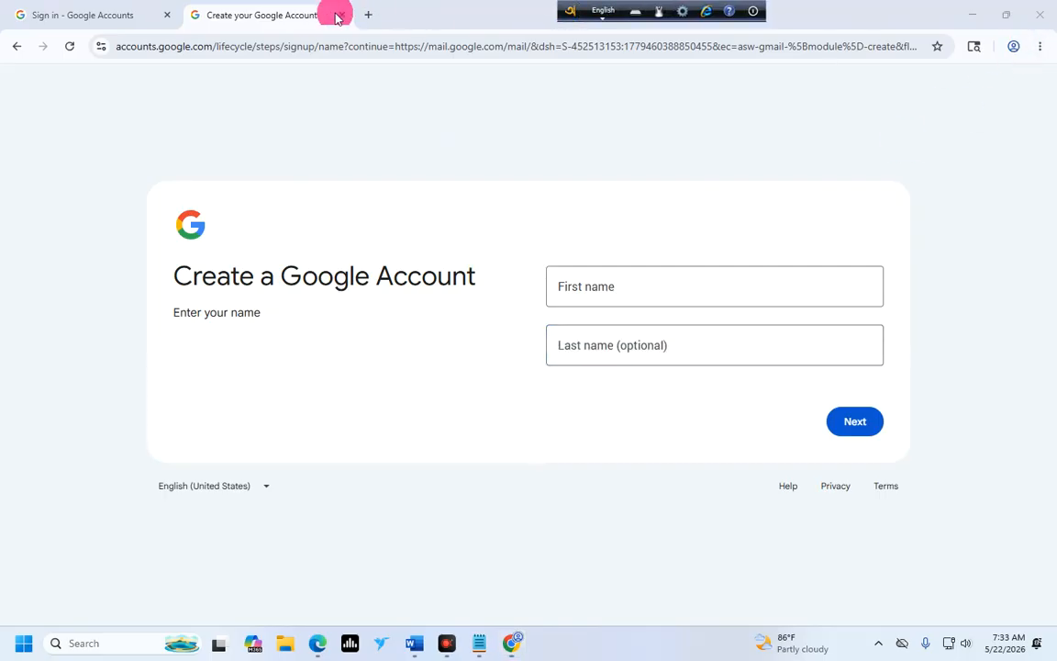
{"action": "left_click", "coordinate": [17, 46]}
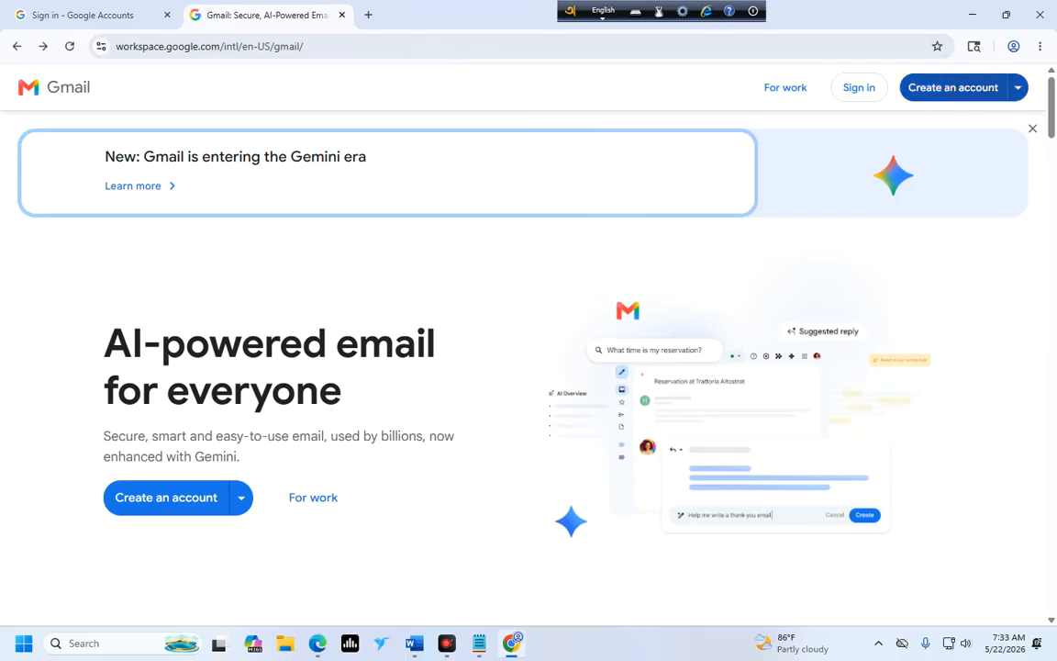
Open the Gmail sign-in page and view its email or phone field without entering anything.
{"action": "left_click", "coordinate": [857, 89]}
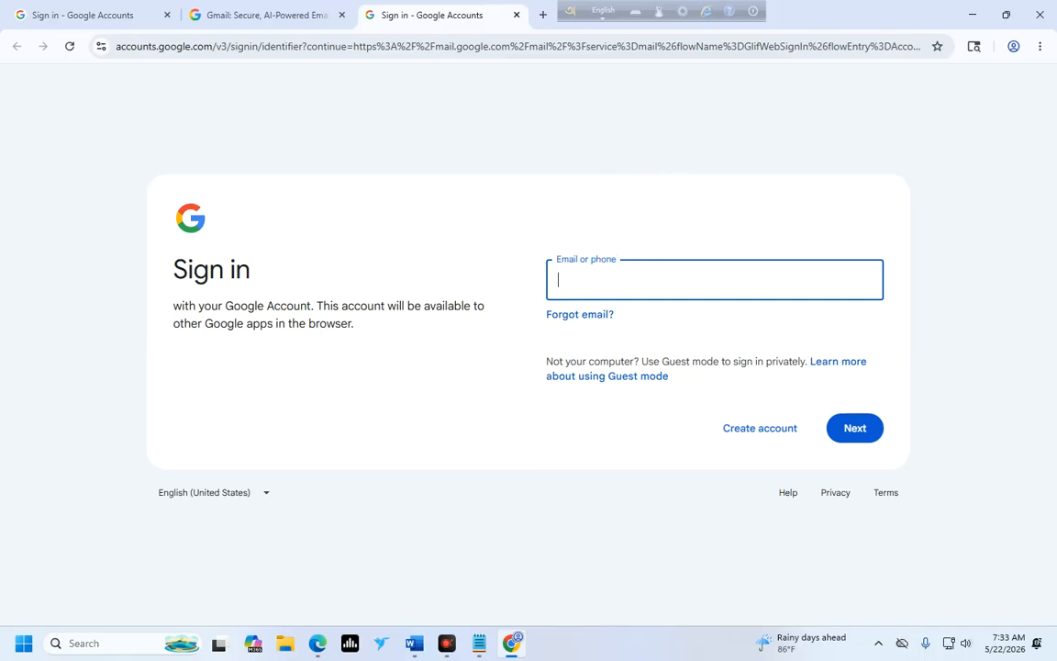
{"action": "left_click", "coordinate": [413, 640]}
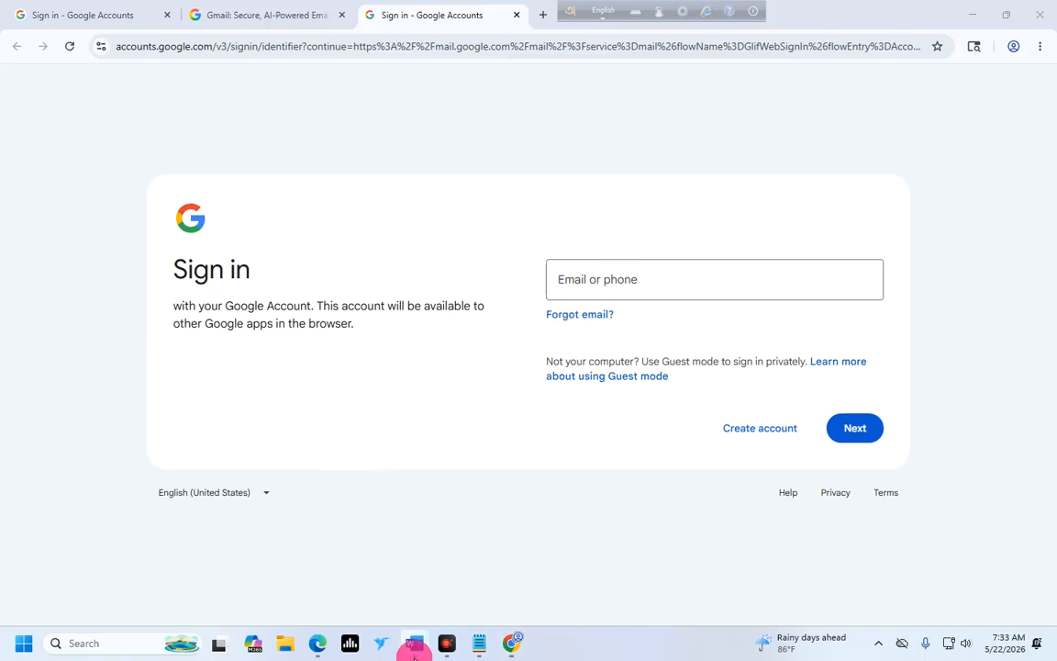
{"action": "mouse_move", "coordinate": [413, 648]}
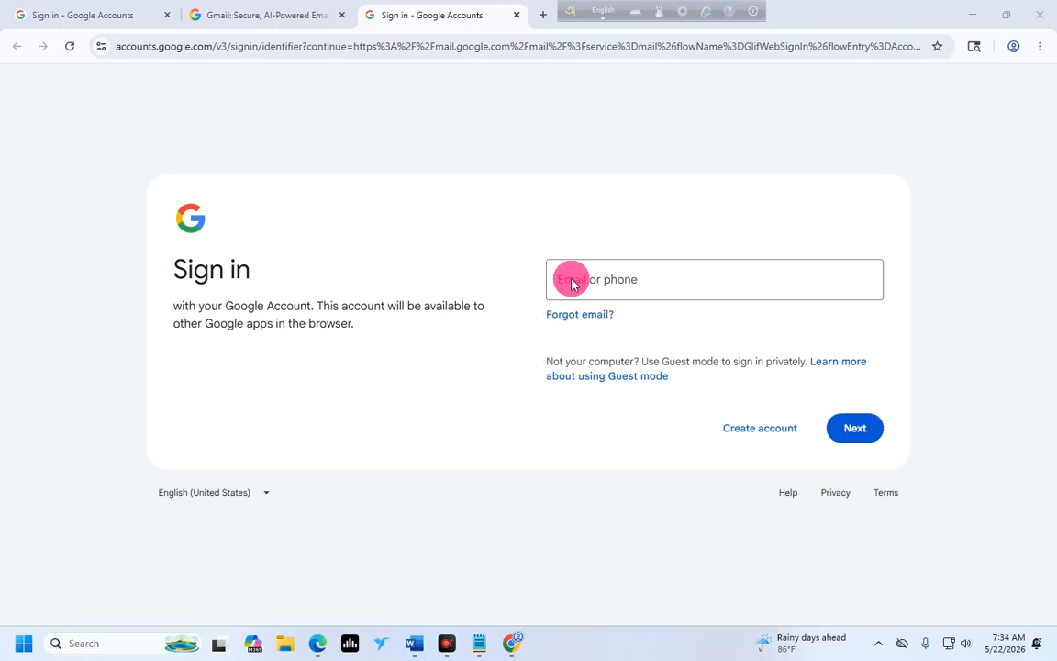
{"action": "left_click", "coordinate": [573, 284]}
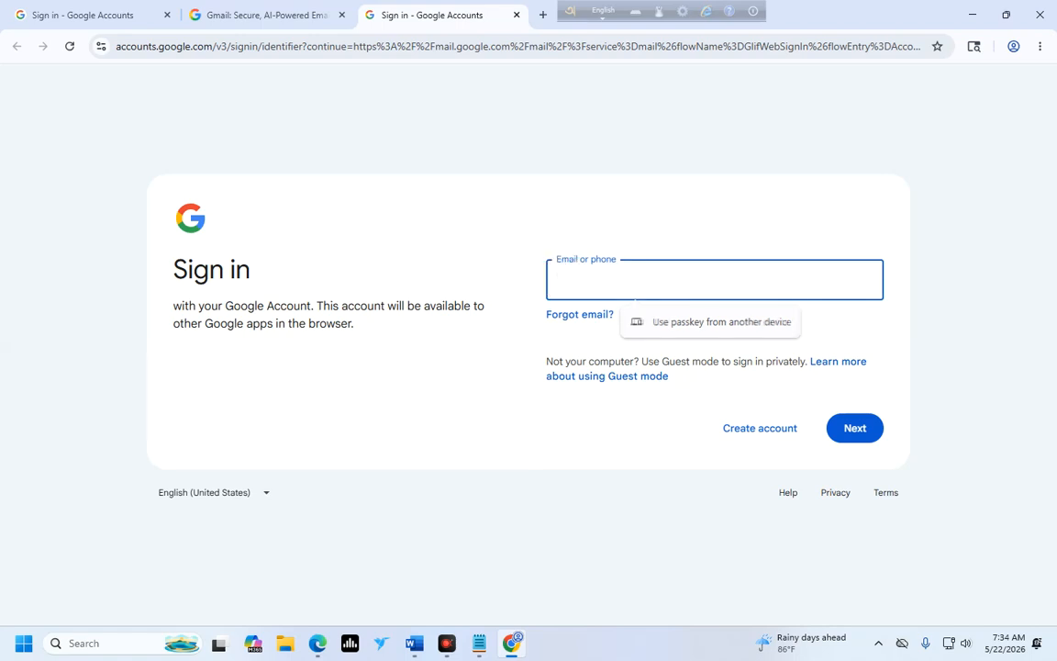
{"action": "left_click", "coordinate": [515, 341]}
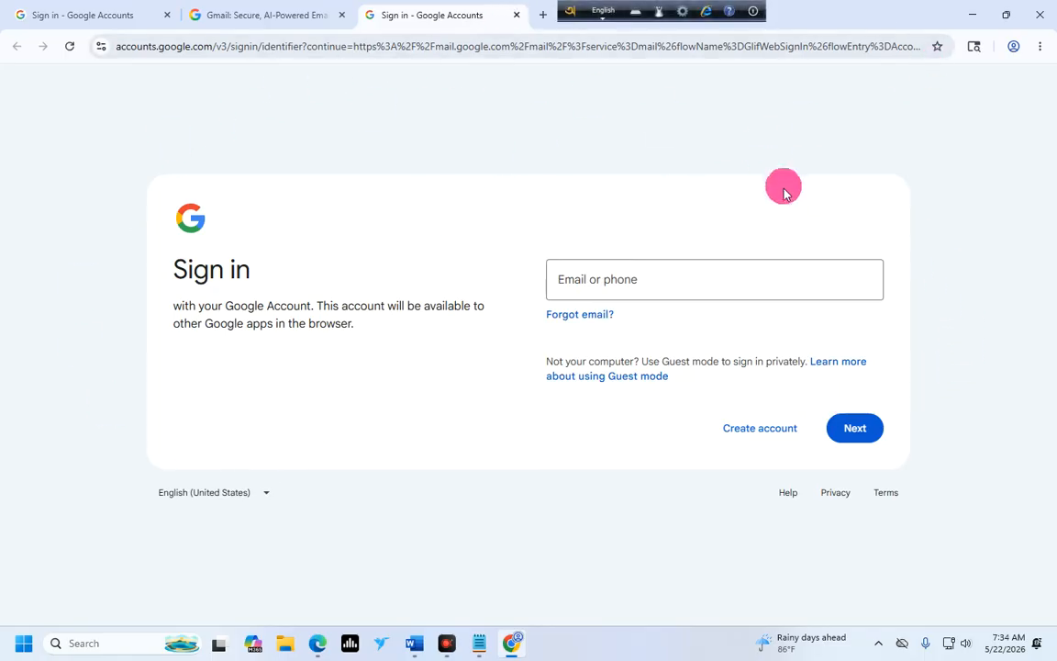
Open the Google Account creation form for personal use, move the floating keyboard bar off the tabs and close the form to return to Gmail.
{"action": "left_click", "coordinate": [749, 431]}
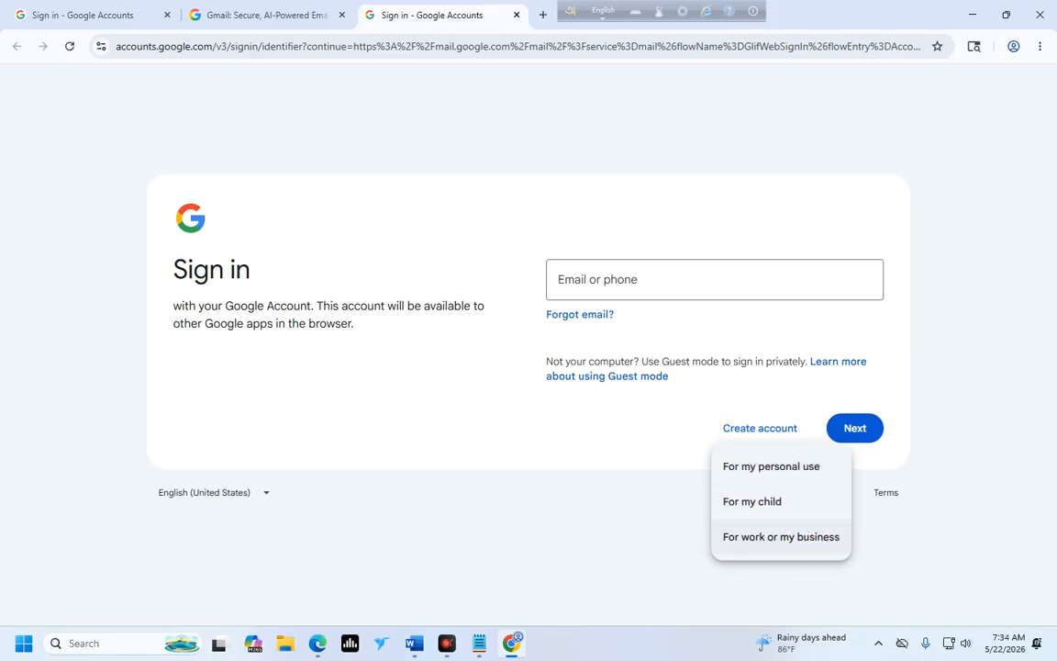
{"action": "left_click", "coordinate": [771, 466]}
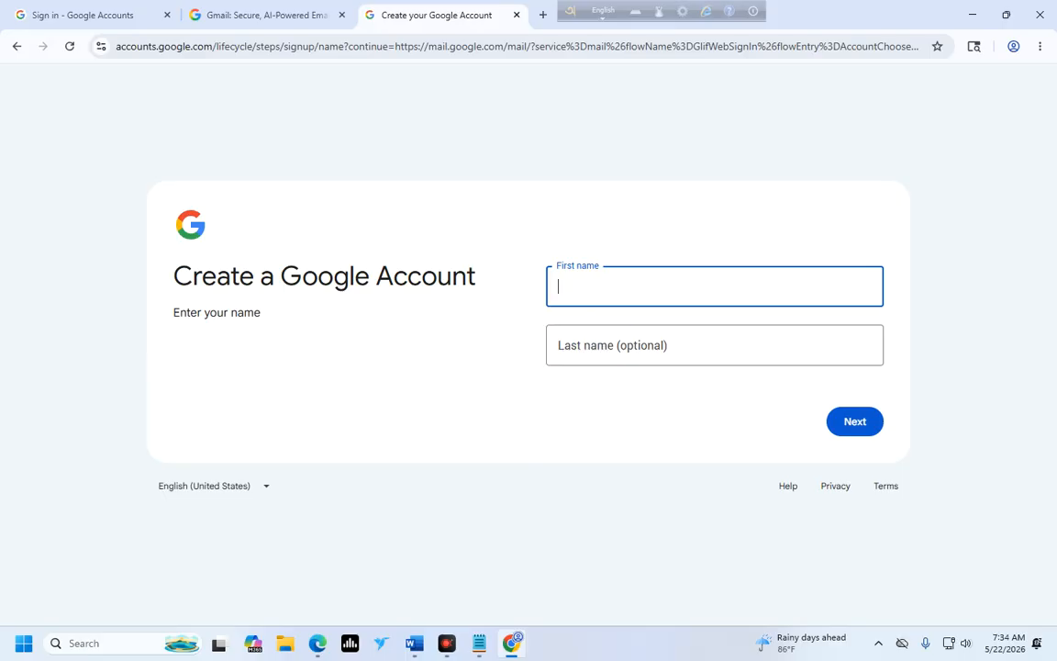
{"action": "left_click_drag", "start_coordinate": [576, 16], "coordinate": [703, 17]}
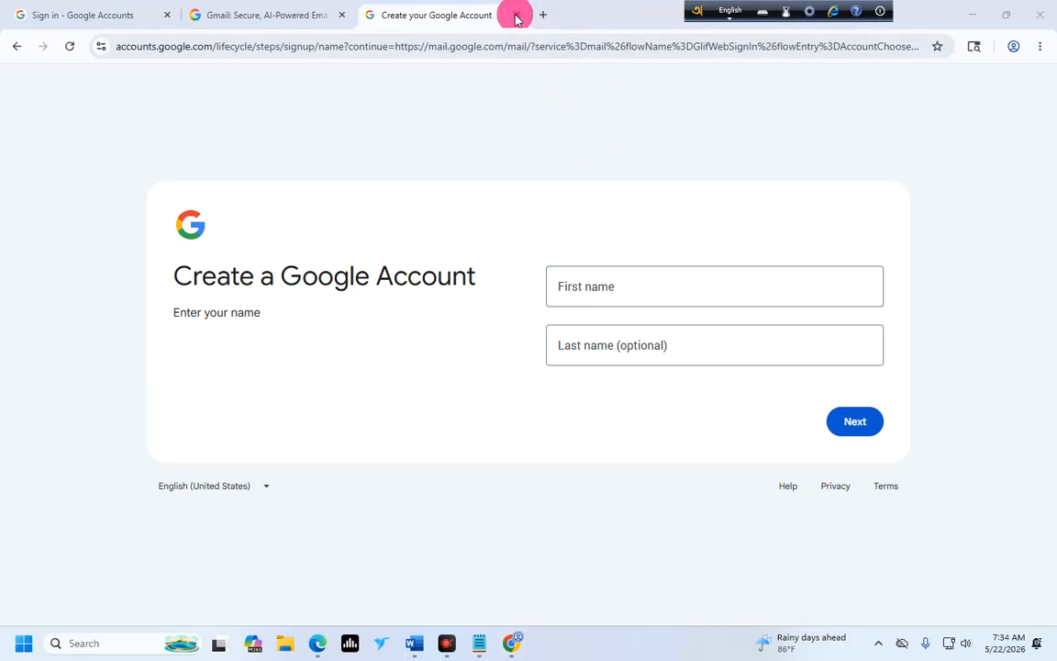
{"action": "left_click", "coordinate": [516, 15]}
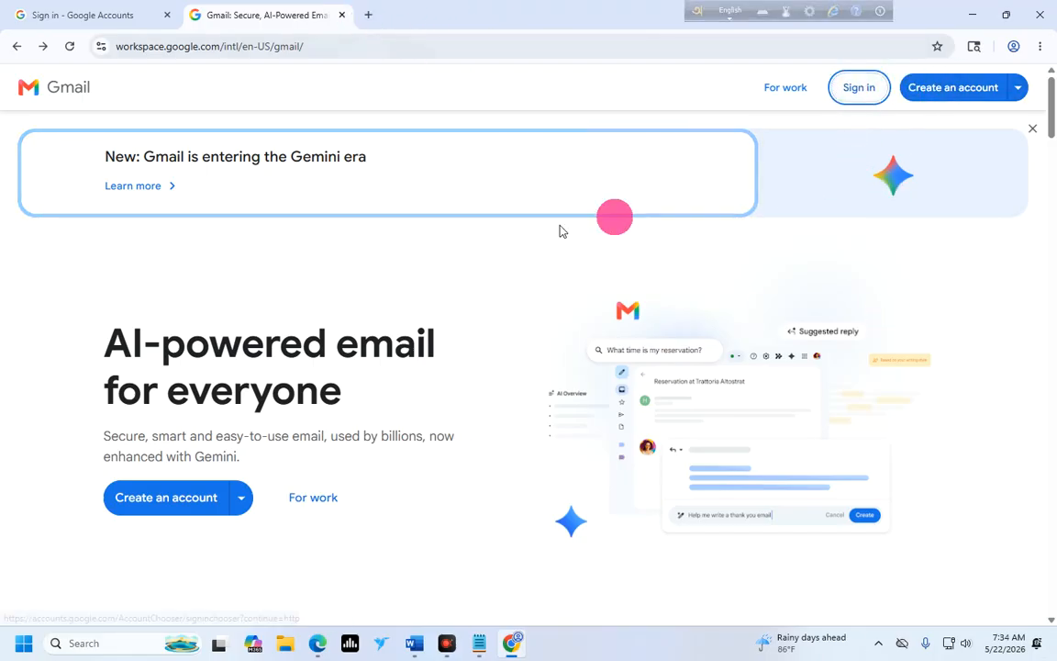
{"action": "scroll", "coordinate": [961, 384], "scroll_direction": "down", "scroll_amount": 5}
{"action": "scroll", "coordinate": [899, 417], "scroll_direction": "up", "scroll_amount": 5}
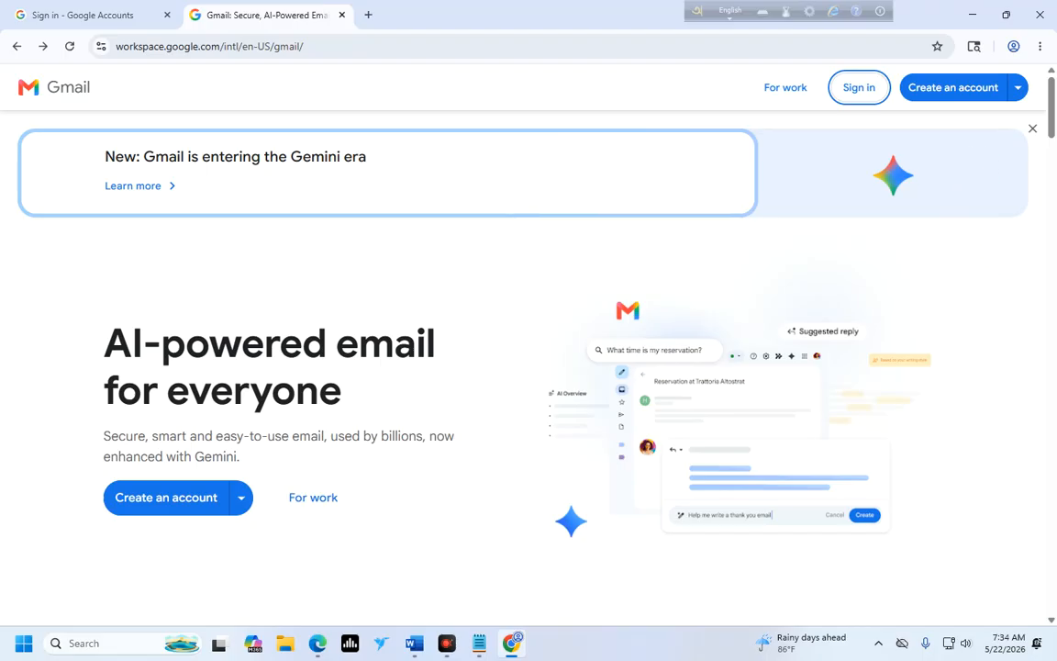
Open a new Incognito window, view its start page and close the window.
{"action": "left_click", "coordinate": [1040, 45]}
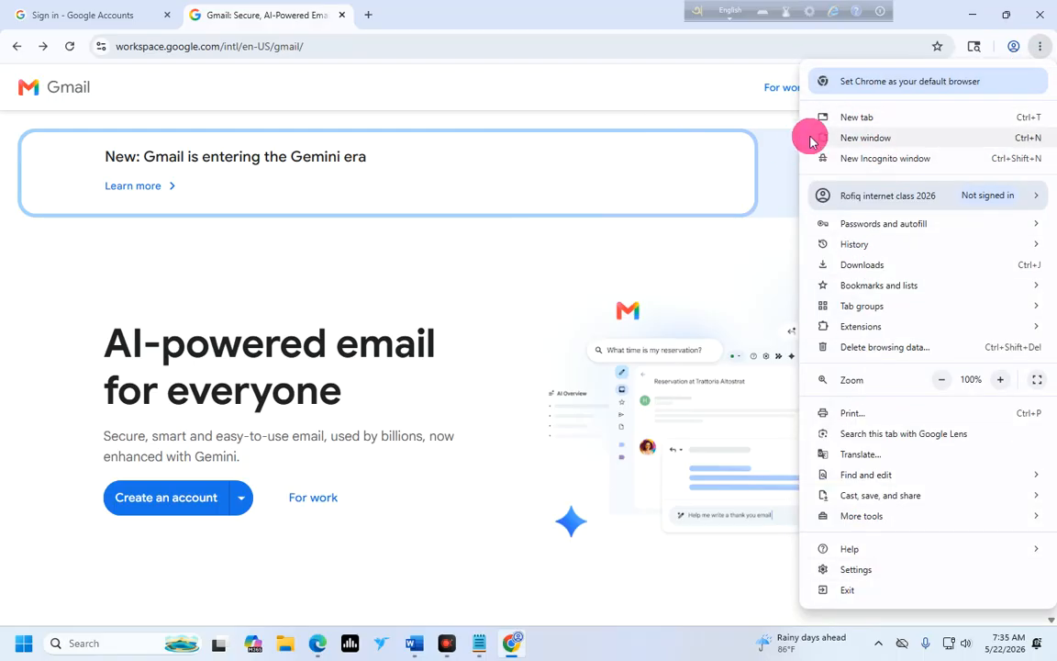
{"action": "left_click", "coordinate": [896, 138]}
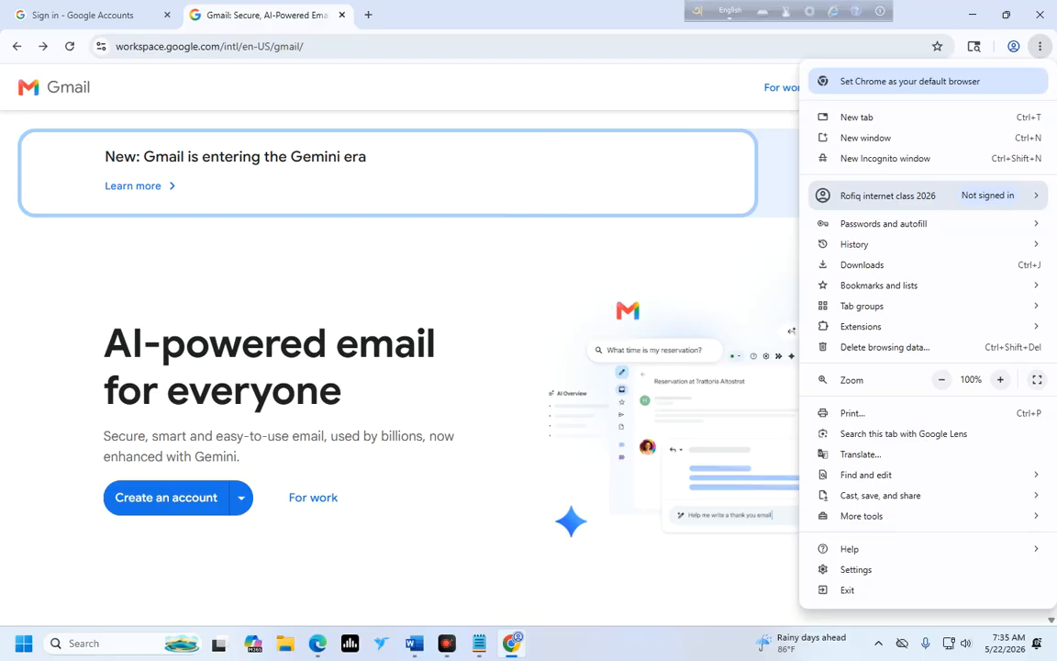
{"action": "left_click", "coordinate": [885, 160]}
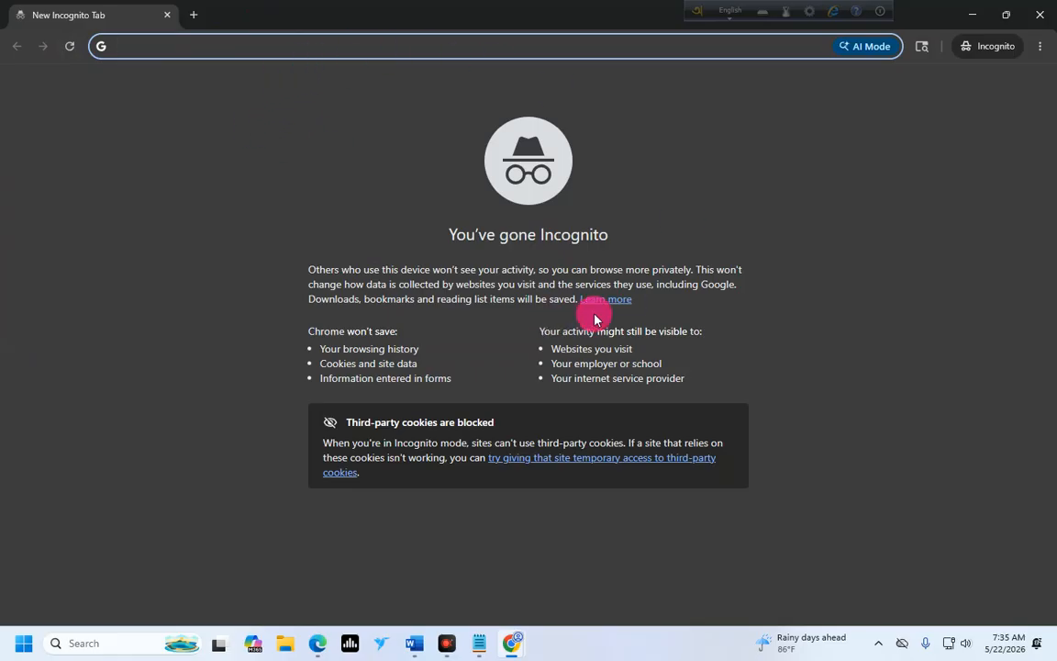
{"action": "left_click", "coordinate": [1040, 14]}
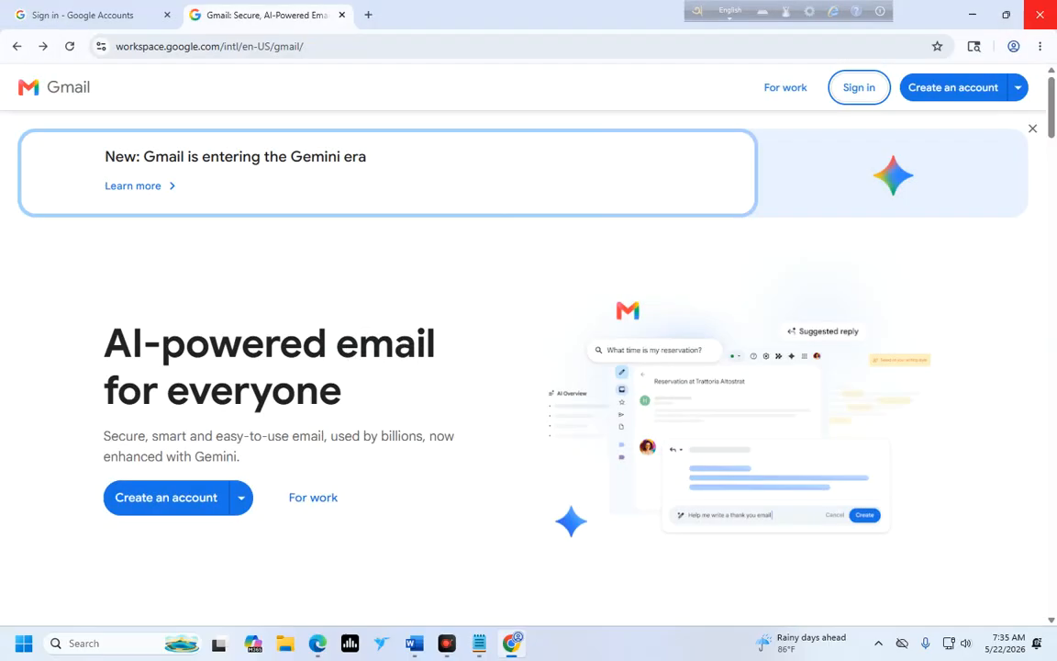
View Chrome's history options and its list of recently closed tabs.
{"action": "left_click", "coordinate": [1040, 46]}
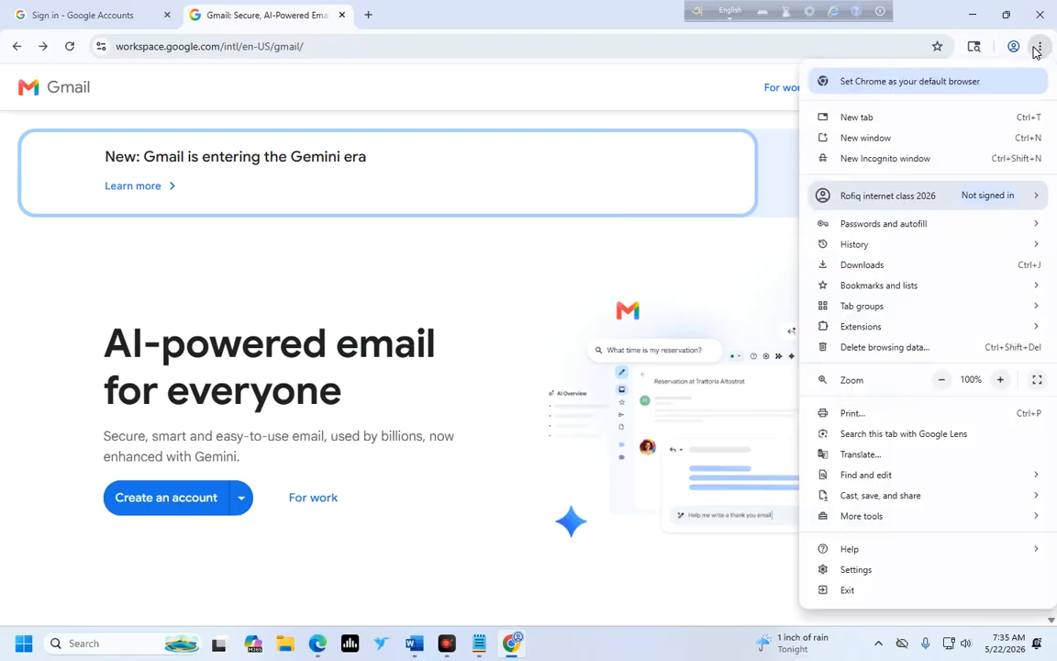
{"action": "left_click", "coordinate": [955, 158]}
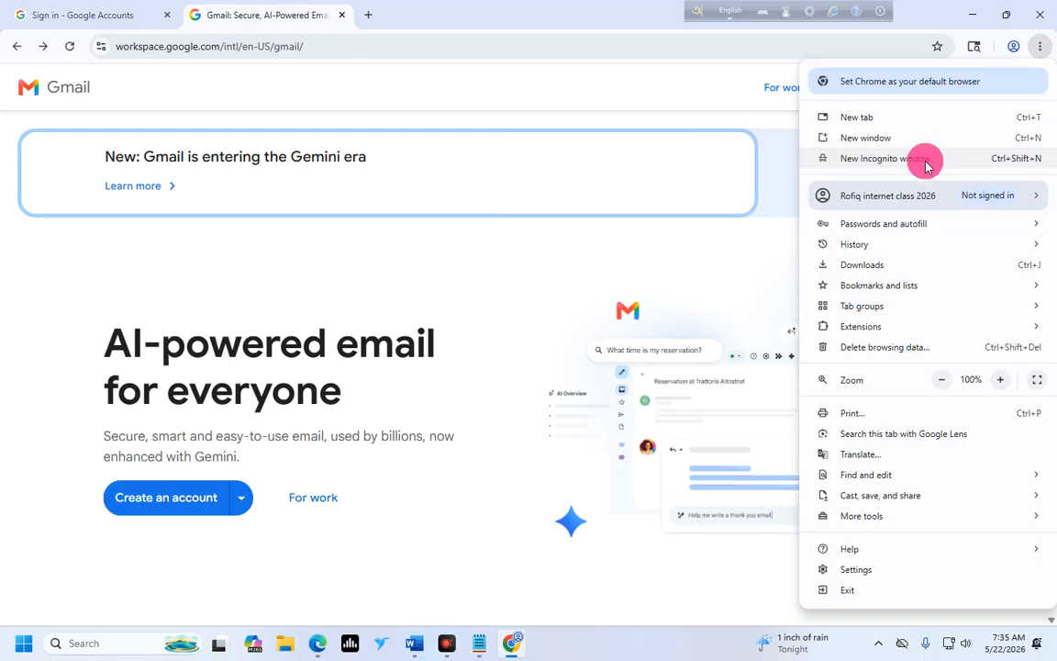
{"action": "mouse_move", "coordinate": [856, 243]}
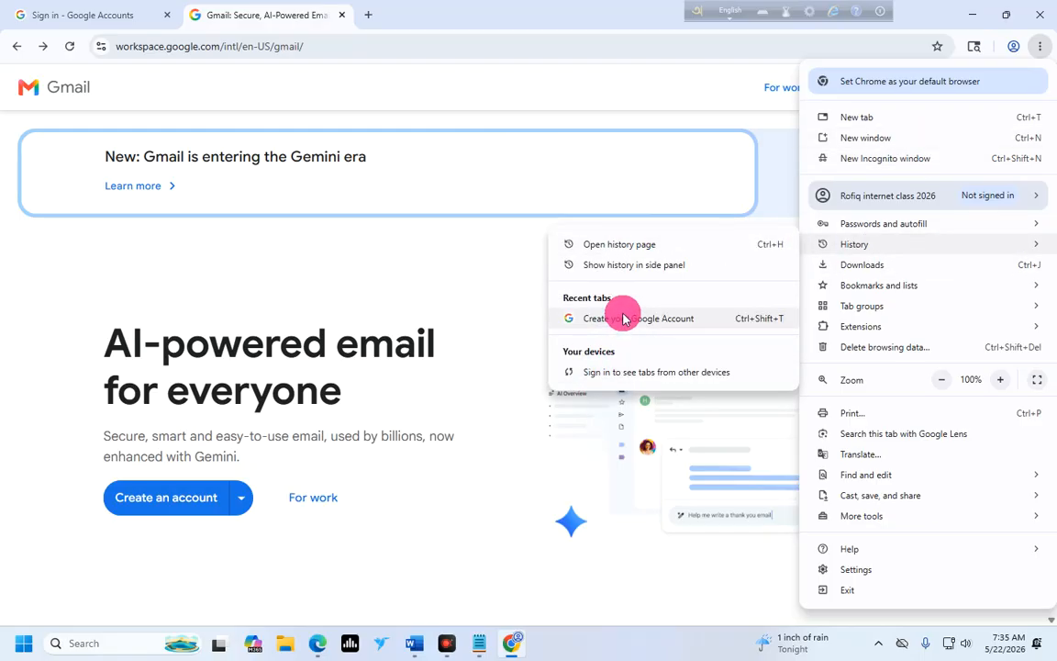
{"action": "left_click", "coordinate": [447, 288]}
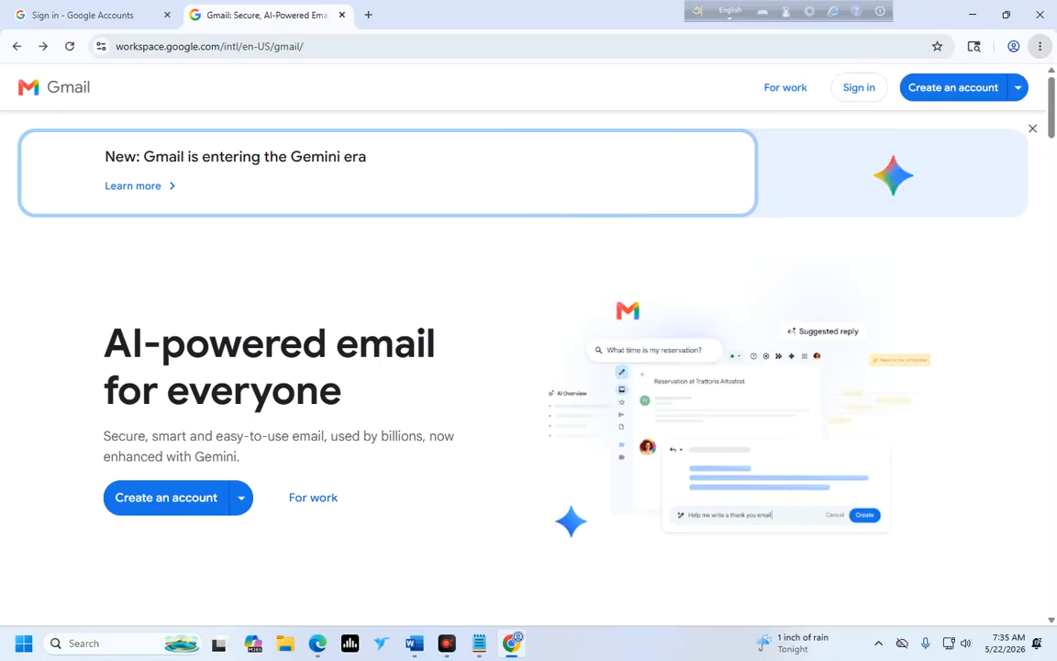
{"action": "left_click", "coordinate": [1040, 46]}
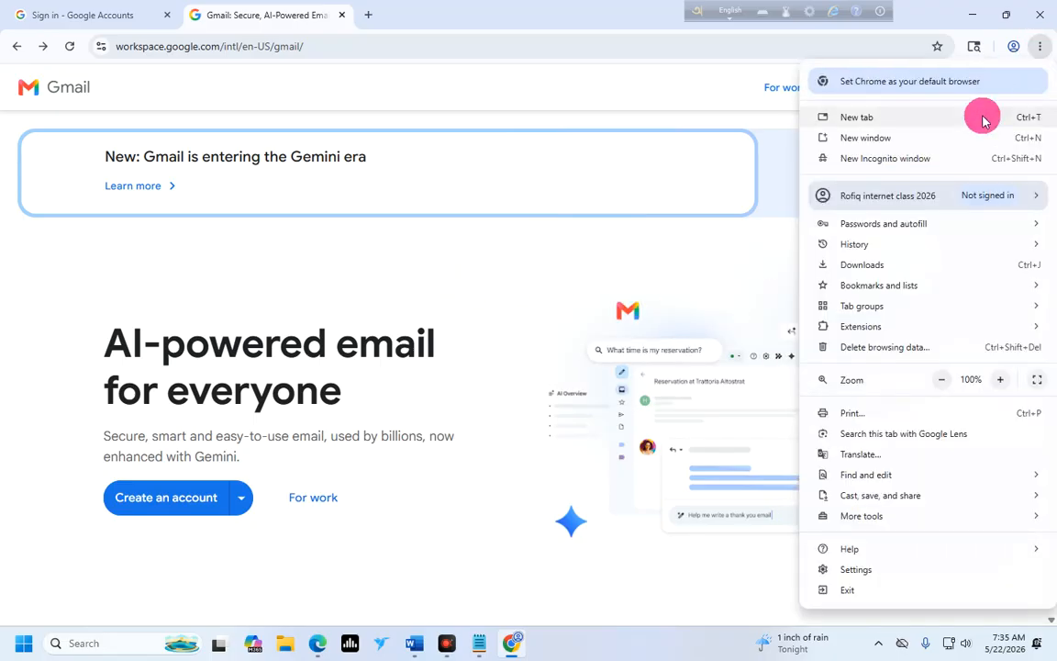
{"action": "mouse_move", "coordinate": [854, 244]}
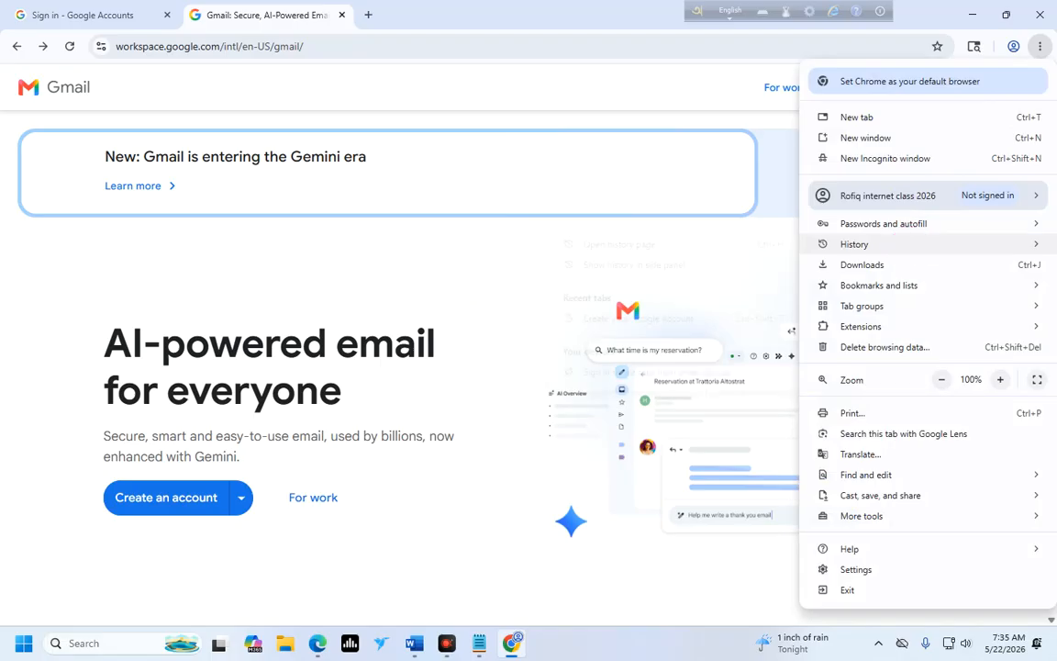
Open Chrome's download history page in a new tab.
{"action": "left_click", "coordinate": [1042, 47]}
{"action": "left_click", "coordinate": [1042, 47]}
{"action": "left_click", "coordinate": [925, 173]}
{"action": "left_click", "coordinate": [853, 268]}
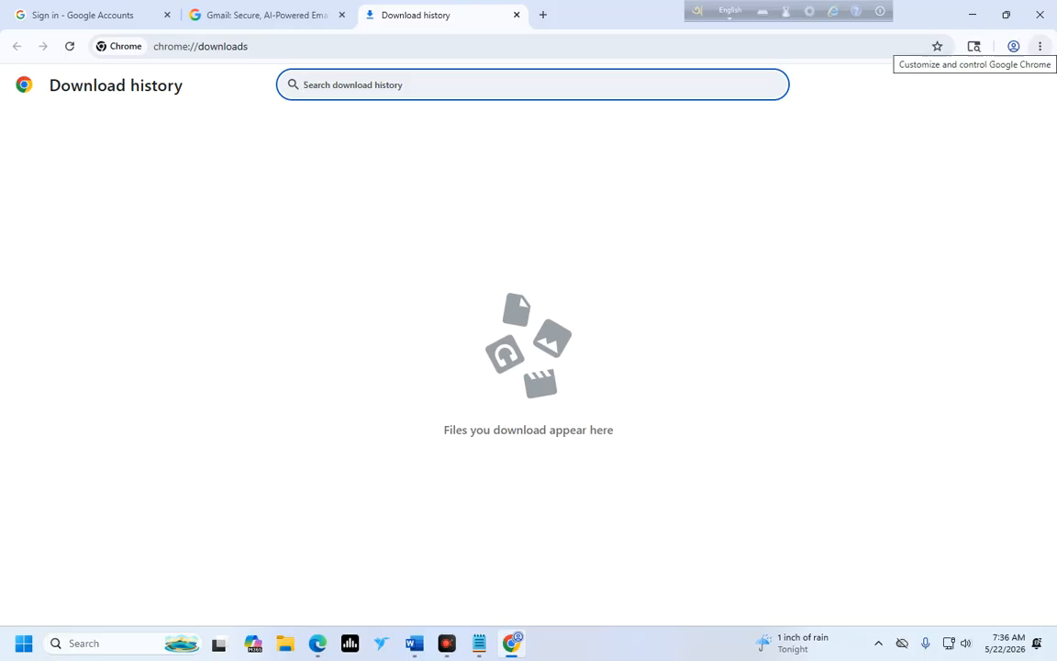
Zoom the download history page in to 110% and back out to 90%.
{"action": "left_click", "coordinate": [1040, 47]}
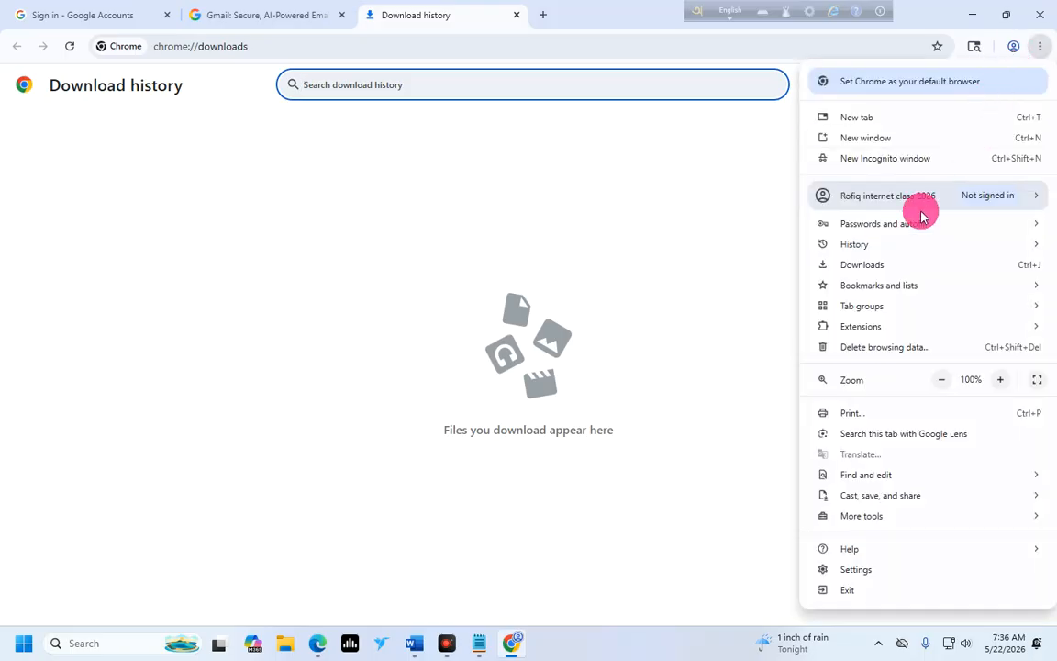
{"action": "left_click", "coordinate": [1001, 380]}
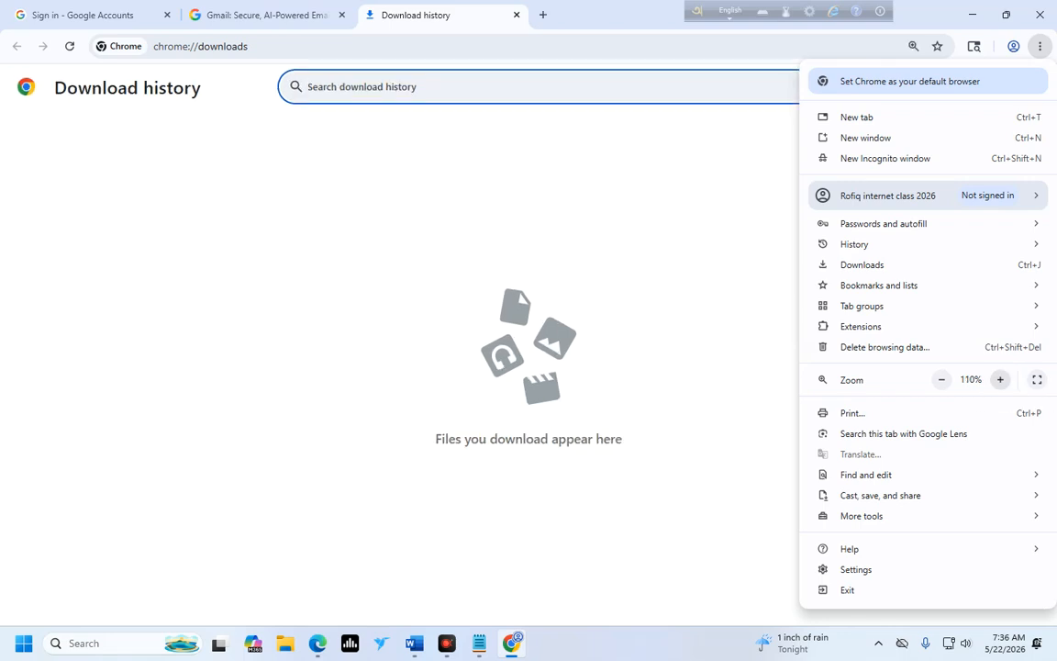
{"action": "left_click", "coordinate": [941, 380]}
{"action": "left_click", "coordinate": [941, 380]}
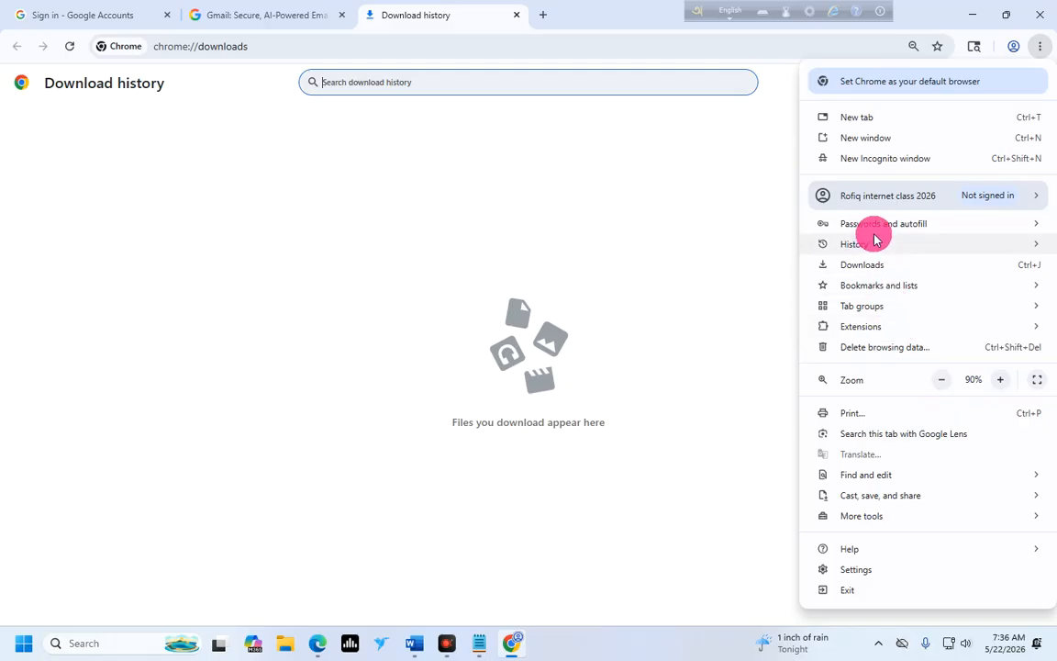
Open Chrome's extension management page and go from it to the Chrome Web Store.
{"action": "mouse_move", "coordinate": [863, 331]}
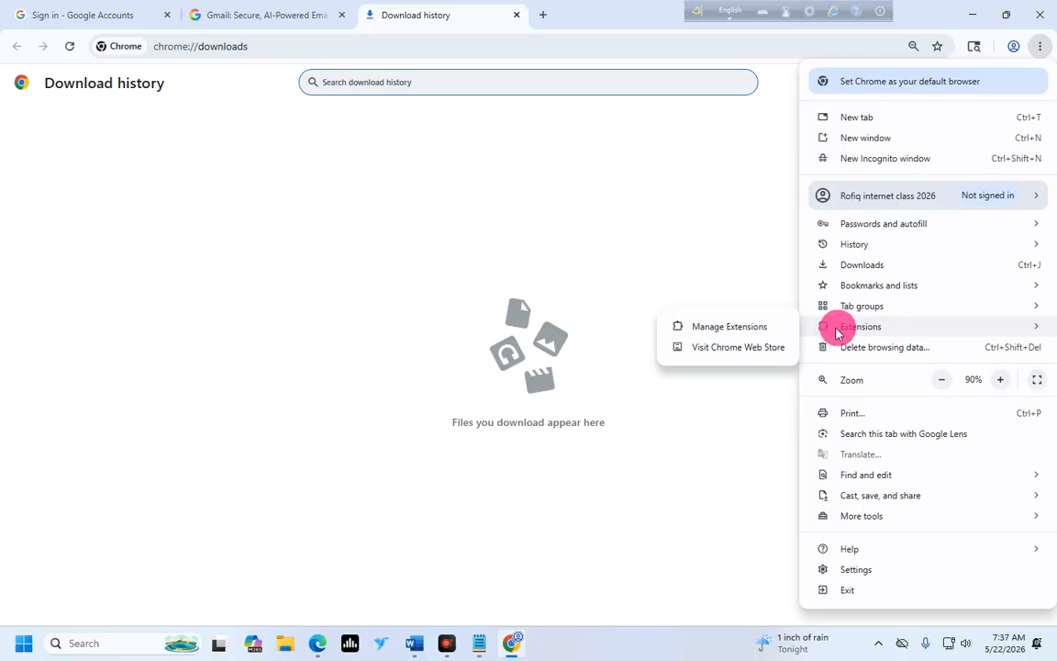
{"action": "left_click", "coordinate": [705, 330]}
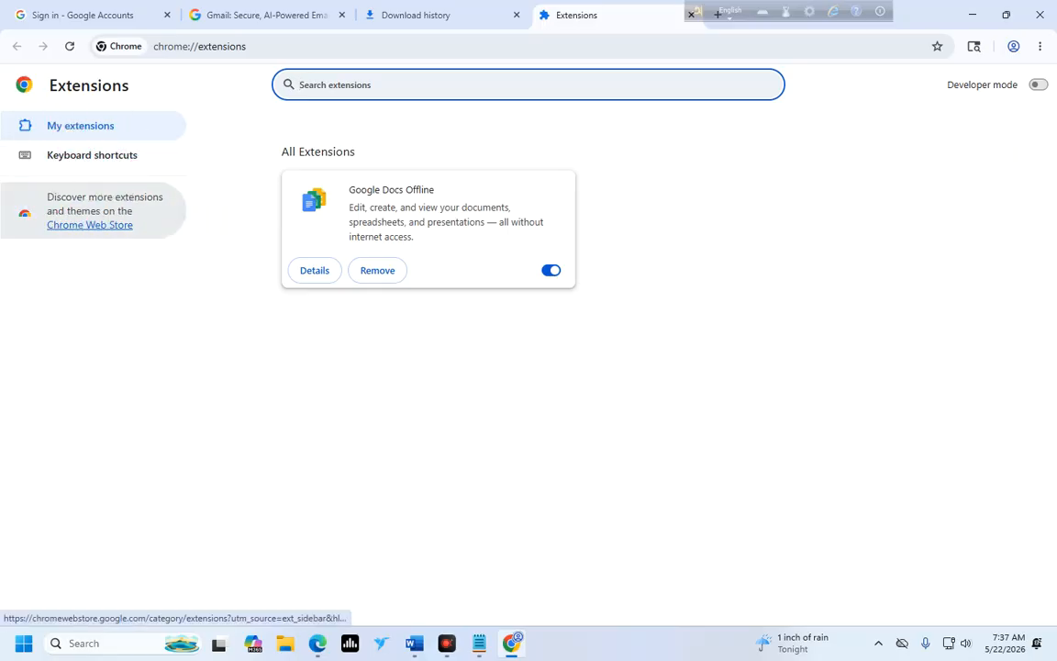
{"action": "left_click", "coordinate": [99, 222]}
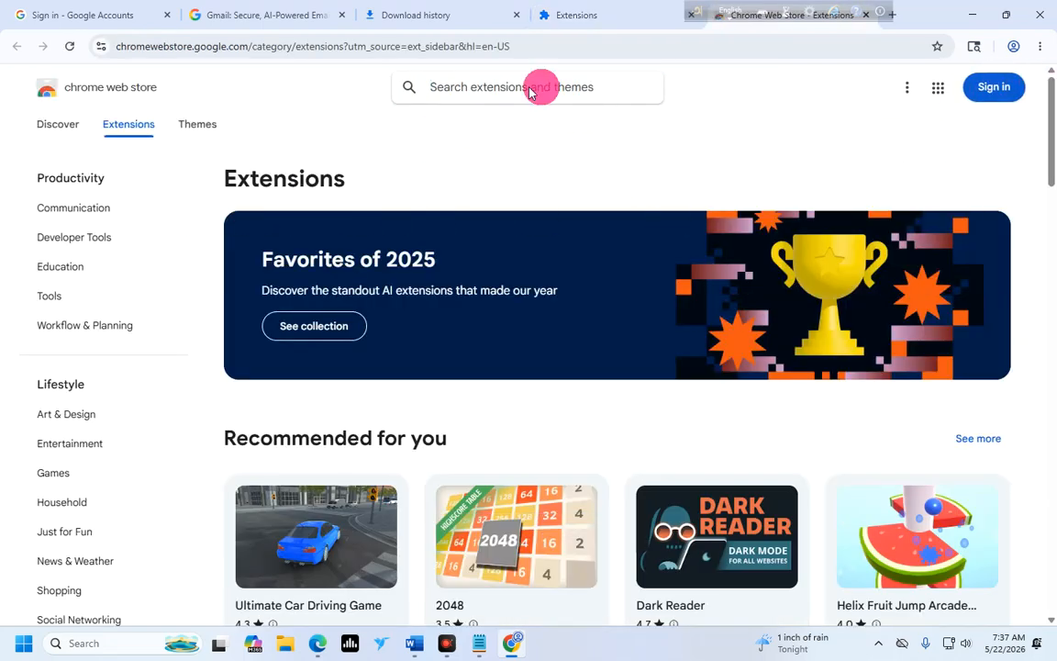
Search the Chrome Web Store for "vpn" and add the Urban VPN Proxy extension to Chrome.
{"action": "left_click", "coordinate": [438, 87]}
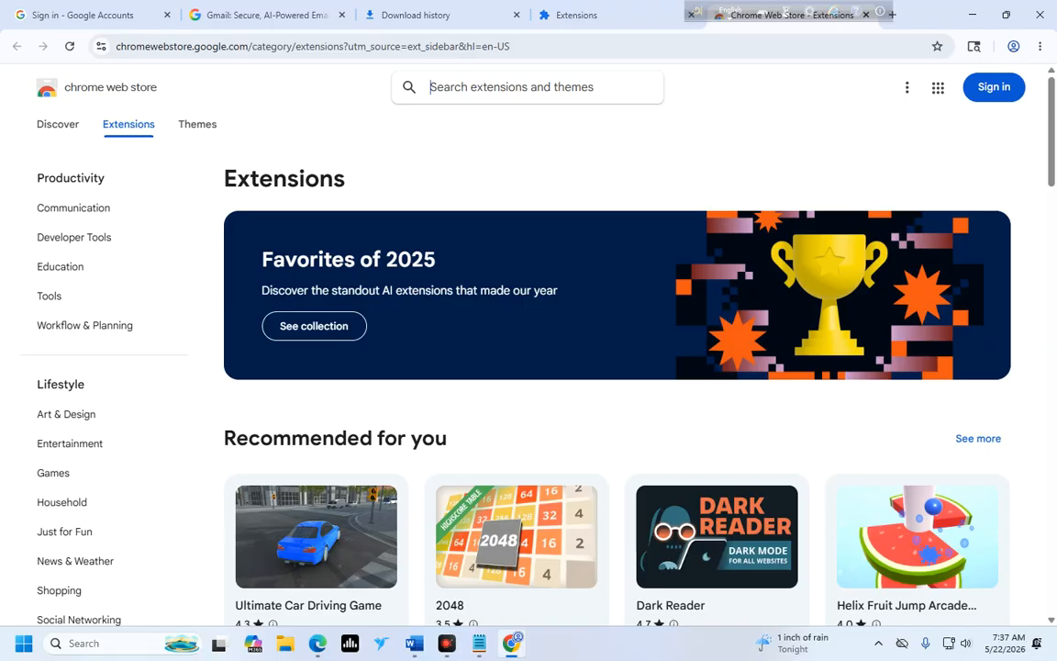
{"action": "type", "text": "vpn"}
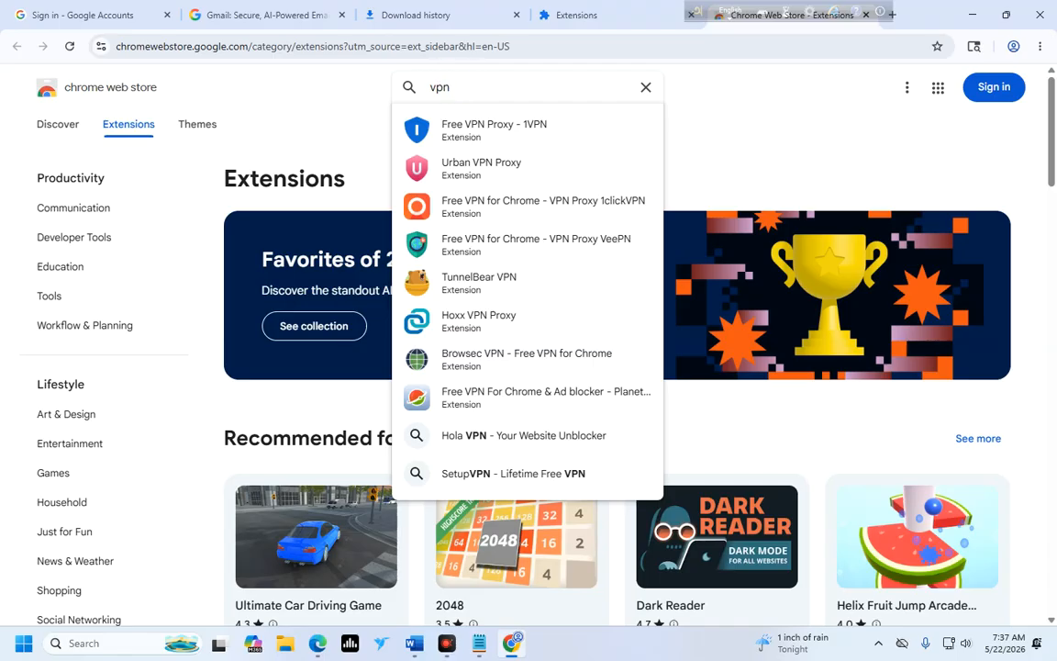
{"action": "left_click", "coordinate": [432, 158]}
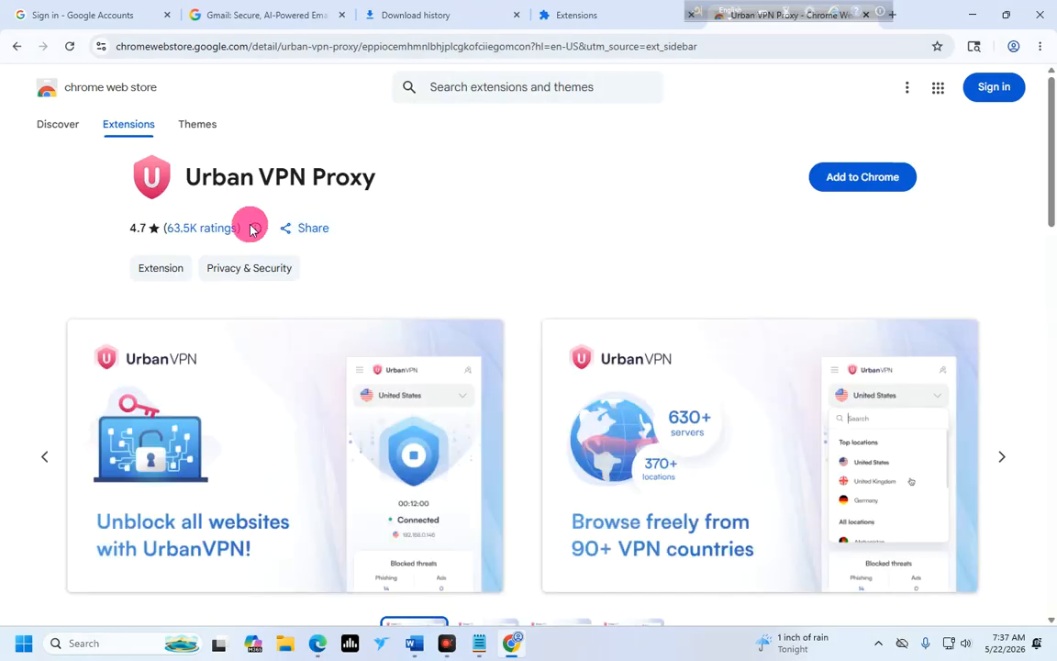
{"action": "left_click", "coordinate": [855, 177]}
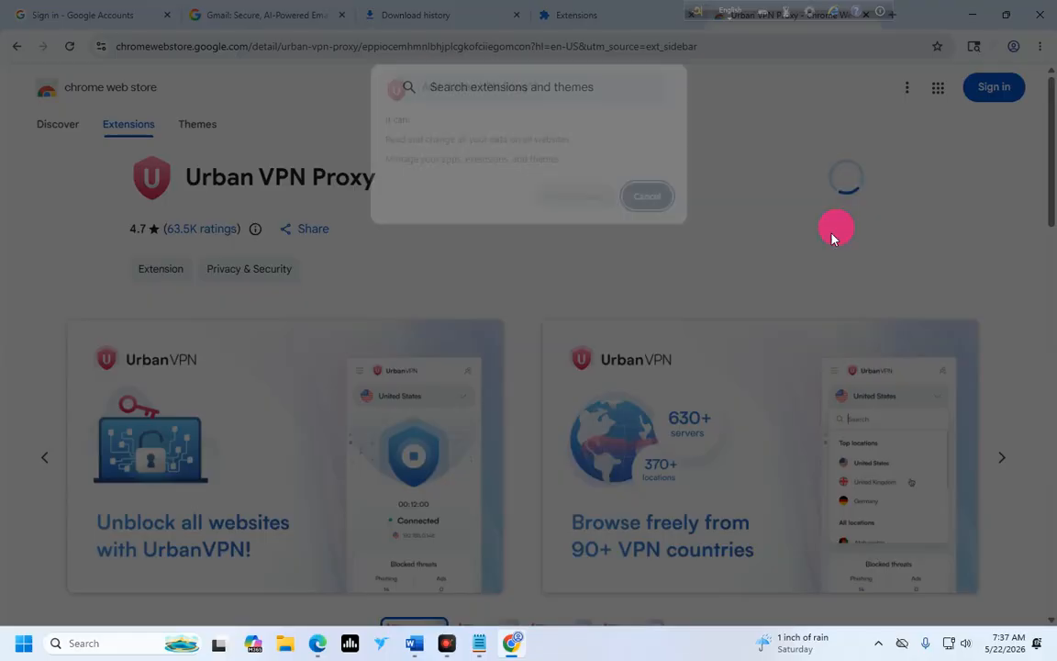
{"action": "left_click", "coordinate": [578, 198]}
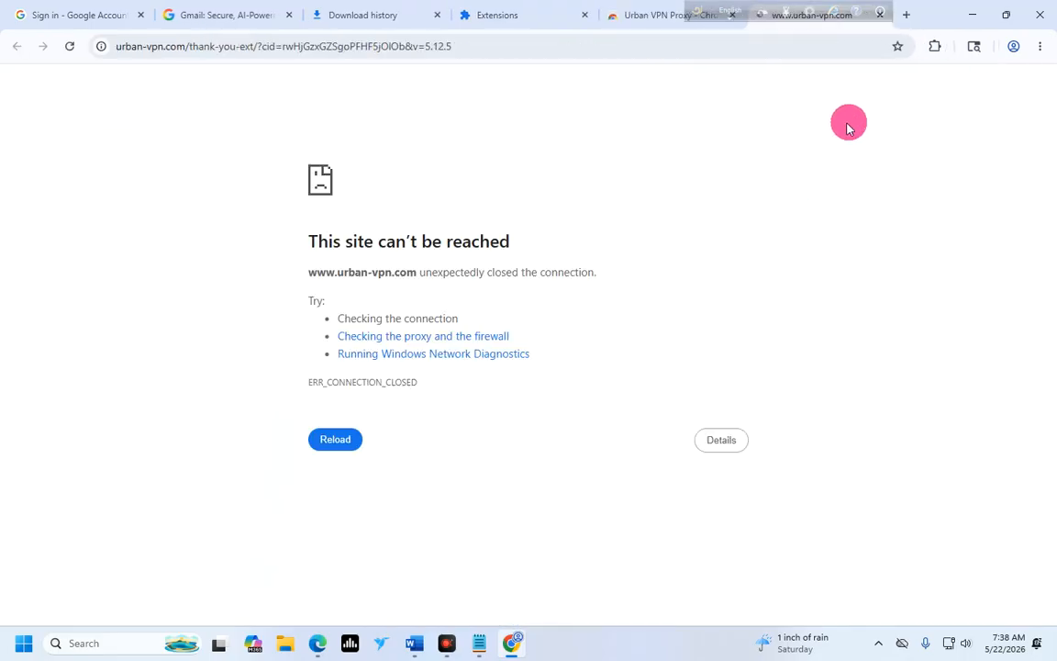
Reload the Urban VPN thank-you page and close the Extensions, Urban VPN Proxy store and Urban VPN site tabs.
{"action": "left_click", "coordinate": [333, 437]}
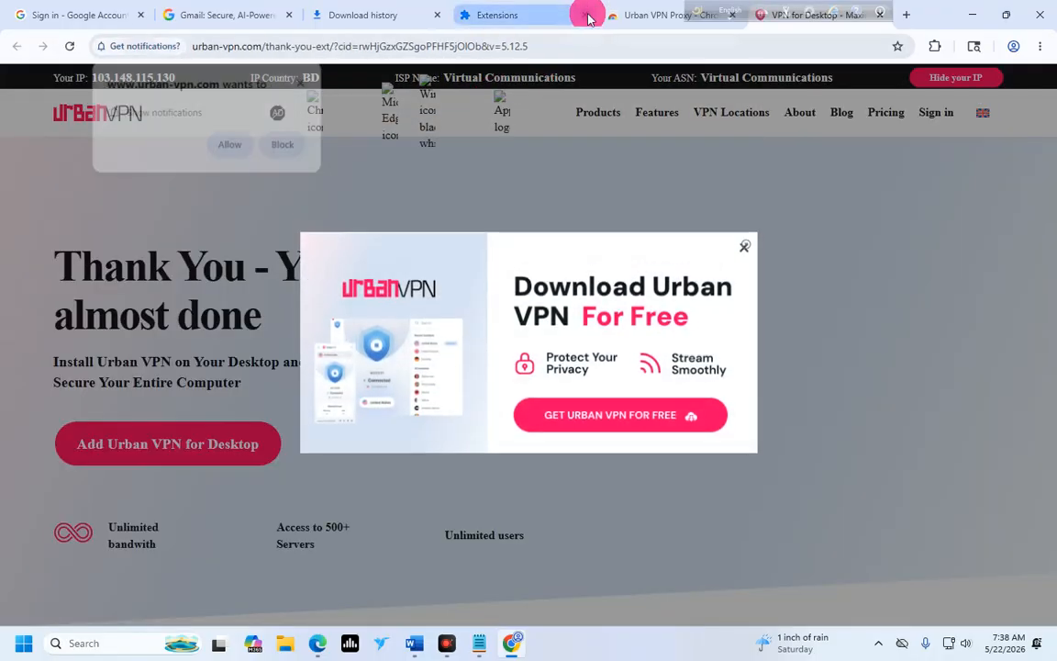
{"action": "left_click", "coordinate": [585, 14]}
{"action": "left_click", "coordinate": [584, 15]}
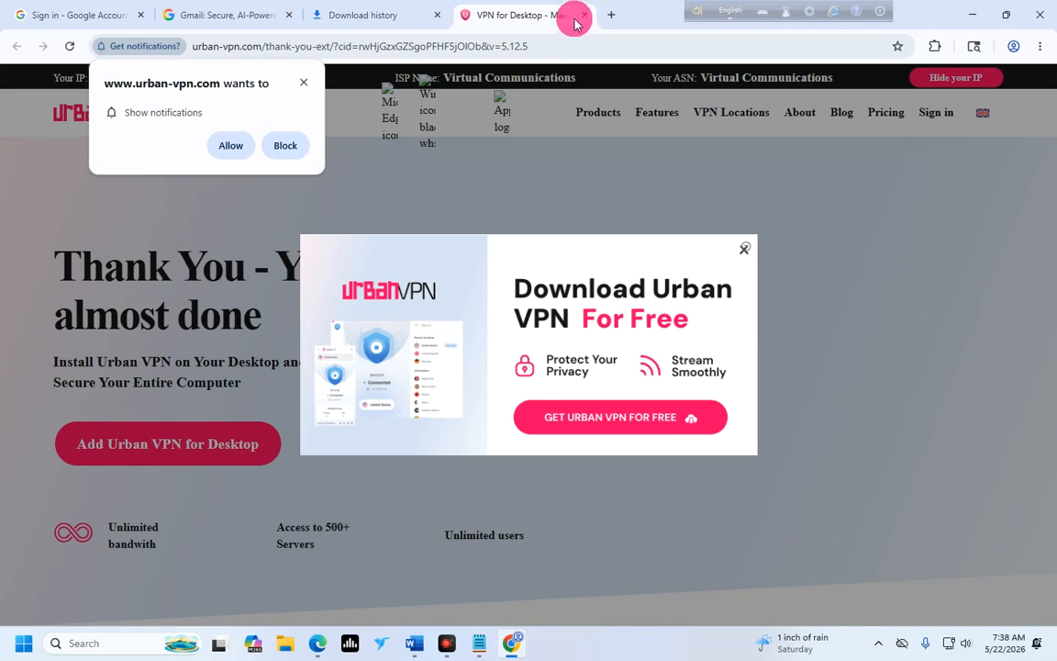
{"action": "left_click", "coordinate": [585, 15]}
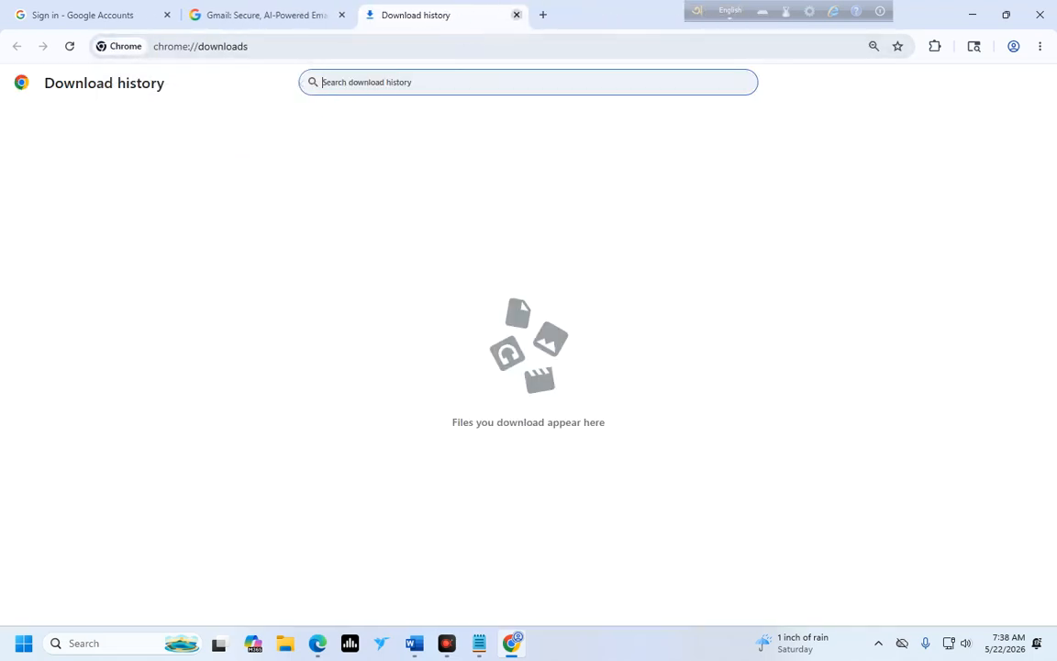
Close the Download history tab, open the extension management page, and turn on Developer mode.
{"action": "left_click", "coordinate": [516, 14]}
{"action": "left_click", "coordinate": [1040, 46]}
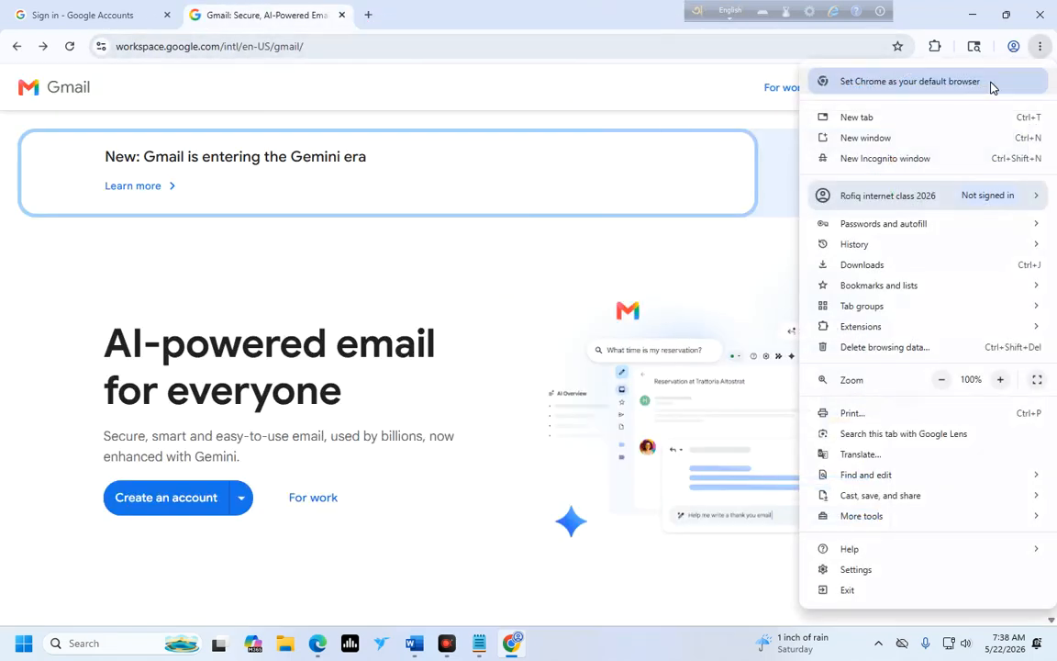
{"action": "mouse_move", "coordinate": [854, 323]}
{"action": "left_click", "coordinate": [739, 328]}
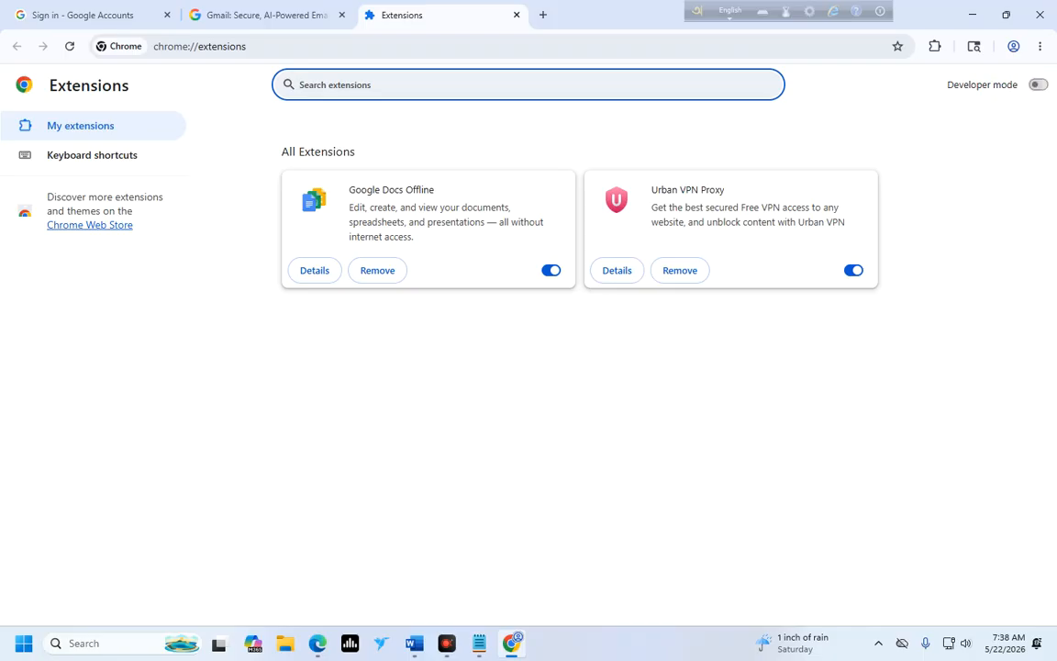
{"action": "left_click", "coordinate": [1038, 85]}
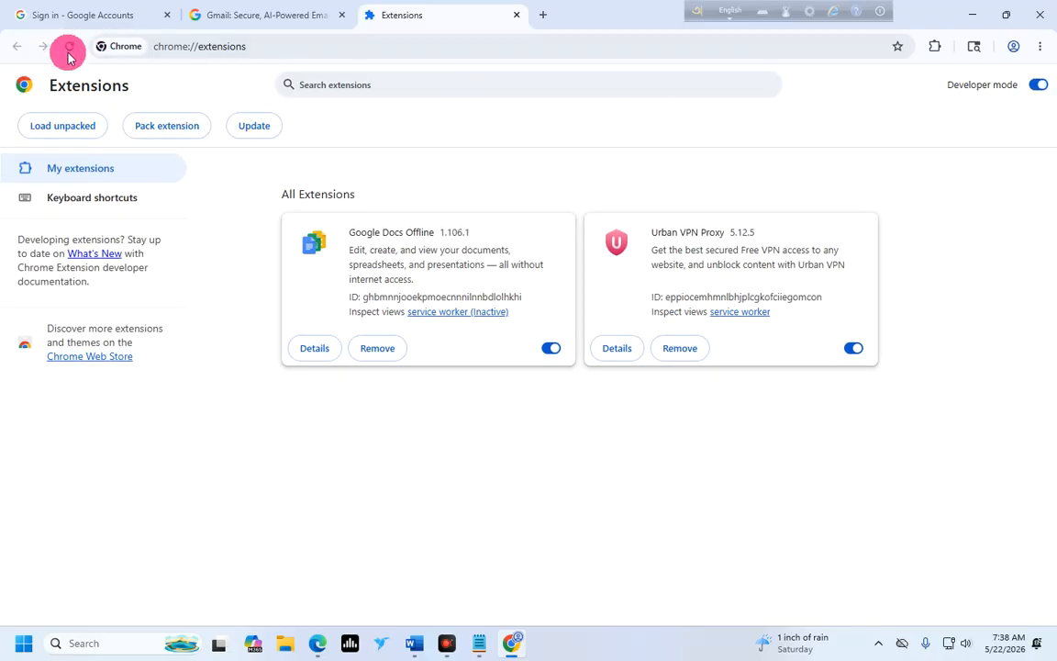
{"action": "left_click", "coordinate": [68, 46]}
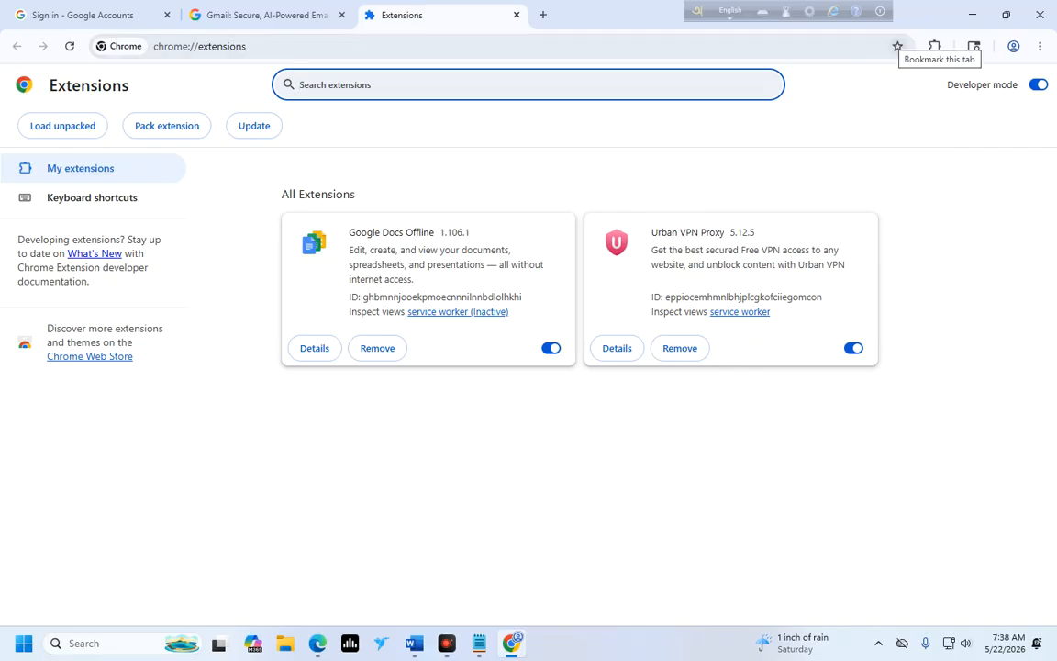
{"action": "left_click", "coordinate": [375, 530]}
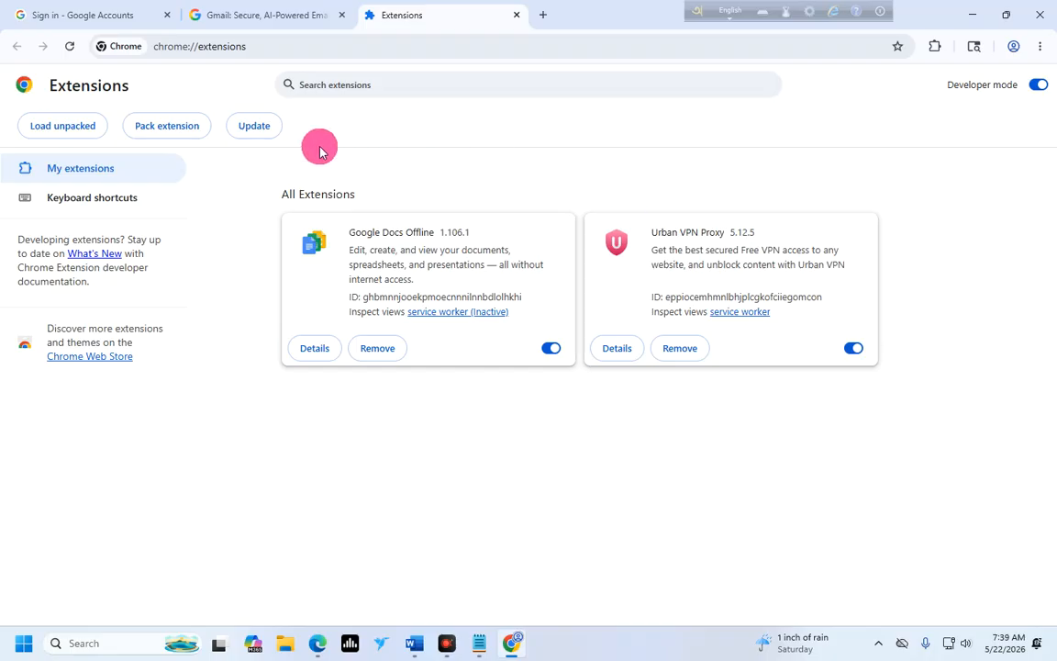
{"action": "left_click", "coordinate": [244, 104]}
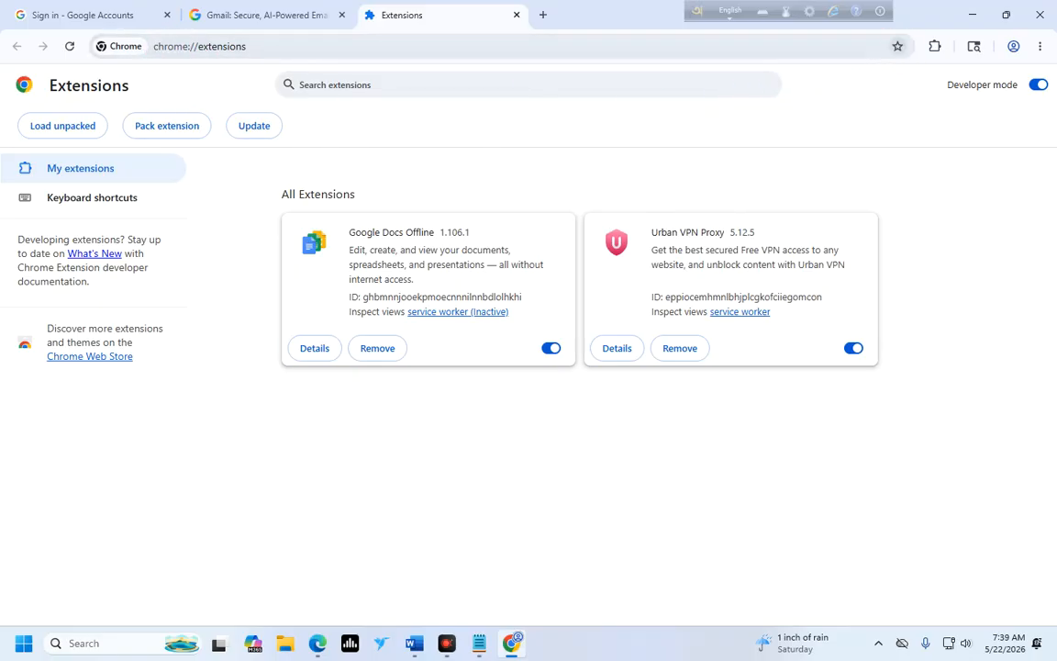
Pin the Urban VPN Proxy extension to Chrome's toolbar.
{"action": "left_click", "coordinate": [935, 48]}
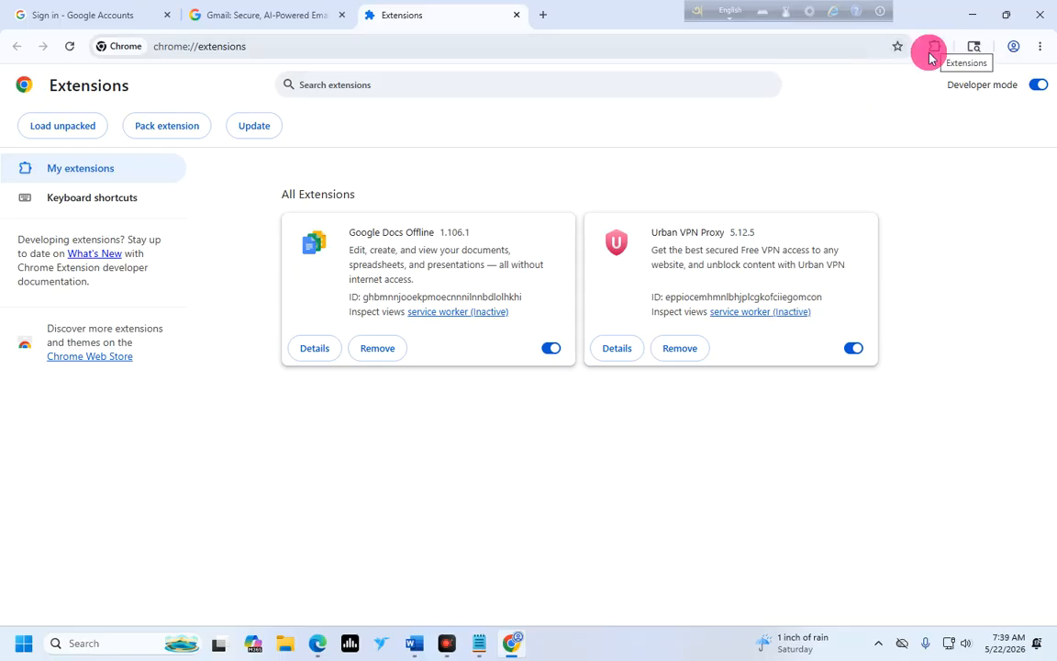
{"action": "left_click", "coordinate": [935, 46]}
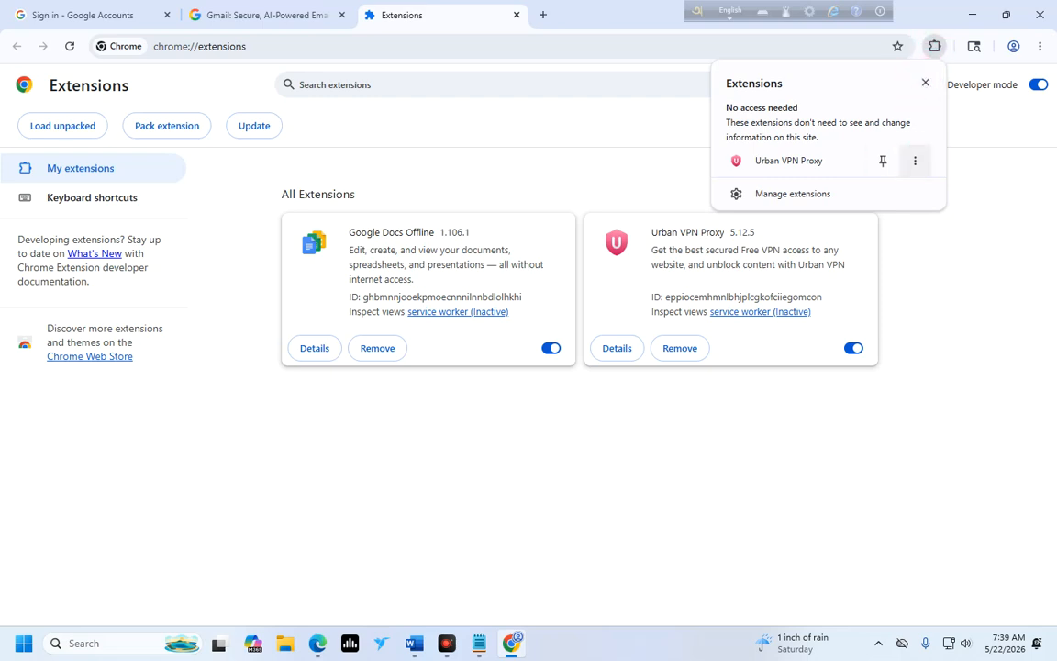
{"action": "left_click", "coordinate": [915, 161]}
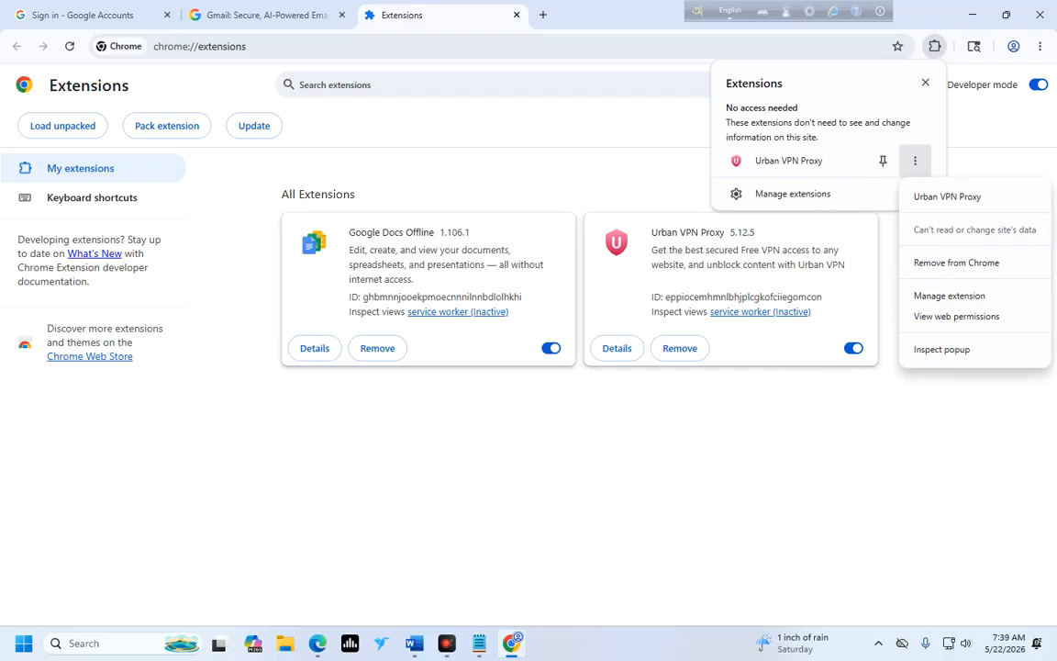
{"action": "left_click", "coordinate": [883, 160]}
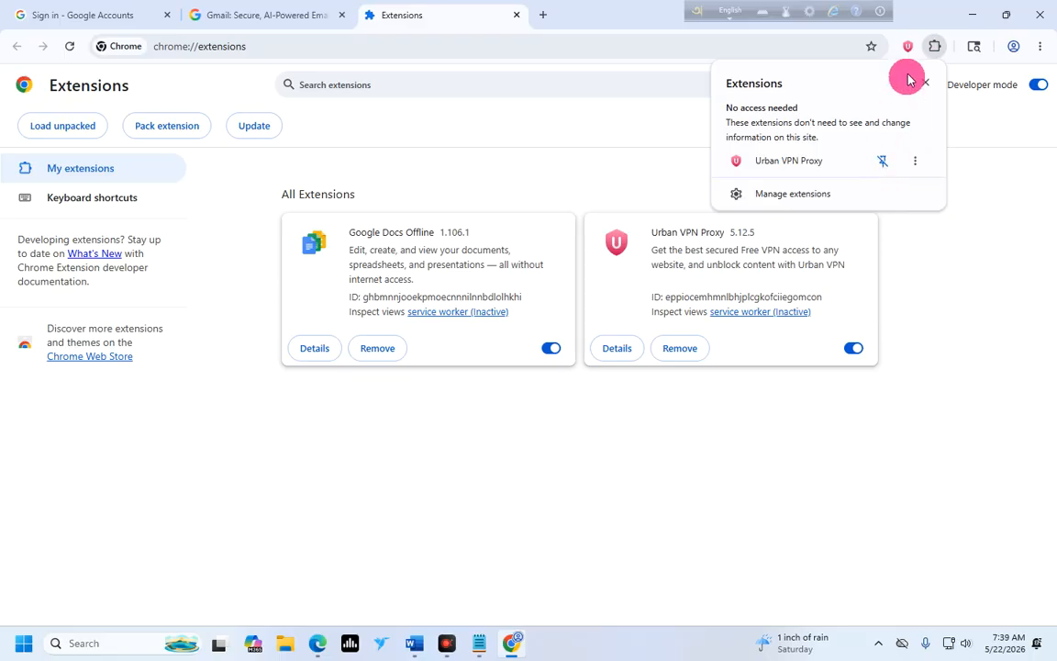
Open the Urban VPN extension, accept its terms, and look through its list of server countries.
{"action": "left_click", "coordinate": [908, 48]}
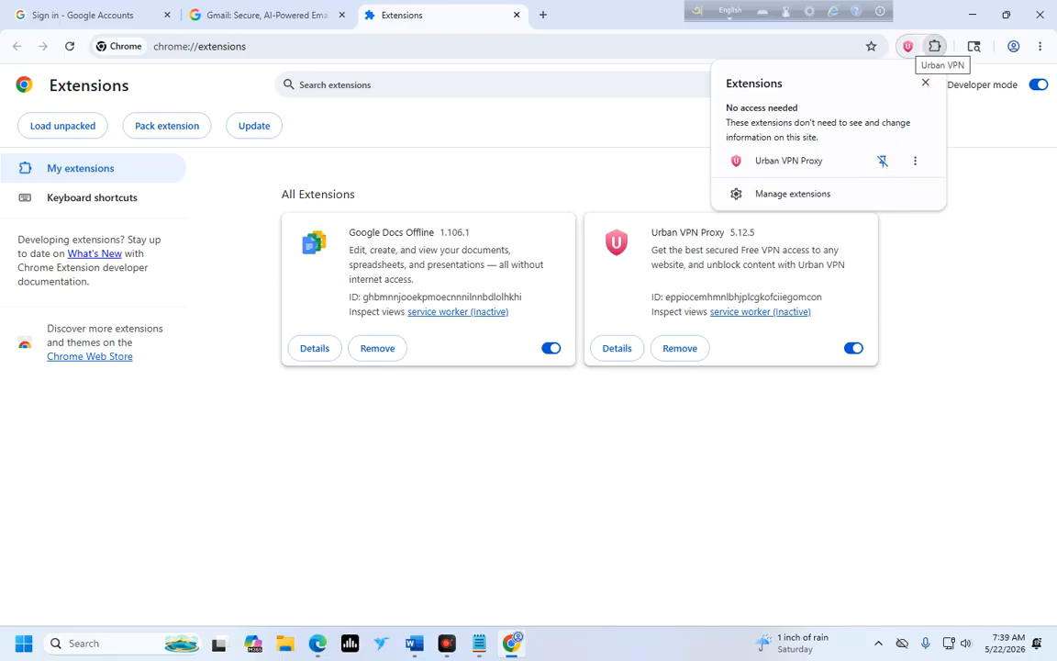
{"action": "left_click", "coordinate": [907, 48]}
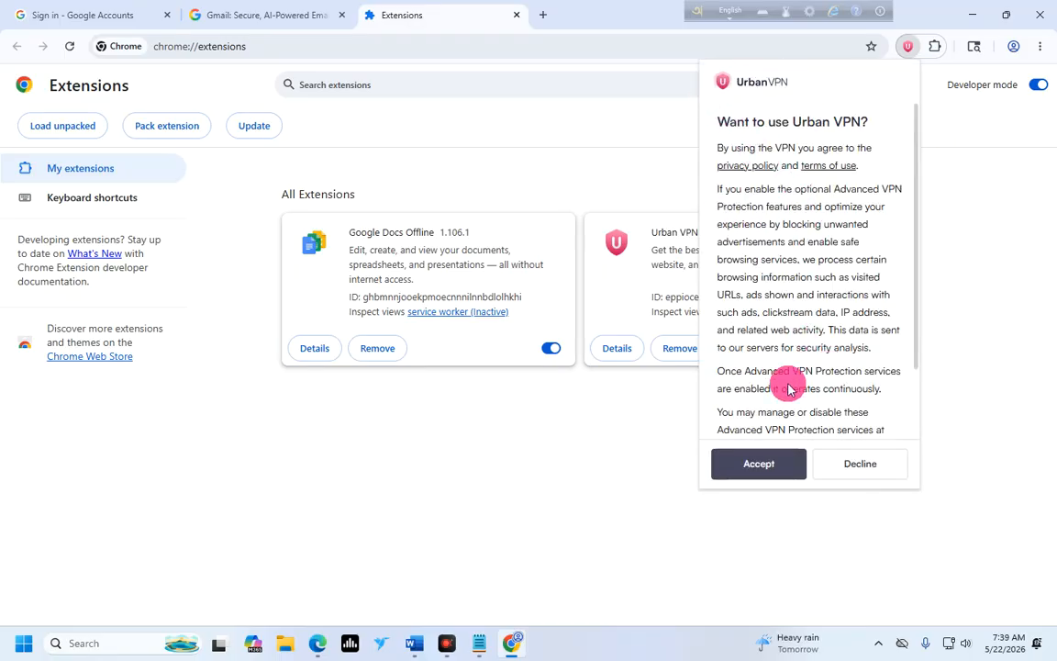
{"action": "left_click", "coordinate": [759, 464]}
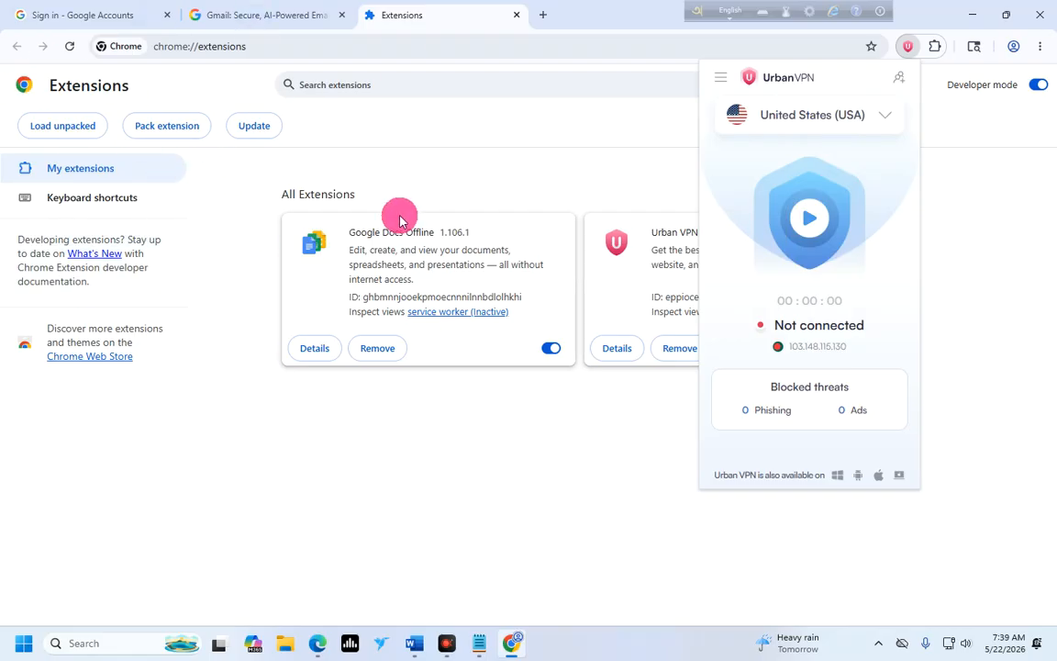
{"action": "left_click", "coordinate": [885, 115]}
{"action": "scroll", "coordinate": [777, 303], "scroll_direction": "down", "scroll_amount": 10}
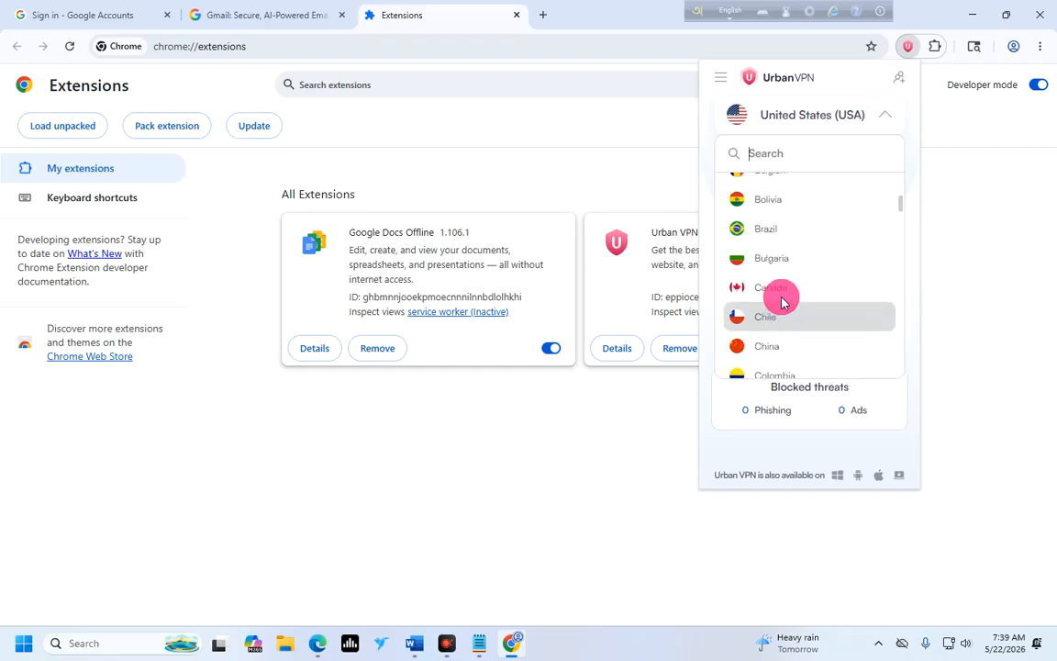
{"action": "scroll", "coordinate": [807, 288], "scroll_direction": "down", "scroll_amount": 15}
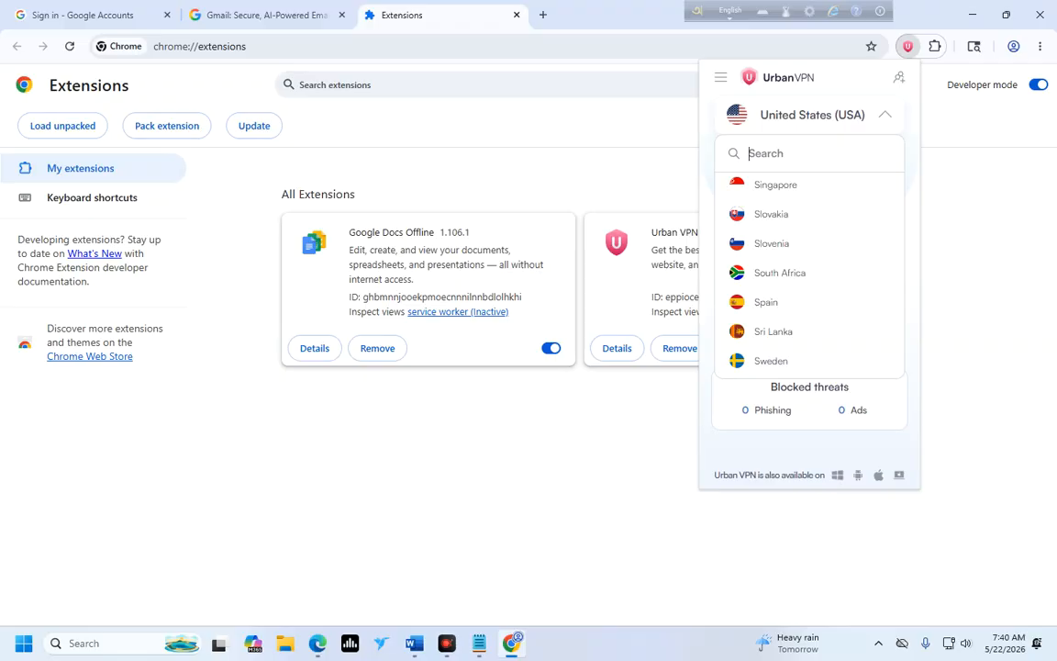
{"action": "scroll", "coordinate": [807, 206], "scroll_direction": "up", "scroll_amount": 3}
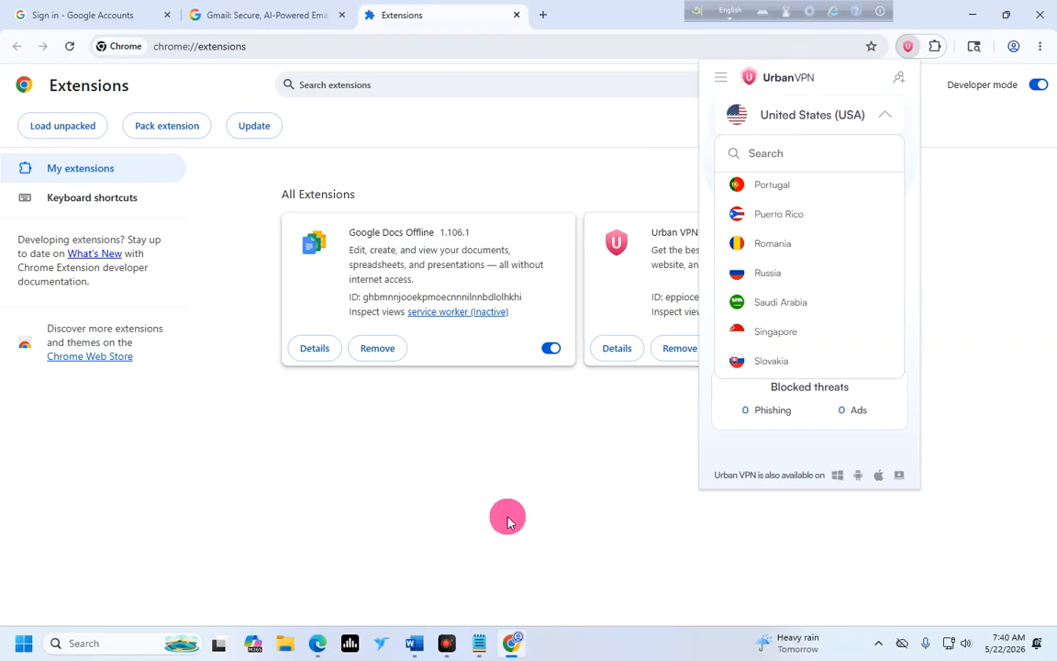
{"action": "left_click", "coordinate": [534, 561]}
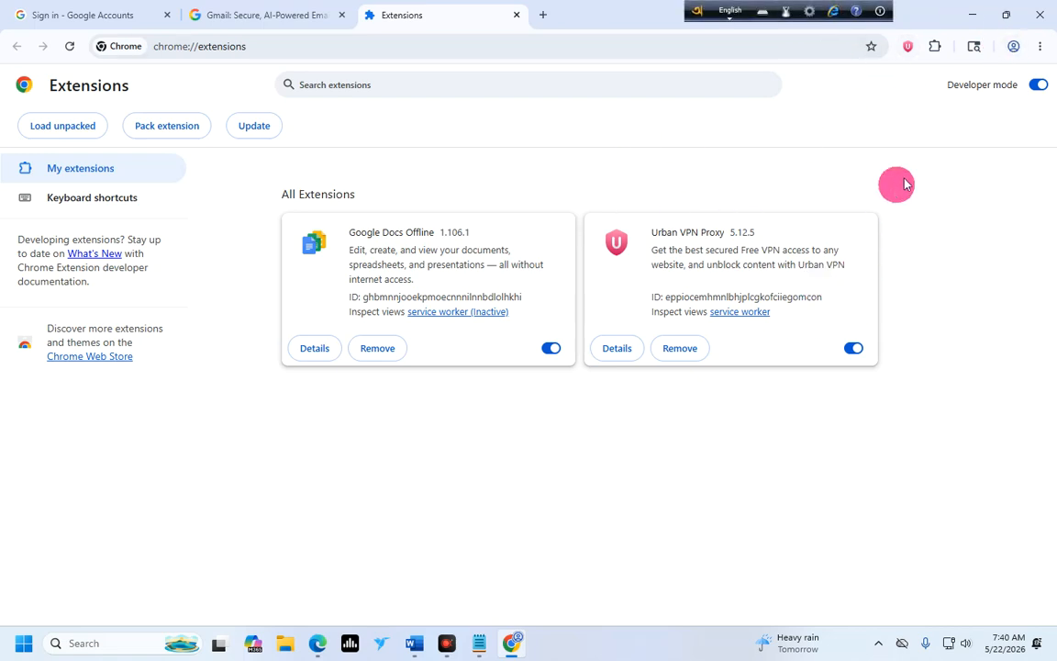
Remove the Urban VPN Proxy extension from Chrome and close the uninstall page that opens.
{"action": "left_click", "coordinate": [1040, 46]}
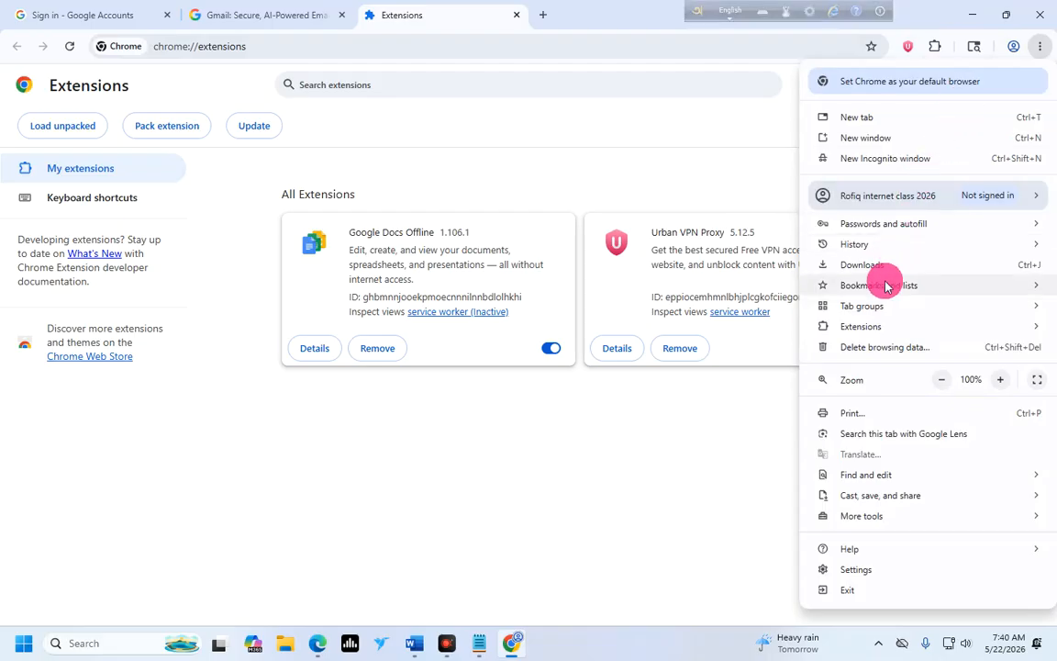
{"action": "mouse_move", "coordinate": [868, 327]}
{"action": "left_click", "coordinate": [725, 328]}
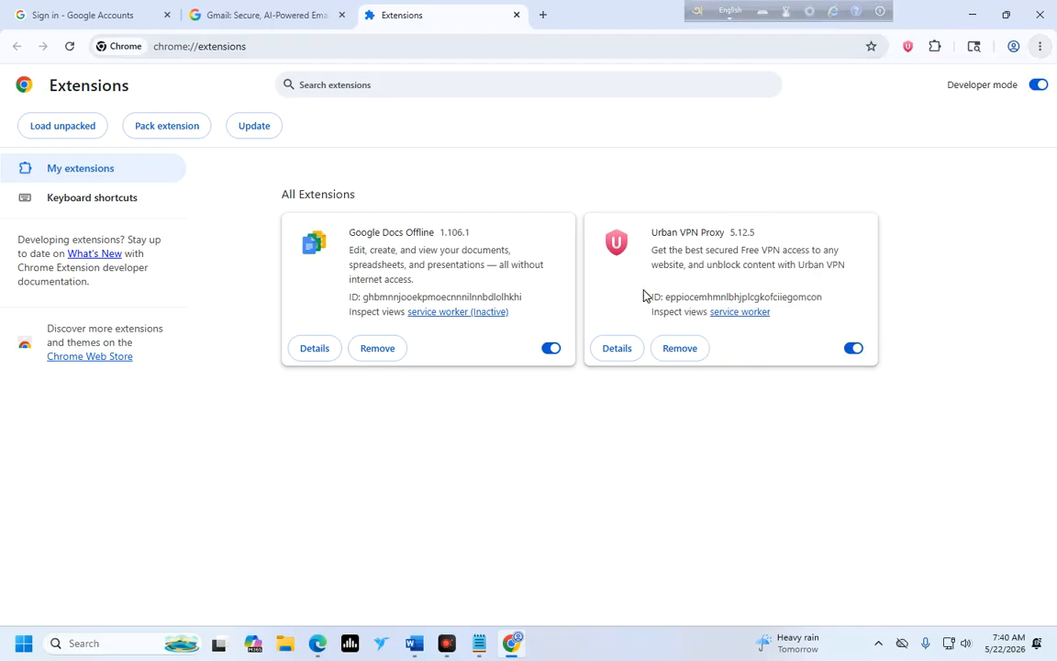
{"action": "left_click", "coordinate": [681, 348]}
{"action": "left_click", "coordinate": [811, 163]}
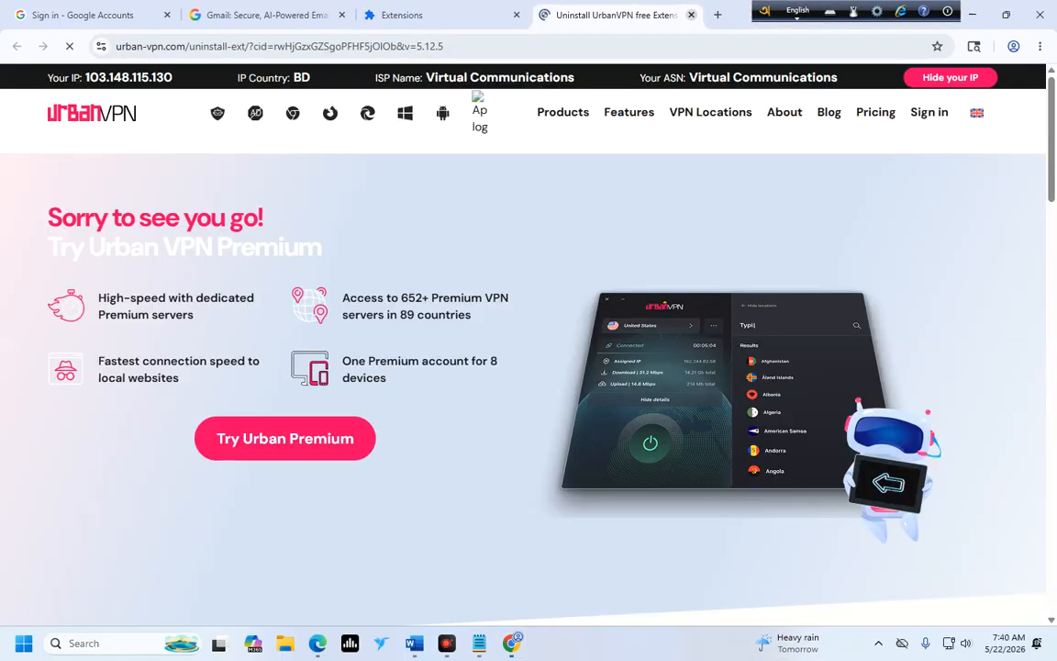
{"action": "left_click", "coordinate": [695, 15]}
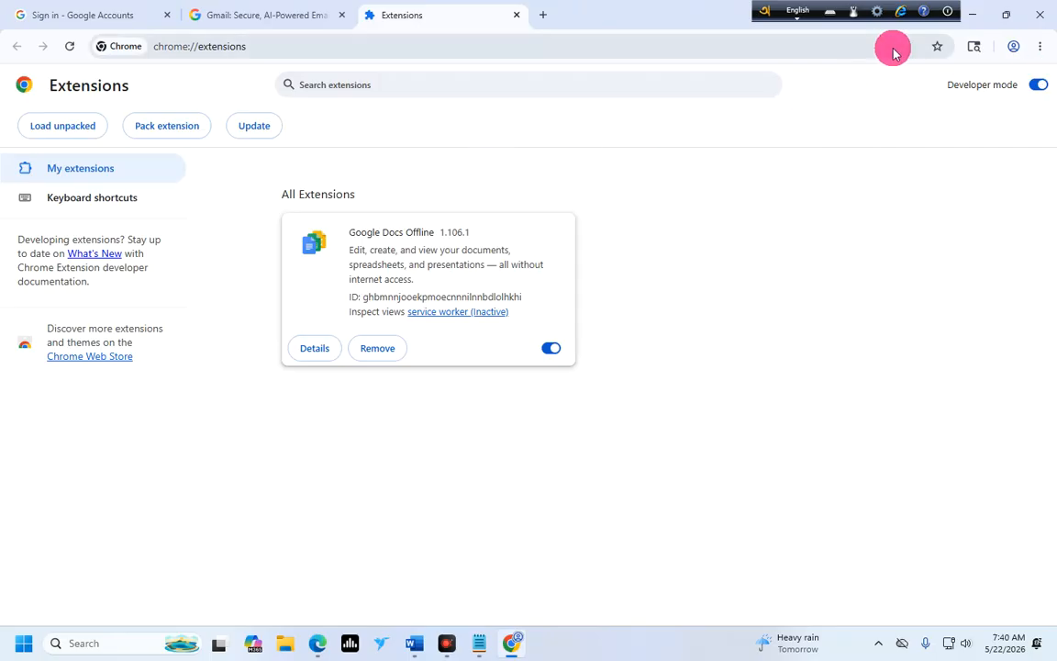
Close the Extensions tab and reopen the extension management page to check the installed extensions.
{"action": "left_click", "coordinate": [517, 16]}
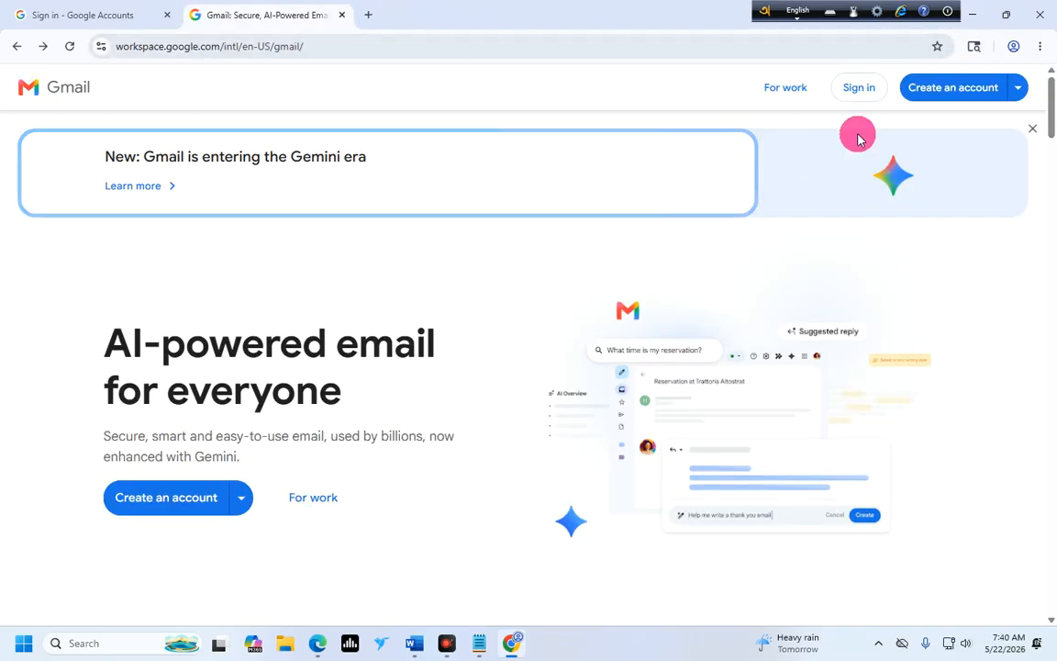
{"action": "left_click", "coordinate": [1040, 46]}
{"action": "mouse_move", "coordinate": [877, 319]}
{"action": "left_click", "coordinate": [720, 327]}
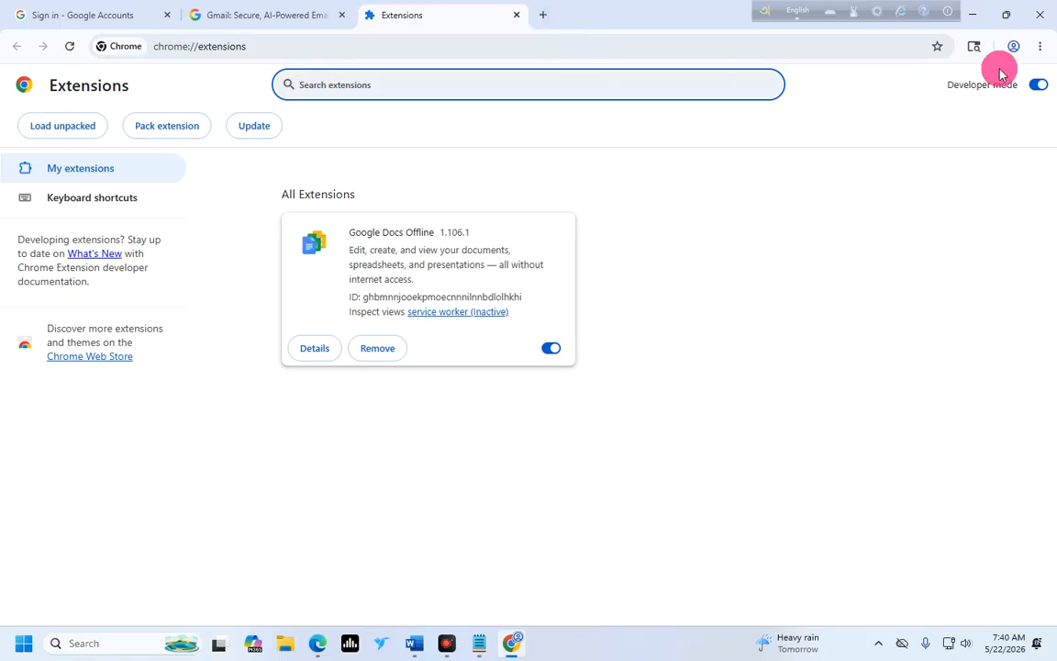
View the Bookmarks and lists options in Chrome's main menu and close them without choosing any.
{"action": "left_click", "coordinate": [1040, 46]}
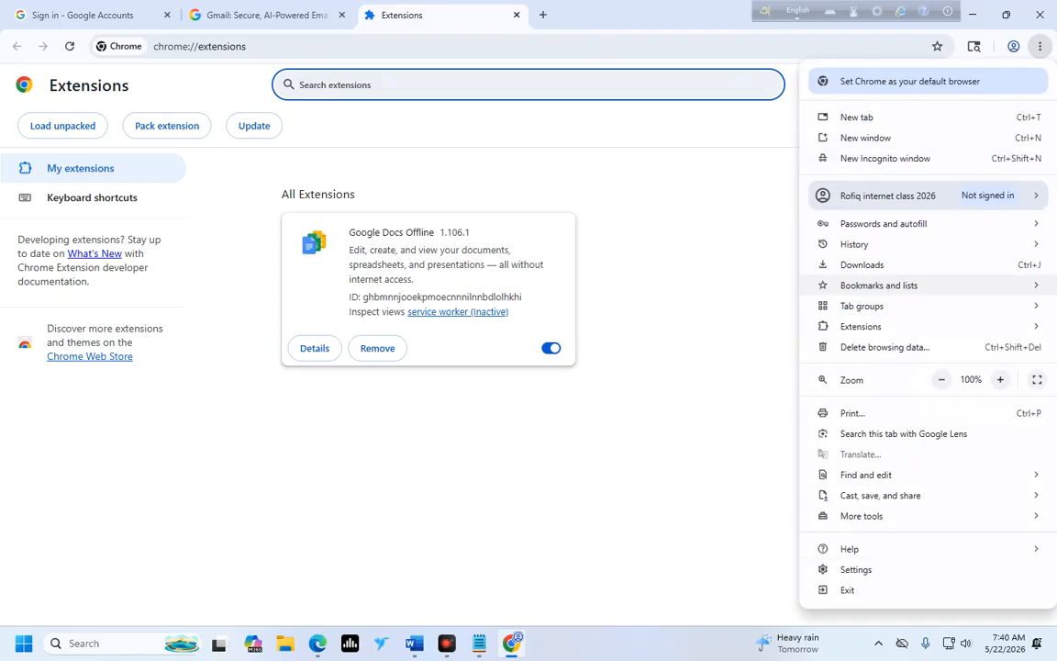
{"action": "mouse_move", "coordinate": [842, 291]}
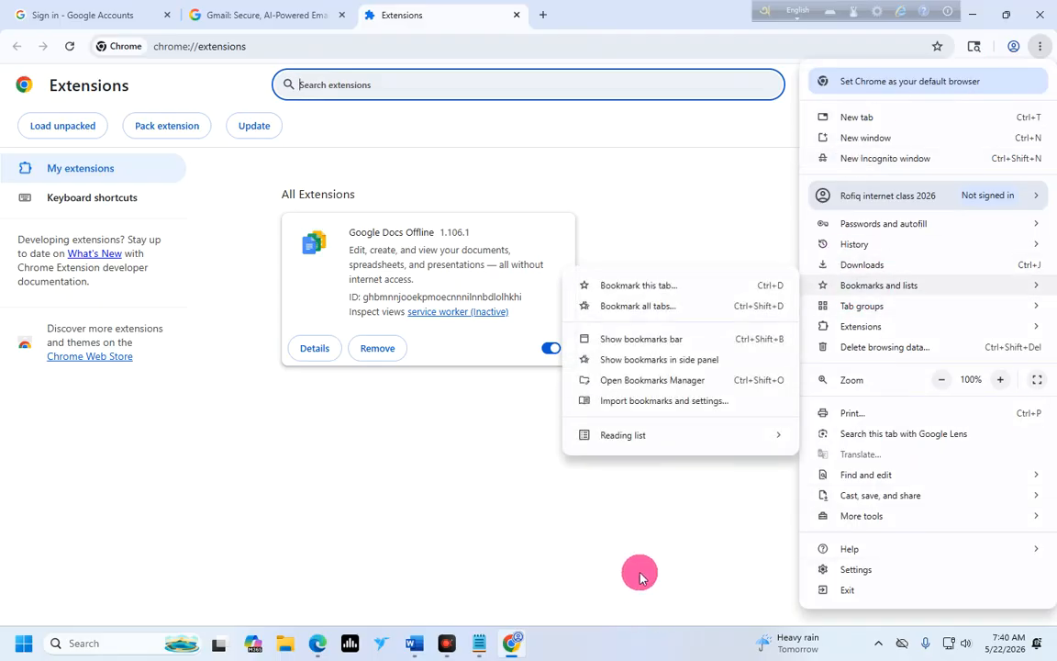
{"action": "left_click", "coordinate": [705, 559]}
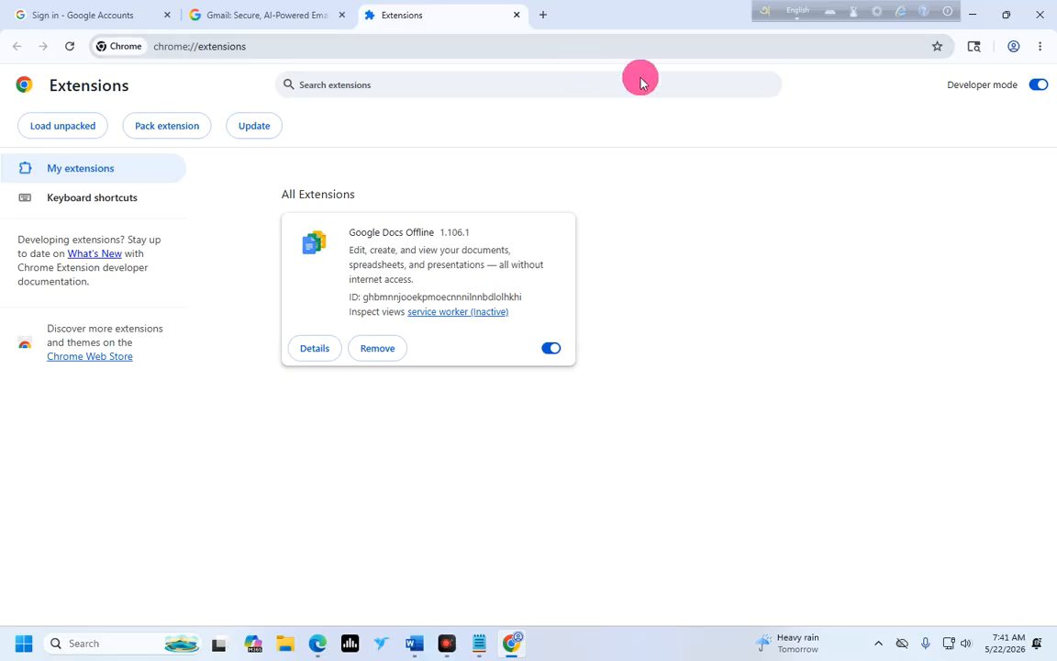
{"action": "left_click", "coordinate": [581, 39]}
Bring up the Delete browsing data dialog in a new tab, set the time range to All time, and cancel.
{"action": "left_click", "coordinate": [544, 15]}
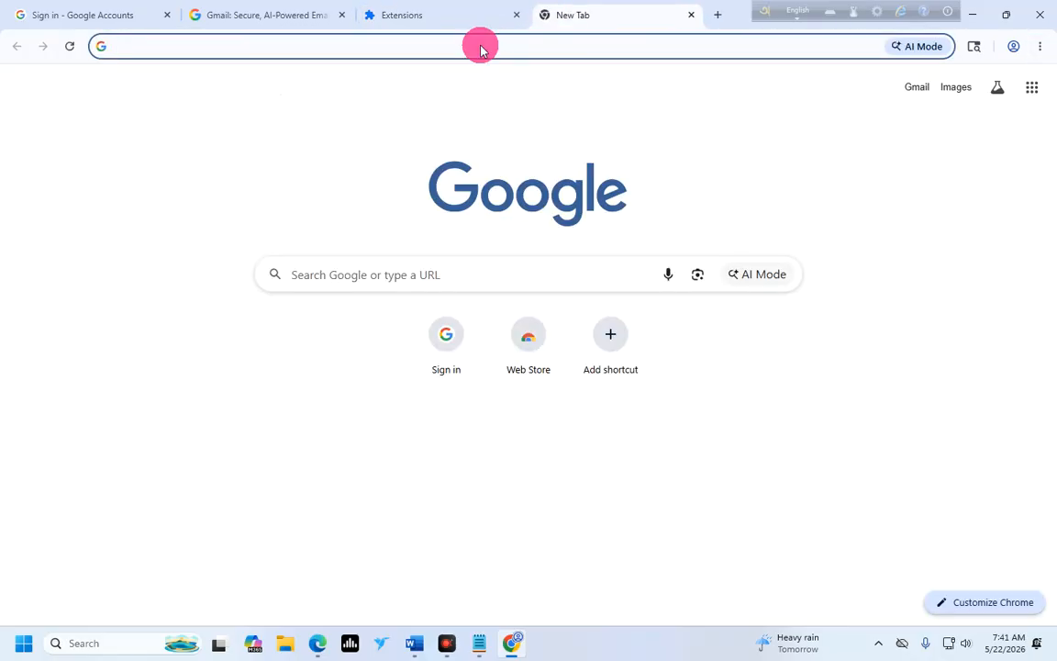
{"action": "left_click", "coordinate": [115, 46]}
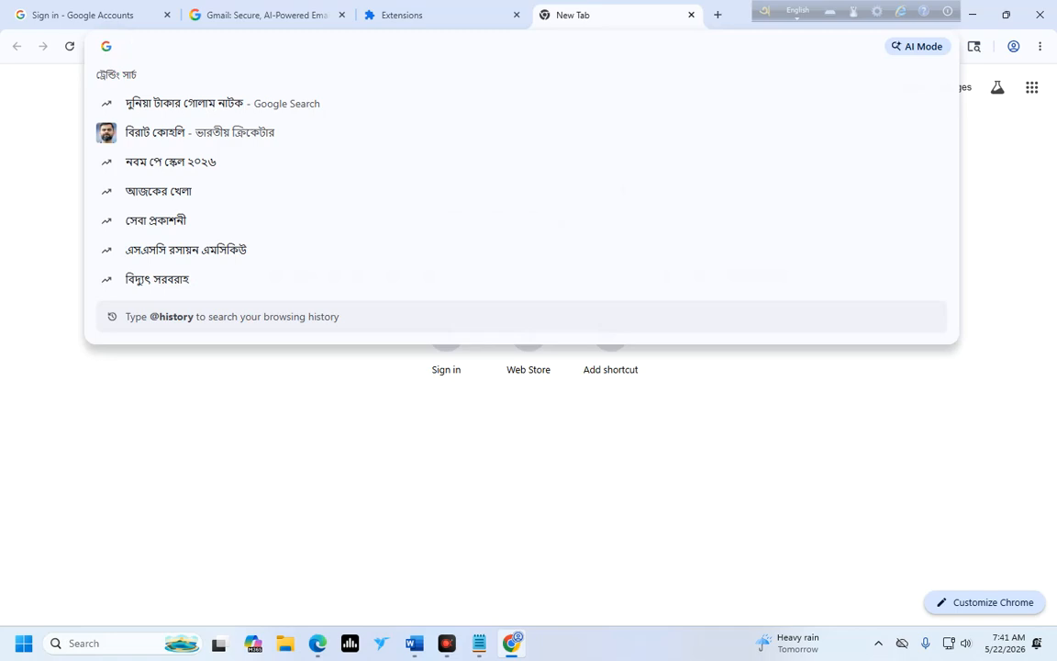
{"action": "key", "text": "ctrl+shift+Delete"}
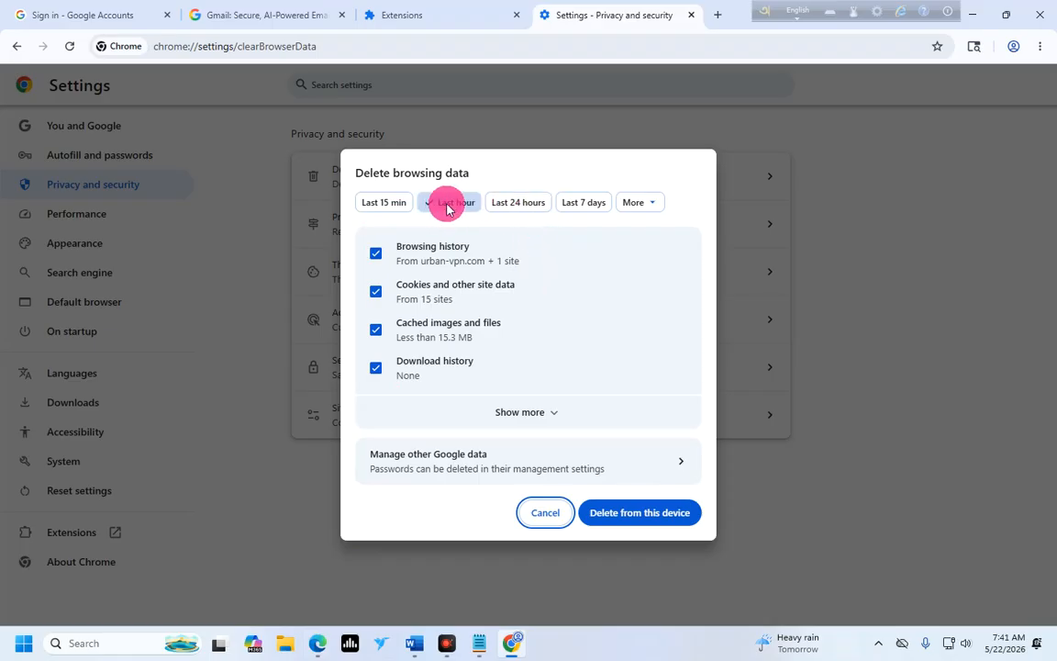
{"action": "left_click", "coordinate": [638, 202]}
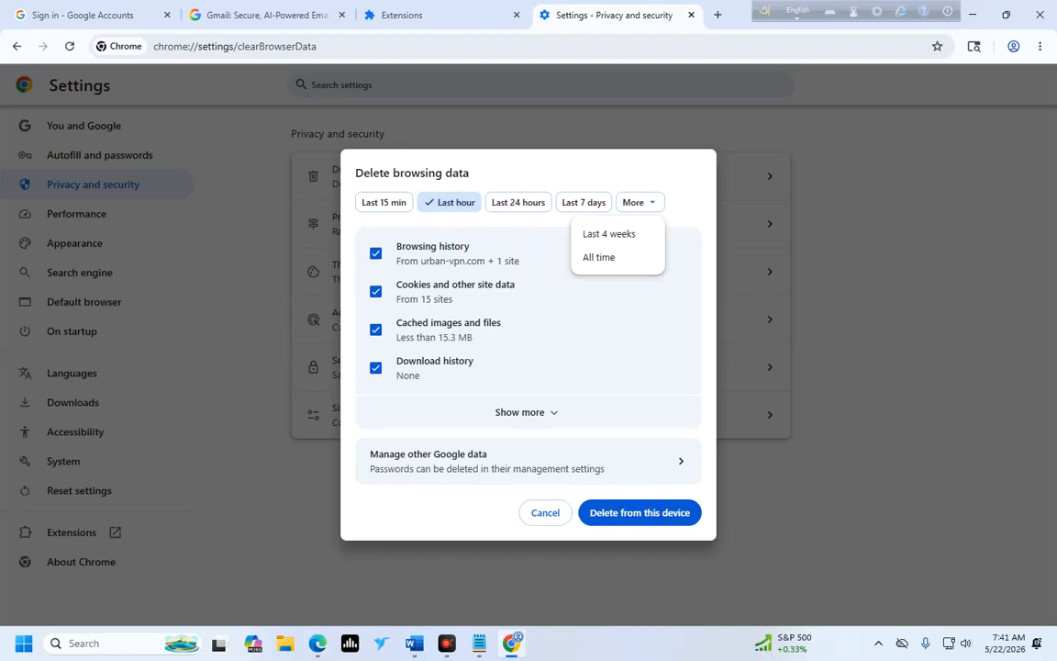
{"action": "left_click", "coordinate": [597, 258]}
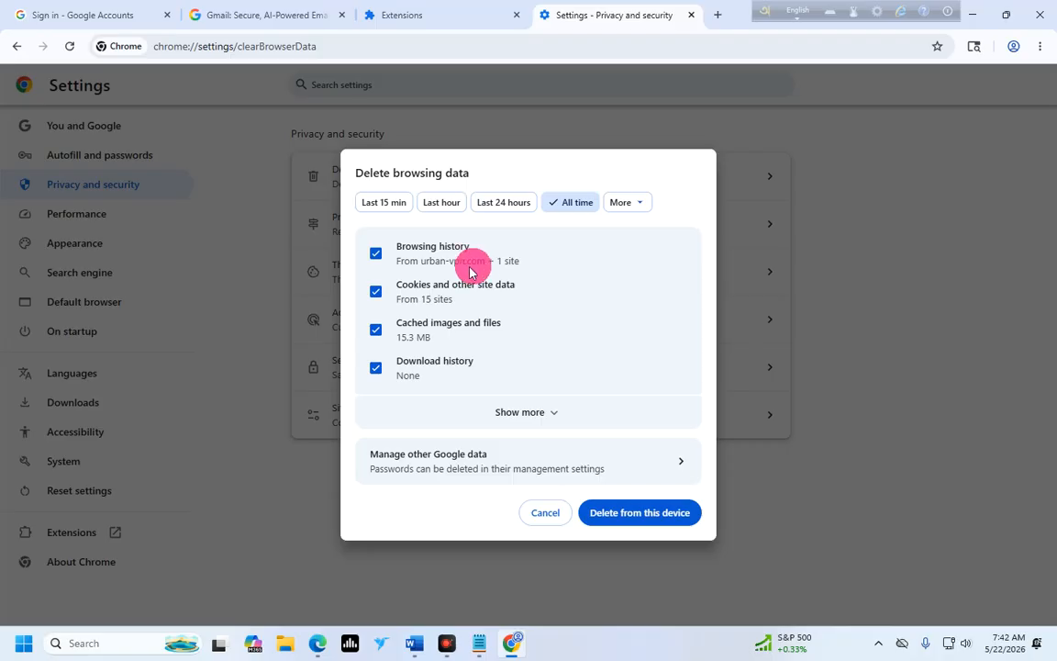
{"action": "left_click", "coordinate": [546, 514]}
Reopen Delete browsing data from the Privacy and security settings and cancel without deleting anything.
{"action": "scroll", "coordinate": [459, 276], "scroll_direction": "down", "scroll_amount": 1}
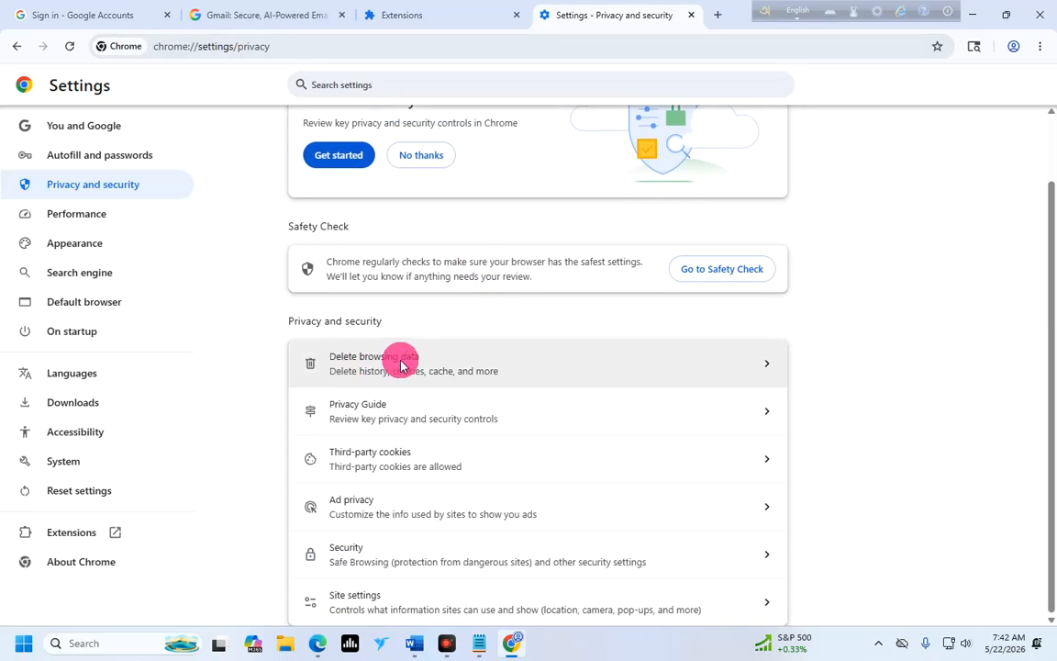
{"action": "left_click", "coordinate": [744, 362]}
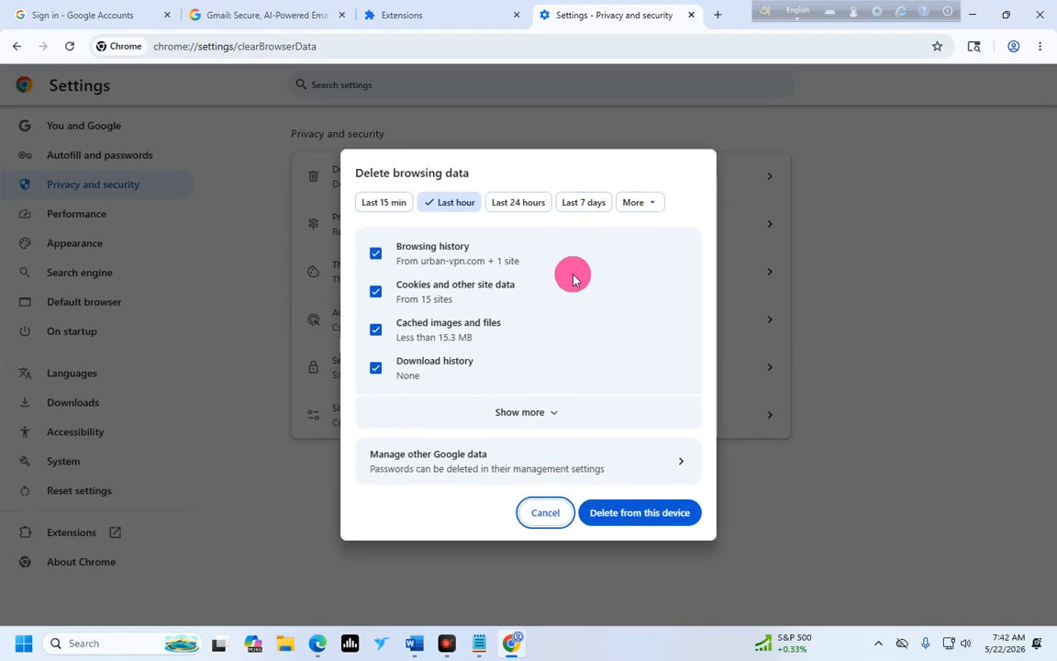
{"action": "left_click", "coordinate": [540, 512]}
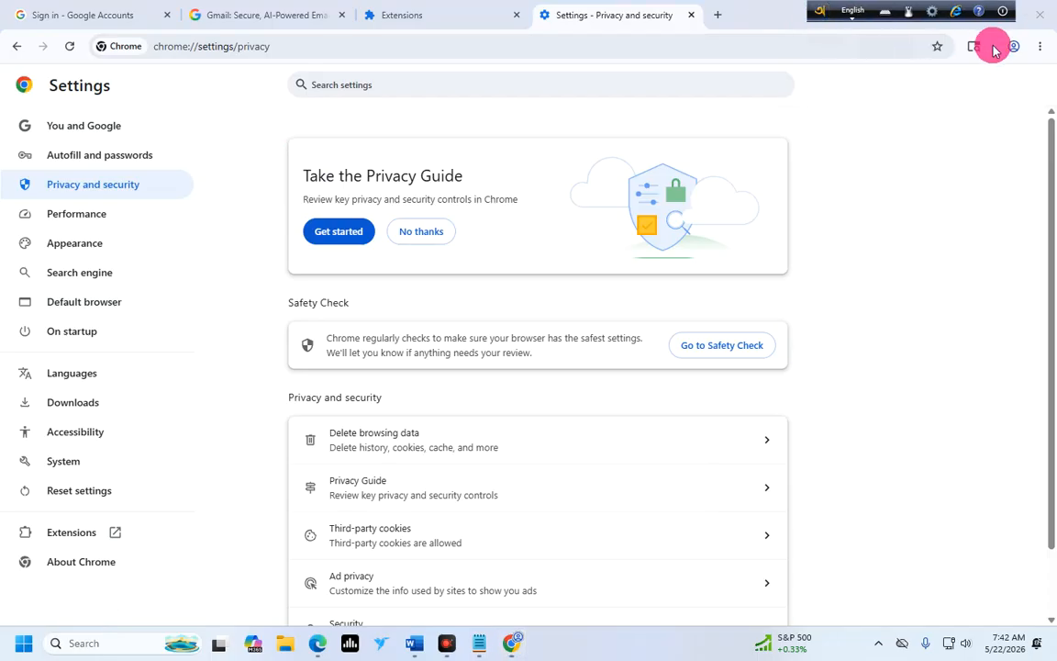
Go to Chrome's main Settings page and bring up the browser's main menu again.
{"action": "left_click", "coordinate": [1040, 46]}
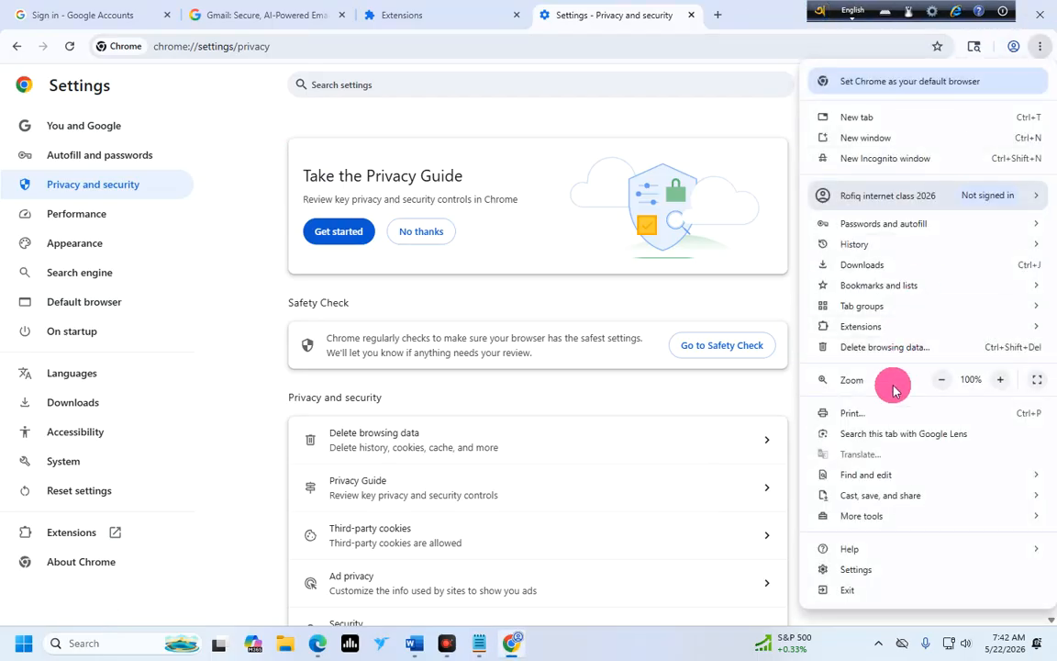
{"action": "left_click", "coordinate": [827, 571]}
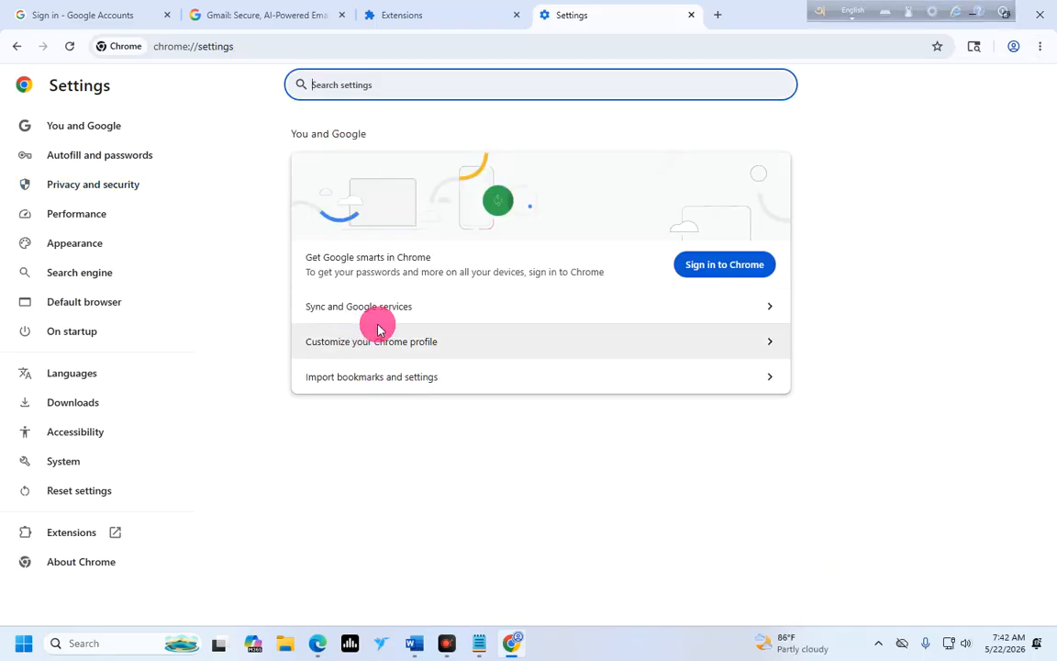
{"action": "left_click", "coordinate": [919, 161]}
{"action": "left_click", "coordinate": [1040, 46]}
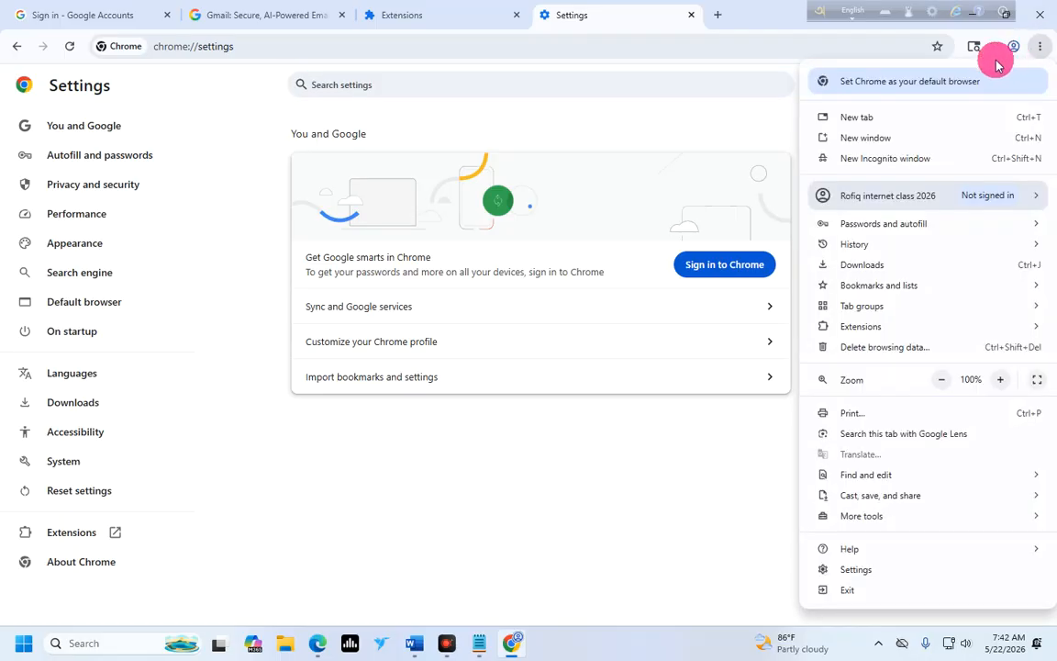
Open the Sync and Google services settings from the You and Google section.
{"action": "left_click", "coordinate": [642, 507]}
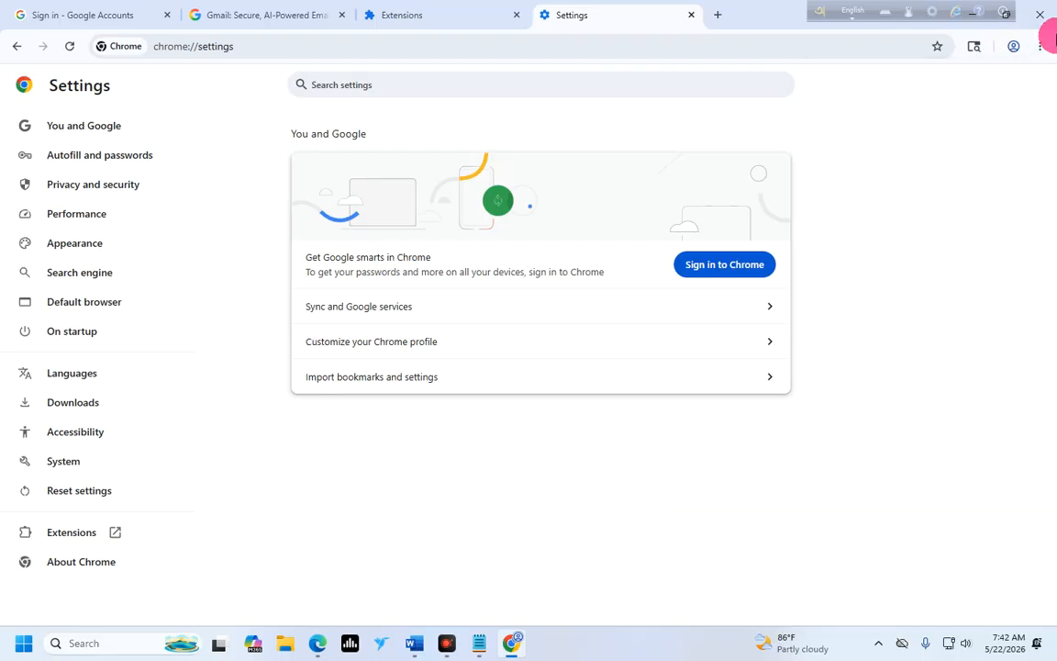
{"action": "left_click", "coordinate": [1038, 48]}
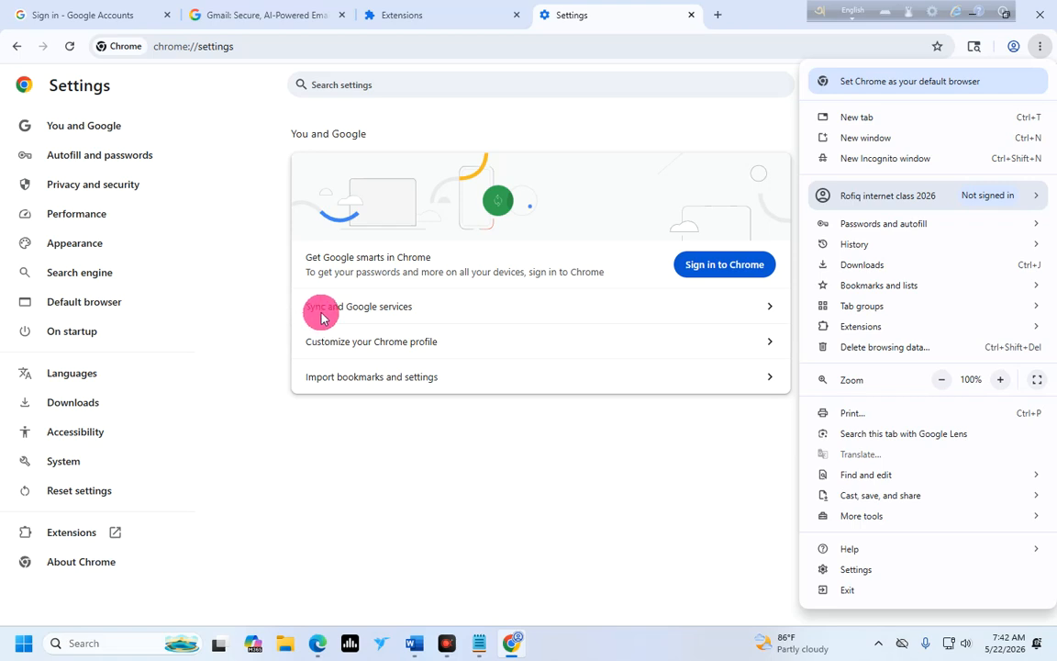
{"action": "left_click", "coordinate": [401, 308]}
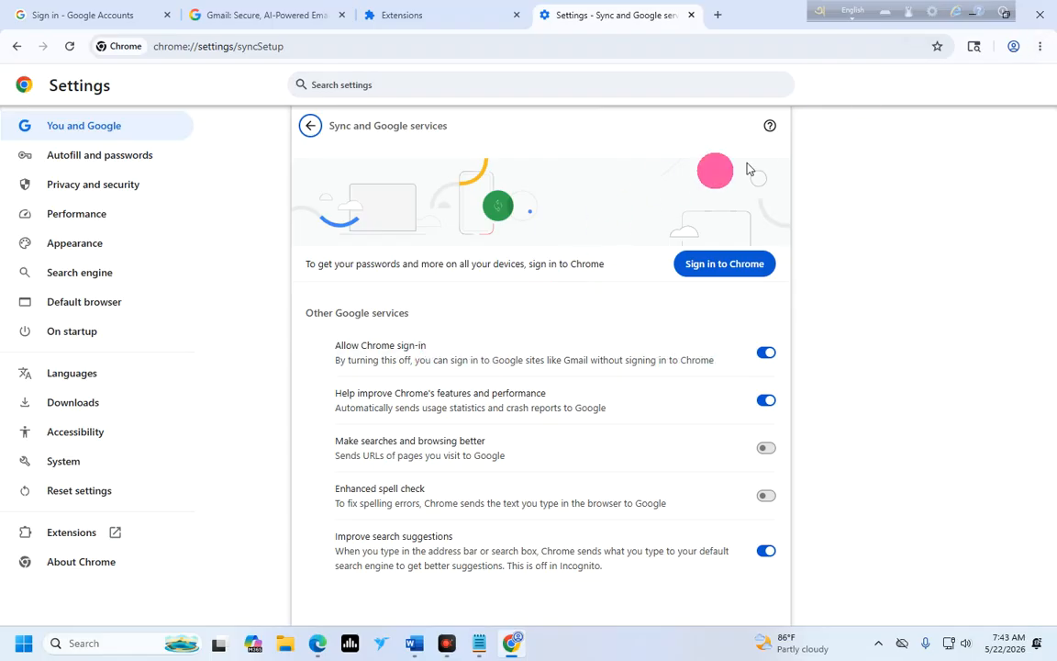
Return to the main Settings page and exit Chrome completely.
{"action": "left_click", "coordinate": [1041, 46]}
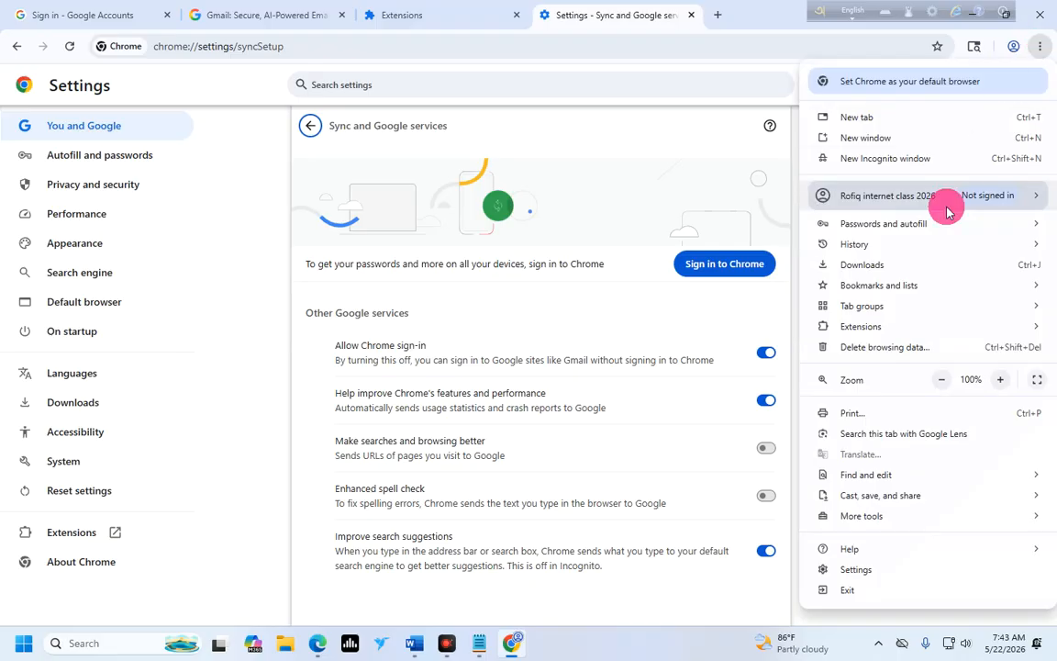
{"action": "left_click", "coordinate": [844, 570]}
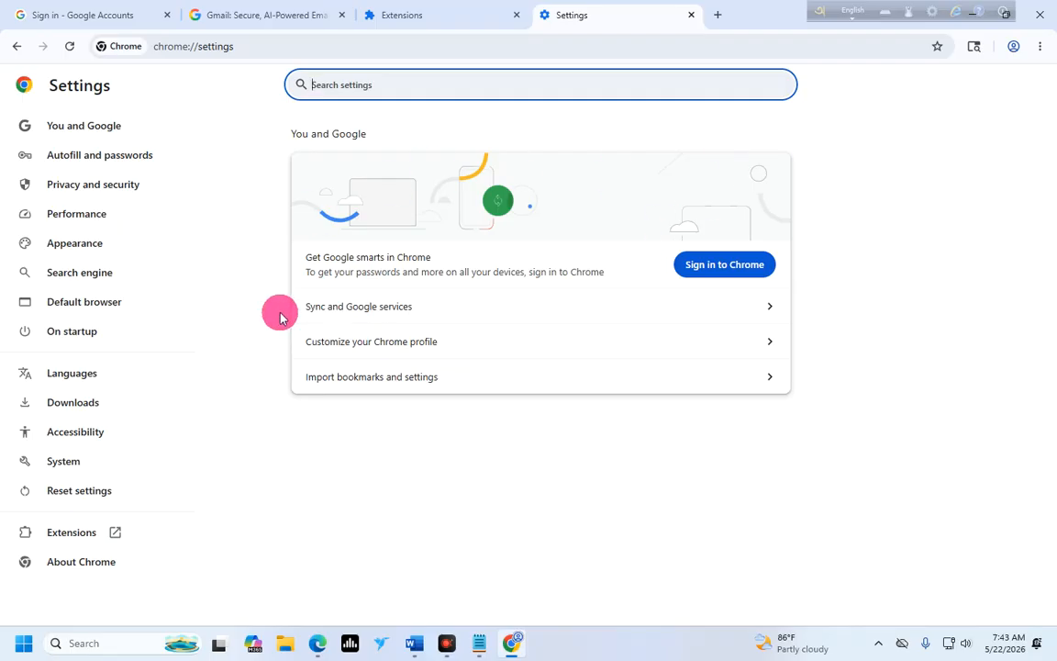
{"action": "left_click", "coordinate": [1040, 46]}
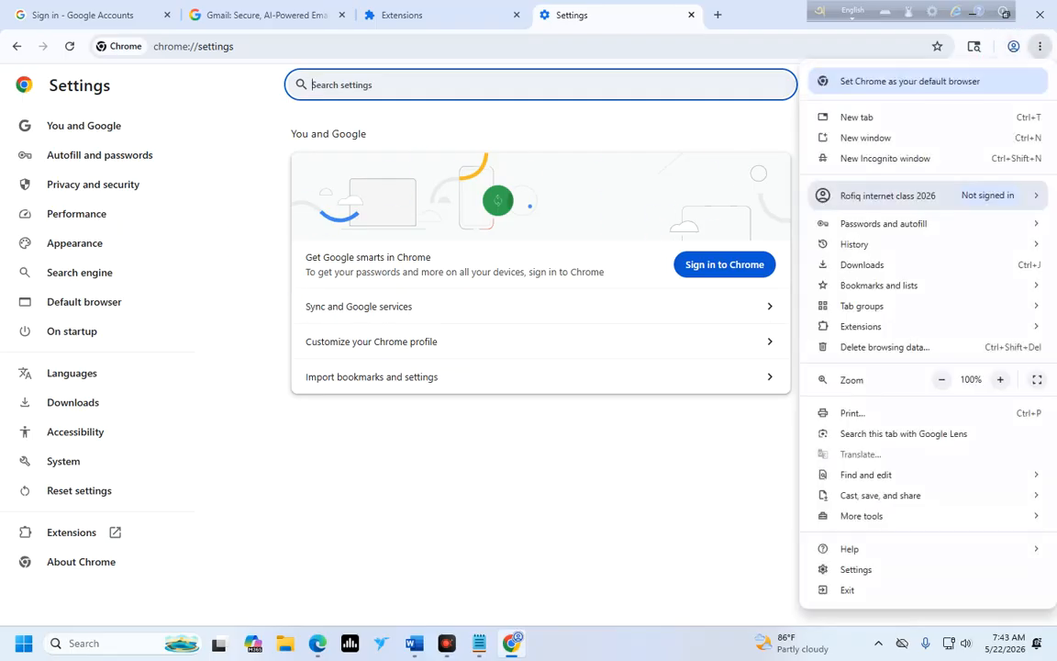
{"action": "left_click", "coordinate": [844, 592]}
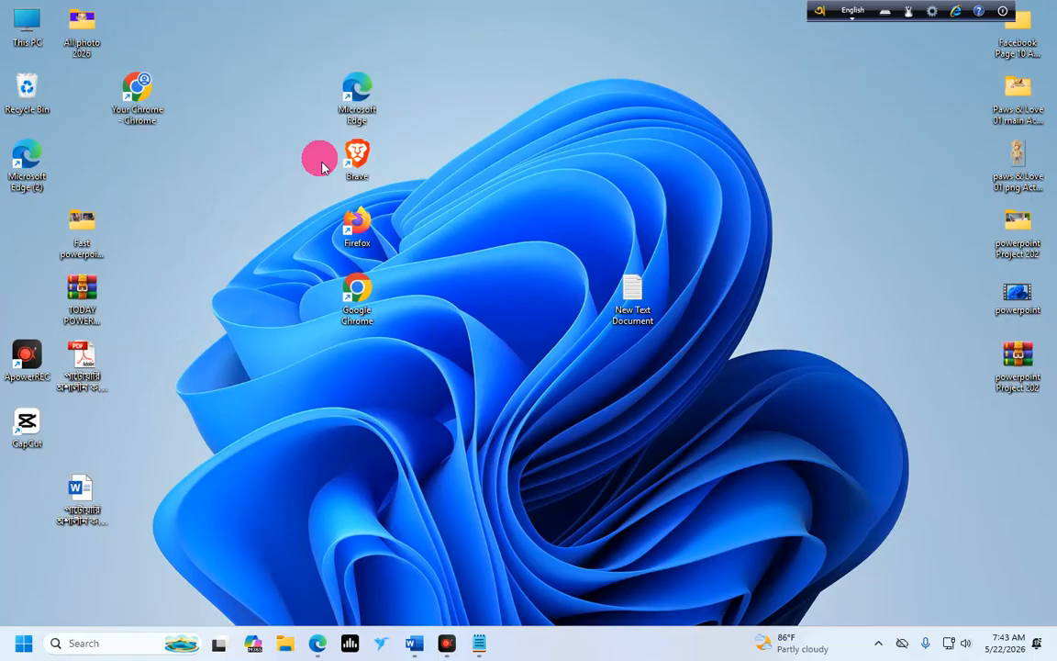
Relaunch Chrome from the desktop with the internet class 2026 profile, move the floating language bar off the window controls, and minimize the window.
{"action": "double_click", "coordinate": [360, 290]}
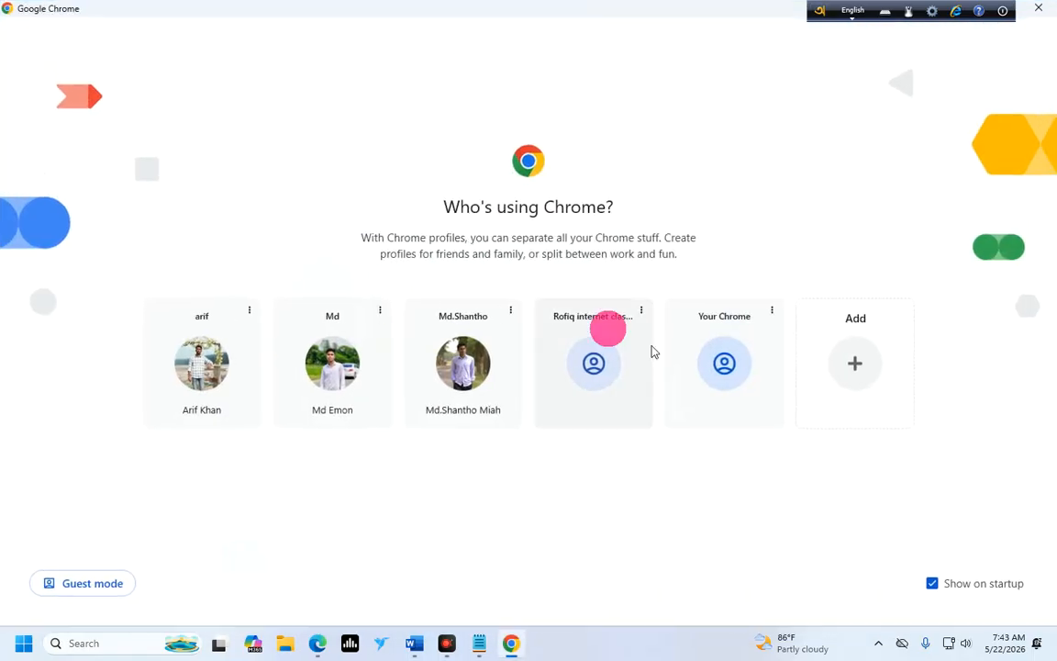
{"action": "left_click", "coordinate": [599, 361]}
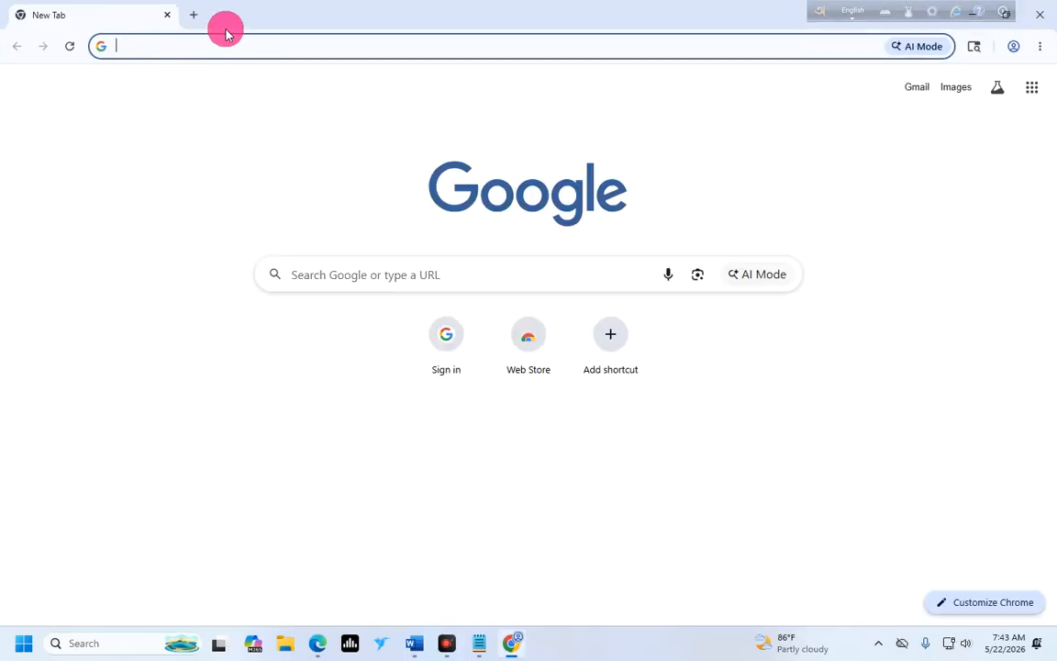
{"action": "left_click_drag", "start_coordinate": [817, 9], "coordinate": [604, 8]}
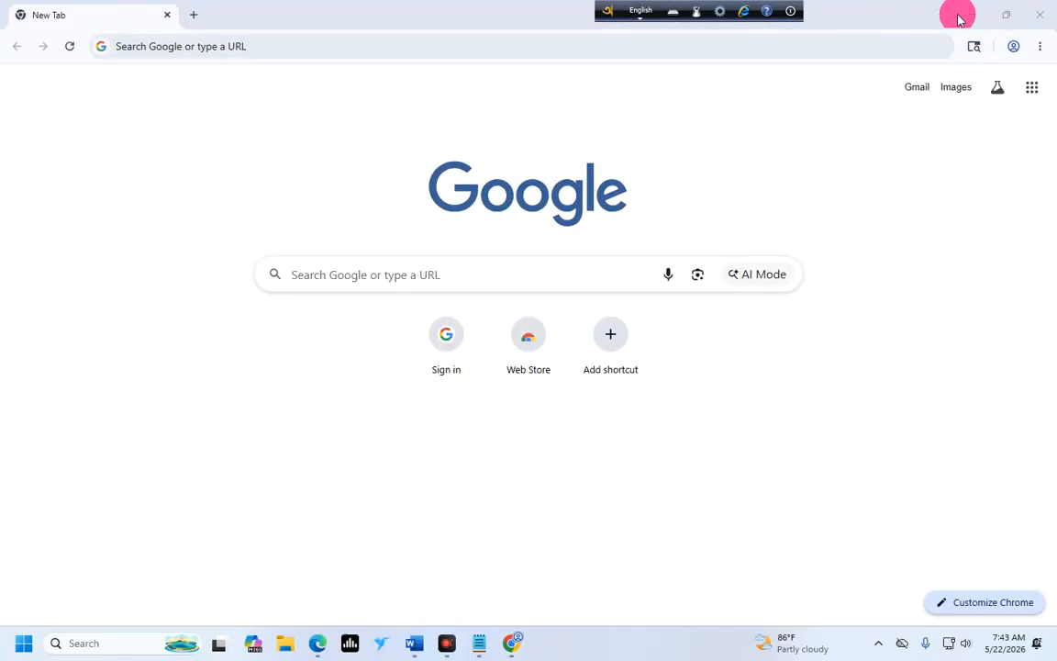
{"action": "left_click", "coordinate": [972, 15]}
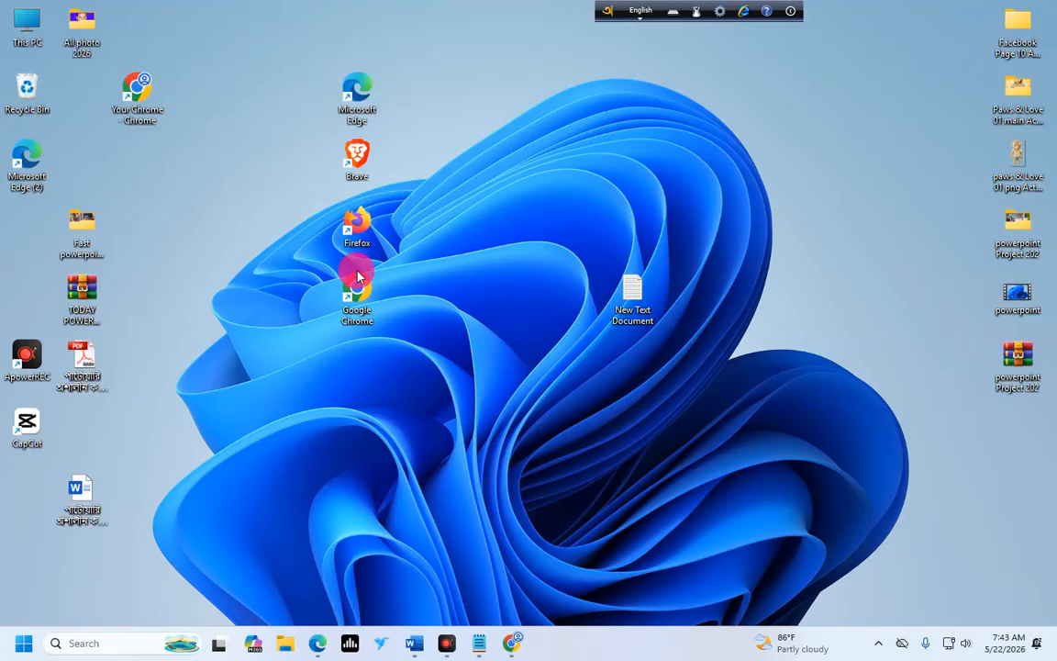
Start Chrome from the desktop with the third saved profile, maximize its window, and close it.
{"action": "double_click", "coordinate": [357, 292]}
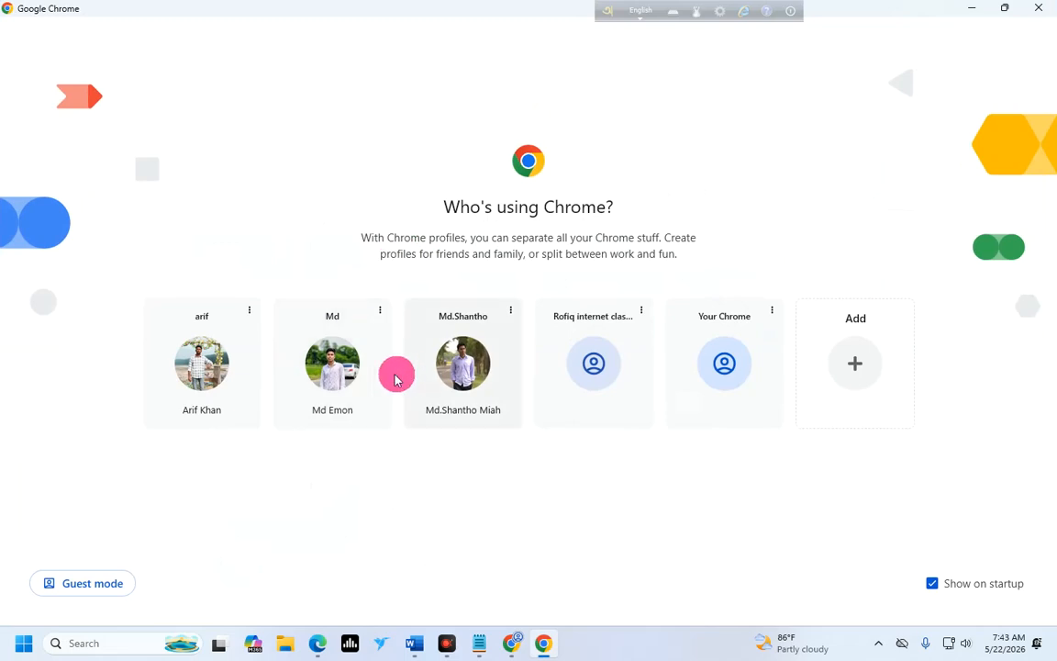
{"action": "left_click", "coordinate": [464, 370]}
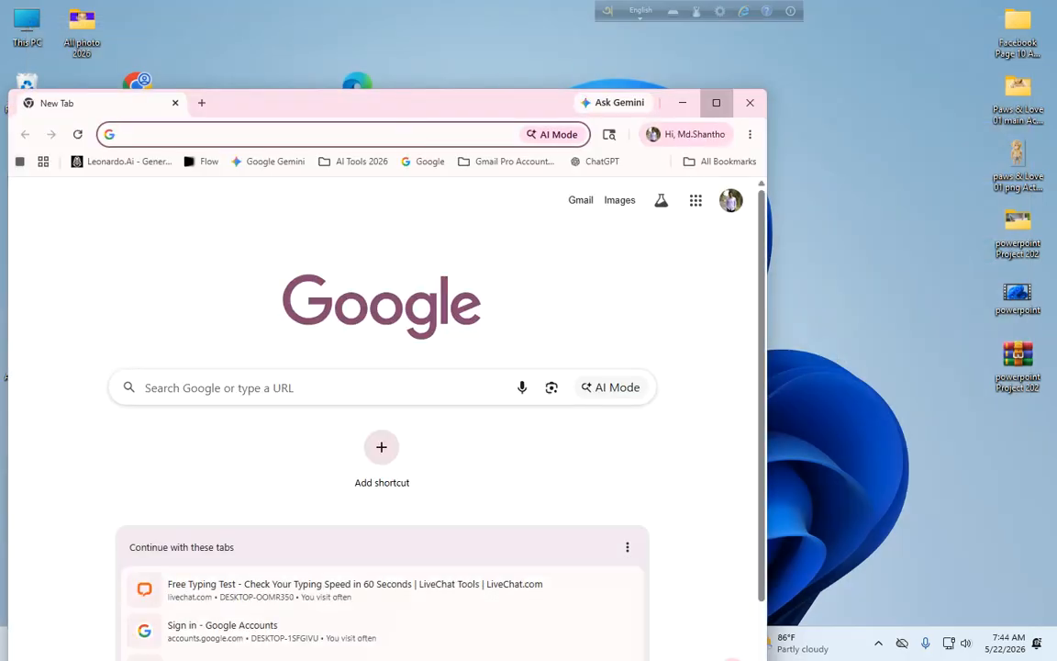
{"action": "left_click", "coordinate": [713, 102]}
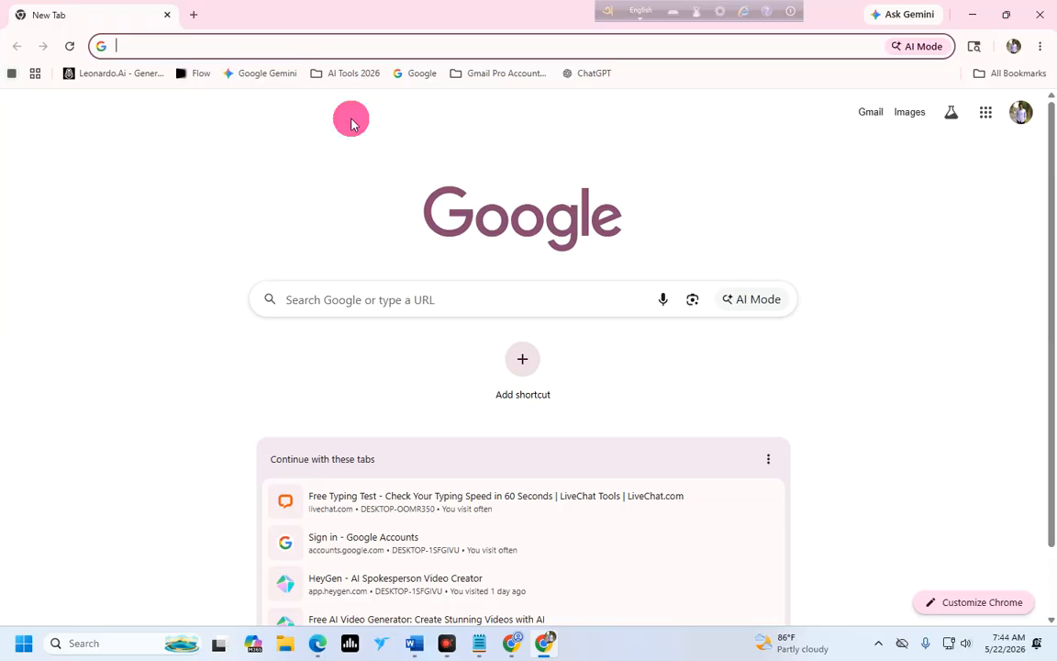
{"action": "left_click", "coordinate": [1040, 15]}
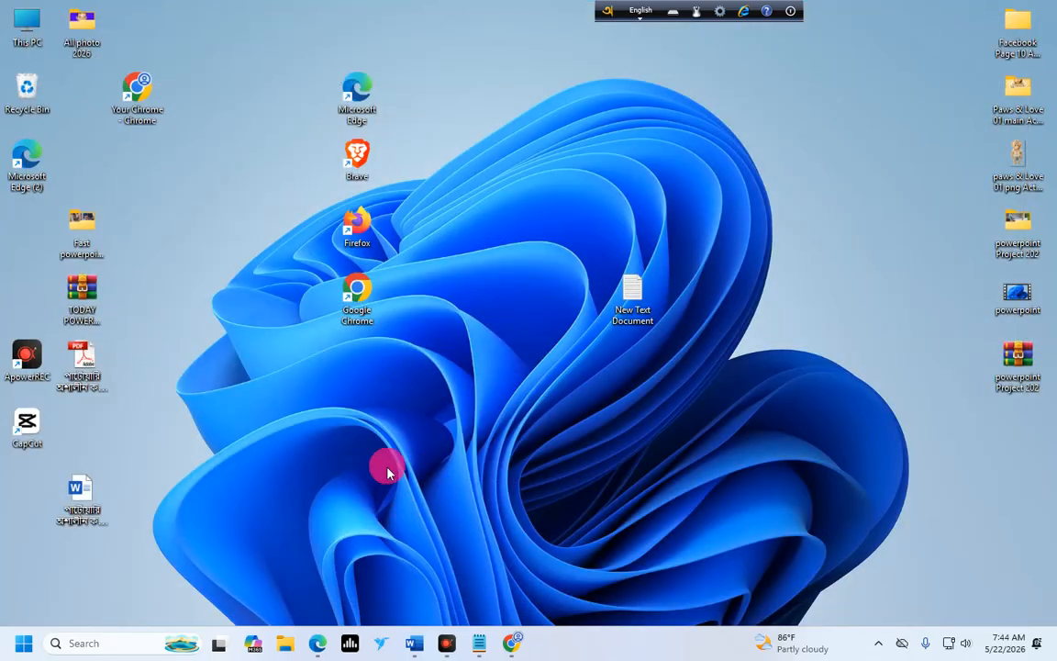
Restore the minimized Chrome window and search Google for facebook from the new tab page.
{"action": "left_click", "coordinate": [512, 643]}
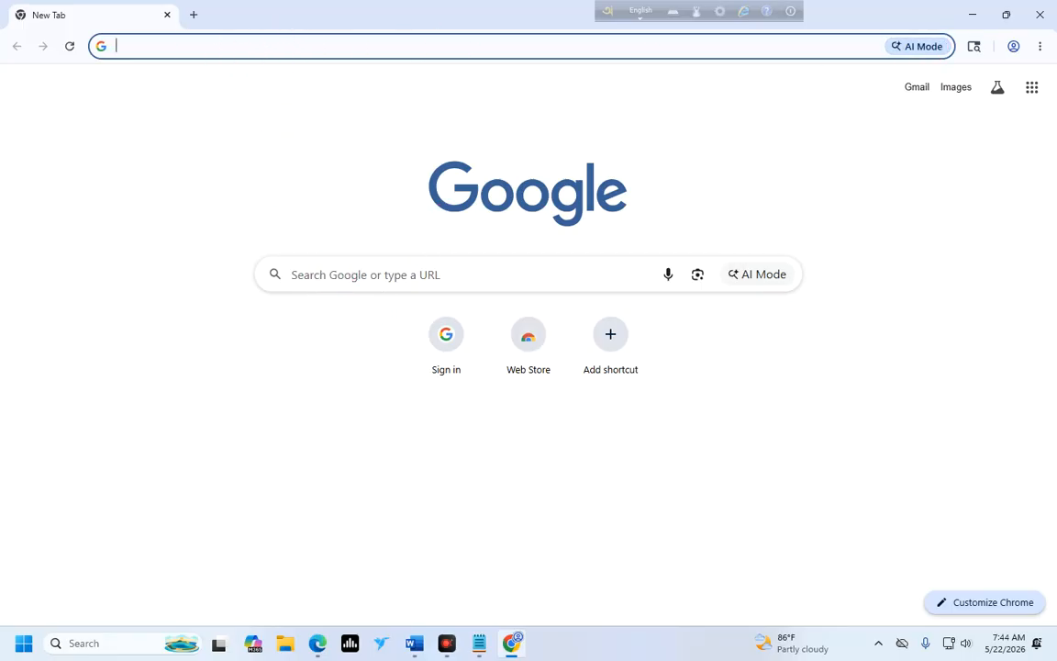
{"action": "left_click", "coordinate": [404, 274]}
{"action": "left_click", "coordinate": [229, 45]}
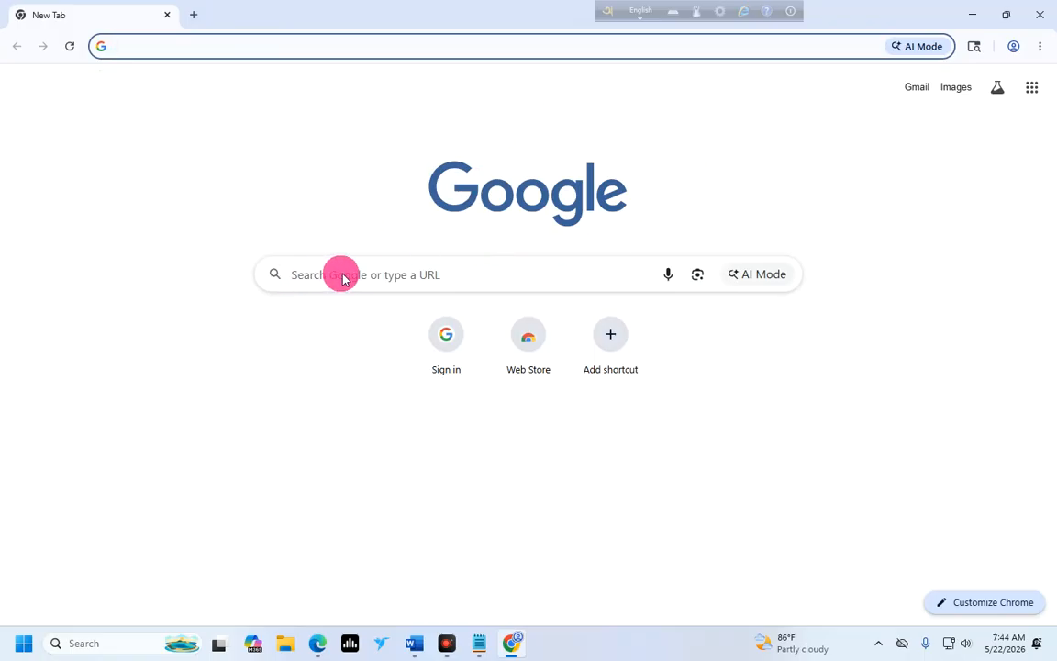
{"action": "left_click", "coordinate": [116, 46]}
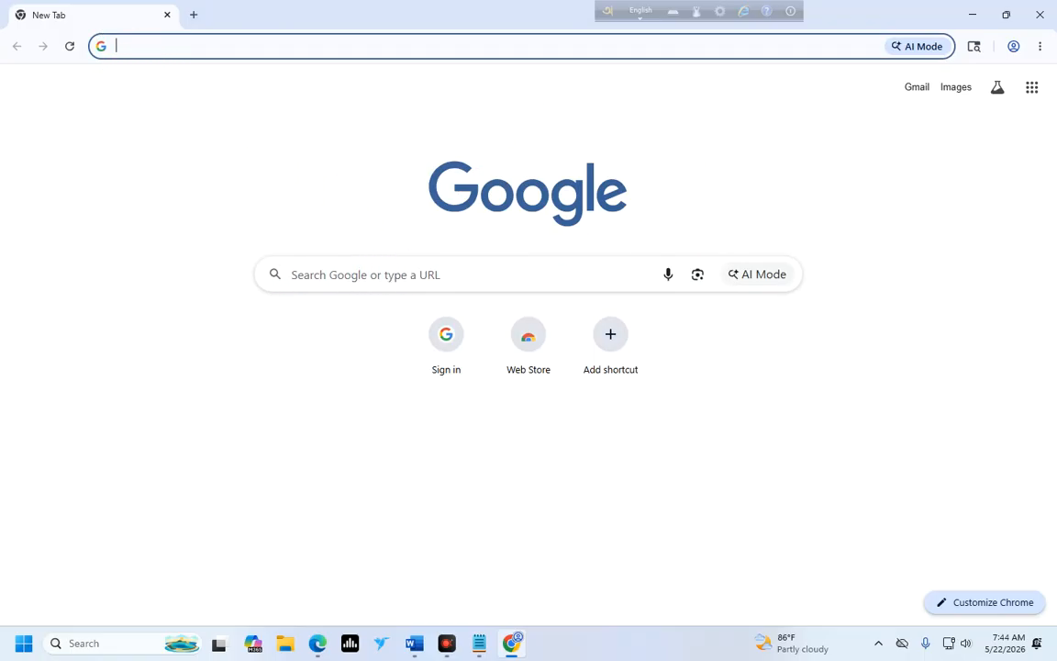
{"action": "left_click", "coordinate": [403, 281]}
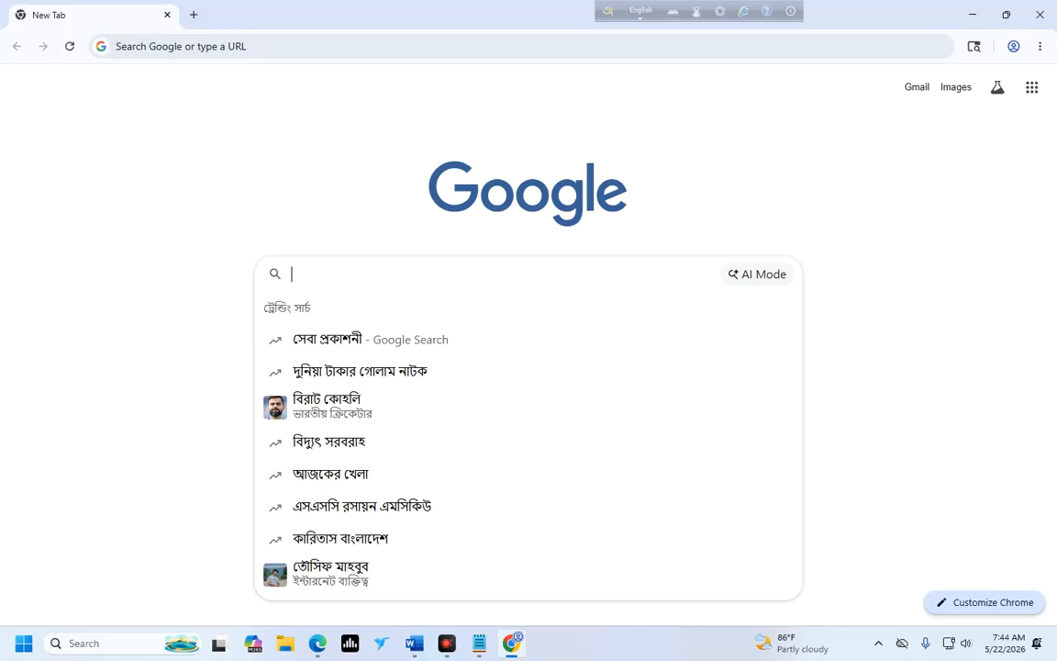
{"action": "type", "text": "fac"}
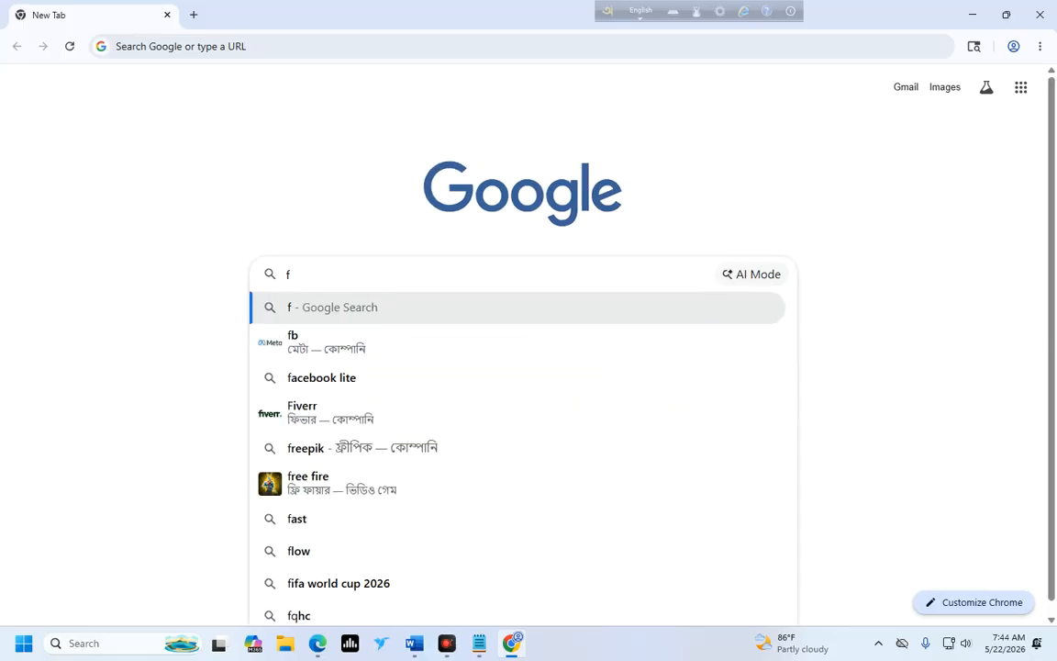
{"action": "type", "text": "eb"}
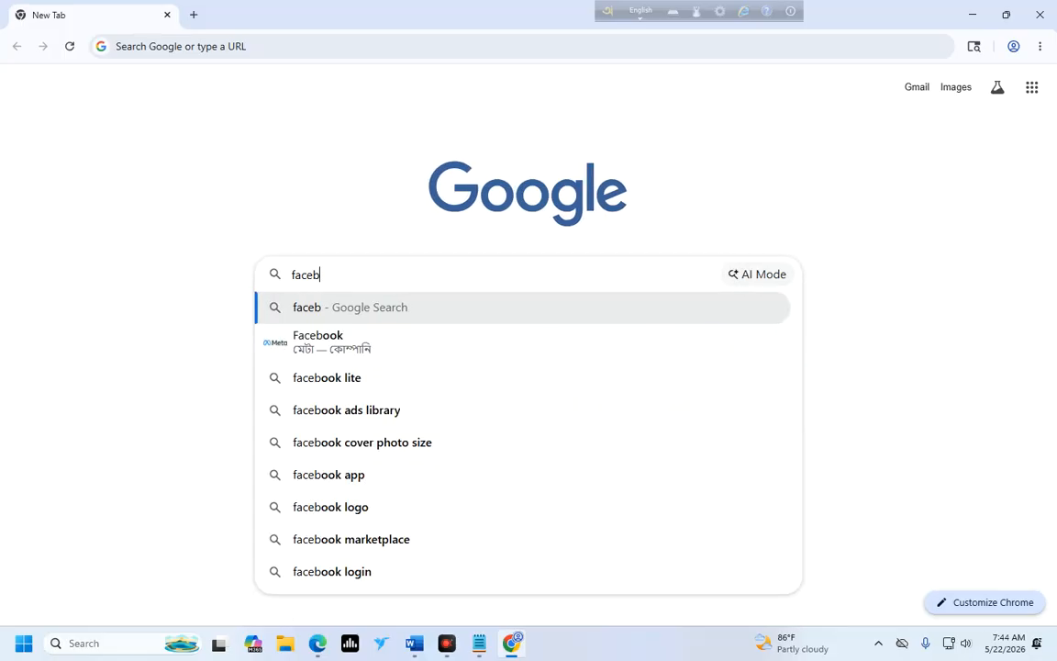
{"action": "left_click", "coordinate": [325, 344]}
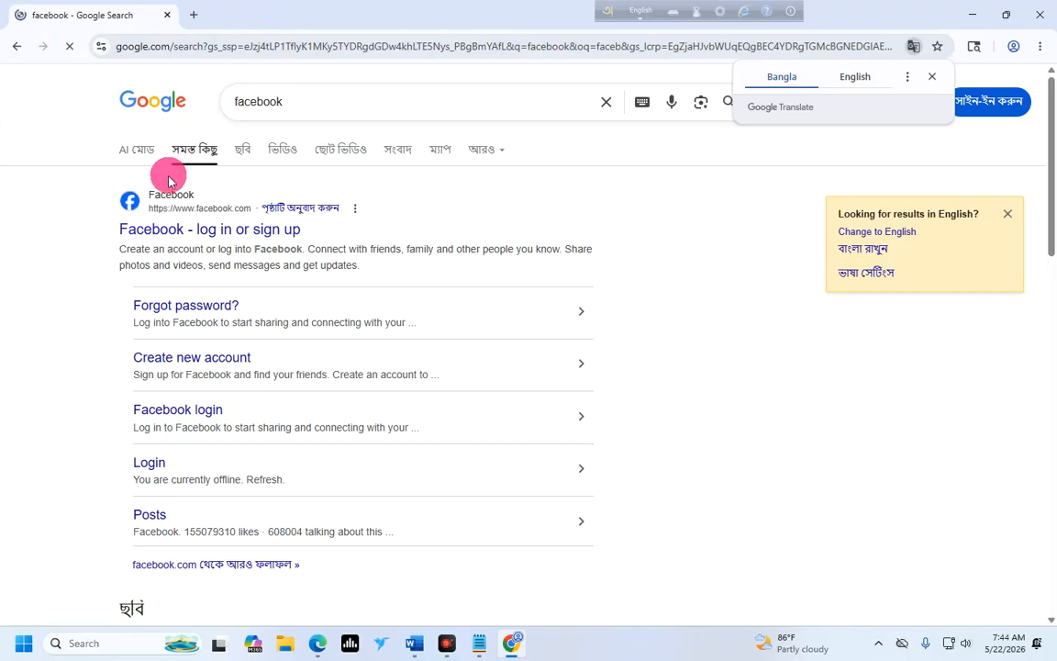
Open the "Facebook - log in or sign up" search result in a new tab.
{"action": "scroll", "coordinate": [228, 343], "scroll_direction": "down", "scroll_amount": 8}
{"action": "scroll", "coordinate": [166, 313], "scroll_direction": "up", "scroll_amount": 8}
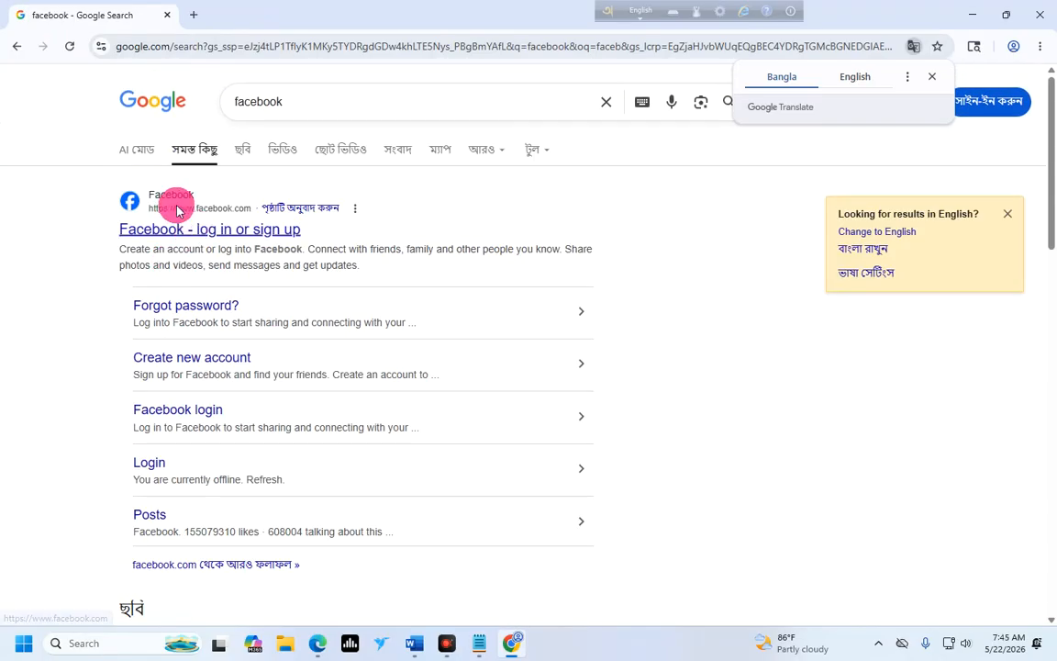
{"action": "left_click", "coordinate": [174, 213]}
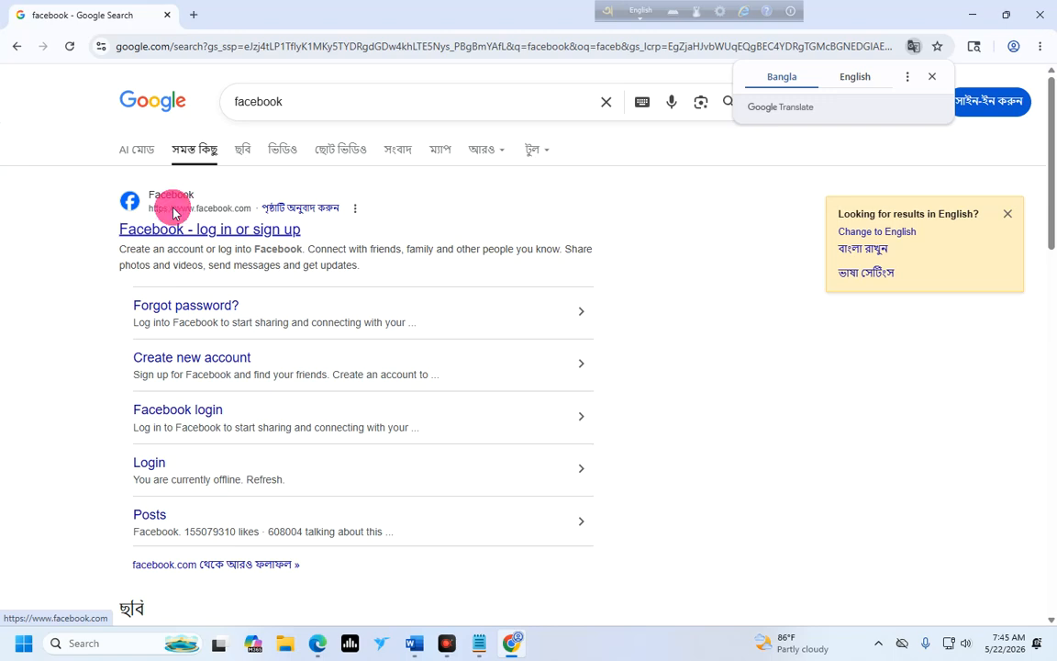
{"action": "right_click", "coordinate": [180, 209]}
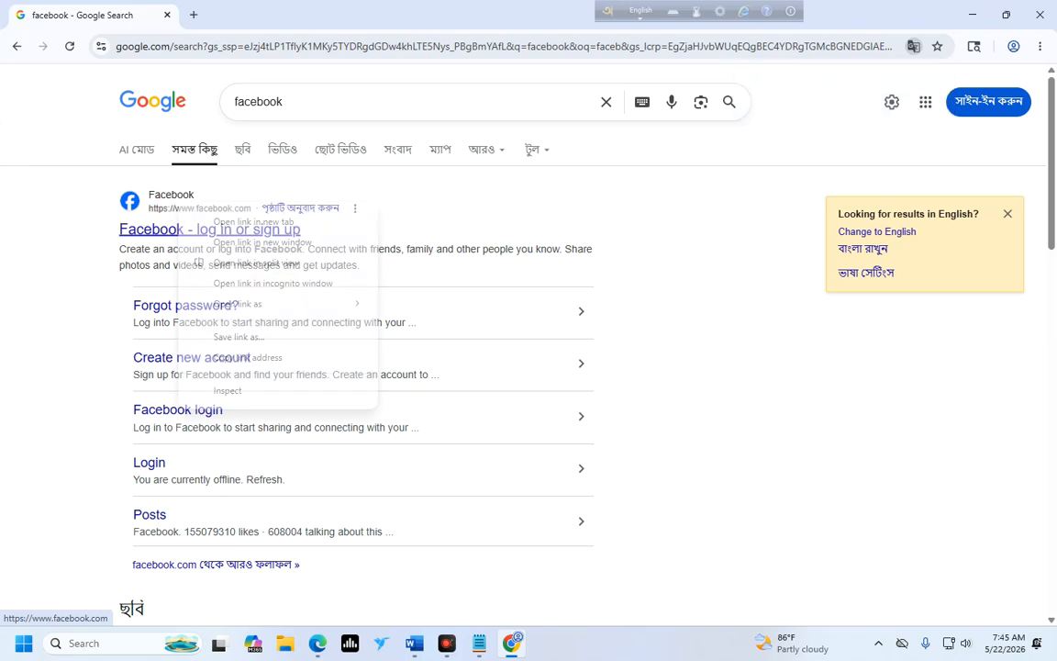
{"action": "left_click", "coordinate": [251, 223]}
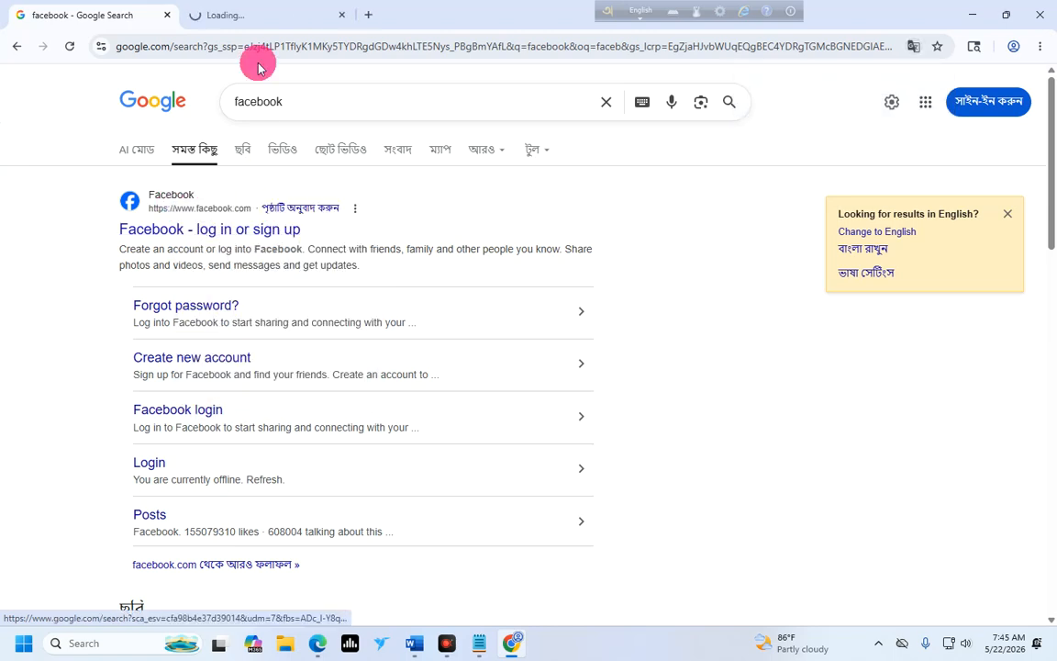
Switch between the search results and Facebook tabs, and examine the full address of the Facebook page.
{"action": "left_click", "coordinate": [266, 15]}
{"action": "left_click", "coordinate": [106, 18]}
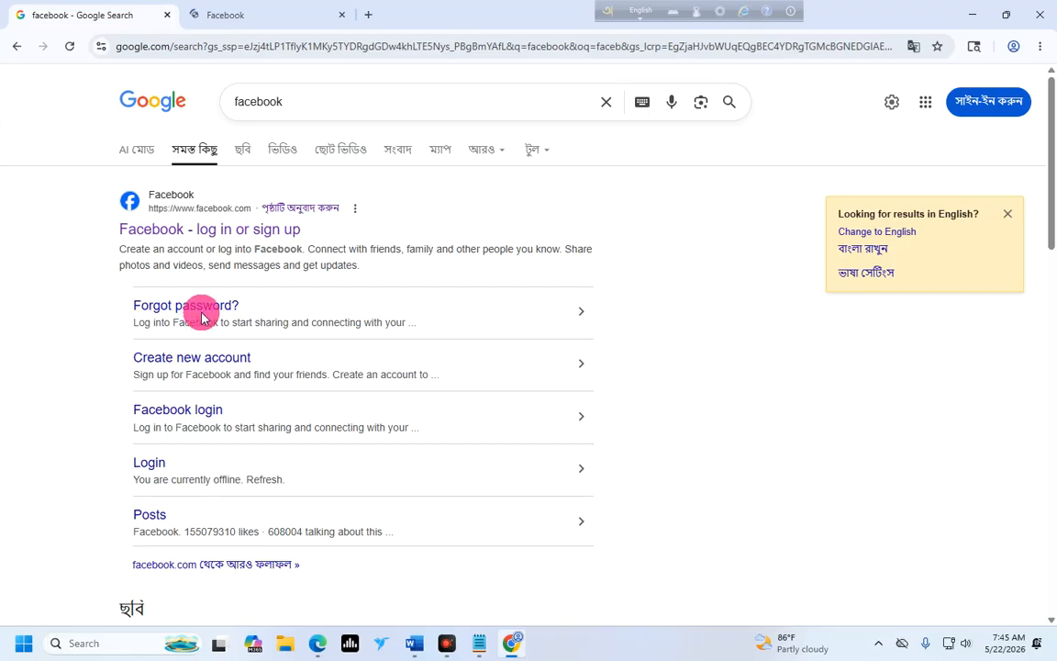
{"action": "left_click", "coordinate": [271, 14]}
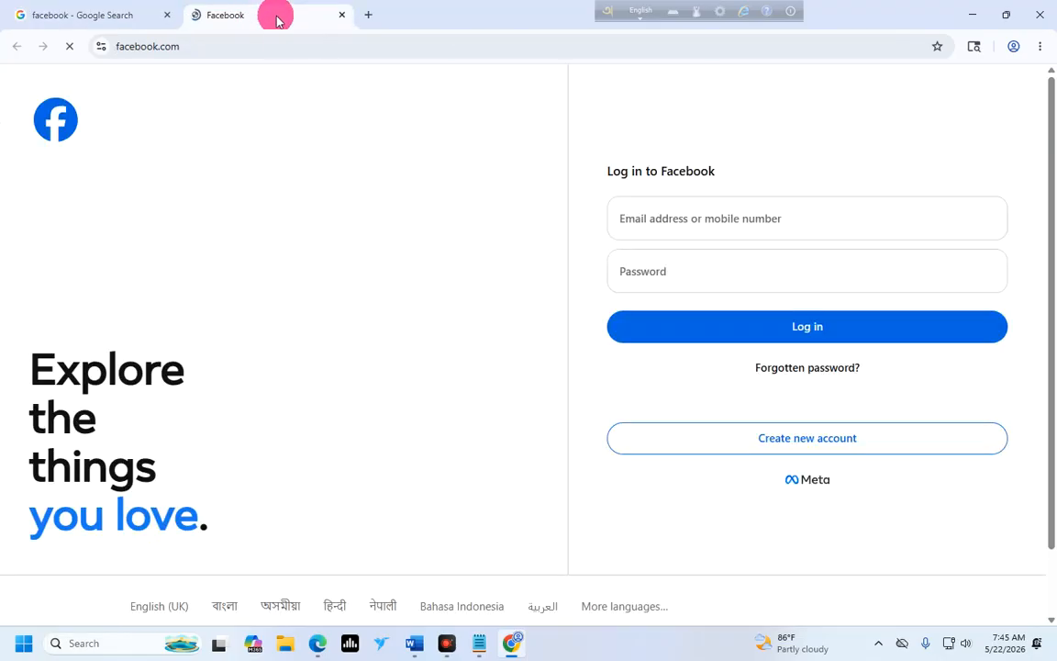
{"action": "left_click", "coordinate": [231, 46]}
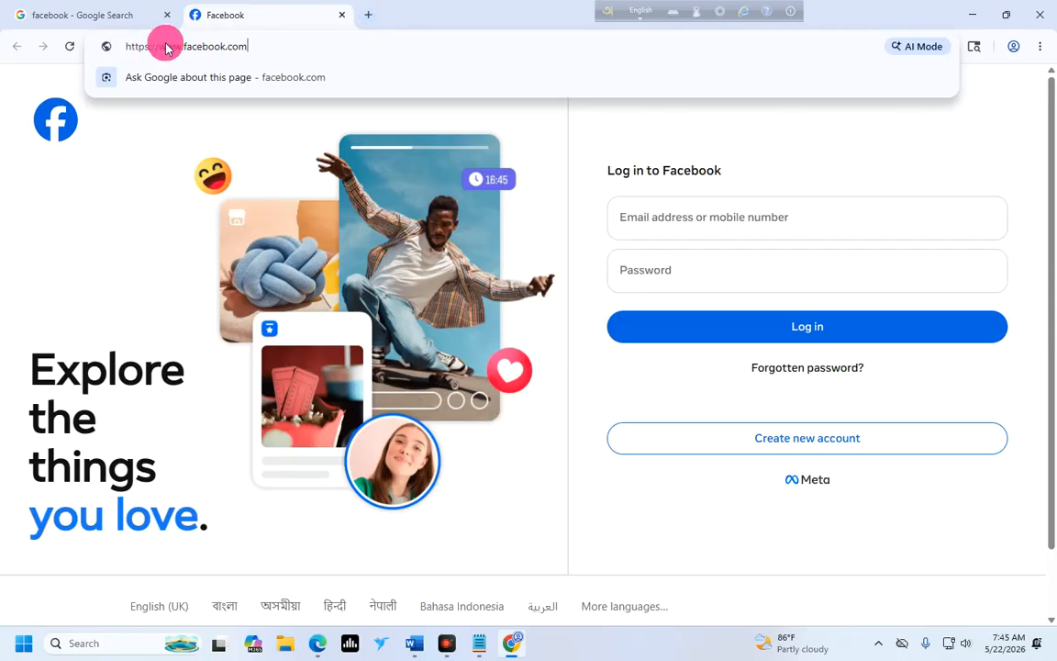
{"action": "left_click", "coordinate": [78, 15]}
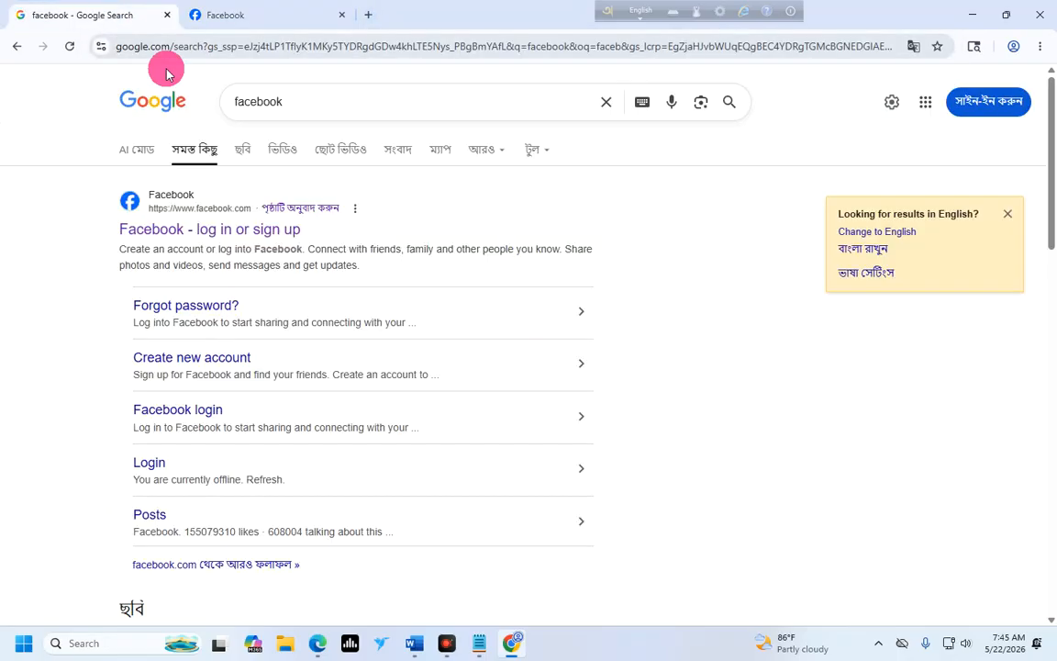
{"action": "left_click", "coordinate": [266, 16]}
Bookmark Google's AI Mode page from a new tab as Google Search in Other bookmarks, and open another new tab.
{"action": "left_click", "coordinate": [368, 14]}
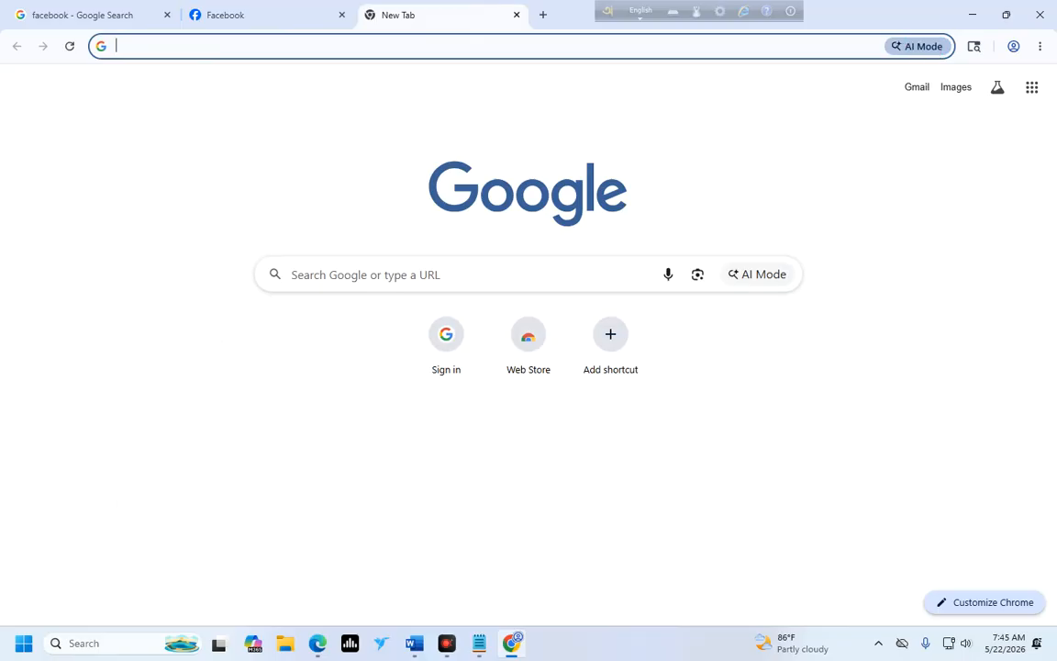
{"action": "left_click", "coordinate": [917, 46]}
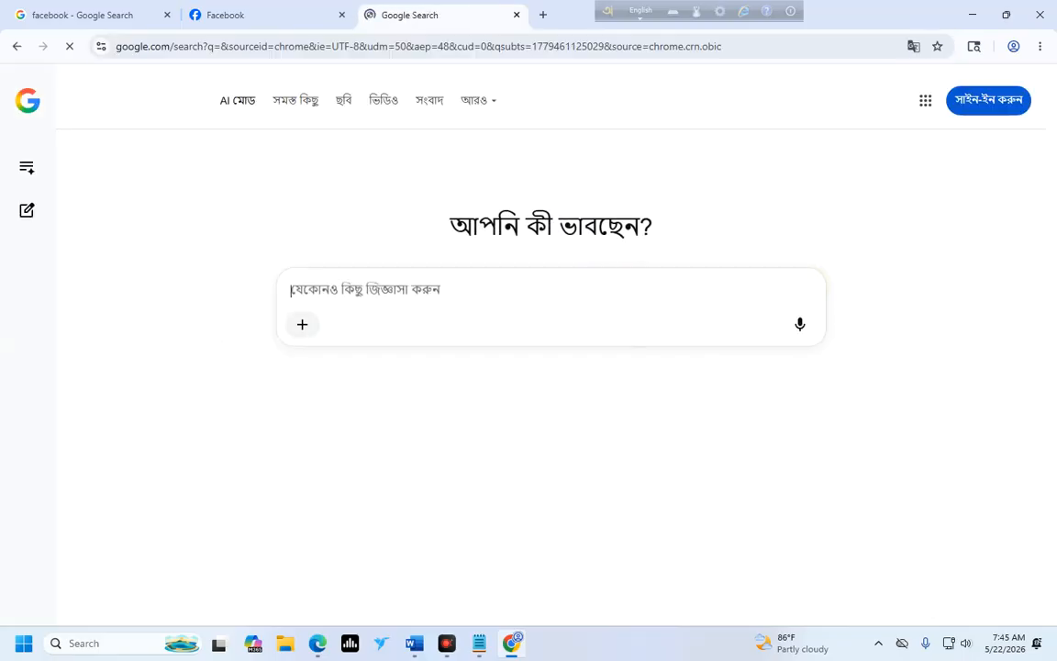
{"action": "left_click", "coordinate": [938, 46]}
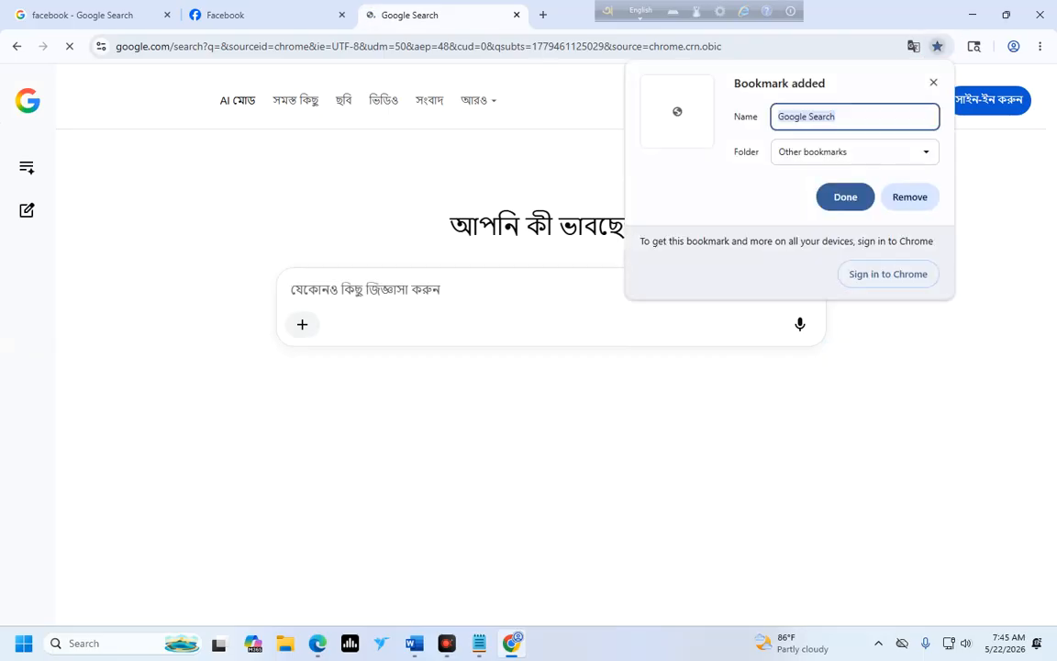
{"action": "left_click", "coordinate": [840, 196]}
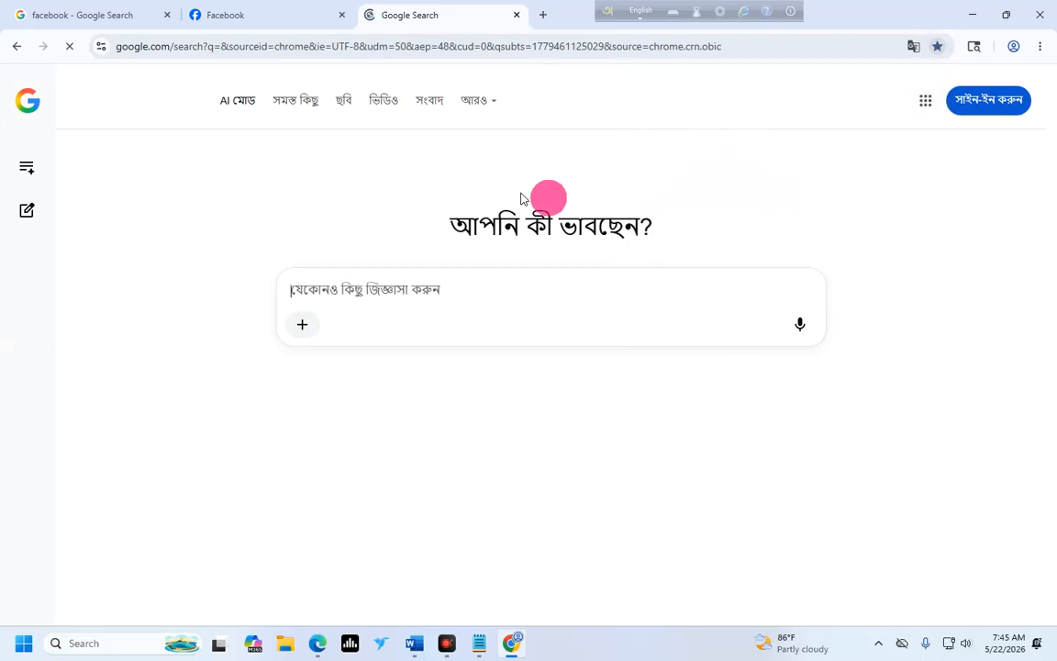
{"action": "left_click", "coordinate": [543, 14]}
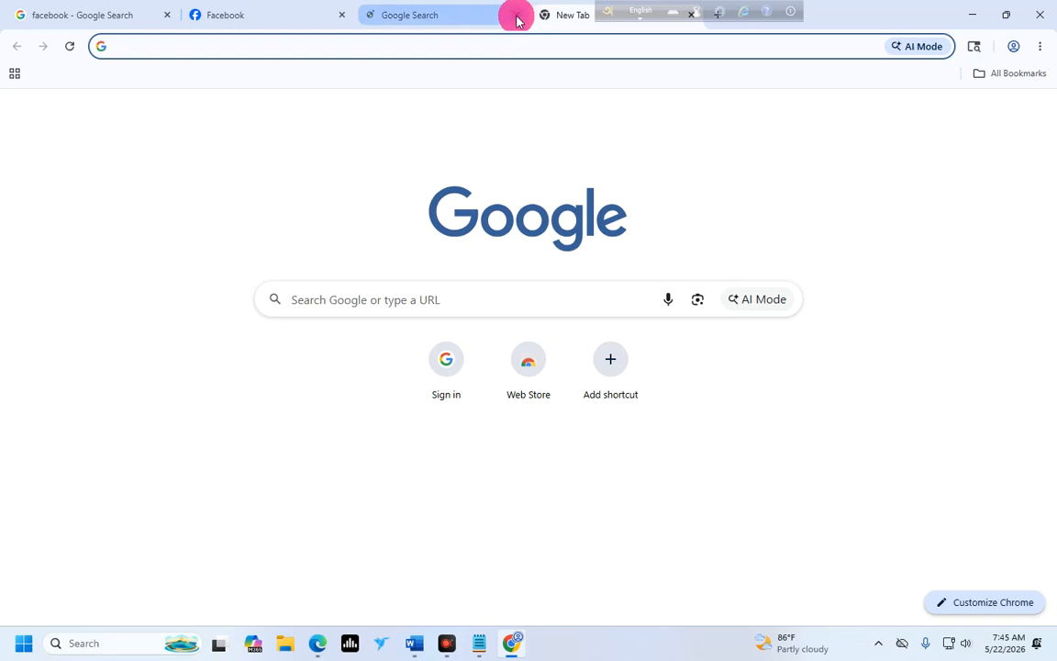
Close the Google Search tab and add a folder named Social Account 2026 to the bookmarks bar.
{"action": "left_click", "coordinate": [516, 15]}
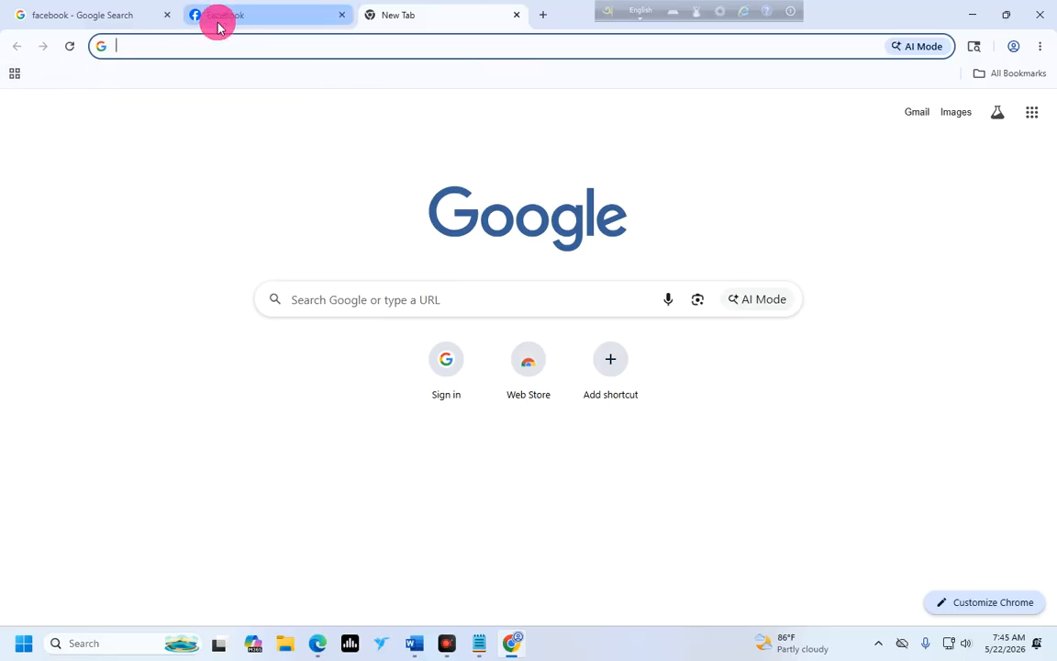
{"action": "right_click", "coordinate": [99, 66]}
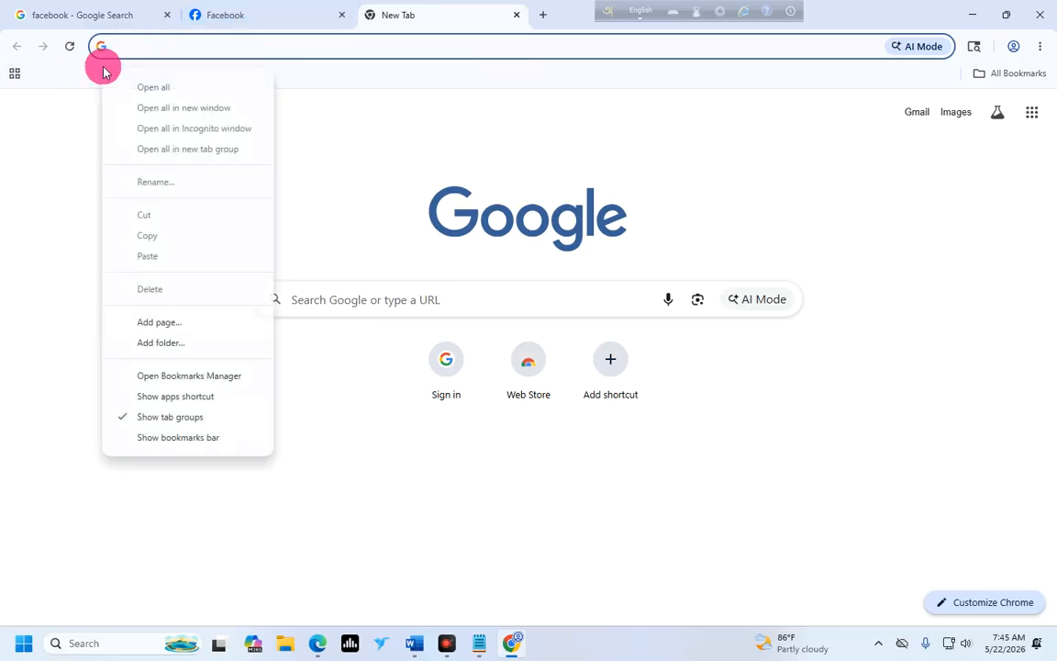
{"action": "left_click", "coordinate": [158, 340]}
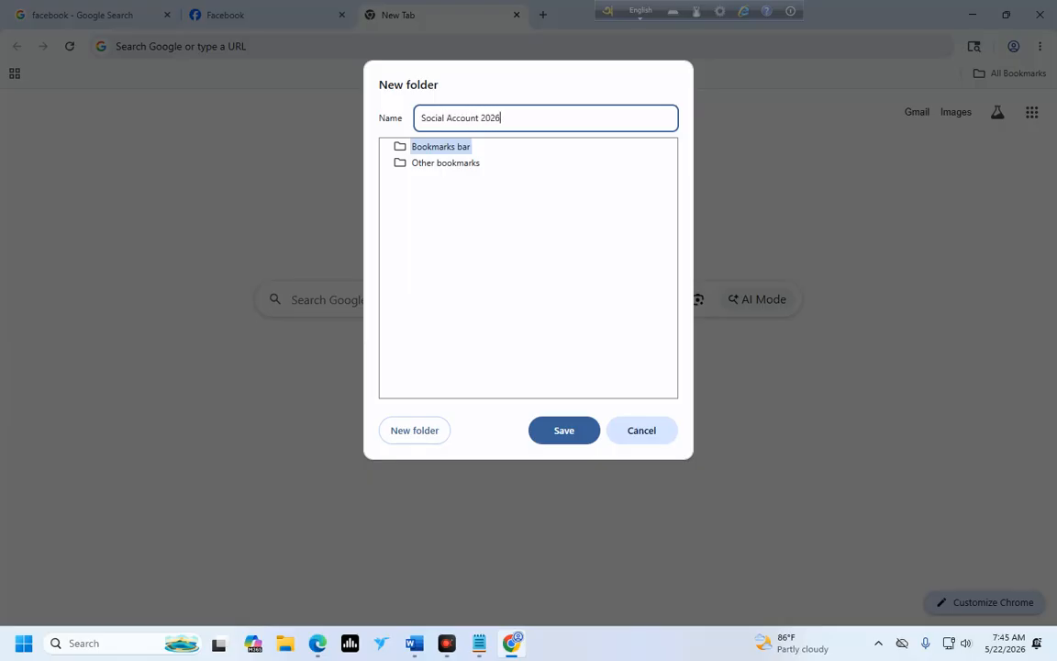
{"action": "left_click", "coordinate": [565, 429]}
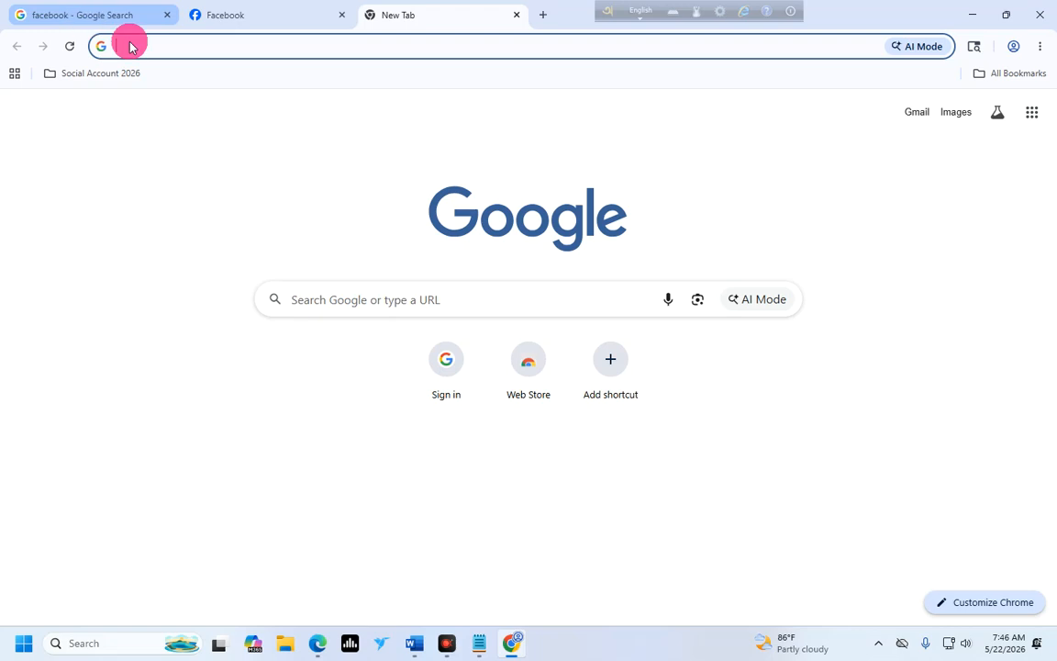
Bookmark the Facebook page in the Social Account 2026 folder and check the folder's contents.
{"action": "left_click", "coordinate": [101, 74]}
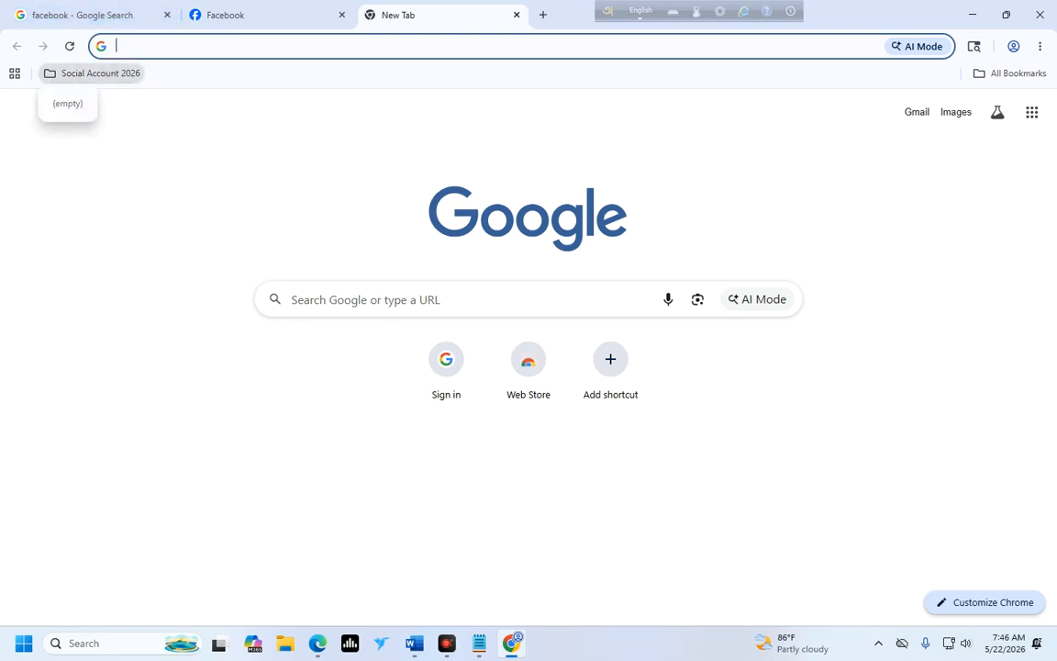
{"action": "left_click", "coordinate": [82, 107]}
{"action": "left_click", "coordinate": [216, 14]}
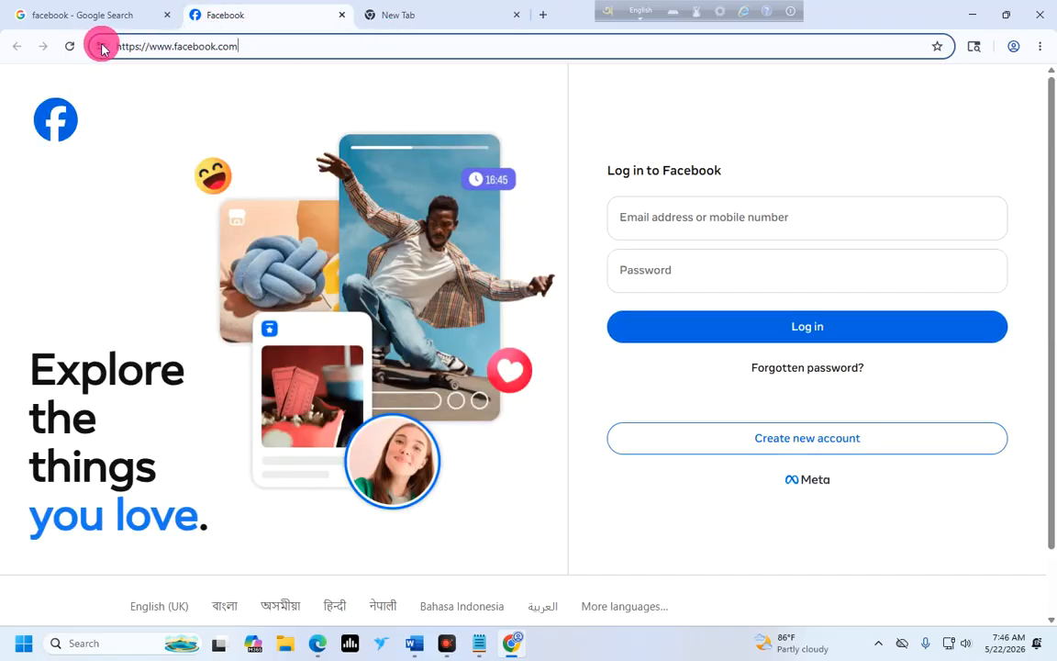
{"action": "left_click_drag", "start_coordinate": [101, 46], "coordinate": [113, 107]}
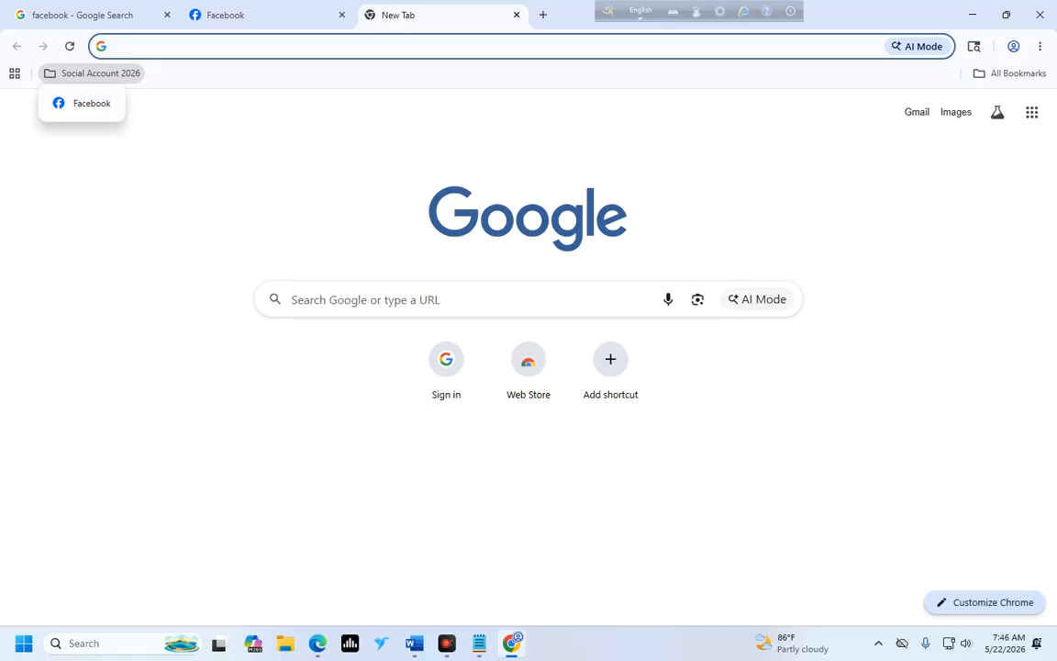
{"action": "left_click", "coordinate": [505, 291]}
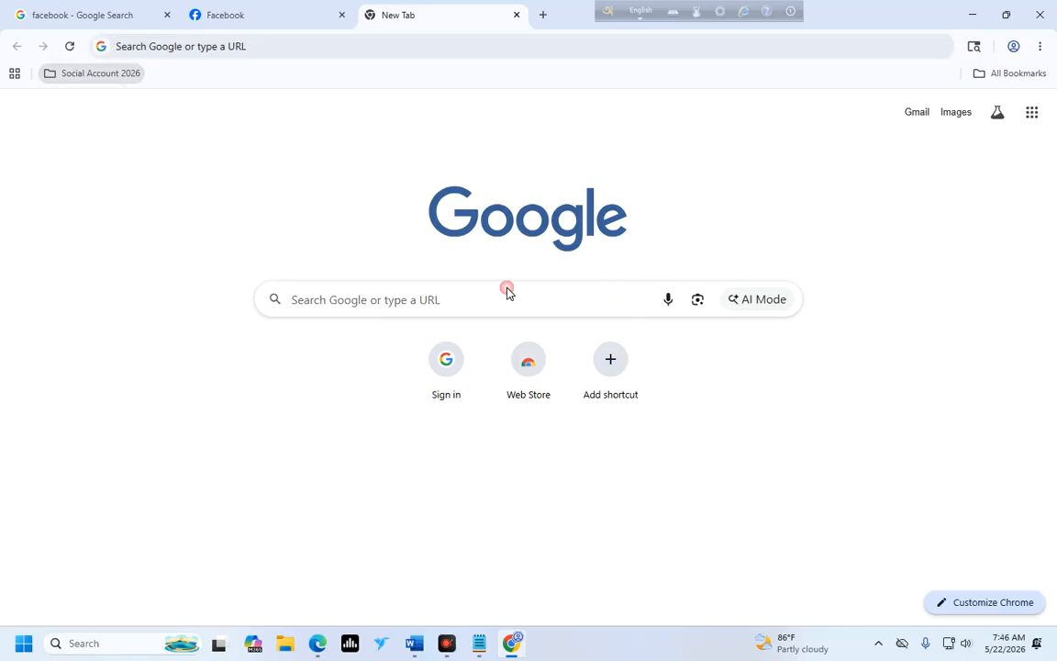
{"action": "left_click", "coordinate": [101, 73]}
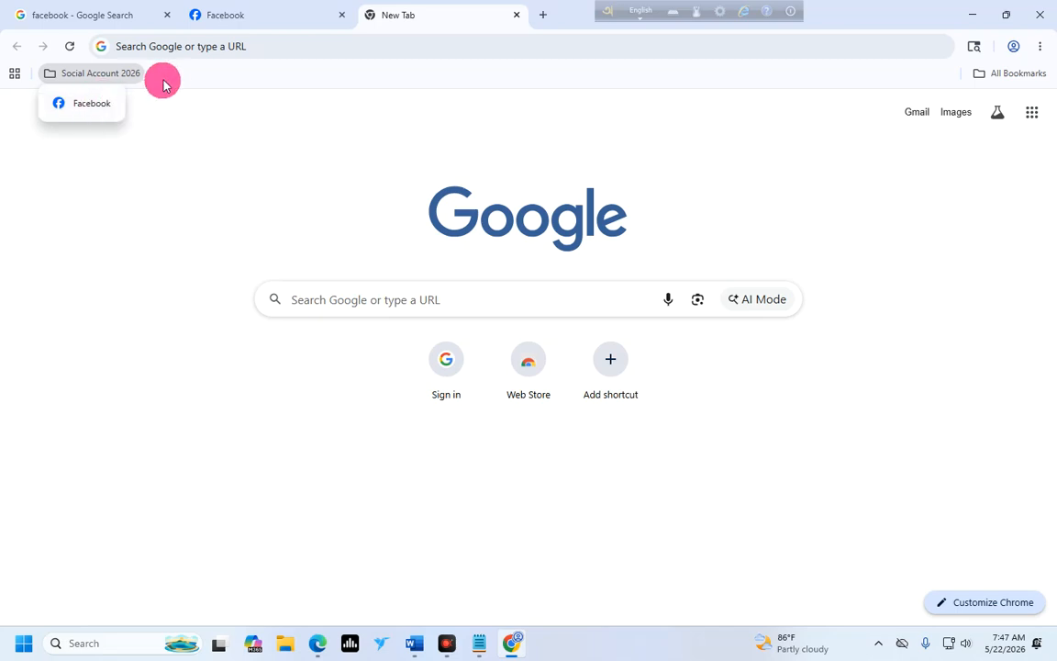
Add a second bookmarks bar folder named Youtube tutorial 2026.
{"action": "right_click", "coordinate": [244, 77]}
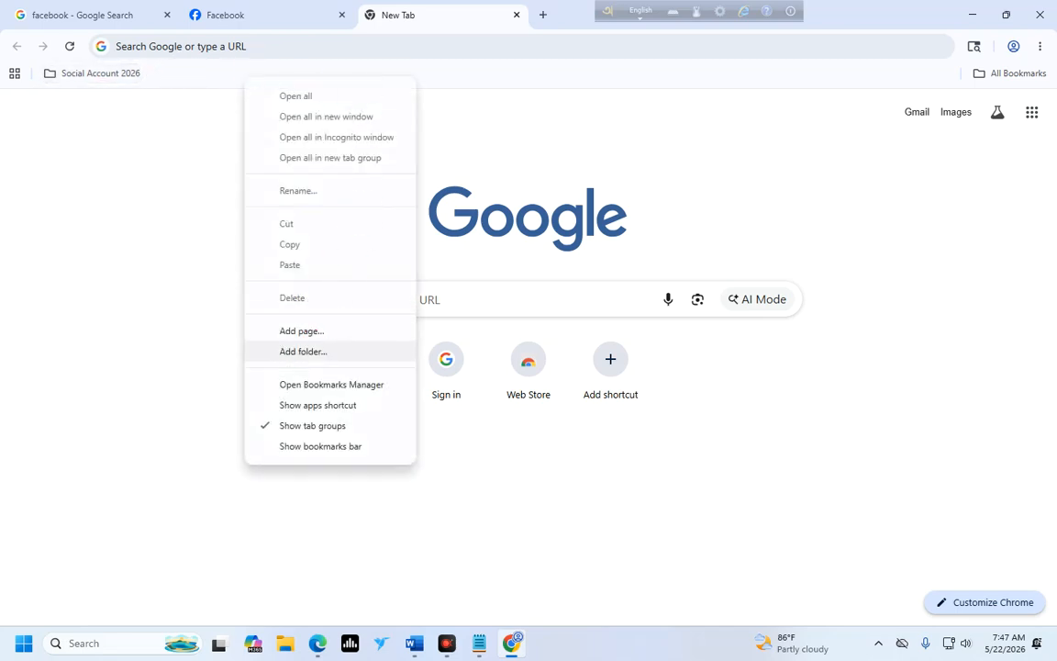
{"action": "left_click", "coordinate": [303, 352]}
{"action": "key", "text": "BackSpace"}
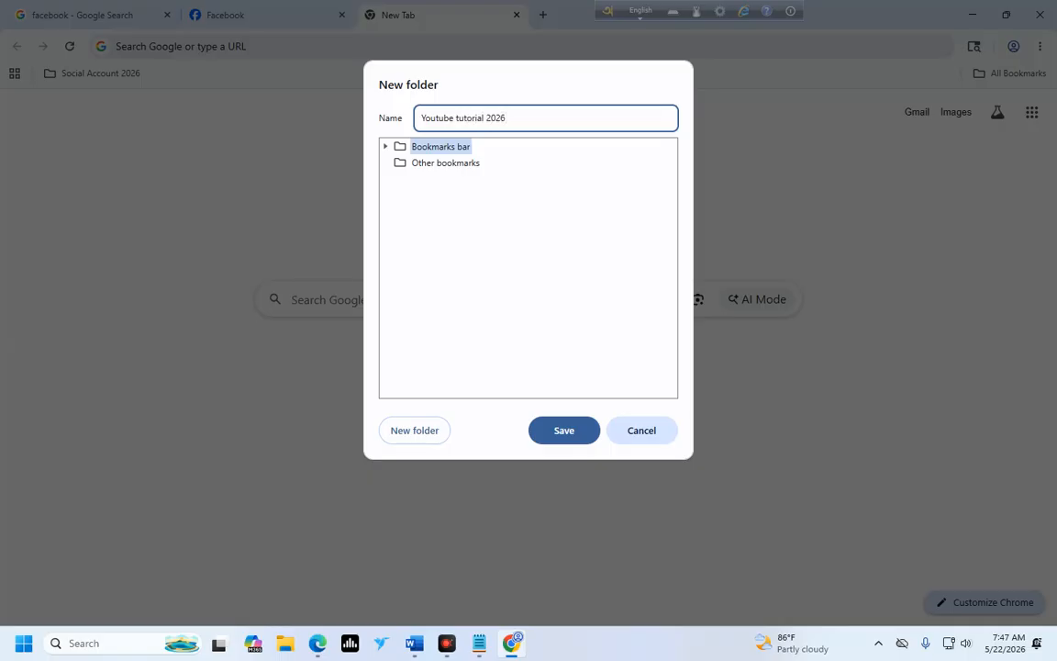
{"action": "left_click", "coordinate": [556, 438]}
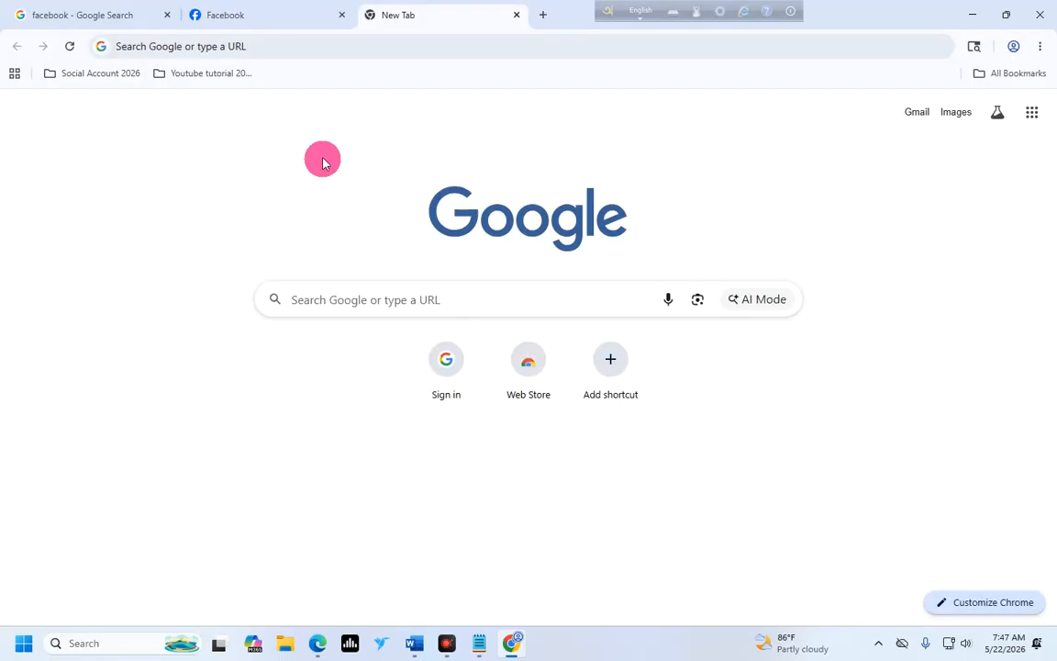
Search Google for youtube from the new tab page and open the YouTube result in the same tab.
{"action": "left_click", "coordinate": [346, 309]}
{"action": "type", "text": "y"}
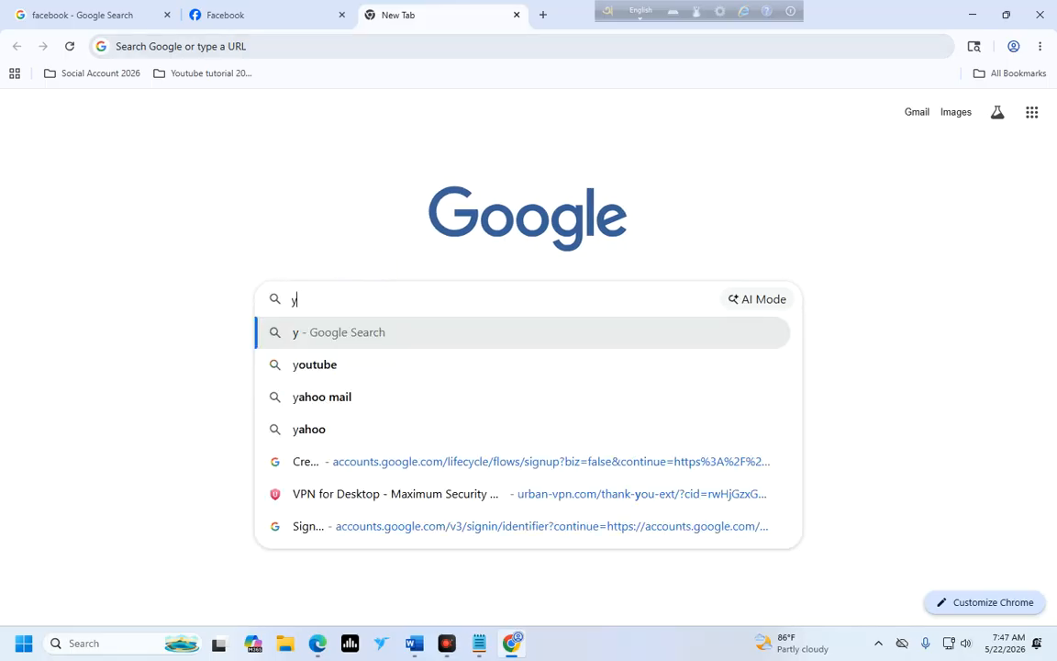
{"action": "type", "text": "ou"}
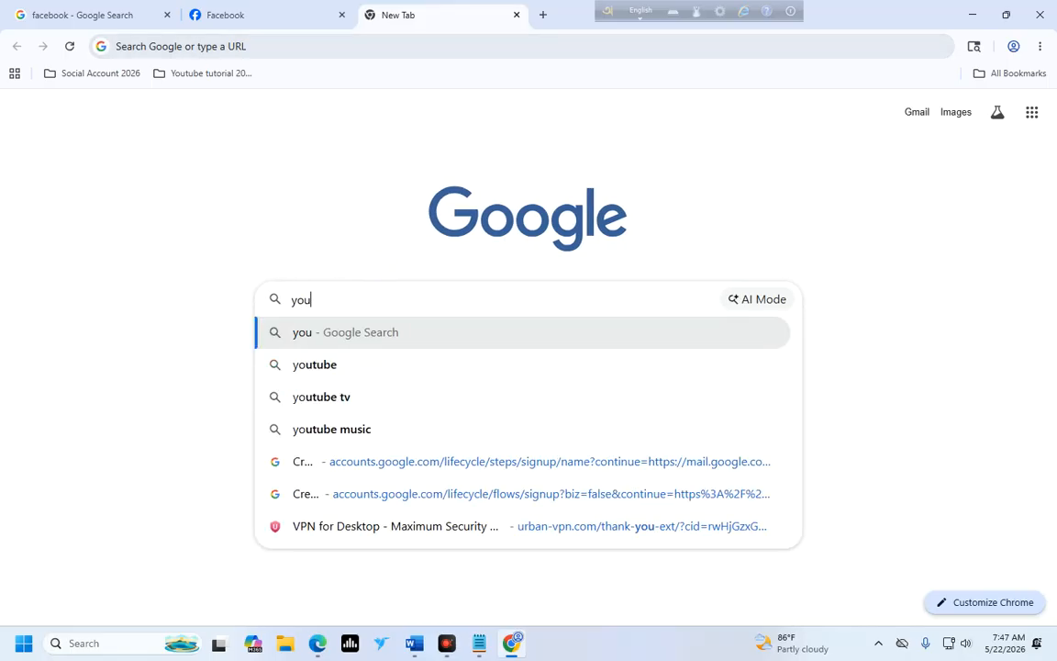
{"action": "left_click", "coordinate": [342, 358]}
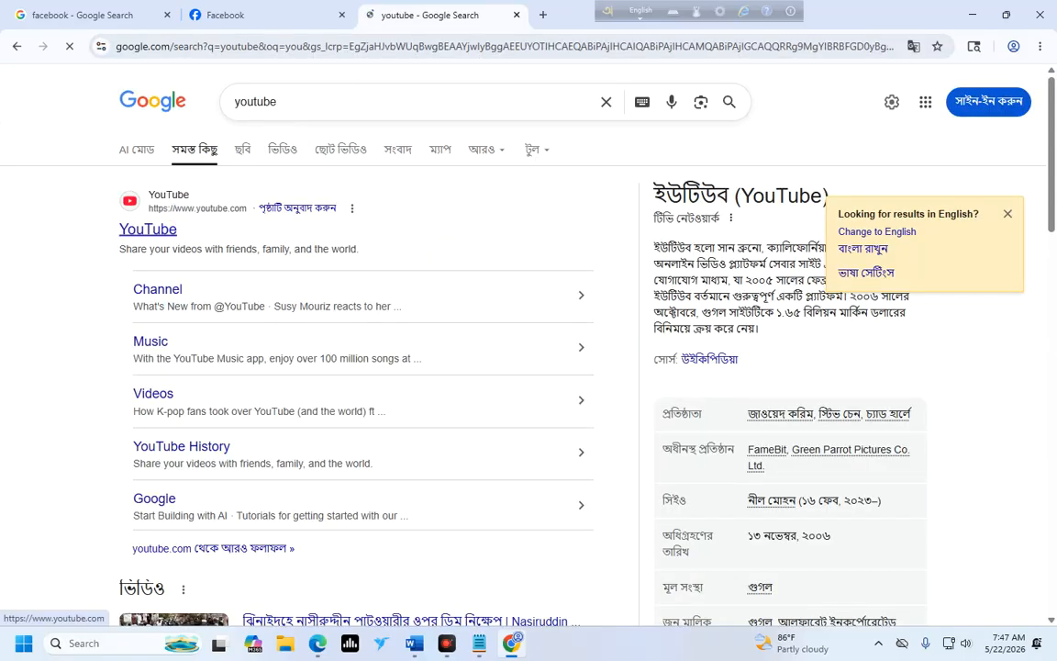
Move the floating language toolbar away from the open tabs and close the extra new tab beside YouTube.
{"action": "left_click", "coordinate": [543, 15]}
{"action": "left_click", "coordinate": [414, 17]}
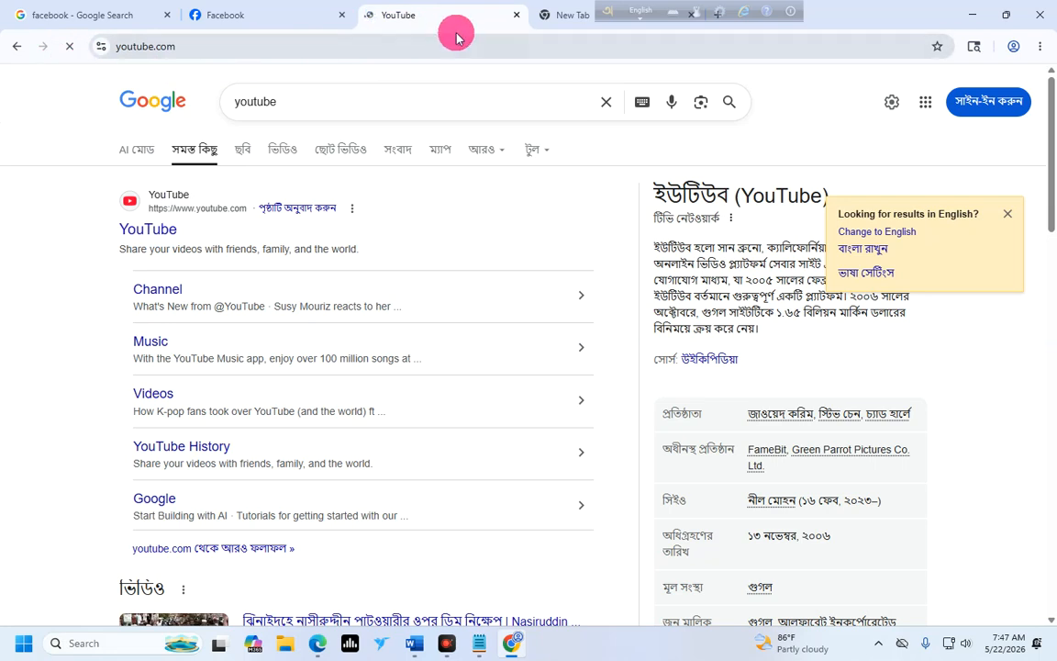
{"action": "left_click_drag", "start_coordinate": [605, 16], "coordinate": [721, 12]}
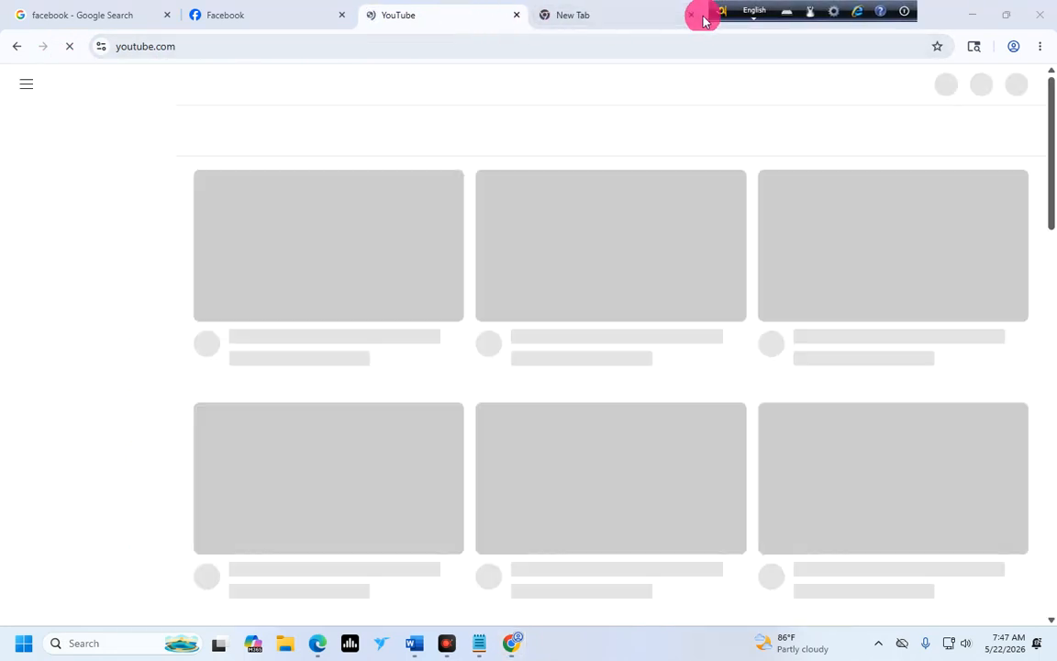
{"action": "left_click", "coordinate": [690, 14]}
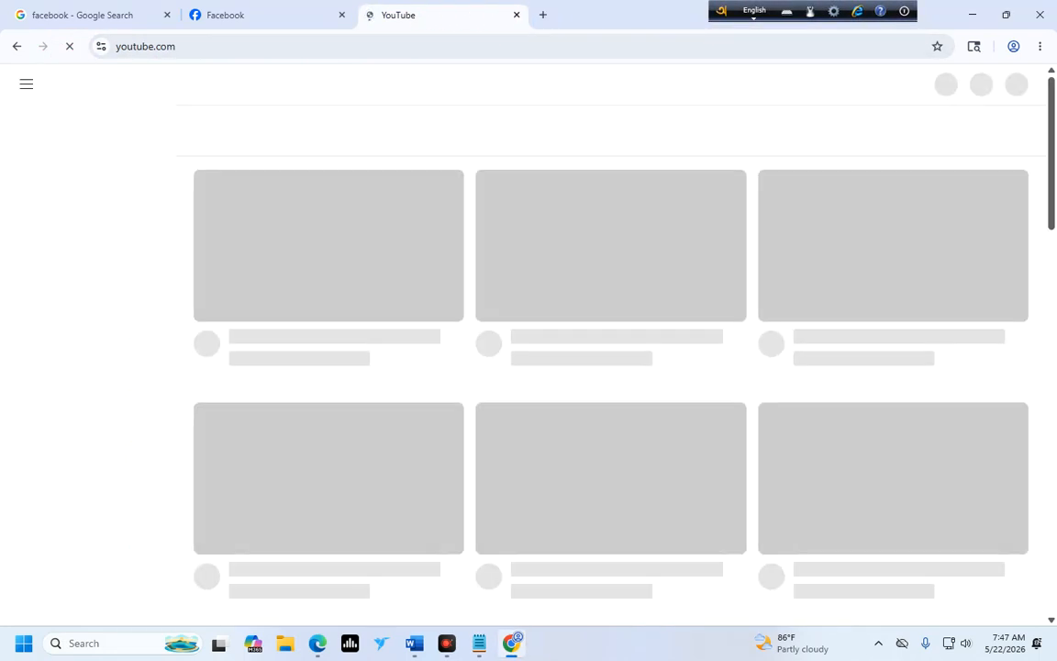
Open a new tab, reload the YouTube page and bookmark it in the Youtube tutorial 2026 folder.
{"action": "left_click", "coordinate": [543, 15]}
{"action": "left_click", "coordinate": [413, 14]}
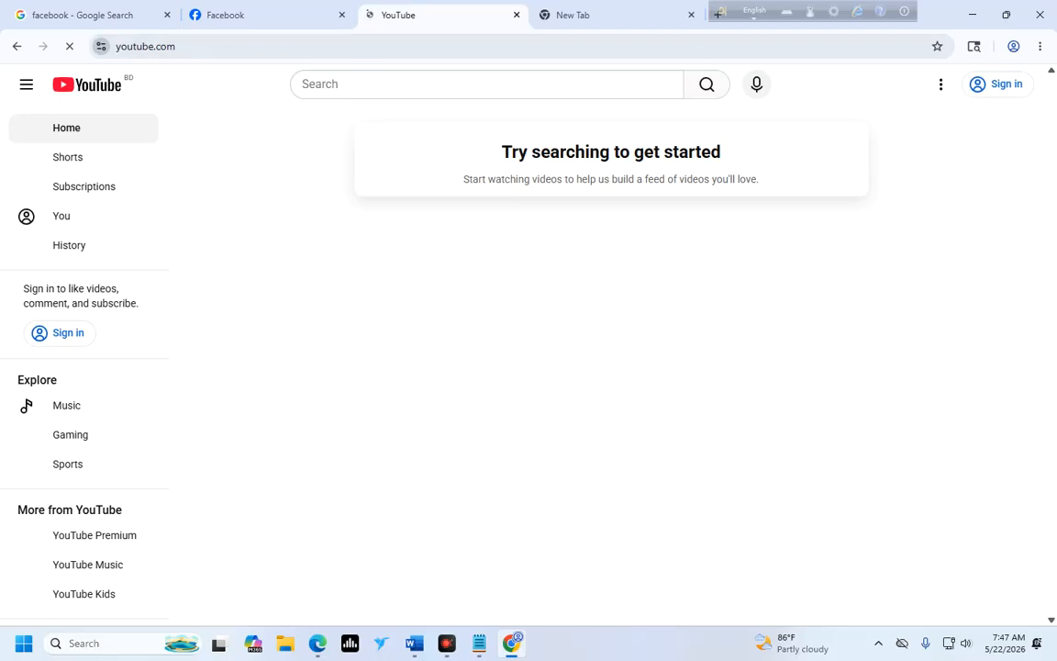
{"action": "left_click", "coordinate": [174, 49]}
{"action": "left_click_drag", "start_coordinate": [512, 48], "coordinate": [413, 13]}
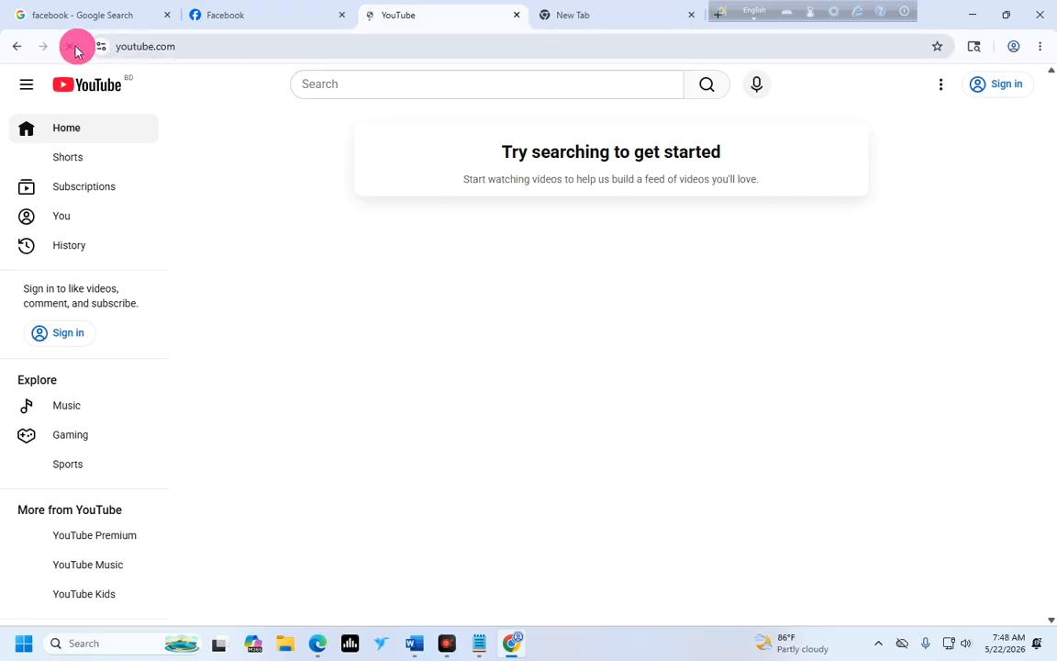
{"action": "triple_click", "coordinate": [221, 42]}
{"action": "left_click", "coordinate": [256, 43]}
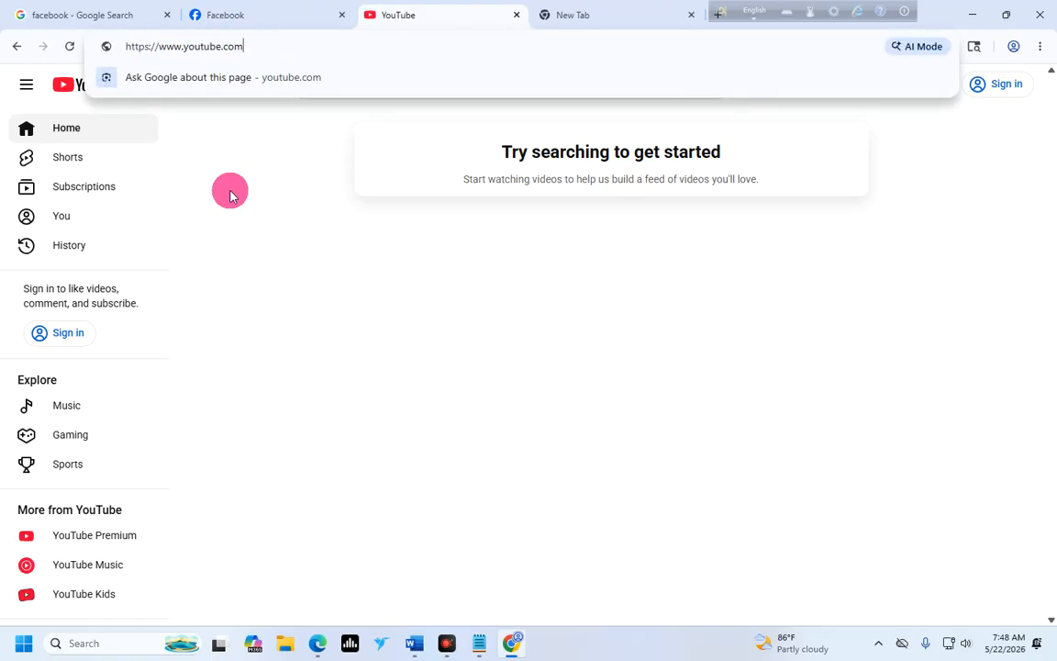
{"action": "left_click", "coordinate": [230, 194]}
{"action": "left_click", "coordinate": [72, 46]}
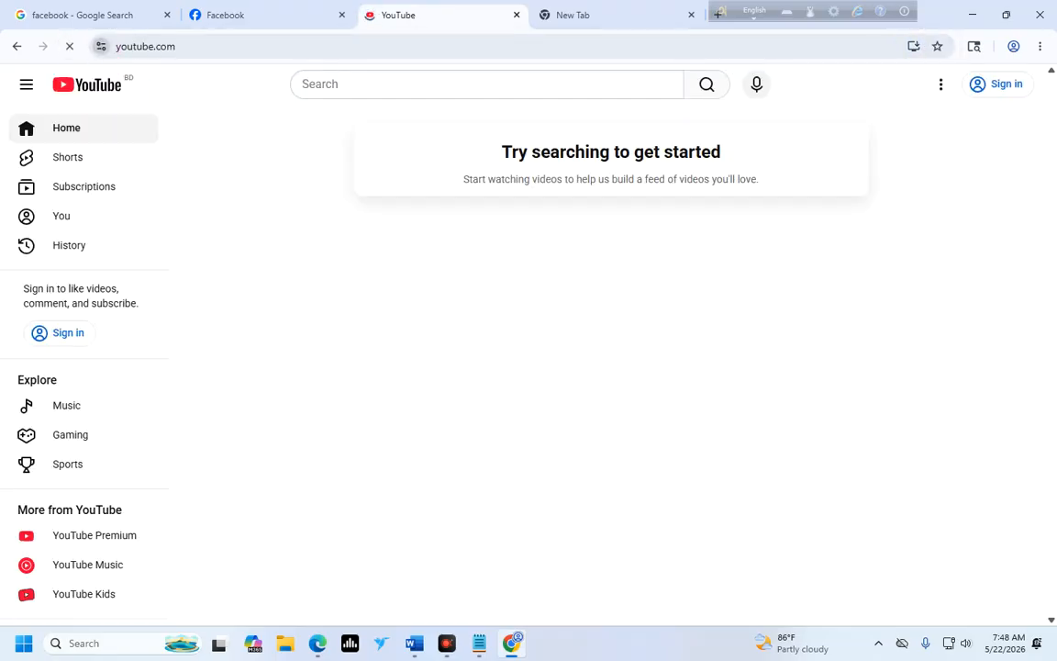
{"action": "left_click_drag", "start_coordinate": [100, 46], "coordinate": [202, 102]}
{"action": "left_click", "coordinate": [284, 160]}
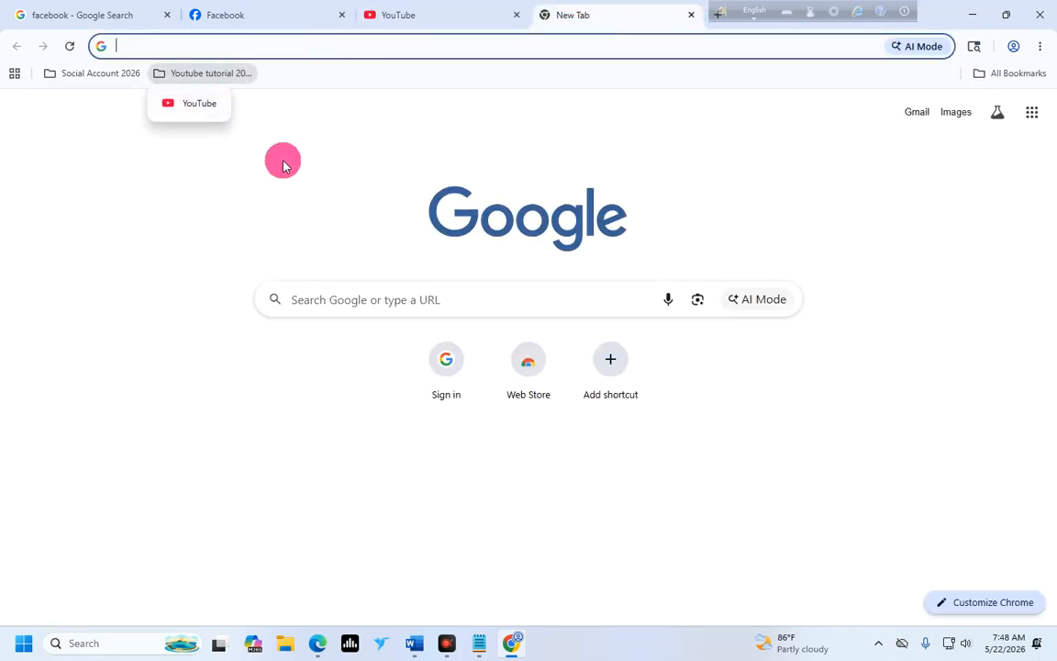
Check the contents of the Social Account 2026 and Youtube tutorial 2026 bookmark folders.
{"action": "left_click", "coordinate": [112, 73]}
{"action": "left_click", "coordinate": [224, 245]}
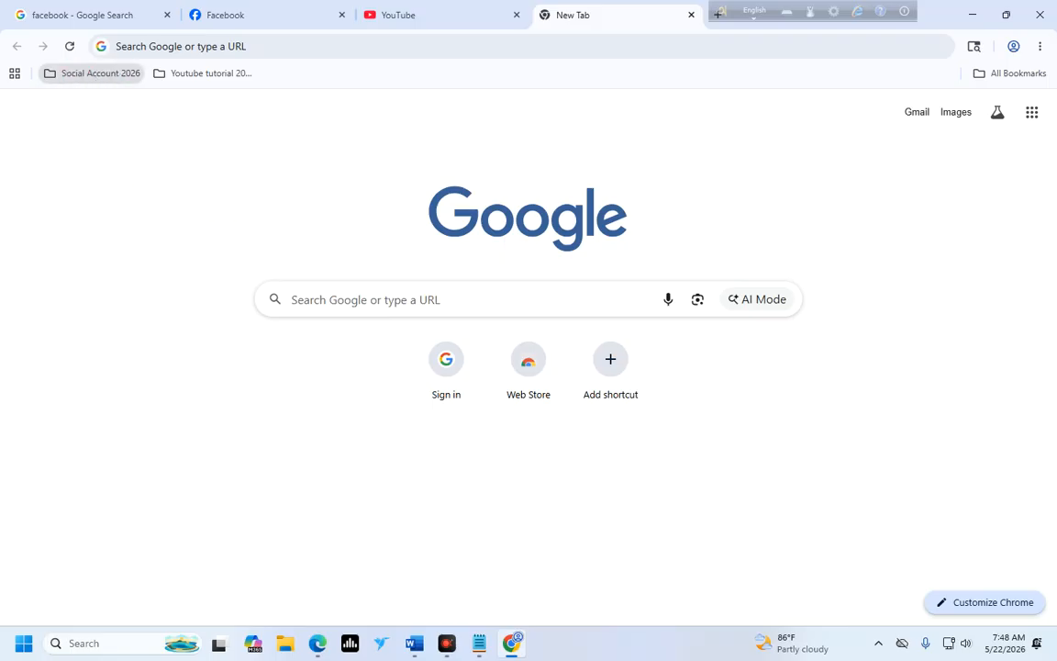
{"action": "left_click", "coordinate": [204, 74]}
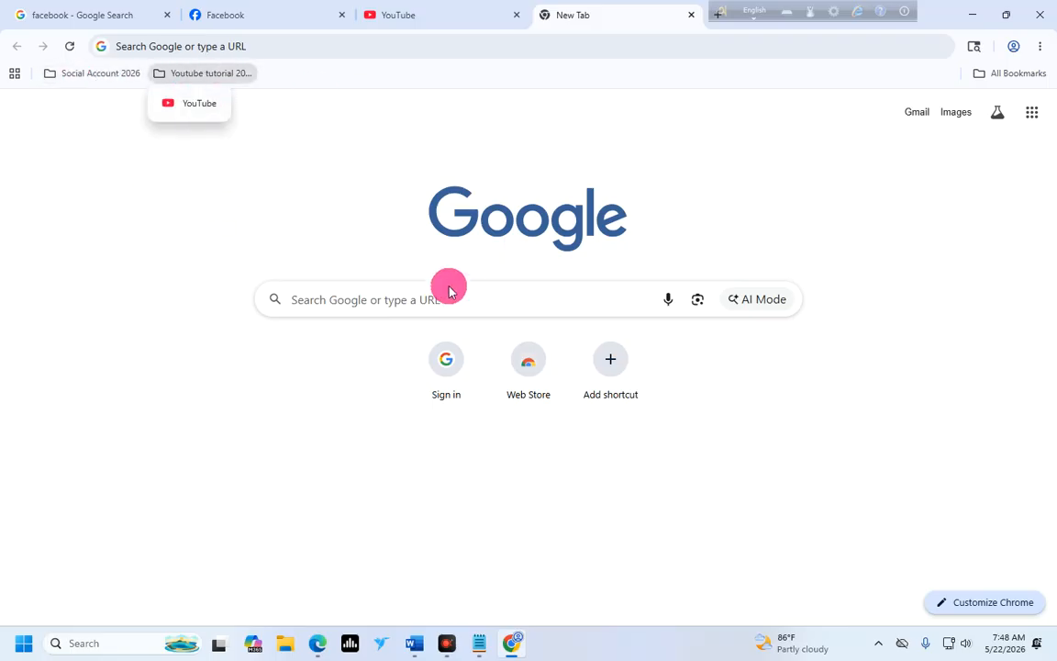
Add a third bookmarks bar folder named Ai tools Working2026.
{"action": "right_click", "coordinate": [378, 72]}
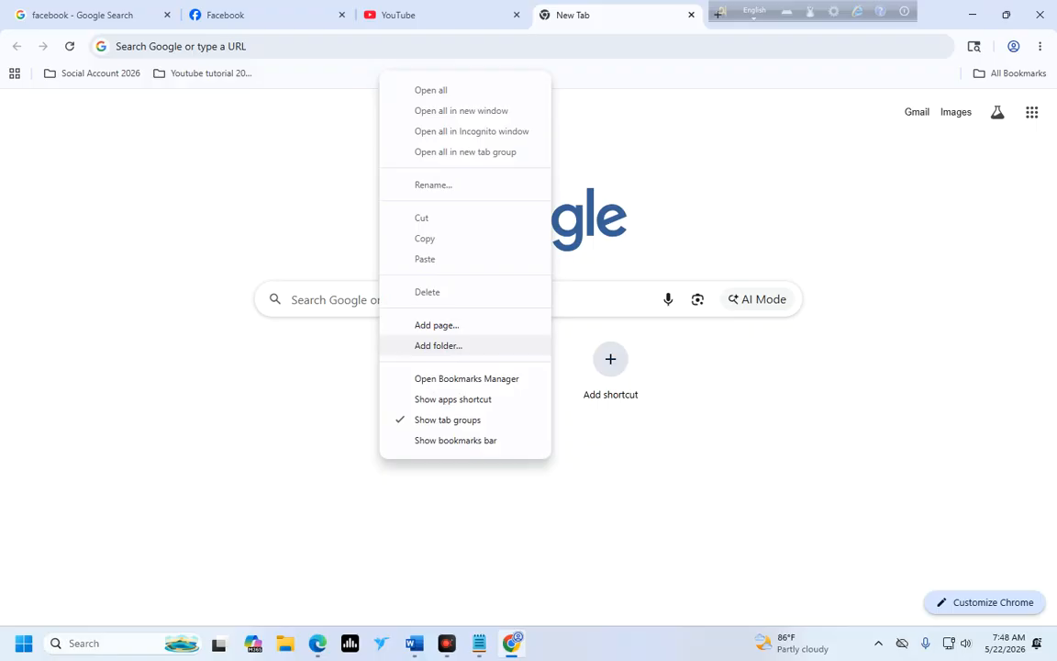
{"action": "left_click", "coordinate": [441, 345]}
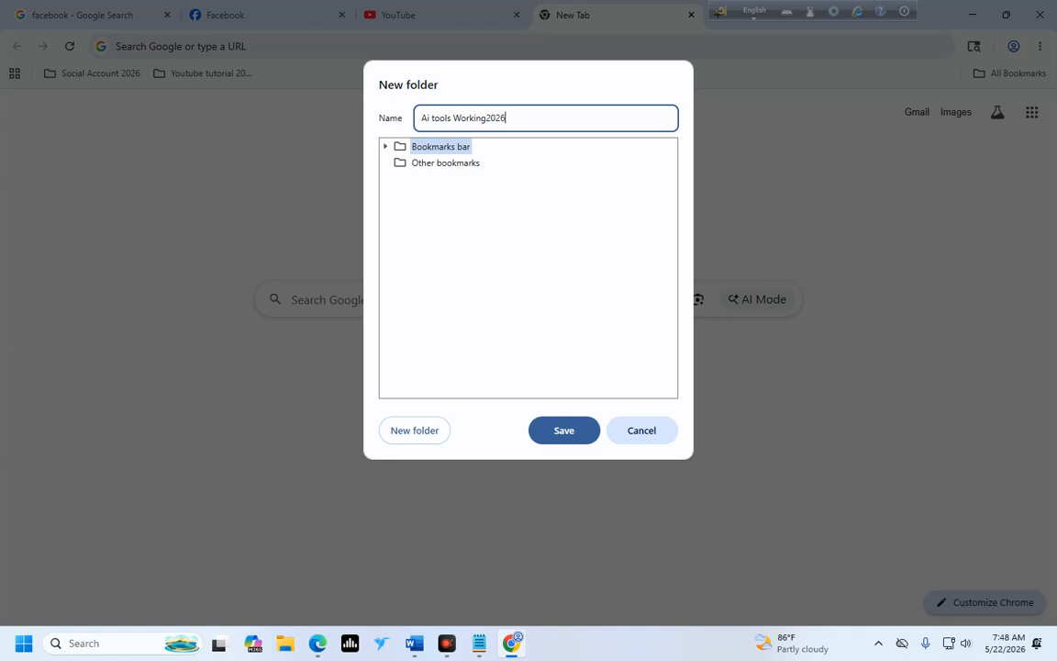
{"action": "left_click", "coordinate": [564, 431]}
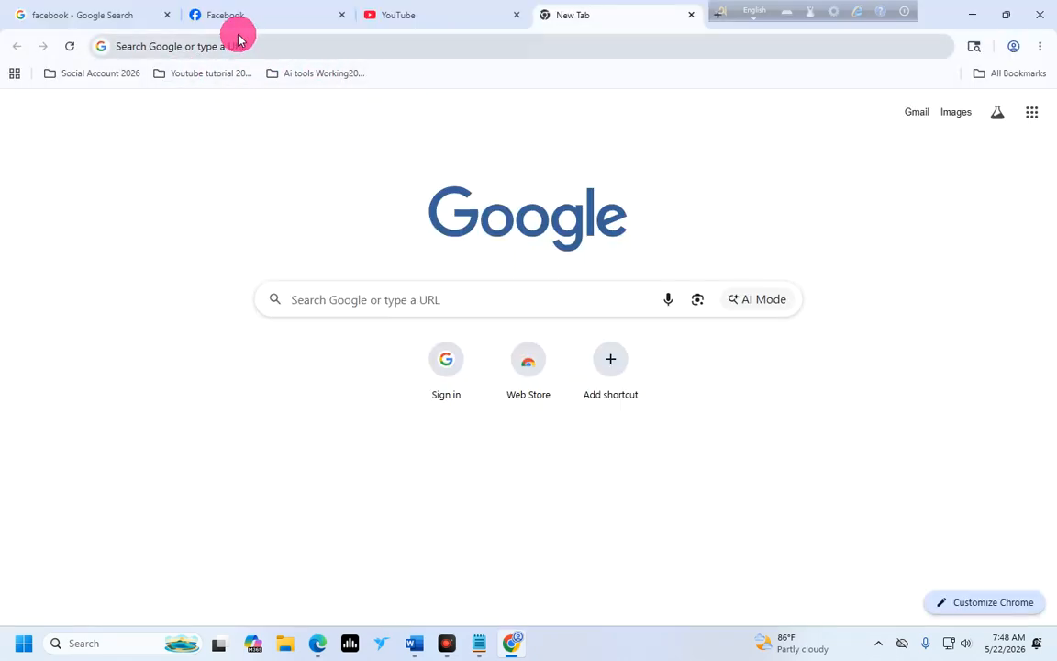
{"action": "left_click", "coordinate": [331, 302]}
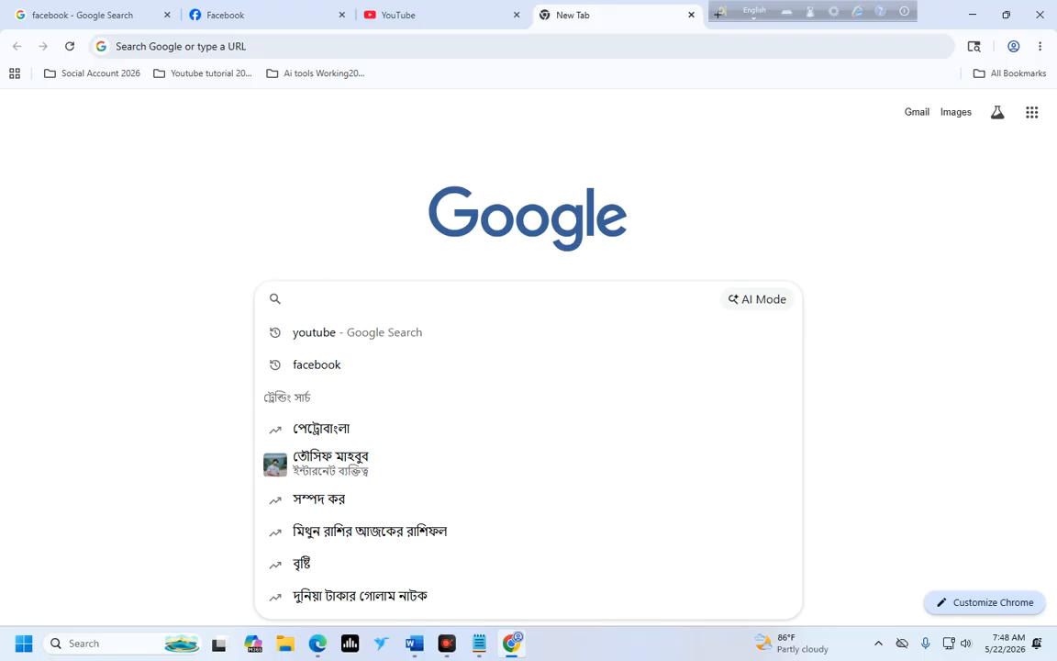
{"action": "type", "text": "figg"}
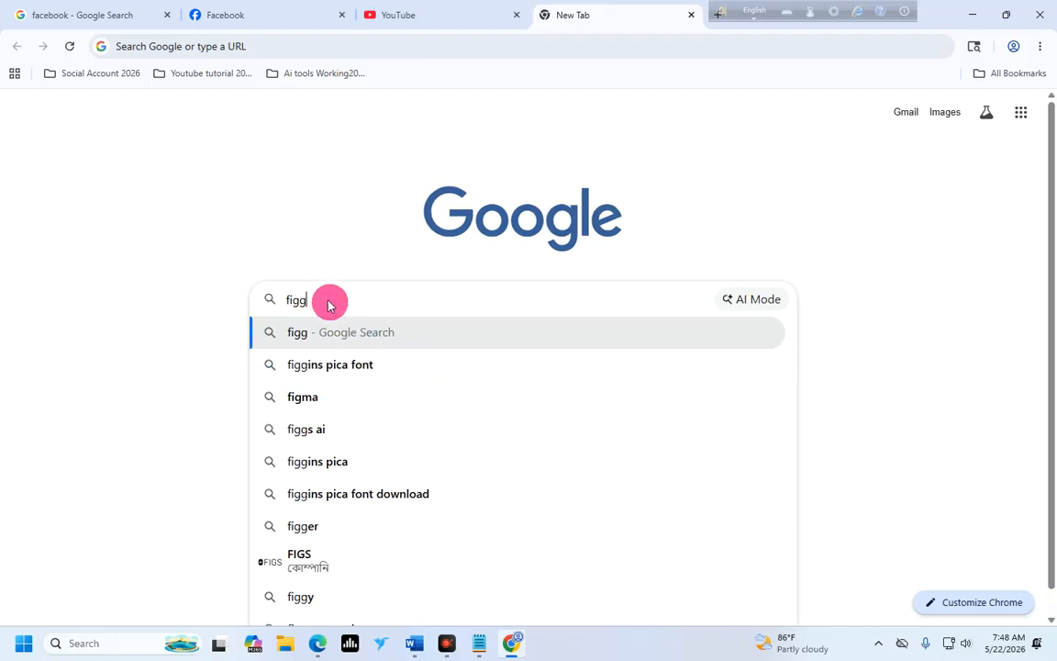
{"action": "left_click", "coordinate": [148, 224]}
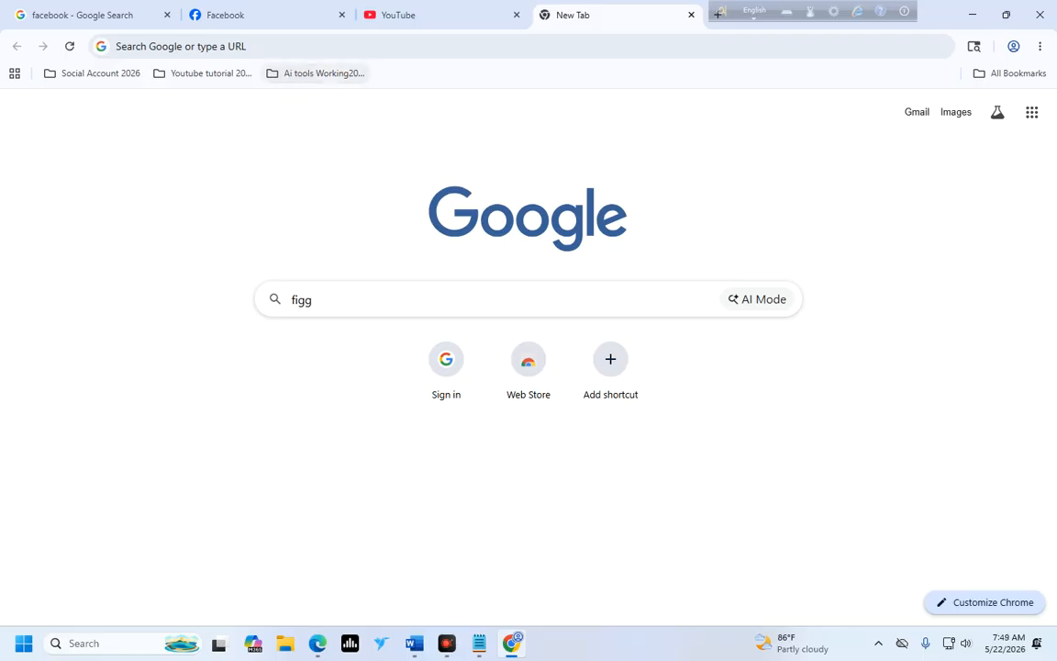
{"action": "left_click", "coordinate": [294, 76]}
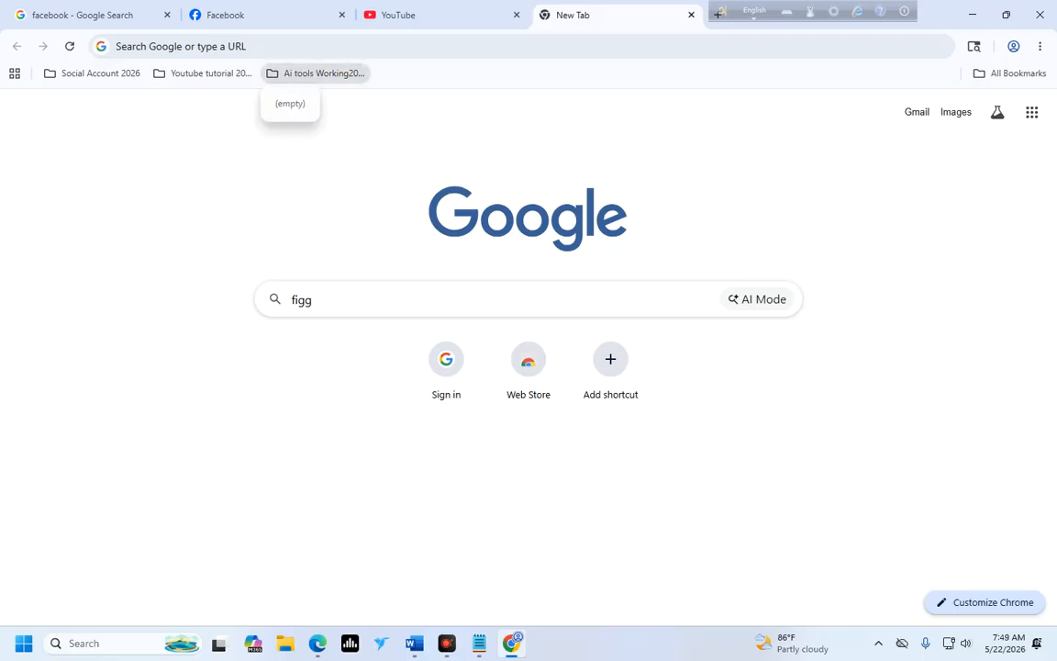
{"action": "left_click", "coordinate": [302, 299]}
{"action": "left_click", "coordinate": [92, 396]}
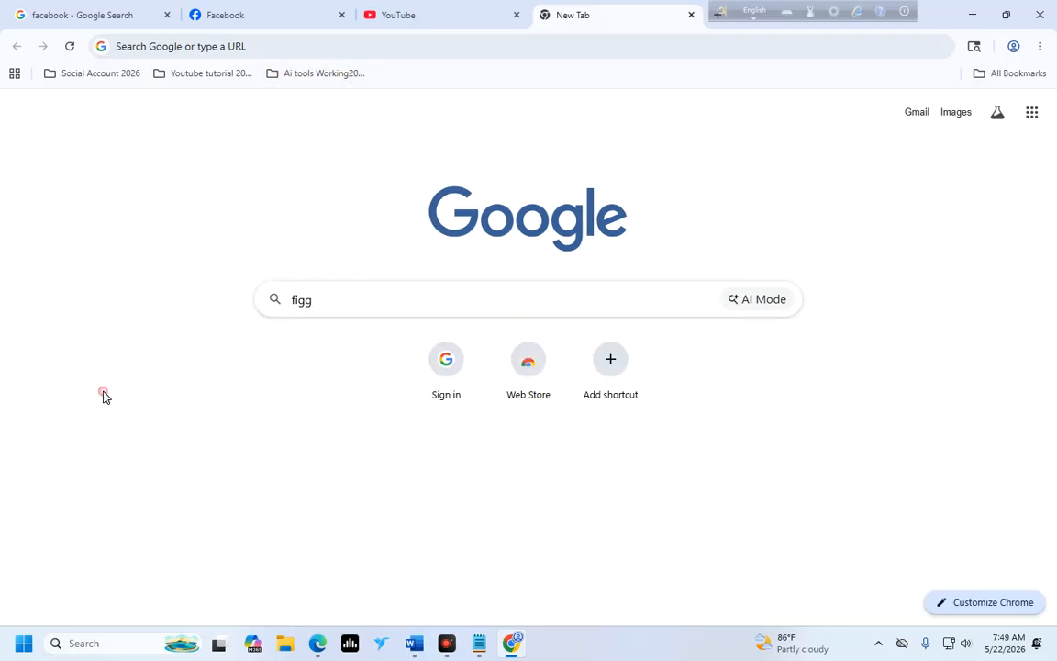
{"action": "left_click", "coordinate": [314, 299]}
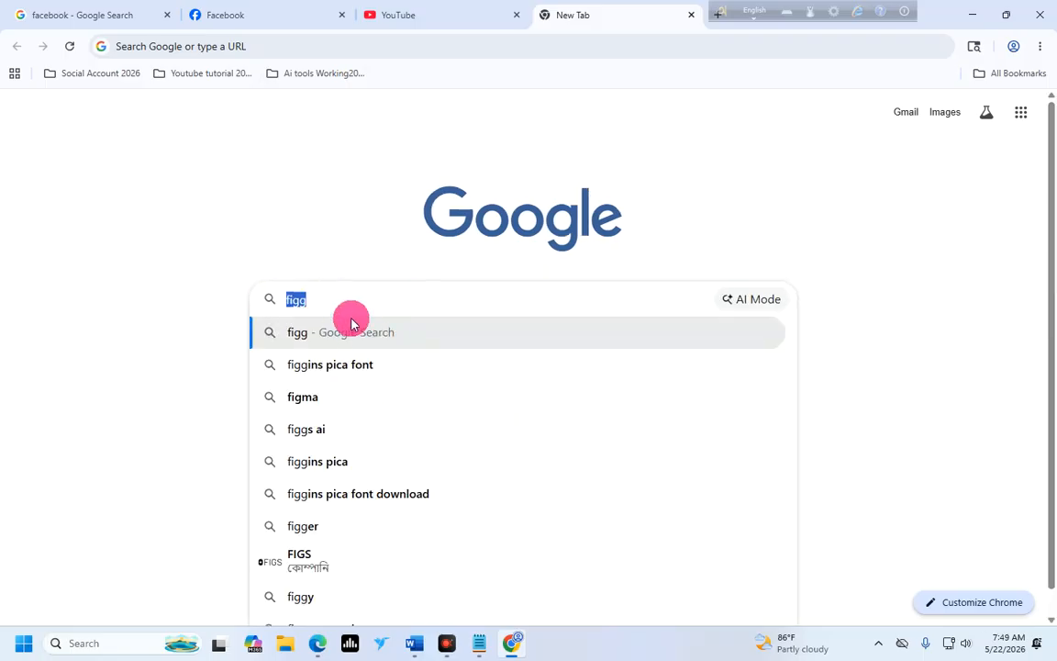
{"action": "key", "text": "BackSpace"}
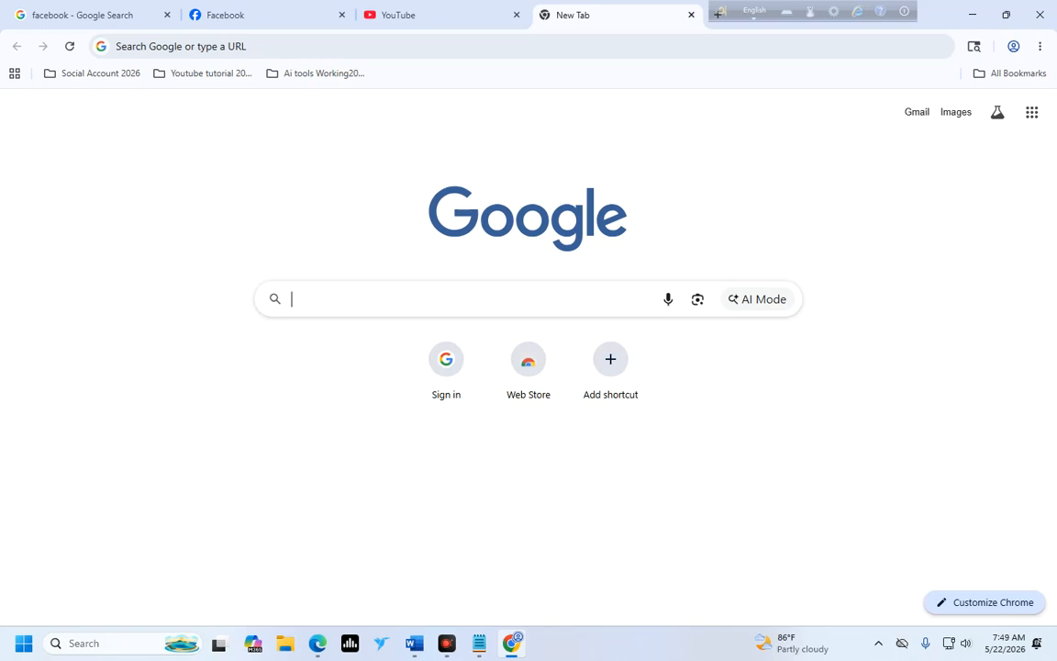
Search Google for "best ai tools 2026" in the new tab.
{"action": "type", "text": "best "}
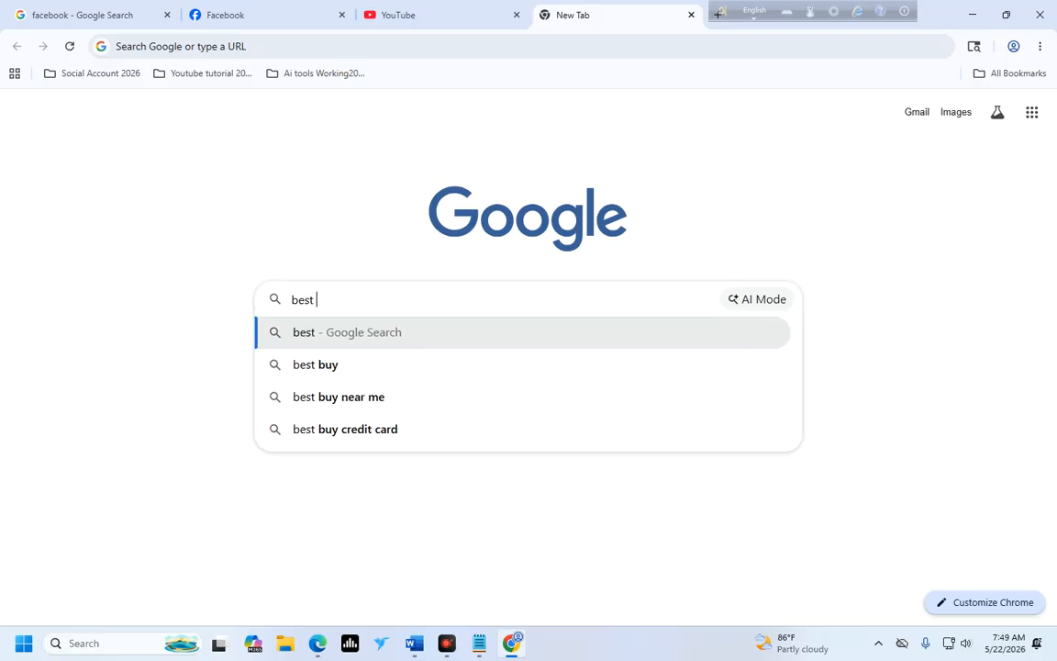
{"action": "type", "text": "ai tool"}
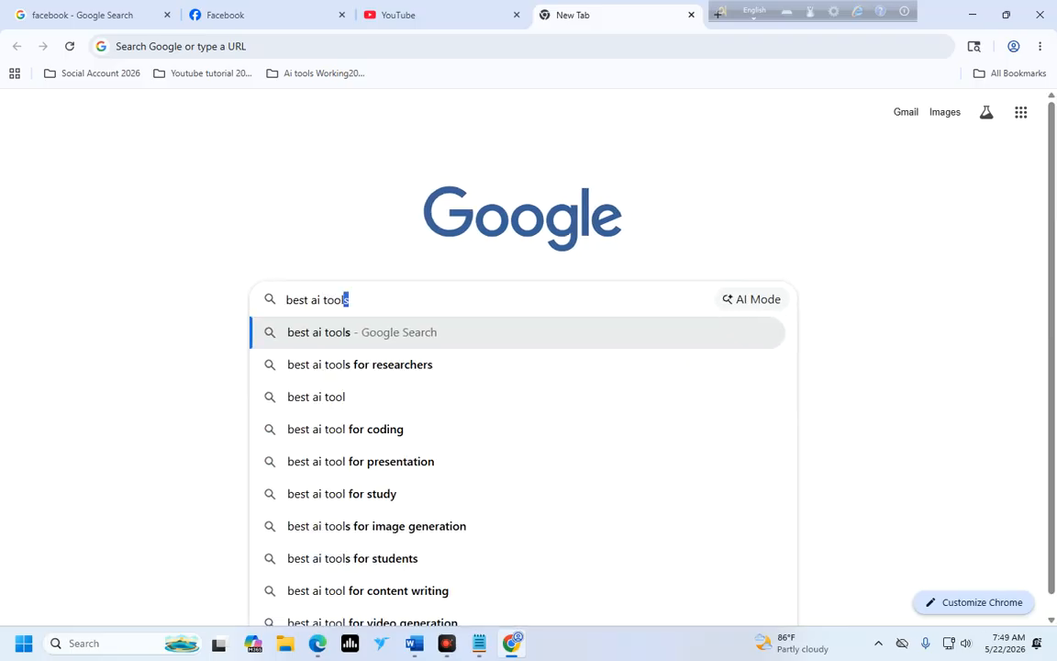
{"action": "type", "text": "s  2026"}
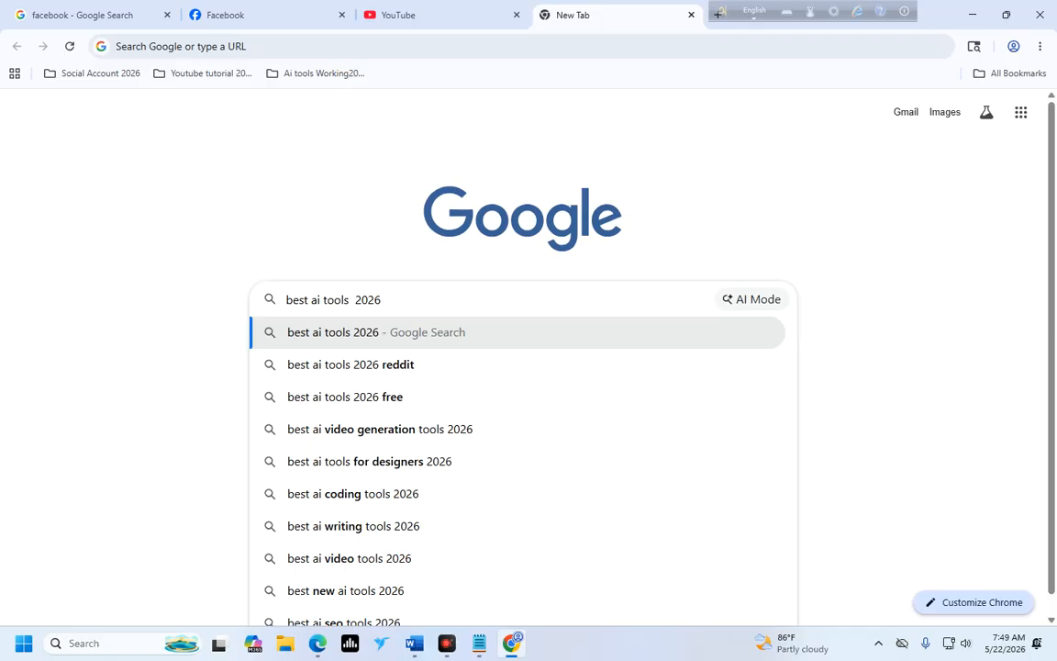
{"action": "left_click_drag", "start_coordinate": [385, 303], "coordinate": [268, 300]}
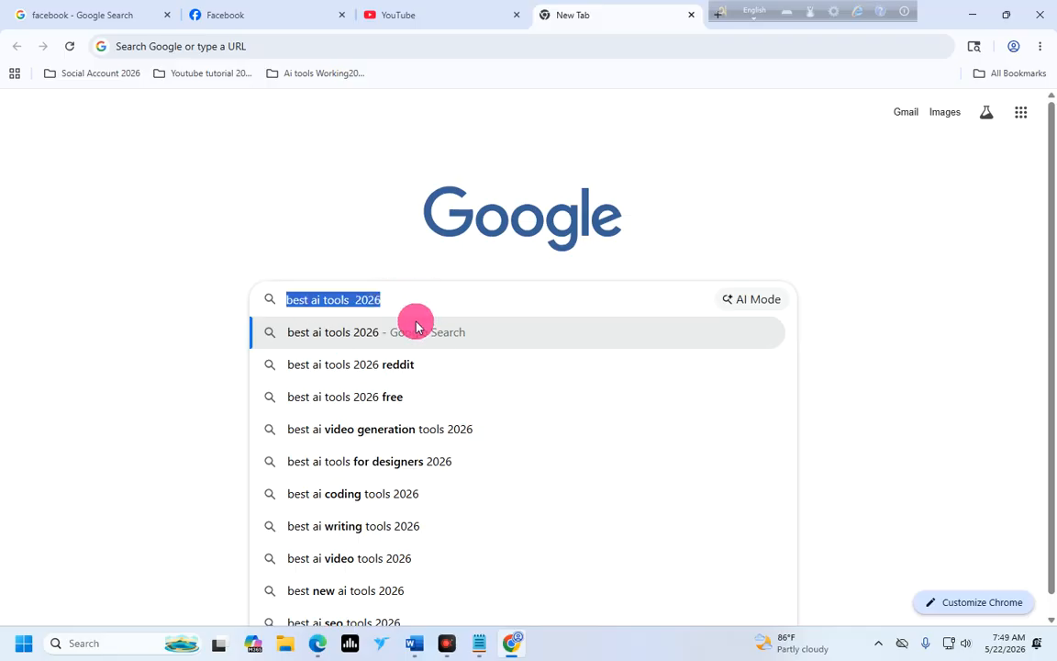
{"action": "left_click", "coordinate": [397, 298]}
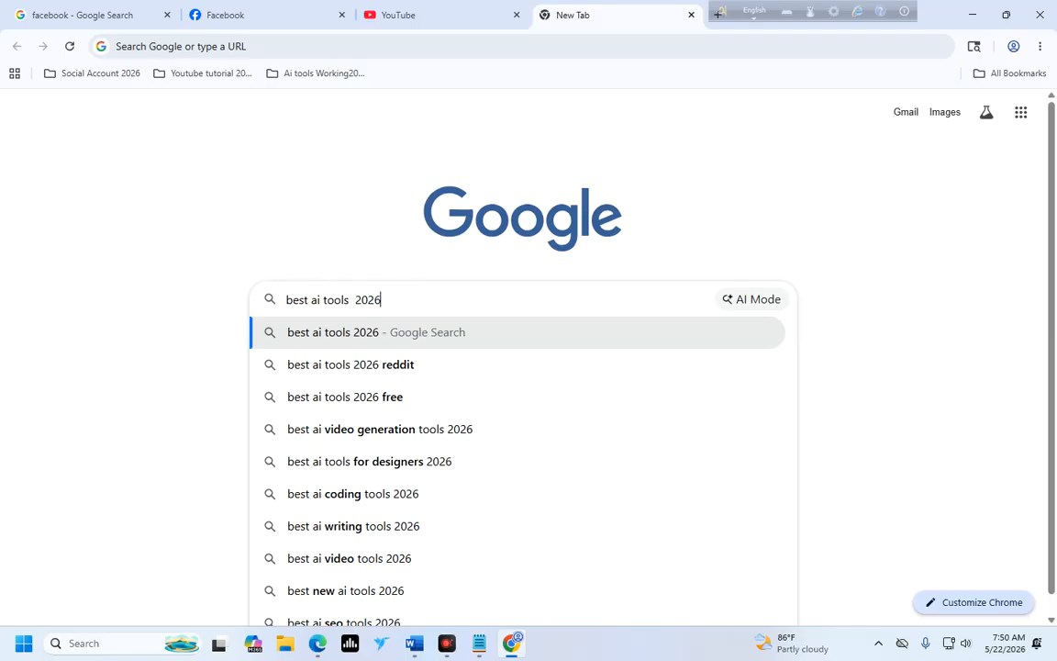
{"action": "key", "text": "Return"}
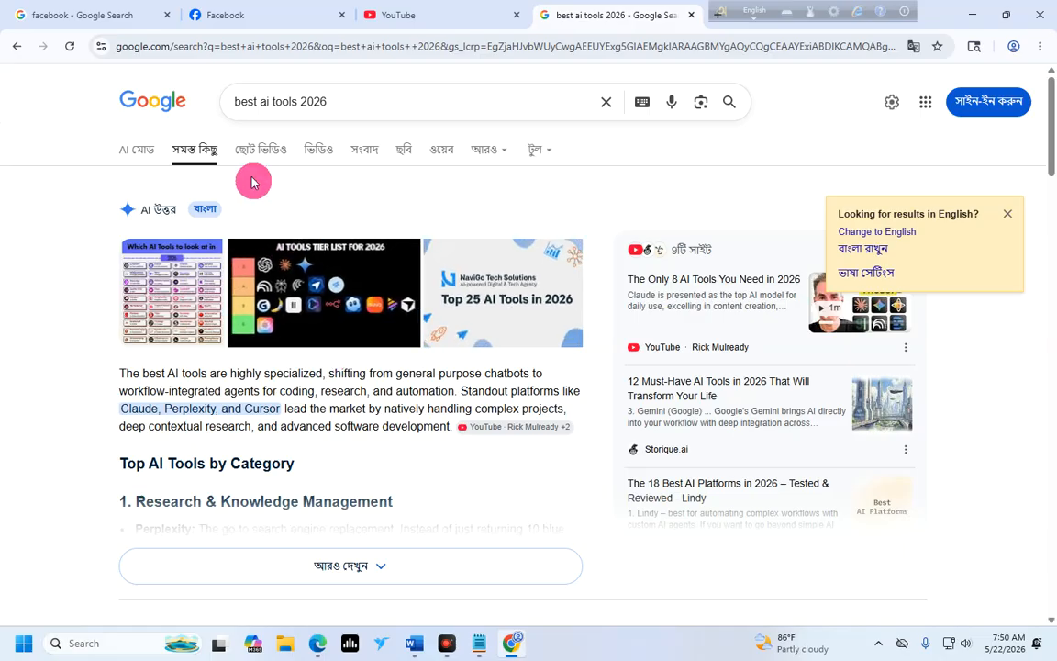
Look through the Google results for best ai tools 2026, including the AI overview, sponsored listings and search suggestions.
{"action": "scroll", "coordinate": [296, 309], "scroll_direction": "down", "scroll_amount": 5}
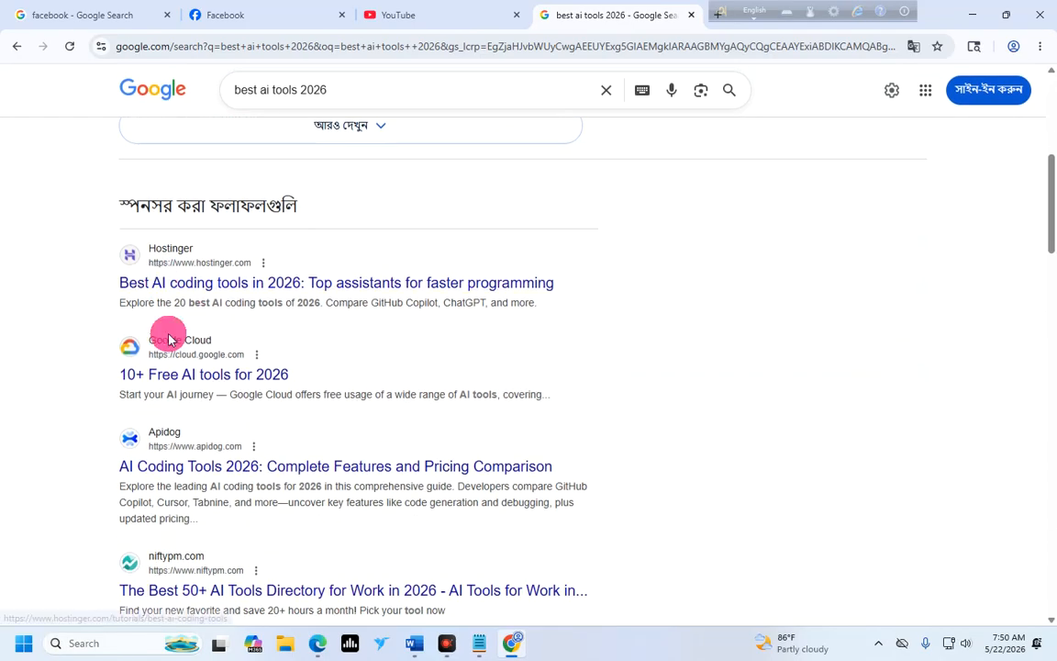
{"action": "scroll", "coordinate": [168, 333], "scroll_direction": "down", "scroll_amount": 1}
{"action": "scroll", "coordinate": [196, 351], "scroll_direction": "down", "scroll_amount": 4}
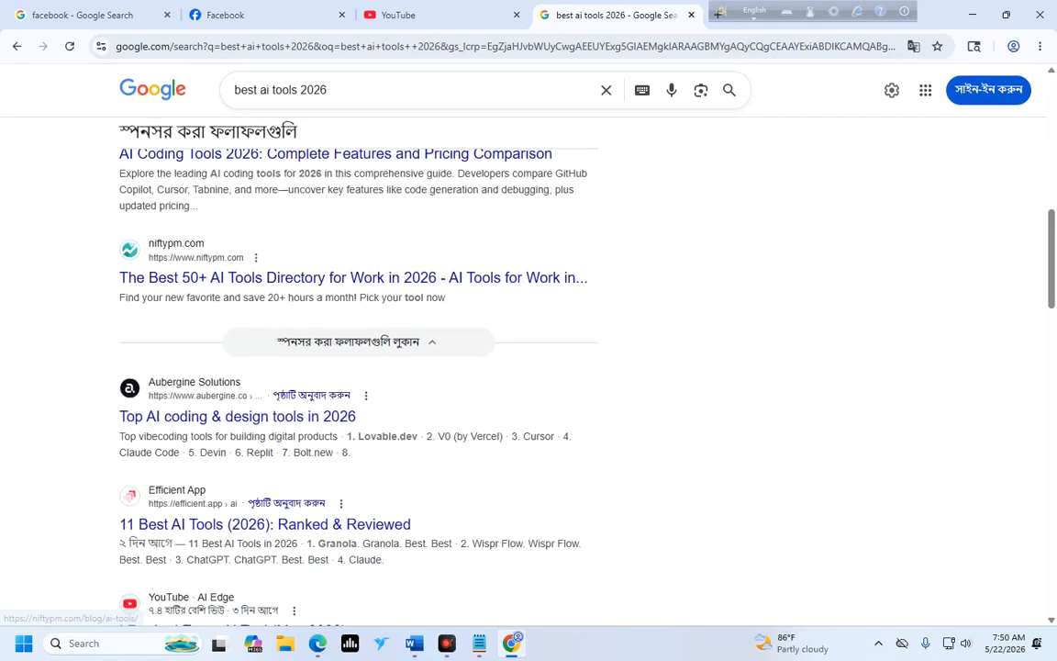
{"action": "scroll", "coordinate": [262, 335], "scroll_direction": "up", "scroll_amount": 10}
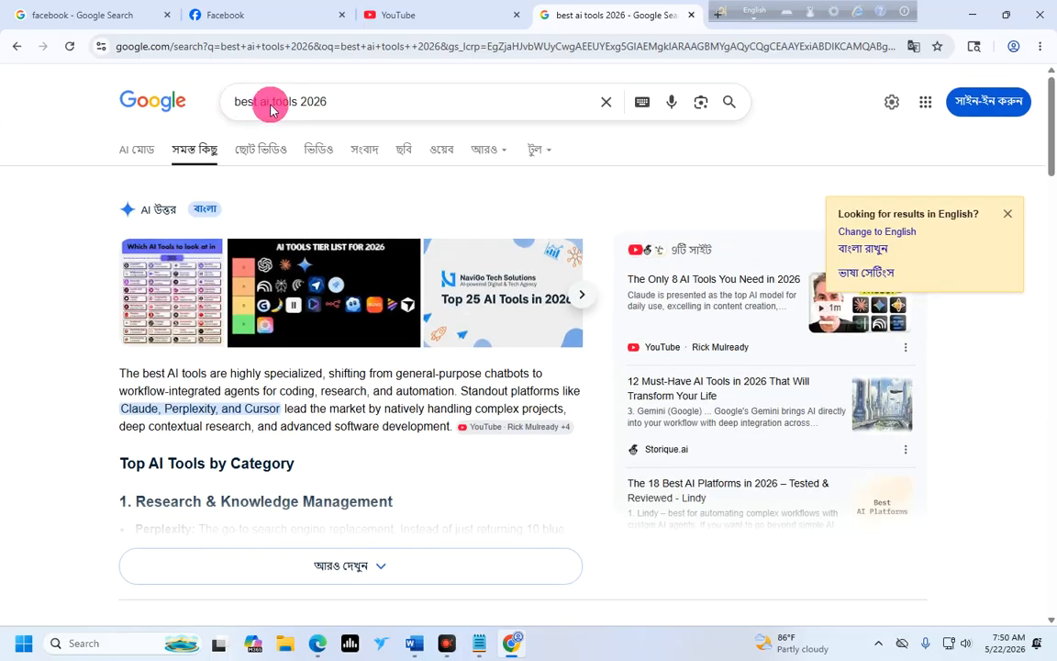
{"action": "left_click_drag", "start_coordinate": [324, 101], "coordinate": [231, 100]}
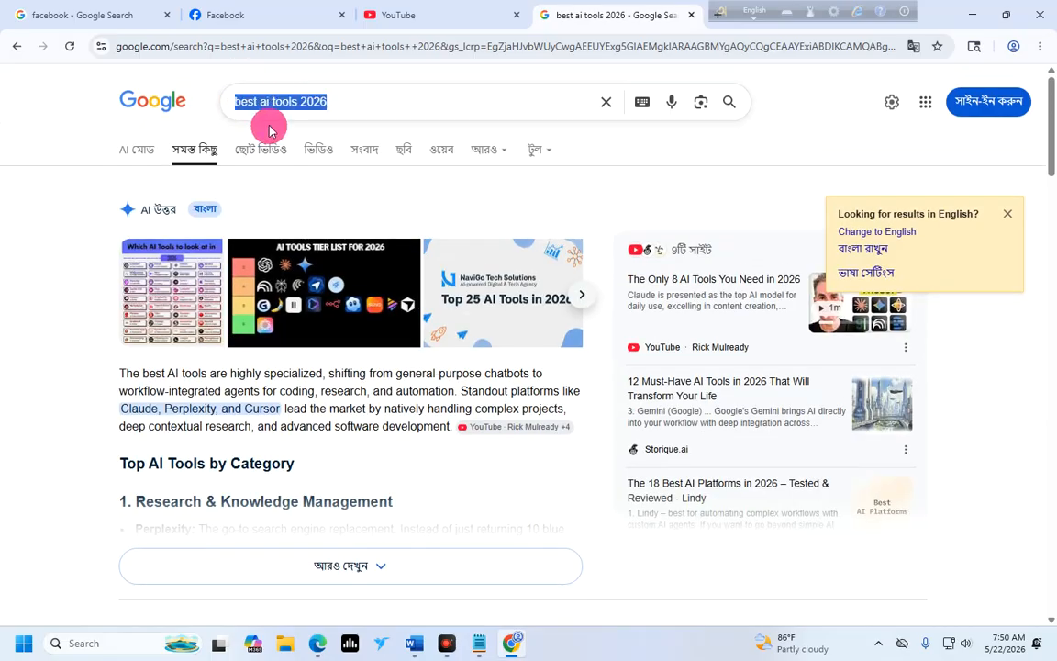
{"action": "left_click", "coordinate": [333, 104]}
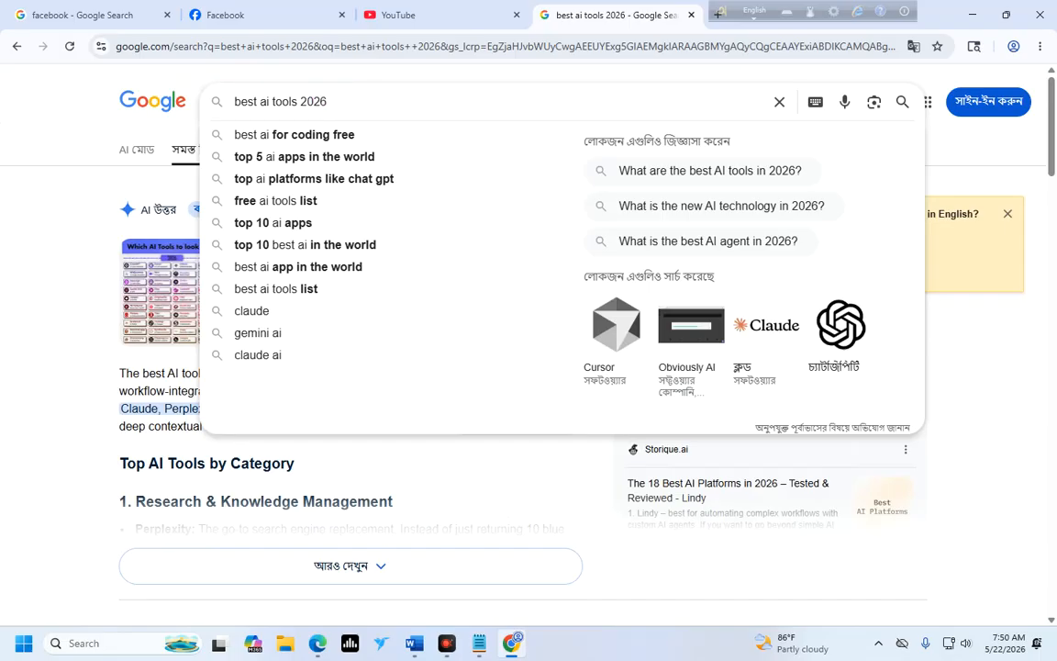
{"action": "key", "text": "Escape"}
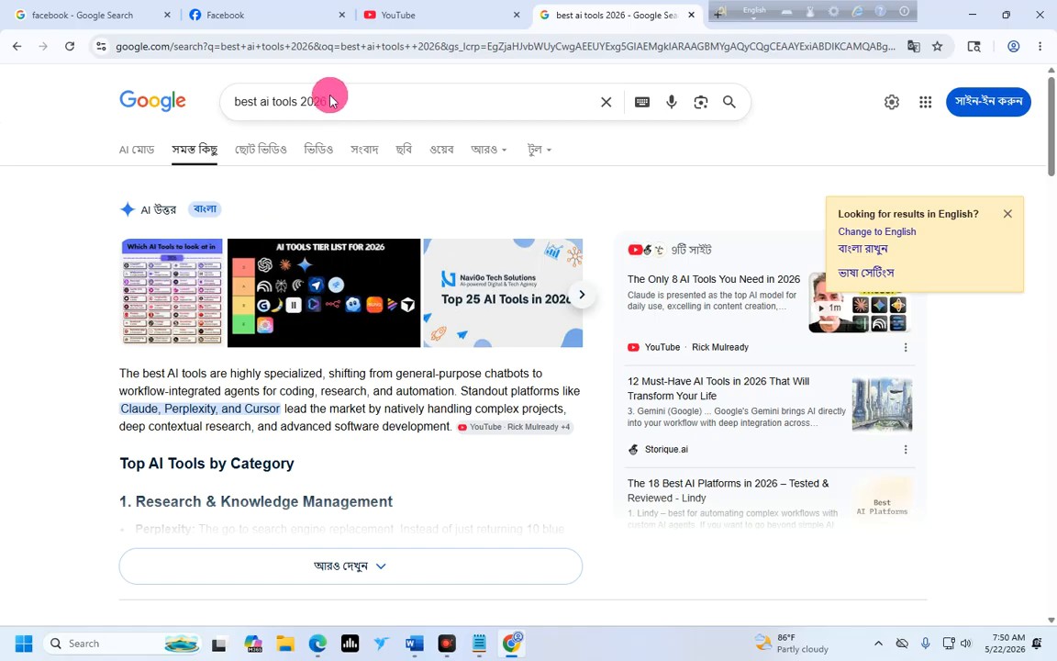
{"action": "scroll", "coordinate": [162, 321], "scroll_direction": "down", "scroll_amount": 2}
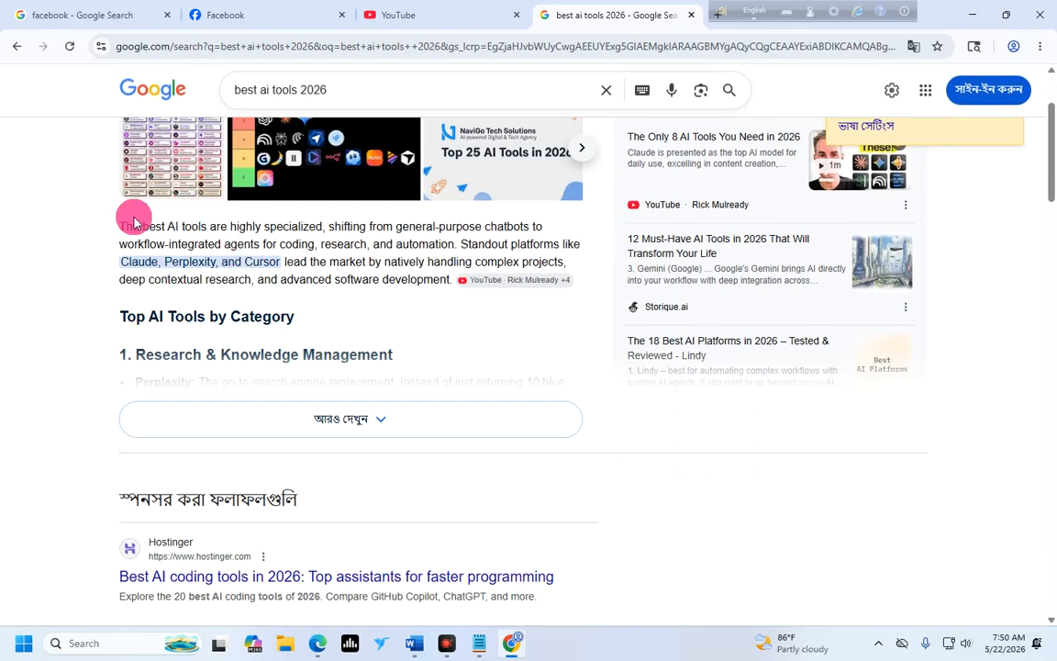
{"action": "scroll", "coordinate": [260, 87], "scroll_direction": "up", "scroll_amount": 2}
{"action": "scroll", "coordinate": [290, 394], "scroll_direction": "down", "scroll_amount": 6}
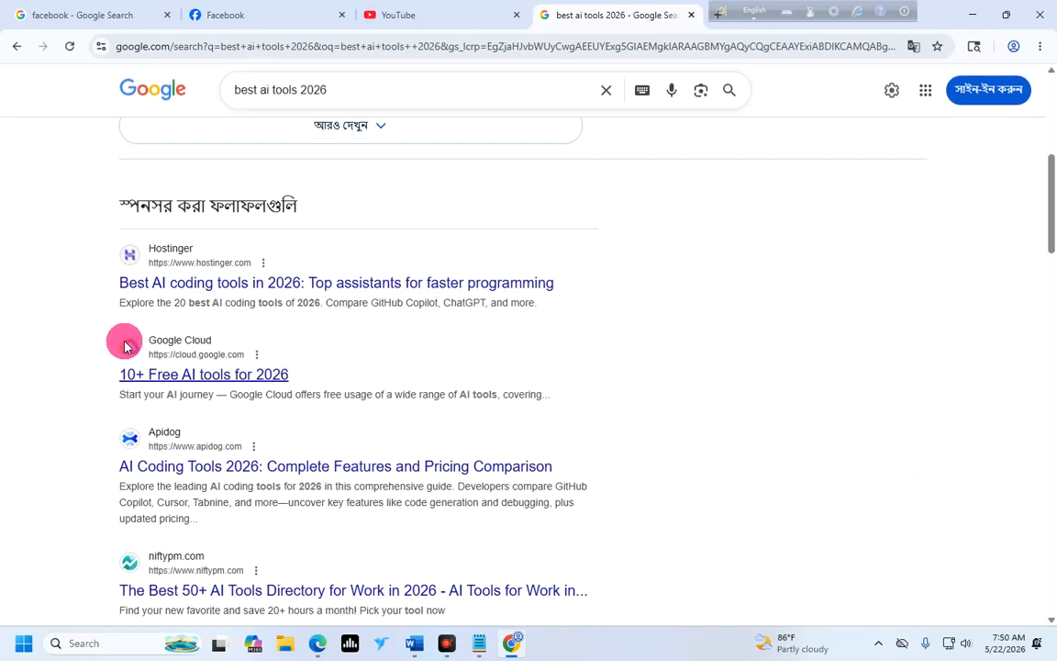
{"action": "scroll", "coordinate": [174, 314], "scroll_direction": "down", "scroll_amount": 6}
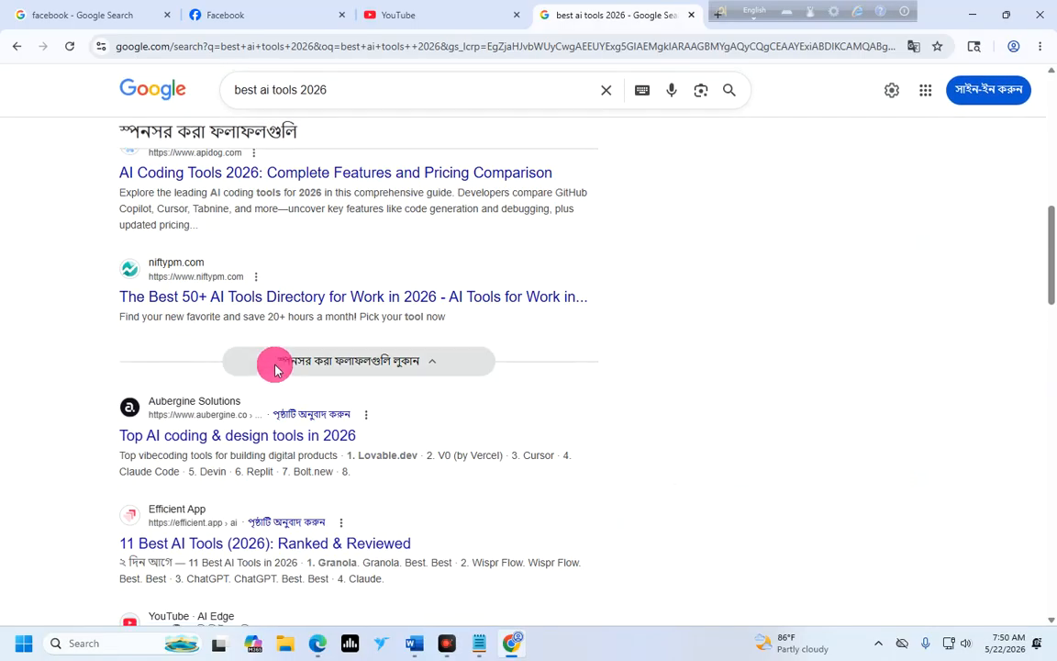
{"action": "scroll", "coordinate": [290, 366], "scroll_direction": "down", "scroll_amount": 7}
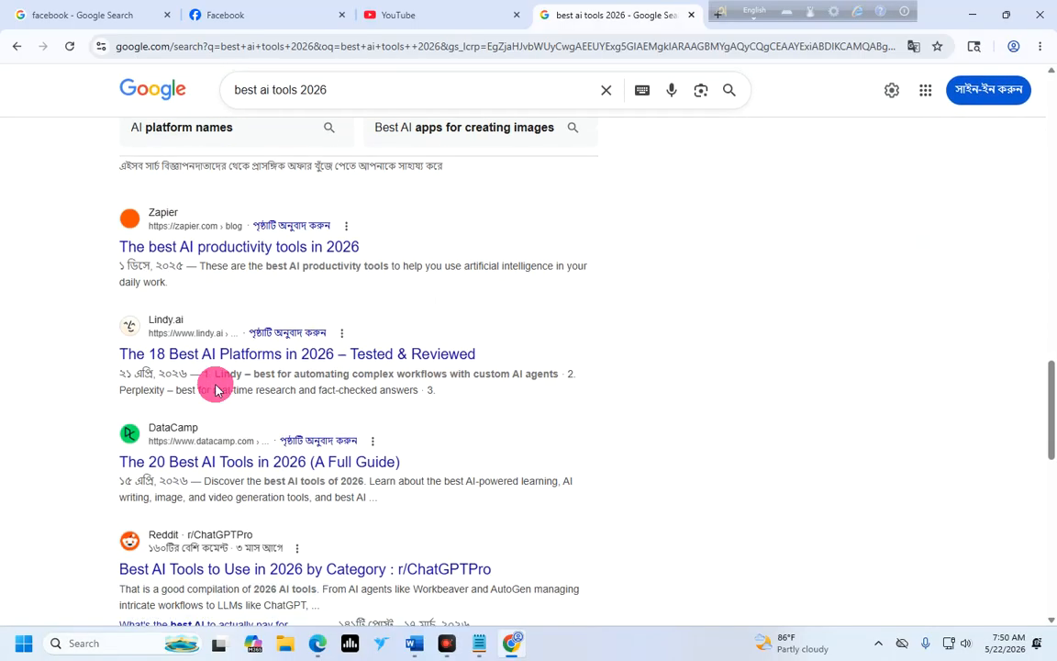
{"action": "scroll", "coordinate": [178, 437], "scroll_direction": "down", "scroll_amount": 10}
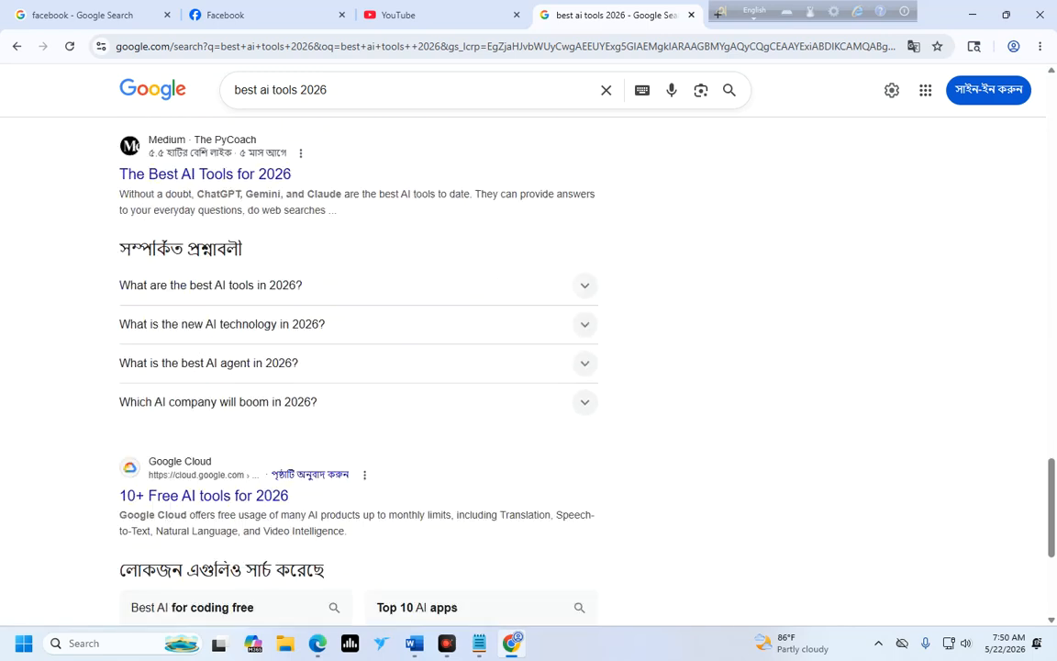
Change the Google query to "best ai v" and run the suggested search "best ai video generator free".
{"action": "left_click", "coordinate": [329, 83]}
{"action": "left_click_drag", "start_coordinate": [339, 84], "coordinate": [274, 86]}
{"action": "key", "text": "BackSpace"}
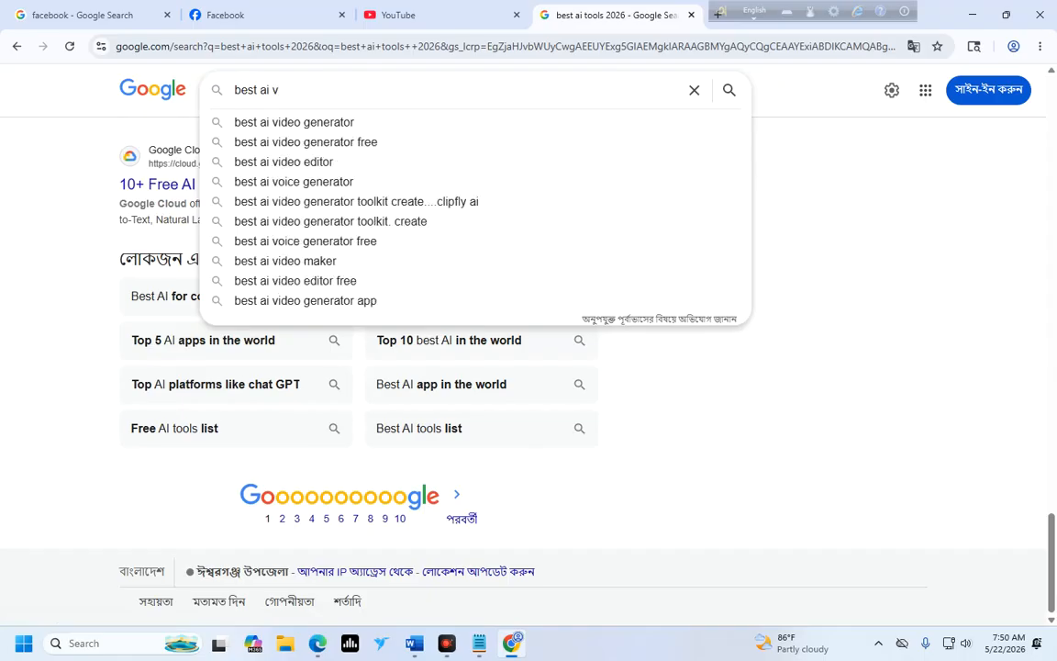
{"action": "left_click", "coordinate": [312, 144]}
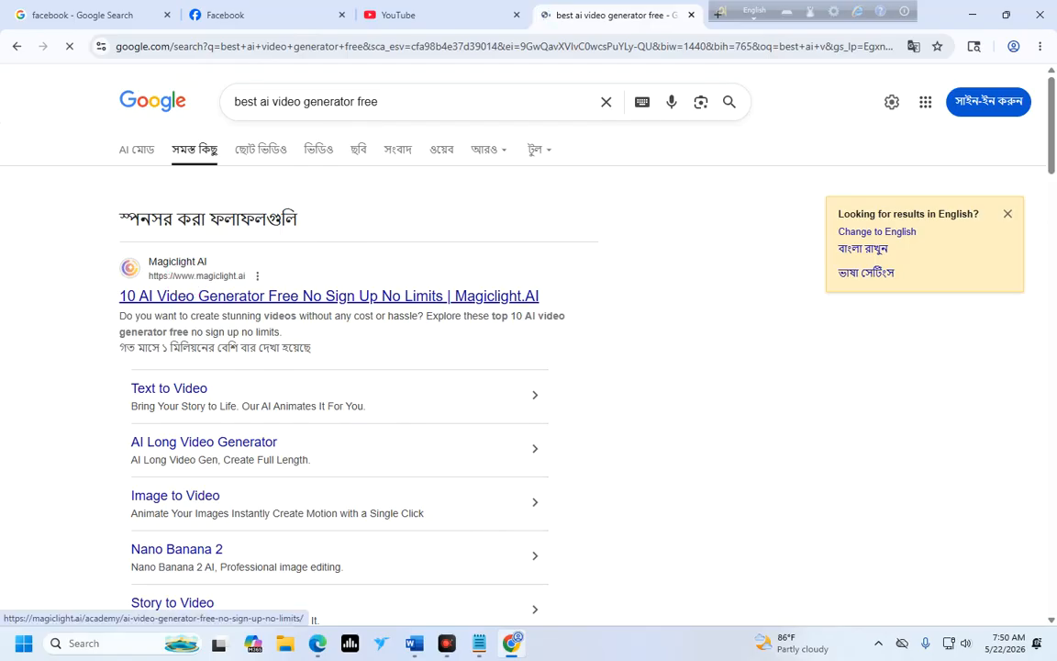
Examine the sponsored, organic and video results for free AI video generators.
{"action": "scroll", "coordinate": [259, 311], "scroll_direction": "down", "scroll_amount": 1}
{"action": "scroll", "coordinate": [218, 343], "scroll_direction": "down", "scroll_amount": 3}
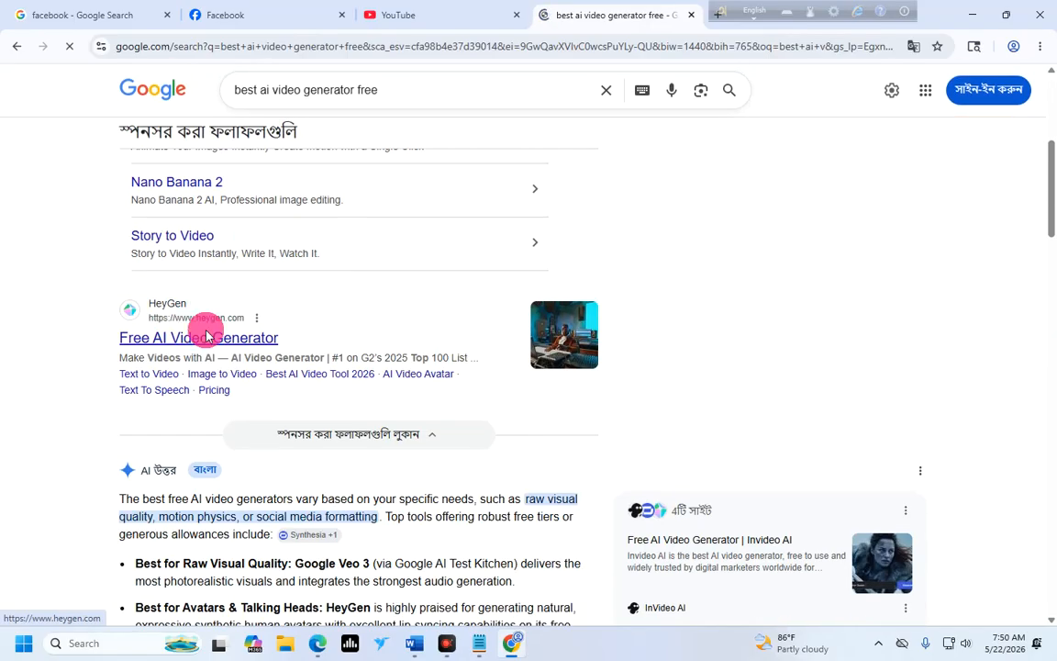
{"action": "scroll", "coordinate": [211, 349], "scroll_direction": "down", "scroll_amount": 4}
{"action": "scroll", "coordinate": [214, 363], "scroll_direction": "down", "scroll_amount": 3}
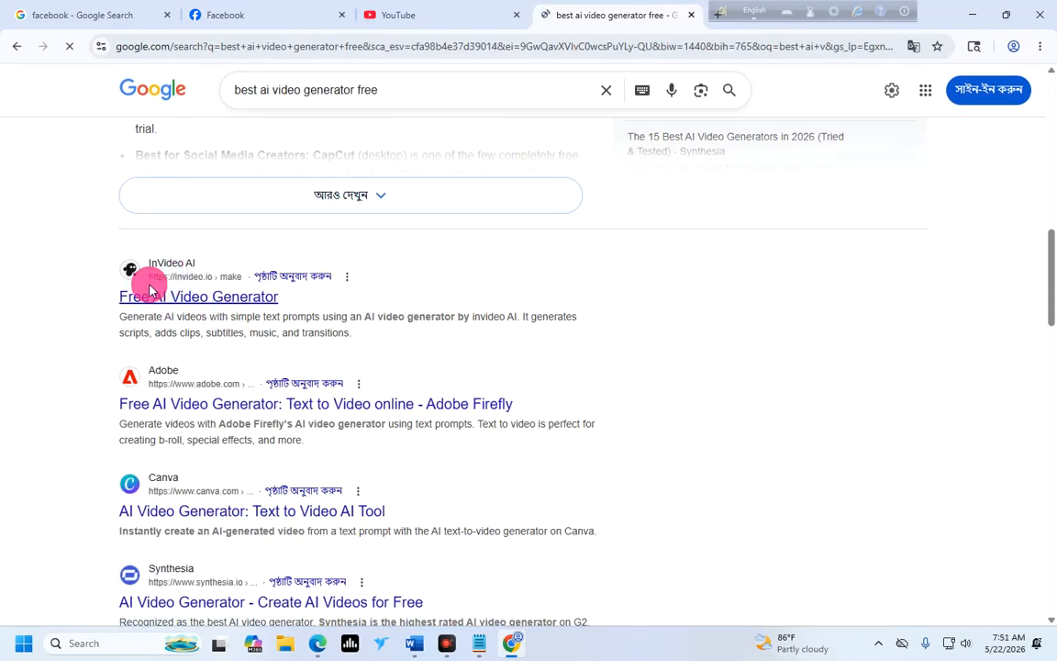
{"action": "scroll", "coordinate": [149, 295], "scroll_direction": "down", "scroll_amount": 1}
{"action": "scroll", "coordinate": [193, 353], "scroll_direction": "down", "scroll_amount": 9}
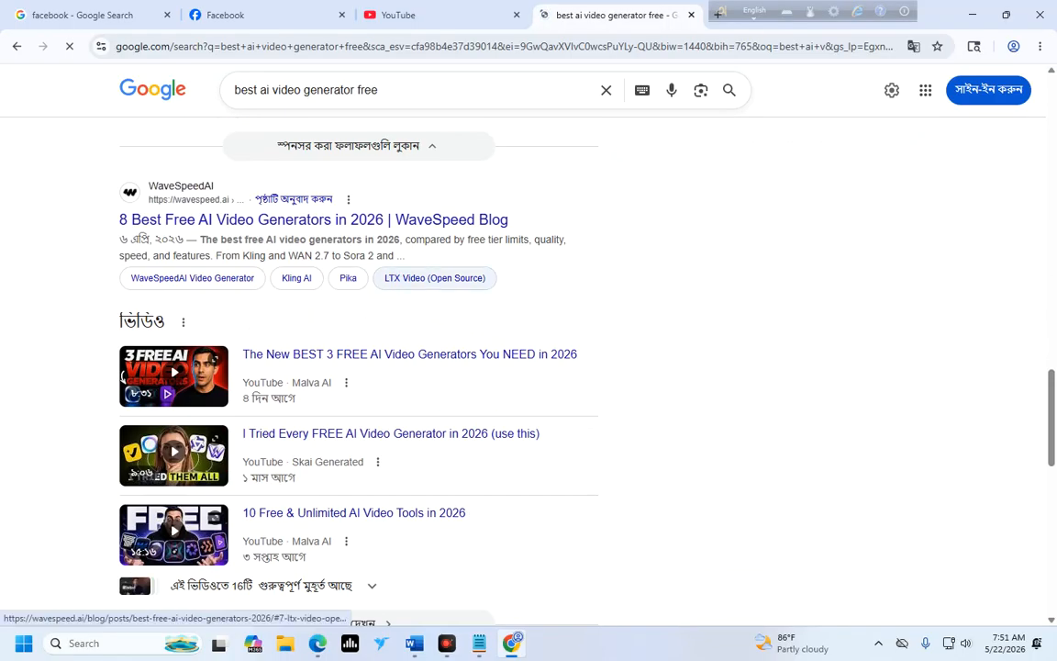
{"action": "scroll", "coordinate": [372, 289], "scroll_direction": "up", "scroll_amount": 9}
{"action": "scroll", "coordinate": [351, 296], "scroll_direction": "down", "scroll_amount": 3}
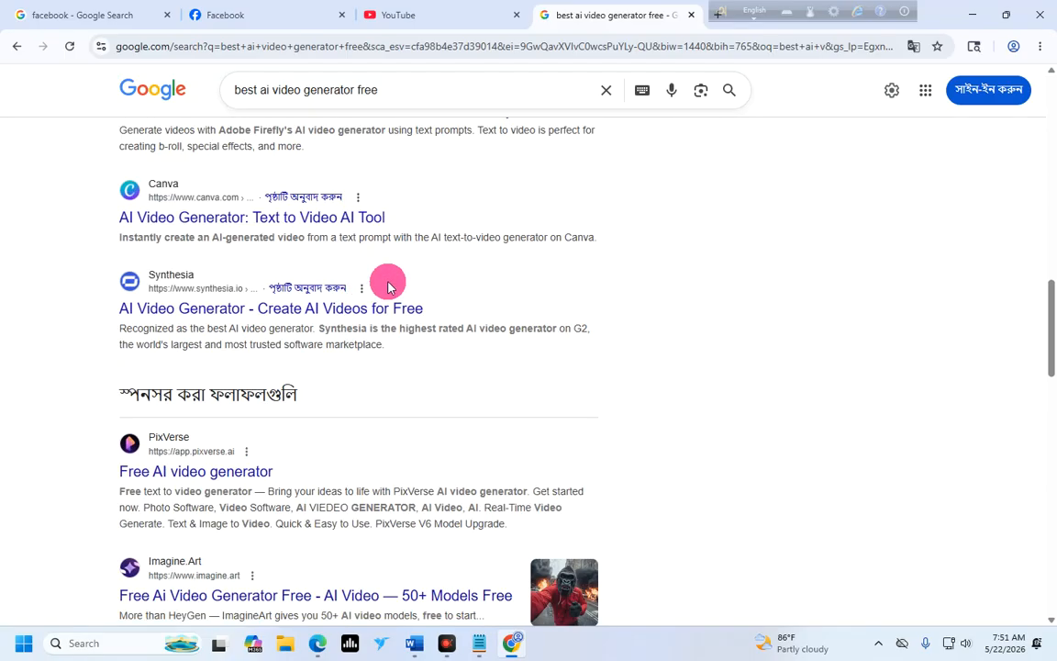
{"action": "scroll", "coordinate": [202, 367], "scroll_direction": "down", "scroll_amount": 2}
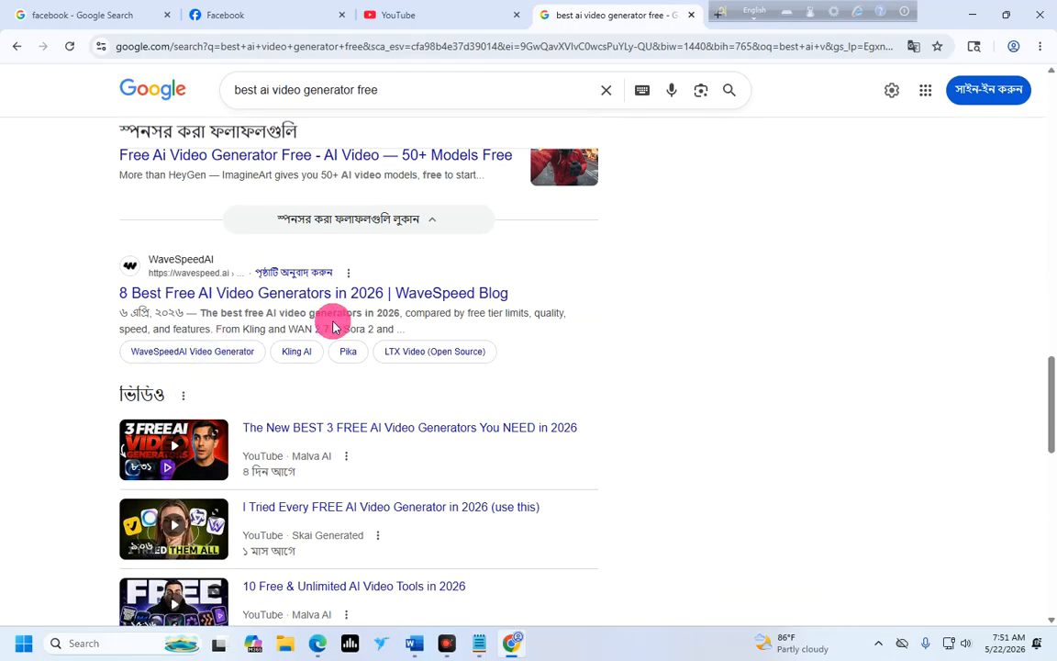
{"action": "scroll", "coordinate": [339, 323], "scroll_direction": "up", "scroll_amount": 3}
{"action": "scroll", "coordinate": [358, 275], "scroll_direction": "up", "scroll_amount": 8}
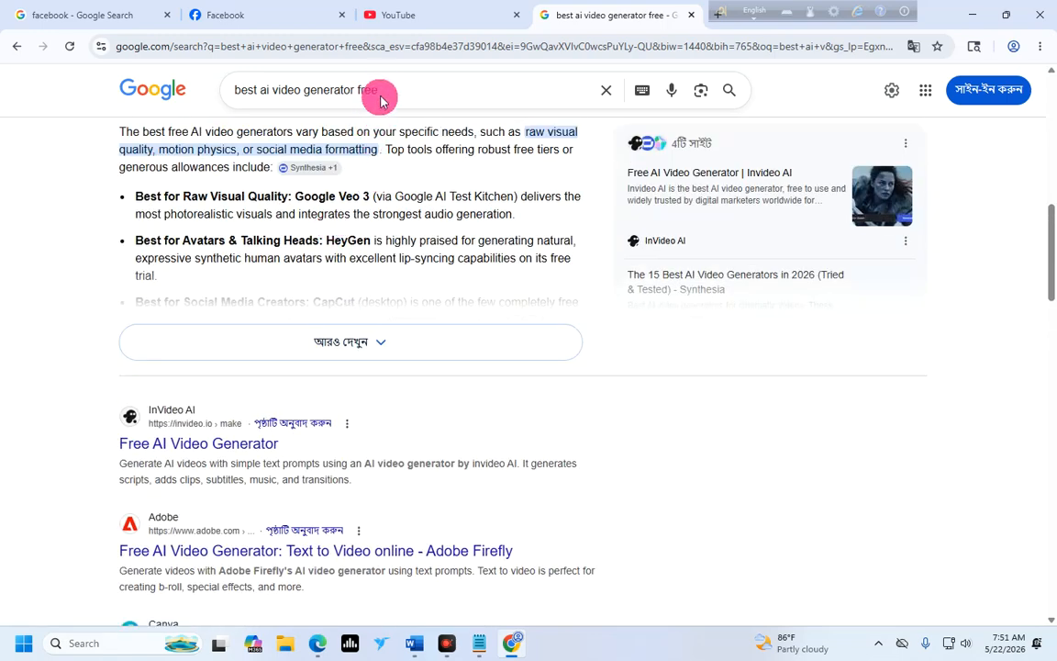
Copy the Google query into YouTube's search and run the suggested search "best ai video generator free for mobile".
{"action": "left_click_drag", "start_coordinate": [370, 90], "coordinate": [230, 92]}
{"action": "key", "text": "ctrl+c"}
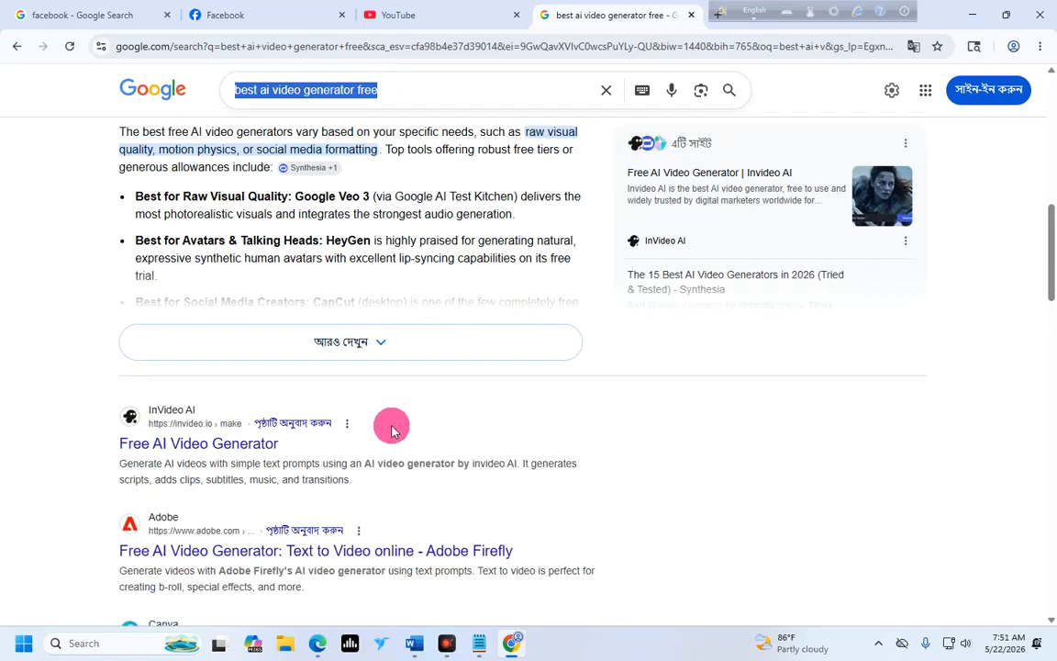
{"action": "left_click", "coordinate": [420, 13]}
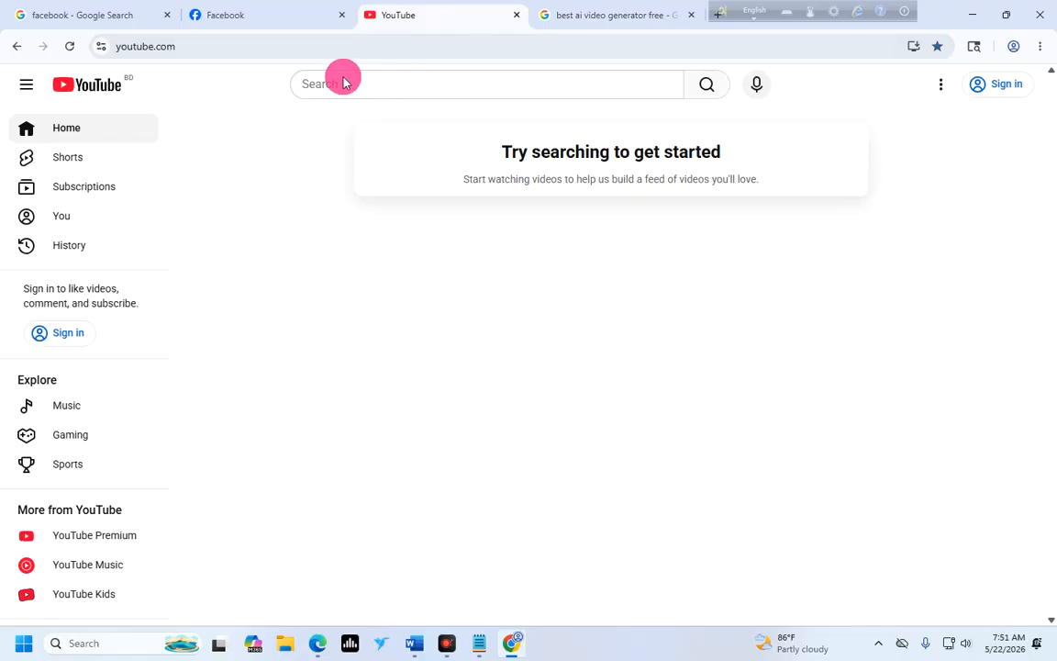
{"action": "left_click", "coordinate": [413, 84]}
{"action": "key", "text": "ctrl+v"}
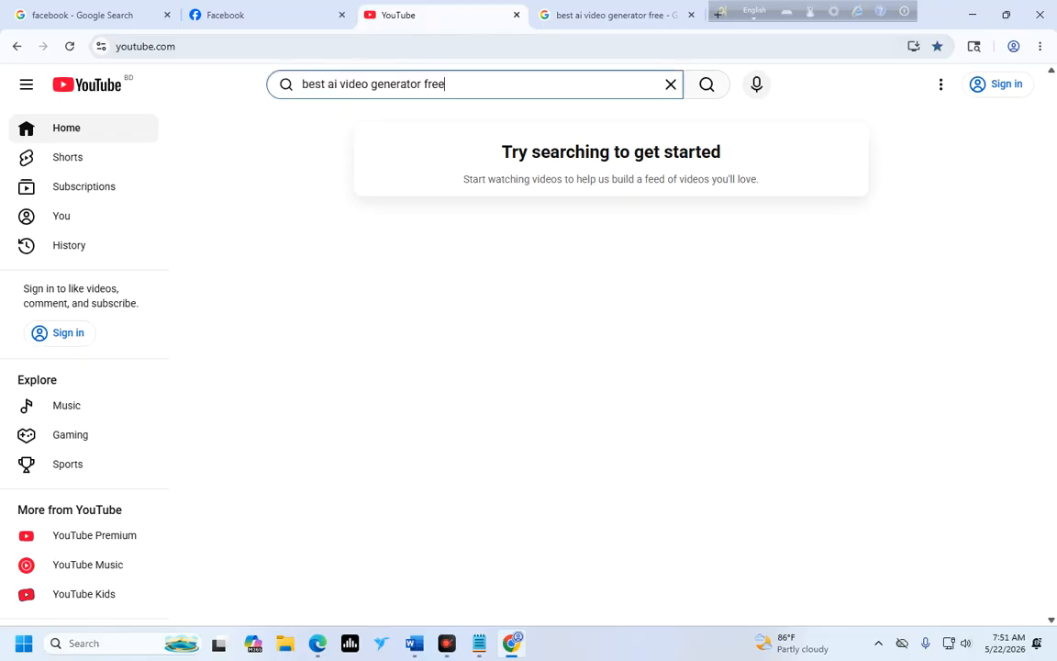
{"action": "left_click", "coordinate": [430, 154]}
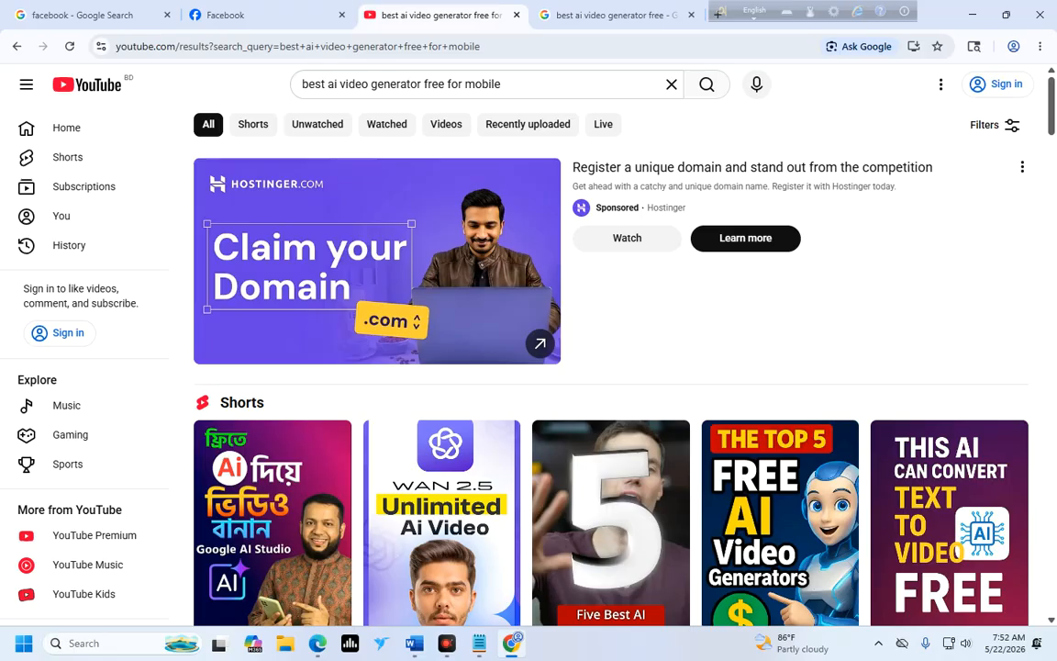
Browse the YouTube results for free mobile AI video generators and preview the long AI video tutorial.
{"action": "scroll", "coordinate": [275, 321], "scroll_direction": "down", "scroll_amount": 3}
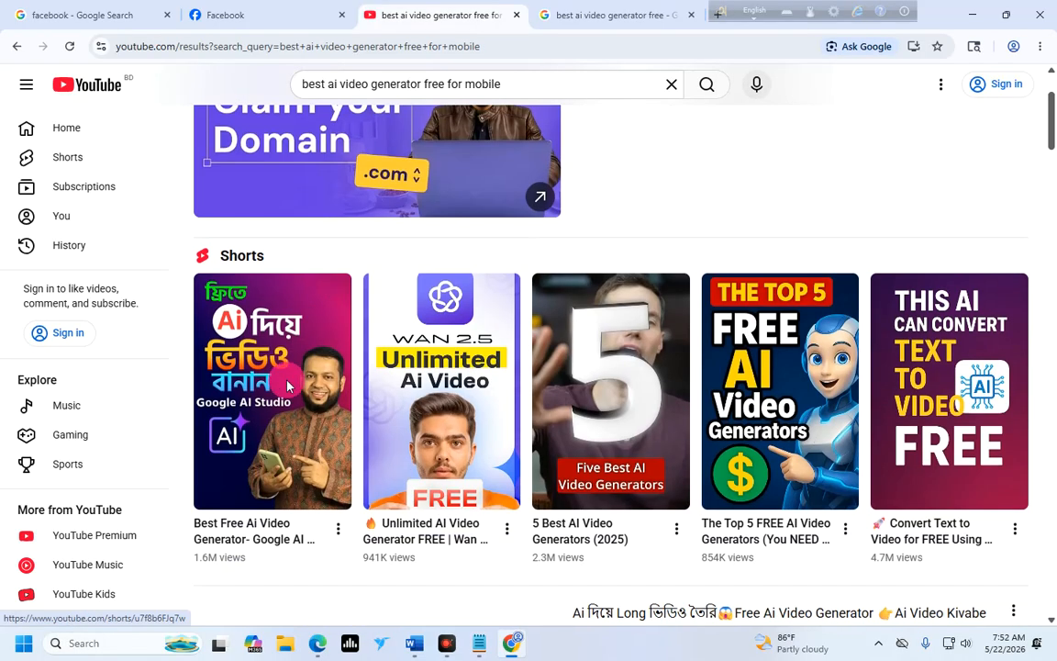
{"action": "scroll", "coordinate": [441, 367], "scroll_direction": "down", "scroll_amount": 3}
{"action": "scroll", "coordinate": [514, 343], "scroll_direction": "down", "scroll_amount": 3}
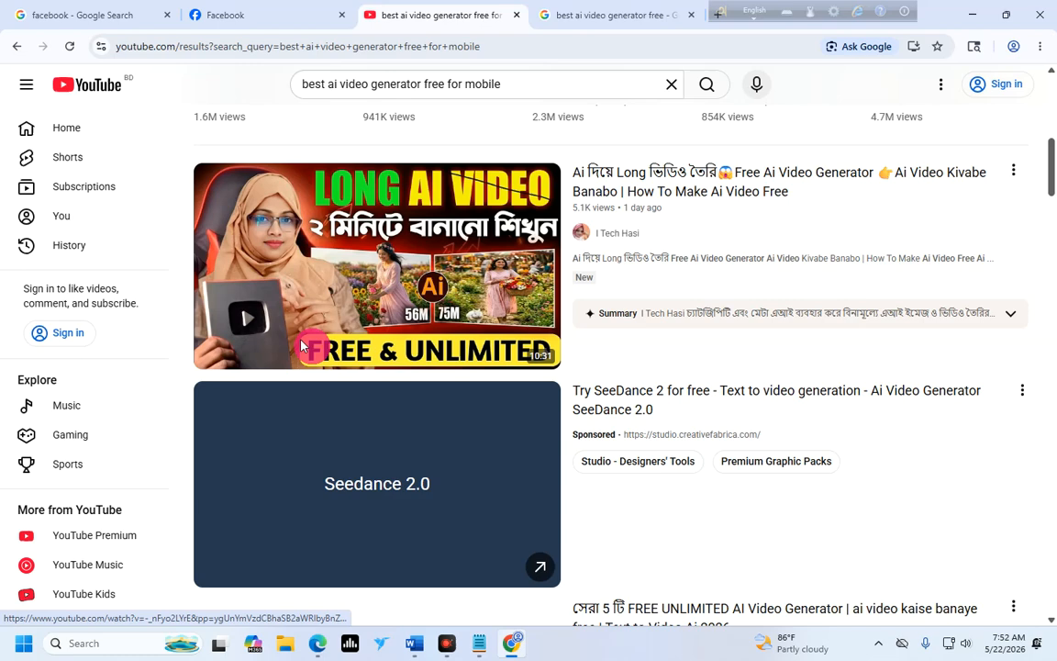
{"action": "mouse_move", "coordinate": [349, 181]}
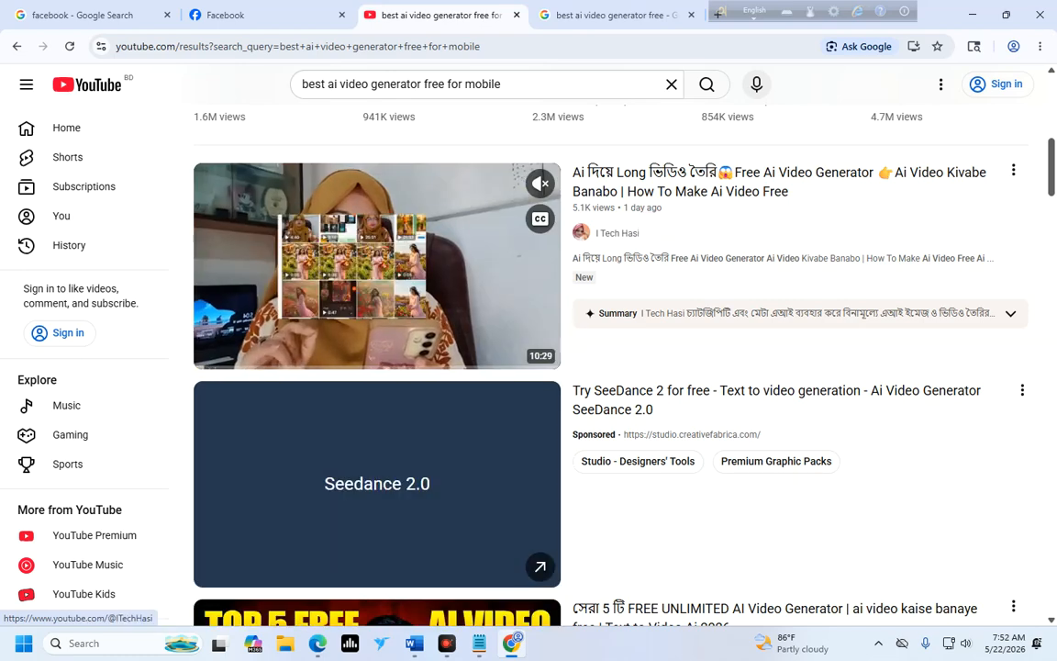
{"action": "scroll", "coordinate": [576, 326], "scroll_direction": "down", "scroll_amount": 7}
{"action": "scroll", "coordinate": [496, 89], "scroll_direction": "up", "scroll_amount": 2}
Replace the YouTube query with the creator's channel name and run the search.
{"action": "left_click_drag", "start_coordinate": [507, 89], "coordinate": [248, 86]}
{"action": "key", "text": "BackSpace"}
{"action": "type", "text": "ra"}
{"action": "key", "text": "BackSpace"}
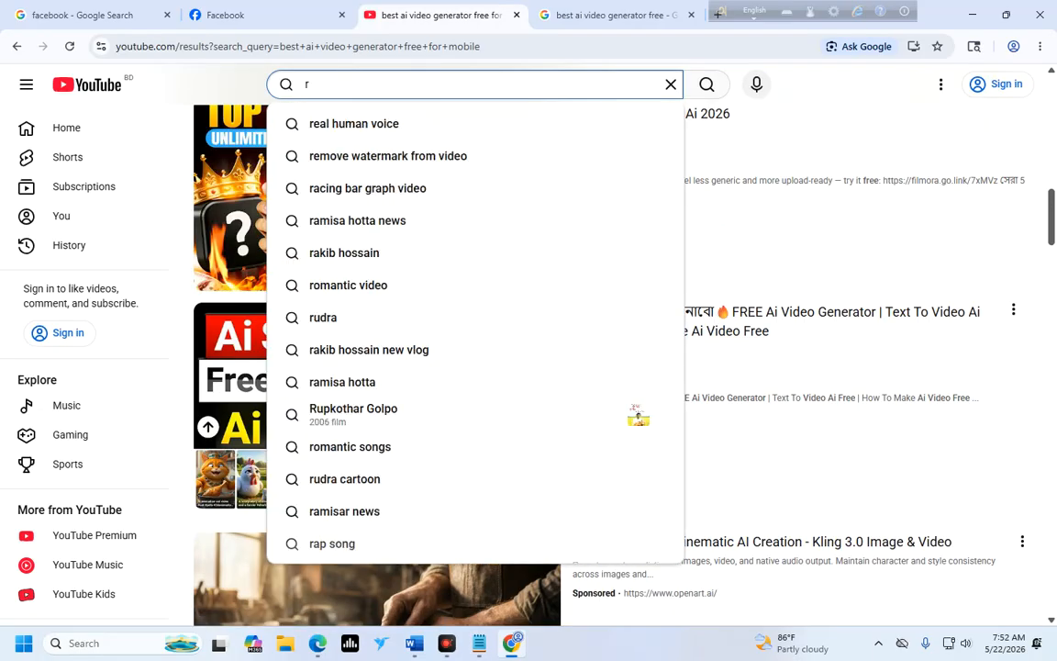
{"action": "type", "text": "ofiq"}
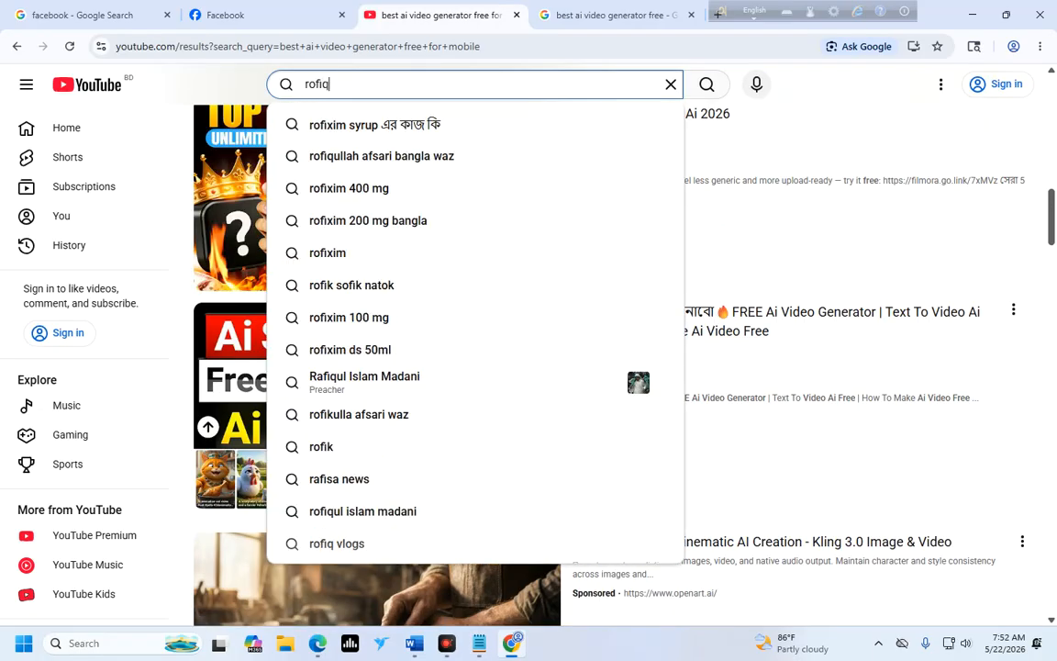
{"action": "type", "text": "ulwp"}
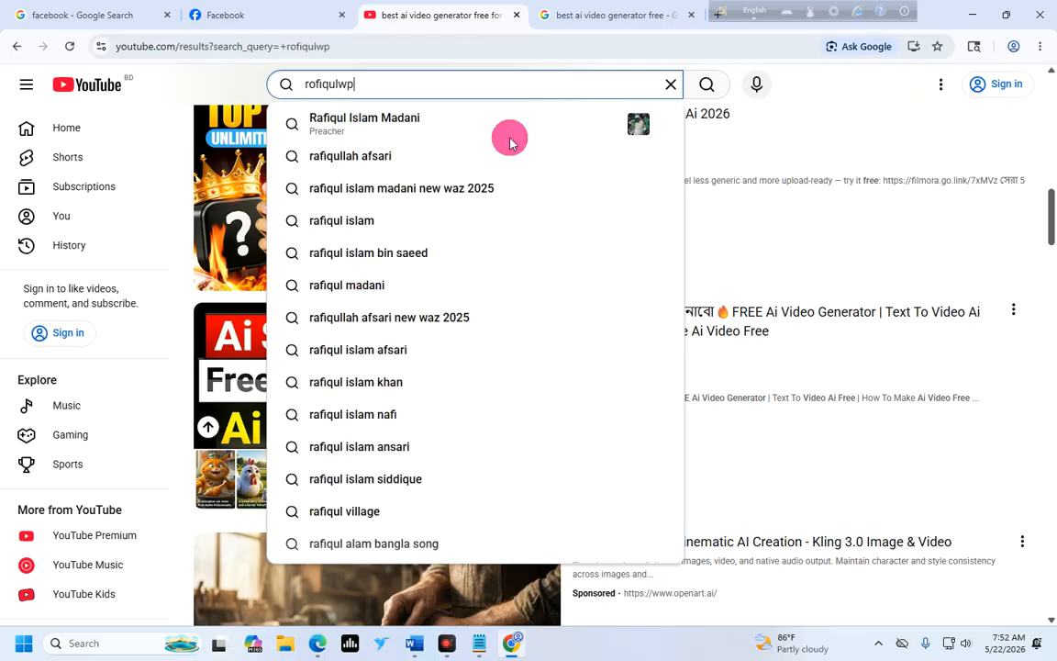
Run the channel-name search and look through the creator's videos and playlists in the results, previewing several videos.
{"action": "key", "text": "Return"}
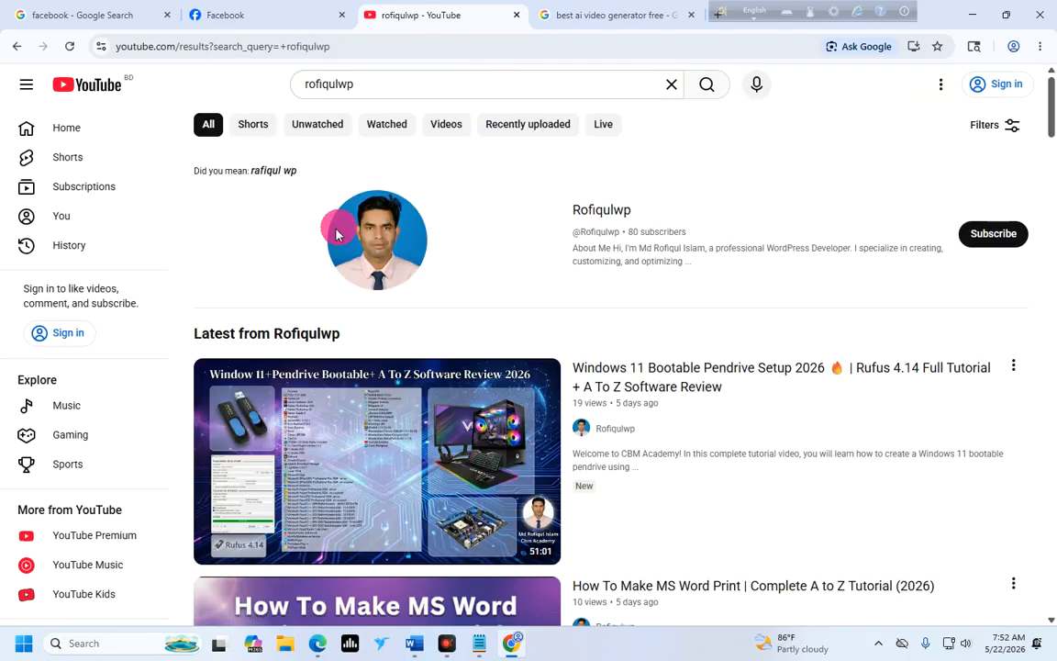
{"action": "scroll", "coordinate": [373, 267], "scroll_direction": "down", "scroll_amount": 2}
{"action": "mouse_move", "coordinate": [472, 401]}
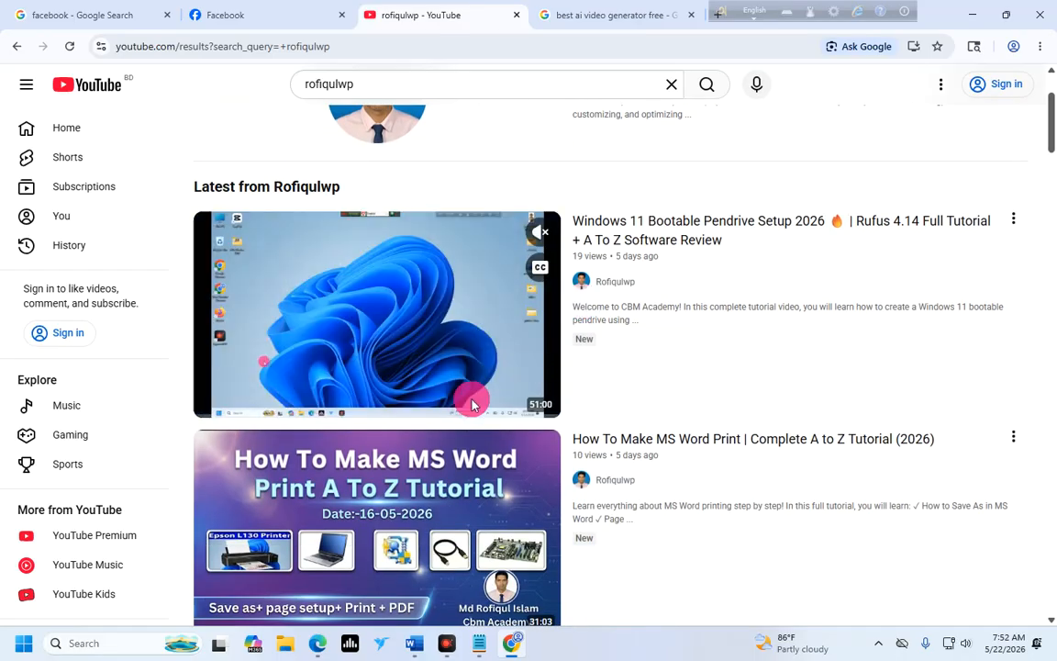
{"action": "scroll", "coordinate": [387, 248], "scroll_direction": "down", "scroll_amount": 4}
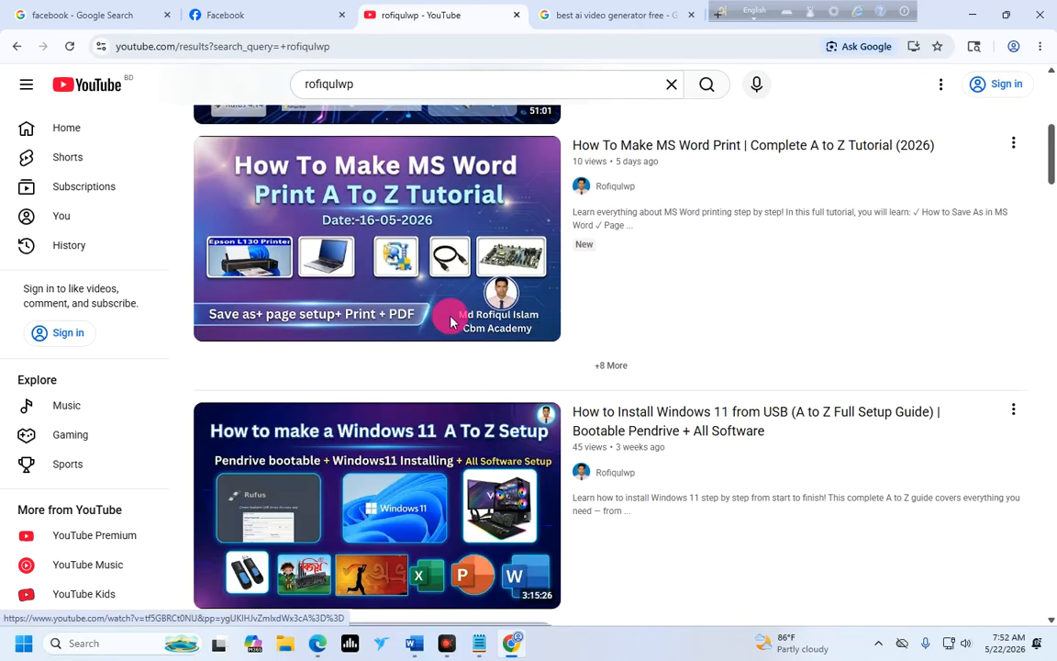
{"action": "mouse_move", "coordinate": [421, 264]}
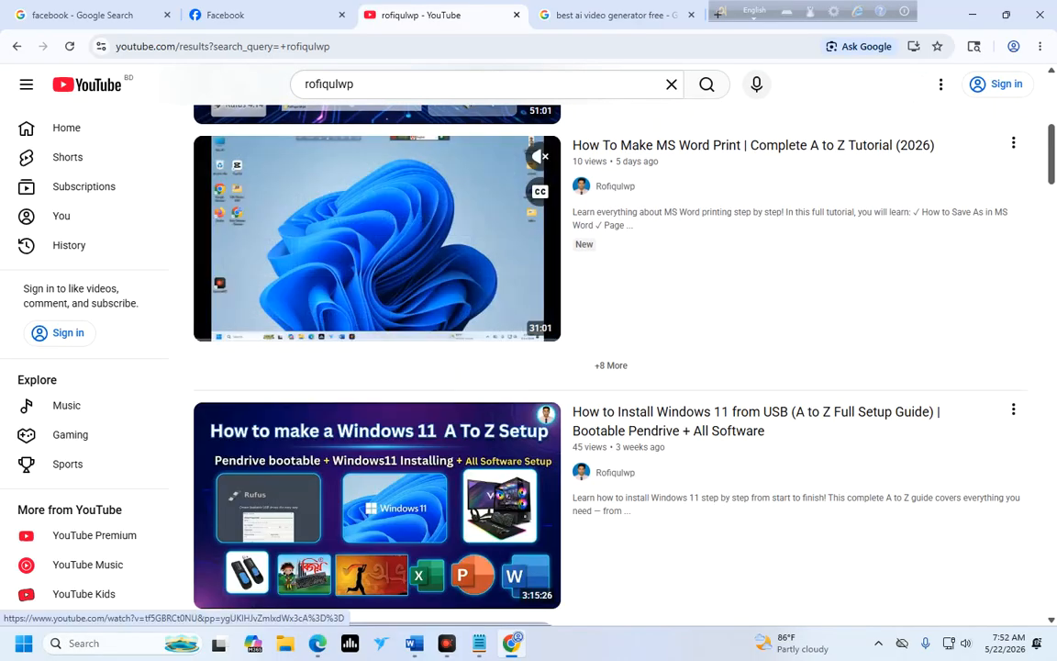
{"action": "scroll", "coordinate": [415, 252], "scroll_direction": "up", "scroll_amount": 4}
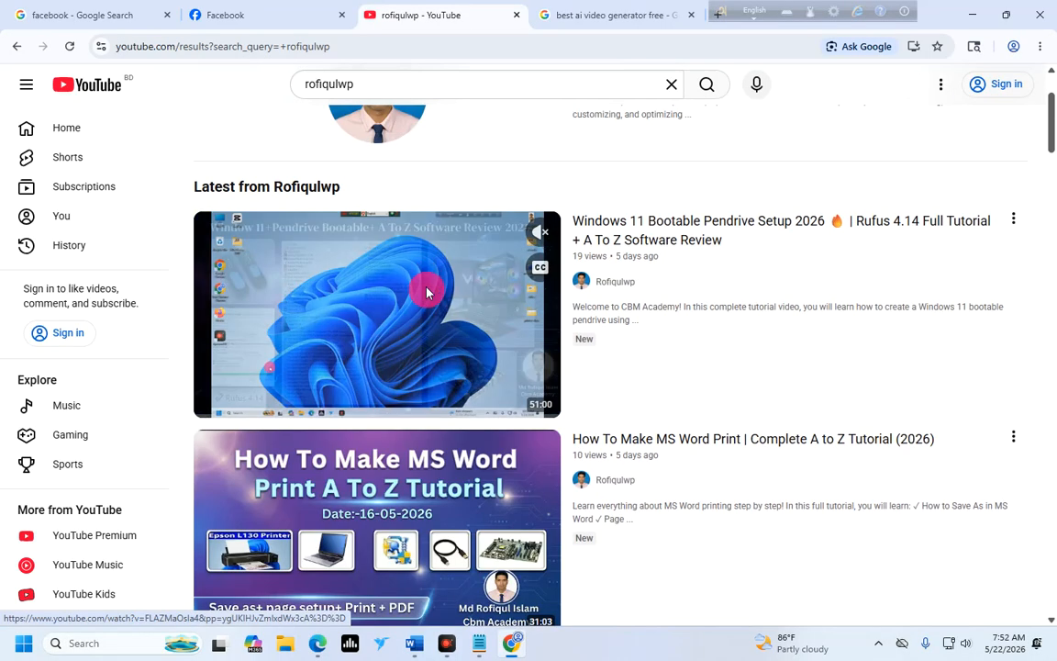
{"action": "scroll", "coordinate": [455, 386], "scroll_direction": "down", "scroll_amount": 1}
{"action": "scroll", "coordinate": [455, 385], "scroll_direction": "down", "scroll_amount": 10}
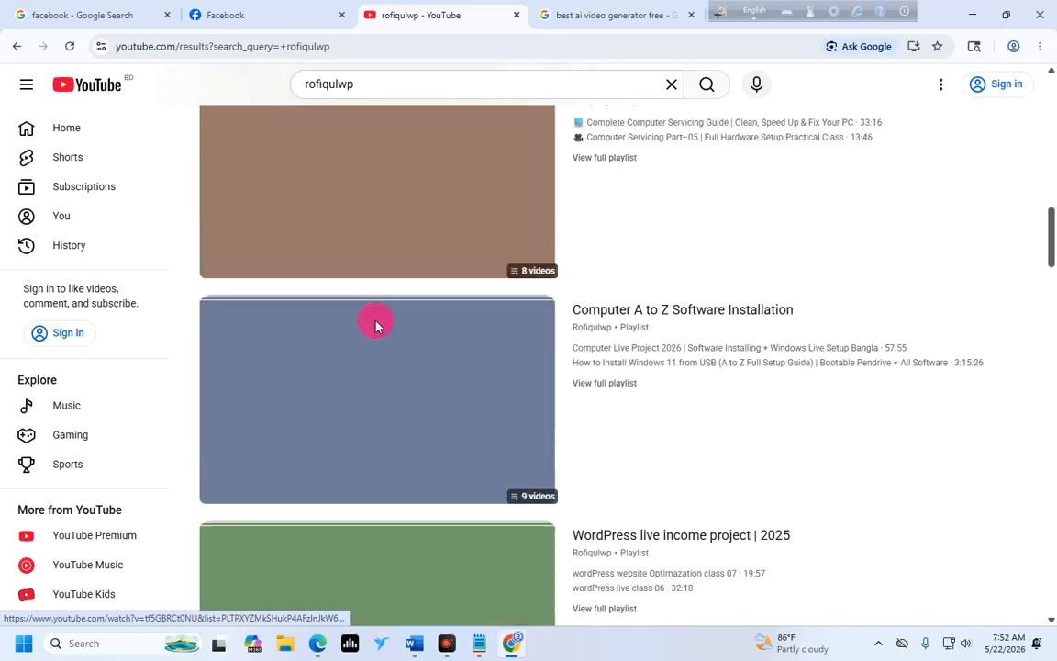
{"action": "scroll", "coordinate": [378, 276], "scroll_direction": "up", "scroll_amount": 5}
{"action": "scroll", "coordinate": [429, 325], "scroll_direction": "down", "scroll_amount": 5}
{"action": "scroll", "coordinate": [429, 325], "scroll_direction": "down", "scroll_amount": 15}
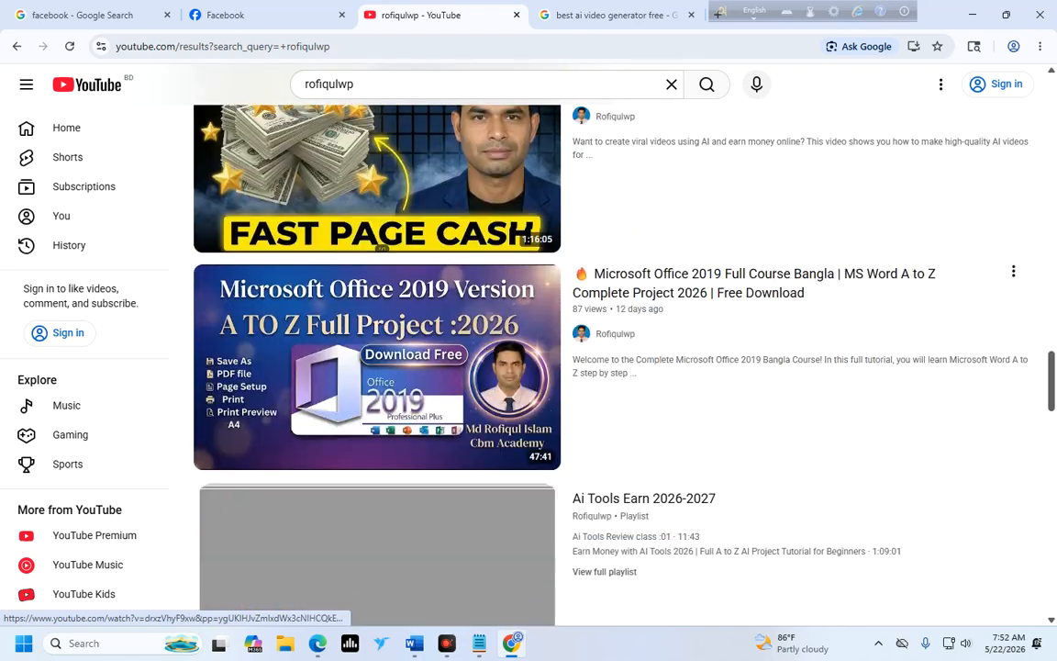
{"action": "scroll", "coordinate": [331, 340], "scroll_direction": "up", "scroll_amount": 5}
{"action": "mouse_move", "coordinate": [331, 344]}
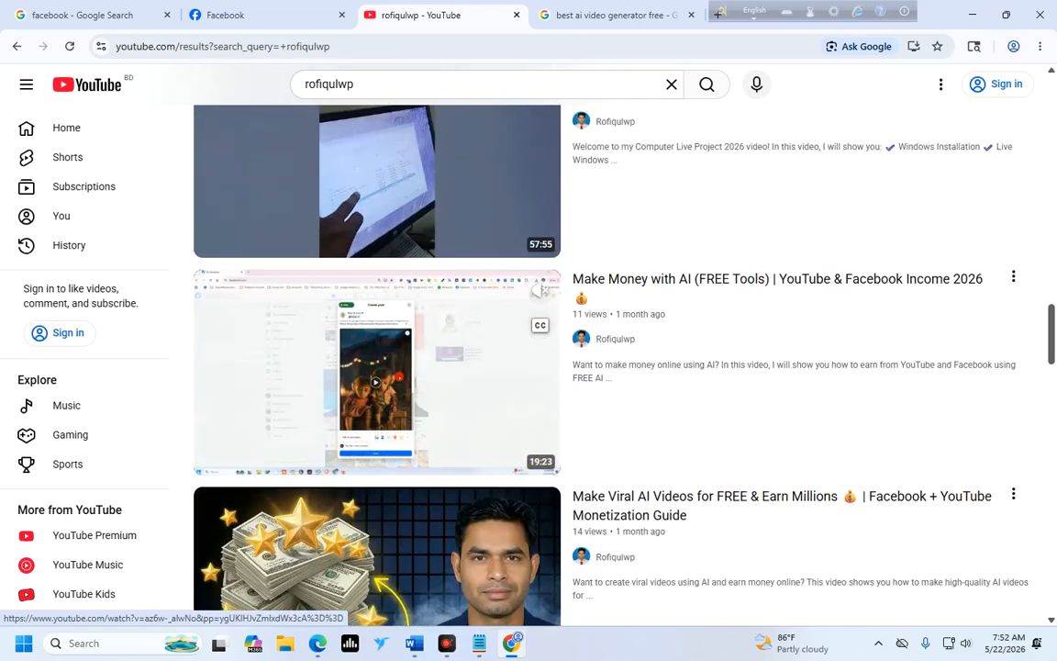
{"action": "left_click", "coordinate": [442, 363]}
{"action": "left_click", "coordinate": [406, 386]}
{"action": "scroll", "coordinate": [398, 241], "scroll_direction": "up", "scroll_amount": 15}
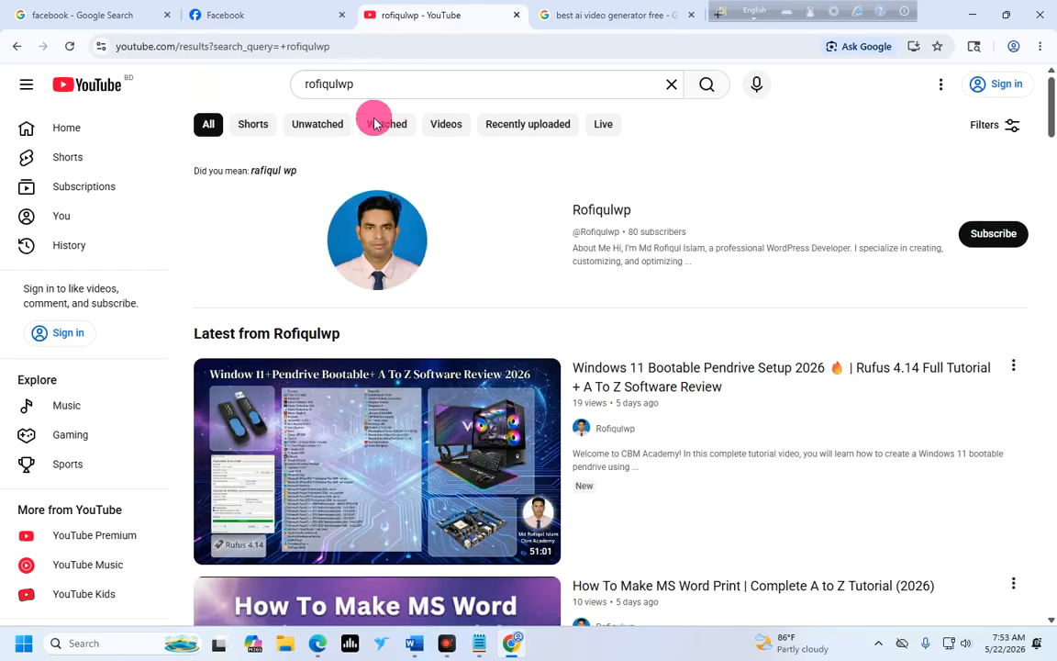
Close the Google tab with the AI video generator results and open the creator's channel page from the YouTube results.
{"action": "left_click", "coordinate": [691, 14]}
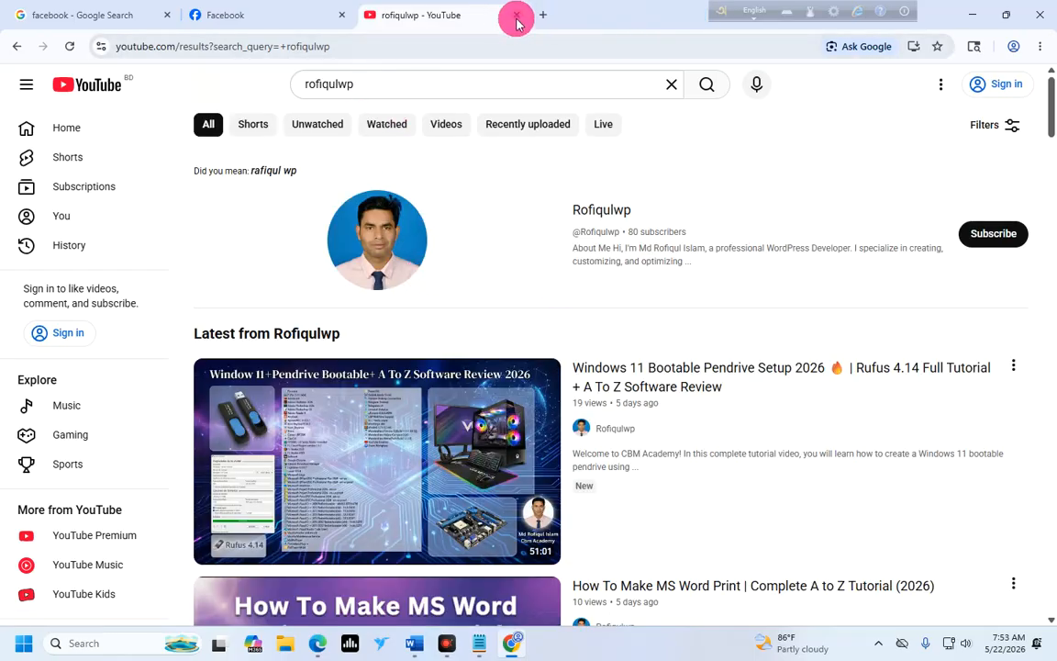
{"action": "scroll", "coordinate": [337, 274], "scroll_direction": "down", "scroll_amount": 4}
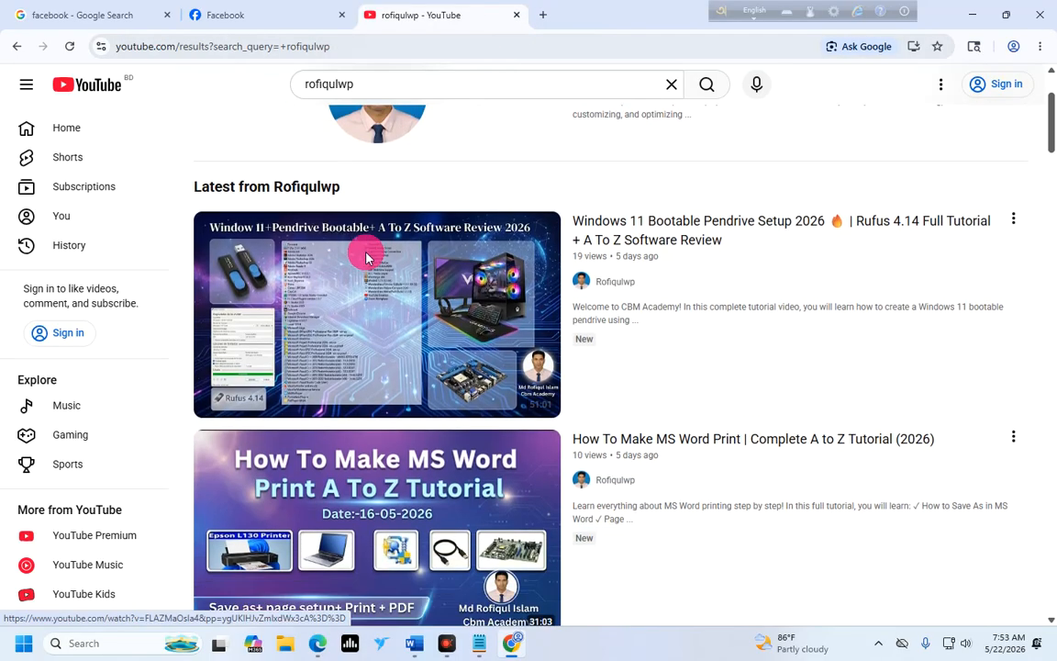
{"action": "scroll", "coordinate": [366, 252], "scroll_direction": "up", "scroll_amount": 4}
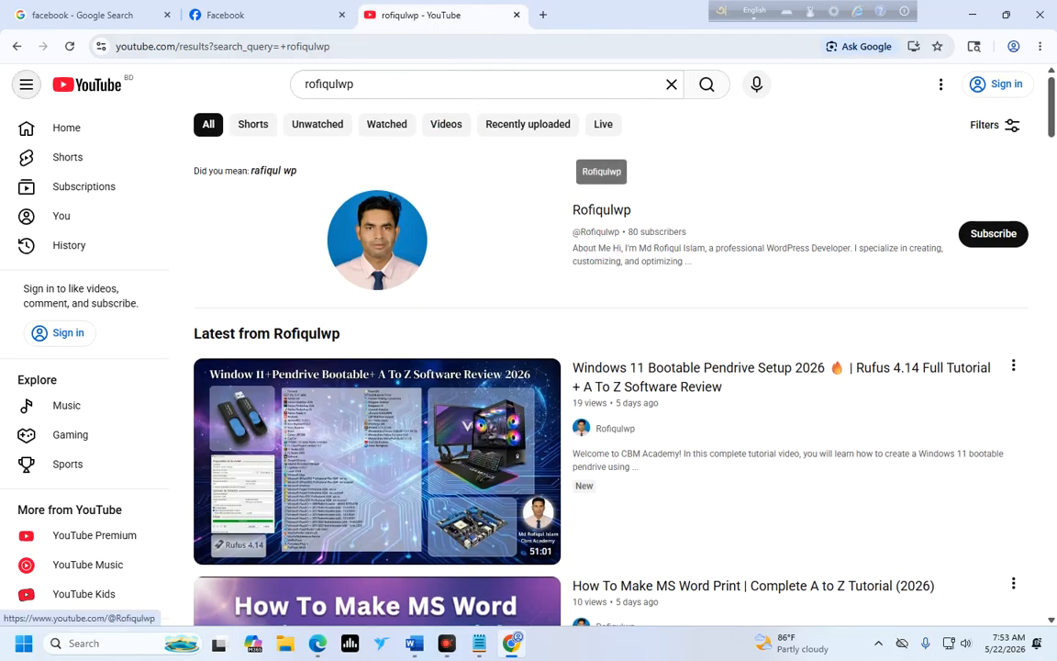
{"action": "left_click", "coordinate": [506, 204]}
{"action": "scroll", "coordinate": [321, 232], "scroll_direction": "down", "scroll_amount": 1}
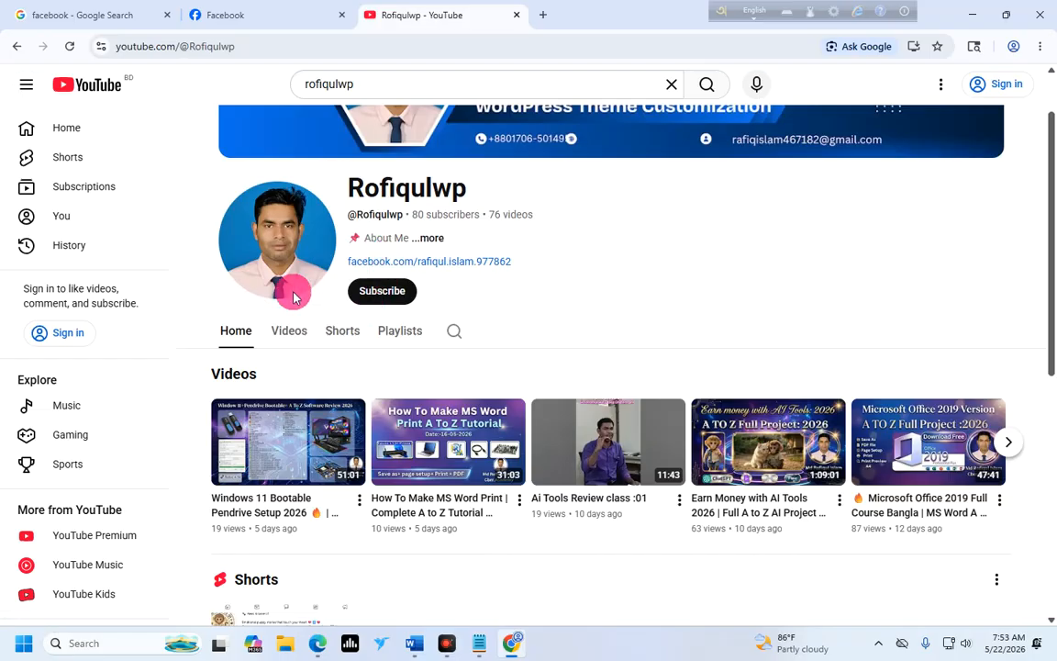
Open the channel's playlists and look through the whole list.
{"action": "left_click", "coordinate": [398, 331]}
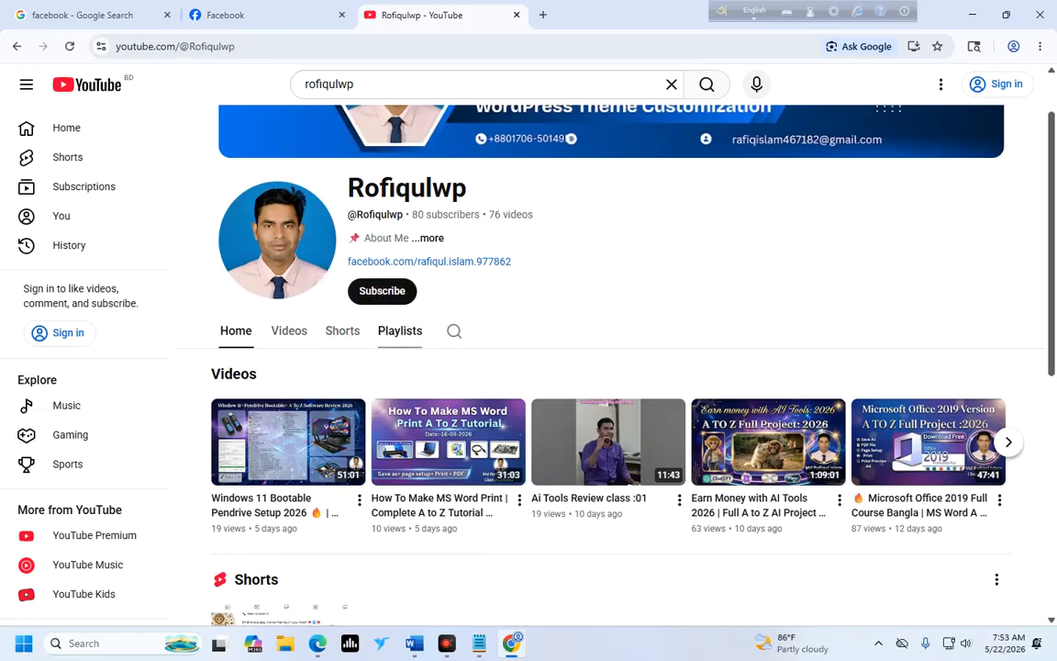
{"action": "scroll", "coordinate": [508, 295], "scroll_direction": "down", "scroll_amount": 3}
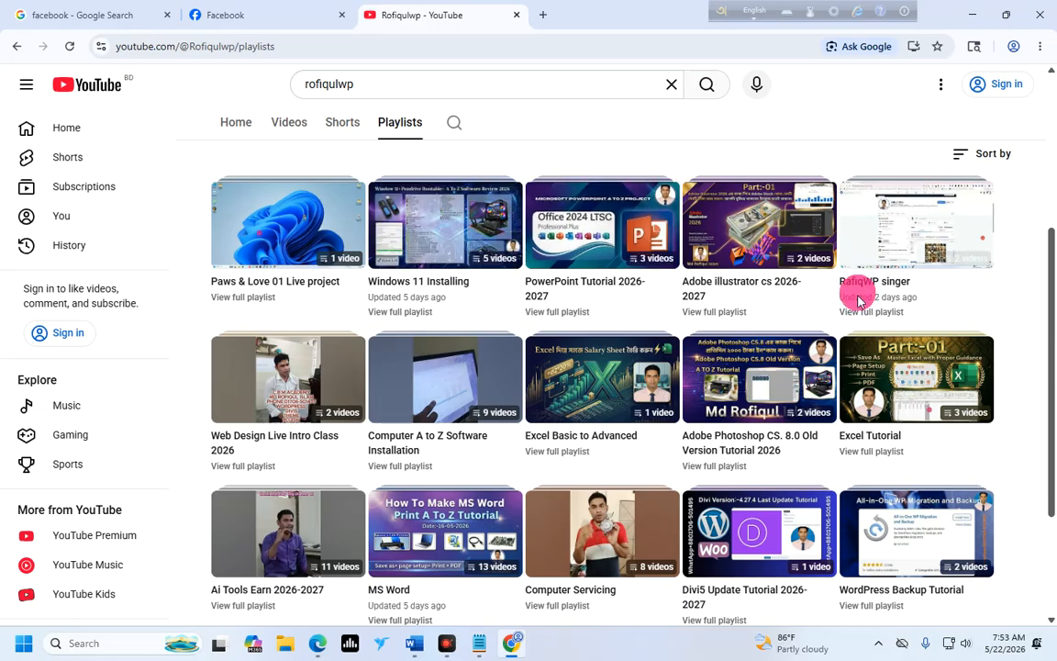
{"action": "scroll", "coordinate": [852, 281], "scroll_direction": "down", "scroll_amount": 2}
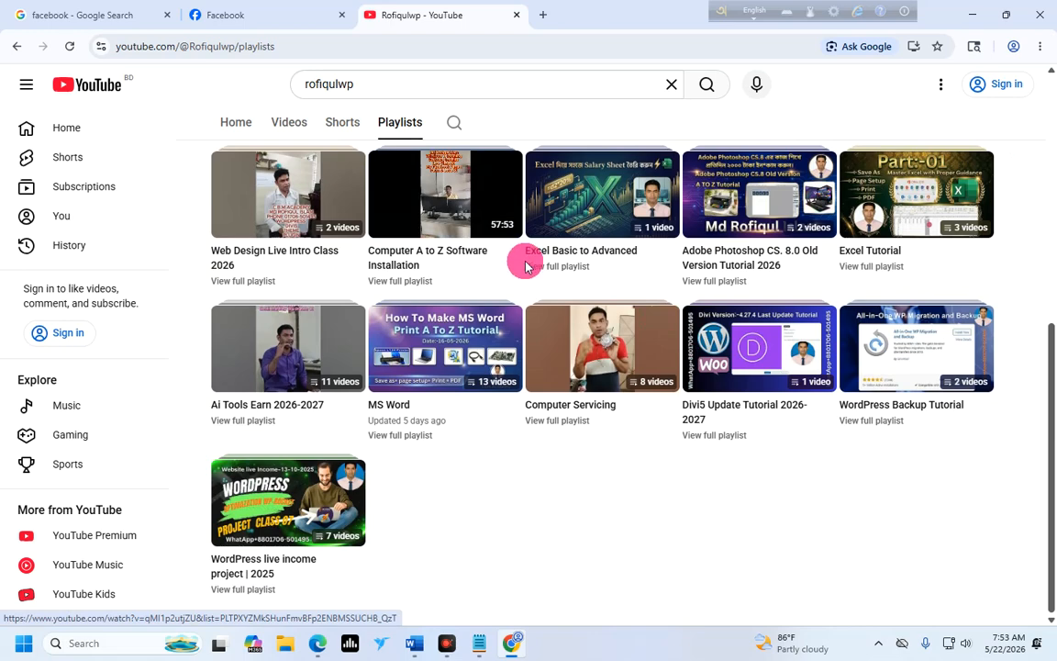
{"action": "scroll", "coordinate": [517, 264], "scroll_direction": "up", "scroll_amount": 4}
{"action": "scroll", "coordinate": [550, 283], "scroll_direction": "up", "scroll_amount": 2}
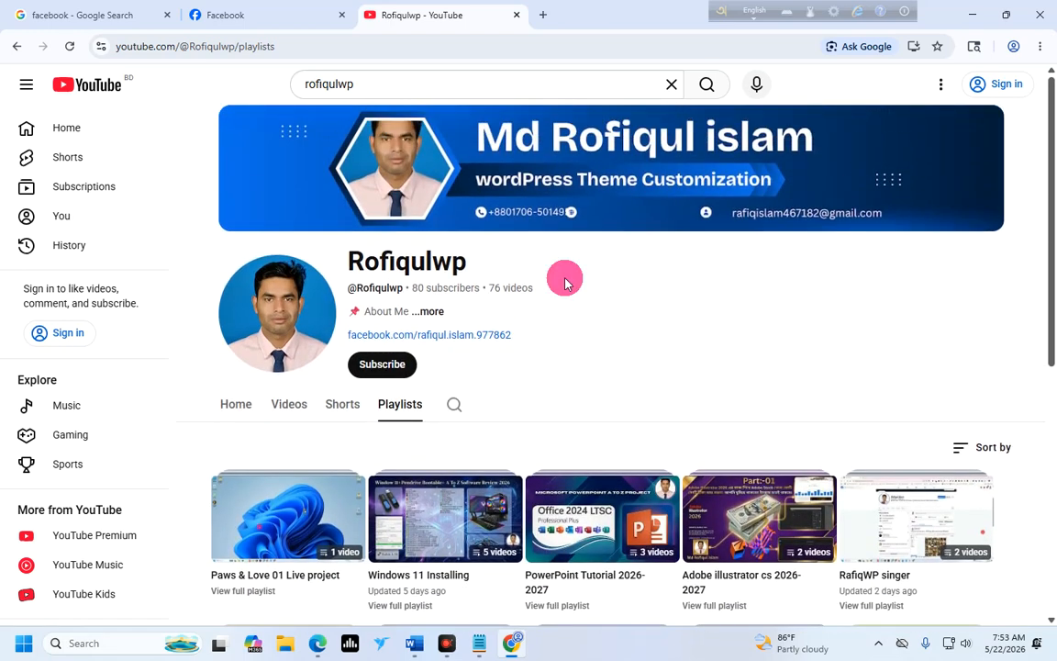
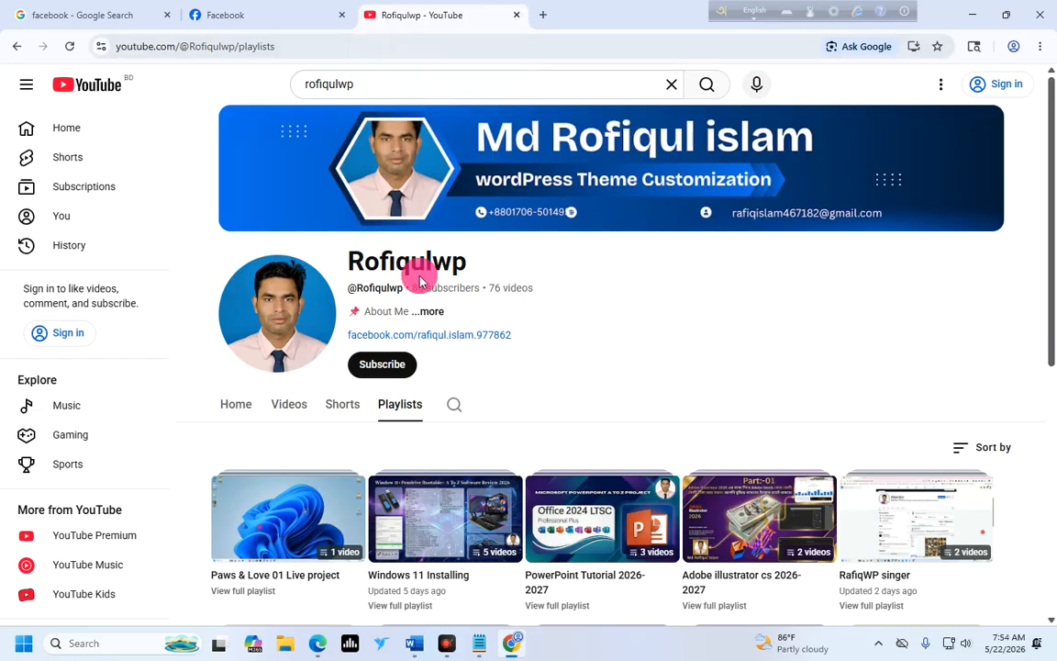
Replace the YouTube query with "how to winodw boote" and run the suggested search "how to window boot in usb".
{"action": "left_click", "coordinate": [371, 84]}
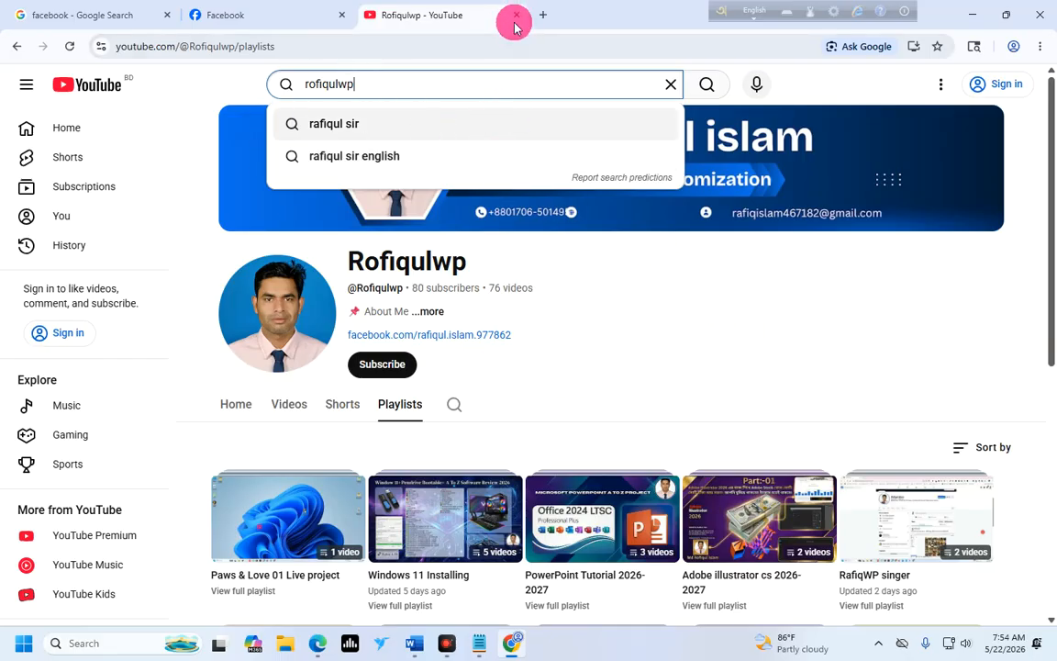
{"action": "left_click_drag", "start_coordinate": [305, 85], "coordinate": [392, 94]}
{"action": "key", "text": "BackSpace"}
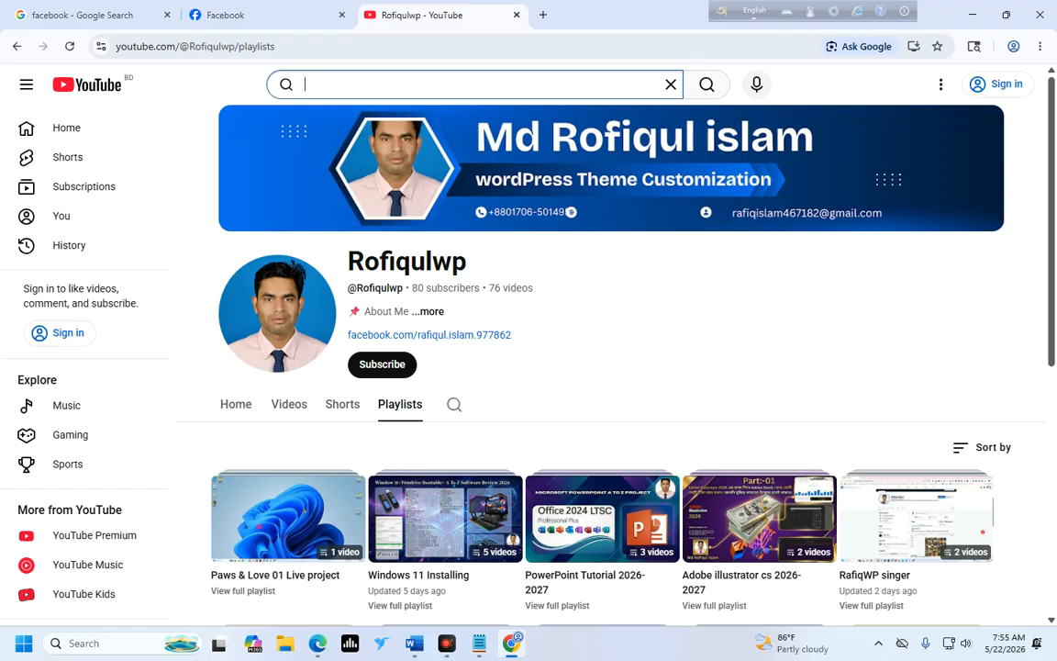
{"action": "type", "text": "how"}
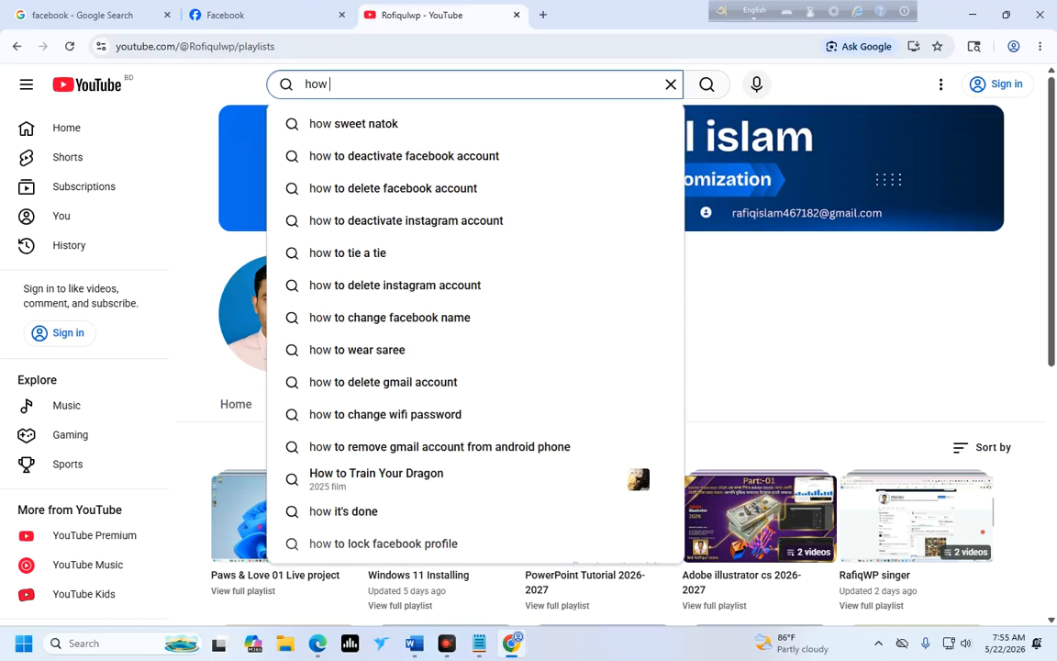
{"action": "type", "text": " m"}
{"action": "key", "text": "BackSpace"}
{"action": "key", "text": "BackSpace"}
{"action": "type", "text": "to winodw "}
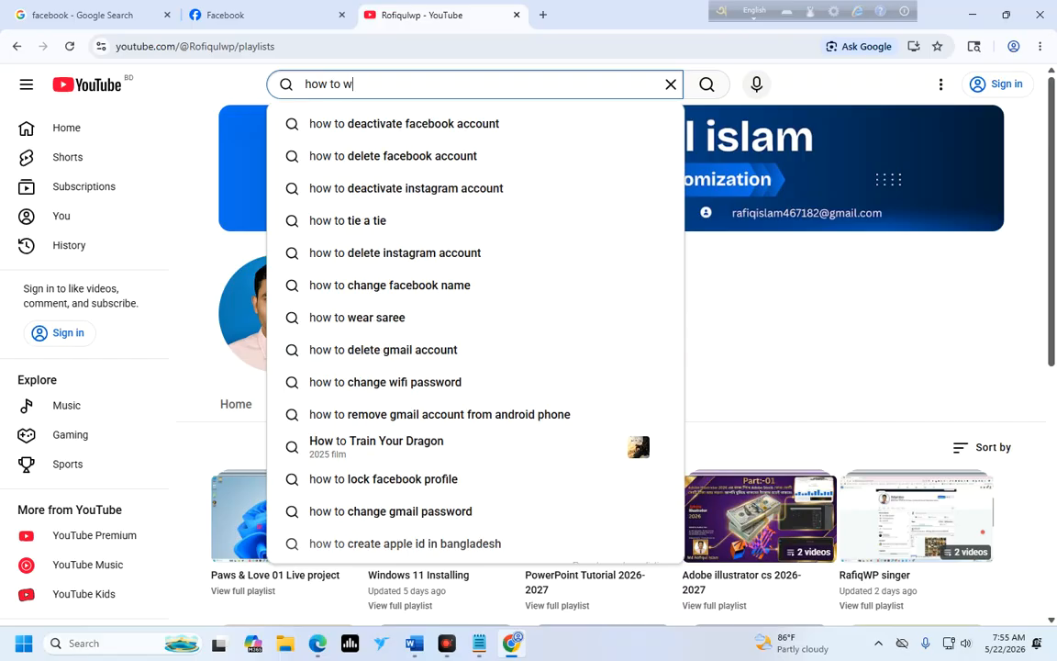
{"action": "type", "text": "boote"}
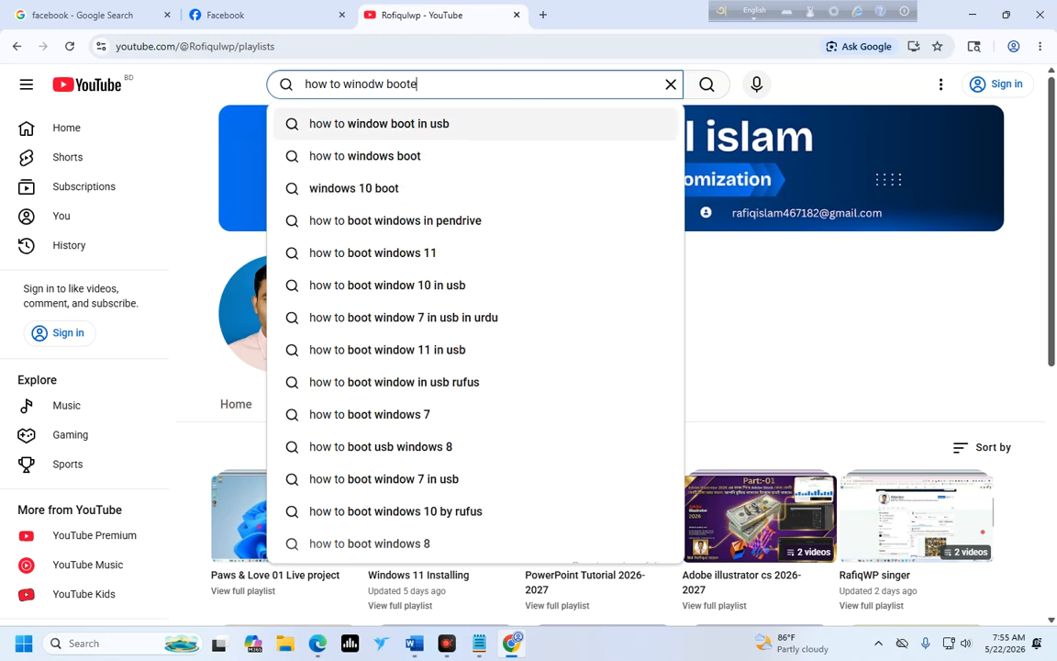
{"action": "left_click", "coordinate": [394, 126]}
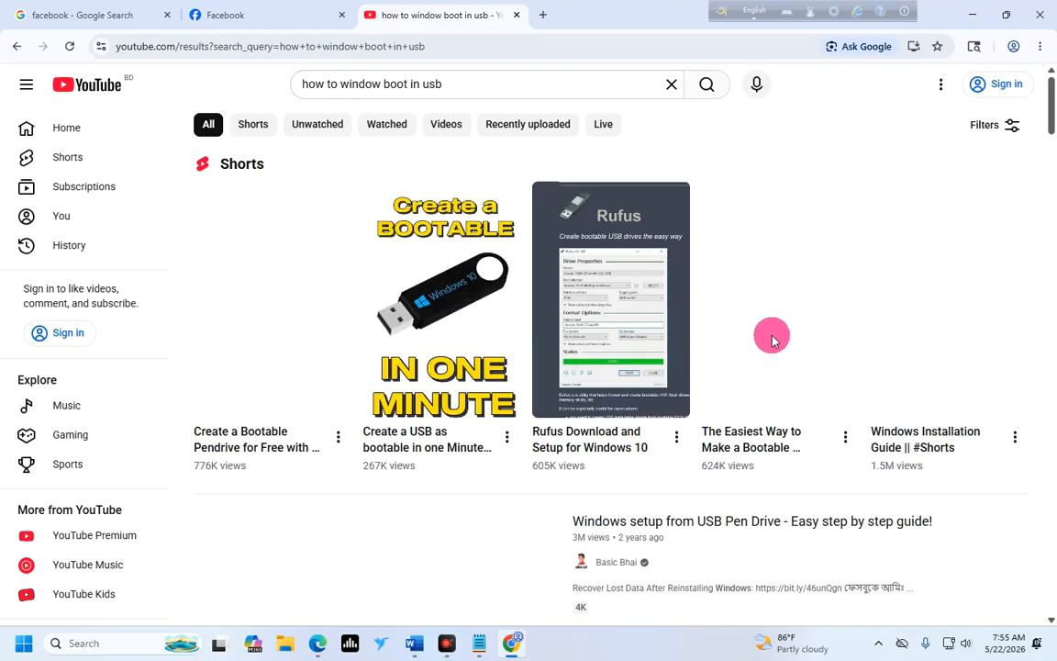
Look through the USB boot video results and show the related search suggestions for the query.
{"action": "scroll", "coordinate": [339, 441], "scroll_direction": "down", "scroll_amount": 2}
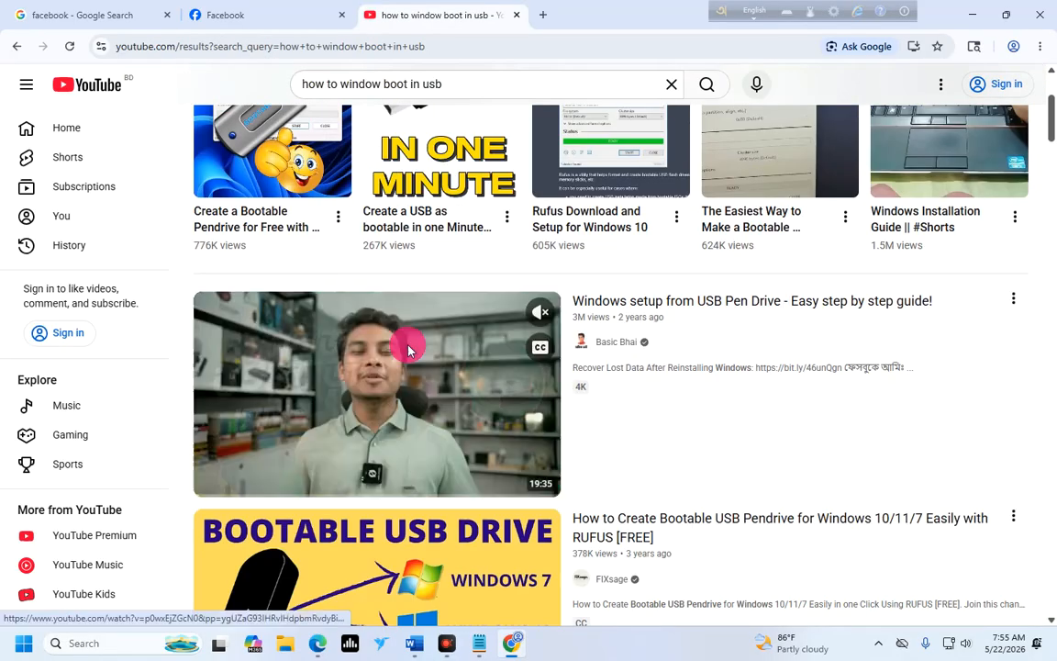
{"action": "scroll", "coordinate": [443, 349], "scroll_direction": "down", "scroll_amount": 3}
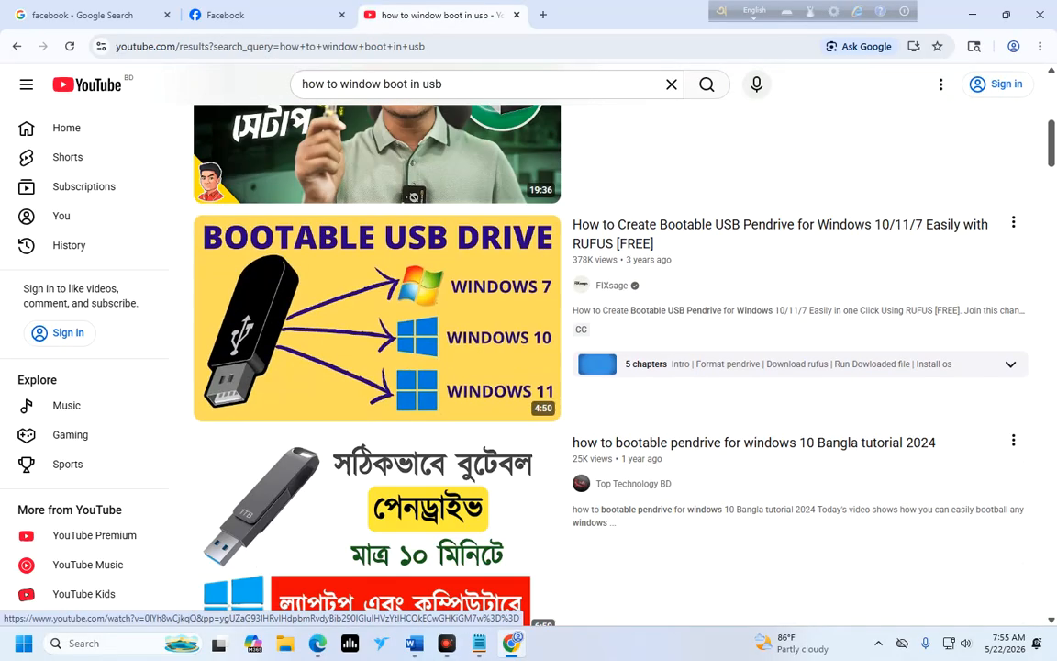
{"action": "scroll", "coordinate": [367, 321], "scroll_direction": "up", "scroll_amount": 6}
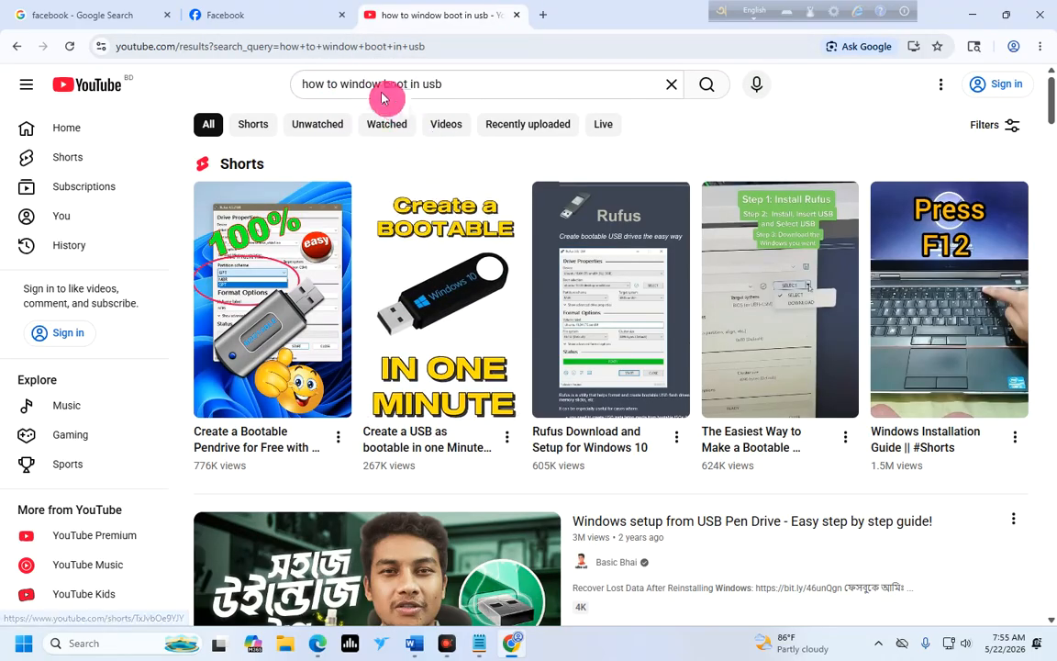
{"action": "left_click", "coordinate": [554, 82]}
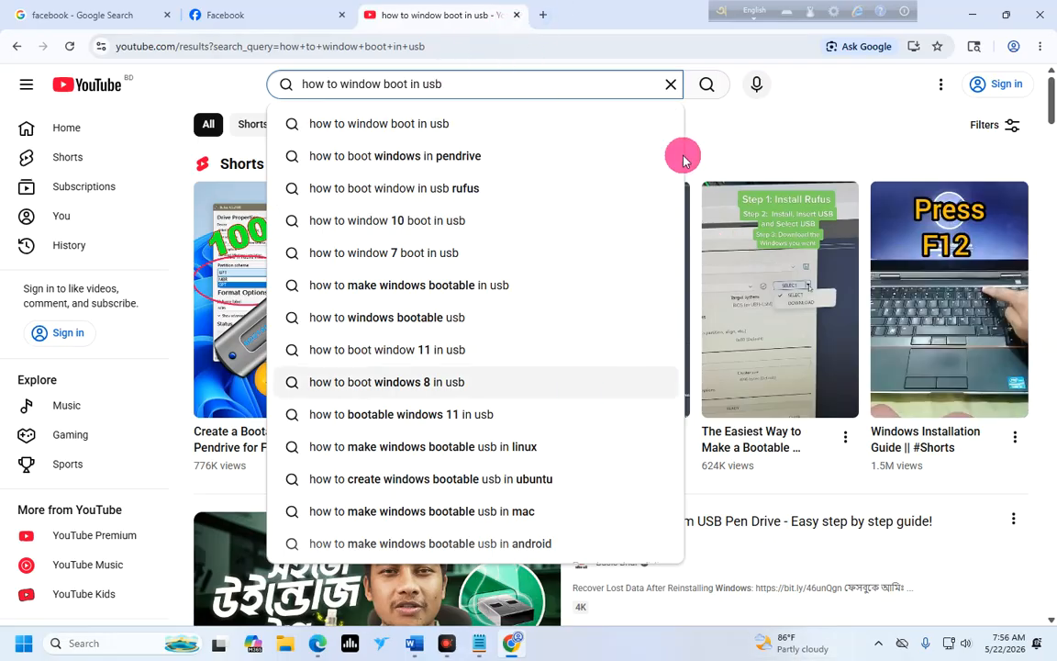
Close the YouTube and Facebook tabs and open a new tab.
{"action": "left_click", "coordinate": [517, 15]}
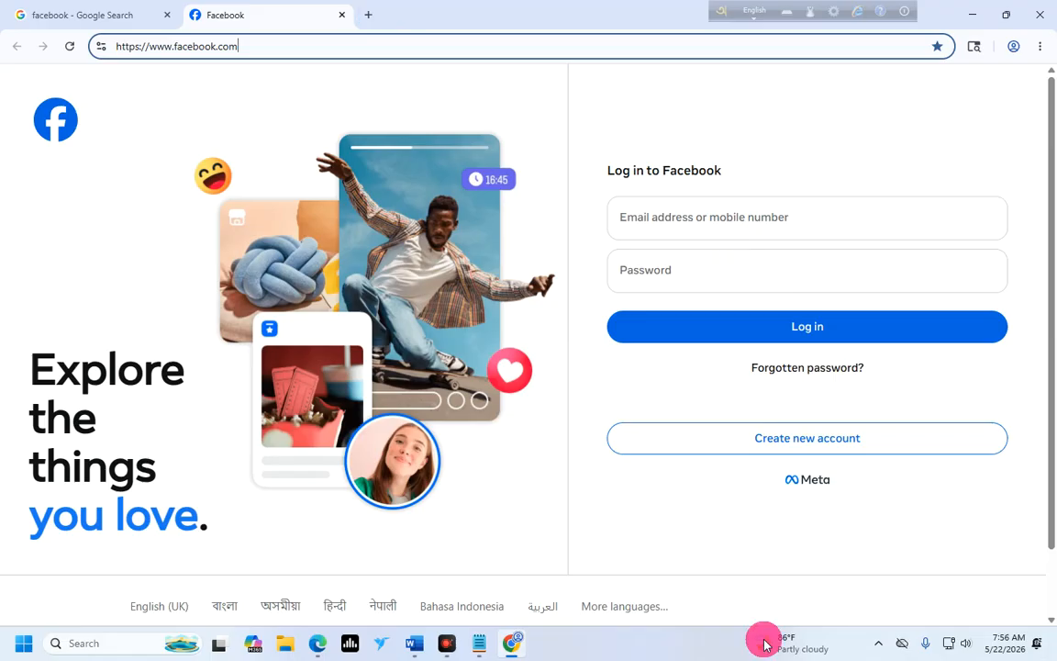
{"action": "left_click", "coordinate": [341, 15]}
{"action": "left_click", "coordinate": [193, 14]}
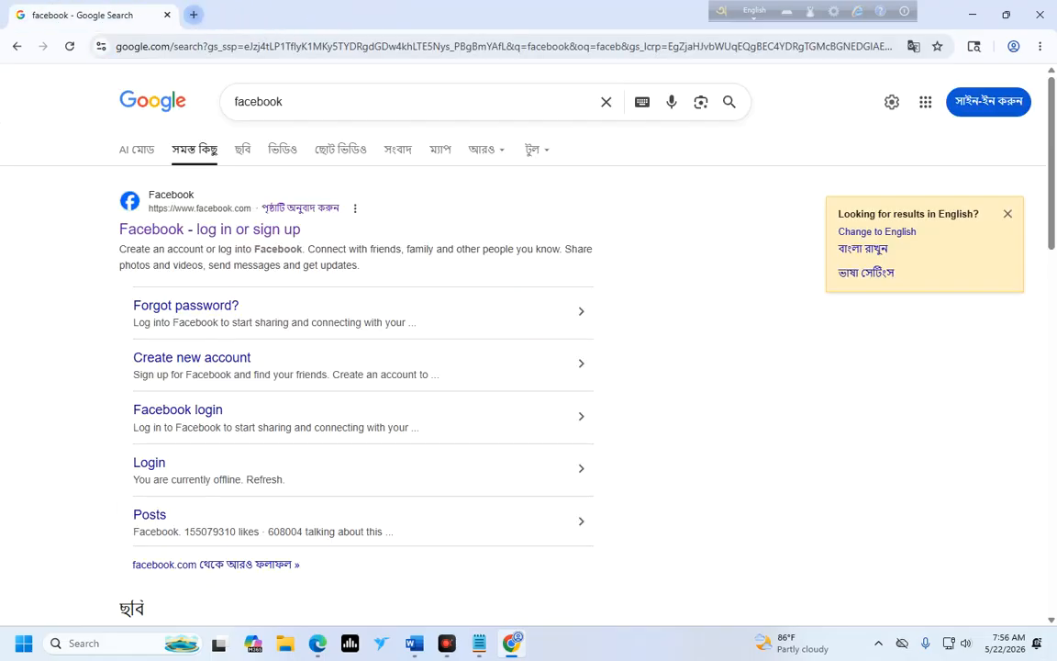
Check the contents of the AI tools, YouTube tutorial and Social Account 2026 bookmark folders.
{"action": "left_click", "coordinate": [313, 74]}
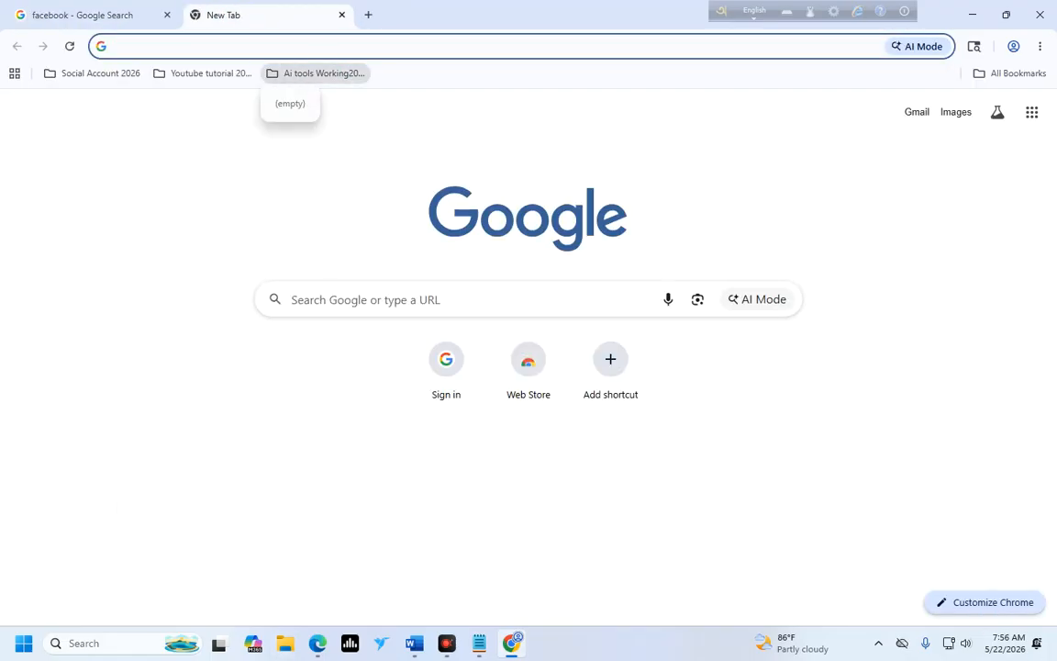
{"action": "mouse_move", "coordinate": [203, 75]}
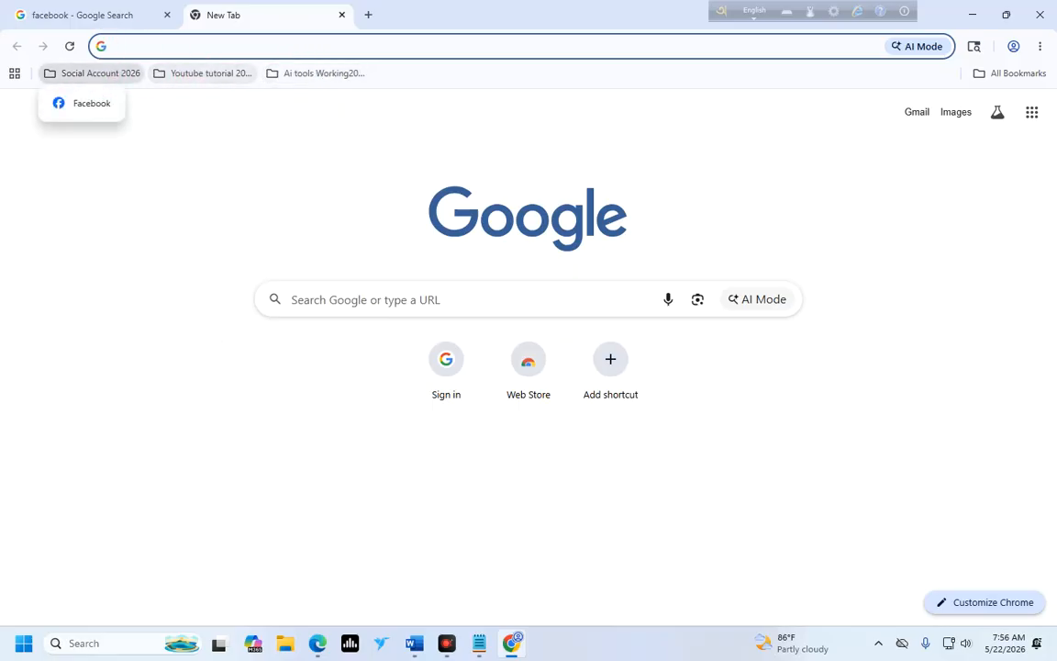
{"action": "left_click", "coordinate": [317, 73]}
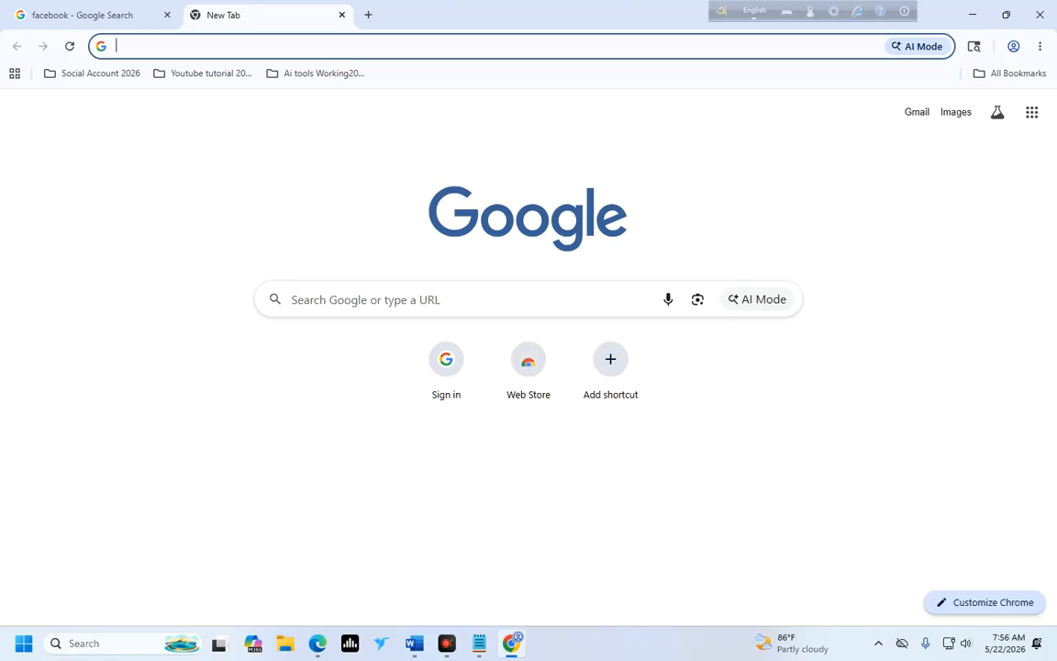
Minimize the browser window and move the Firefox and Google Chrome desktop shortcuts one column to the left.
{"action": "left_click", "coordinate": [972, 15]}
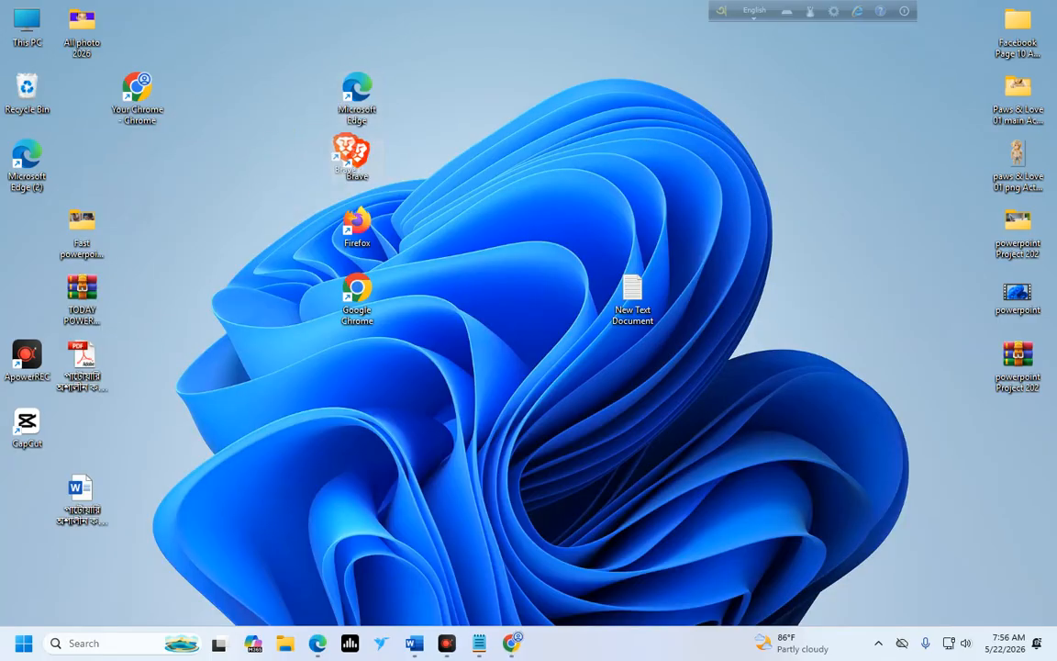
{"action": "left_click_drag", "start_coordinate": [376, 225], "coordinate": [320, 225]}
{"action": "left_click_drag", "start_coordinate": [357, 292], "coordinate": [302, 292]}
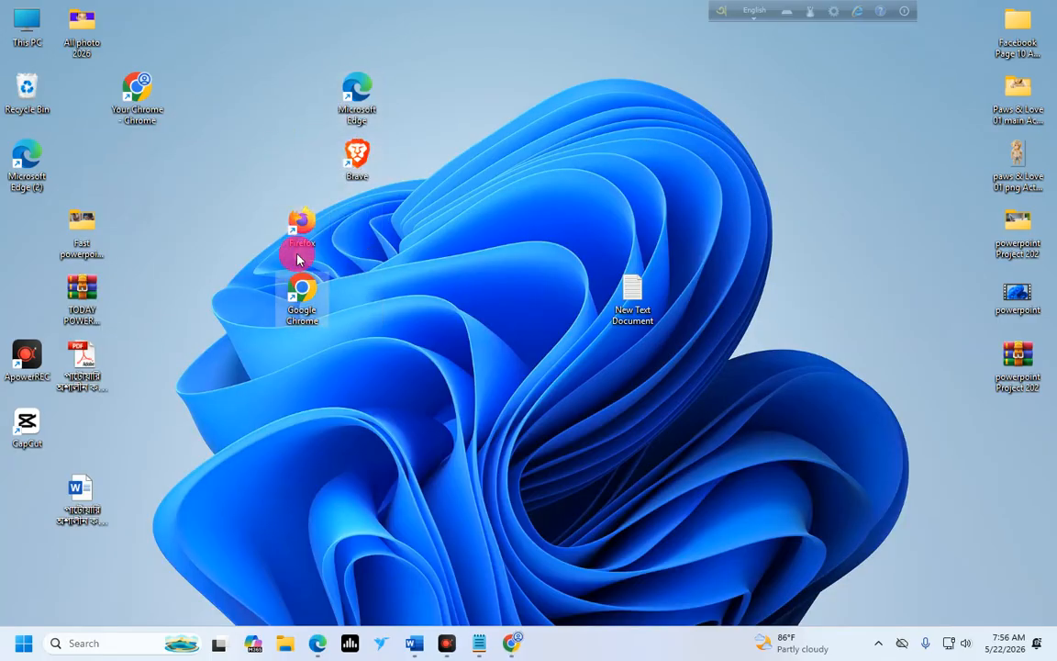
Move the Brave and Microsoft Edge desktop shortcuts one column to the left and restore the Chrome window.
{"action": "left_click_drag", "start_coordinate": [357, 152], "coordinate": [302, 154]}
{"action": "left_click_drag", "start_coordinate": [358, 121], "coordinate": [303, 117]}
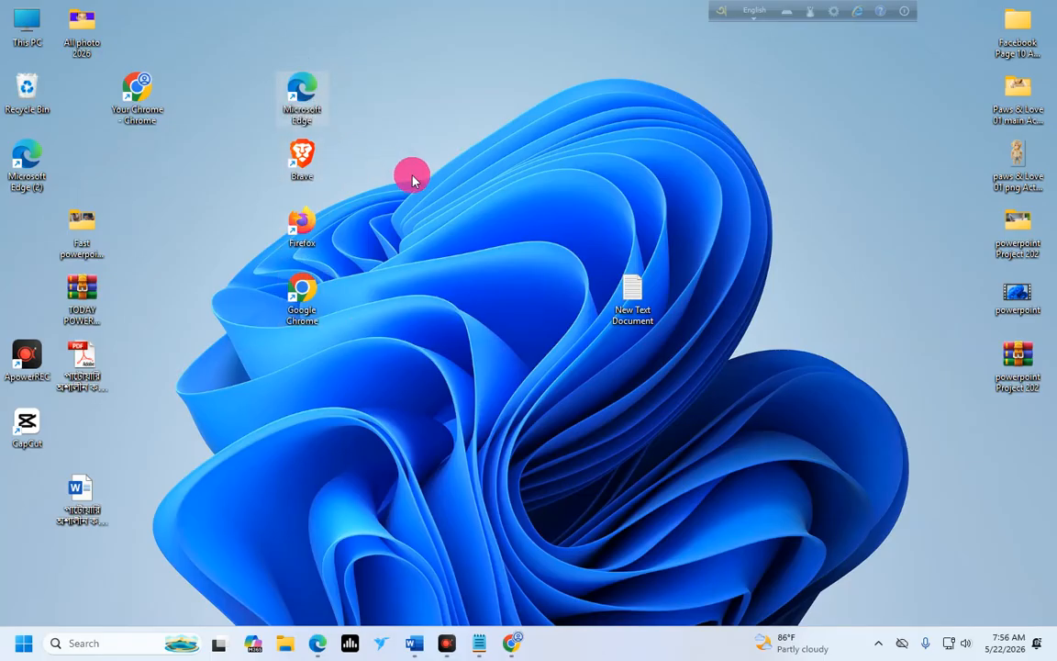
{"action": "left_click", "coordinate": [511, 642]}
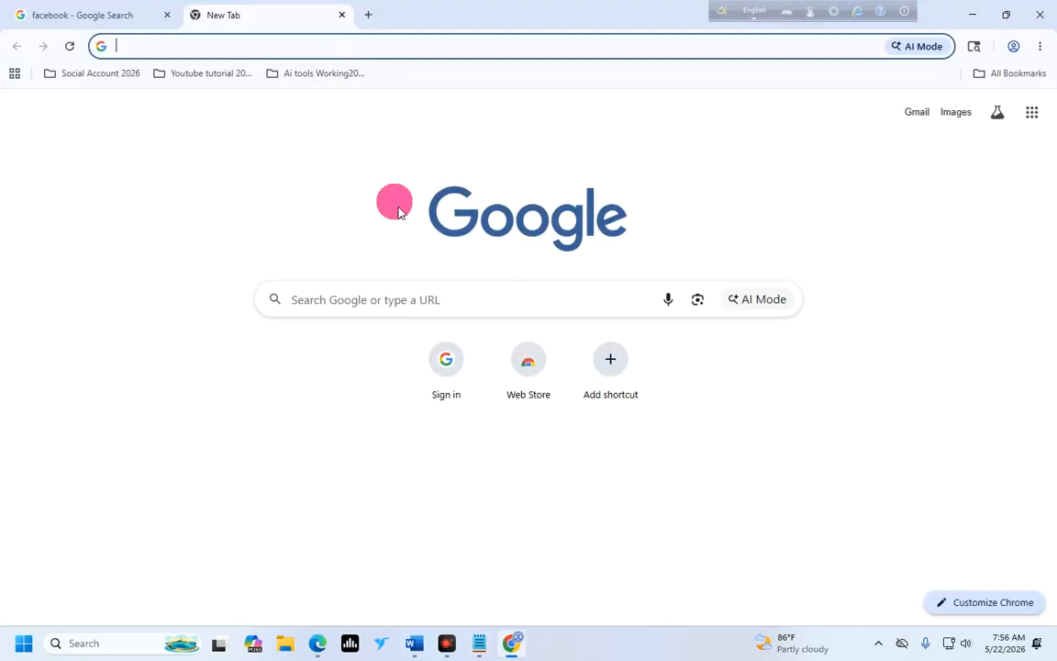
Add a bookmark folder named "markeplace 2026" to the bookmarks bar.
{"action": "left_click", "coordinate": [401, 294]}
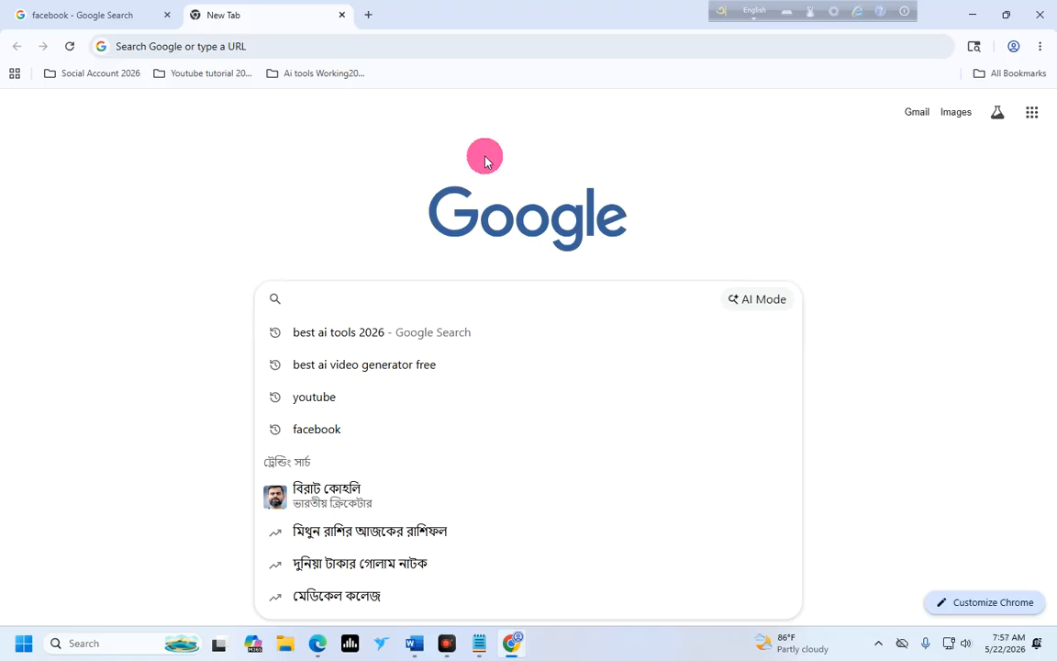
{"action": "right_click", "coordinate": [472, 75]}
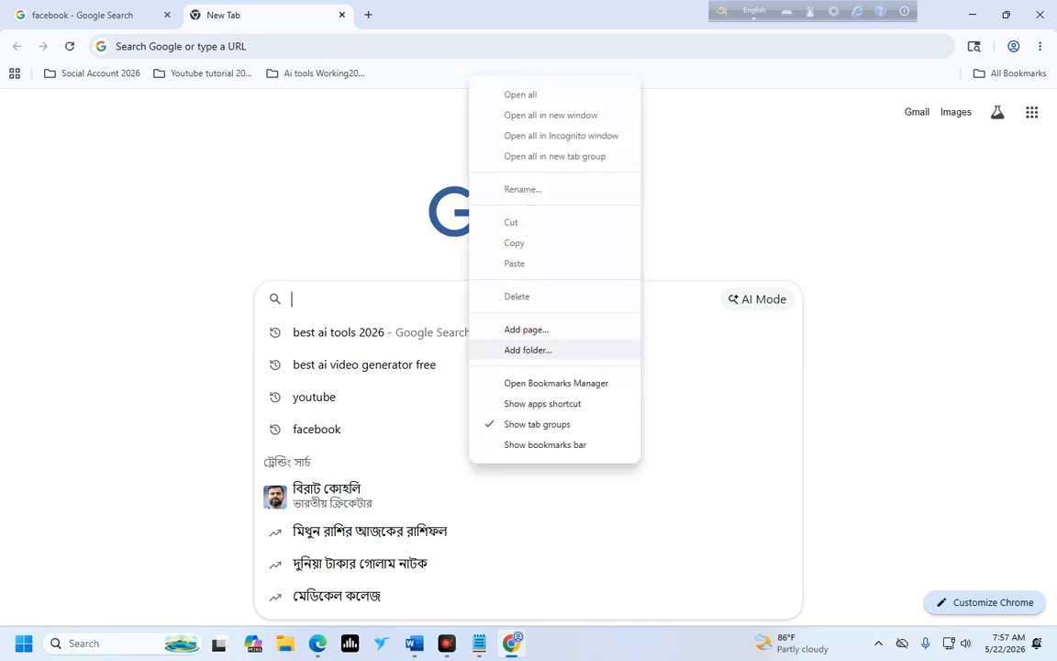
{"action": "left_click", "coordinate": [528, 350]}
{"action": "key", "text": "BackSpace"}
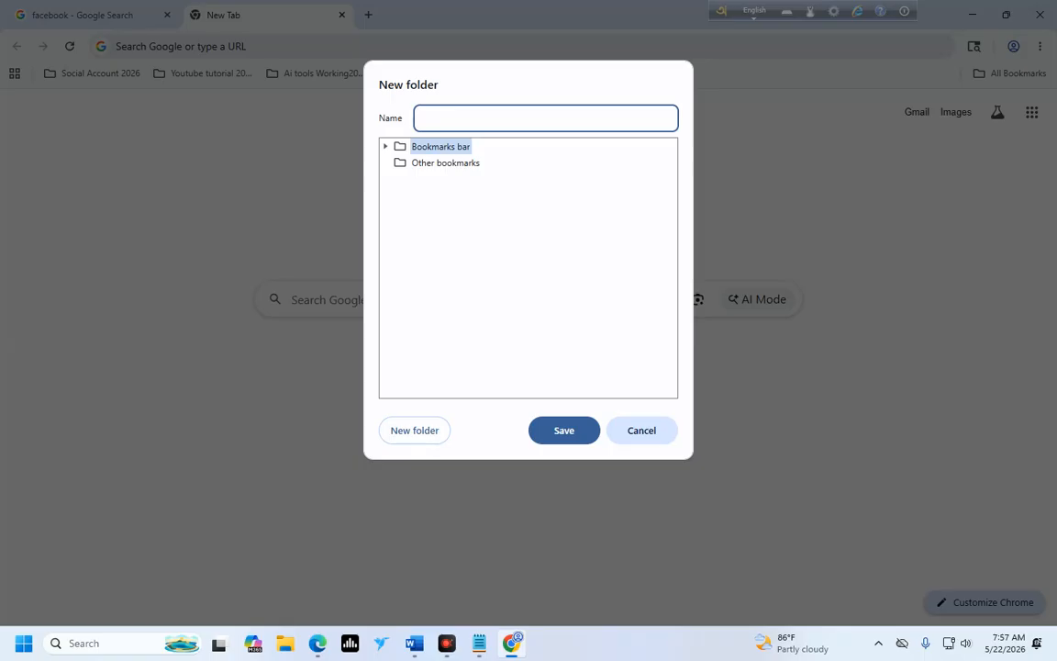
{"action": "type", "text": "markeplace 2026"}
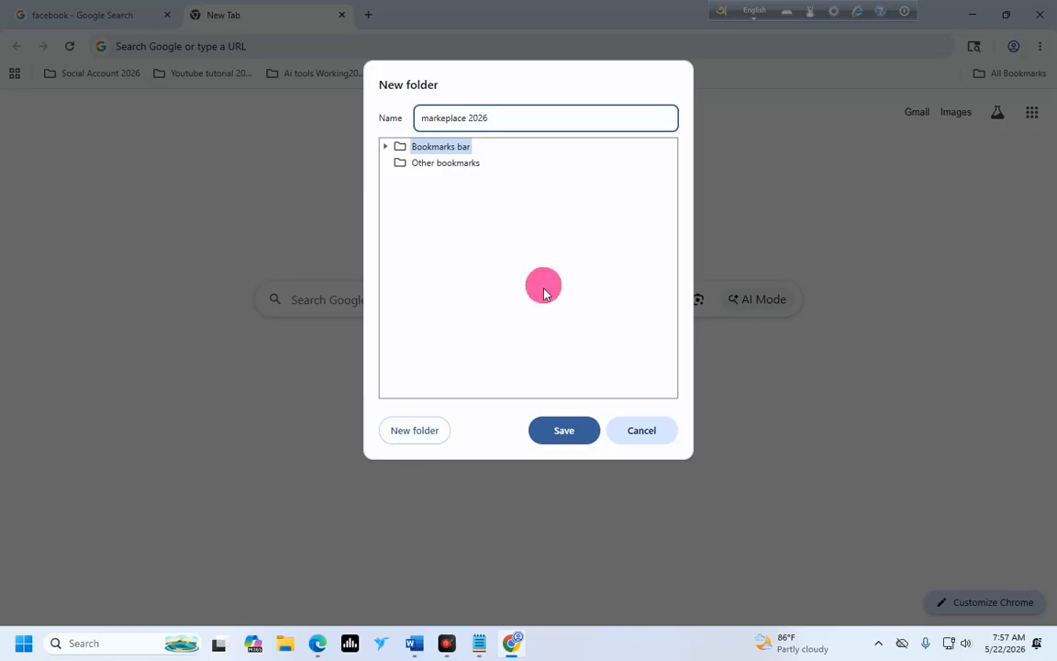
{"action": "left_click", "coordinate": [564, 430]}
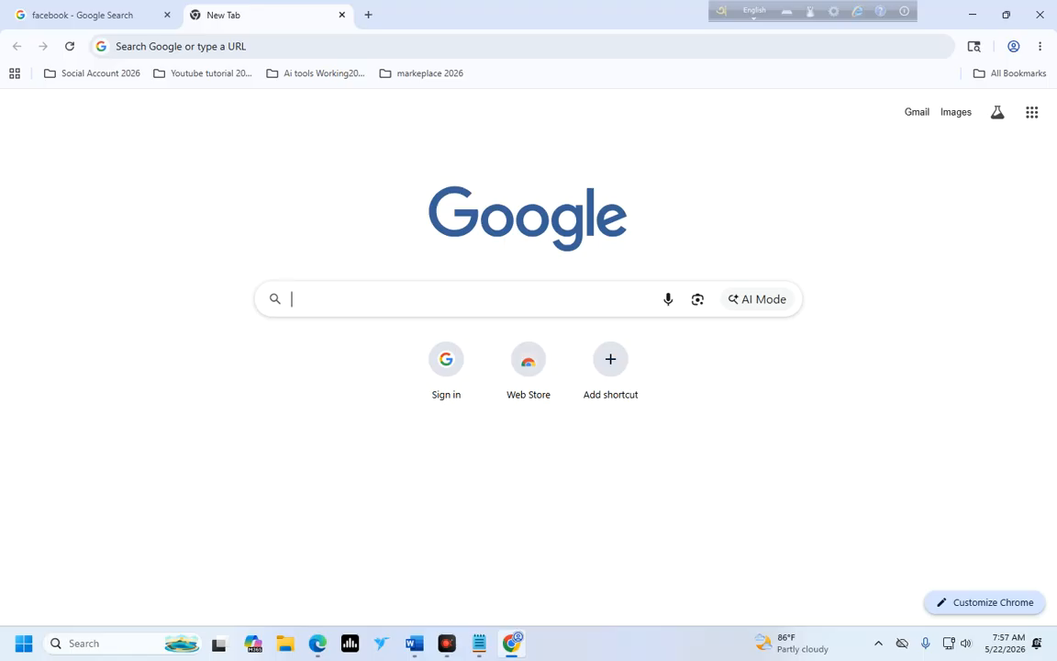
Search Google for "wpwork" and open the Upwork home page result in a separate tab.
{"action": "left_click", "coordinate": [339, 295]}
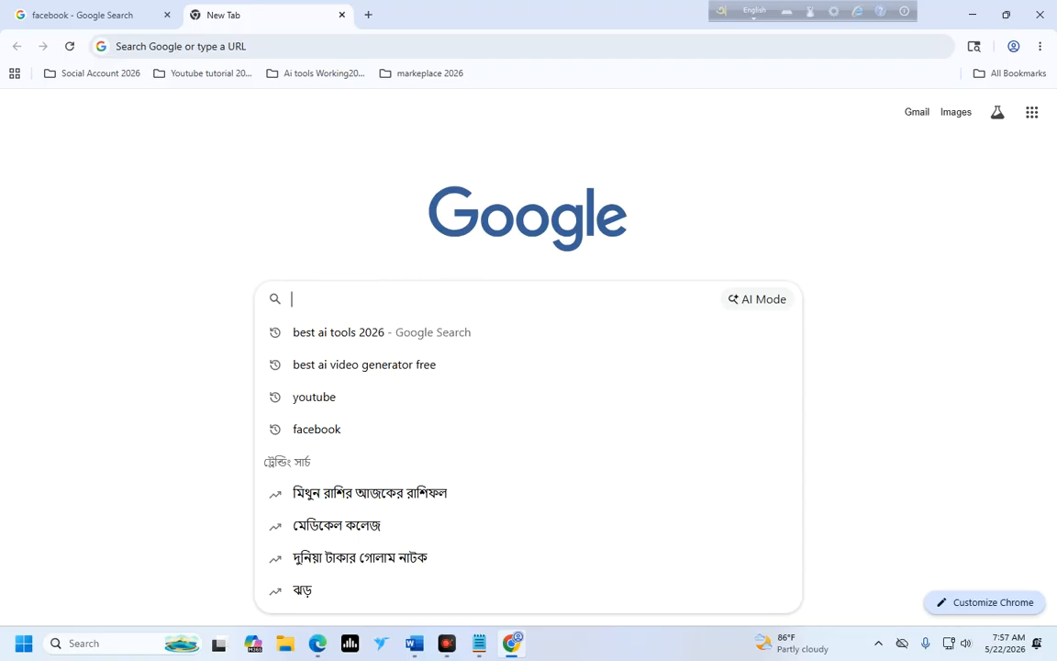
{"action": "type", "text": "wpwork"}
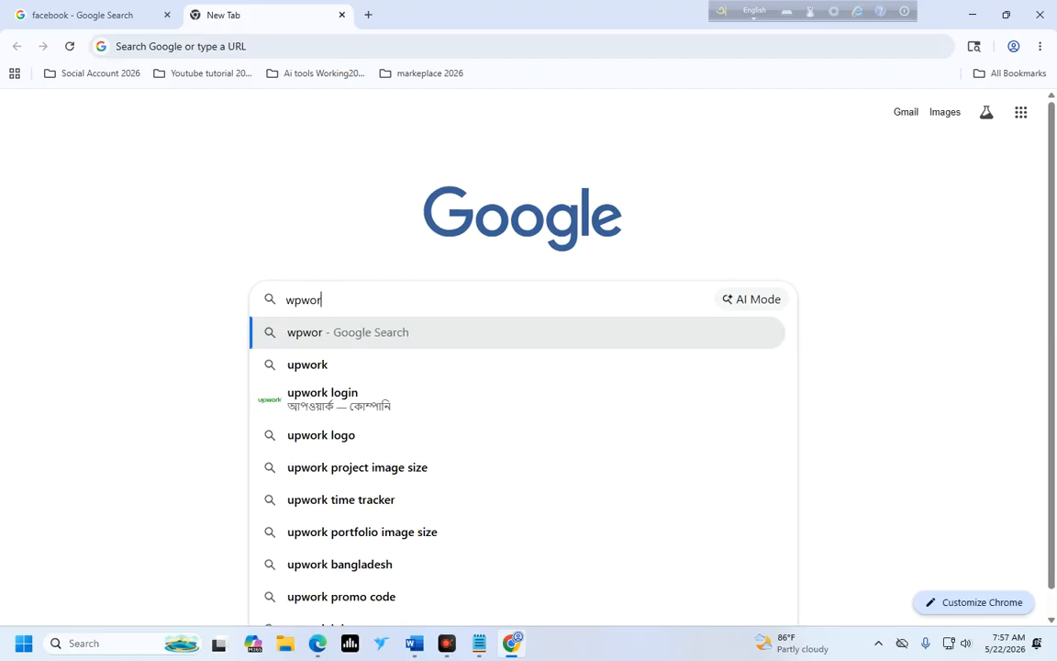
{"action": "key", "text": "Return"}
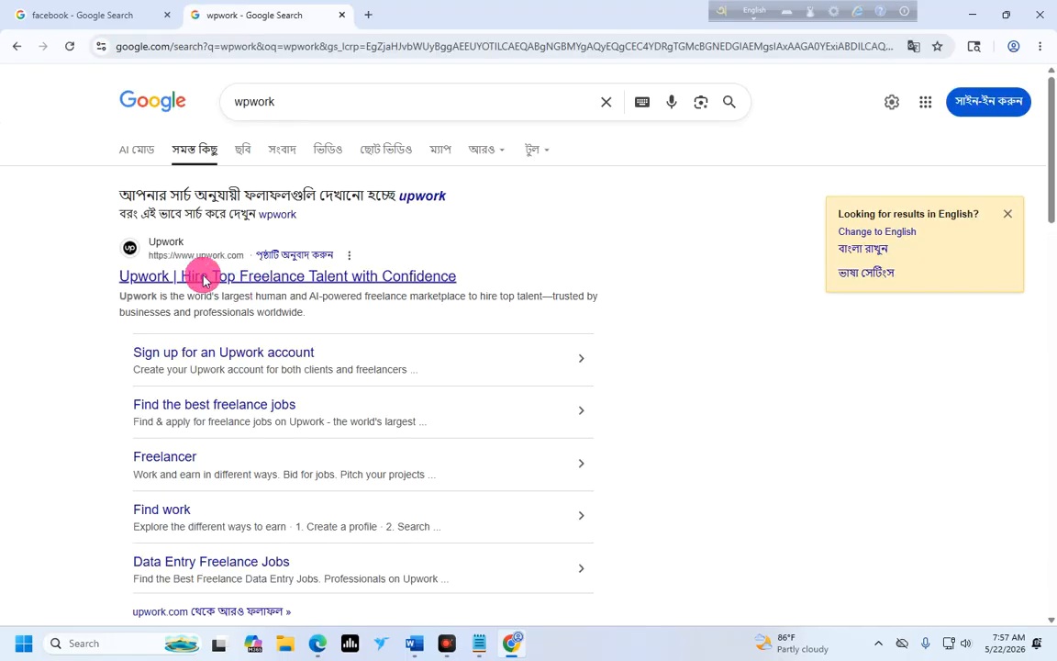
{"action": "right_click", "coordinate": [193, 272]}
{"action": "left_click", "coordinate": [262, 270]}
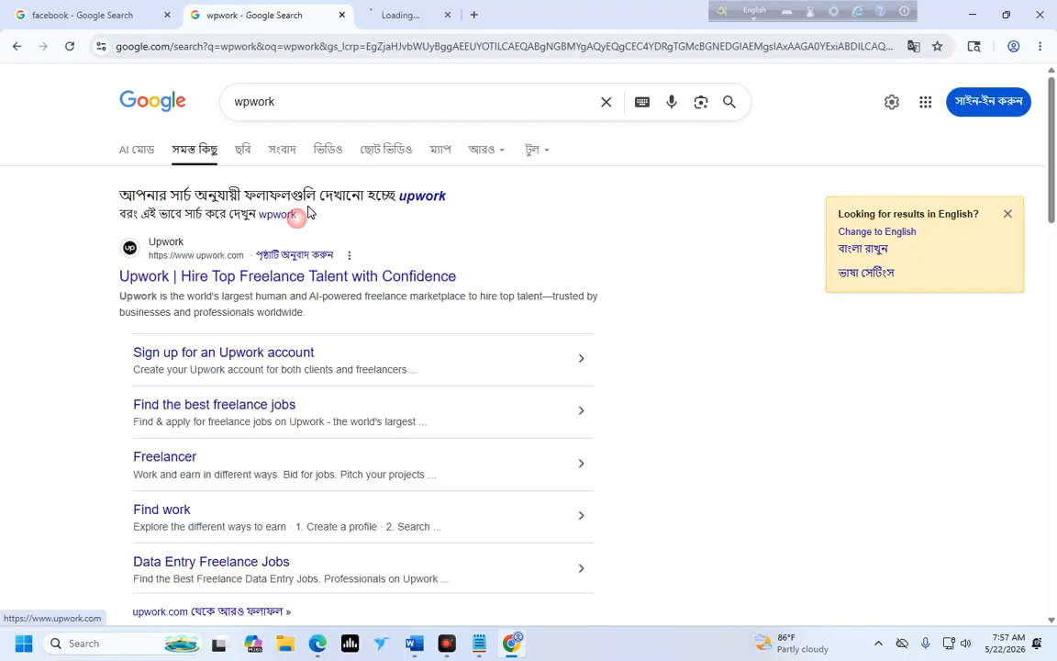
{"action": "key", "text": "ctrl+Tab"}
Go to Upwork's Business Plus page and bookmark it in the markeplace 2026 folder with a new tab open.
{"action": "left_click", "coordinate": [212, 46]}
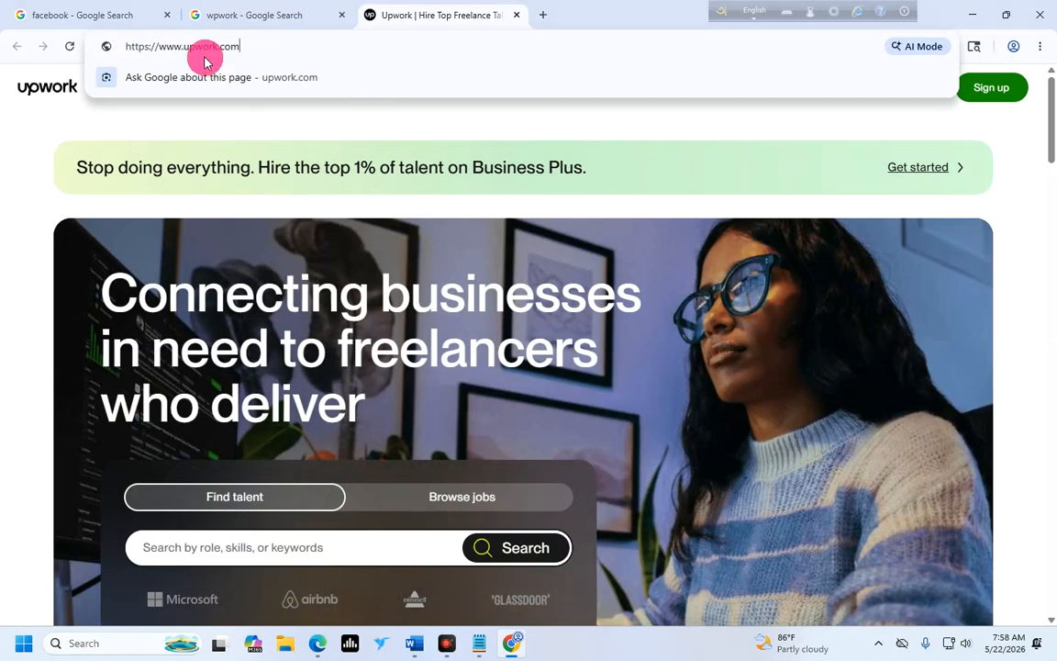
{"action": "key", "text": "ctrl+shift+Left"}
{"action": "left_click", "coordinate": [55, 158]}
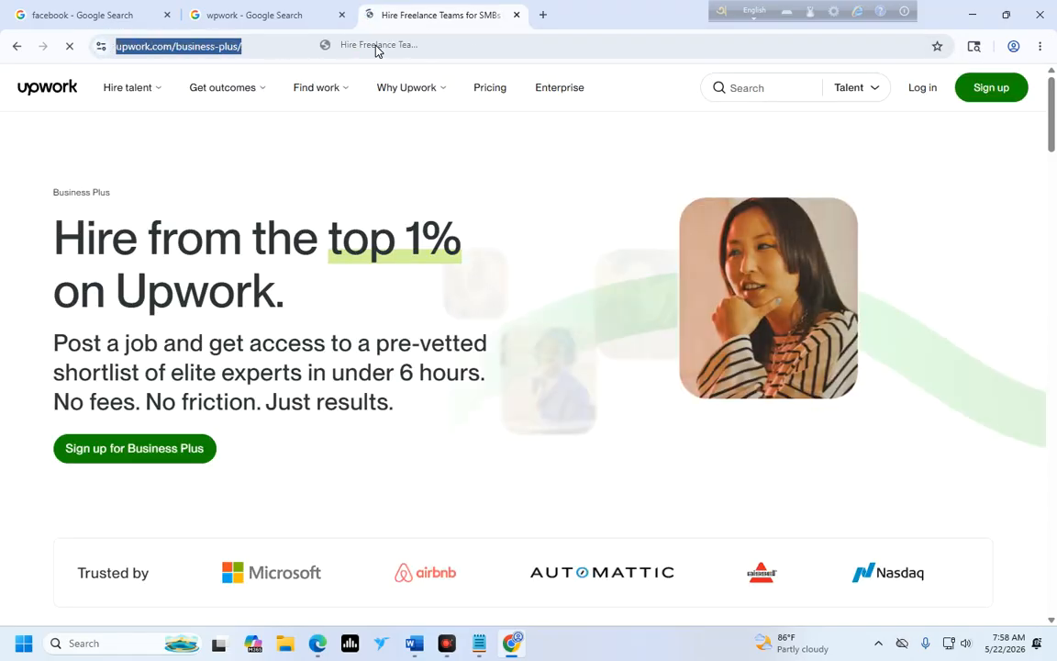
{"action": "key", "text": "ctrl+t"}
{"action": "left_click", "coordinate": [498, 17]}
{"action": "left_click_drag", "start_coordinate": [101, 49], "coordinate": [438, 101]}
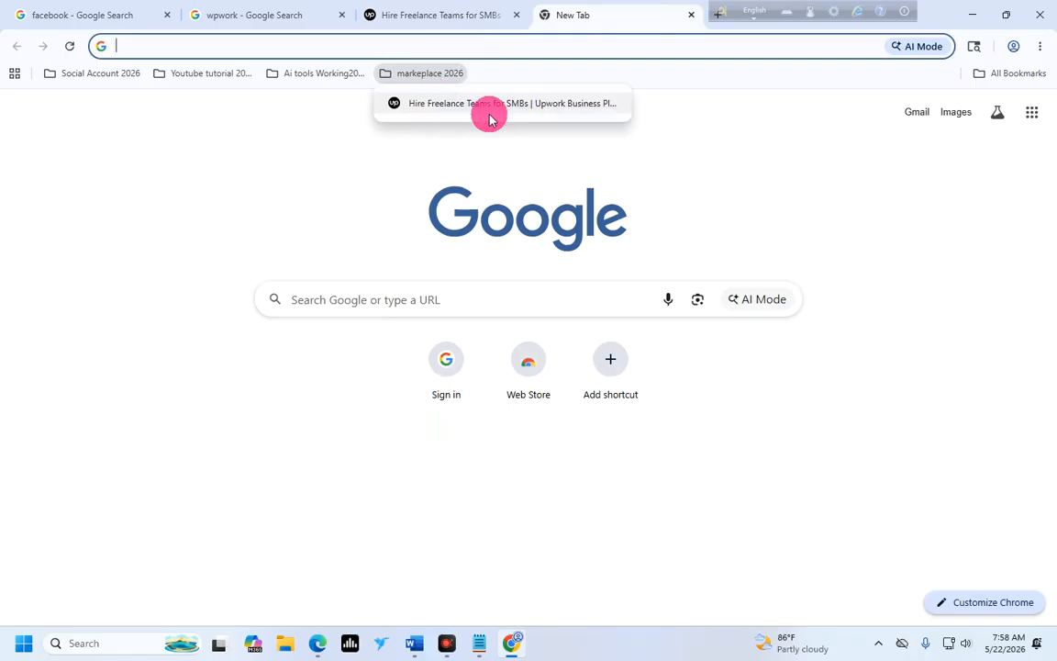
Search Google for "fiverr" and open the Fiverr home page result in a separate tab.
{"action": "left_click", "coordinate": [404, 298]}
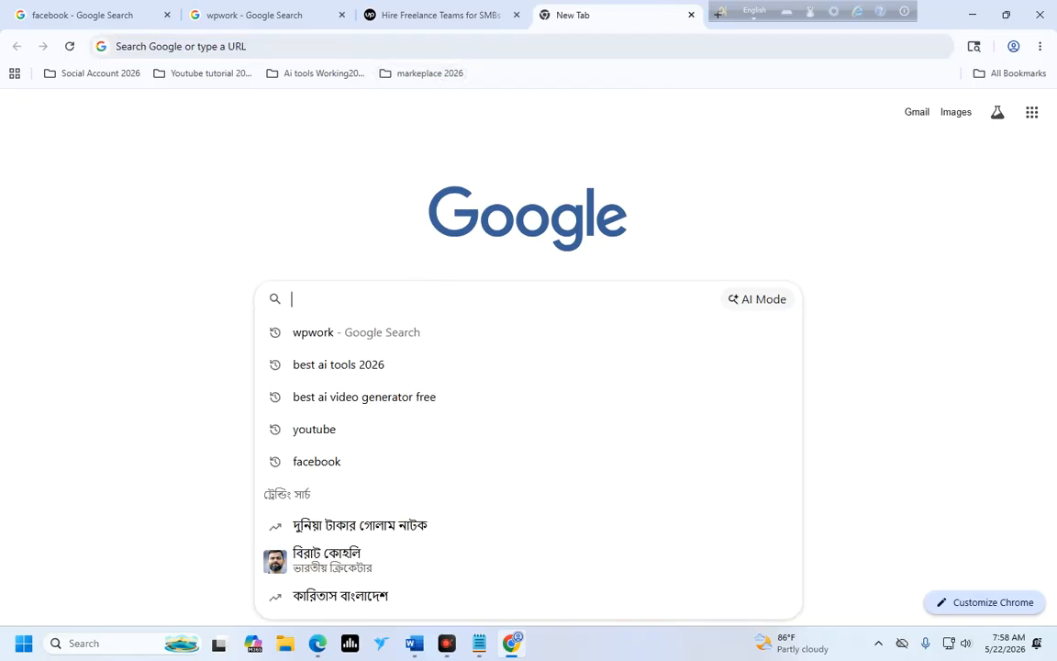
{"action": "type", "text": "fi"}
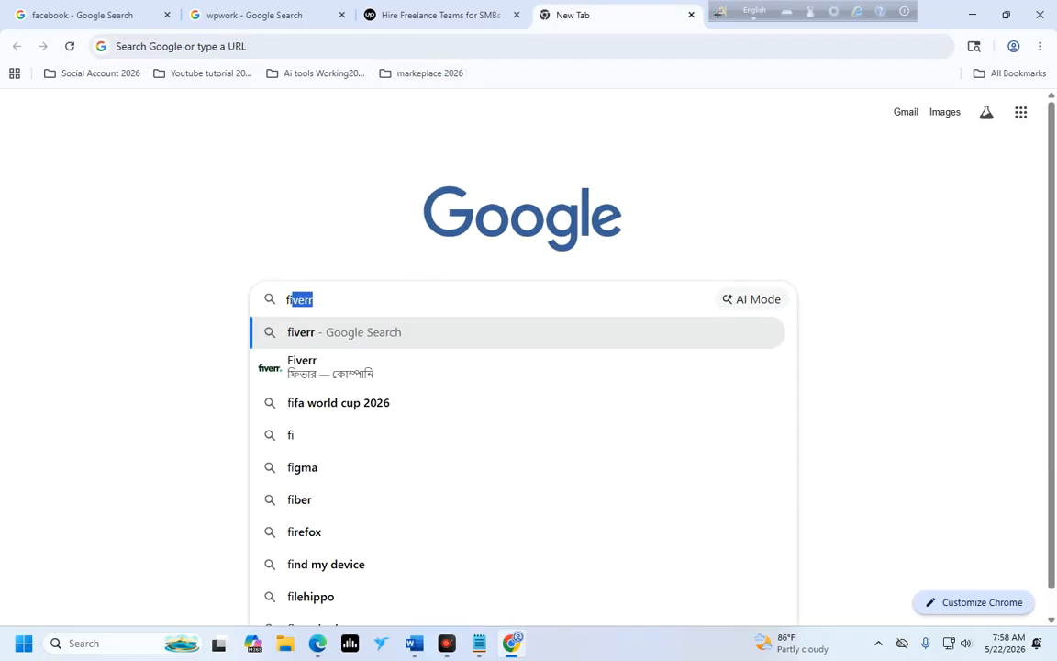
{"action": "key", "text": "Return"}
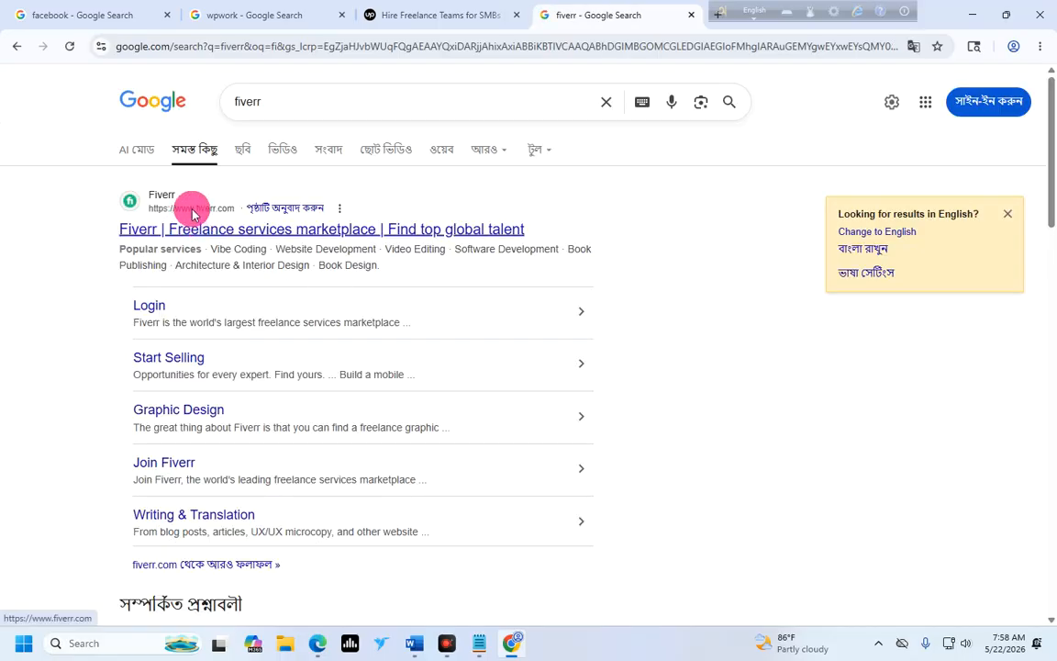
{"action": "right_click", "coordinate": [198, 210]}
{"action": "left_click", "coordinate": [250, 229]}
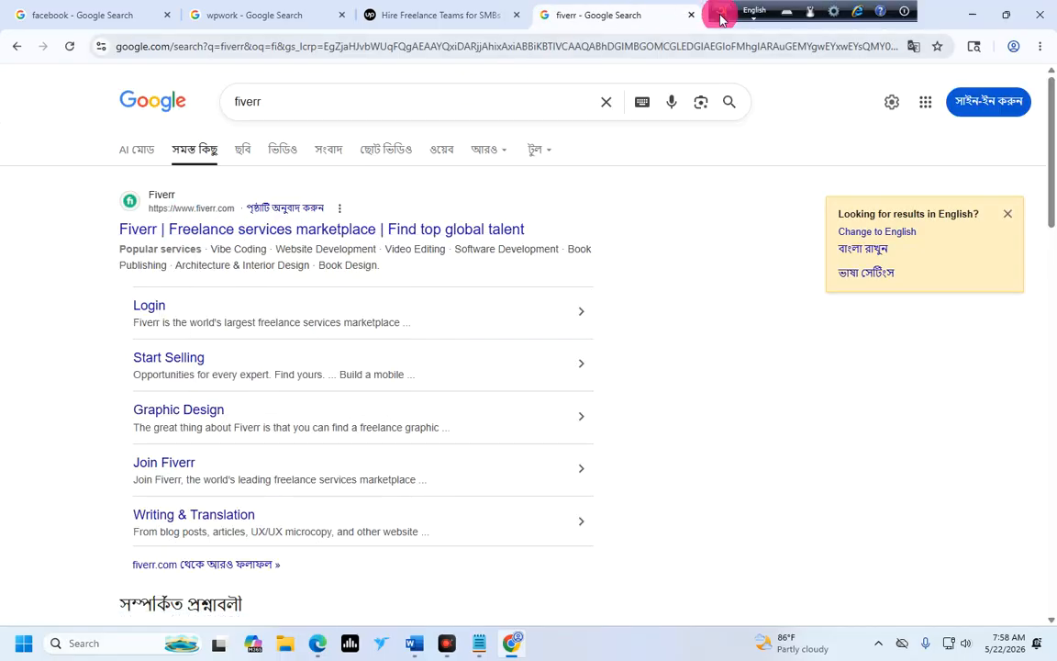
{"action": "left_click", "coordinate": [748, 20]}
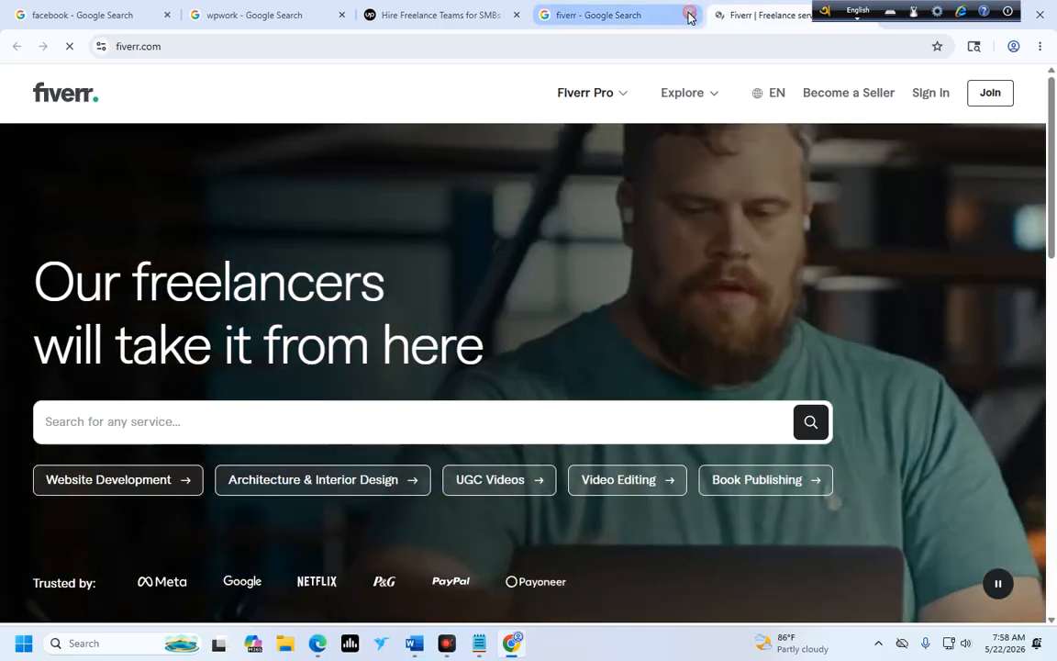
Close the fiverr search results tab, keep a new tab open and bookmark the Fiverr home page in the markeplace 2026 folder.
{"action": "left_click", "coordinate": [690, 16]}
{"action": "left_click", "coordinate": [716, 18]}
{"action": "left_click", "coordinate": [607, 16]}
{"action": "left_click_drag", "start_coordinate": [101, 46], "coordinate": [427, 74]}
{"action": "left_click", "coordinate": [424, 74]}
{"action": "left_click", "coordinate": [354, 298]}
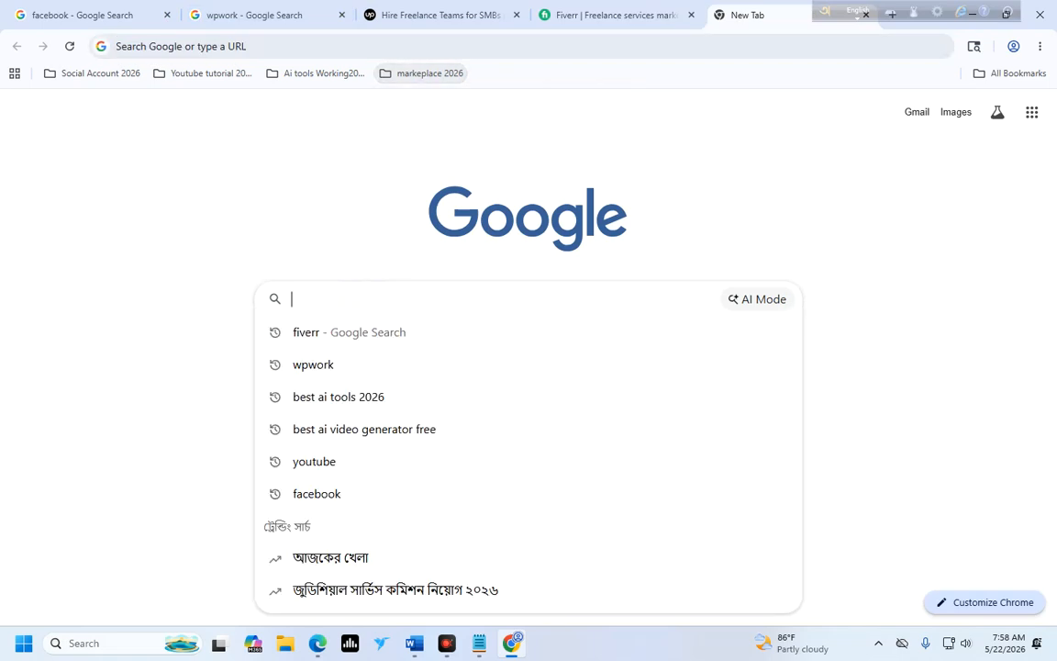
{"action": "type", "text": "go"}
{"action": "key", "text": "BackSpace"}
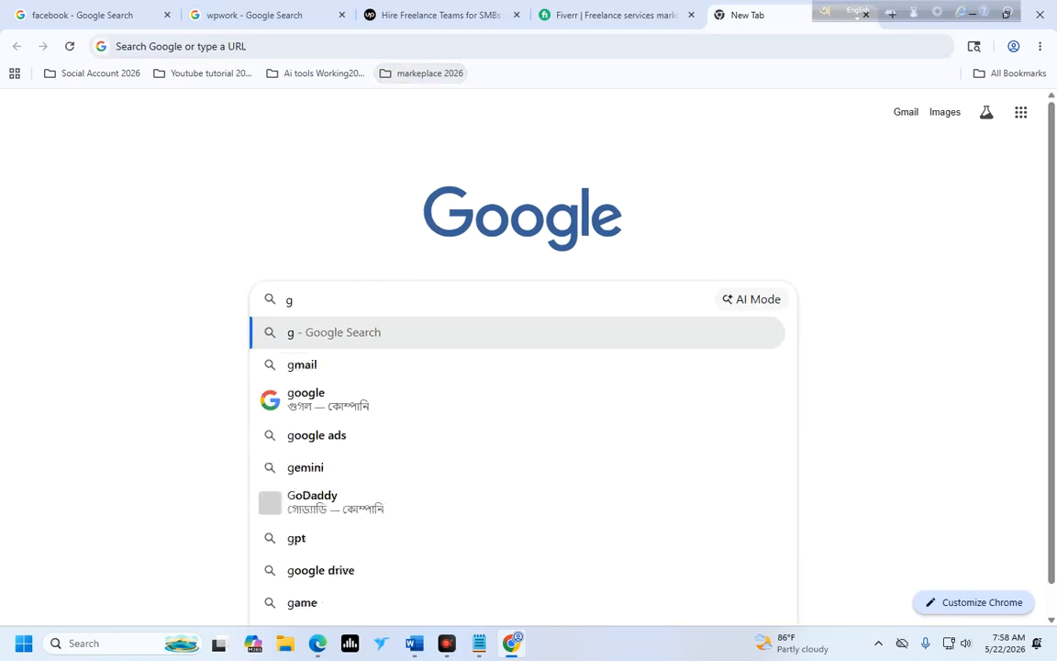
{"action": "type", "text": "ur"}
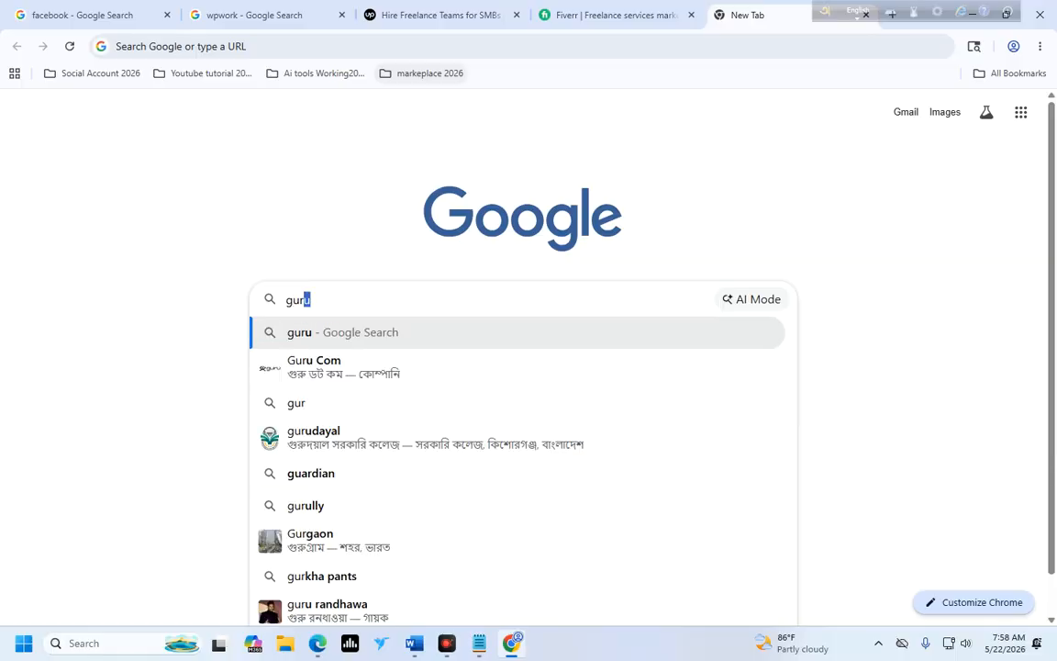
{"action": "type", "text": "e.com"}
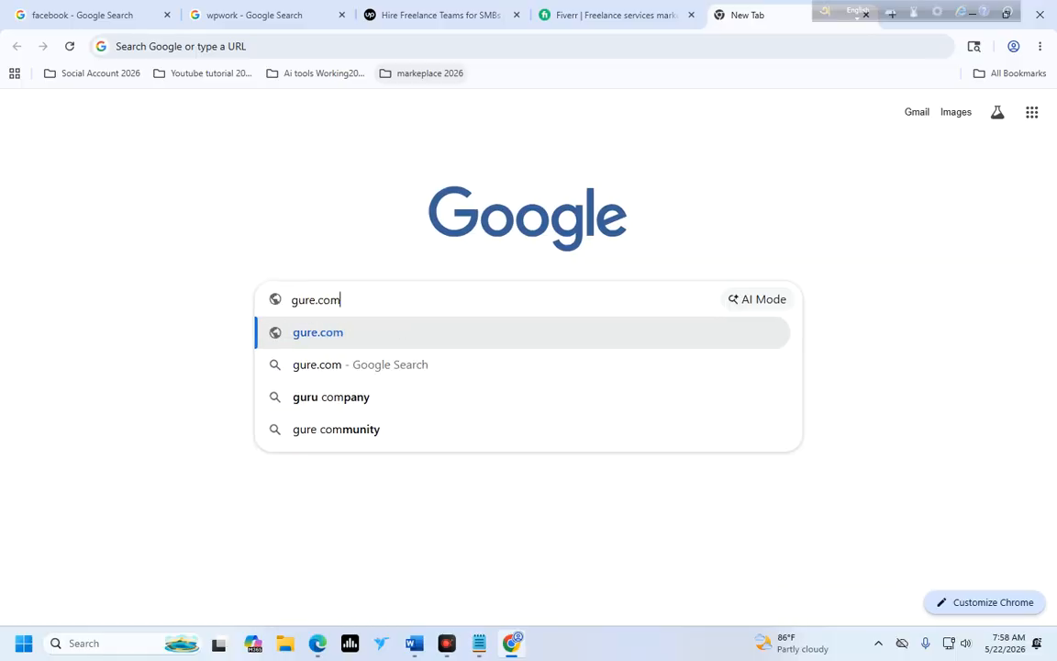
{"action": "key", "text": "Return"}
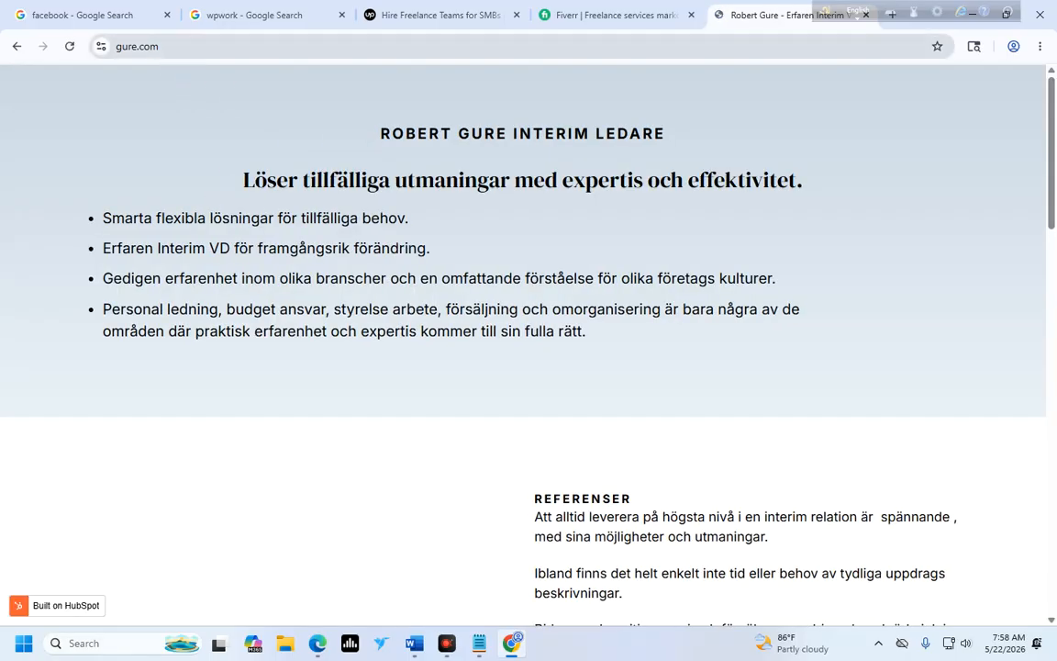
{"action": "left_click", "coordinate": [158, 47]}
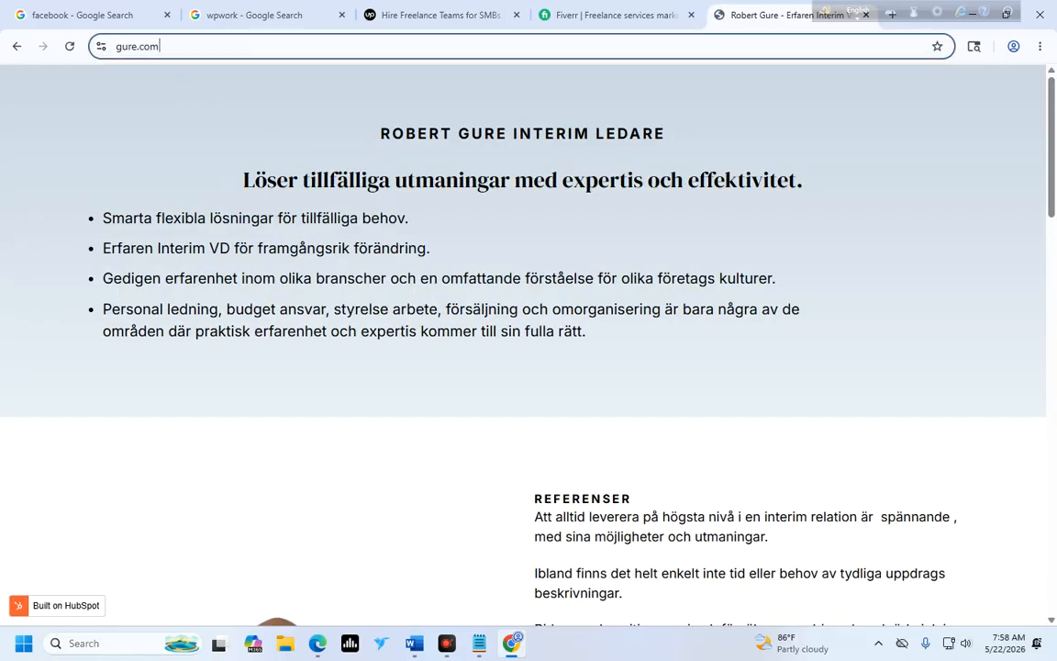
{"action": "left_click", "coordinate": [284, 170]}
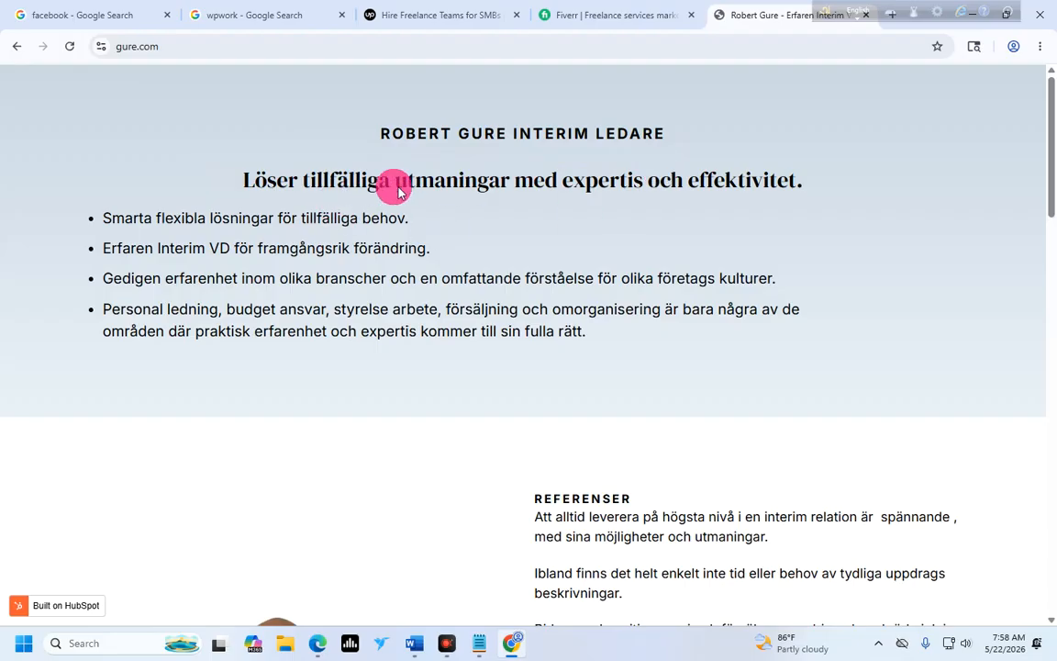
{"action": "left_click", "coordinate": [199, 47]}
{"action": "key", "text": "Return"}
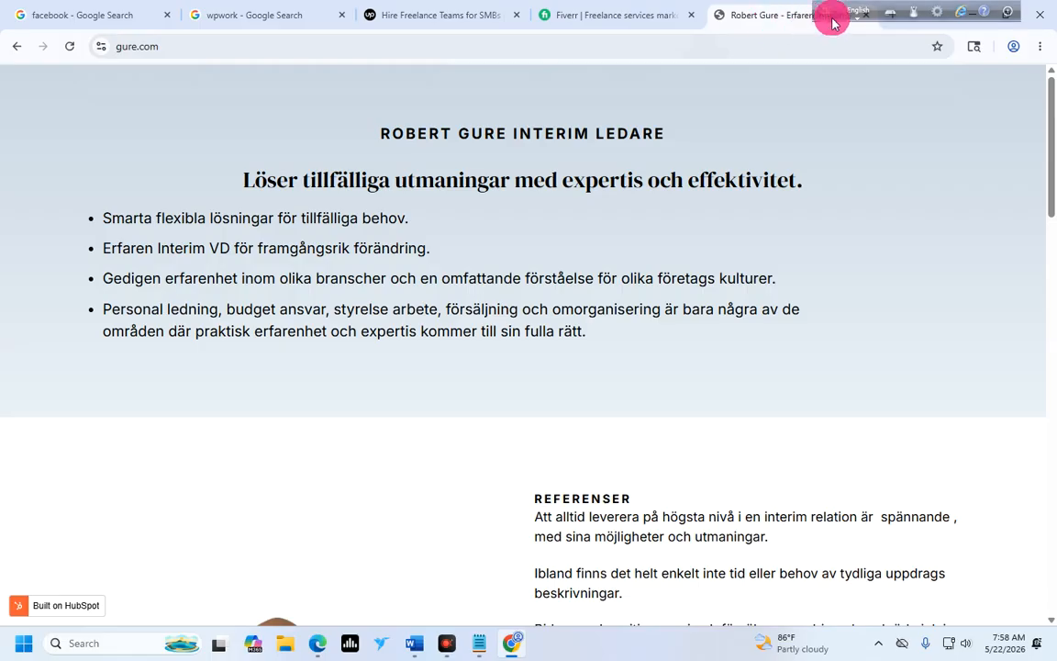
{"action": "left_click_drag", "start_coordinate": [824, 11], "coordinate": [400, 11]}
{"action": "left_click", "coordinate": [866, 15]}
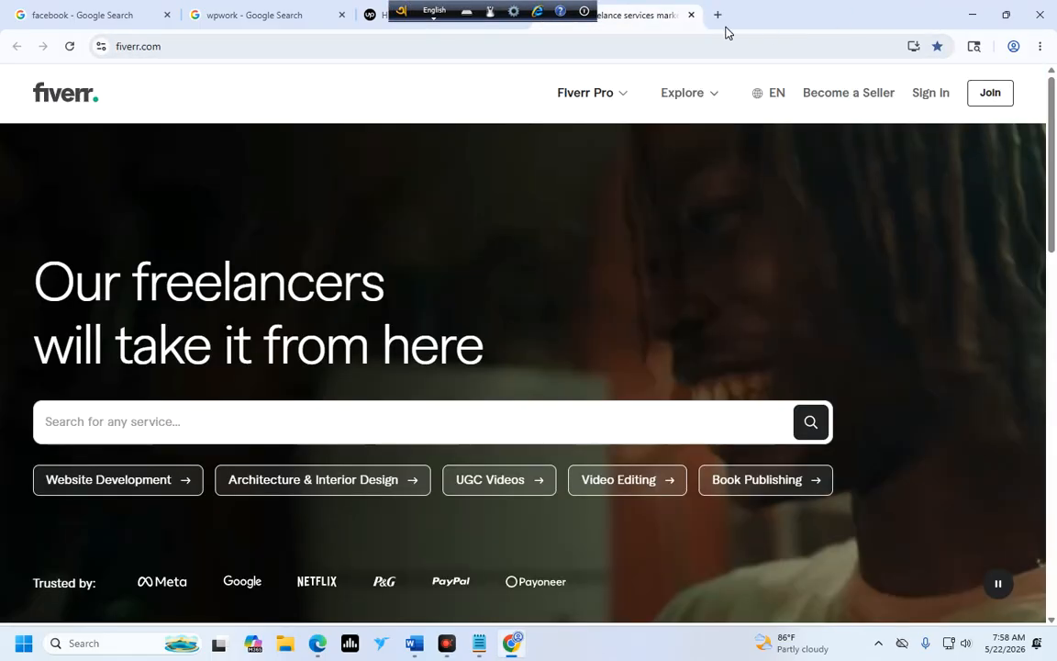
Move the floating language toolbar aside and close the Fiverr tab and the blank new tab.
{"action": "key", "text": "ctrl+t"}
{"action": "left_click_drag", "start_coordinate": [424, 15], "coordinate": [859, 12]}
{"action": "left_click", "coordinate": [691, 15]}
{"action": "left_click", "coordinate": [441, 14]}
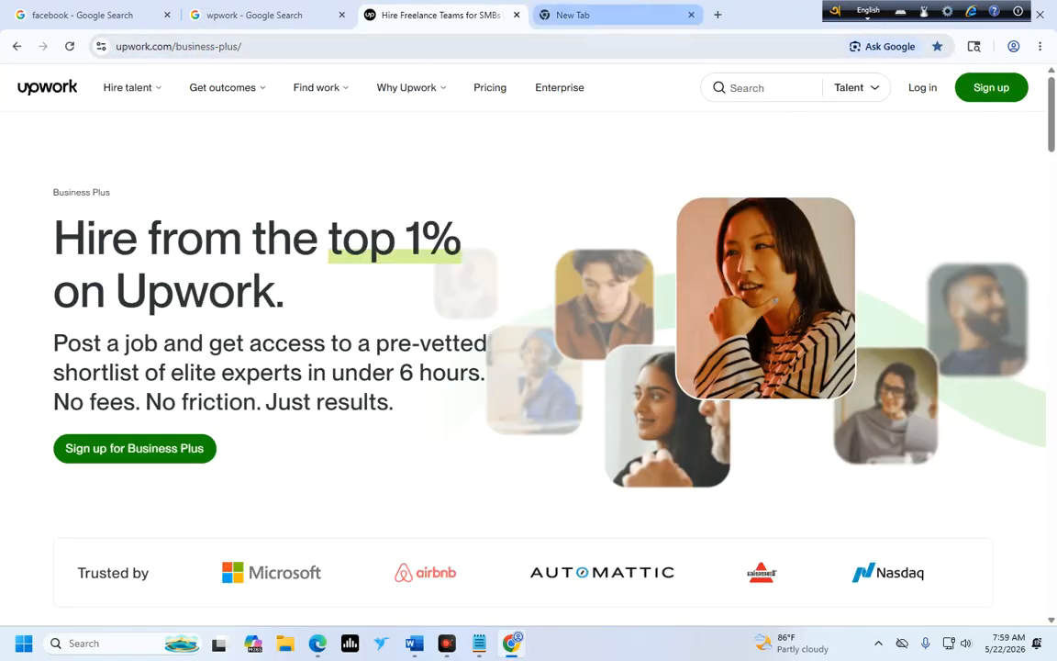
{"action": "left_click", "coordinate": [642, 15]}
{"action": "left_click", "coordinate": [691, 14]}
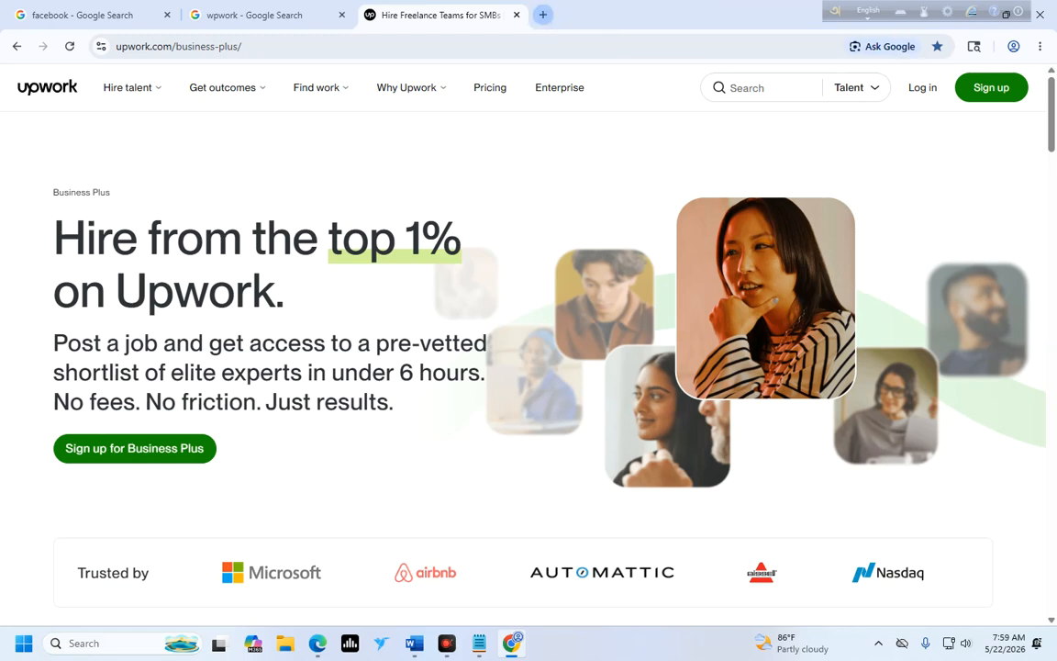
Search Google for "freelancer" in a new tab and open the freelancer.com result in a separate tab.
{"action": "left_click", "coordinate": [542, 15]}
{"action": "left_click", "coordinate": [437, 295]}
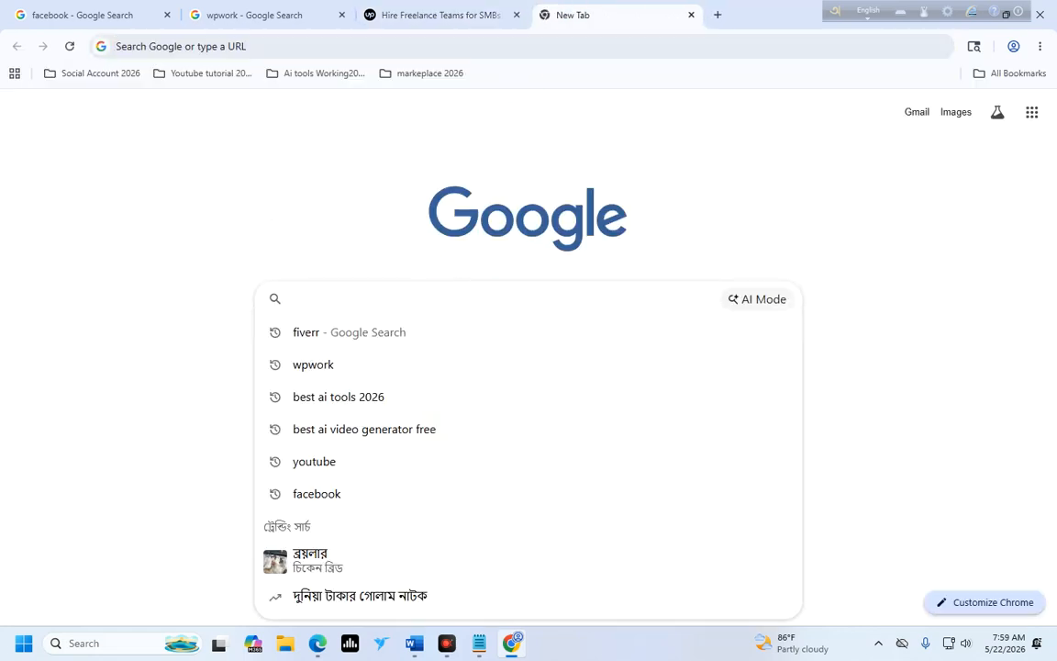
{"action": "type", "text": "free"}
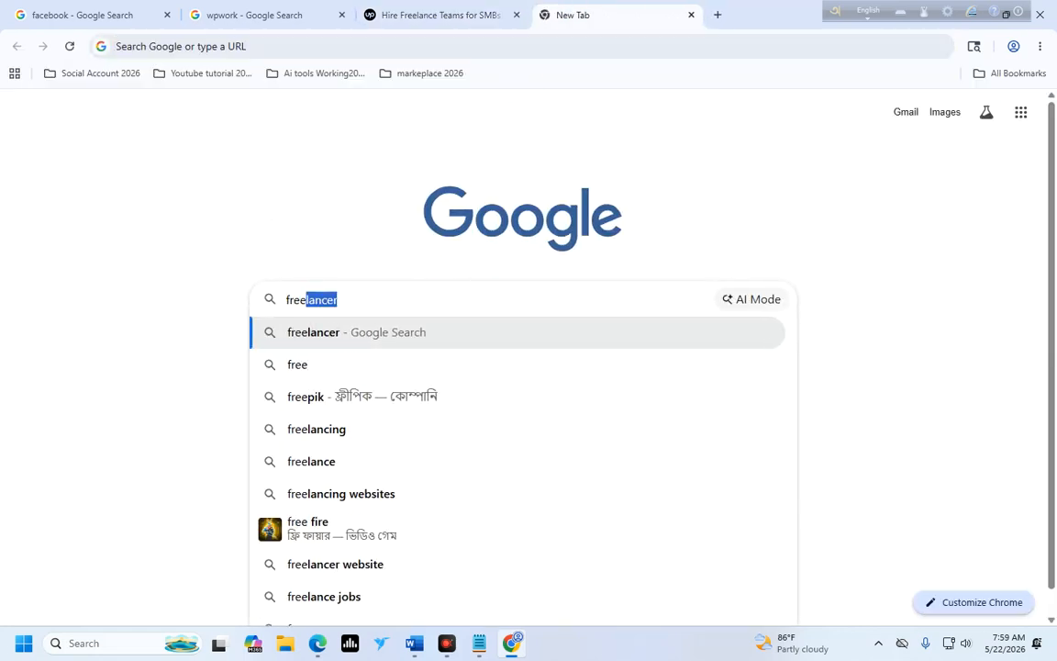
{"action": "left_click", "coordinate": [317, 334]}
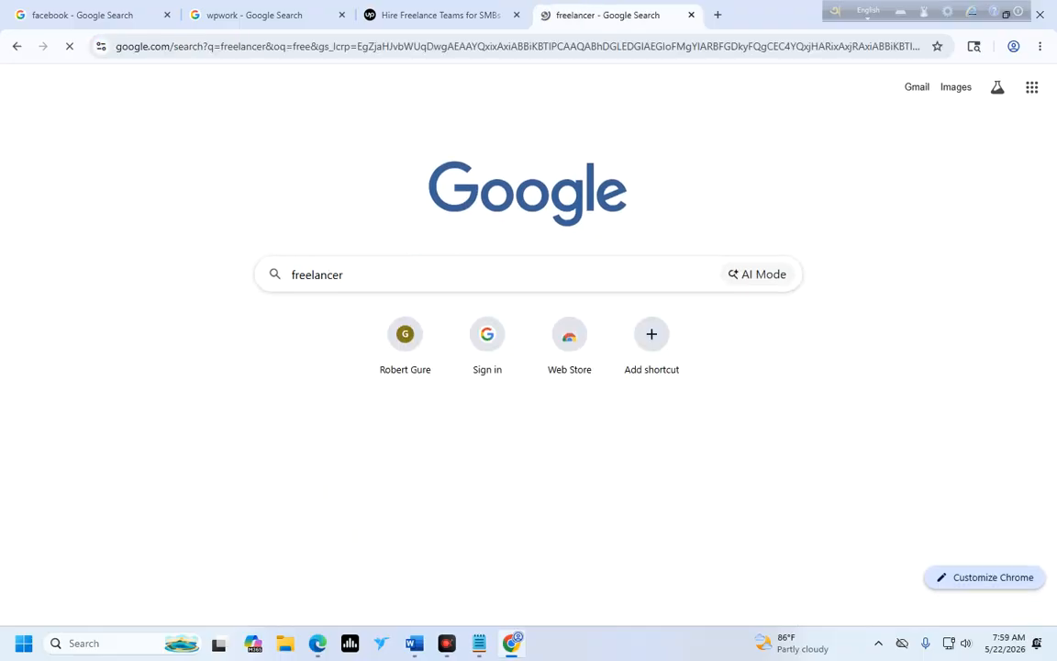
{"action": "right_click", "coordinate": [162, 211]}
{"action": "left_click", "coordinate": [212, 230]}
{"action": "left_click", "coordinate": [712, 15]}
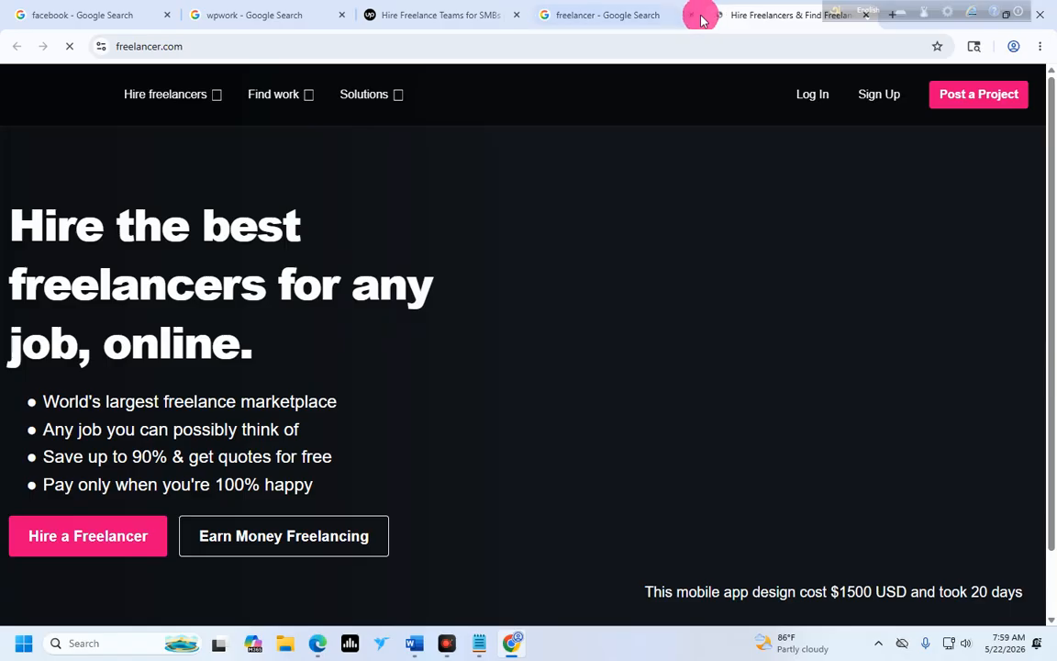
Close the freelancer search results tab, keep a new tab open and try to bookmark the Freelancer home page in the markeplace 2026 folder.
{"action": "left_click", "coordinate": [691, 15]}
{"action": "left_click", "coordinate": [714, 15]}
{"action": "left_click", "coordinate": [656, 11]}
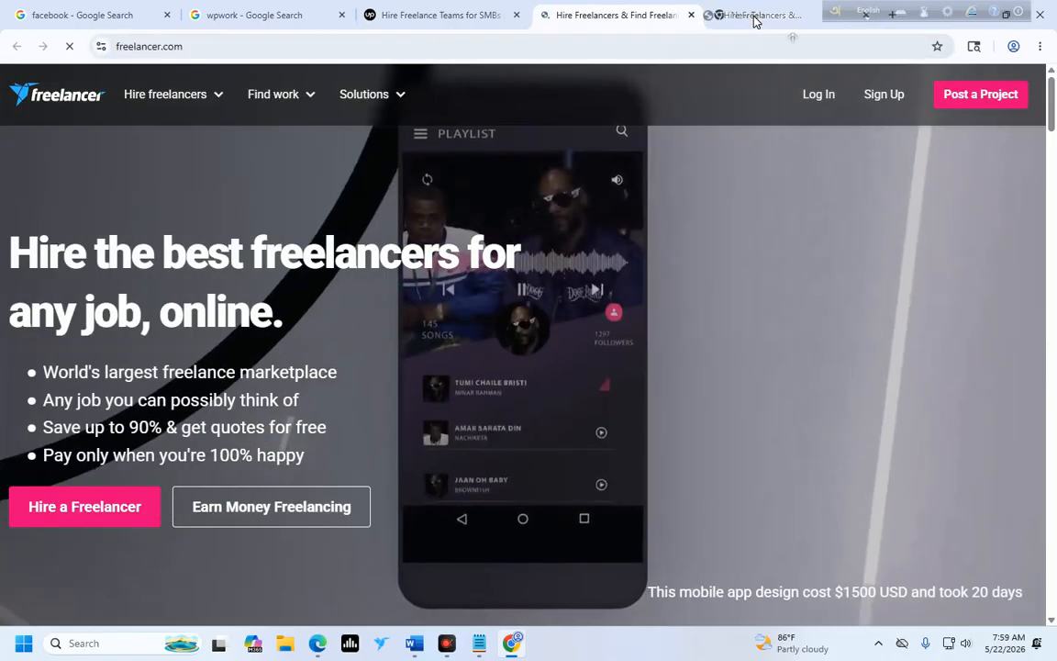
{"action": "left_click", "coordinate": [752, 16]}
{"action": "left_click_drag", "start_coordinate": [420, 86], "coordinate": [426, 80]}
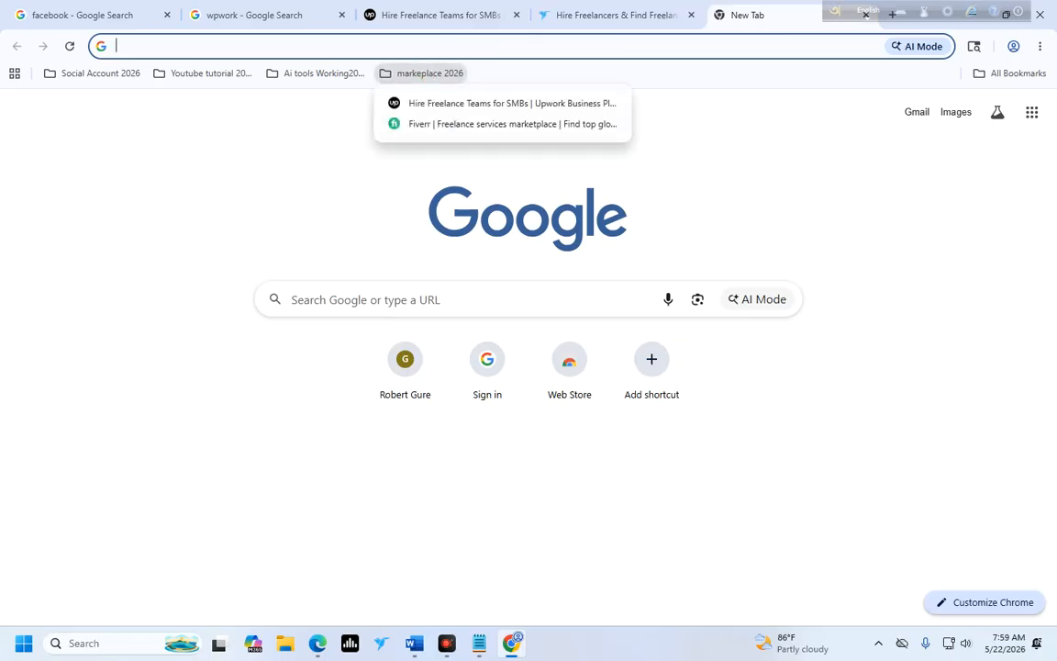
Reload the Freelancer home page, bookmark it in the markeplace 2026 folder and check the folder's contents.
{"action": "left_click", "coordinate": [633, 14]}
{"action": "left_click", "coordinate": [70, 46]}
{"action": "left_click_drag", "start_coordinate": [152, 46], "coordinate": [422, 73]}
{"action": "left_click", "coordinate": [430, 72]}
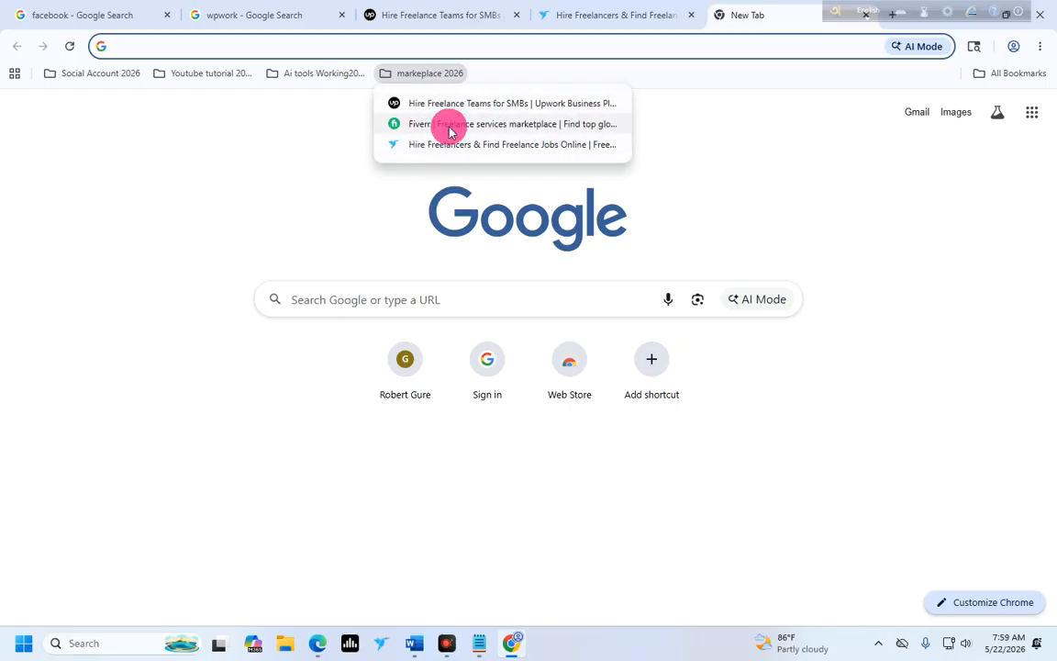
Search Google for "peopleperhour" and open the PeoplePerHour home page result in a separate tab.
{"action": "left_click", "coordinate": [361, 300]}
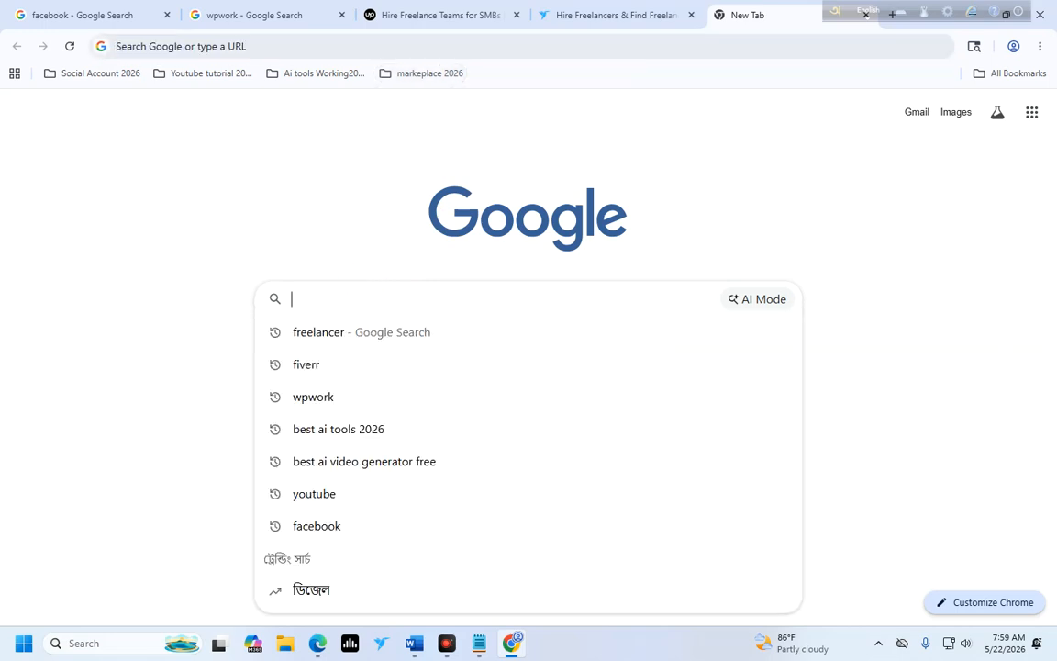
{"action": "type", "text": "p"}
{"action": "left_click", "coordinate": [331, 365]}
{"action": "right_click", "coordinate": [237, 210]}
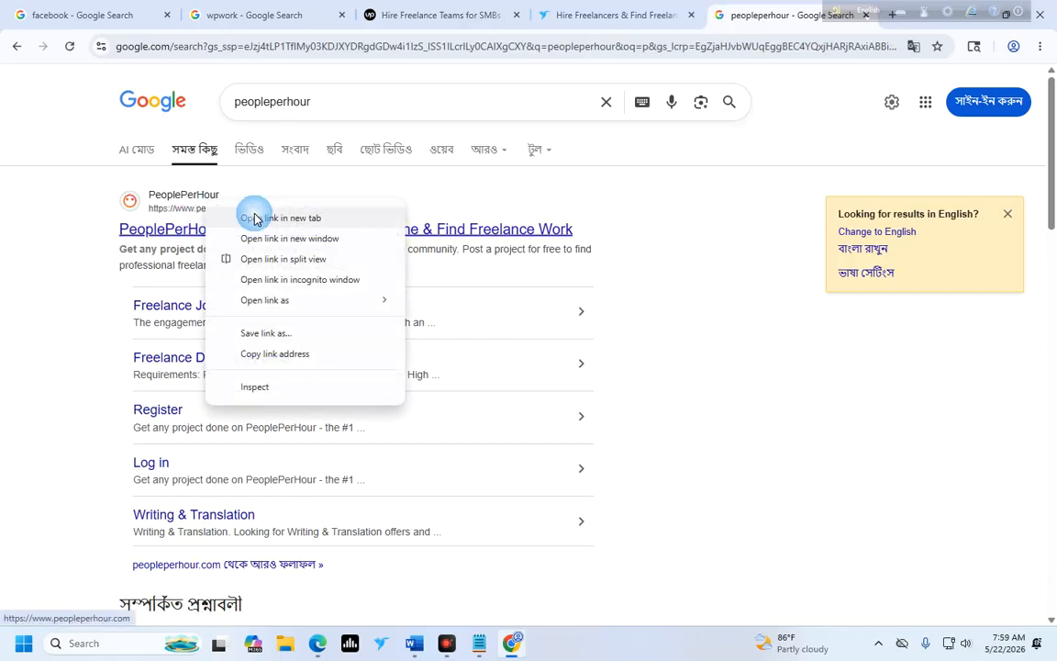
{"action": "left_click", "coordinate": [253, 217]}
{"action": "left_click", "coordinate": [762, 18]}
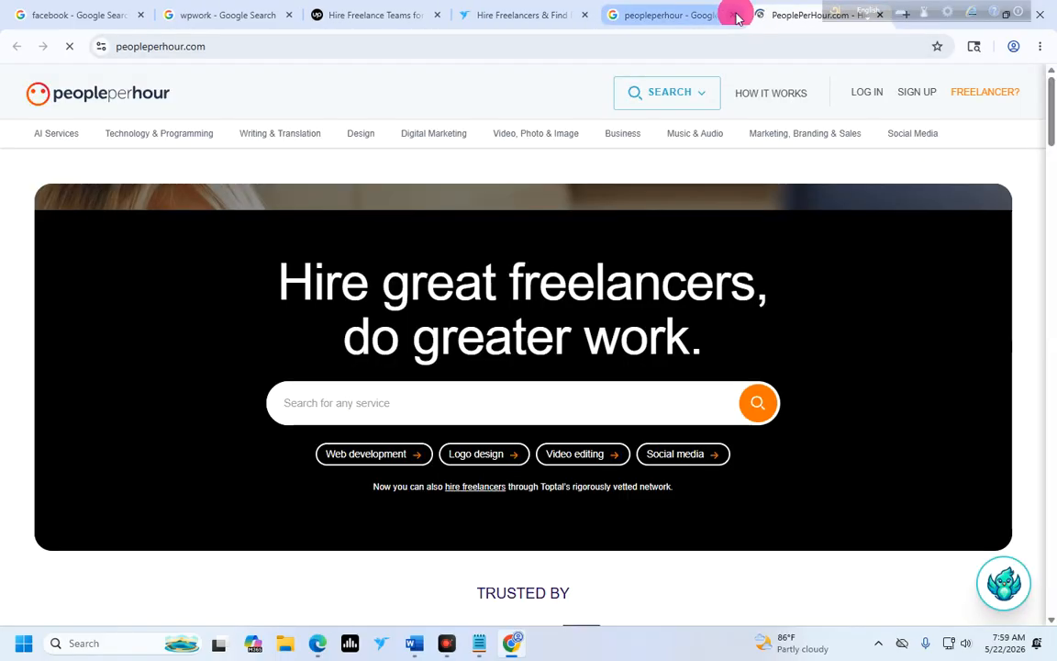
Close the peopleperhour search results tab, keep a new tab open and try to bookmark the PeoplePerHour home page in the markeplace 2026 folder.
{"action": "left_click", "coordinate": [732, 15]}
{"action": "left_click", "coordinate": [759, 15]}
{"action": "left_click", "coordinate": [670, 15]}
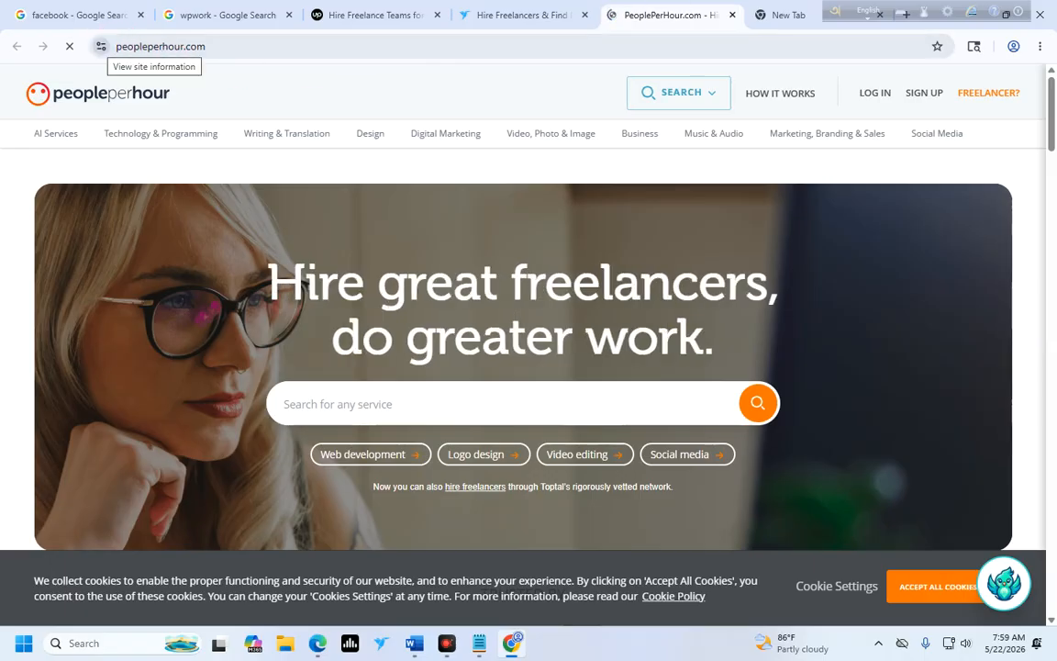
{"action": "left_click_drag", "start_coordinate": [101, 47], "coordinate": [385, 74]}
{"action": "left_click", "coordinate": [427, 76]}
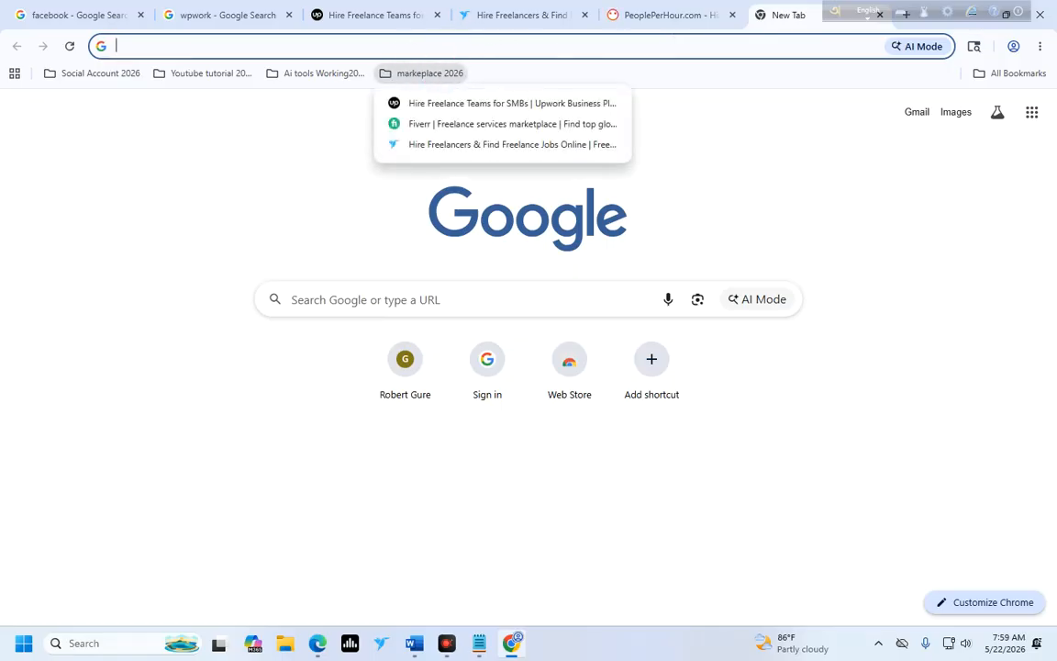
Reload the PeoplePerHour home page and bookmark it in the markeplace 2026 folder.
{"action": "left_click", "coordinate": [704, 14]}
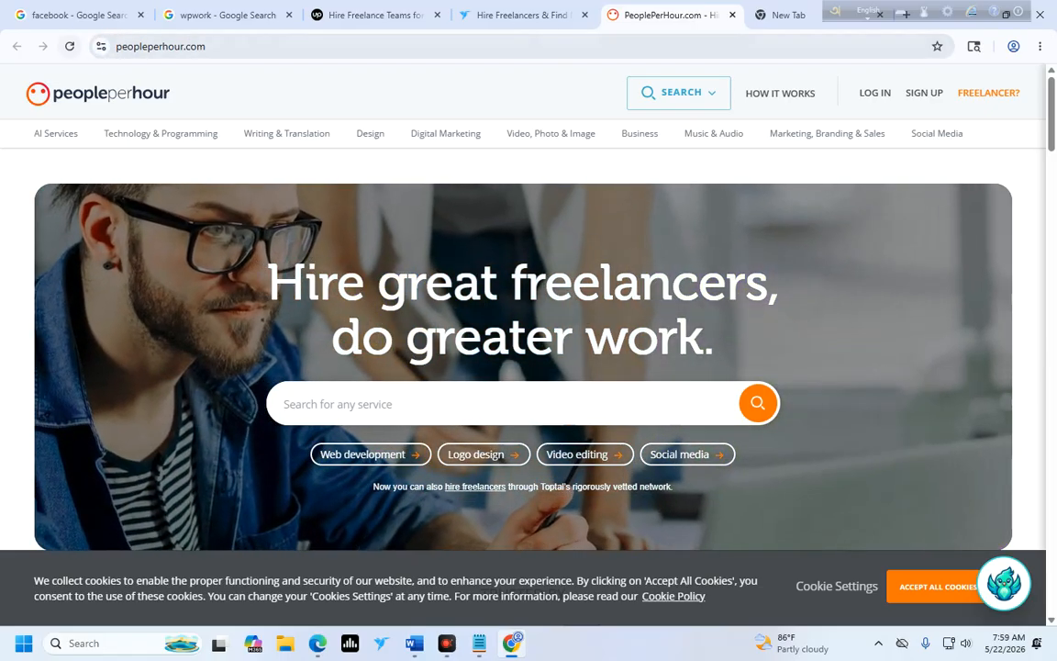
{"action": "left_click", "coordinate": [70, 45]}
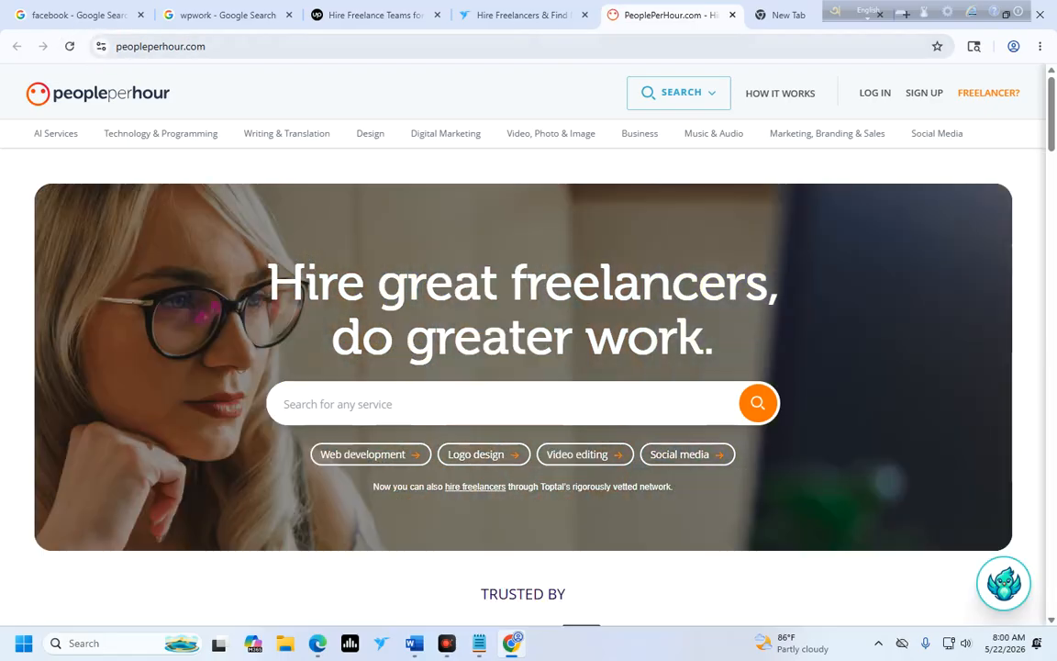
{"action": "left_click_drag", "start_coordinate": [101, 45], "coordinate": [455, 86]}
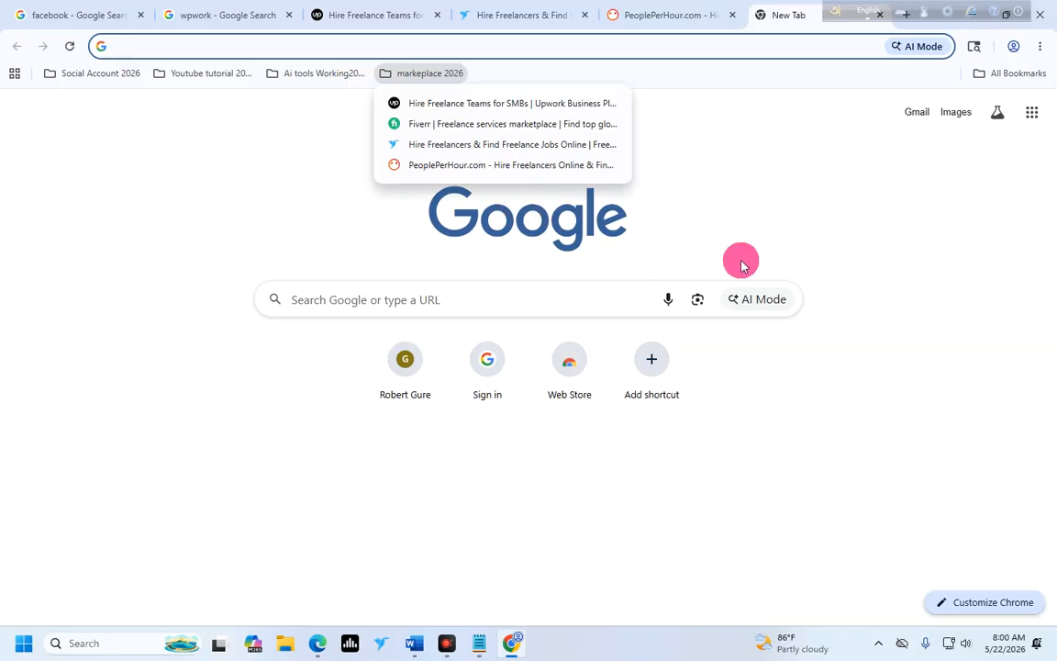
Open the Fiverr bookmark from the markeplace 2026 folder in the blank new tab.
{"action": "left_click", "coordinate": [438, 298]}
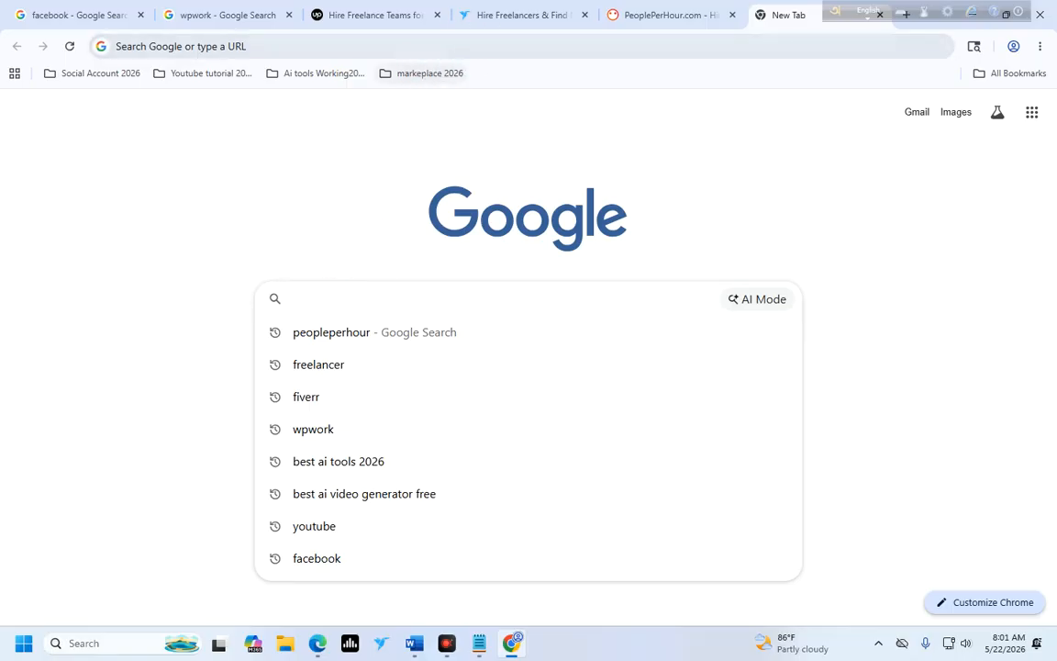
{"action": "left_click", "coordinate": [413, 73]}
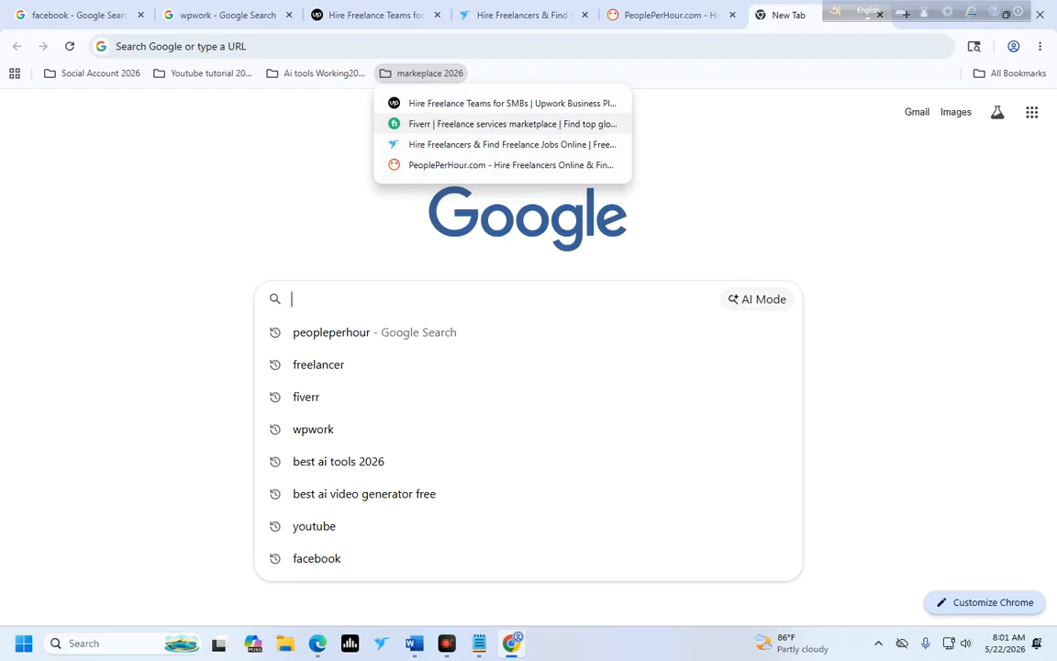
{"action": "left_click", "coordinate": [505, 124]}
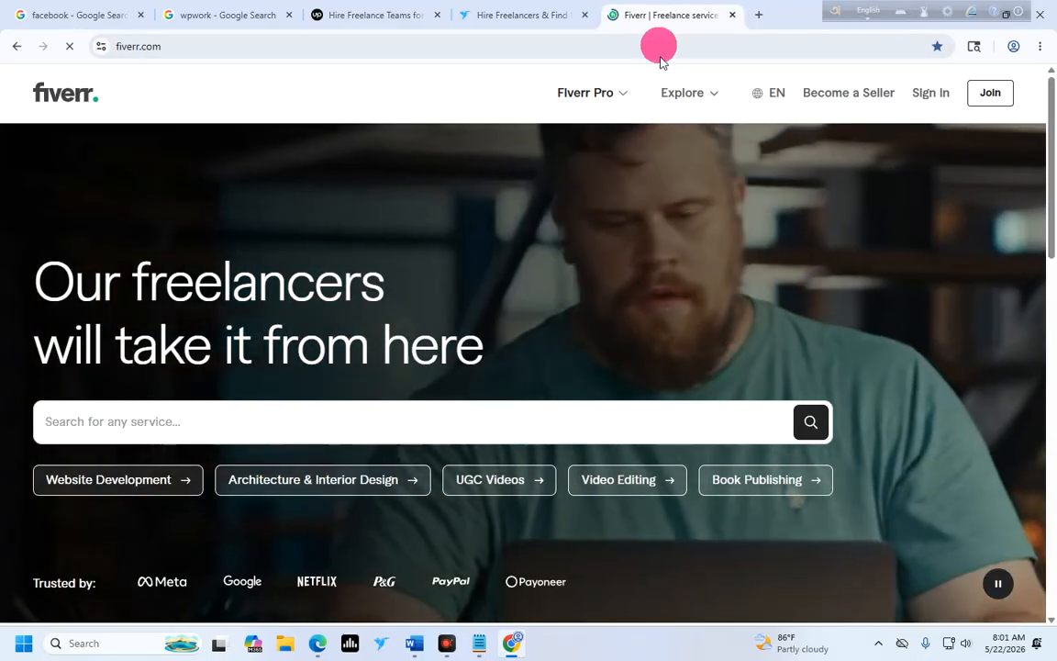
Examine the Fiverr home page's web address, service search field and service category cards.
{"action": "left_click", "coordinate": [241, 44]}
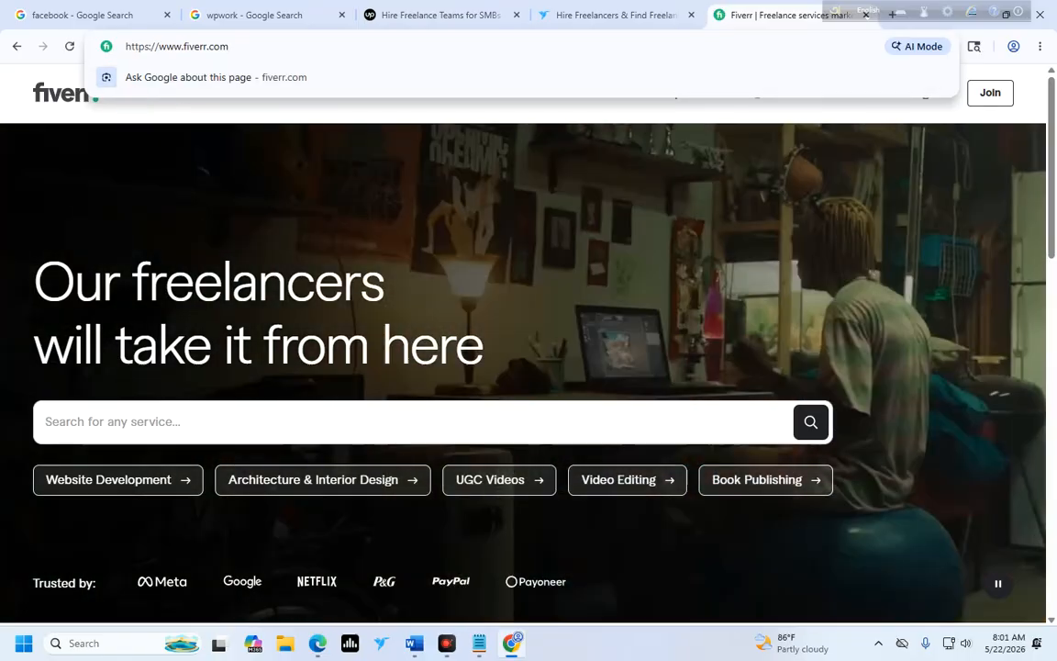
{"action": "left_click", "coordinate": [573, 215]}
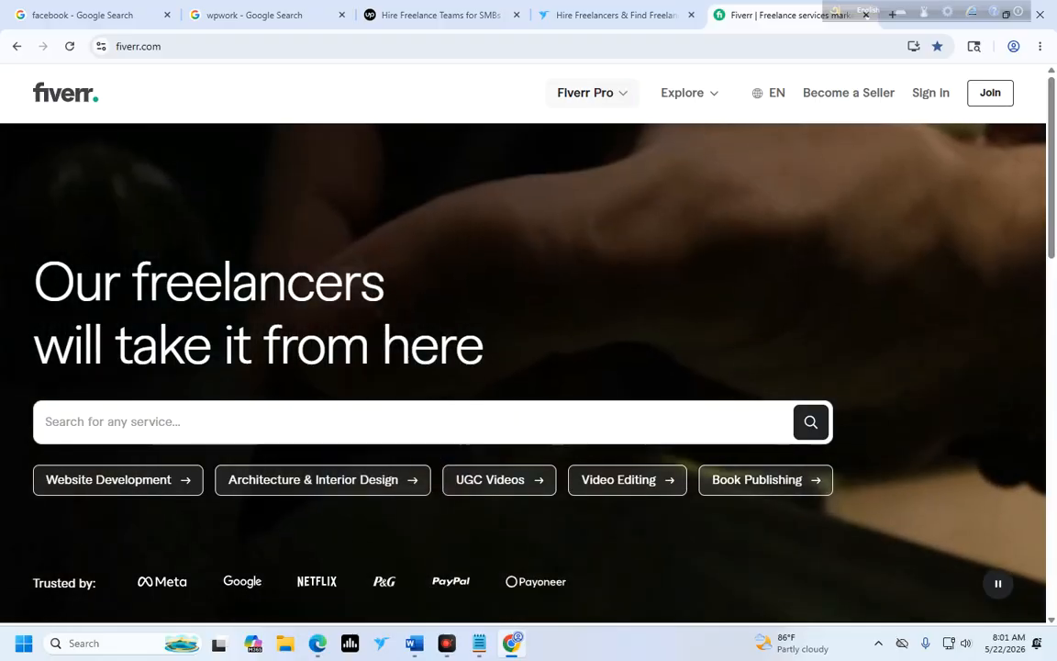
{"action": "left_click", "coordinate": [587, 93]}
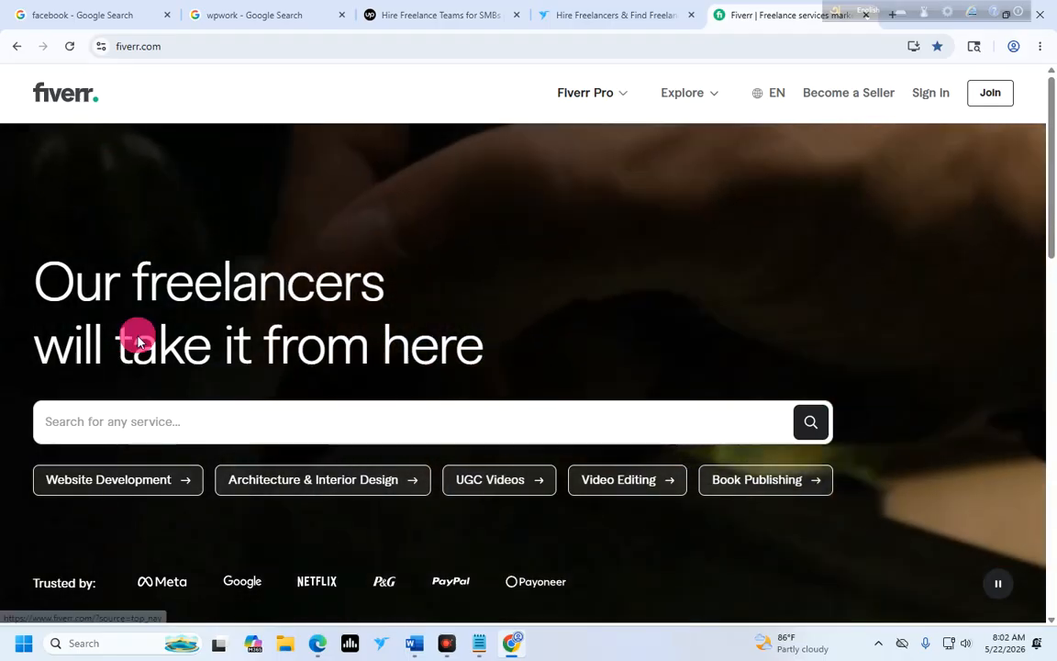
{"action": "scroll", "coordinate": [147, 328], "scroll_direction": "down", "scroll_amount": 2}
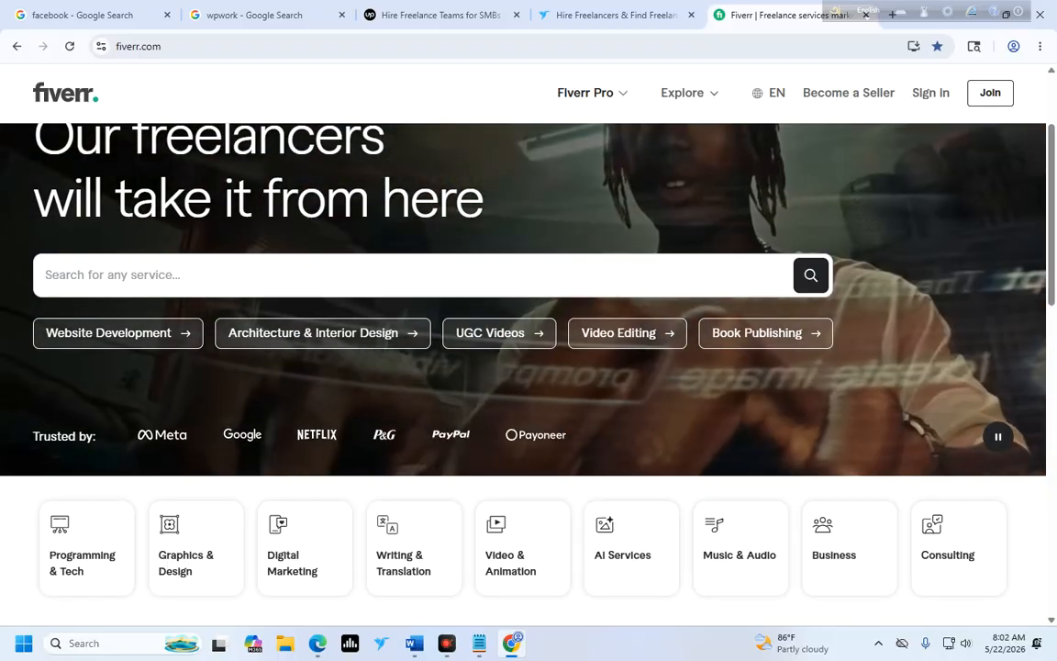
{"action": "left_click", "coordinate": [47, 275]}
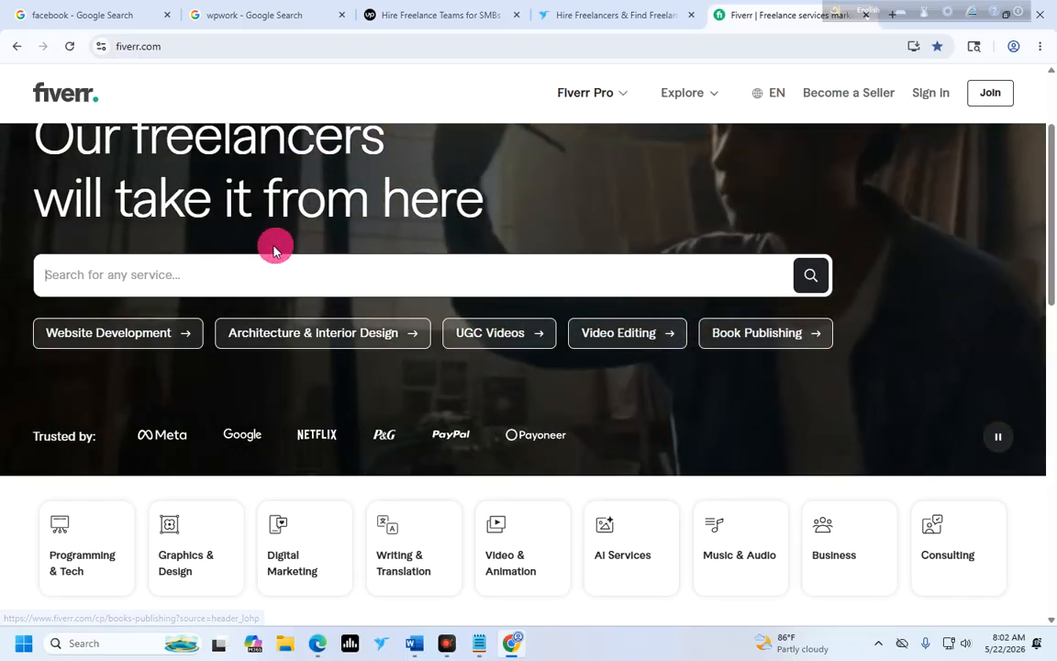
{"action": "left_click", "coordinate": [207, 292]}
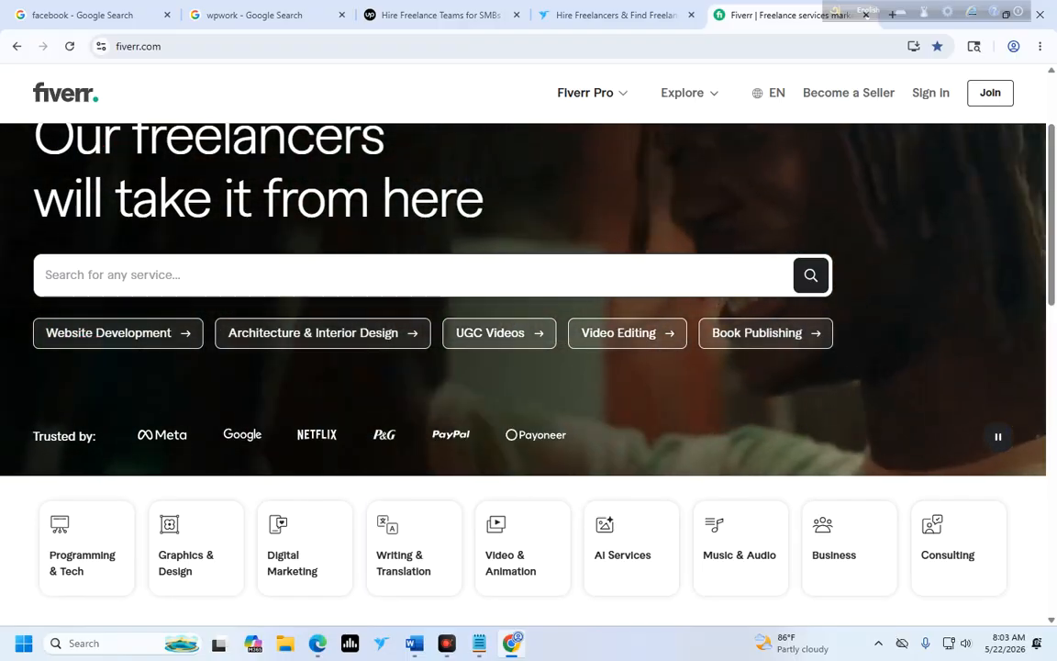
{"action": "double_click", "coordinate": [218, 45]}
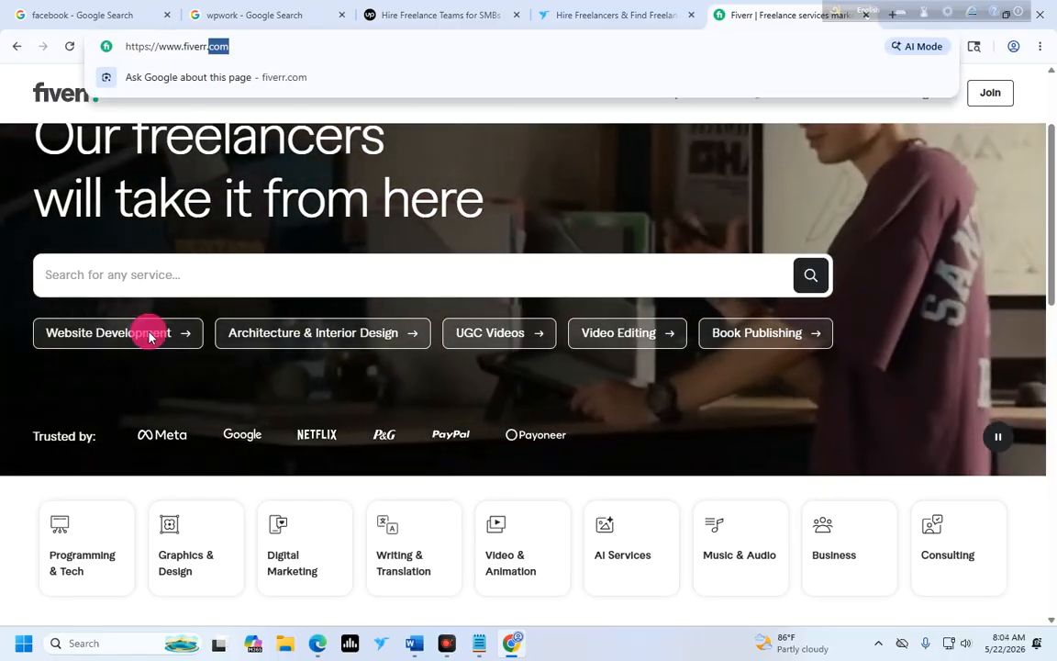
Search Fiverr's services for "excel".
{"action": "left_click", "coordinate": [143, 277]}
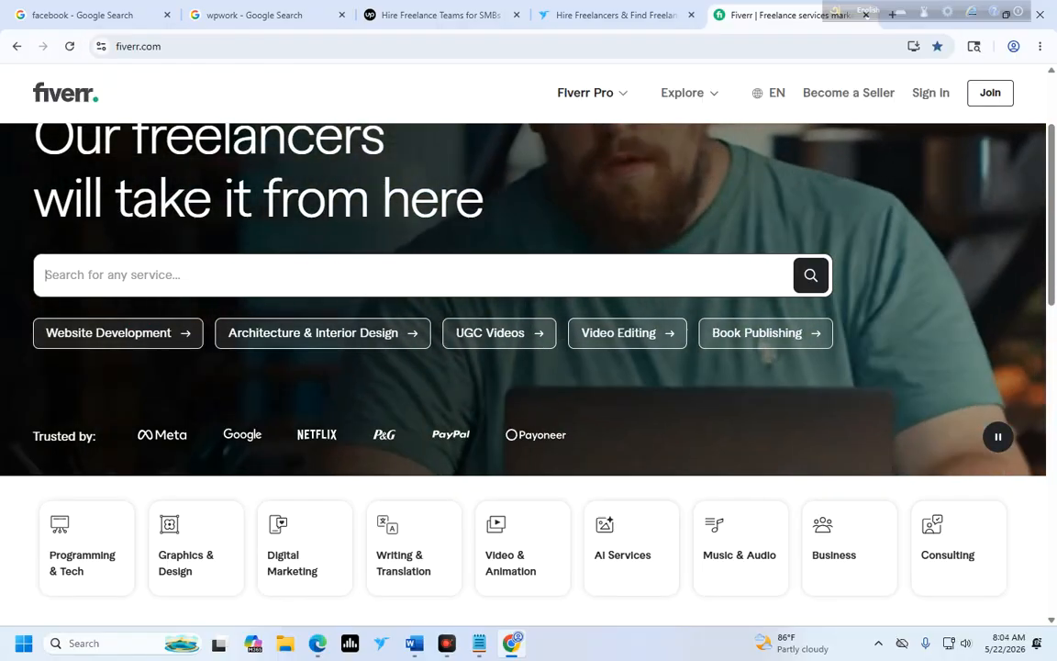
{"action": "type", "text": "m"}
{"action": "key", "text": "BackSpace"}
{"action": "type", "text": "excel"}
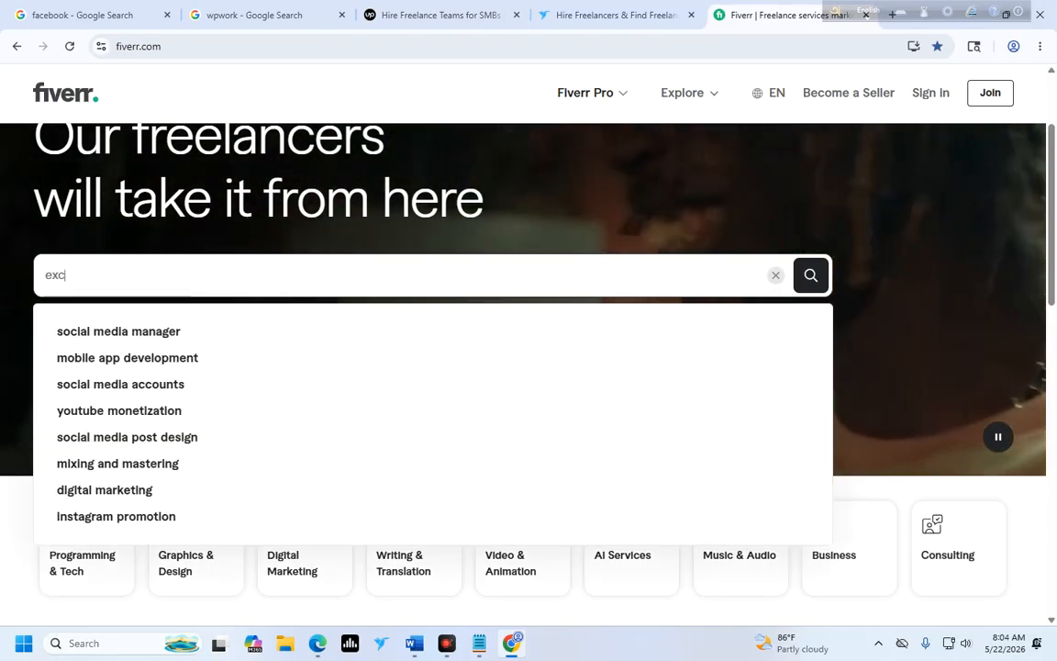
{"action": "key", "text": "Return"}
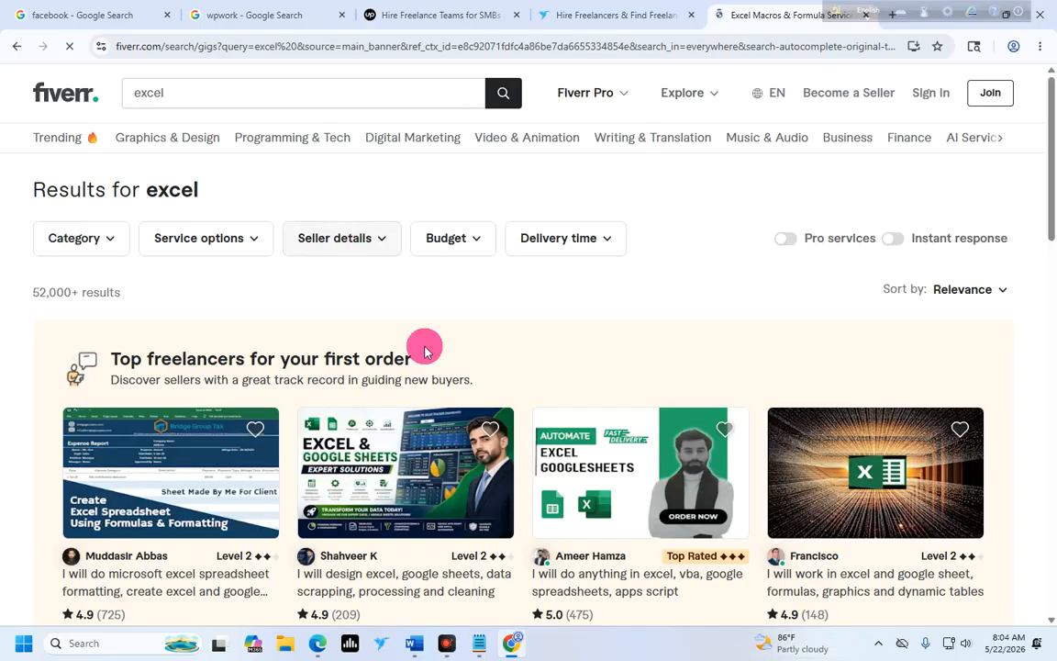
Browse the excel results, open the "I will do anything in excel, vba, google spreadsheets, apps script" gig and dismiss its account sign-up dialog.
{"action": "scroll", "coordinate": [425, 352], "scroll_direction": "down", "scroll_amount": 3}
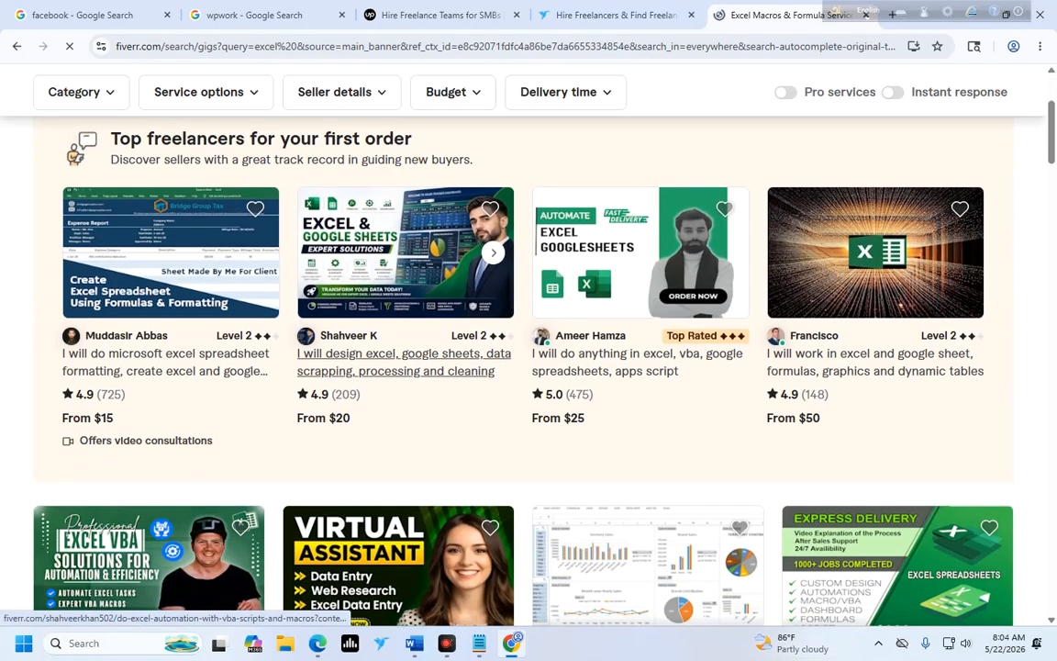
{"action": "scroll", "coordinate": [168, 309], "scroll_direction": "up", "scroll_amount": 1}
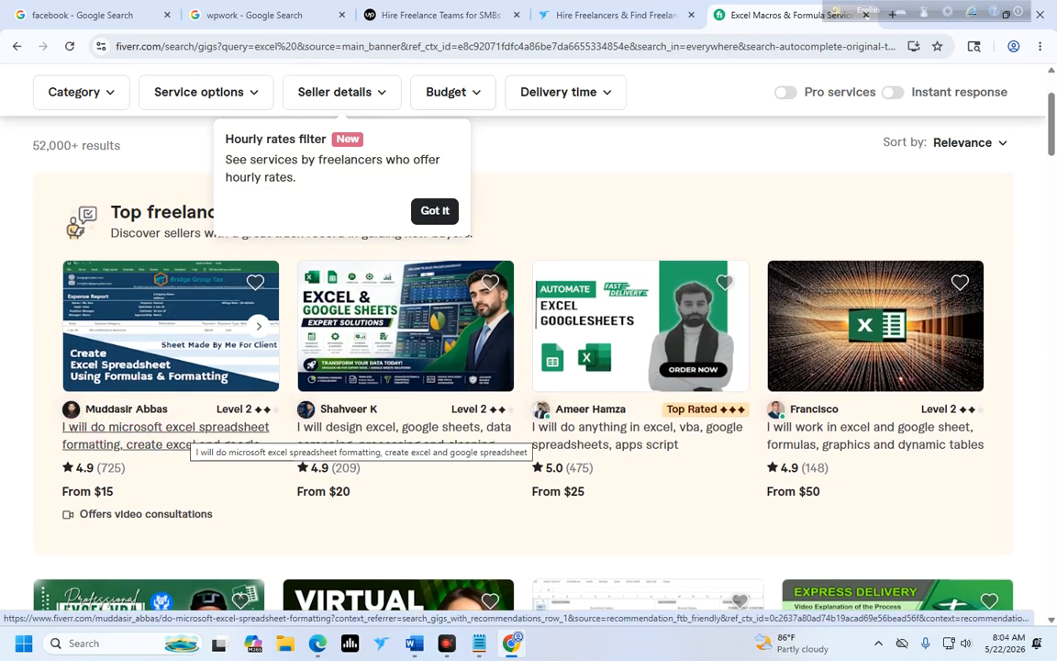
{"action": "left_click", "coordinate": [210, 451]}
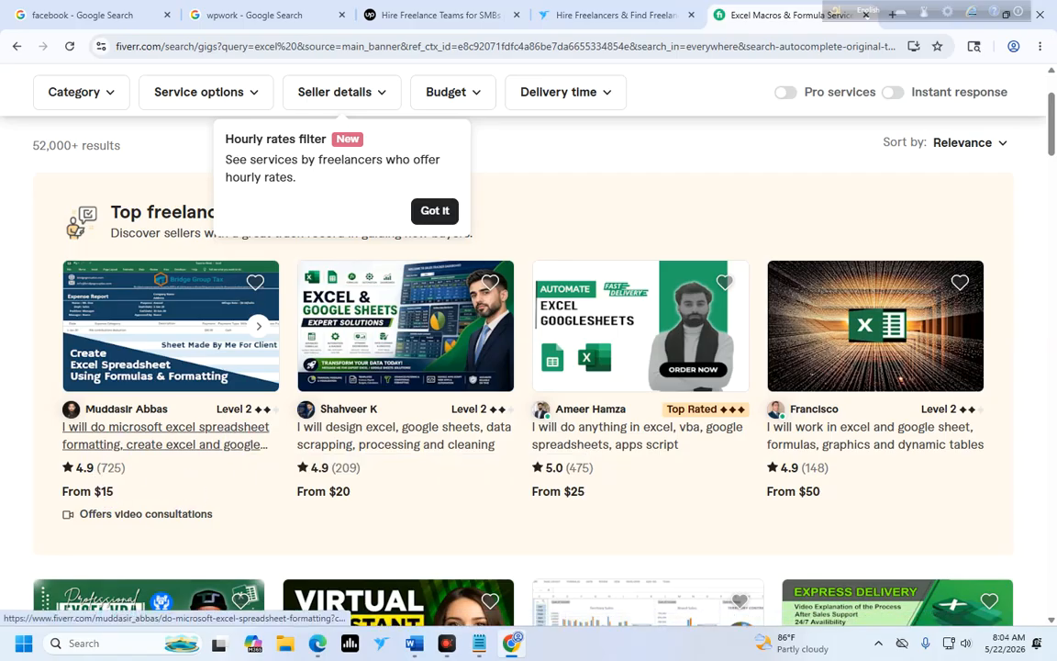
{"action": "scroll", "coordinate": [122, 491], "scroll_direction": "down", "scroll_amount": 1}
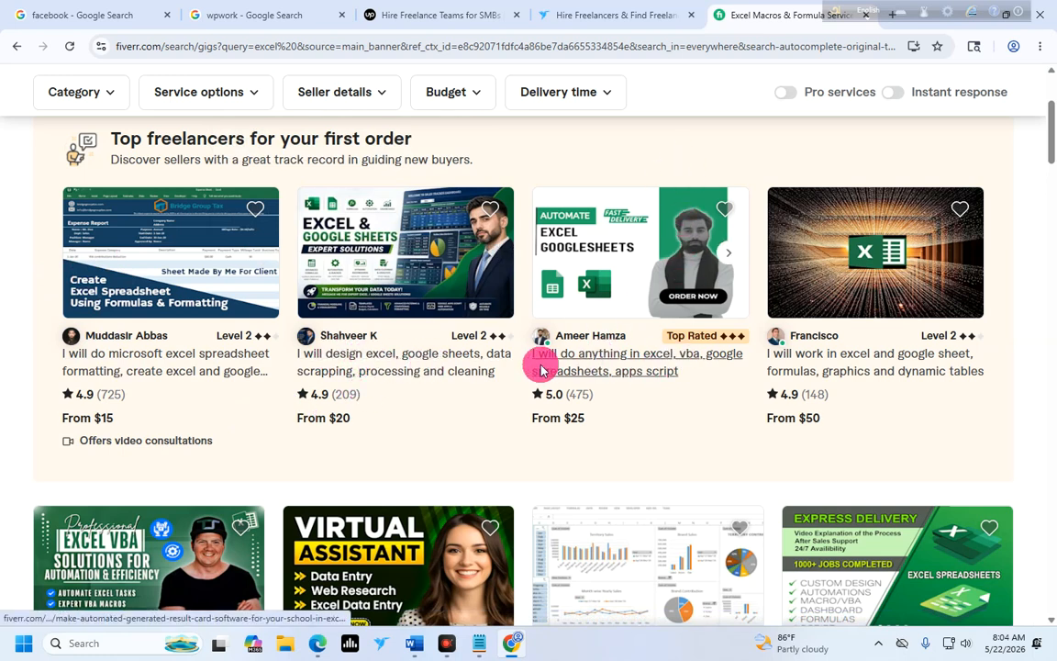
{"action": "left_click", "coordinate": [616, 367]}
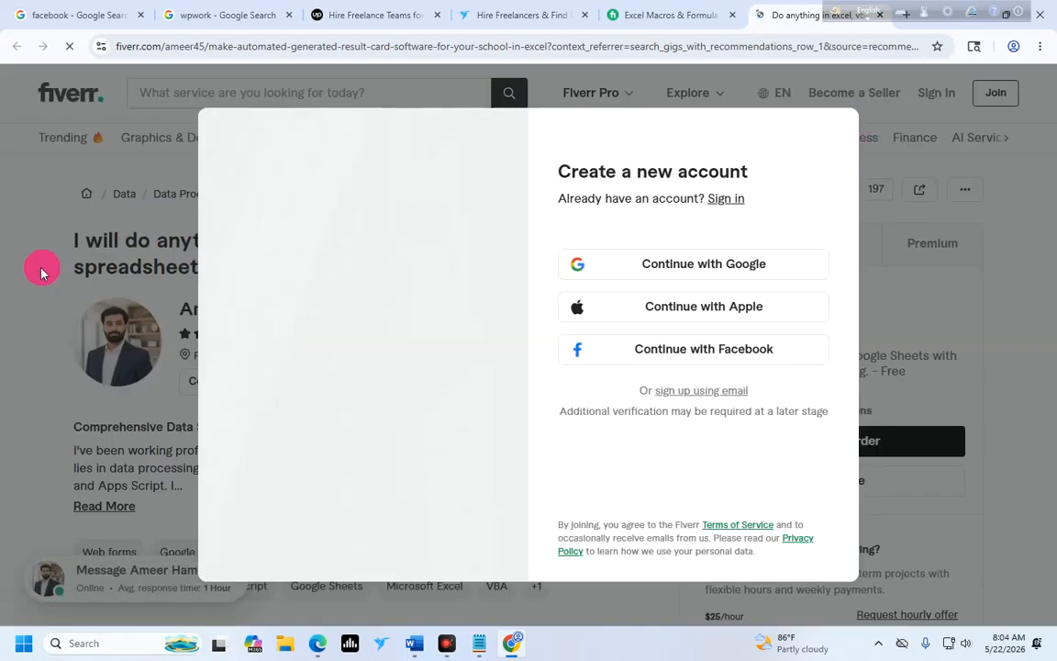
{"action": "left_click", "coordinate": [58, 271]}
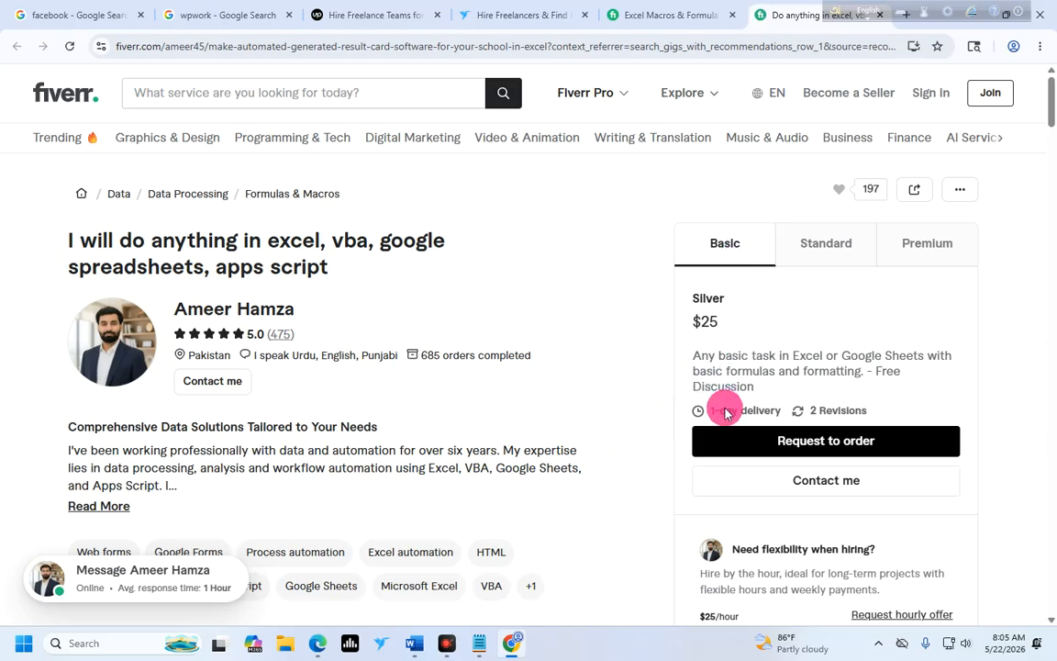
Review the gig's Standard and Premium packages, the seller details and the site's search field.
{"action": "left_click", "coordinate": [813, 246]}
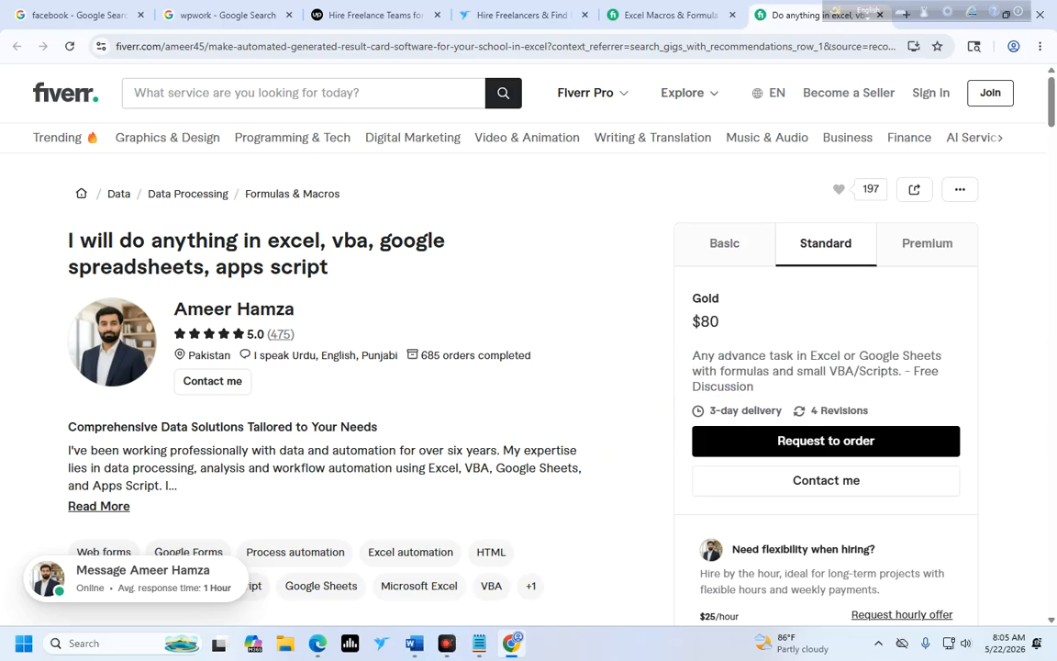
{"action": "left_click", "coordinate": [906, 244]}
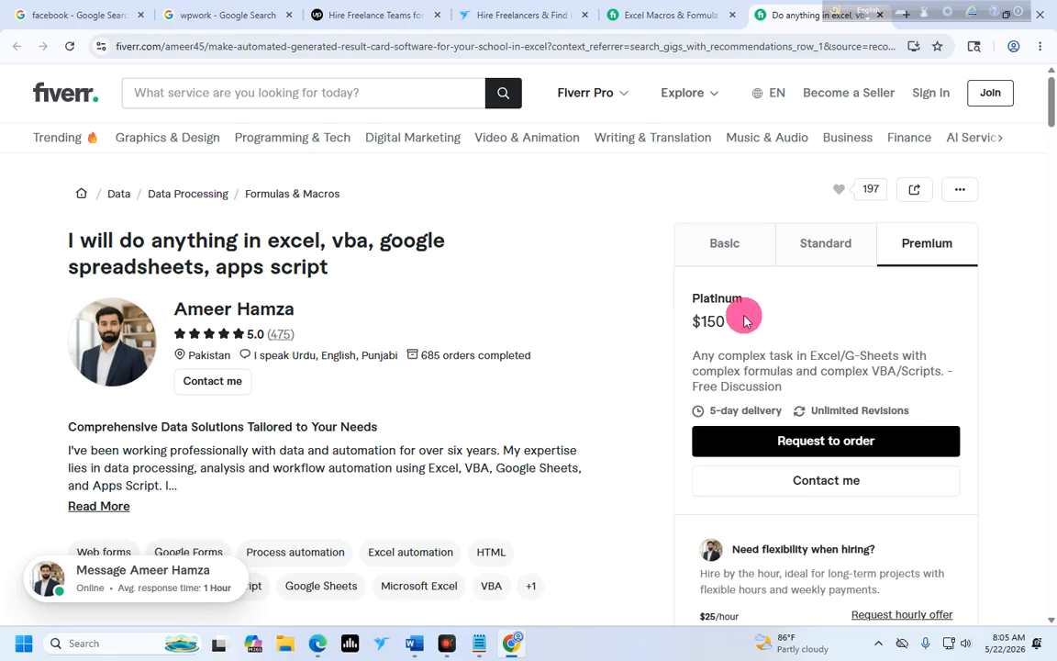
{"action": "scroll", "coordinate": [814, 424], "scroll_direction": "down", "scroll_amount": 2}
{"action": "scroll", "coordinate": [808, 404], "scroll_direction": "down", "scroll_amount": 1}
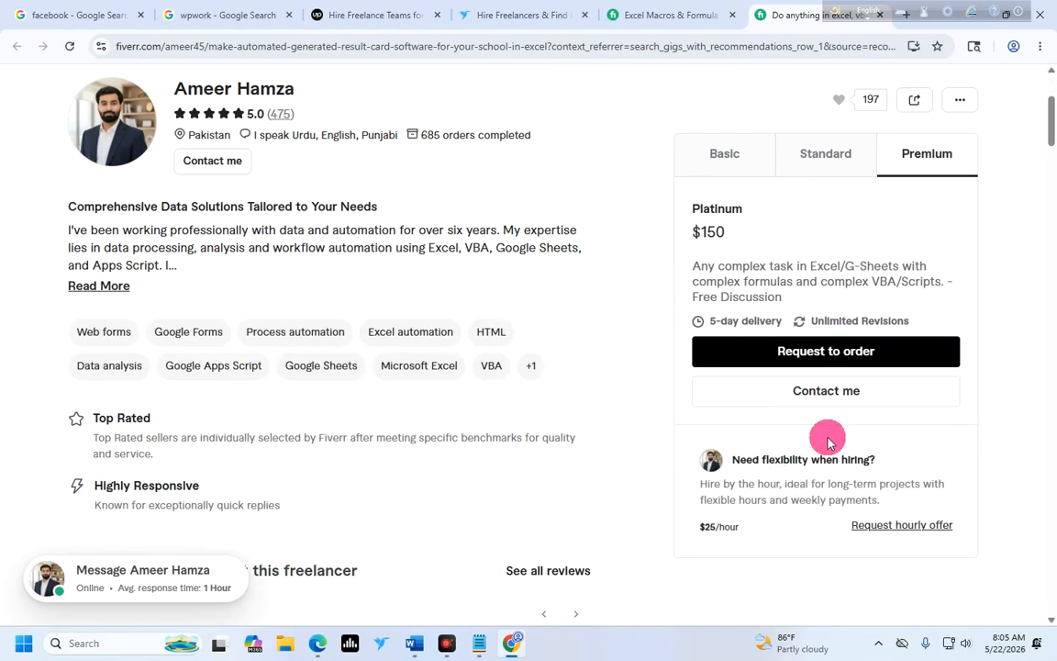
{"action": "scroll", "coordinate": [854, 330], "scroll_direction": "up", "scroll_amount": 3}
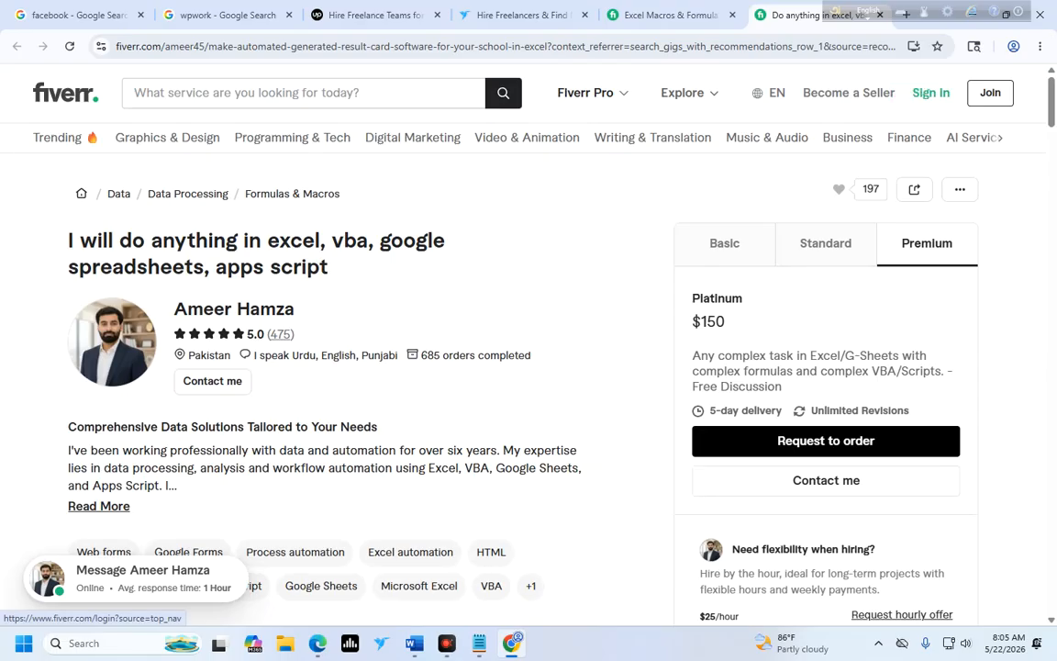
{"action": "left_click", "coordinate": [218, 92]}
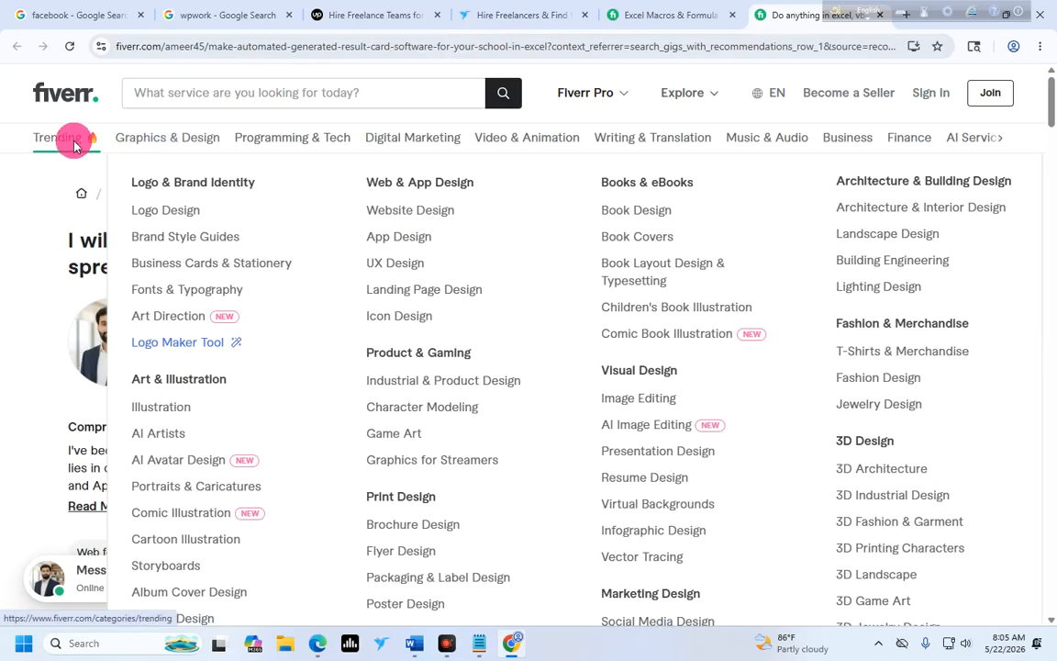
View the service categories under Fiverr's Trending heading and return to the Fiverr home page.
{"action": "mouse_move", "coordinate": [62, 139]}
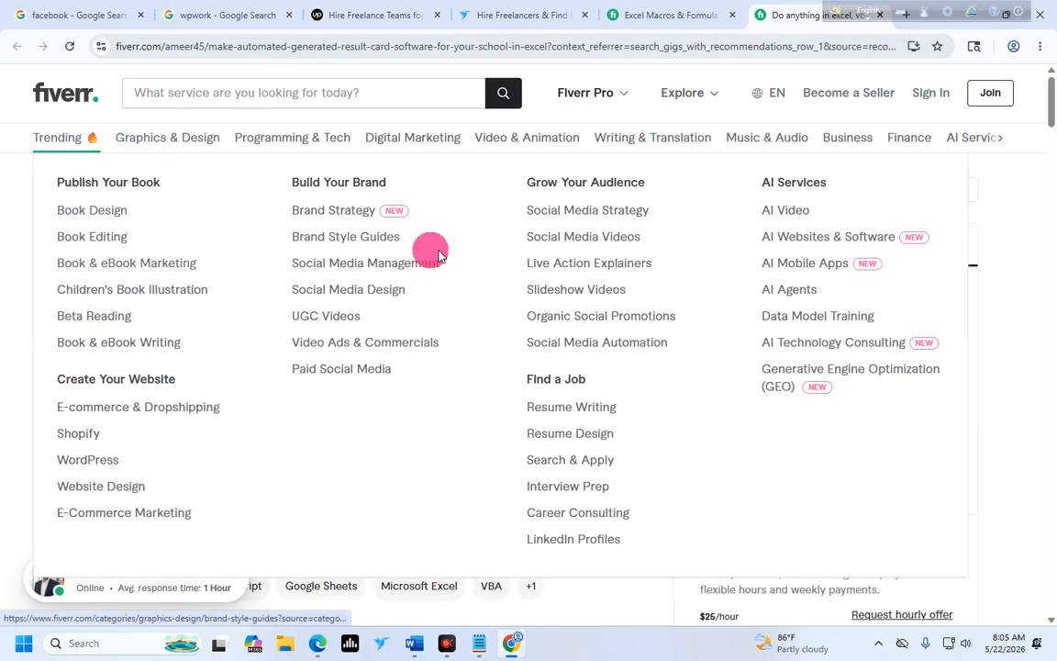
{"action": "scroll", "coordinate": [695, 335], "scroll_direction": "down", "scroll_amount": 3}
{"action": "scroll", "coordinate": [493, 245], "scroll_direction": "up", "scroll_amount": 3}
{"action": "left_click", "coordinate": [131, 97]}
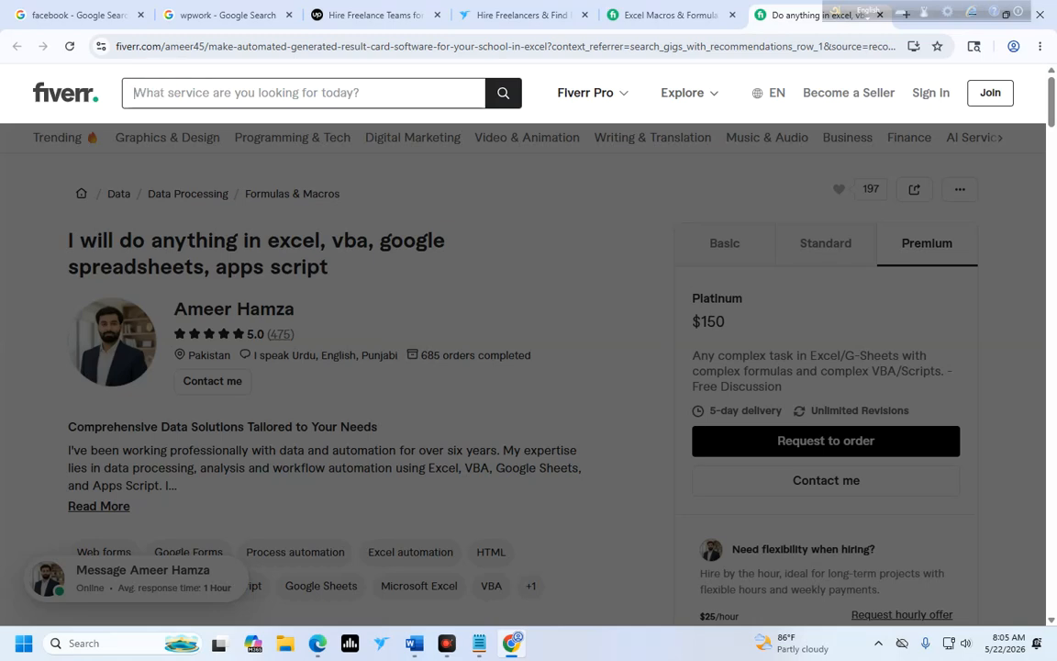
{"action": "left_click", "coordinate": [59, 92]}
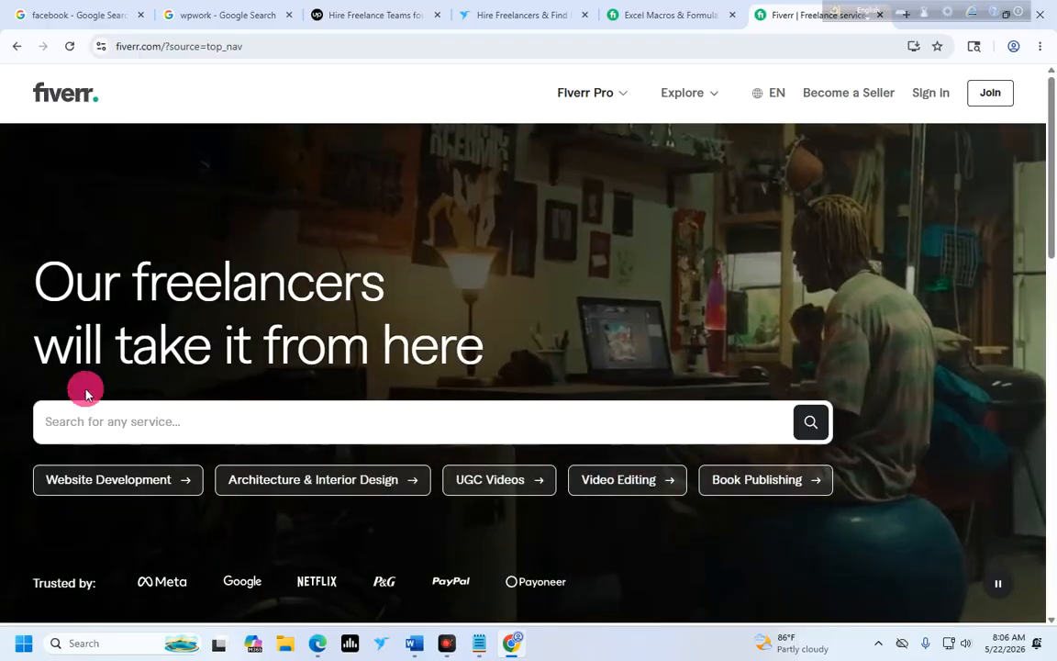
Enter "wor" in the home page's service search and run the suggested search "wordpress website".
{"action": "scroll", "coordinate": [86, 395], "scroll_direction": "down", "scroll_amount": 2}
{"action": "left_click", "coordinate": [150, 277]}
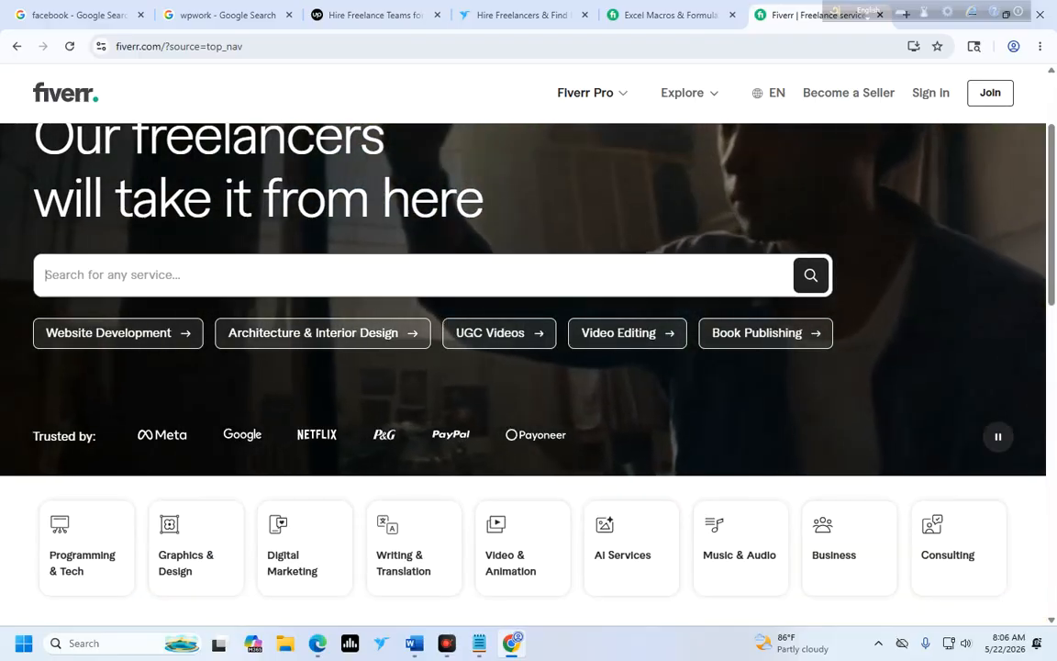
{"action": "type", "text": "wor"}
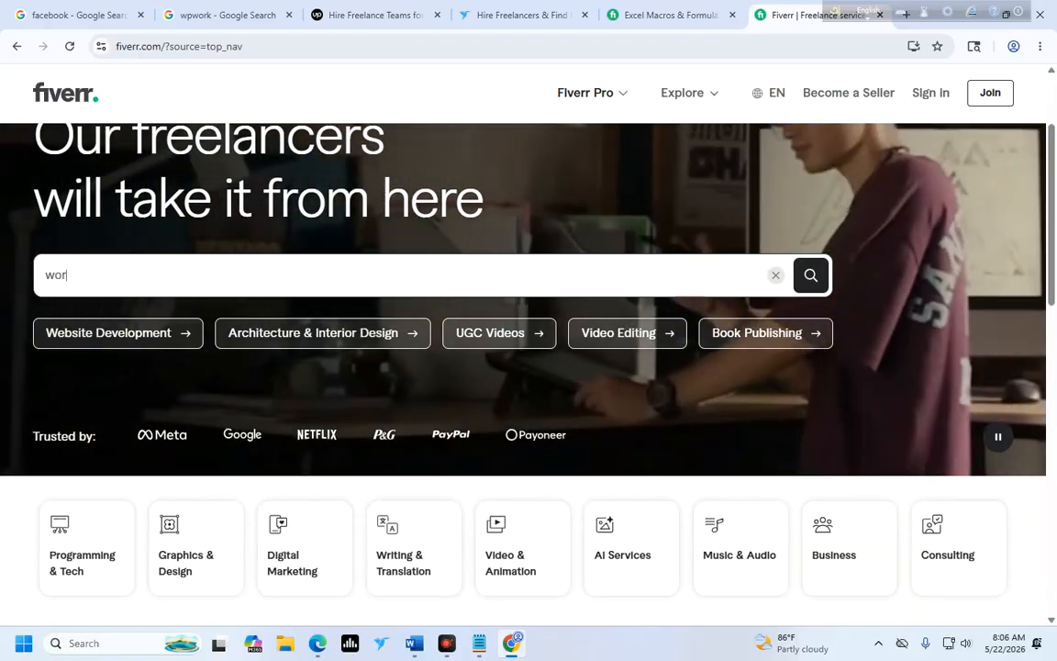
{"action": "type", "text": "p"}
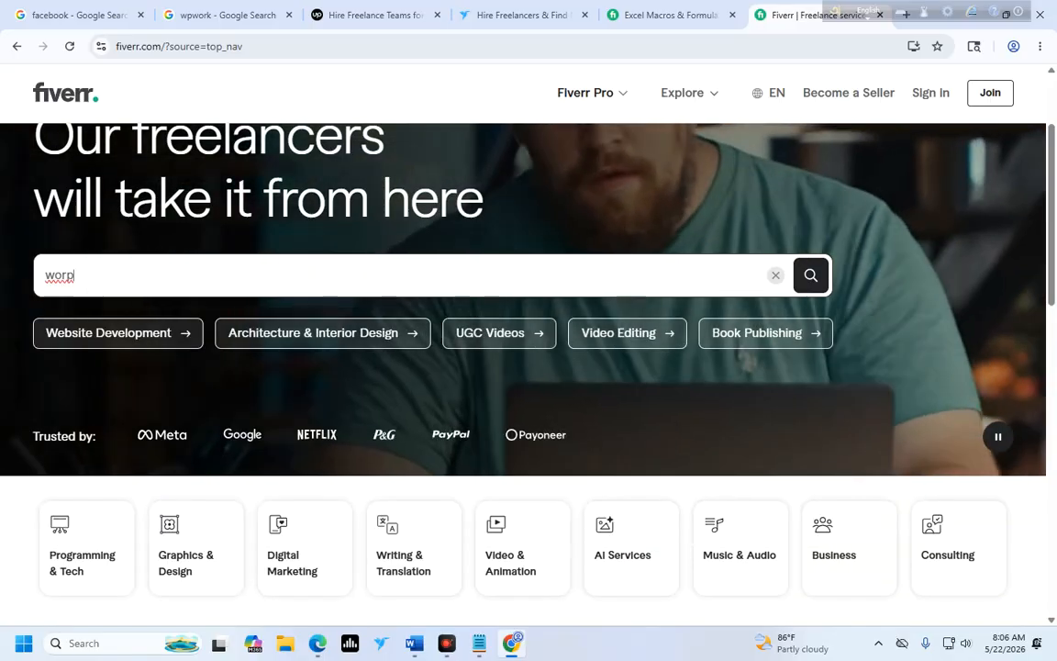
{"action": "key", "text": "BackSpace"}
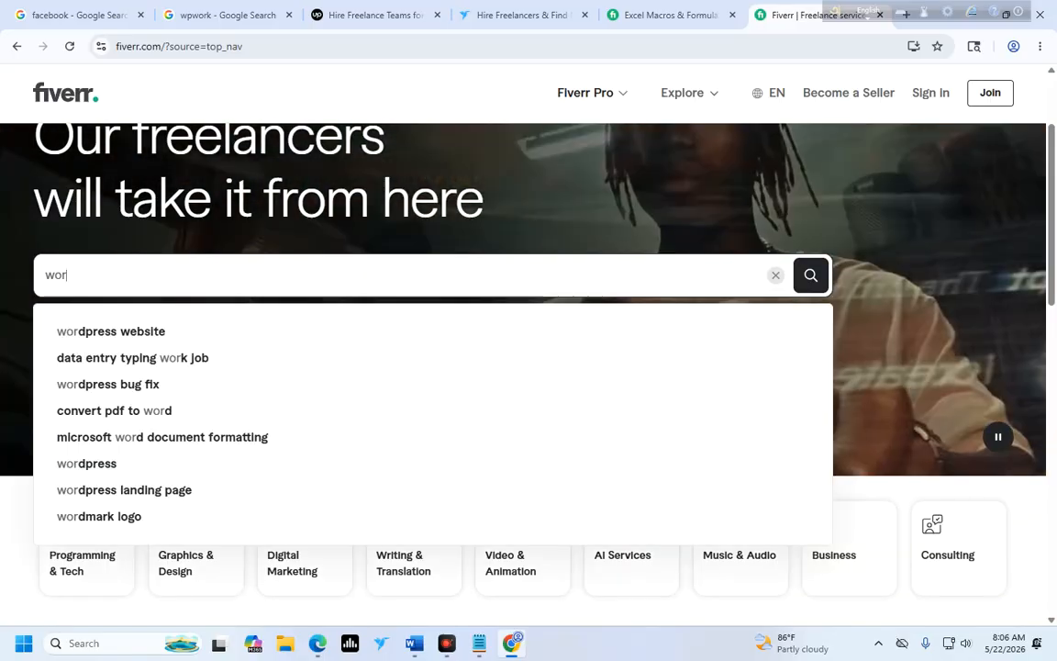
{"action": "left_click", "coordinate": [103, 321]}
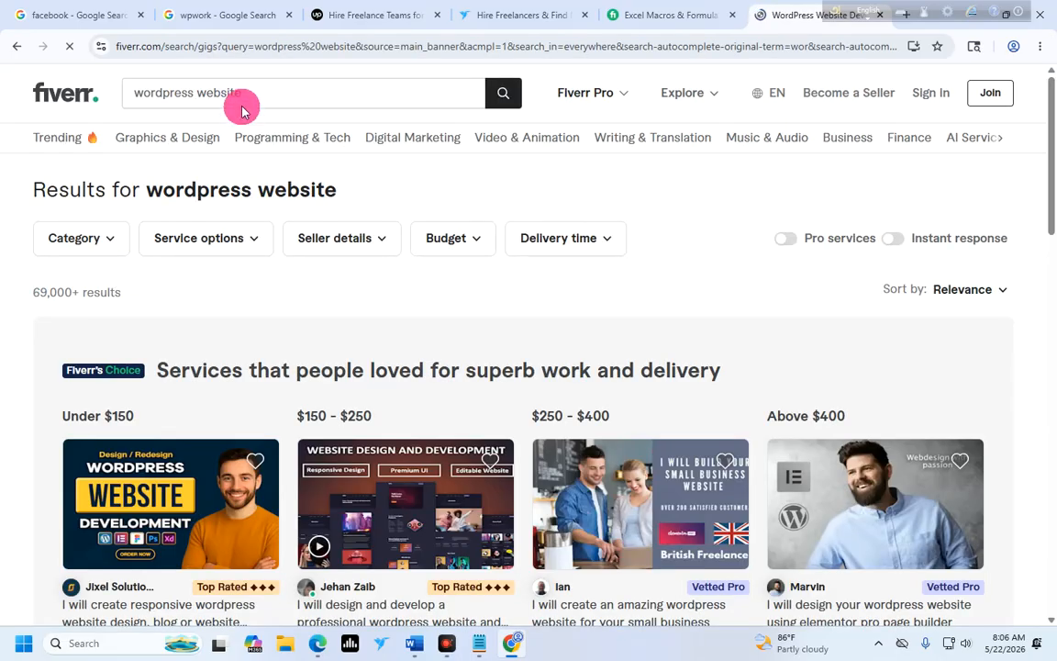
Shorten the search query to "wordpress" and run the search again.
{"action": "left_click_drag", "start_coordinate": [221, 89], "coordinate": [196, 90]}
{"action": "left_click", "coordinate": [293, 95]}
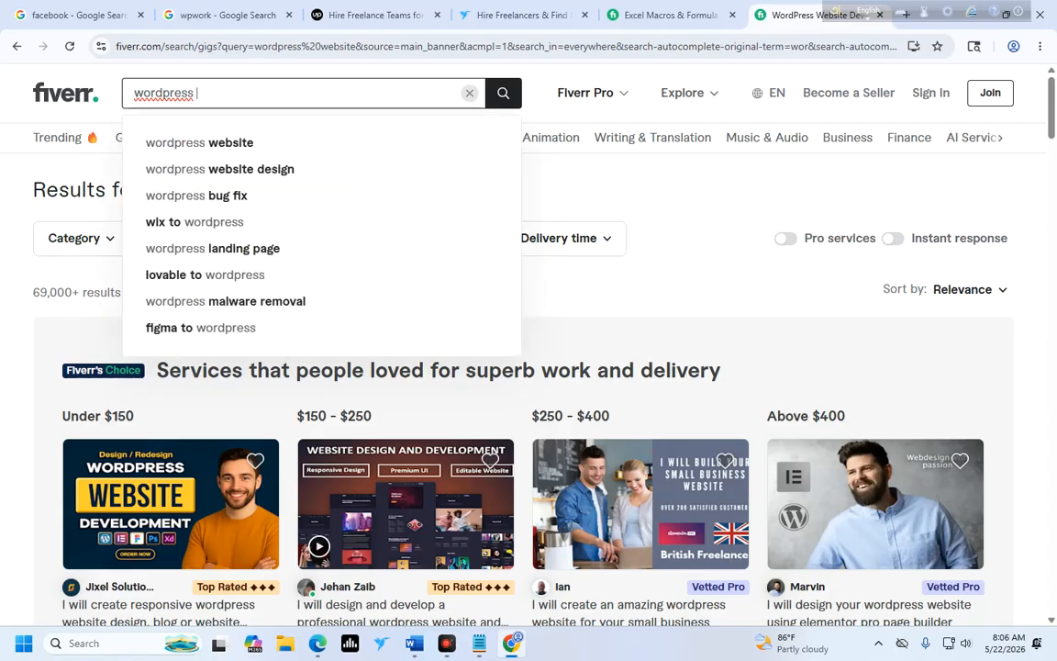
{"action": "type", "text": "wor"}
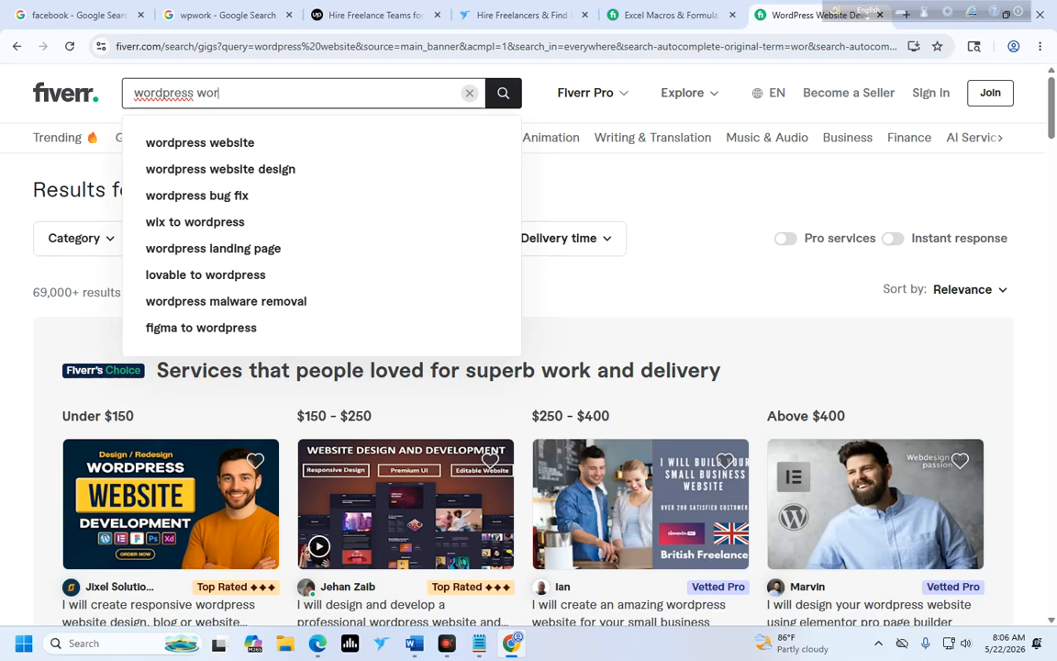
{"action": "key", "text": "BackSpace"}
{"action": "key", "text": "BackSpace"}
{"action": "key", "text": "BackSpace"}
{"action": "key", "text": "BackSpace"}
{"action": "key", "text": "BackSpace"}
{"action": "key", "text": "BackSpace"}
{"action": "key", "text": "BackSpace"}
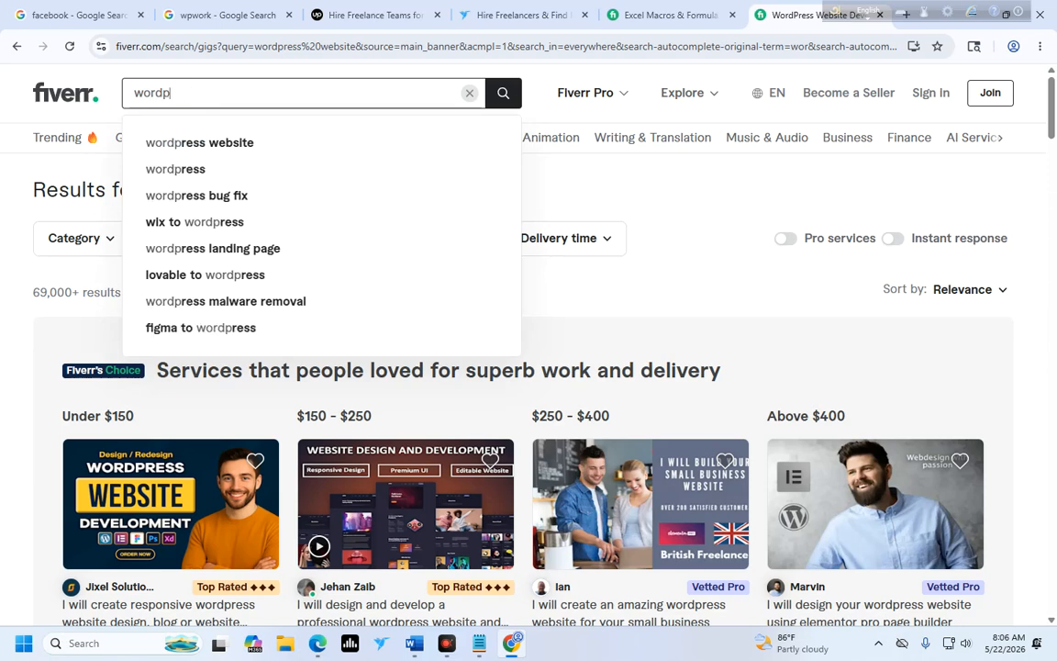
{"action": "type", "text": "ress"}
{"action": "key", "text": "Return"}
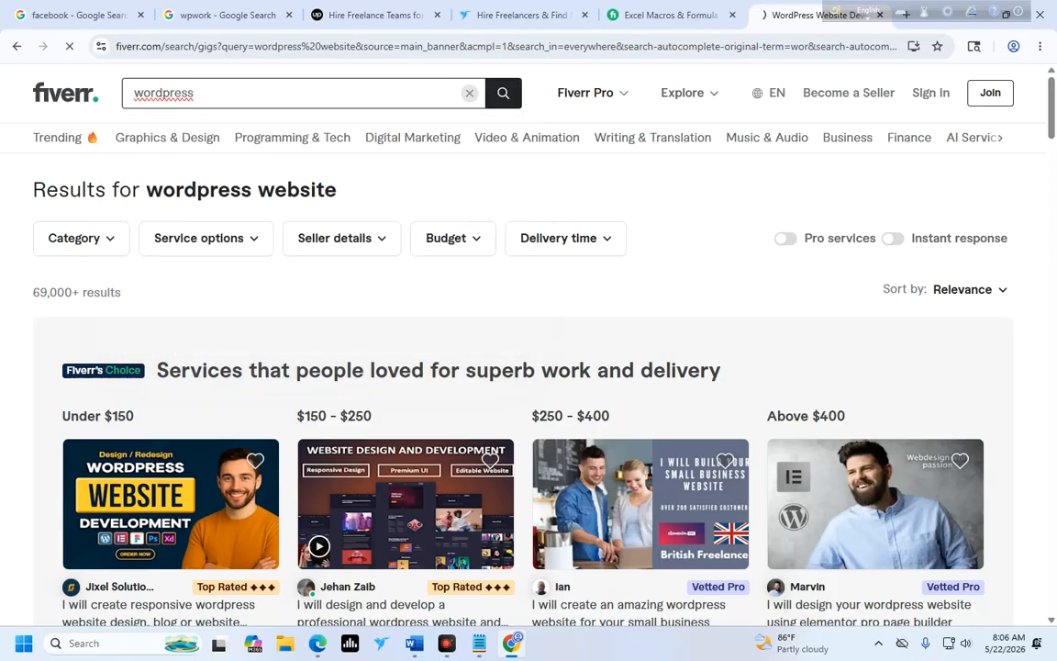
Open the "I will design or duplicate or build a wordpress website" gig from the results and view its Standard and Premium packages.
{"action": "scroll", "coordinate": [276, 239], "scroll_direction": "down", "scroll_amount": 2}
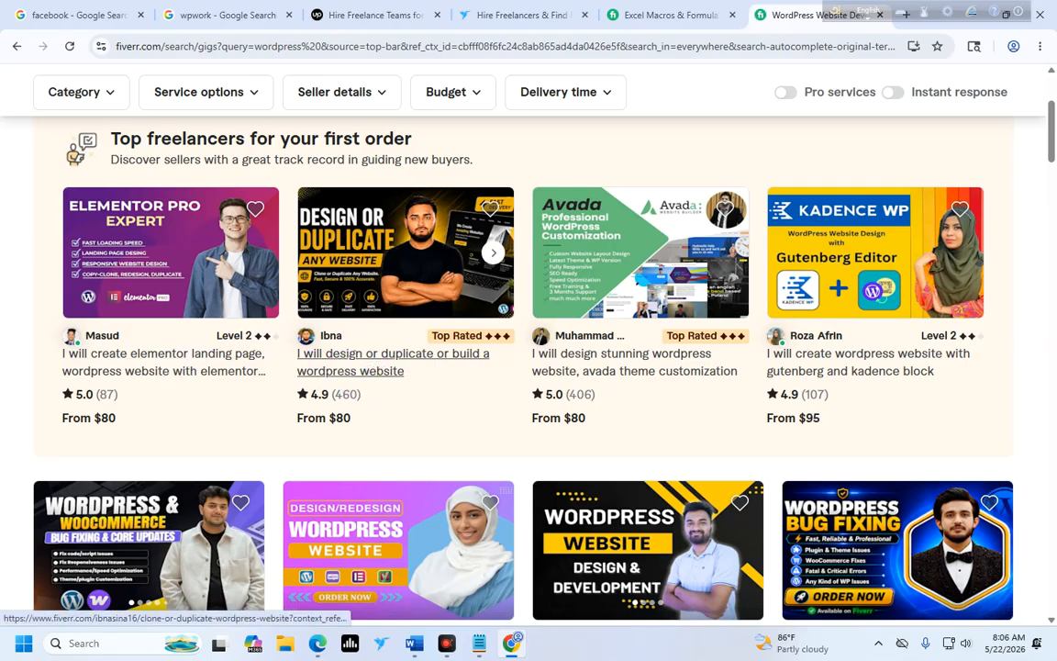
{"action": "left_click", "coordinate": [394, 362]}
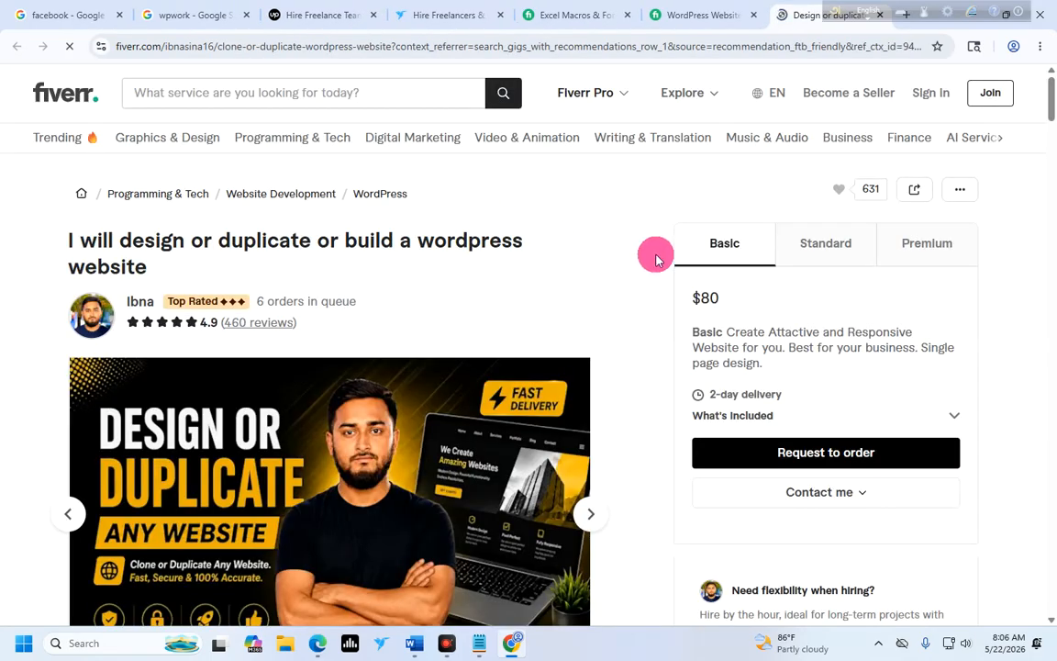
{"action": "left_click", "coordinate": [842, 243]}
{"action": "left_click", "coordinate": [923, 250]}
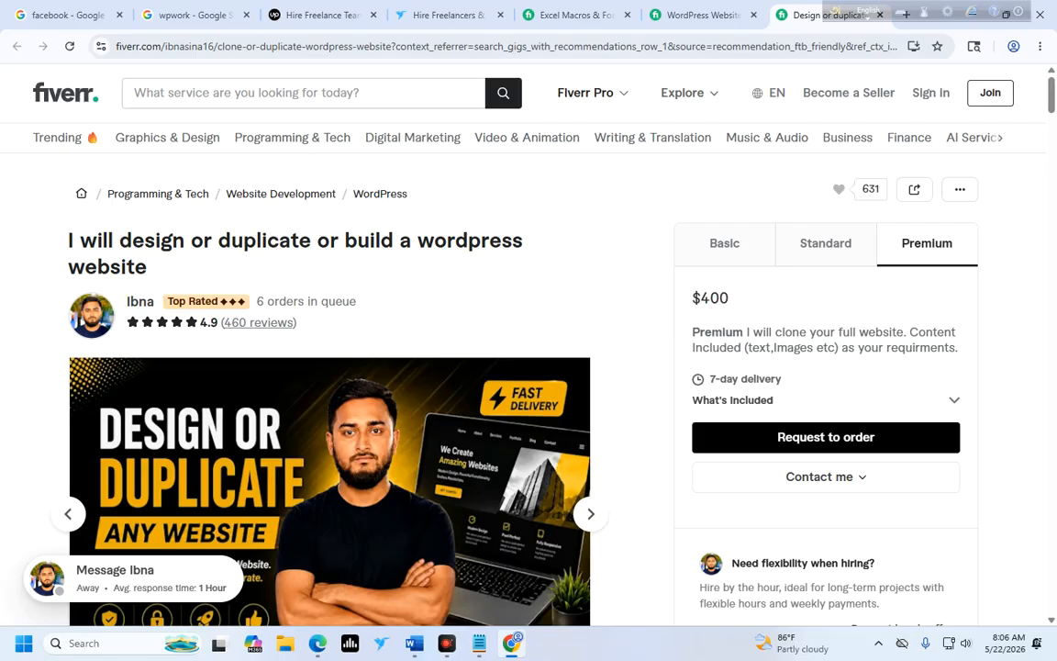
Compare the WordPress gig's Basic, Standard and Premium packages and check the seller's rating and orders in queue.
{"action": "scroll", "coordinate": [179, 300], "scroll_direction": "down", "scroll_amount": 2}
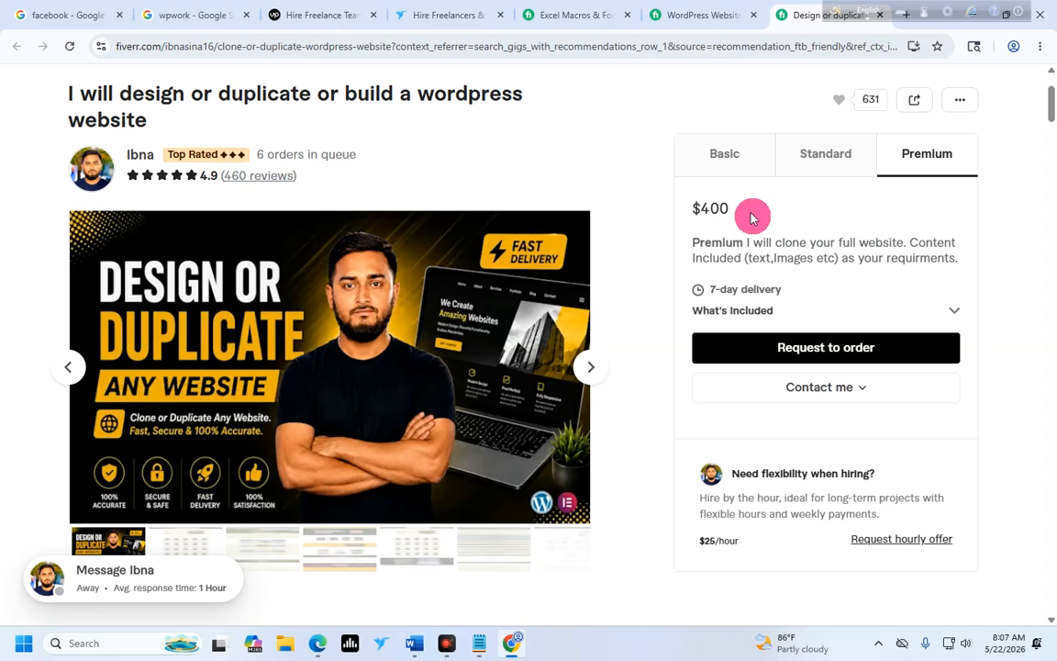
{"action": "left_click", "coordinate": [739, 165]}
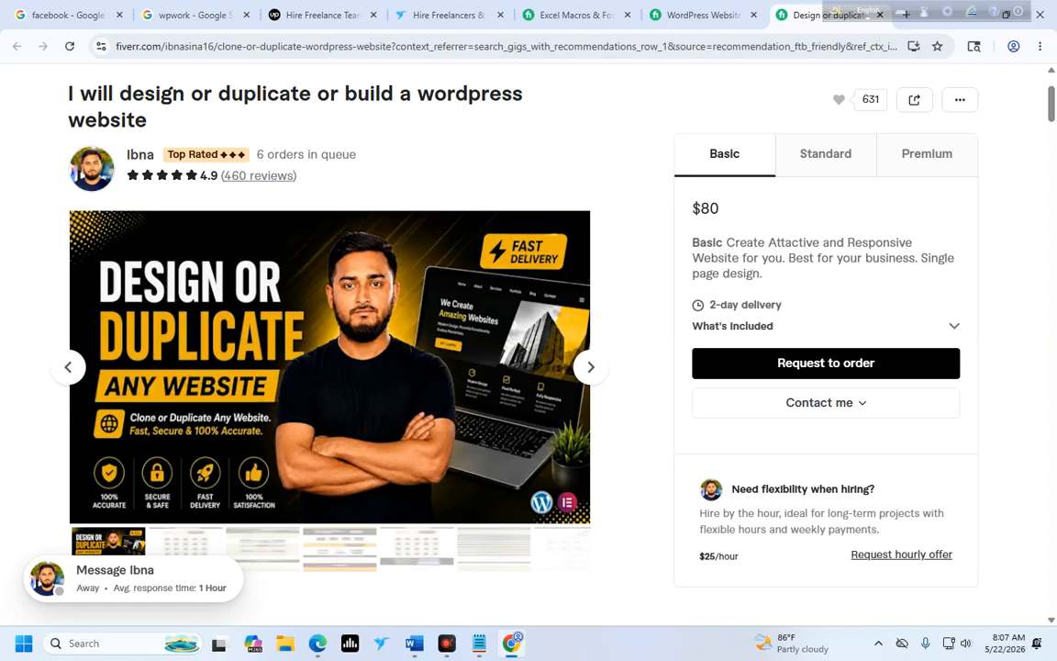
{"action": "left_click", "coordinate": [823, 156]}
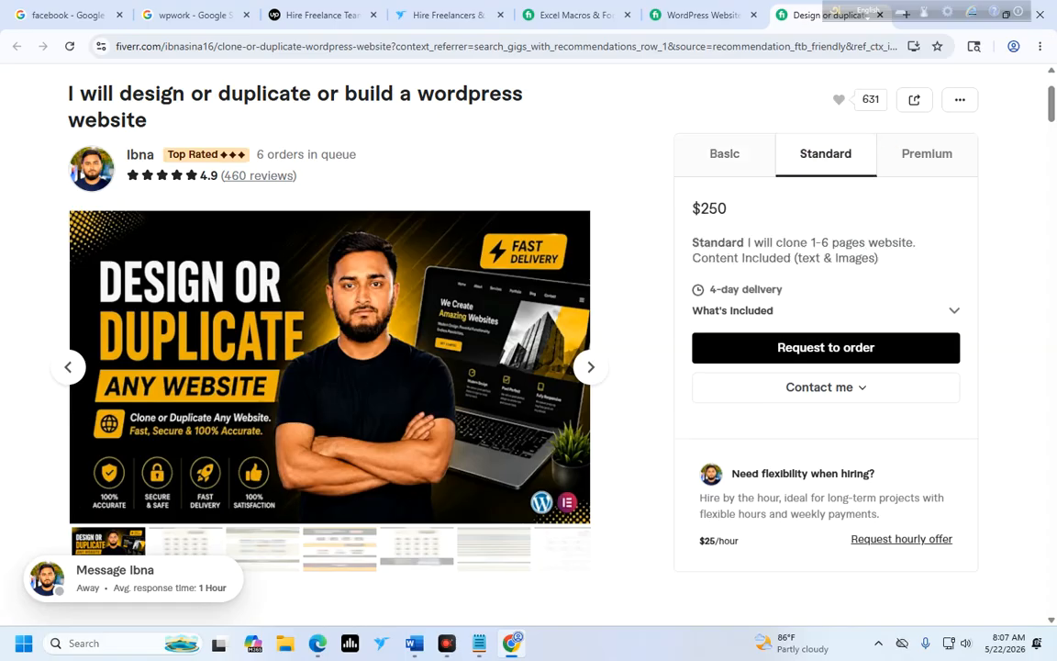
{"action": "left_click", "coordinate": [925, 154]}
{"action": "scroll", "coordinate": [337, 162], "scroll_direction": "up", "scroll_amount": 1}
{"action": "scroll", "coordinate": [339, 160], "scroll_direction": "up", "scroll_amount": 2}
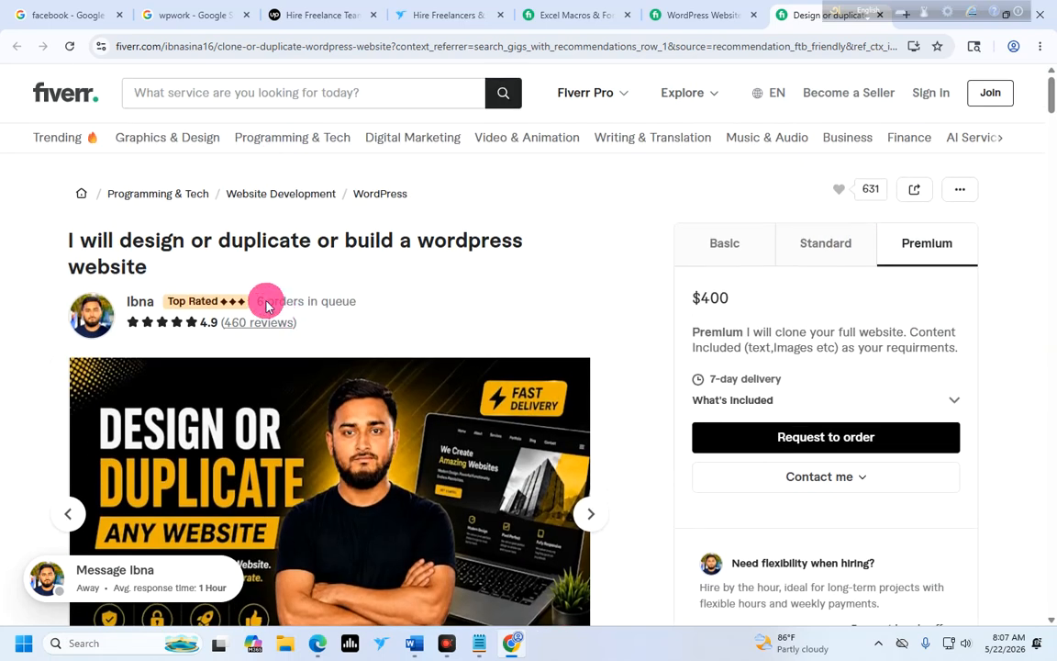
{"action": "scroll", "coordinate": [276, 292], "scroll_direction": "down", "scroll_amount": 1}
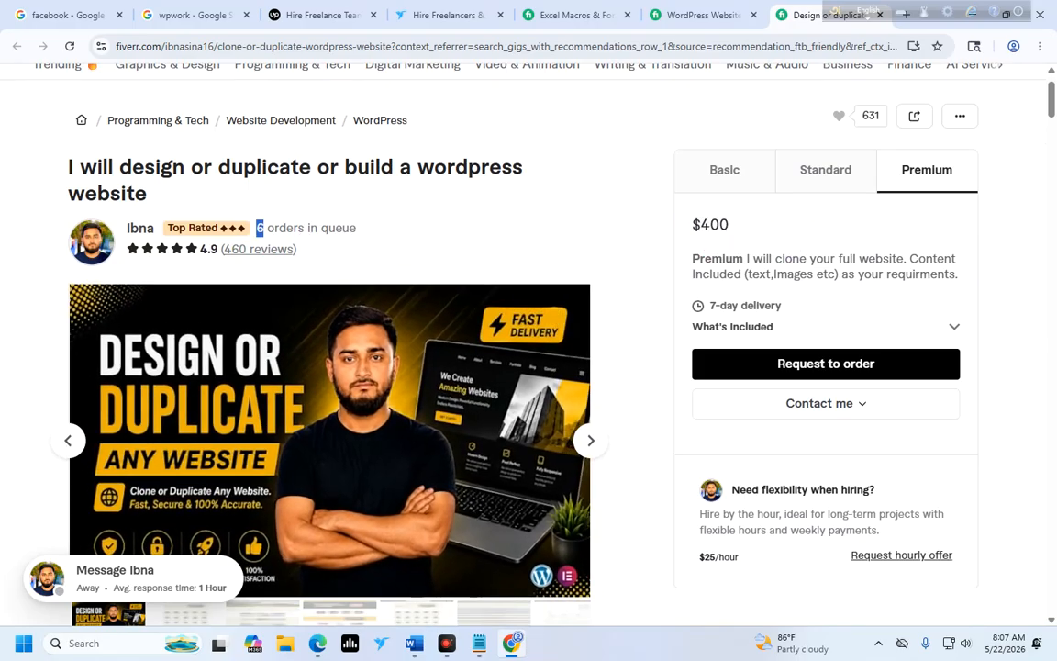
{"action": "scroll", "coordinate": [448, 262], "scroll_direction": "up", "scroll_amount": 1}
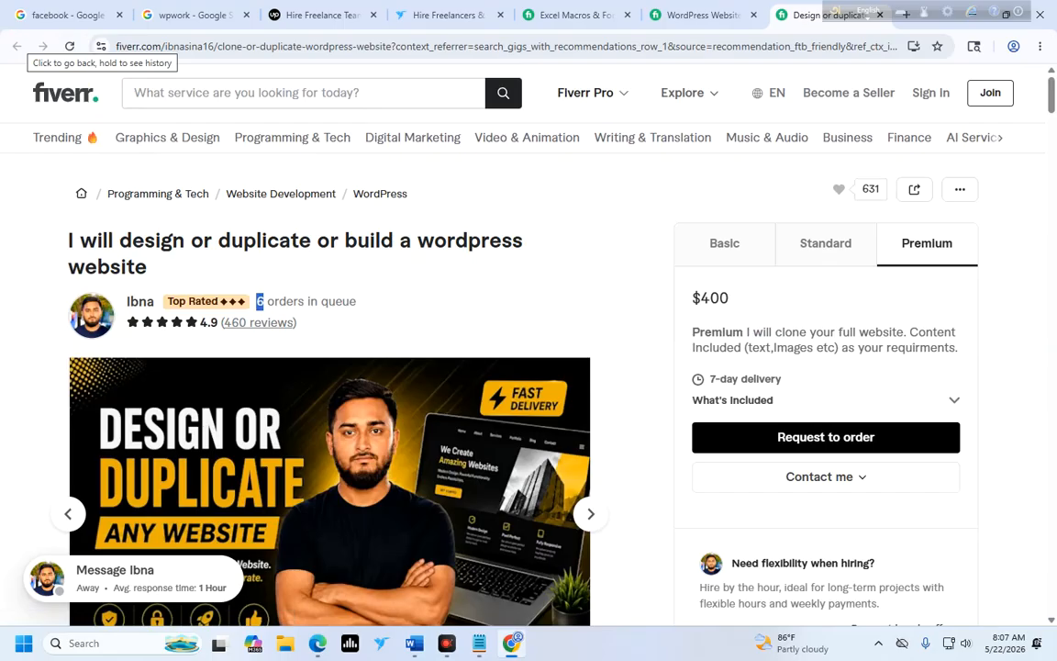
Close the WordPress gig, WordPress results and Excel results tabs of Fiverr.
{"action": "left_click", "coordinate": [754, 14]}
{"action": "left_click", "coordinate": [752, 14]}
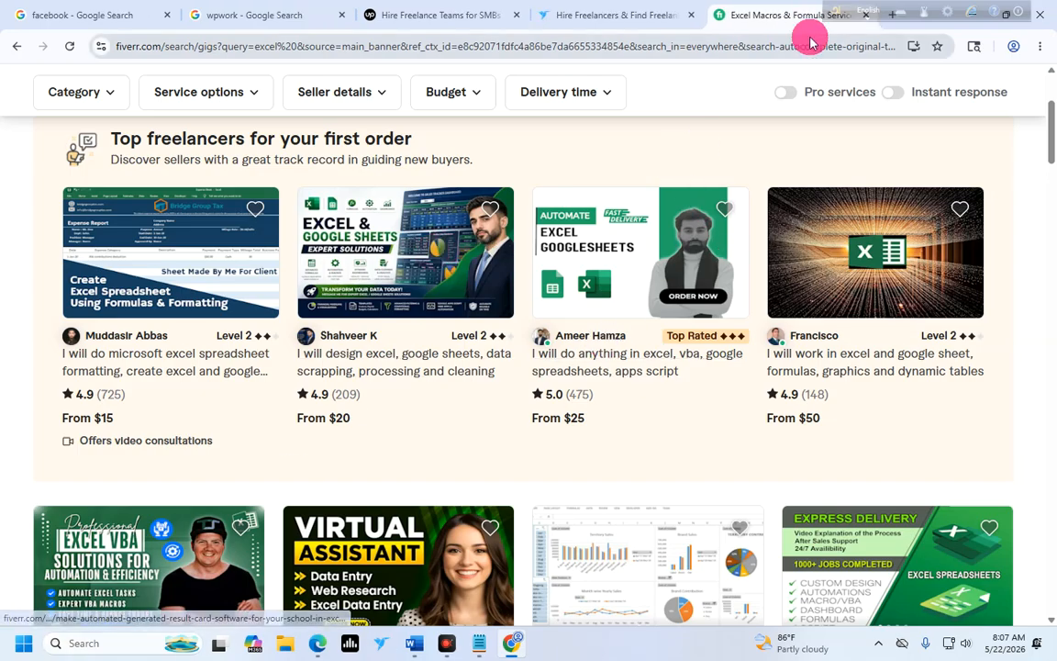
{"action": "left_click_drag", "start_coordinate": [782, 20], "coordinate": [684, 18]}
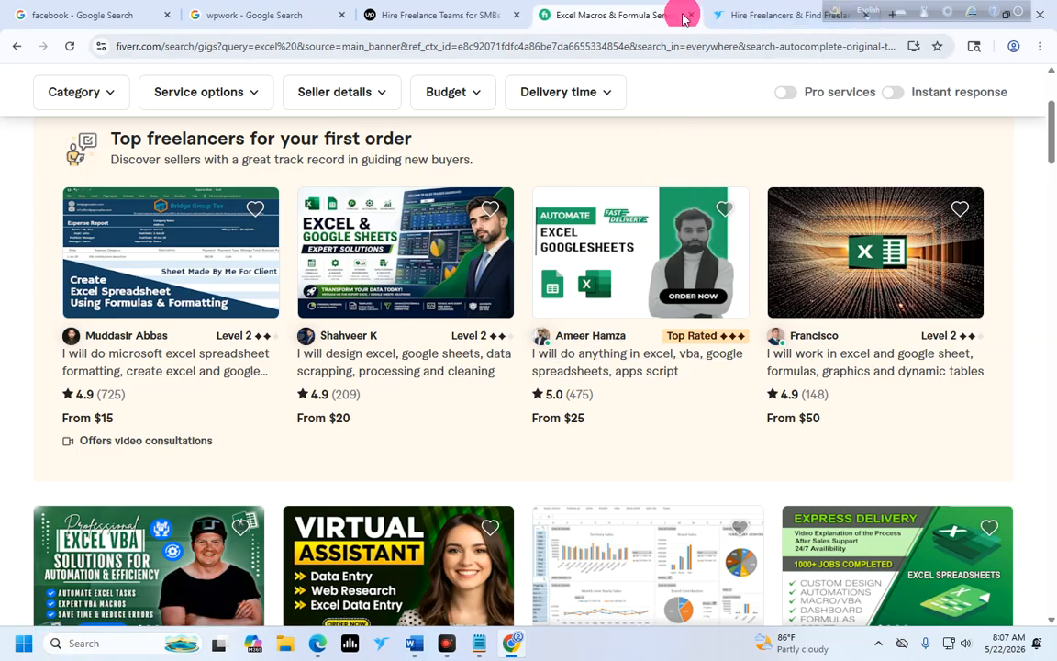
{"action": "left_click", "coordinate": [691, 15]}
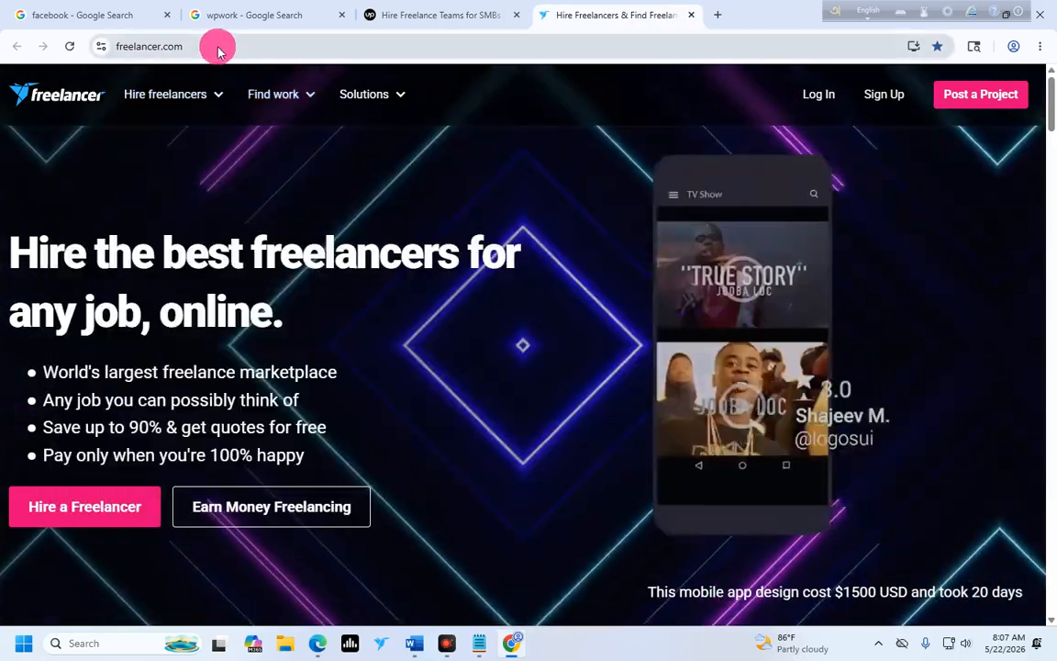
Check the Freelancer page's full web address, then close the Freelancer and Upwork tabs.
{"action": "left_click", "coordinate": [219, 49]}
{"action": "left_click", "coordinate": [220, 48]}
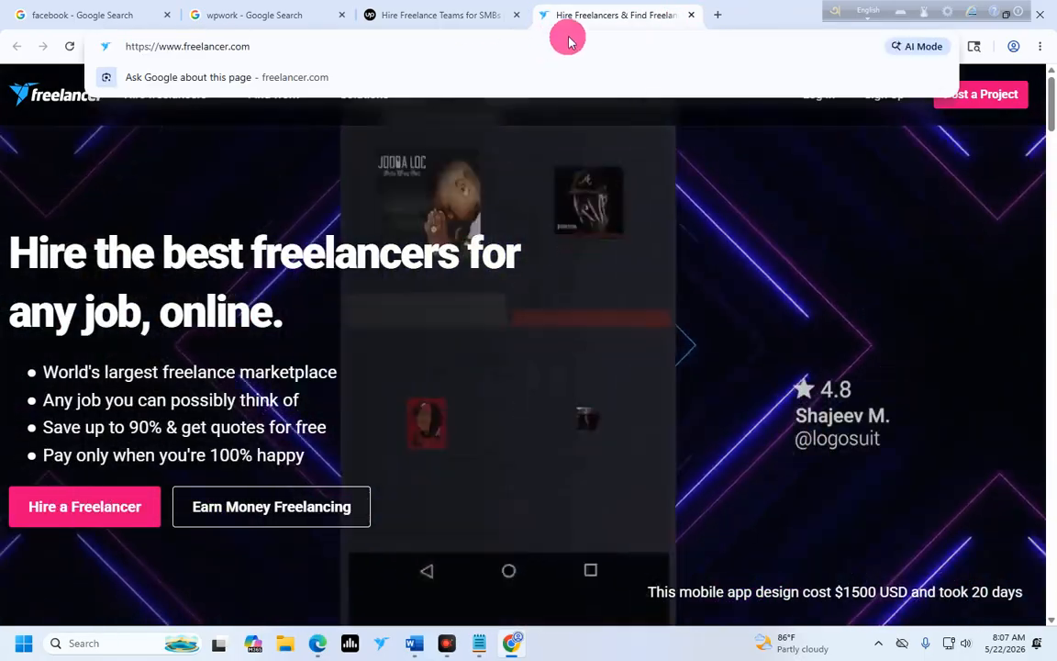
{"action": "left_click", "coordinate": [451, 21]}
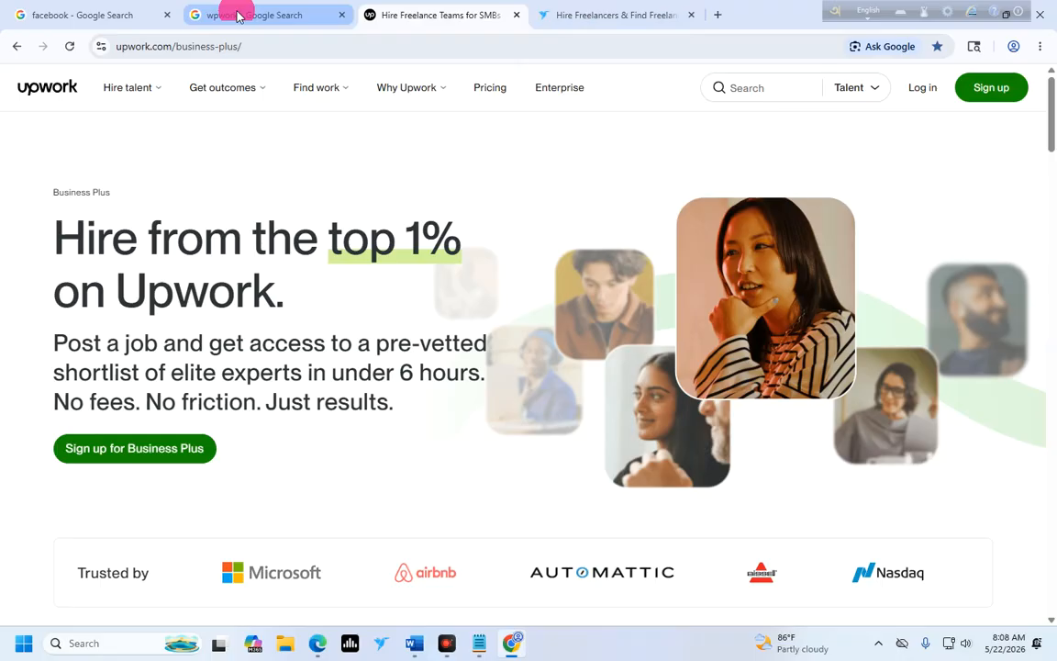
{"action": "left_click", "coordinate": [689, 15]}
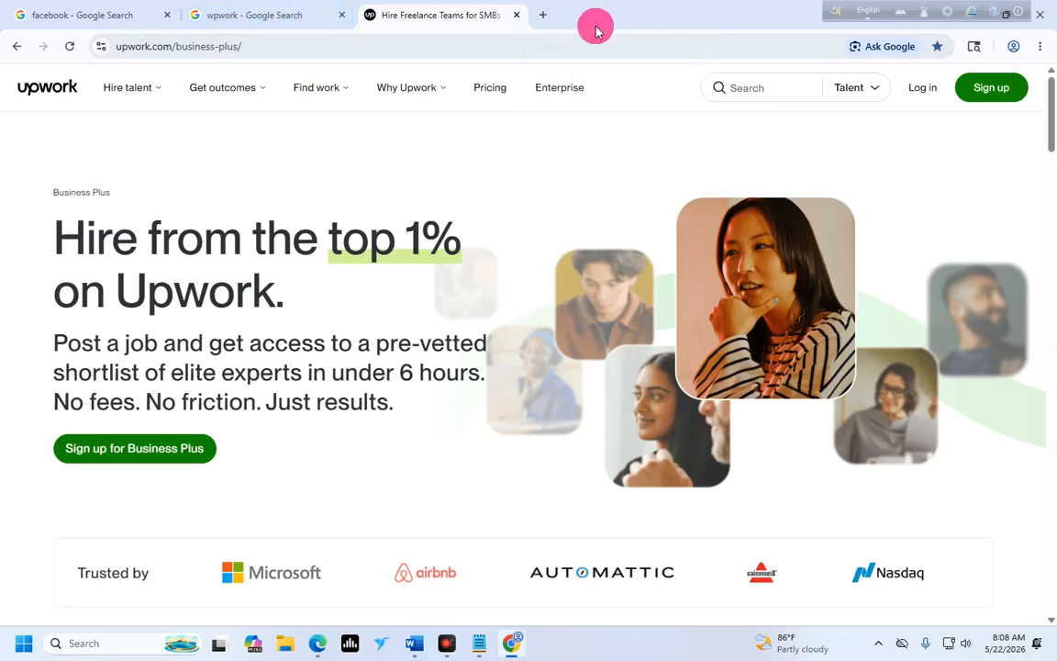
{"action": "left_click", "coordinate": [517, 15]}
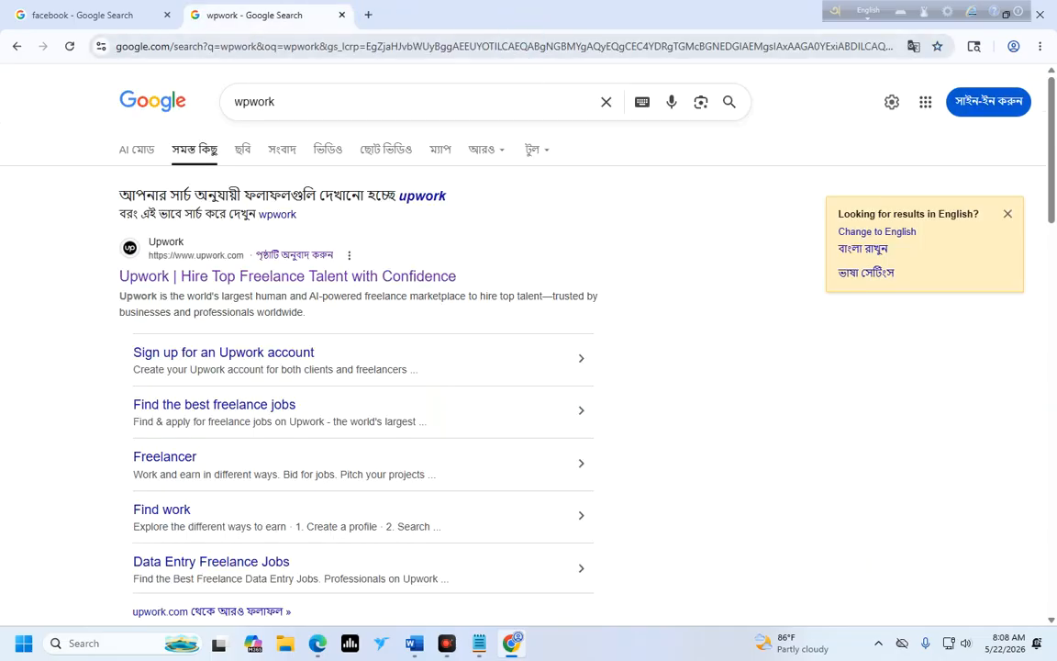
Open YouTube in a new tab from the Youtube tutorial bookmark folder.
{"action": "left_click", "coordinate": [368, 15]}
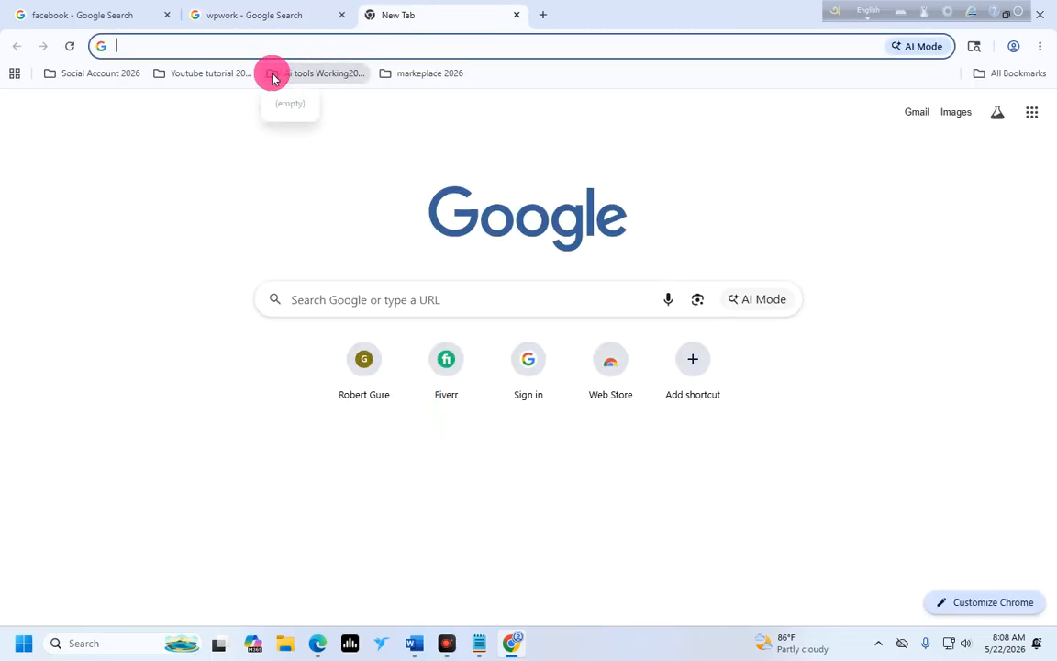
{"action": "left_click", "coordinate": [204, 73]}
{"action": "left_click", "coordinate": [203, 107]}
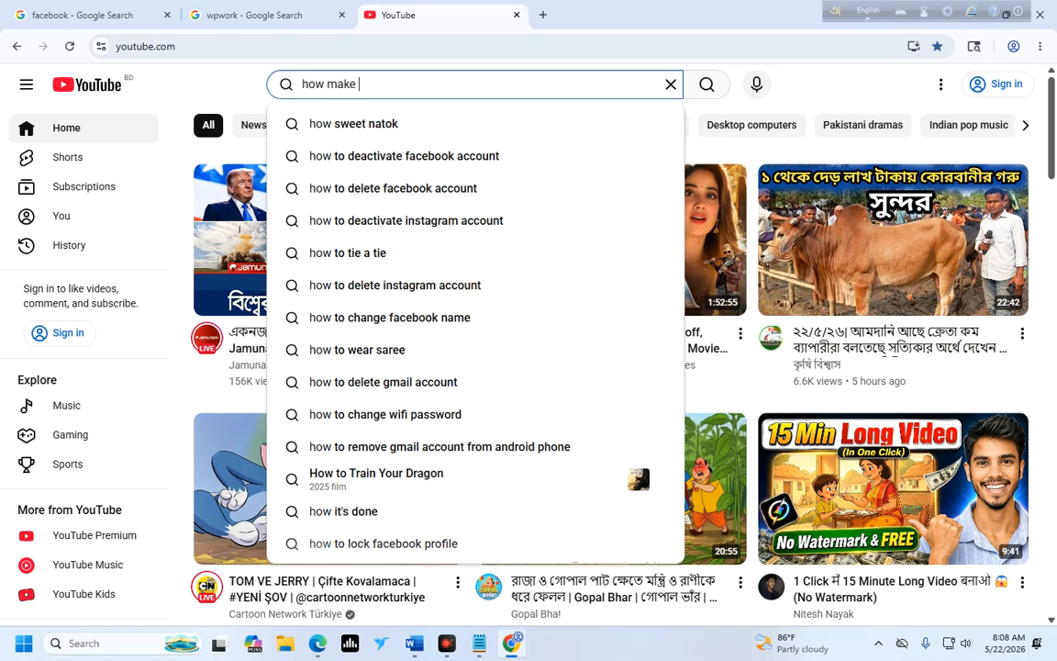
Enter "how make Excel" in YouTube's search to view its suggestions, and clear the search text.
{"action": "type", "text": "Ex"}
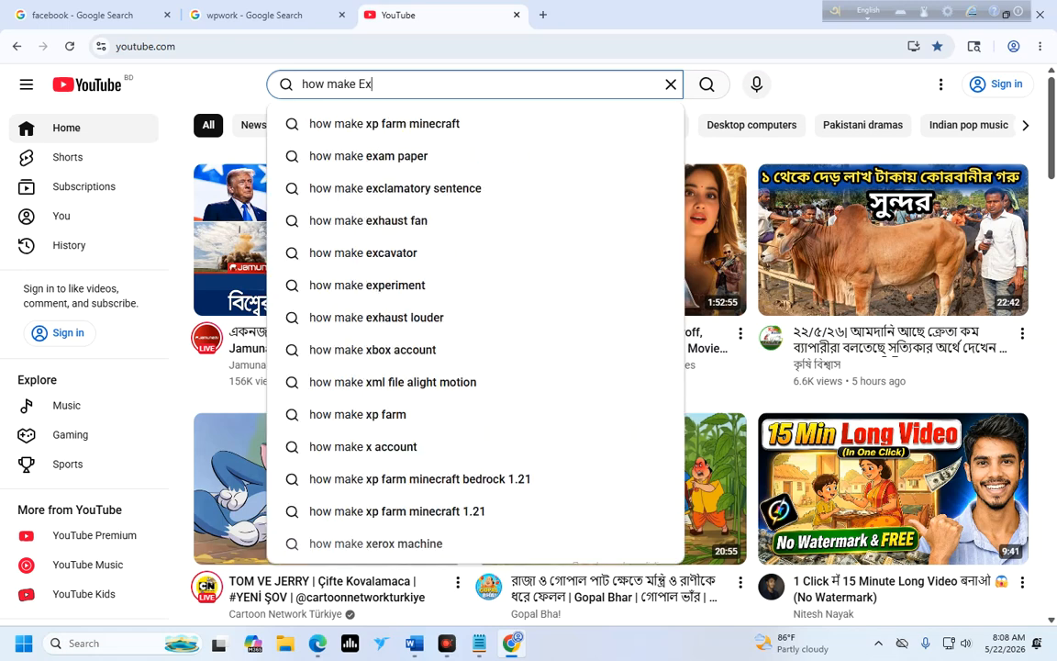
{"action": "type", "text": "cel"}
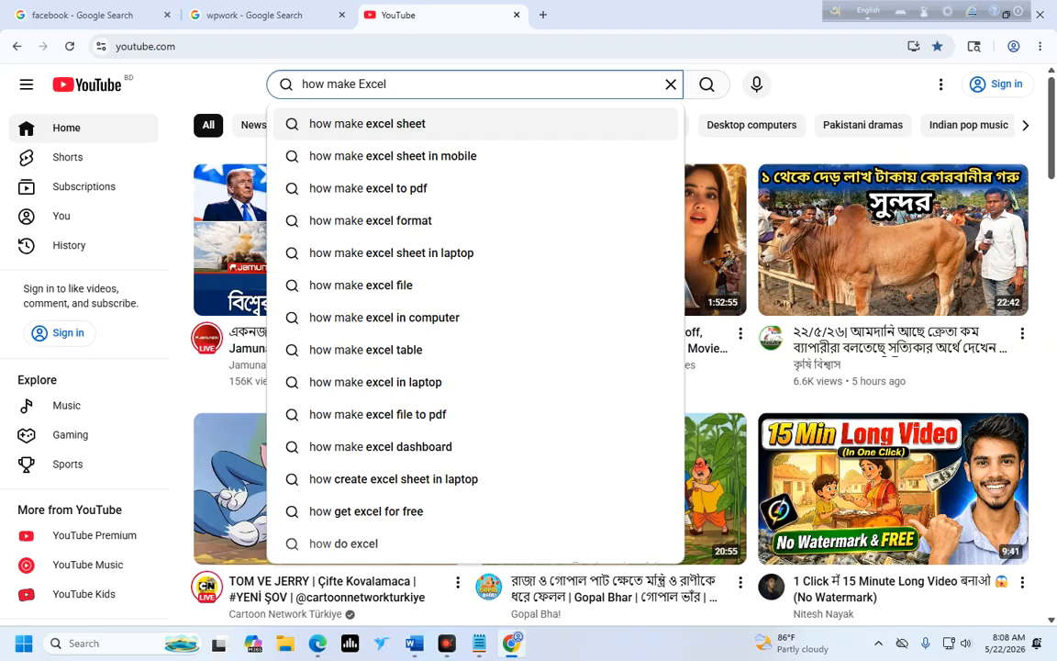
{"action": "double_click", "coordinate": [385, 84]}
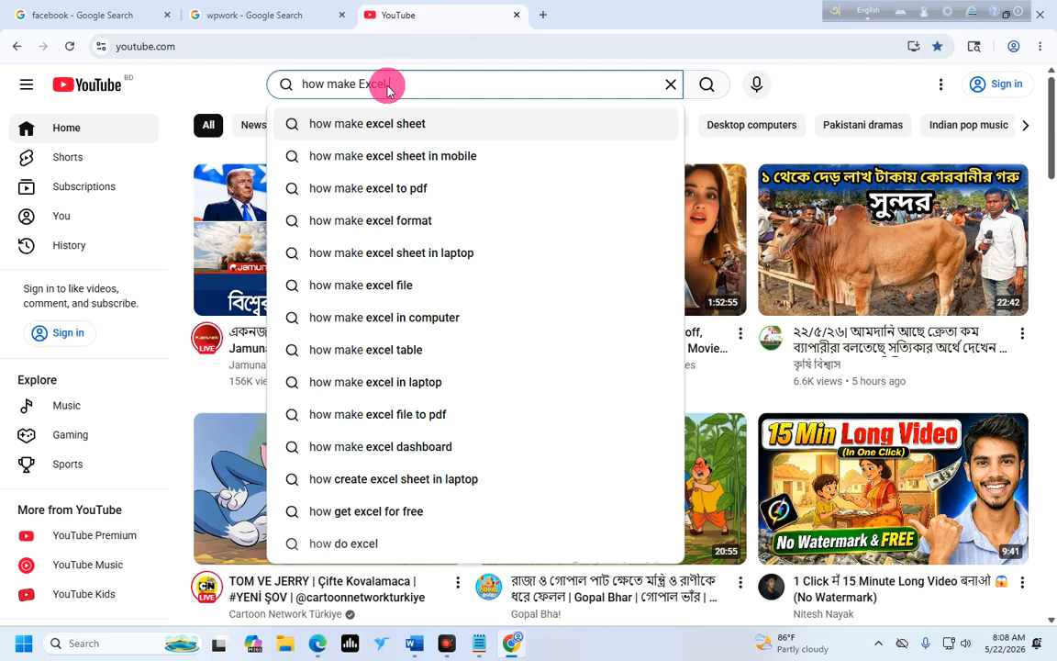
{"action": "left_click_drag", "start_coordinate": [361, 83], "coordinate": [290, 82]}
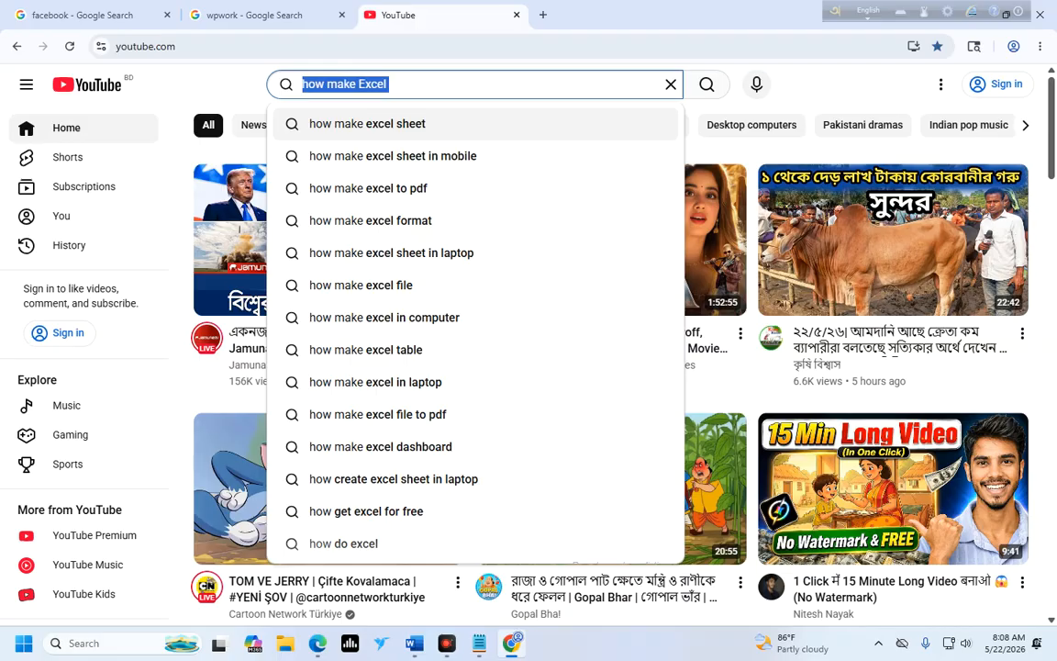
{"action": "left_click", "coordinate": [401, 81]}
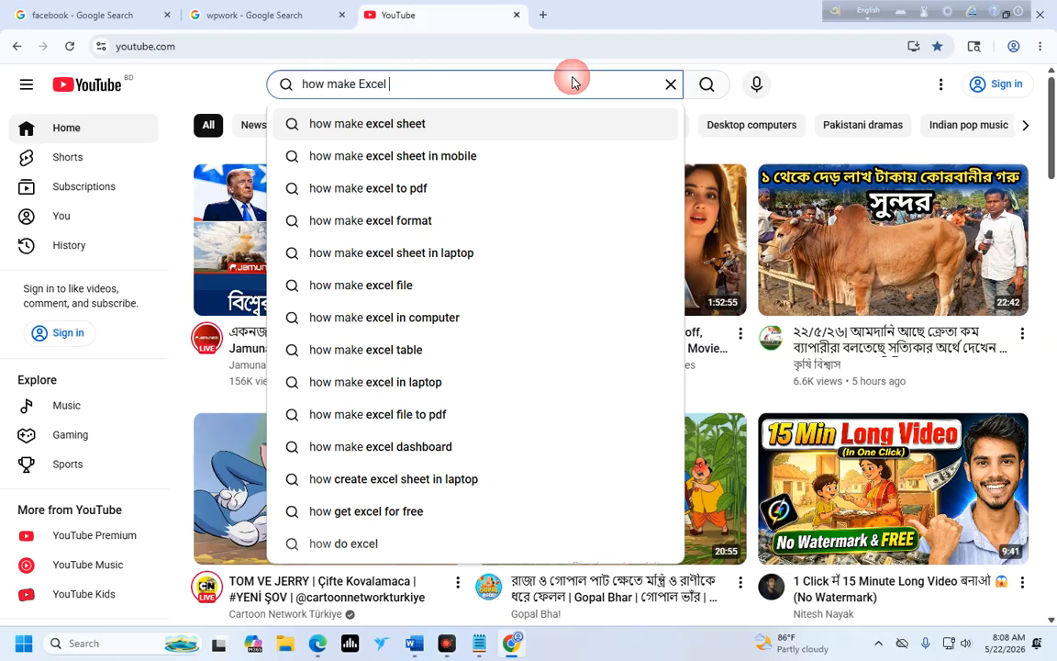
{"action": "left_click", "coordinate": [669, 84]}
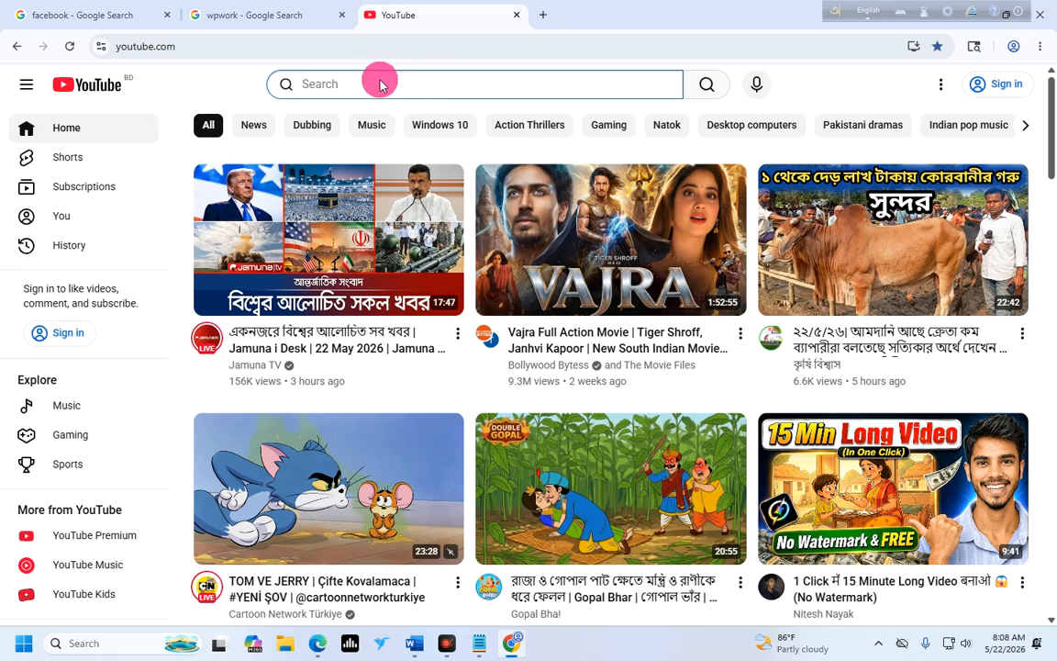
Close the YouTube and wpwork search results tabs, and open a blank new tab.
{"action": "right_click", "coordinate": [337, 82]}
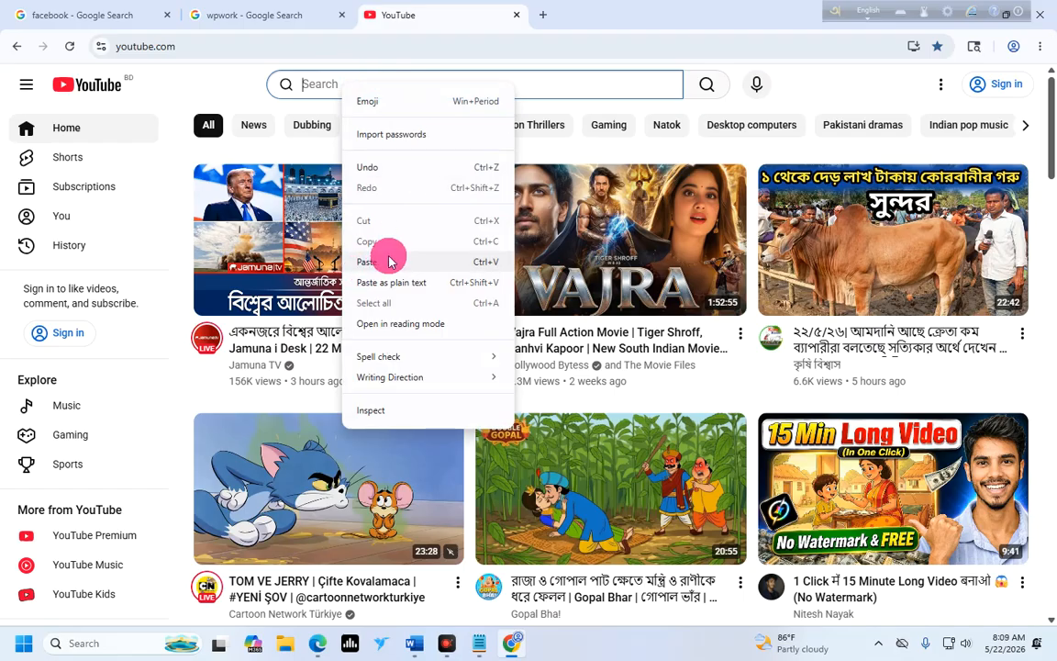
{"action": "left_click", "coordinate": [303, 80]}
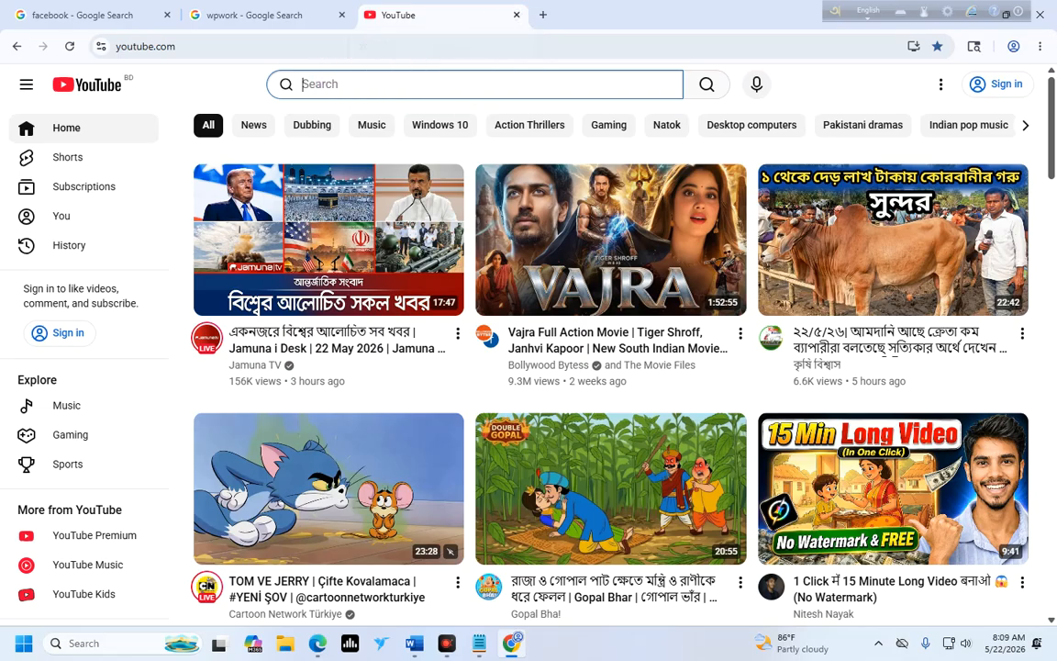
{"action": "left_click", "coordinate": [514, 14]}
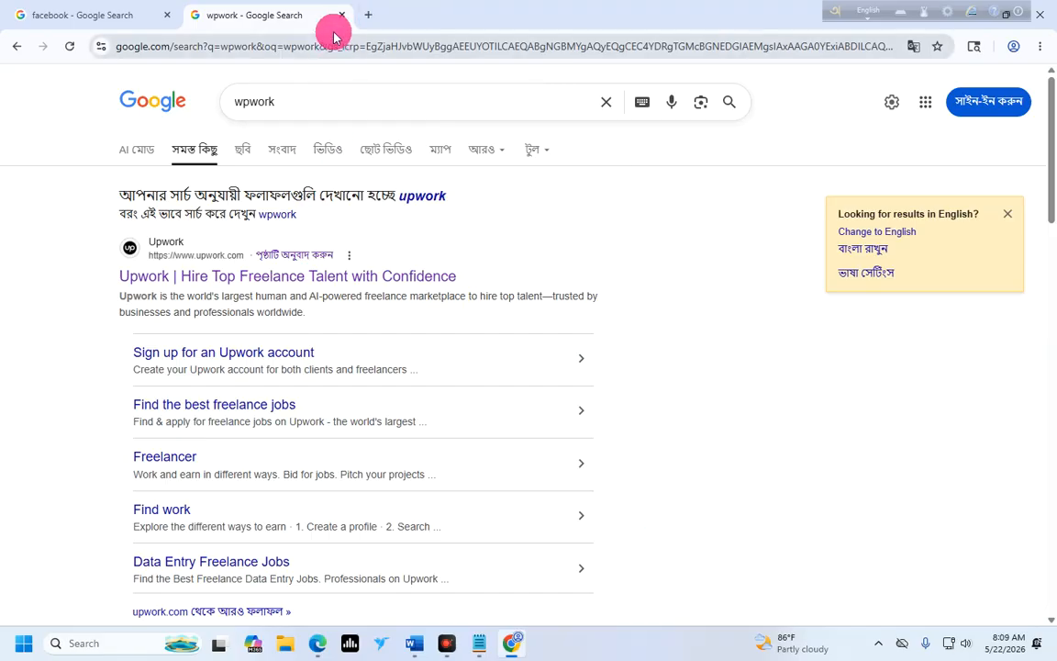
{"action": "scroll", "coordinate": [196, 424], "scroll_direction": "down", "scroll_amount": 2}
{"action": "scroll", "coordinate": [196, 424], "scroll_direction": "down", "scroll_amount": 4}
{"action": "scroll", "coordinate": [272, 425], "scroll_direction": "up", "scroll_amount": 4}
{"action": "left_click", "coordinate": [368, 15]}
{"action": "left_click", "coordinate": [338, 17]}
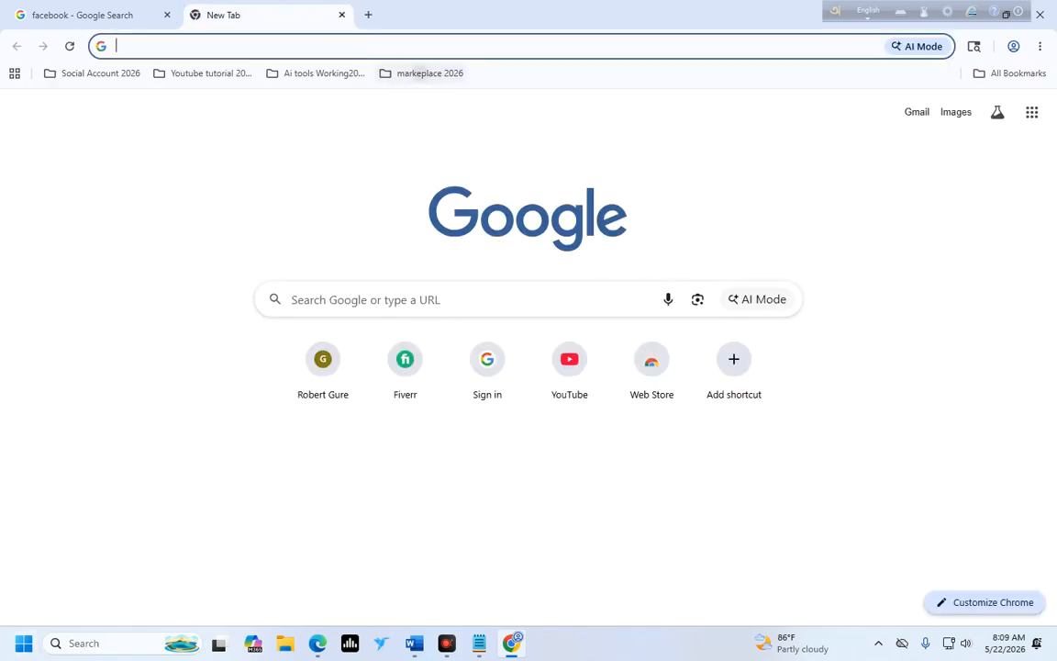
Look through the sites saved in the markeplace 2026 bookmark folder.
{"action": "left_click", "coordinate": [417, 73]}
{"action": "left_click", "coordinate": [291, 224]}
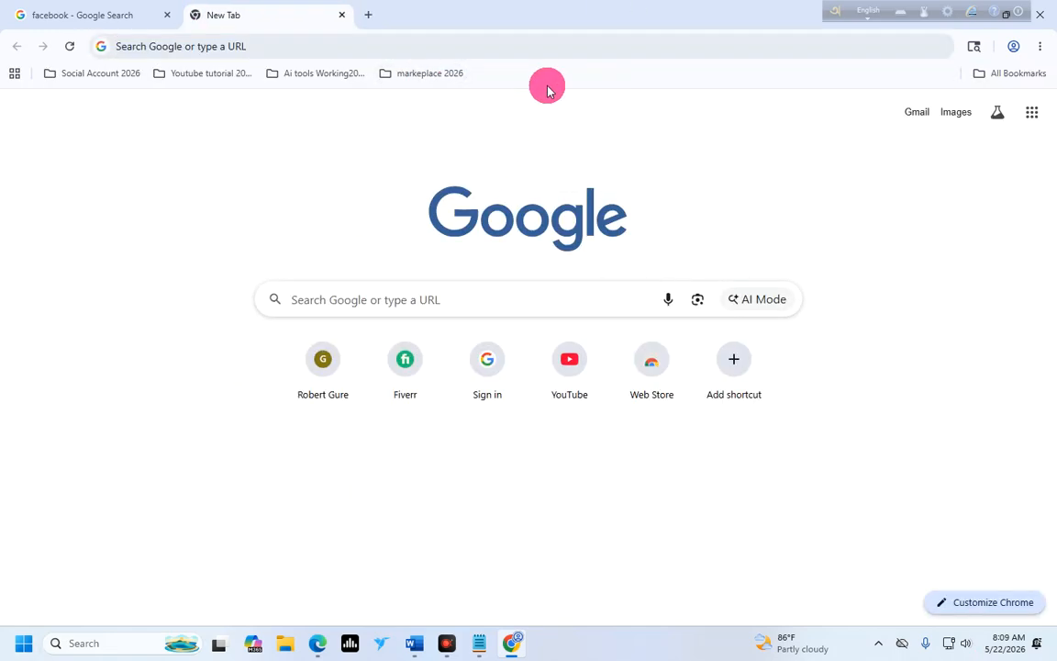
{"action": "left_click", "coordinate": [422, 74]}
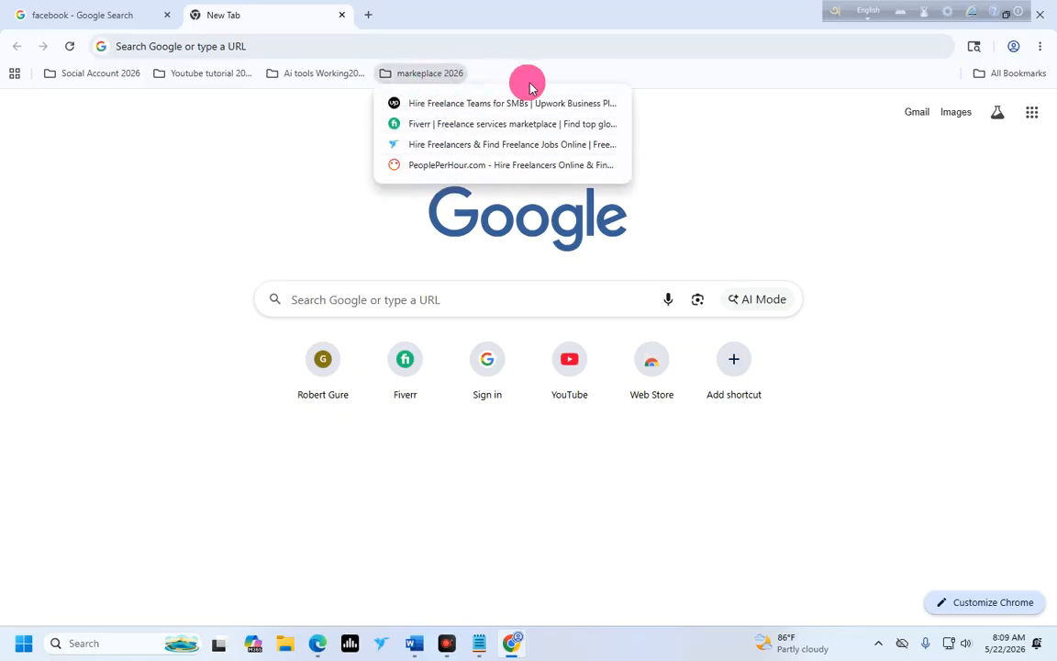
Create a new bookmarks bar folder named "software downloank 2026".
{"action": "right_click", "coordinate": [593, 73]}
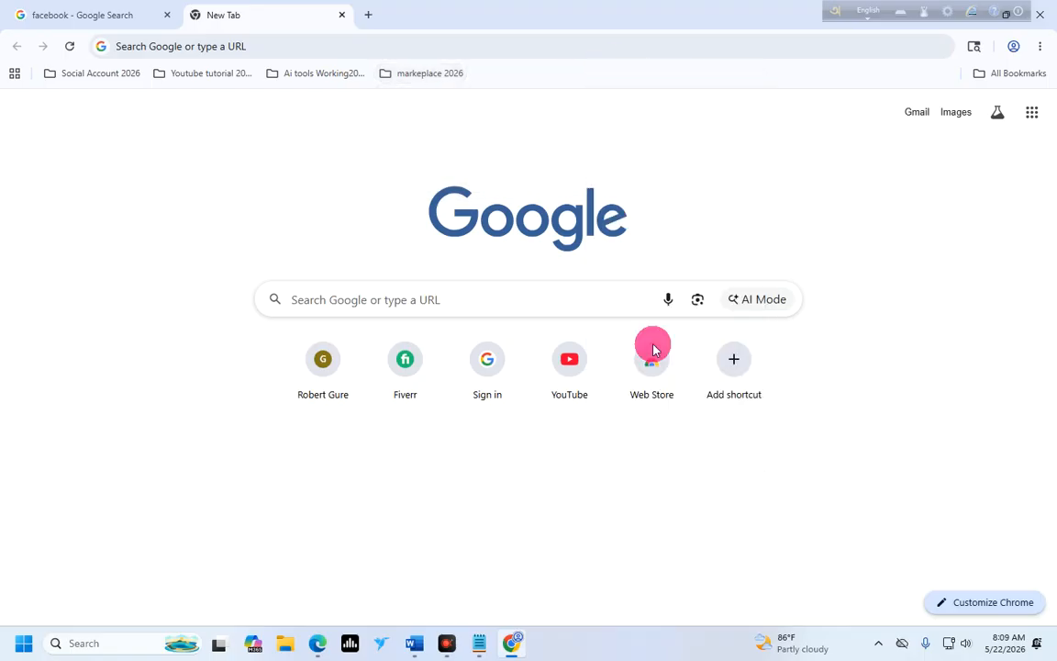
{"action": "left_click", "coordinate": [653, 346]}
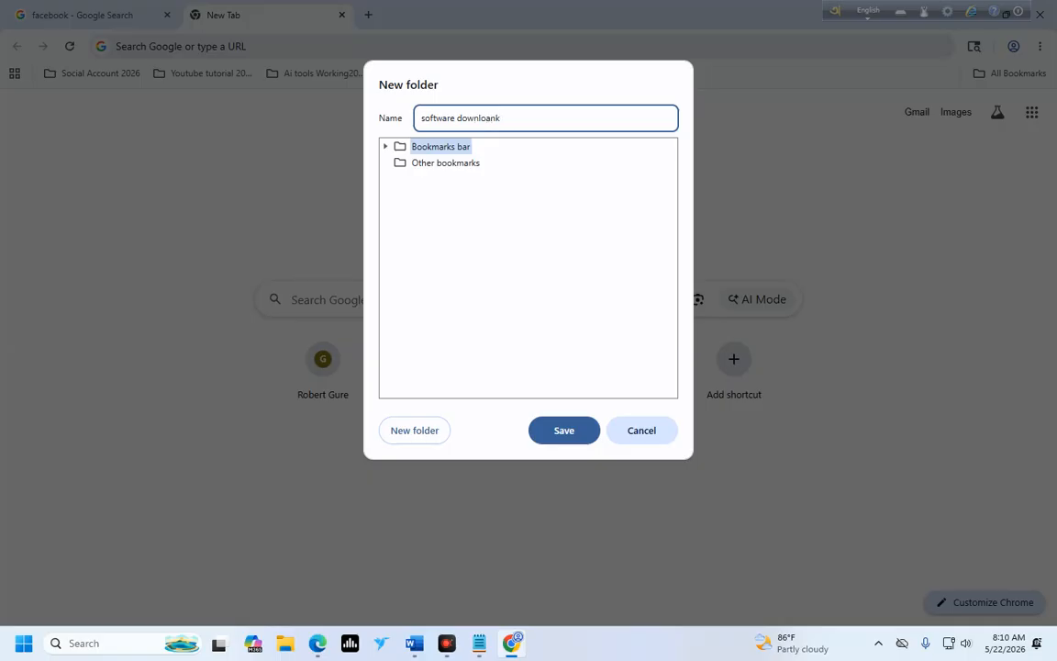
{"action": "type", "text": "6"}
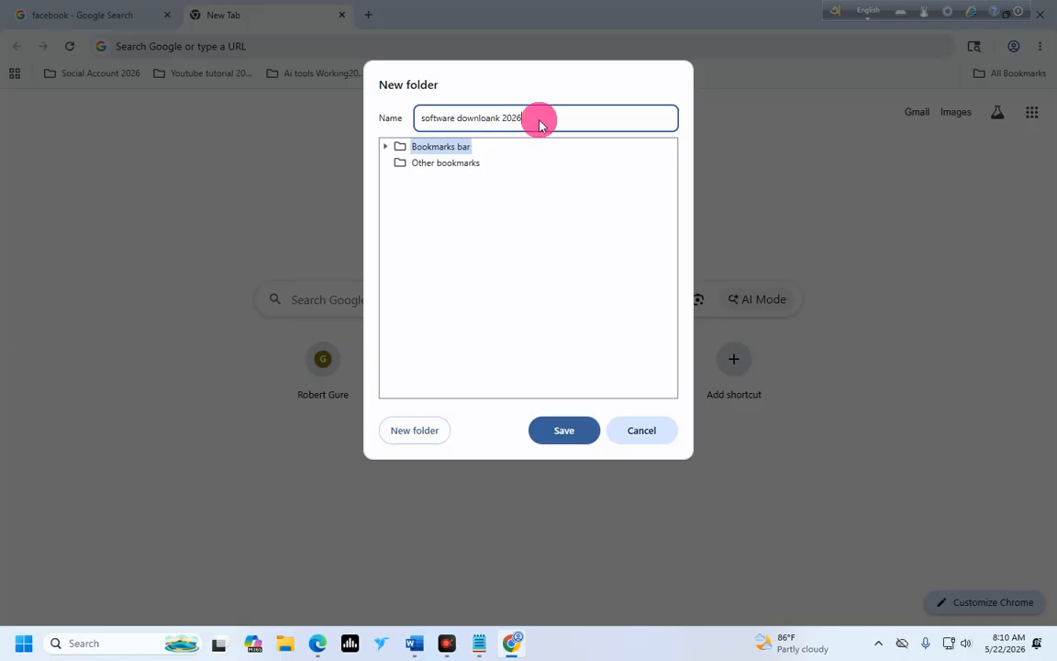
{"action": "left_click", "coordinate": [564, 431]}
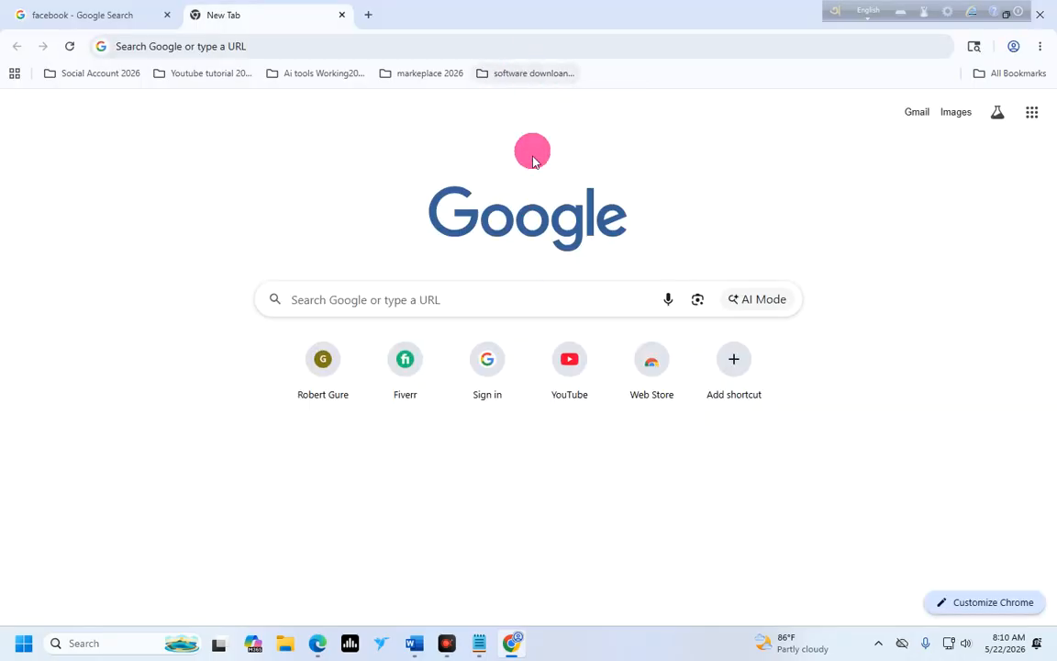
Search Google for "filecr.cok" and open the FileCR - THE BIGGEST SOFTWARE STORE result in its own tab.
{"action": "left_click", "coordinate": [372, 299]}
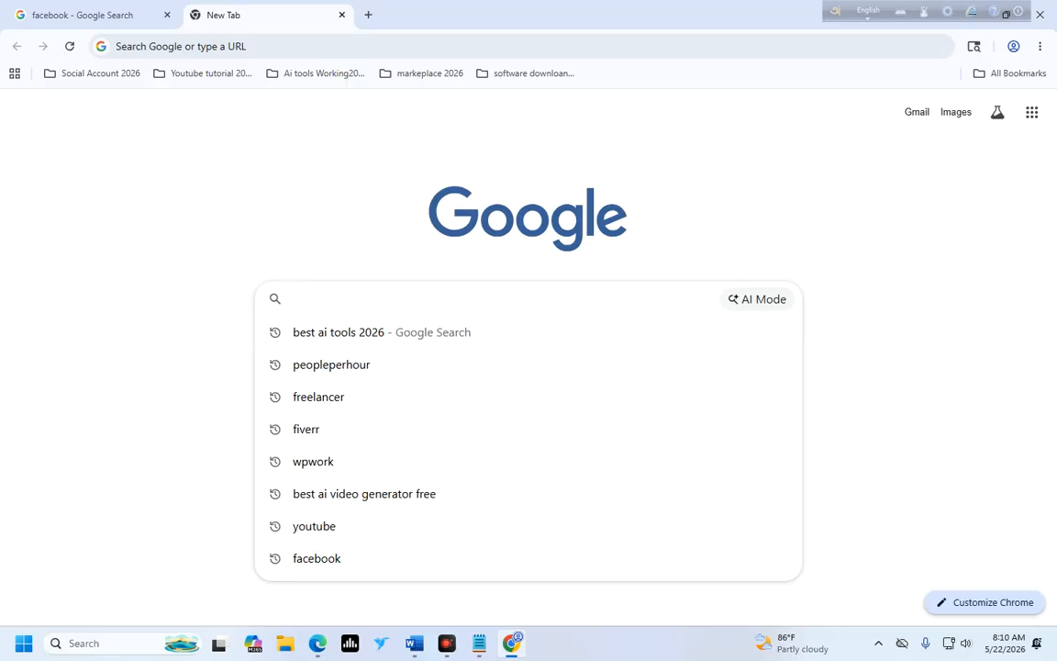
{"action": "type", "text": "filex"}
{"action": "key", "text": "BackSpace"}
{"action": "type", "text": "cr.cok"}
{"action": "key", "text": "Return"}
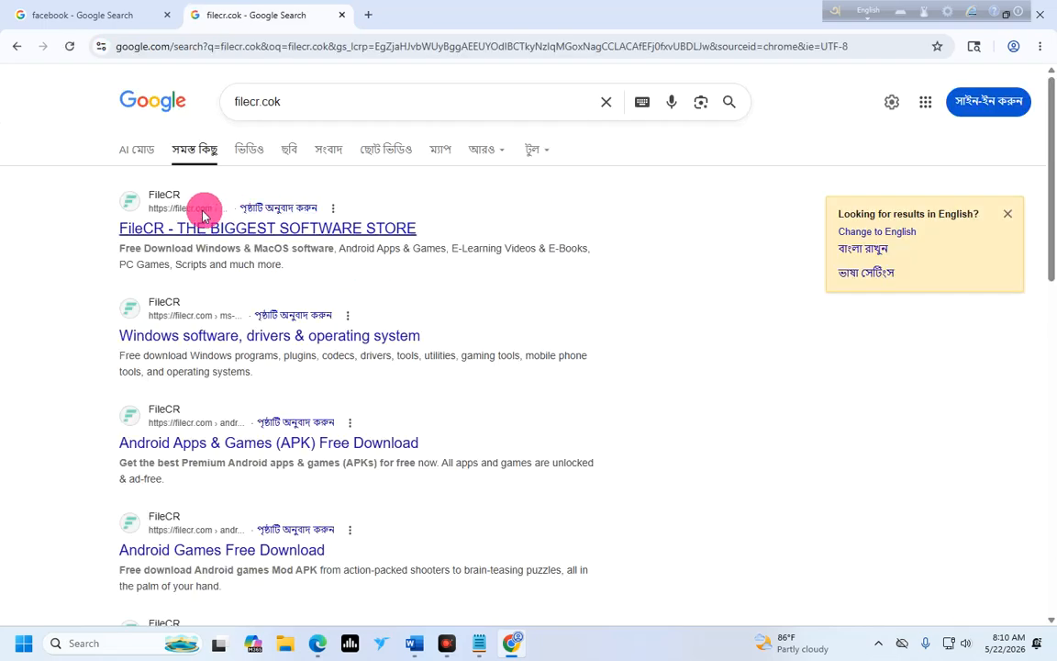
{"action": "right_click", "coordinate": [230, 225]}
{"action": "left_click", "coordinate": [268, 230]}
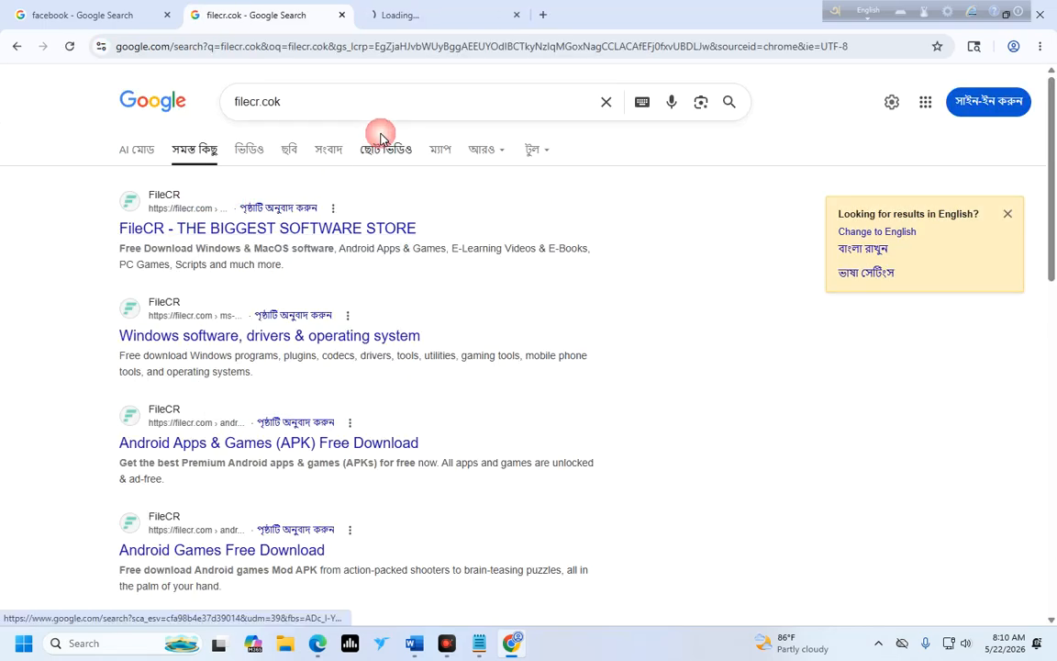
{"action": "left_click", "coordinate": [421, 15]}
Add a blank new tab next to the FileCR tab, and return to the FileCR page and reload it.
{"action": "left_click", "coordinate": [540, 14]}
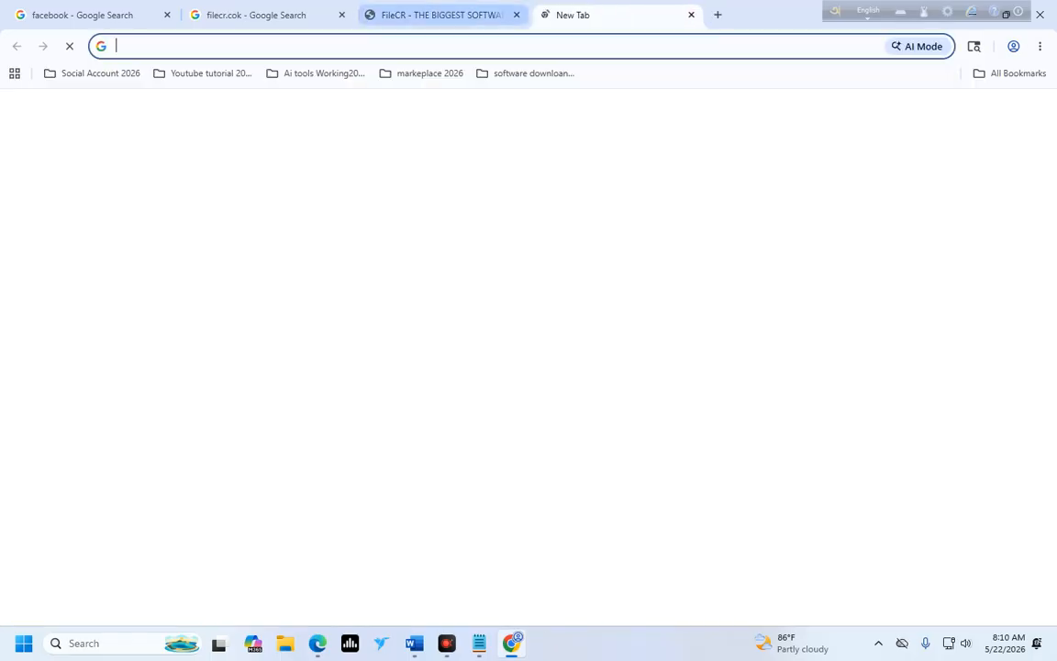
{"action": "left_click", "coordinate": [439, 15]}
{"action": "left_click", "coordinate": [224, 45]}
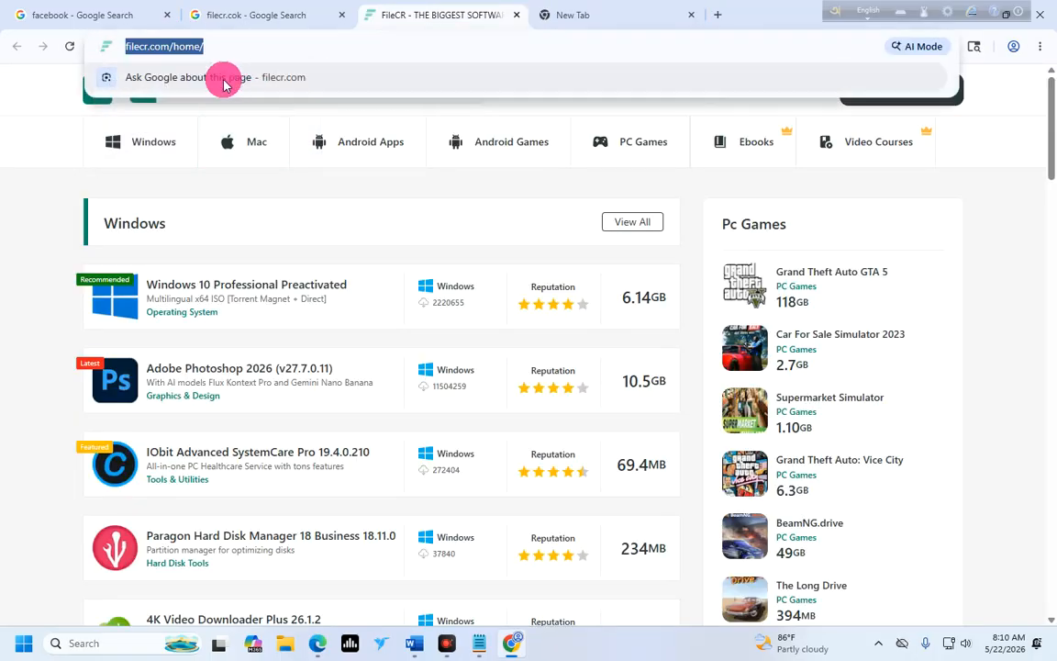
{"action": "left_click", "coordinate": [40, 99]}
{"action": "left_click", "coordinate": [70, 46]}
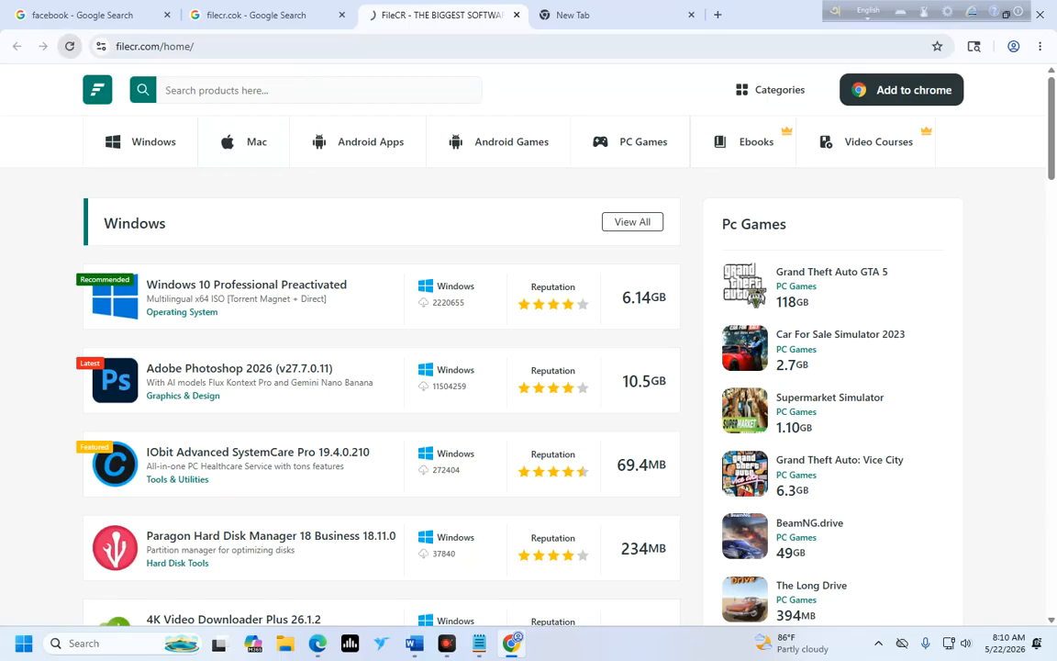
Try to save the filecr.com/home/ address into the software downloank 2026 bookmark folder.
{"action": "left_click", "coordinate": [217, 41]}
{"action": "left_click", "coordinate": [220, 43]}
{"action": "double_click", "coordinate": [220, 43]}
{"action": "left_click", "coordinate": [33, 110]}
{"action": "left_click_drag", "start_coordinate": [101, 47], "coordinate": [548, 74]}
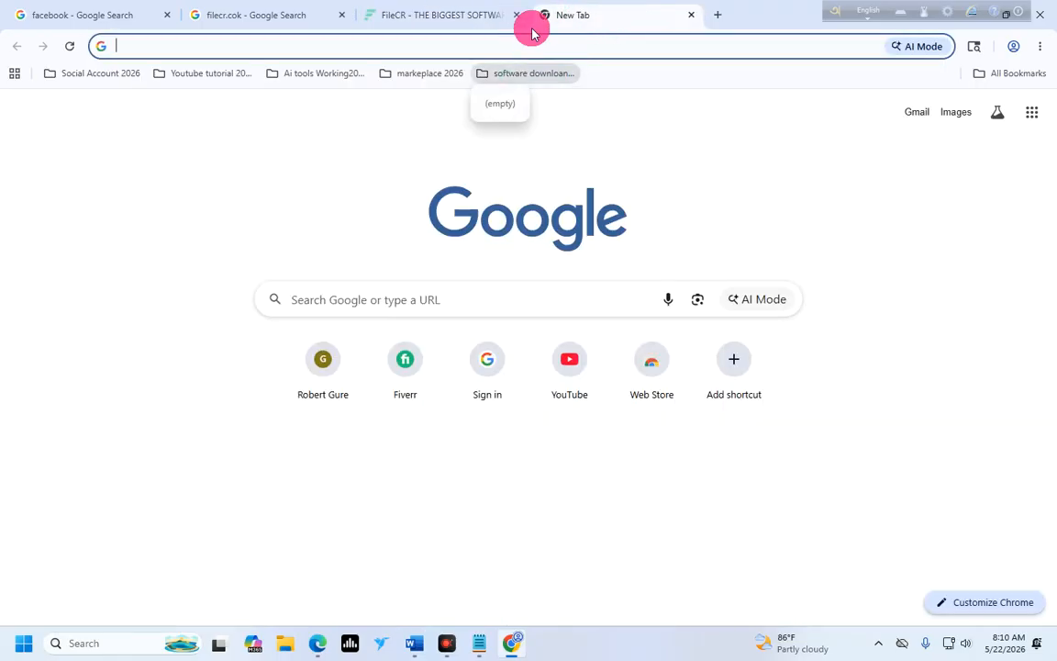
Reload the FileCR page and try again to place its link in the software downloank 2026 folder.
{"action": "left_click", "coordinate": [397, 22]}
{"action": "left_click", "coordinate": [68, 46]}
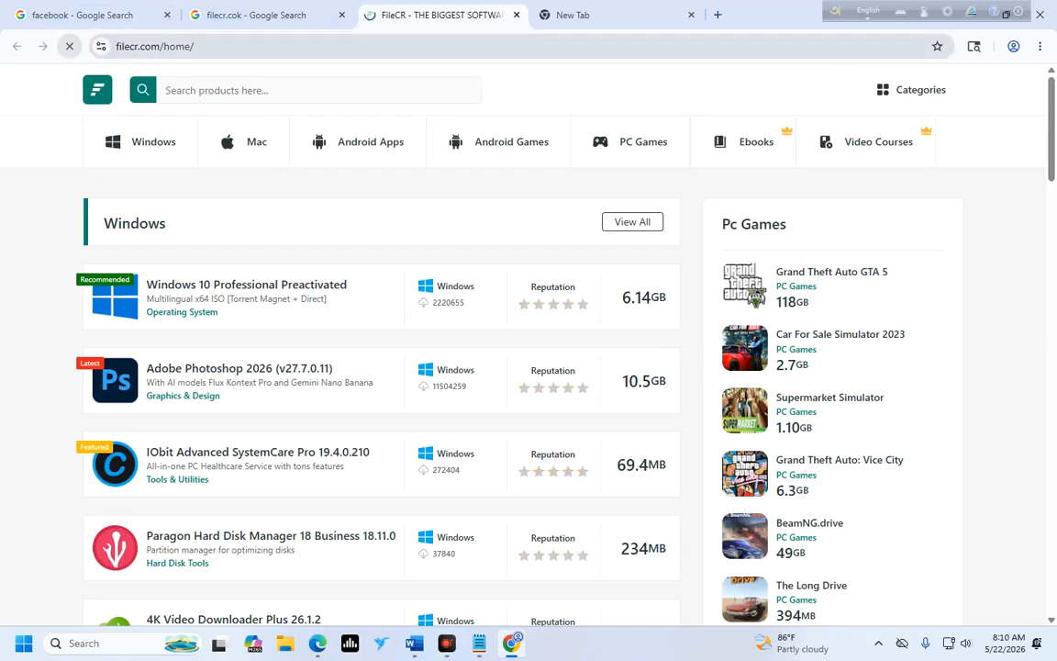
{"action": "left_click", "coordinate": [217, 146]}
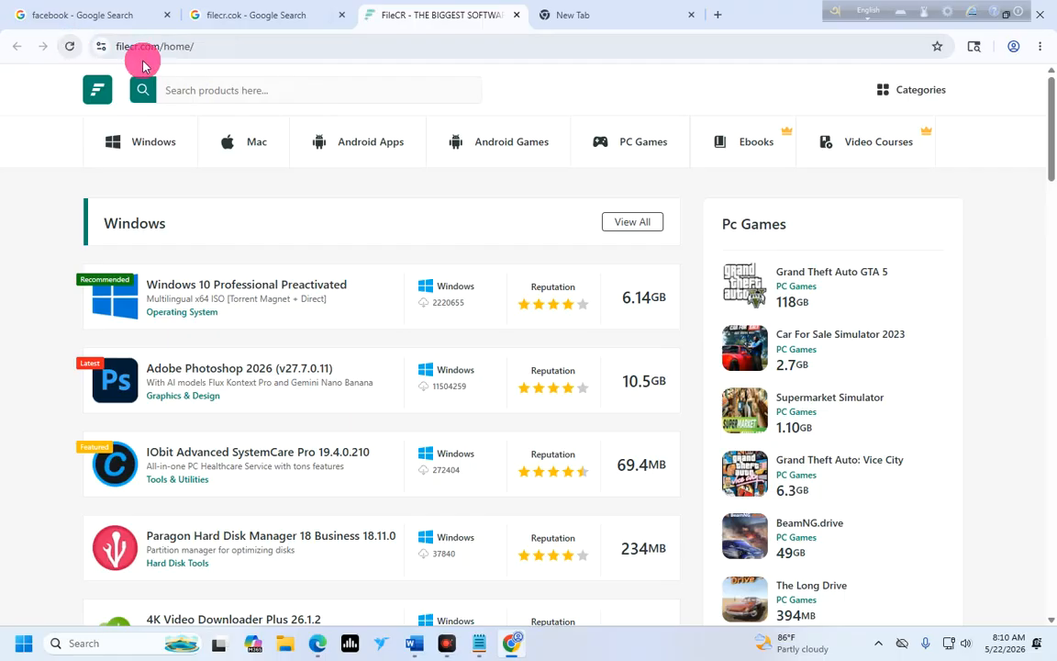
{"action": "left_click", "coordinate": [204, 46]}
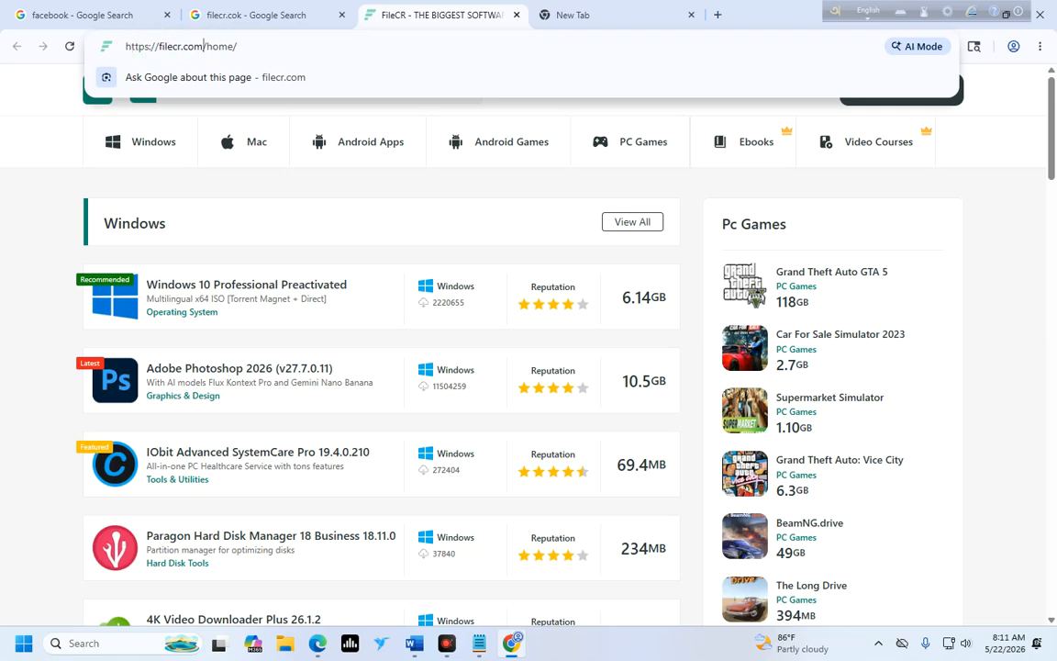
{"action": "left_click", "coordinate": [47, 83]}
{"action": "left_click", "coordinate": [154, 47]}
{"action": "left_click_drag", "start_coordinate": [154, 47], "coordinate": [581, 69]}
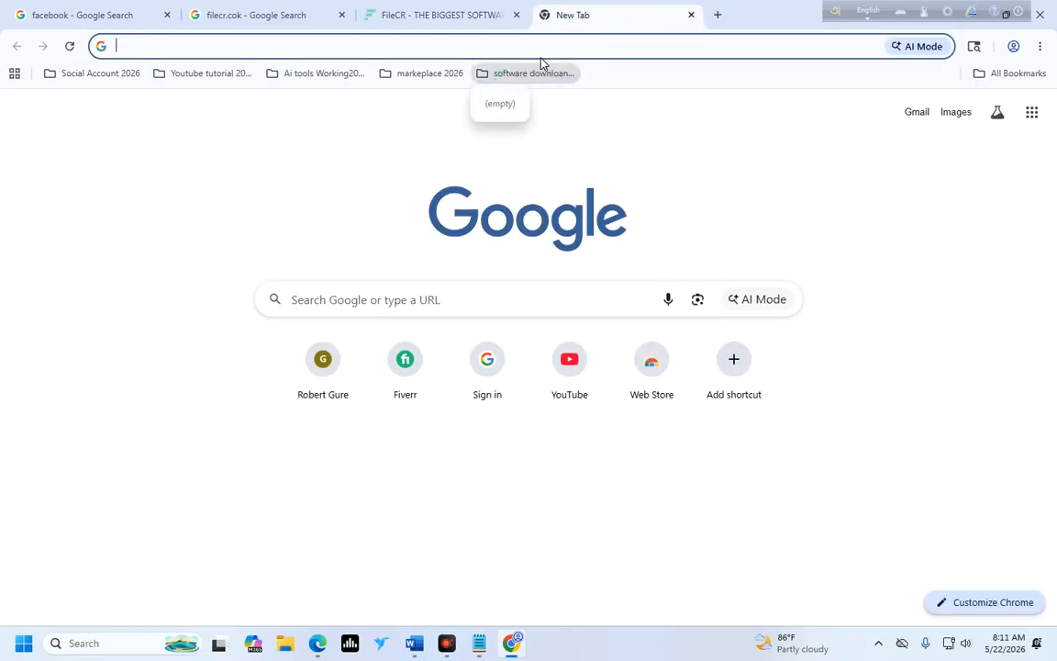
Return to FileCR, reload it and retry moving its site link into the software downloank 2026 bookmark folder.
{"action": "left_click", "coordinate": [427, 16]}
{"action": "left_click", "coordinate": [82, 46]}
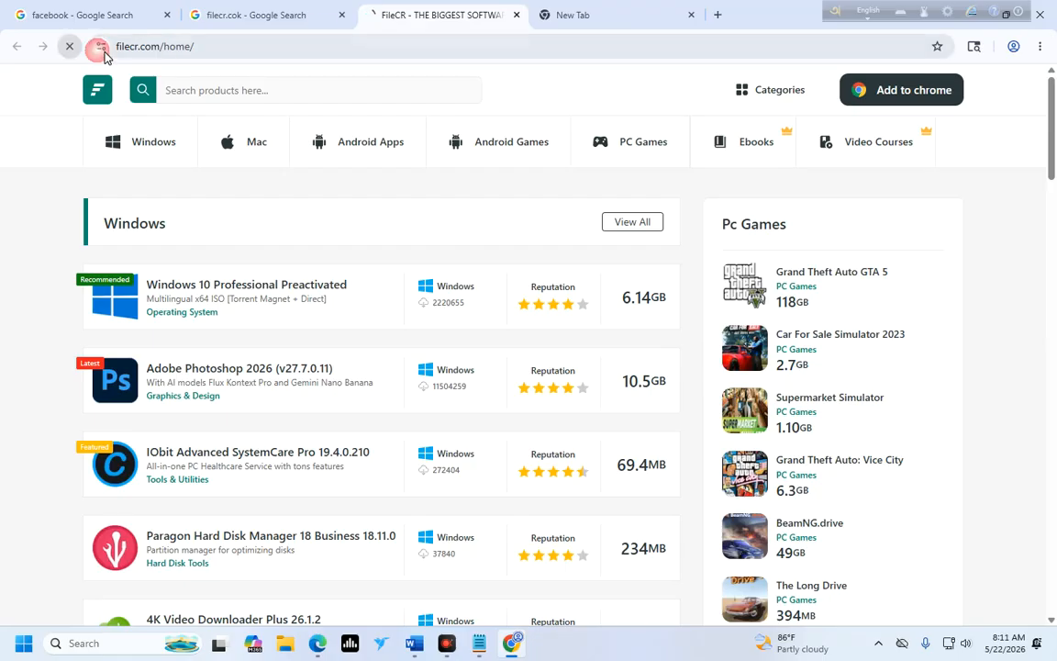
{"action": "left_click_drag", "start_coordinate": [102, 47], "coordinate": [618, 37]}
{"action": "left_click_drag", "start_coordinate": [539, 77], "coordinate": [66, 55]}
{"action": "left_click", "coordinate": [67, 49]}
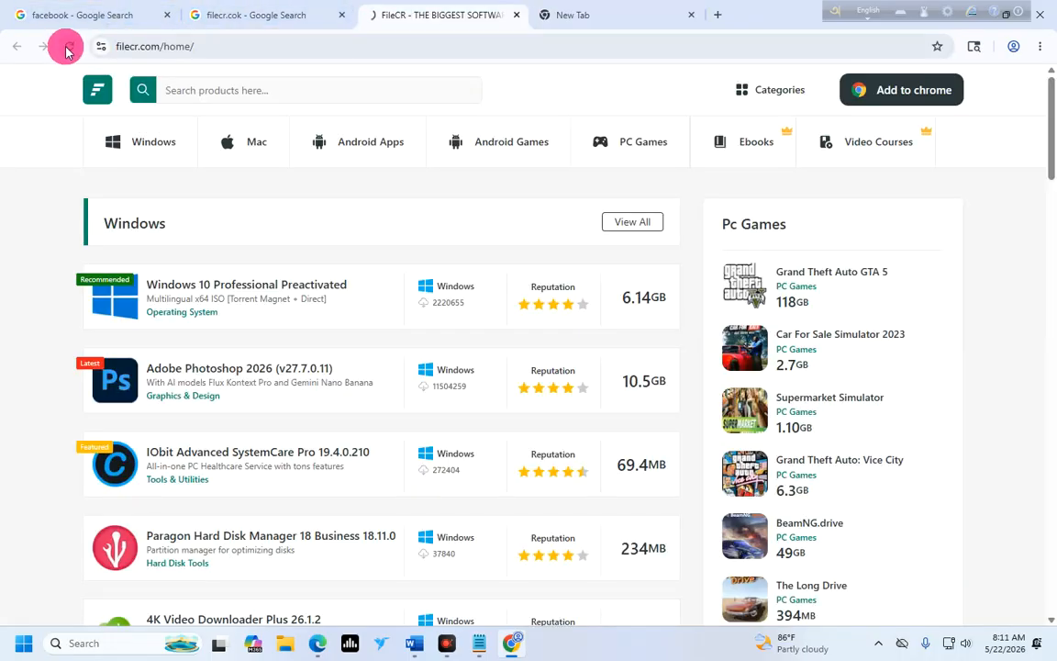
{"action": "left_click", "coordinate": [175, 46]}
{"action": "mouse_move", "coordinate": [202, 46]}
{"action": "left_mouse_down"}
{"action": "mouse_move", "coordinate": [614, 24]}
{"action": "mouse_move", "coordinate": [555, 71]}
{"action": "mouse_move", "coordinate": [538, 72]}
{"action": "mouse_move", "coordinate": [472, 14]}
{"action": "mouse_move", "coordinate": [207, 44]}
{"action": "left_mouse_up"}
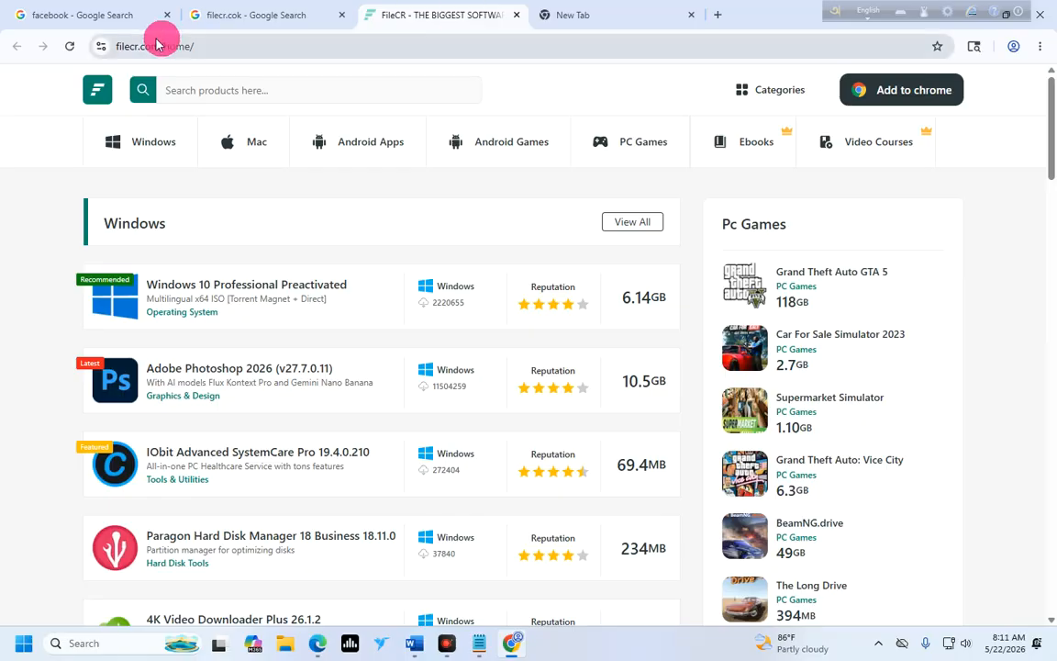
{"action": "left_click", "coordinate": [70, 46]}
{"action": "left_click_drag", "start_coordinate": [102, 50], "coordinate": [541, 81]}
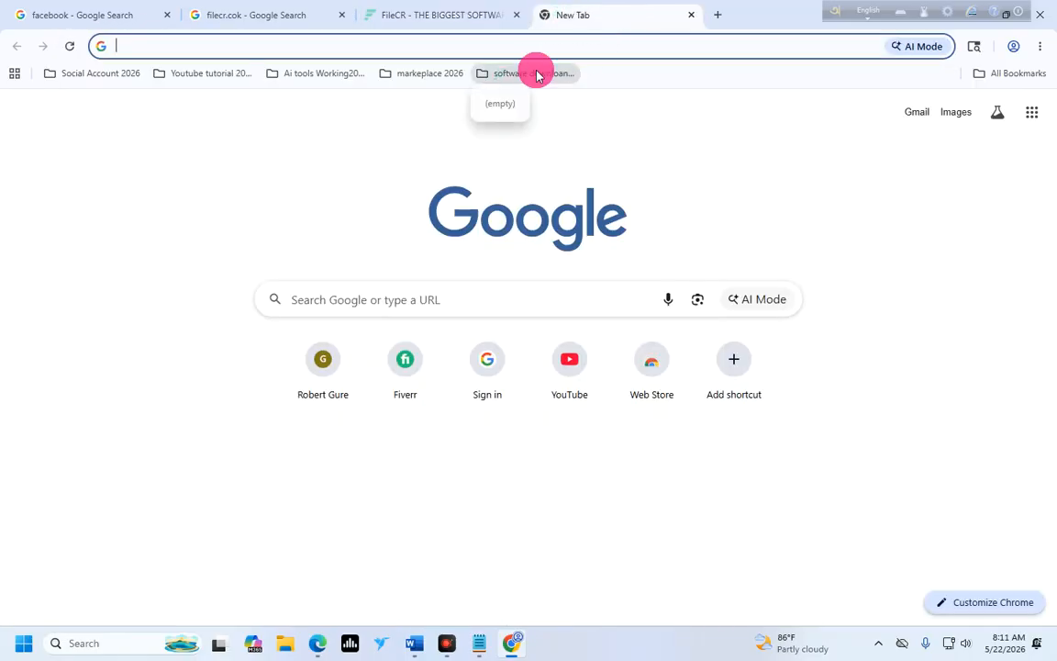
Save the FileCR home page in the software downloank 2026 bookmark folder and check the folder's contents.
{"action": "left_click", "coordinate": [420, 16]}
{"action": "left_click", "coordinate": [70, 44]}
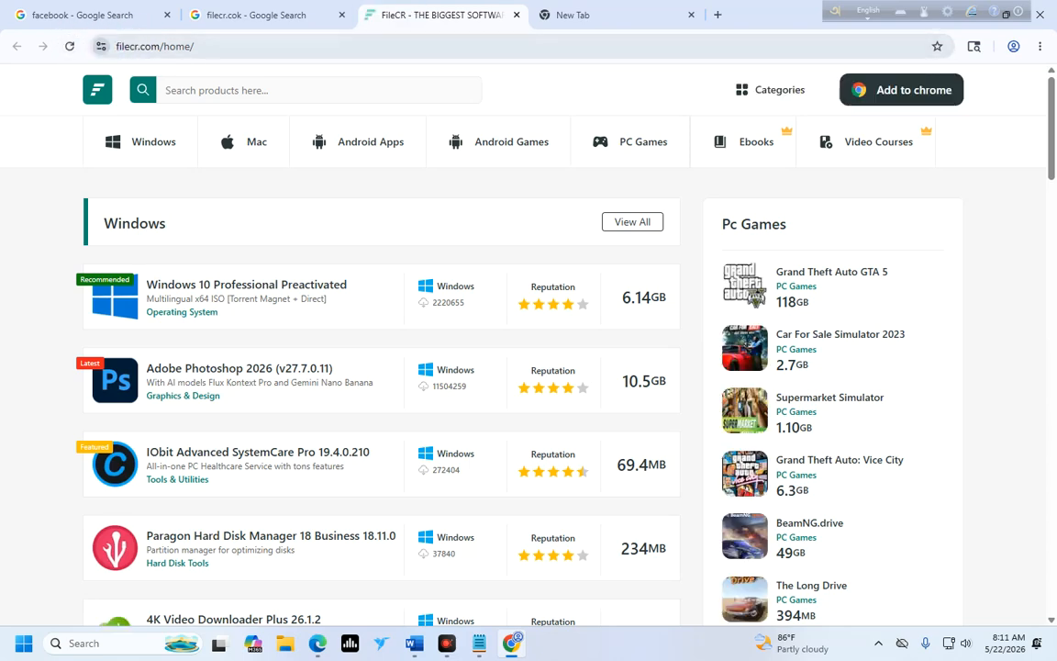
{"action": "left_click", "coordinate": [197, 47]}
{"action": "left_click_drag", "start_coordinate": [197, 48], "coordinate": [550, 71]}
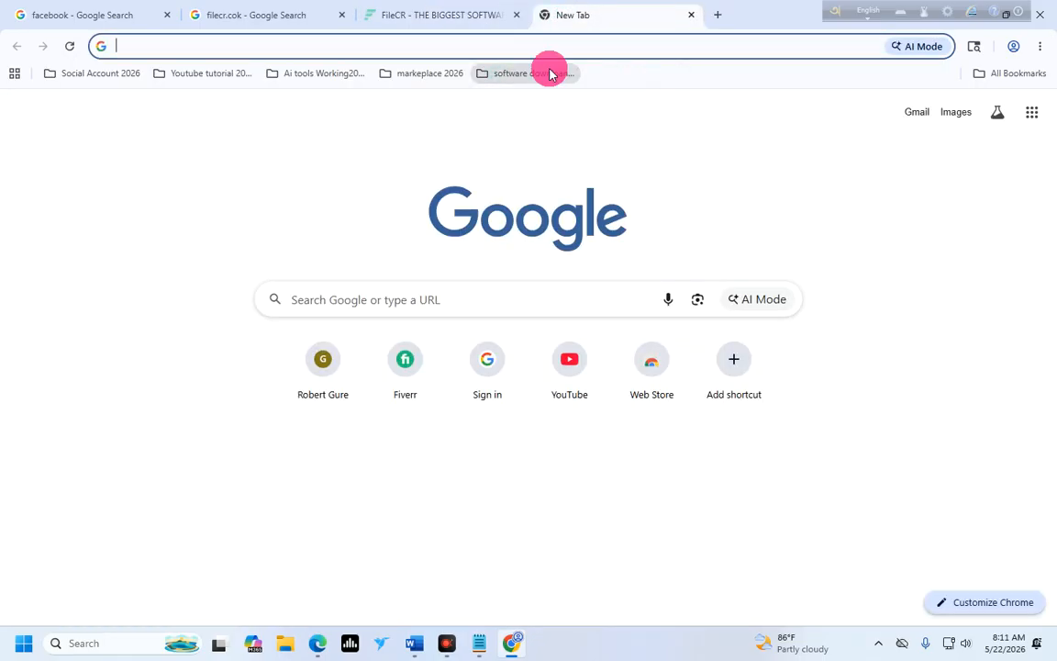
{"action": "left_click", "coordinate": [528, 74]}
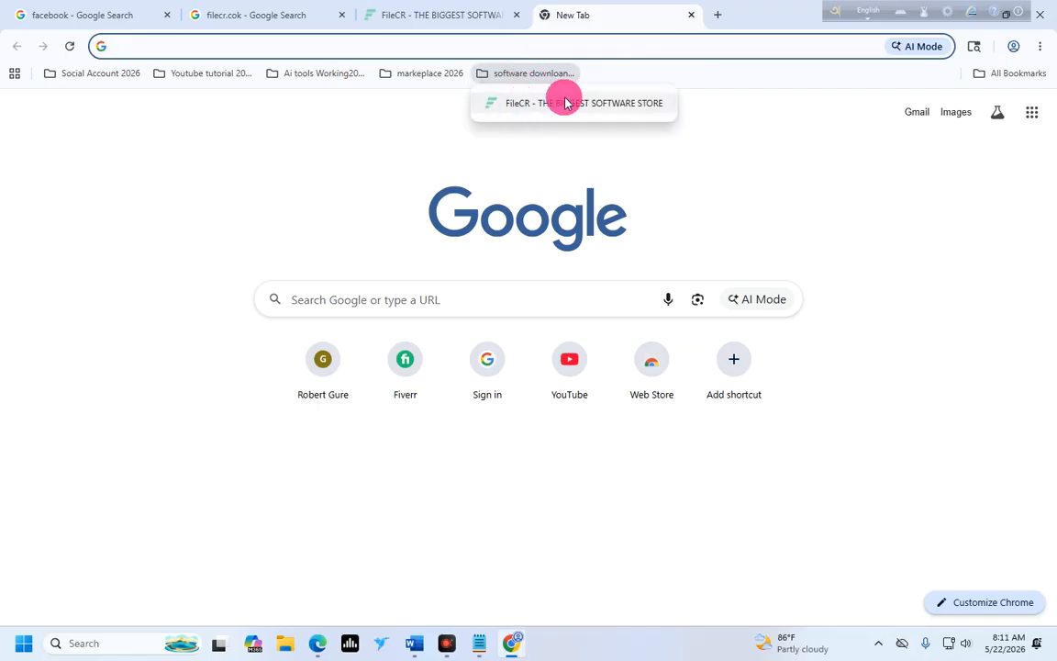
{"action": "left_click", "coordinate": [535, 99]}
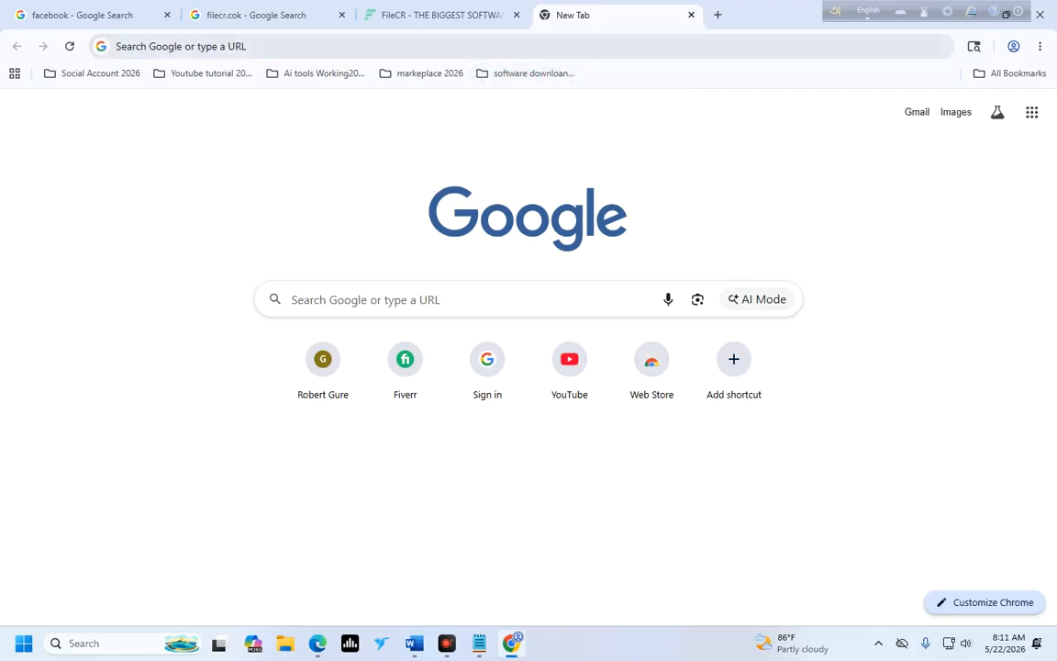
Check the software downloank 2026 bookmark folder, and search Google for getintopc in a fresh tab.
{"action": "left_click", "coordinate": [529, 74]}
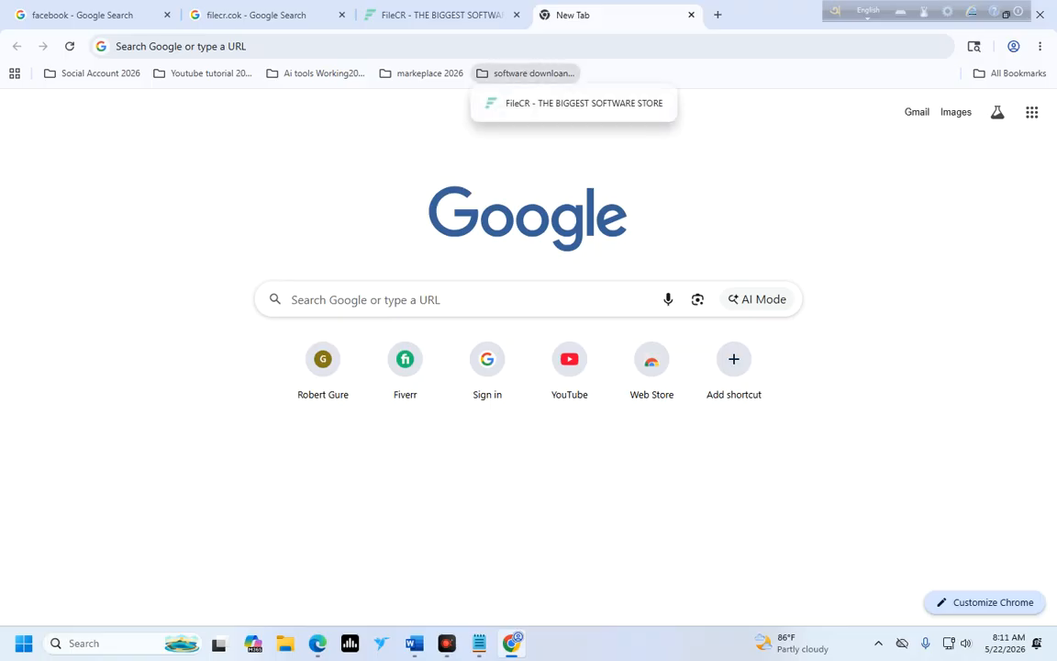
{"action": "left_click", "coordinate": [718, 15]}
{"action": "left_click", "coordinate": [691, 14]}
{"action": "left_click", "coordinate": [404, 296]}
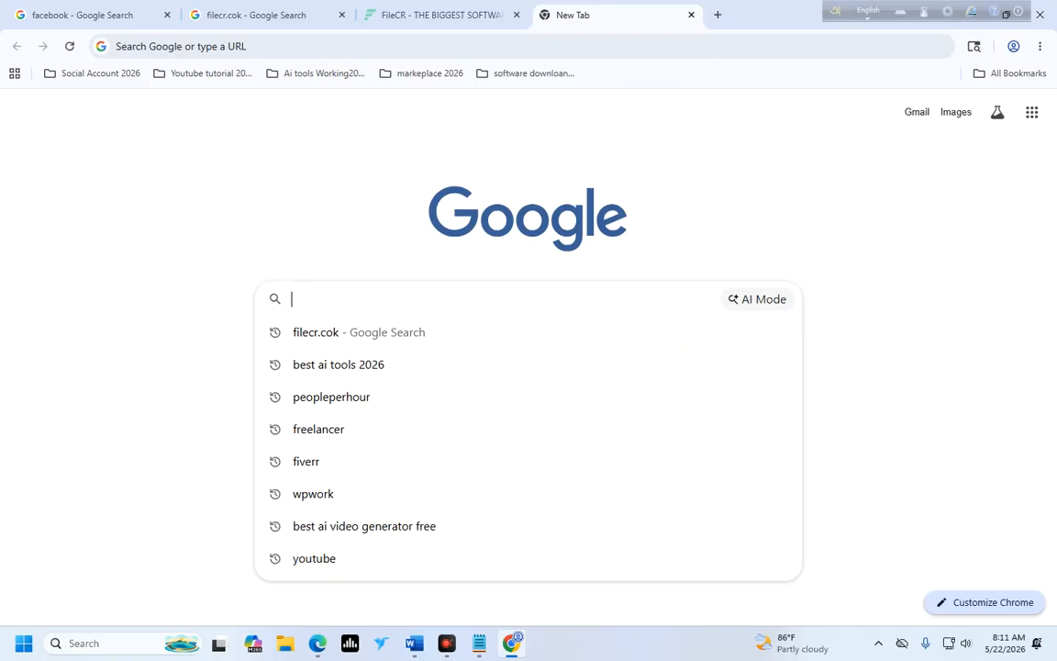
{"action": "type", "text": "getino"}
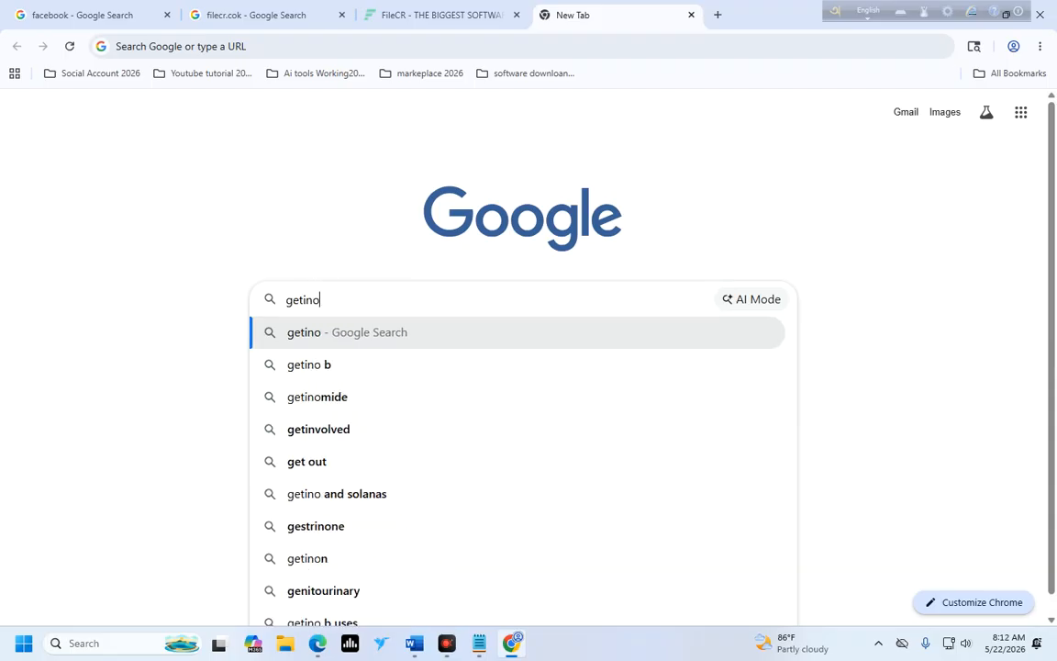
{"action": "key", "text": "BackSpace"}
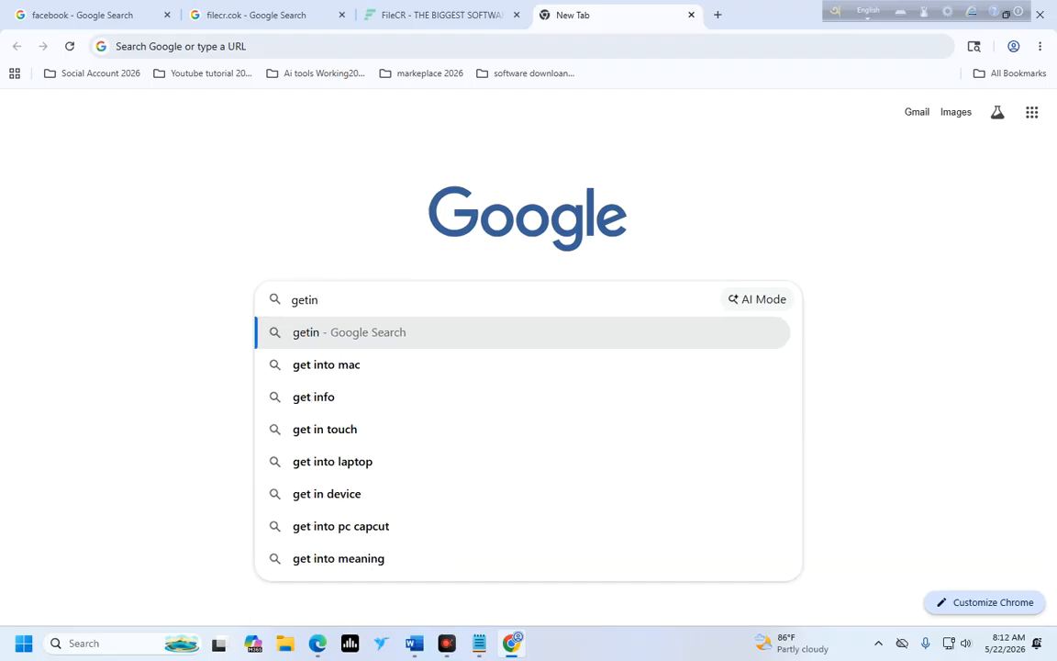
{"action": "type", "text": "topc,"}
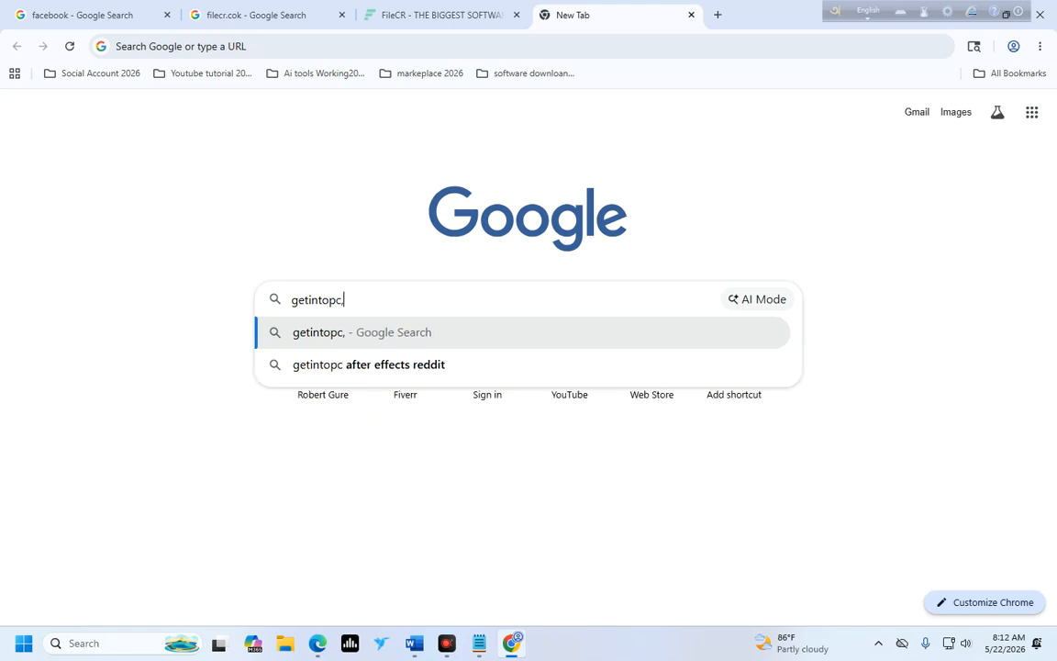
{"action": "key", "text": "Return"}
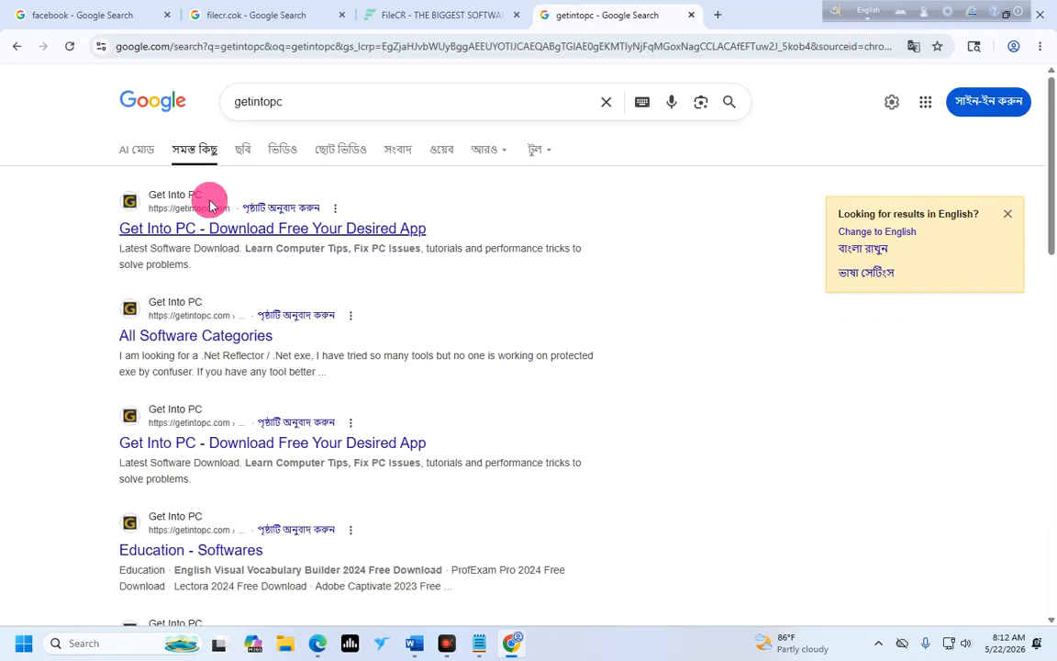
Open the Get Into PC home page from the results in its own tab and close the search results tab.
{"action": "right_click", "coordinate": [237, 211]}
{"action": "left_click", "coordinate": [256, 219]}
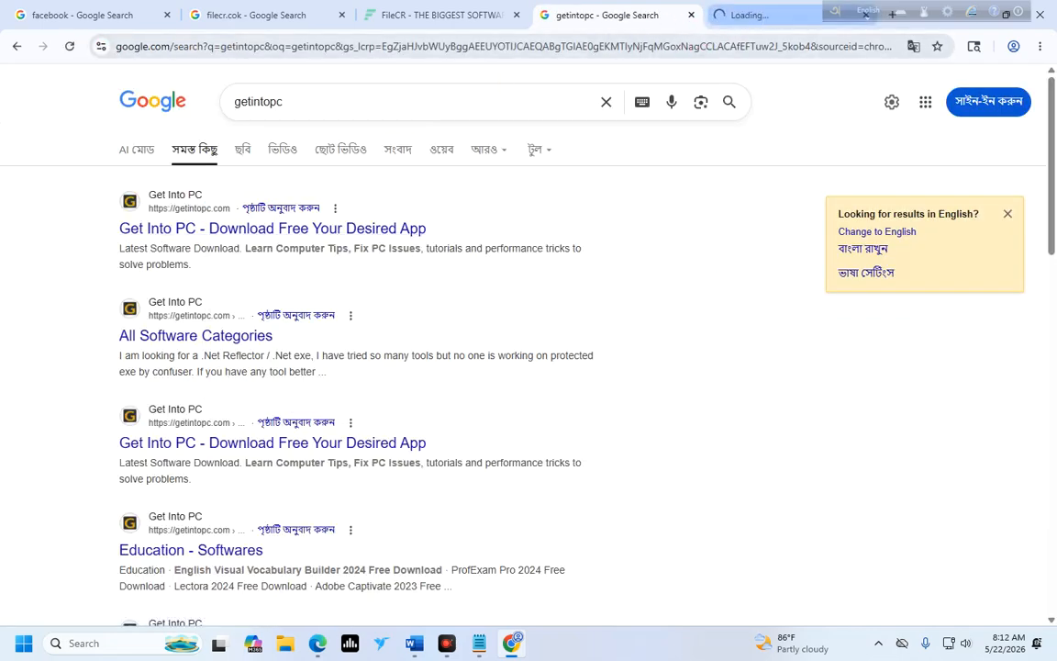
{"action": "left_click", "coordinate": [757, 16]}
{"action": "left_click", "coordinate": [691, 15]}
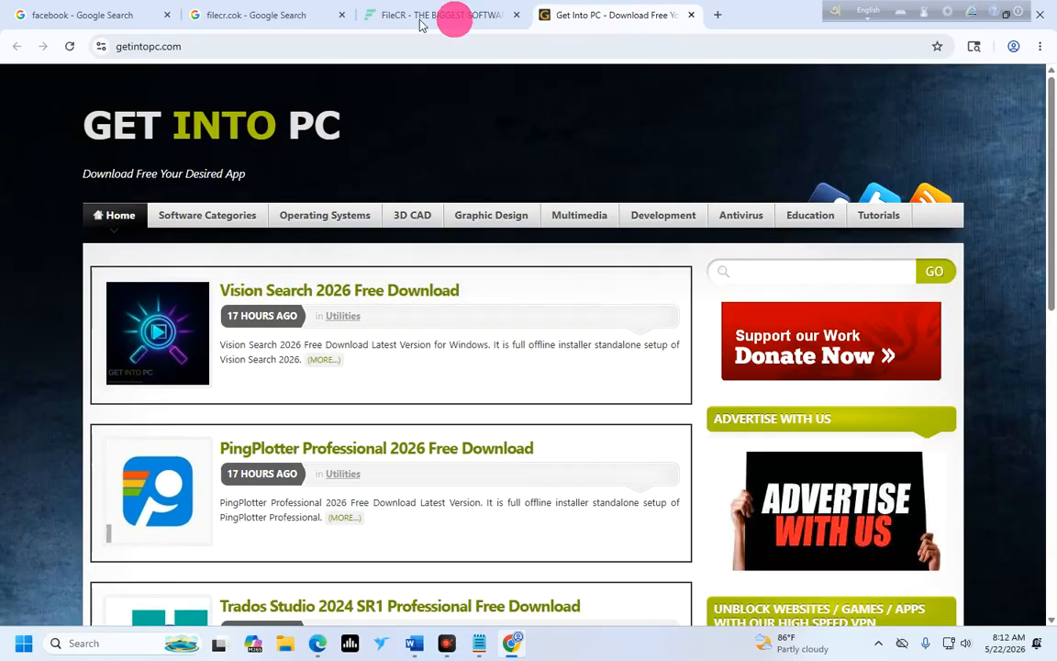
Open a new tab and try to save the getintopc.com address in the software downloank 2026 bookmark folder.
{"action": "left_click", "coordinate": [717, 15]}
{"action": "left_click", "coordinate": [606, 14]}
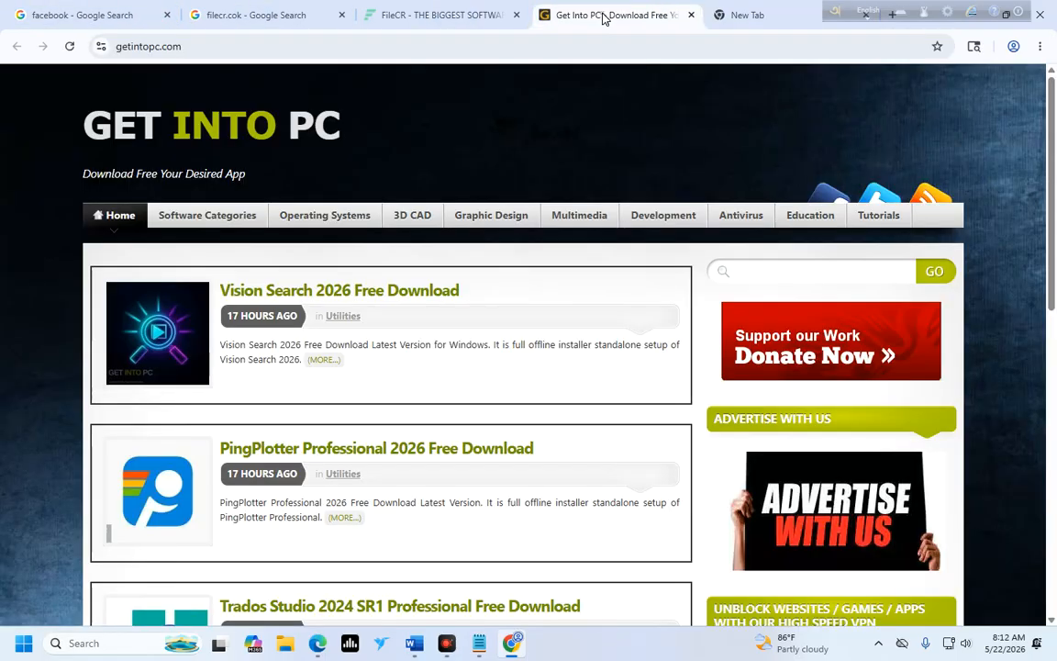
{"action": "left_click", "coordinate": [138, 46]}
{"action": "mouse_move", "coordinate": [137, 46]}
{"action": "left_mouse_down"}
{"action": "mouse_move", "coordinate": [556, 55]}
{"action": "mouse_move", "coordinate": [735, 16]}
{"action": "mouse_move", "coordinate": [531, 73]}
{"action": "left_mouse_up"}
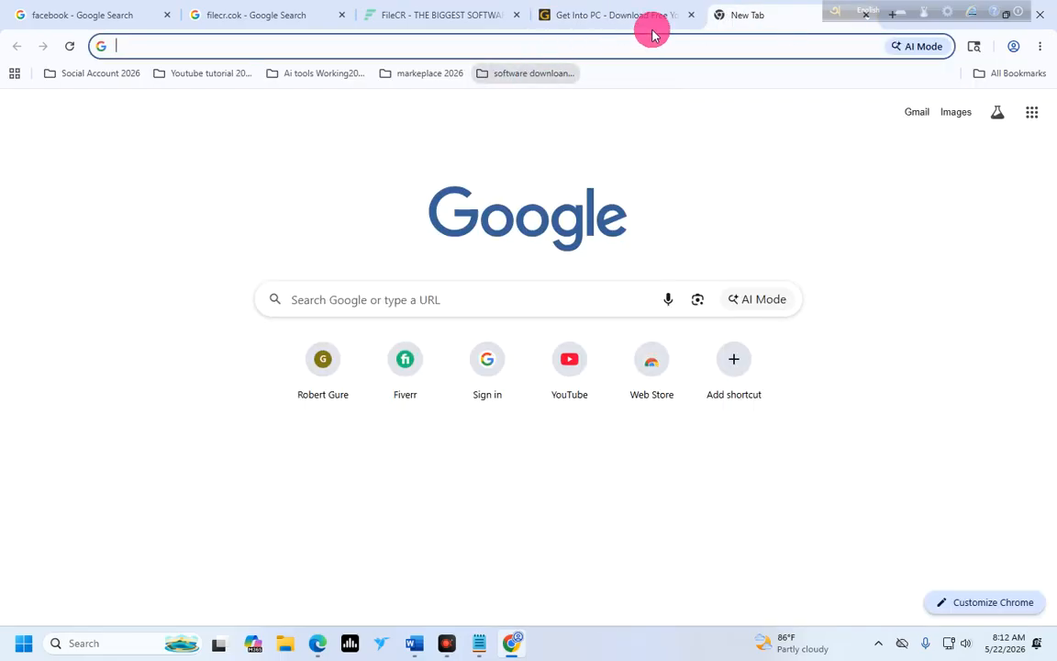
Reload Get Into PC, save its address in the software downloank 2026 bookmark folder and check the folder's contents.
{"action": "left_click", "coordinate": [650, 20]}
{"action": "left_click", "coordinate": [68, 46]}
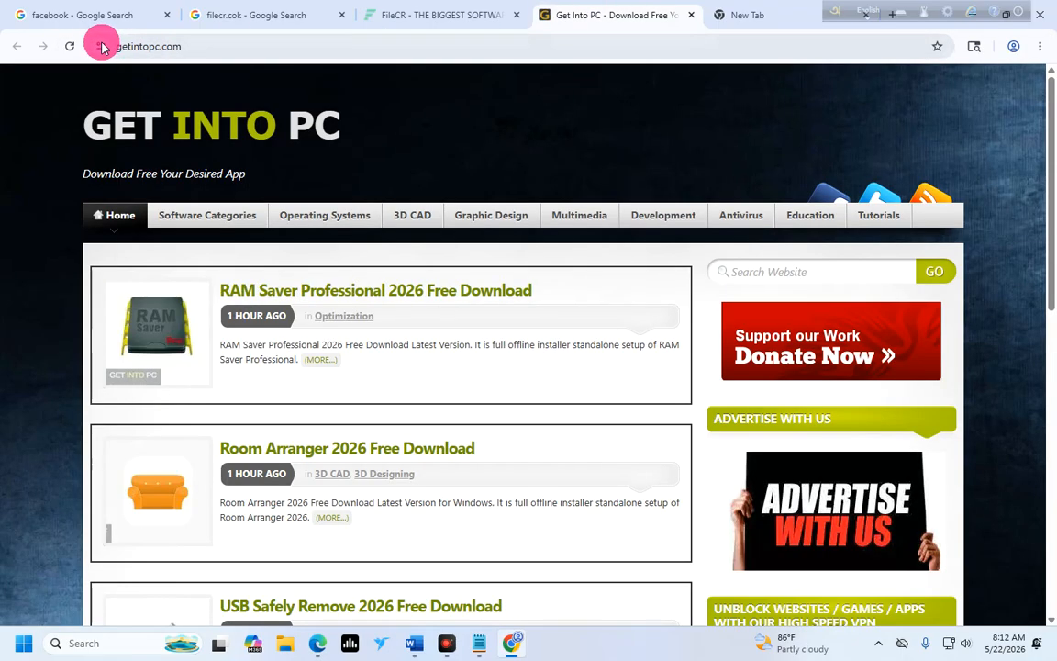
{"action": "left_click_drag", "start_coordinate": [137, 46], "coordinate": [531, 74]}
{"action": "left_click", "coordinate": [536, 76]}
{"action": "left_click", "coordinate": [158, 72]}
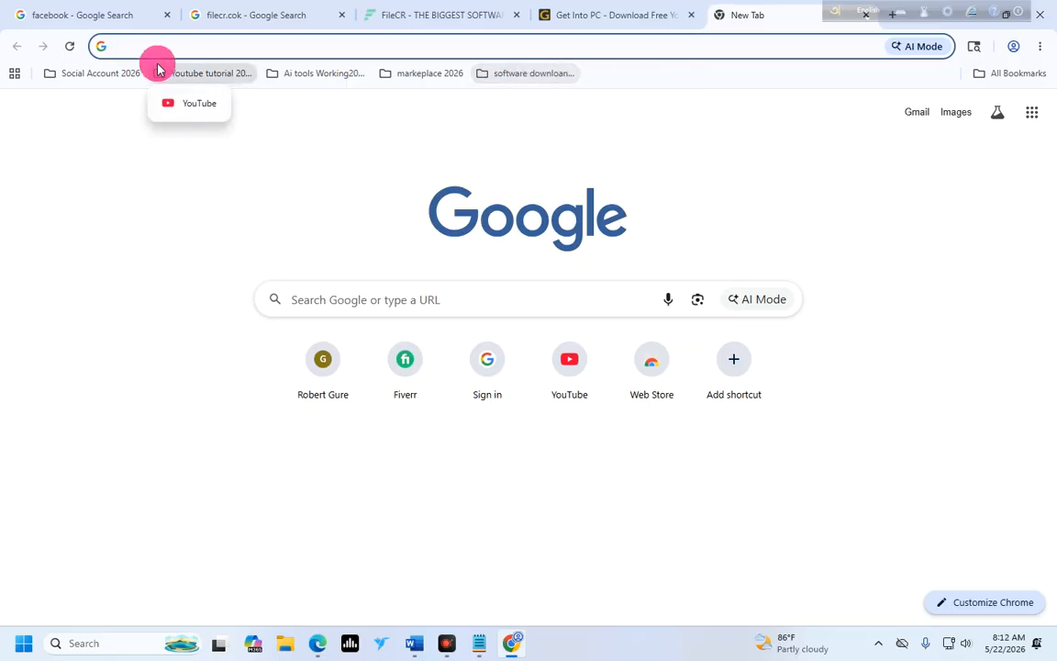
{"action": "mouse_move", "coordinate": [528, 73]}
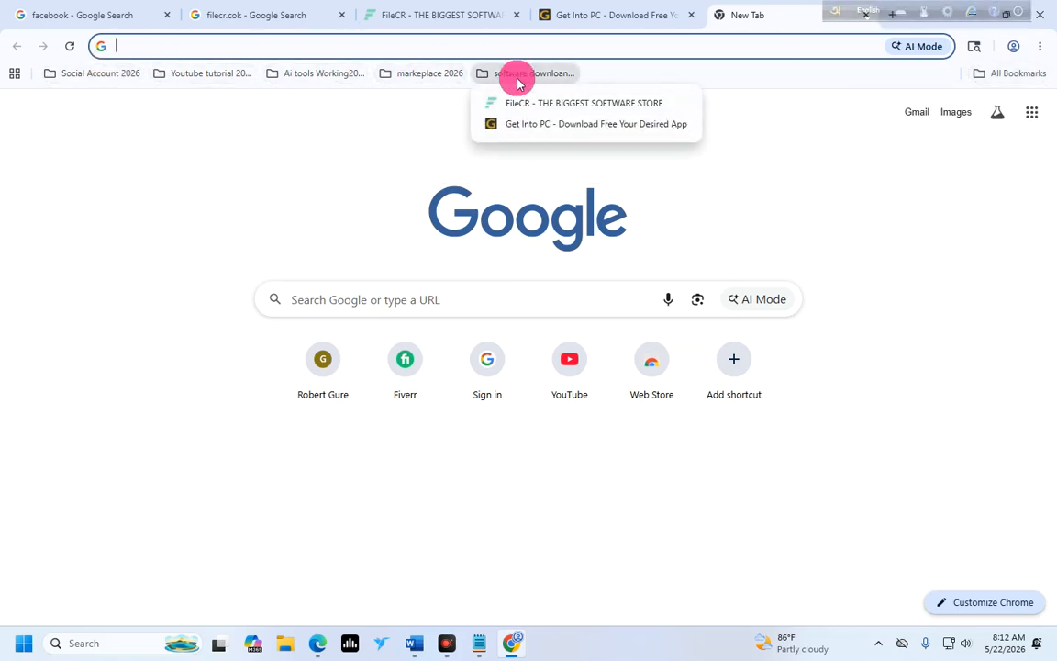
Close the Get Into PC tab and the new tab to return to the FileCR home page.
{"action": "left_click", "coordinate": [586, 15]}
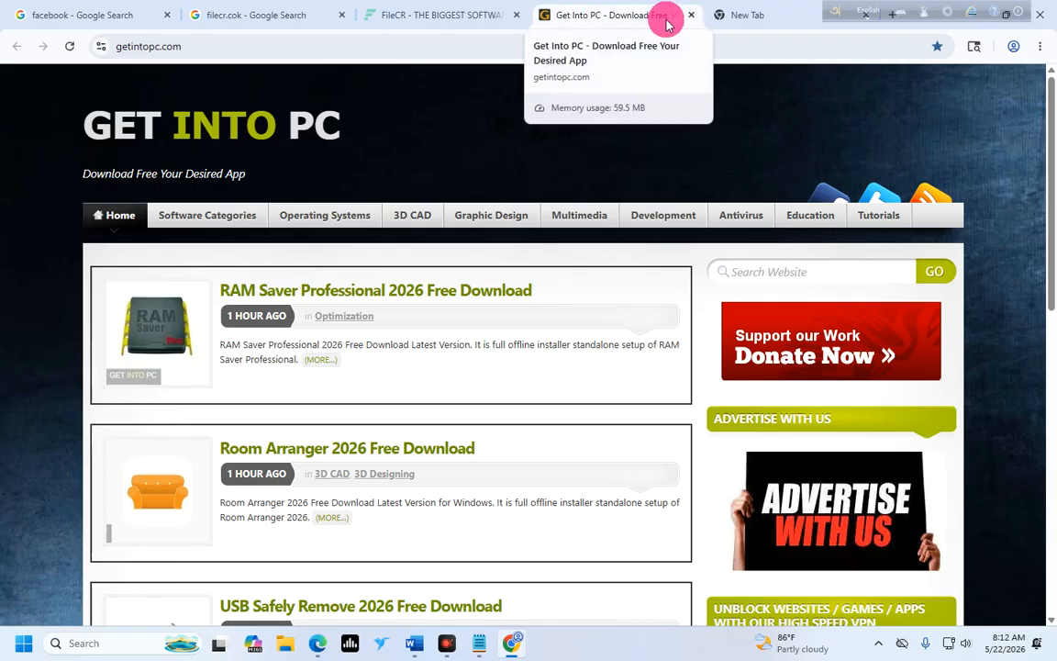
{"action": "left_click", "coordinate": [704, 15]}
{"action": "left_click", "coordinate": [686, 14]}
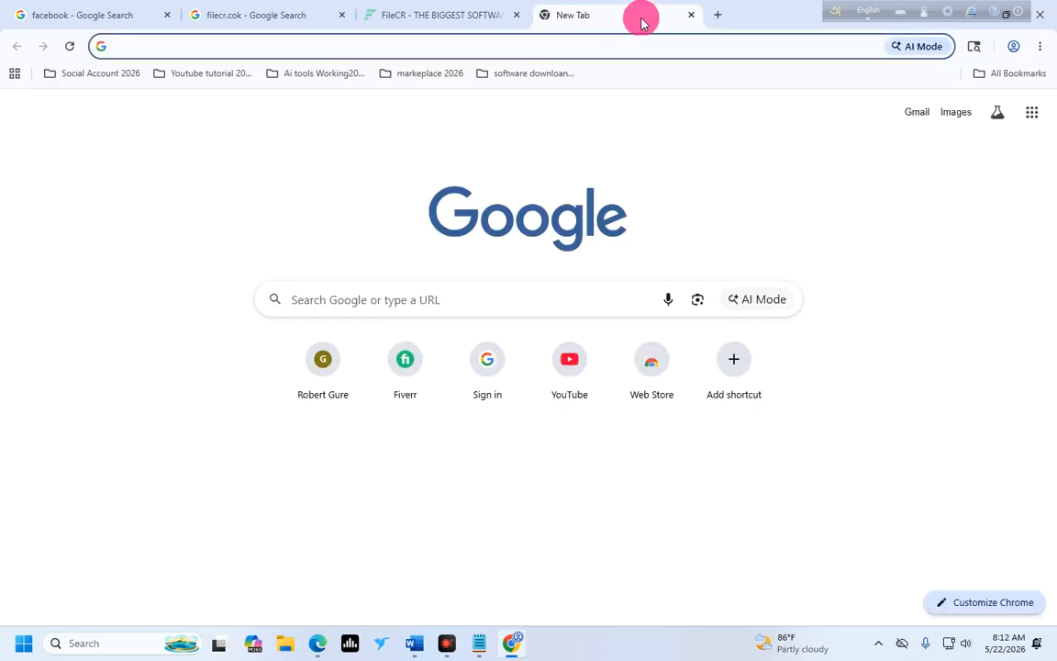
{"action": "left_click", "coordinate": [691, 15]}
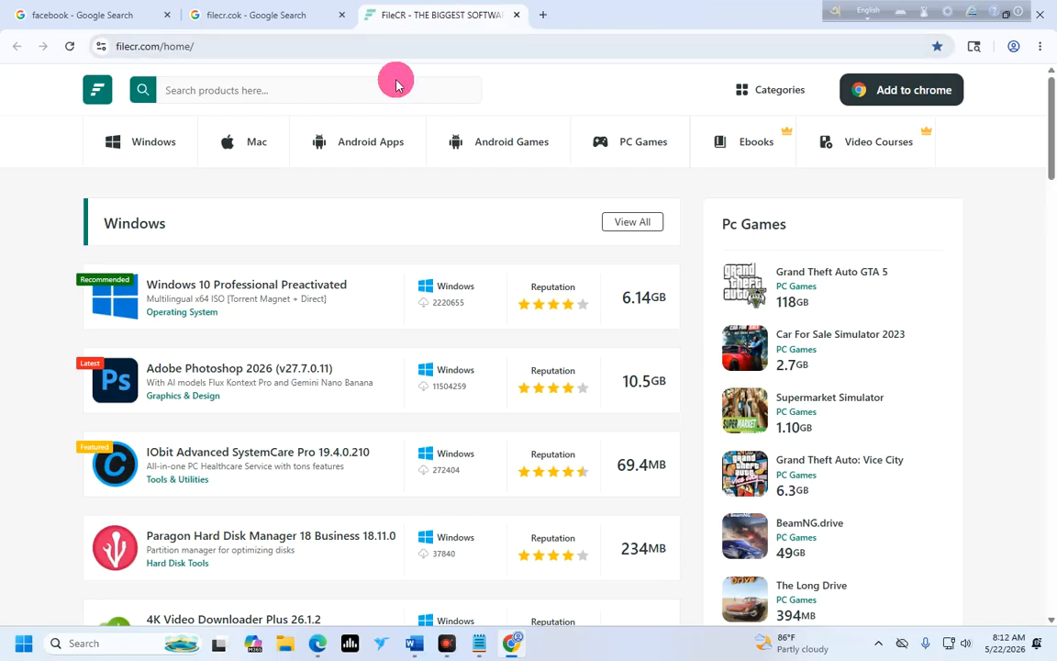
Search FileCR for "chorm" and open the Windows version of Google Chrome 148.0.7778.179.
{"action": "left_click", "coordinate": [224, 89]}
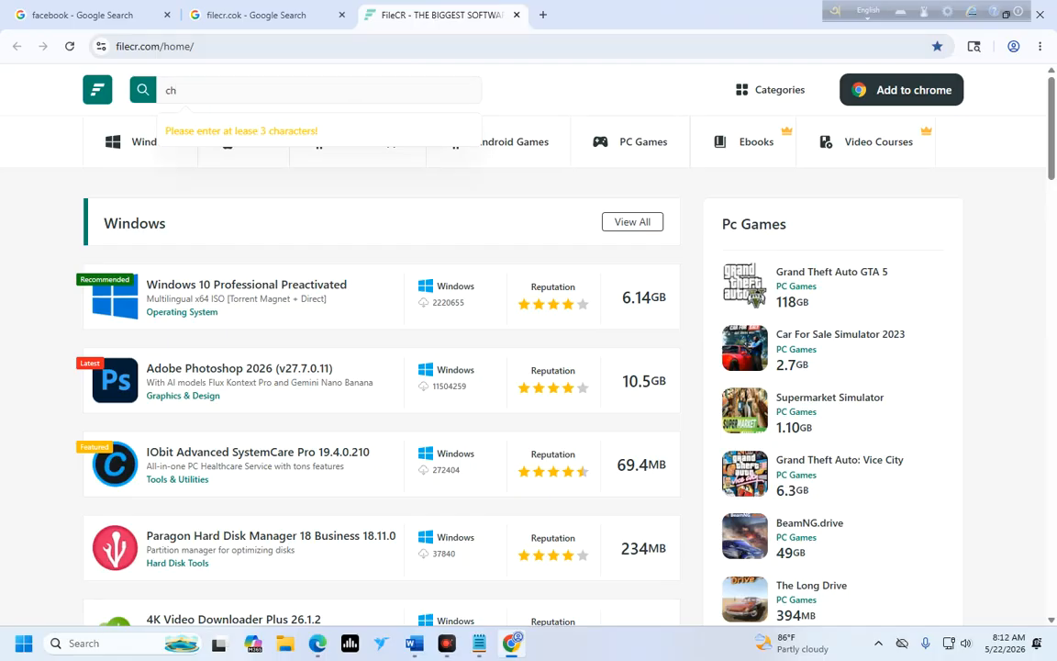
{"action": "key", "text": "Return"}
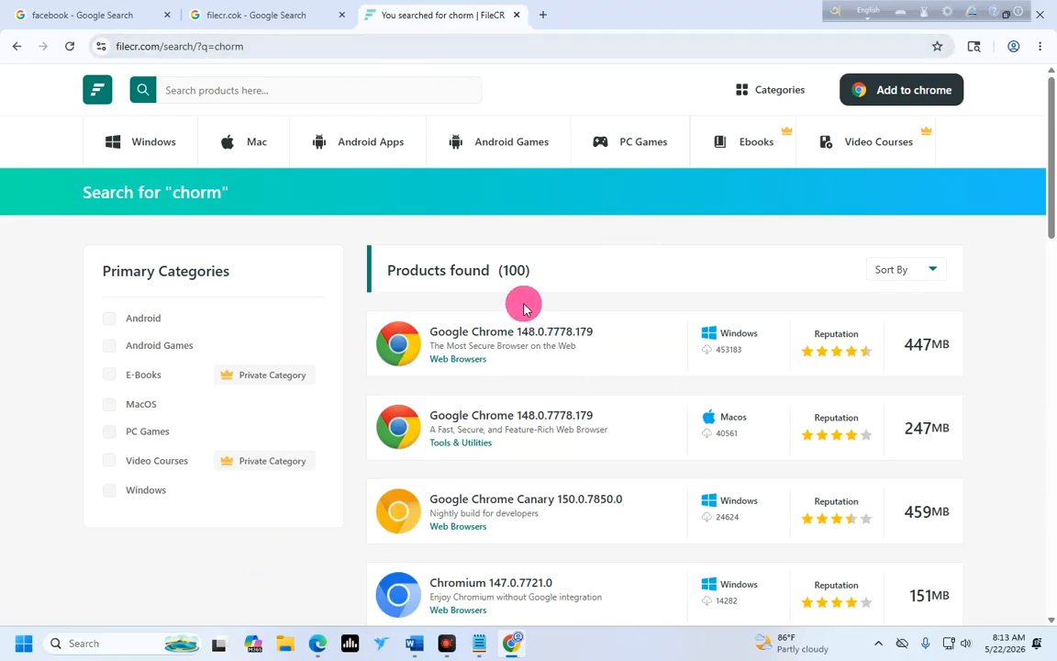
{"action": "left_click", "coordinate": [477, 328]}
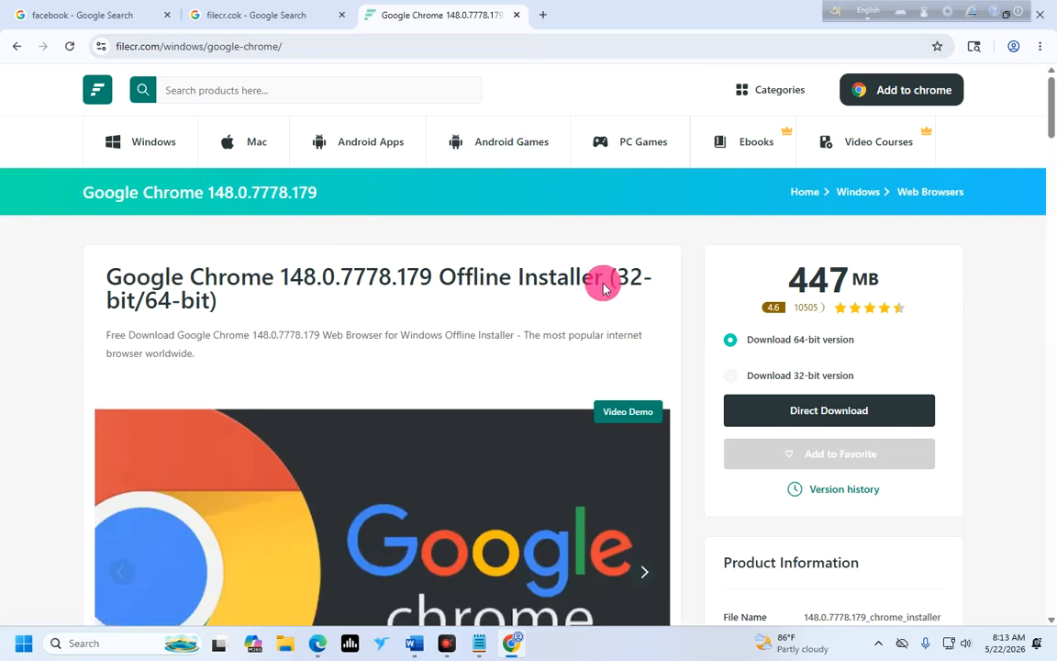
Examine the Google Chrome download options, overview, features and system requirements, highlighting the supported Windows versions and RAM requirement.
{"action": "scroll", "coordinate": [697, 289], "scroll_direction": "down", "scroll_amount": 2}
{"action": "left_click", "coordinate": [860, 266]}
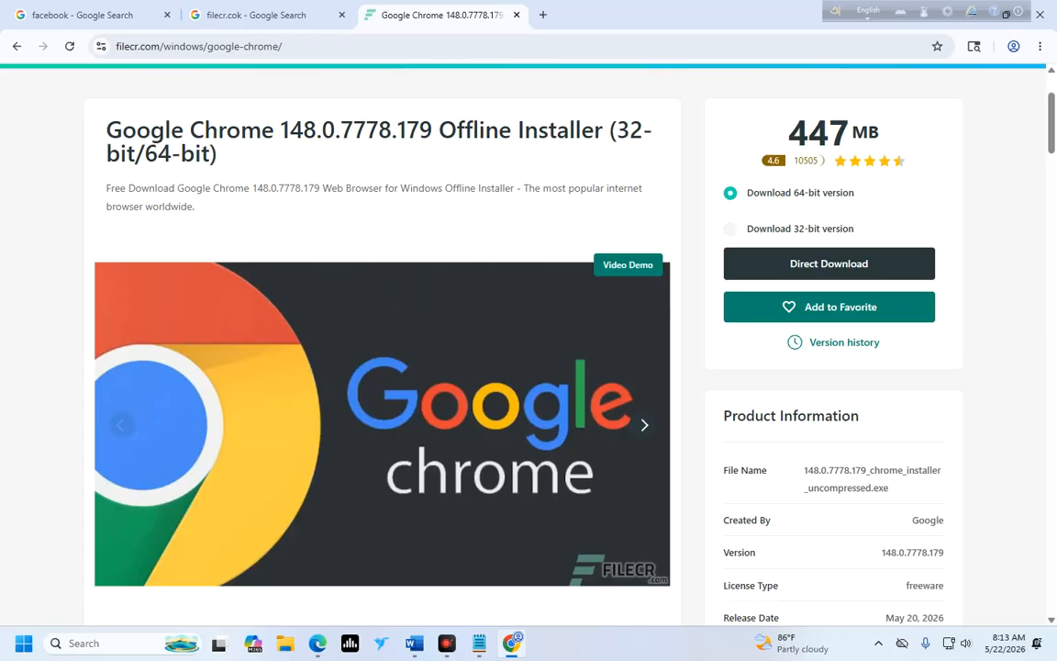
{"action": "scroll", "coordinate": [367, 278], "scroll_direction": "down", "scroll_amount": 2}
{"action": "scroll", "coordinate": [361, 310], "scroll_direction": "down", "scroll_amount": 3}
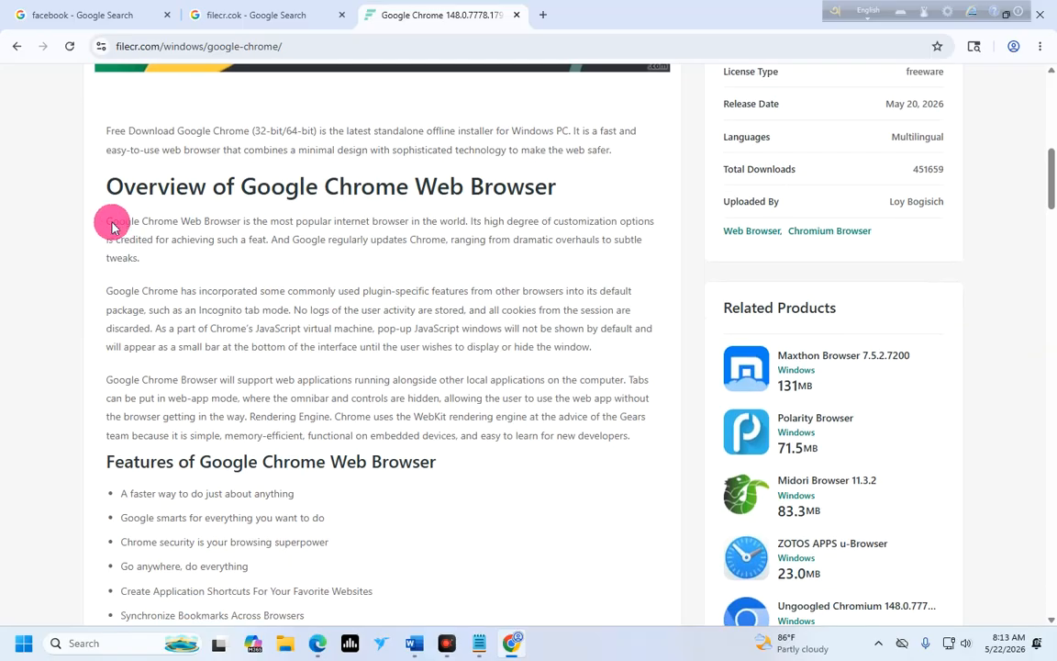
{"action": "scroll", "coordinate": [195, 333], "scroll_direction": "down", "scroll_amount": 3}
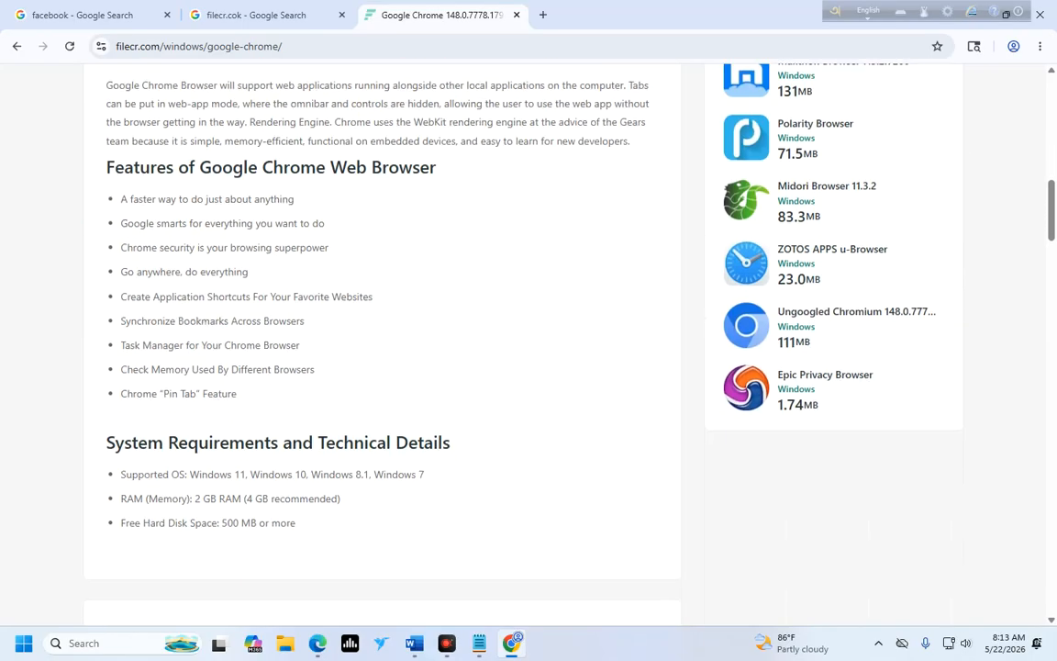
{"action": "scroll", "coordinate": [200, 281], "scroll_direction": "down", "scroll_amount": 2}
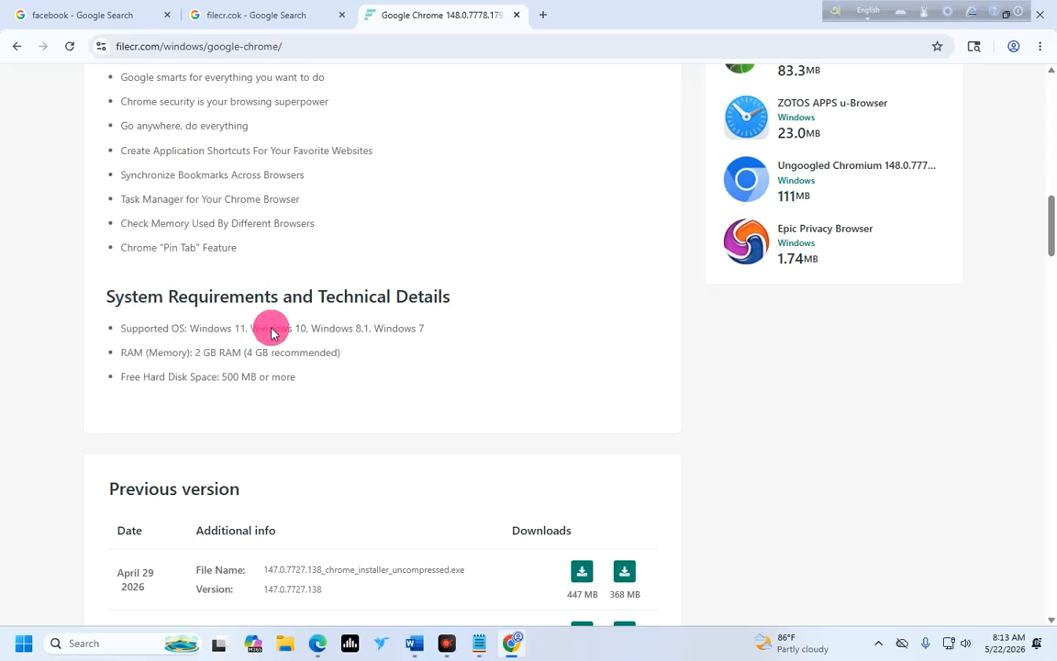
{"action": "left_click_drag", "start_coordinate": [425, 327], "coordinate": [224, 327]}
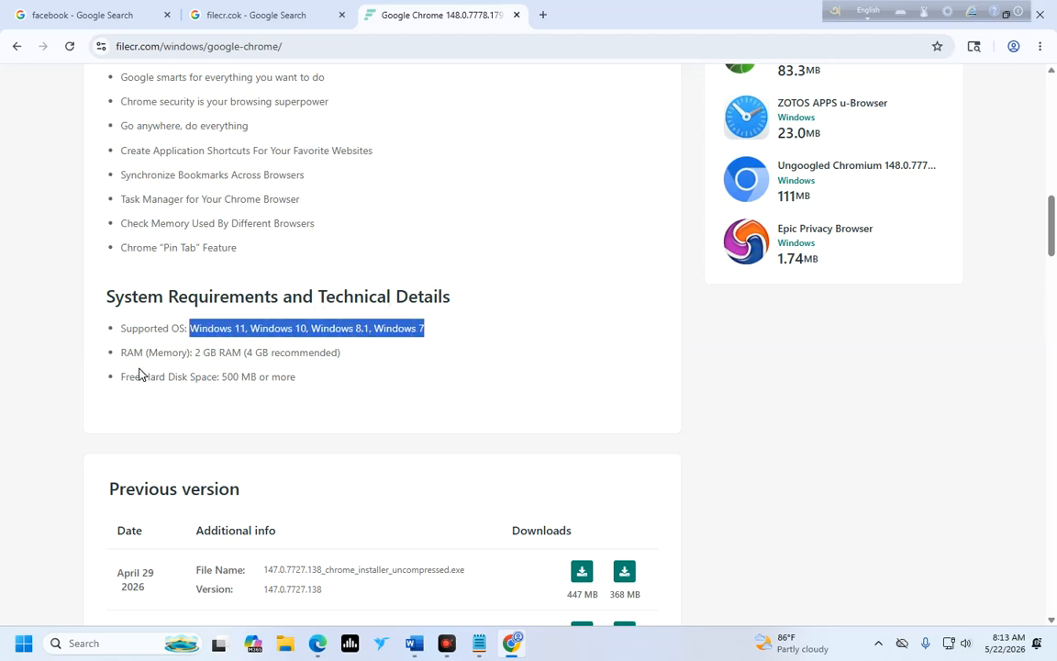
{"action": "left_click", "coordinate": [73, 323]}
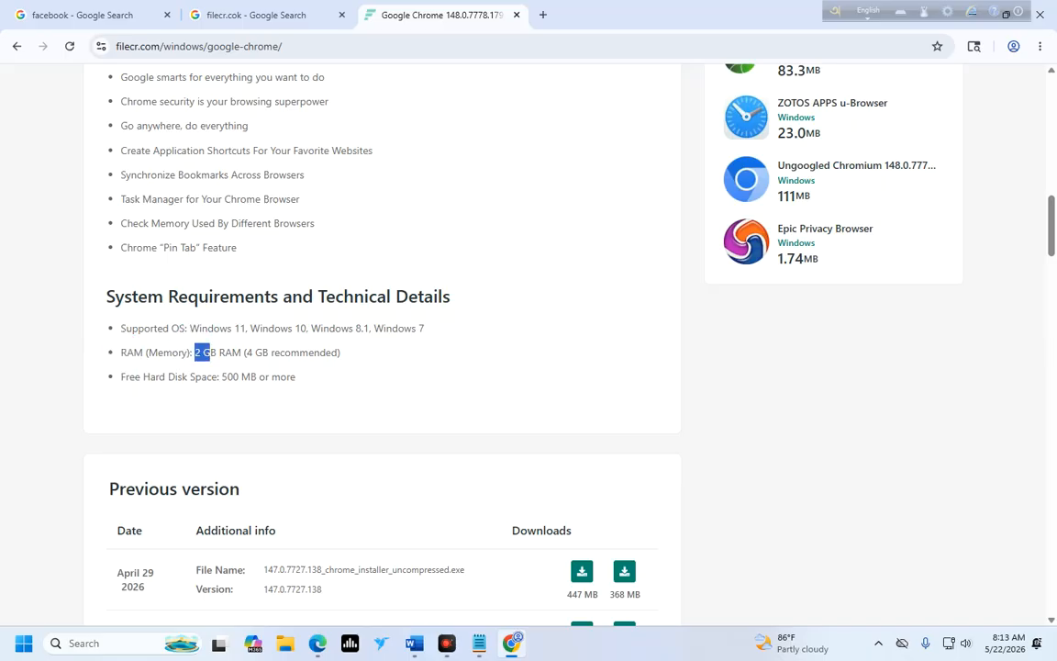
{"action": "left_click", "coordinate": [193, 397]}
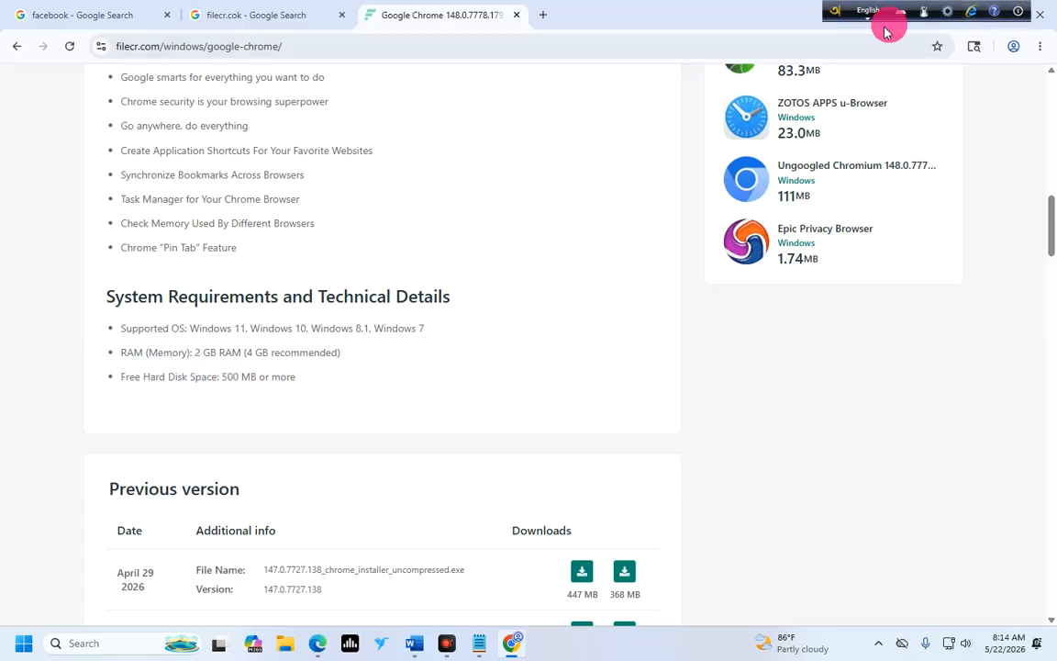
Move the floating language bar off the window controls, view the drives in This PC and return to Chrome.
{"action": "left_click_drag", "start_coordinate": [838, 16], "coordinate": [665, 11]}
{"action": "left_click", "coordinate": [973, 14]}
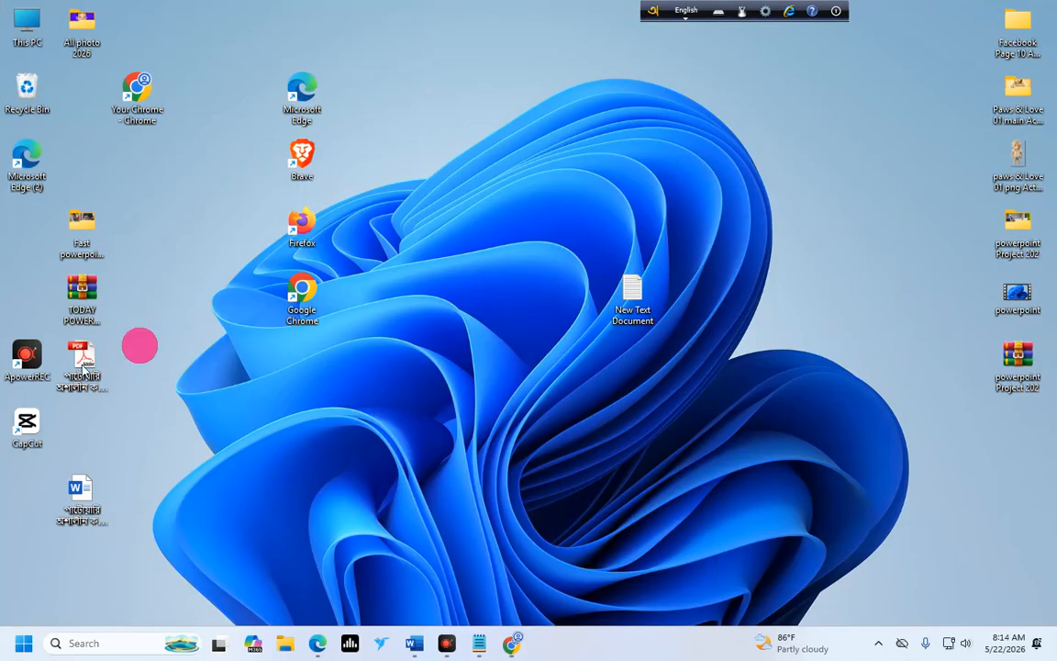
{"action": "double_click", "coordinate": [41, 37]}
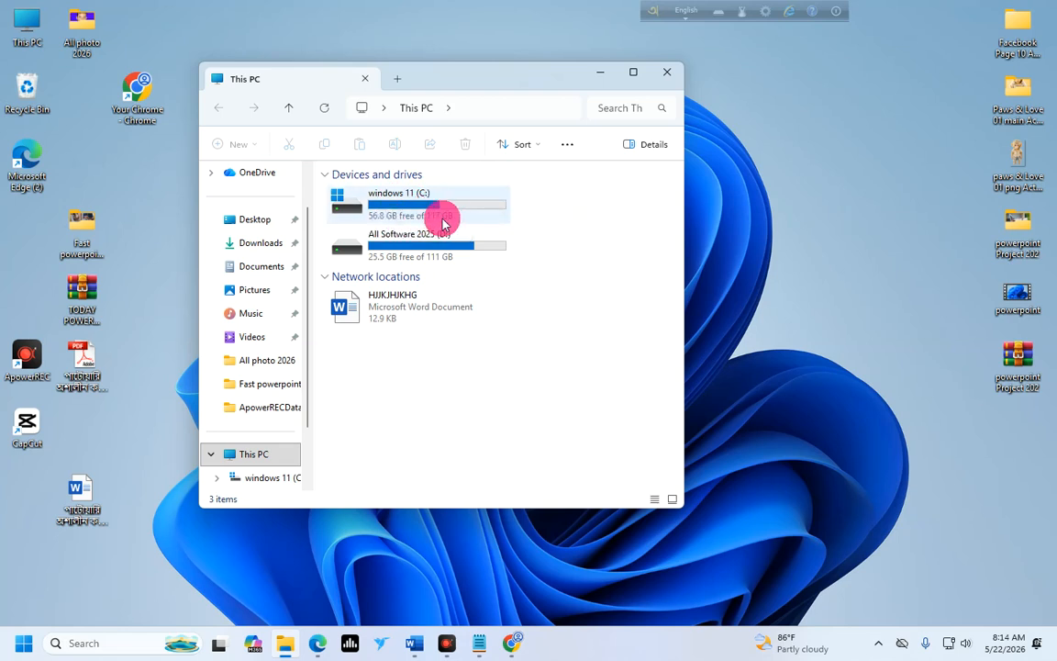
{"action": "left_click", "coordinate": [667, 72]}
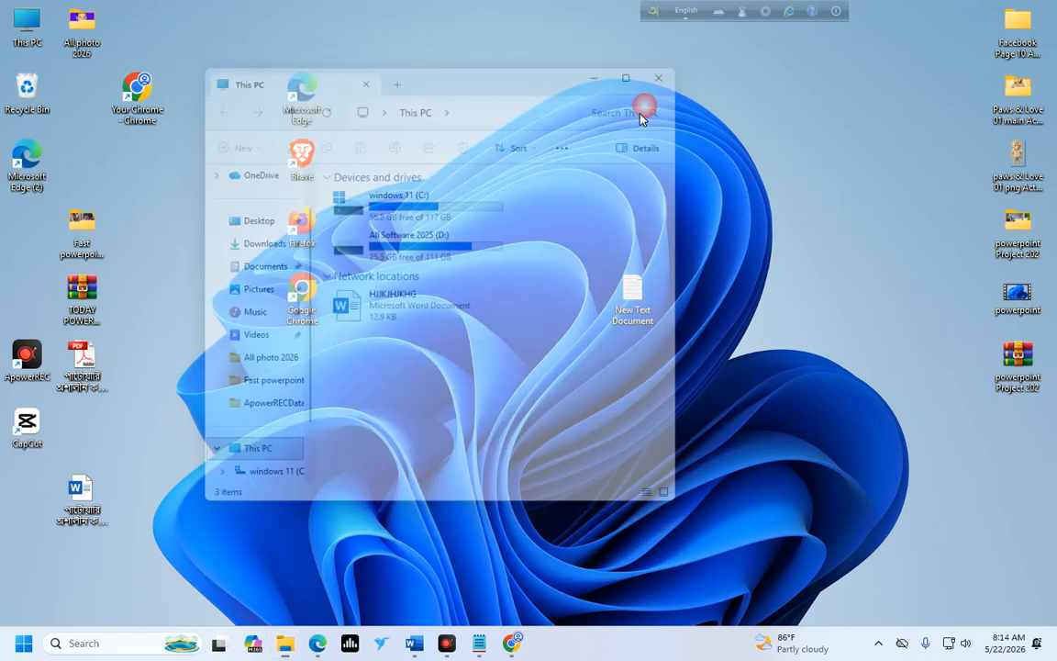
{"action": "left_click", "coordinate": [511, 643]}
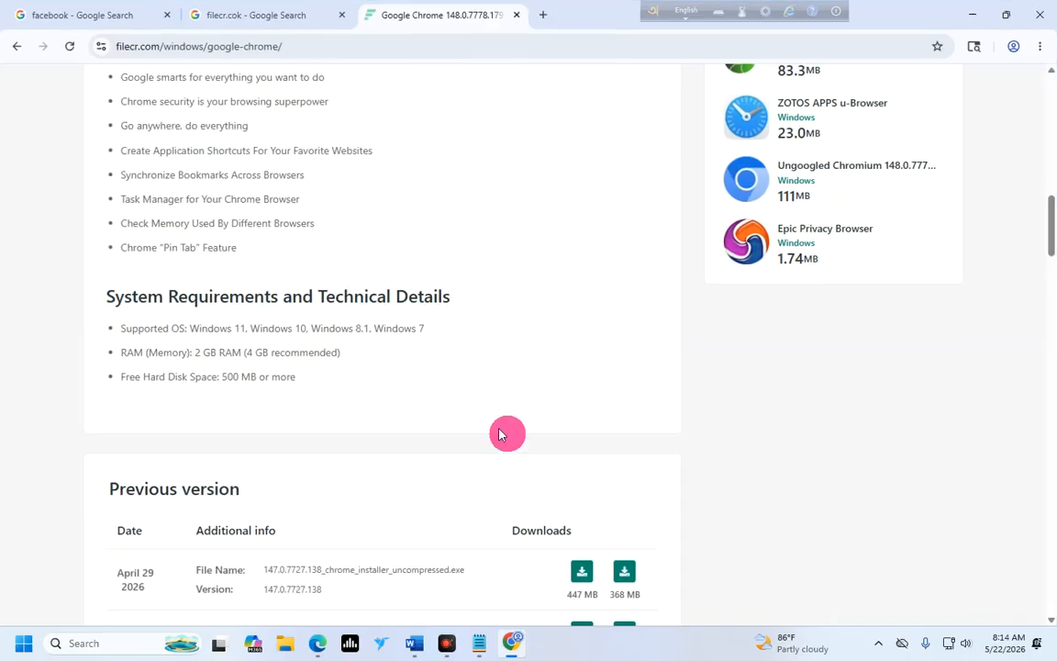
Search FileCR for "rufu".
{"action": "scroll", "coordinate": [441, 137], "scroll_direction": "up", "scroll_amount": 15}
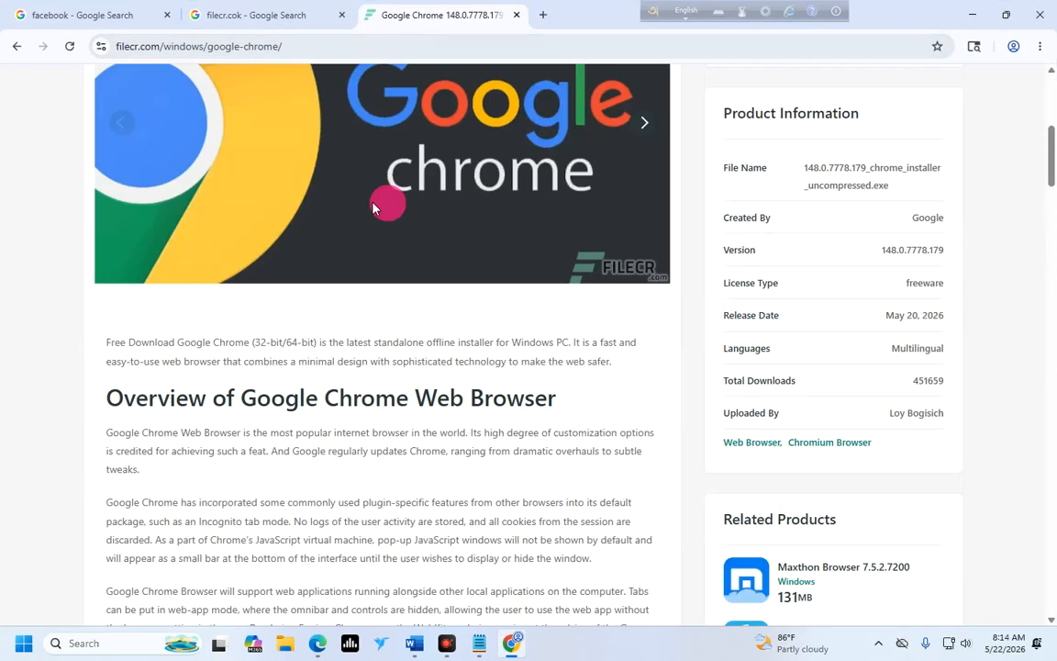
{"action": "left_click", "coordinate": [201, 89]}
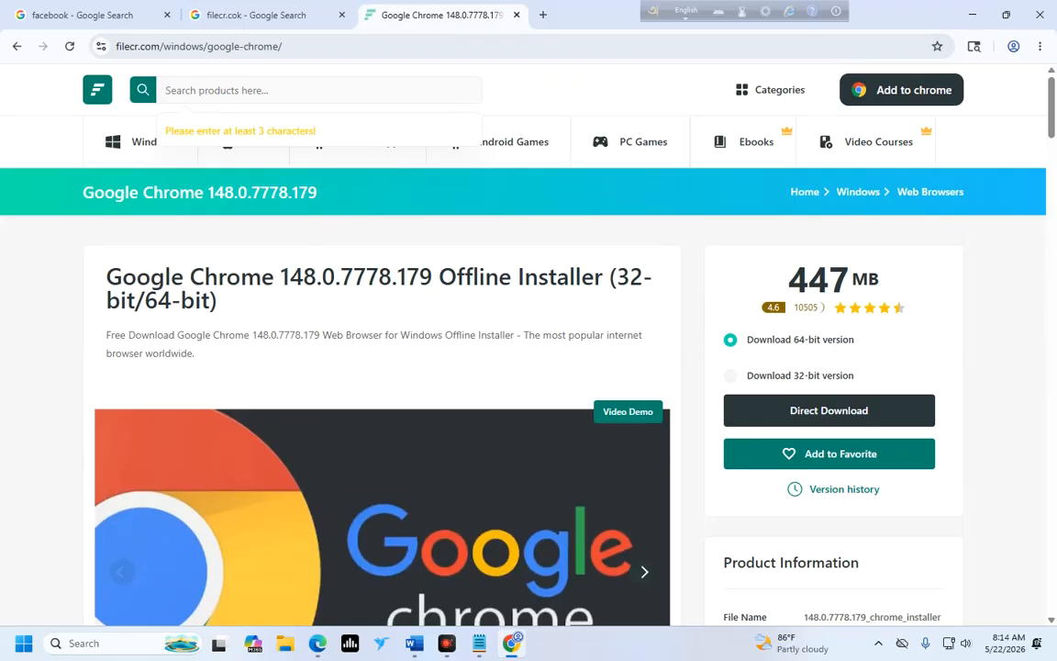
{"action": "key", "text": "Return"}
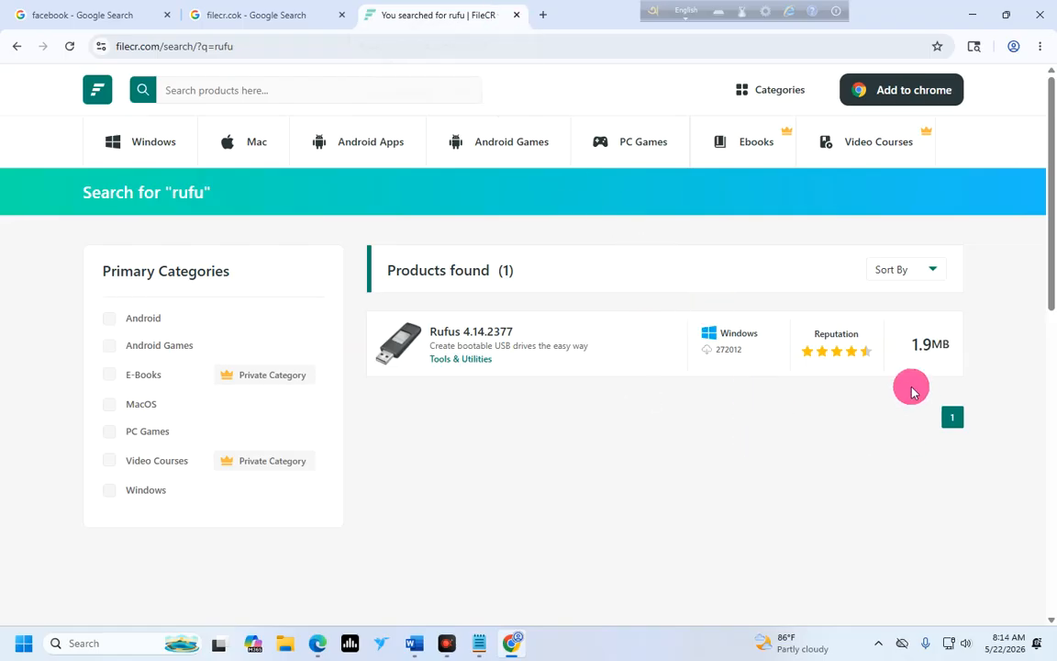
Replace the FileCR and filecr.cok search tabs with a new tab and check the software downloank 2026 folder's contents.
{"action": "left_click", "coordinate": [516, 15]}
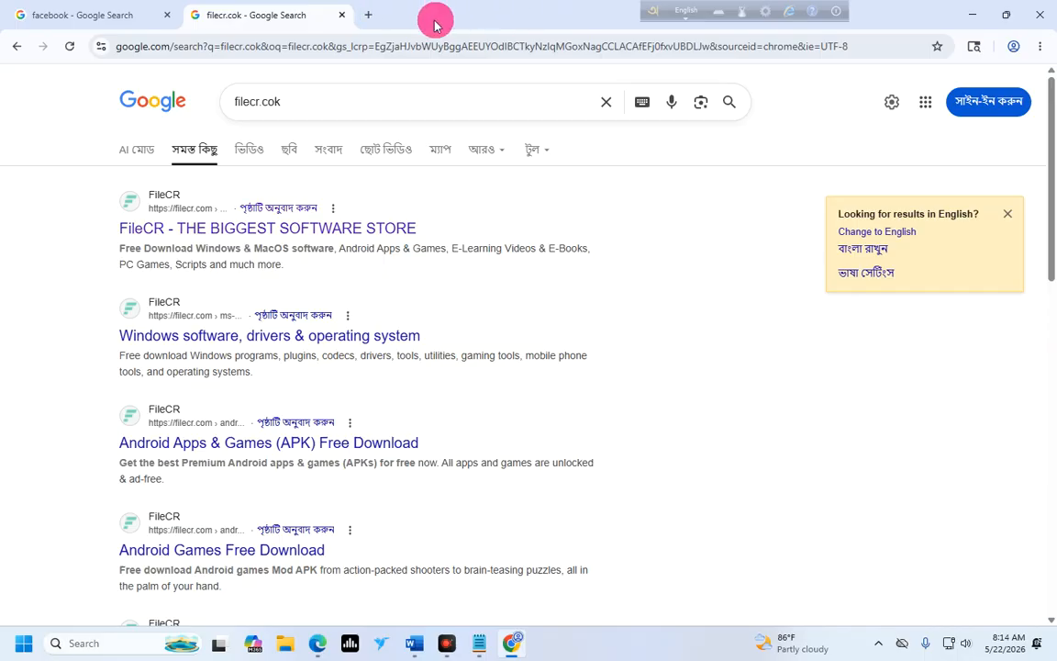
{"action": "left_click", "coordinate": [368, 15]}
{"action": "left_click", "coordinate": [347, 15]}
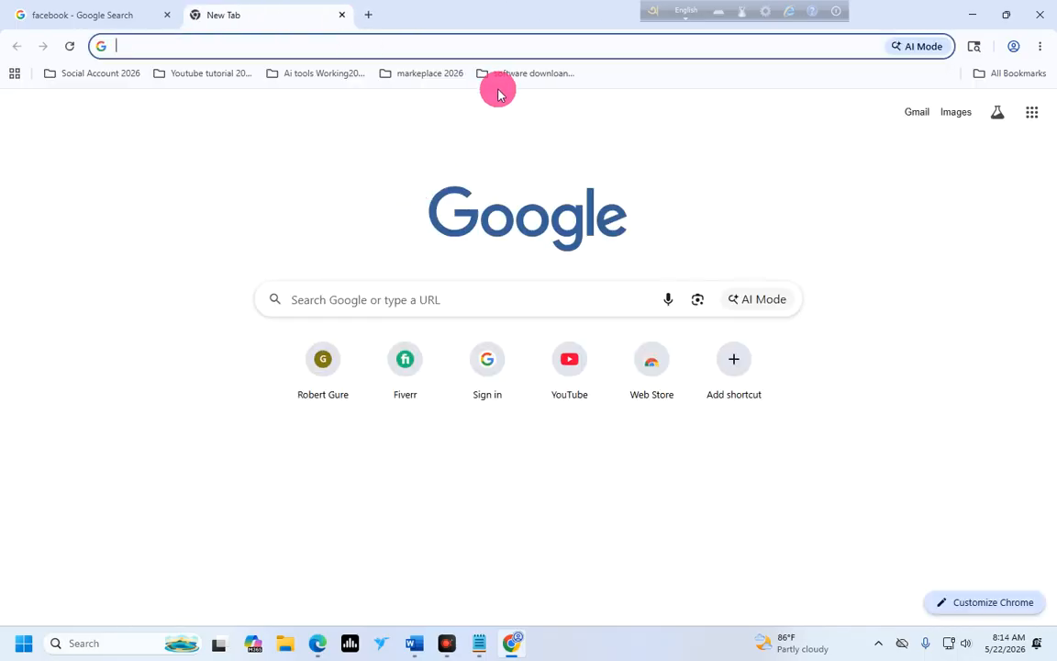
{"action": "left_click", "coordinate": [525, 73]}
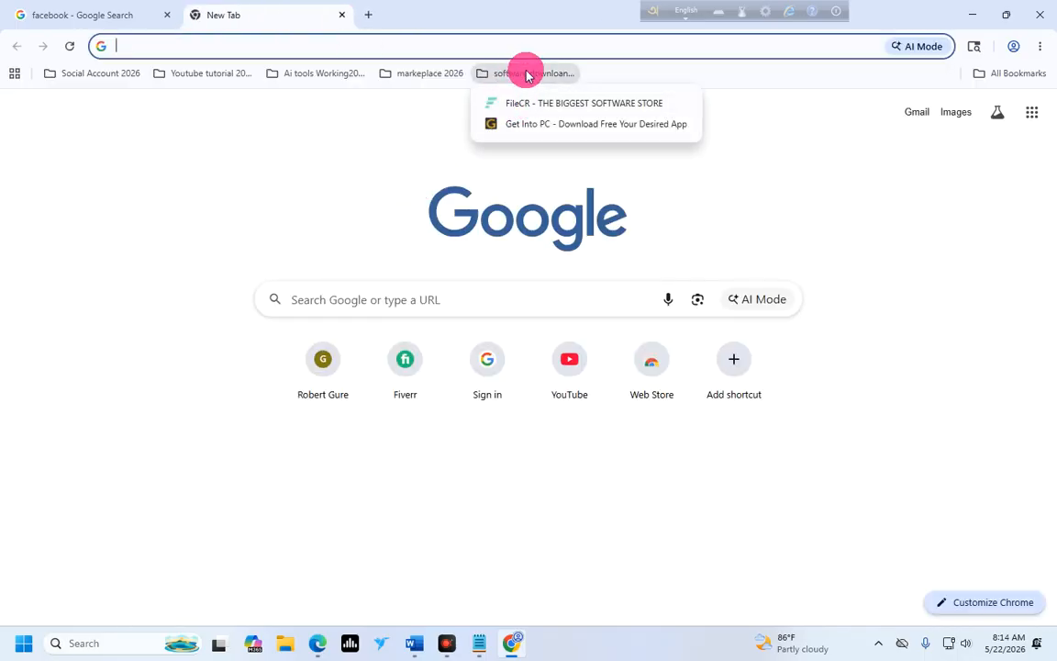
{"action": "left_click", "coordinate": [623, 216]}
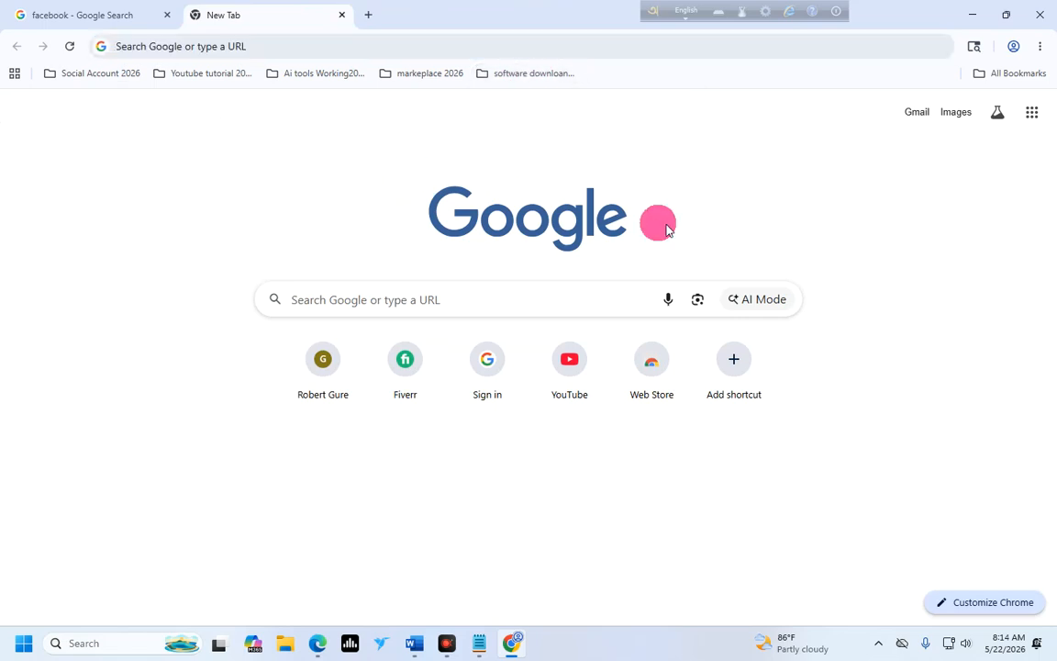